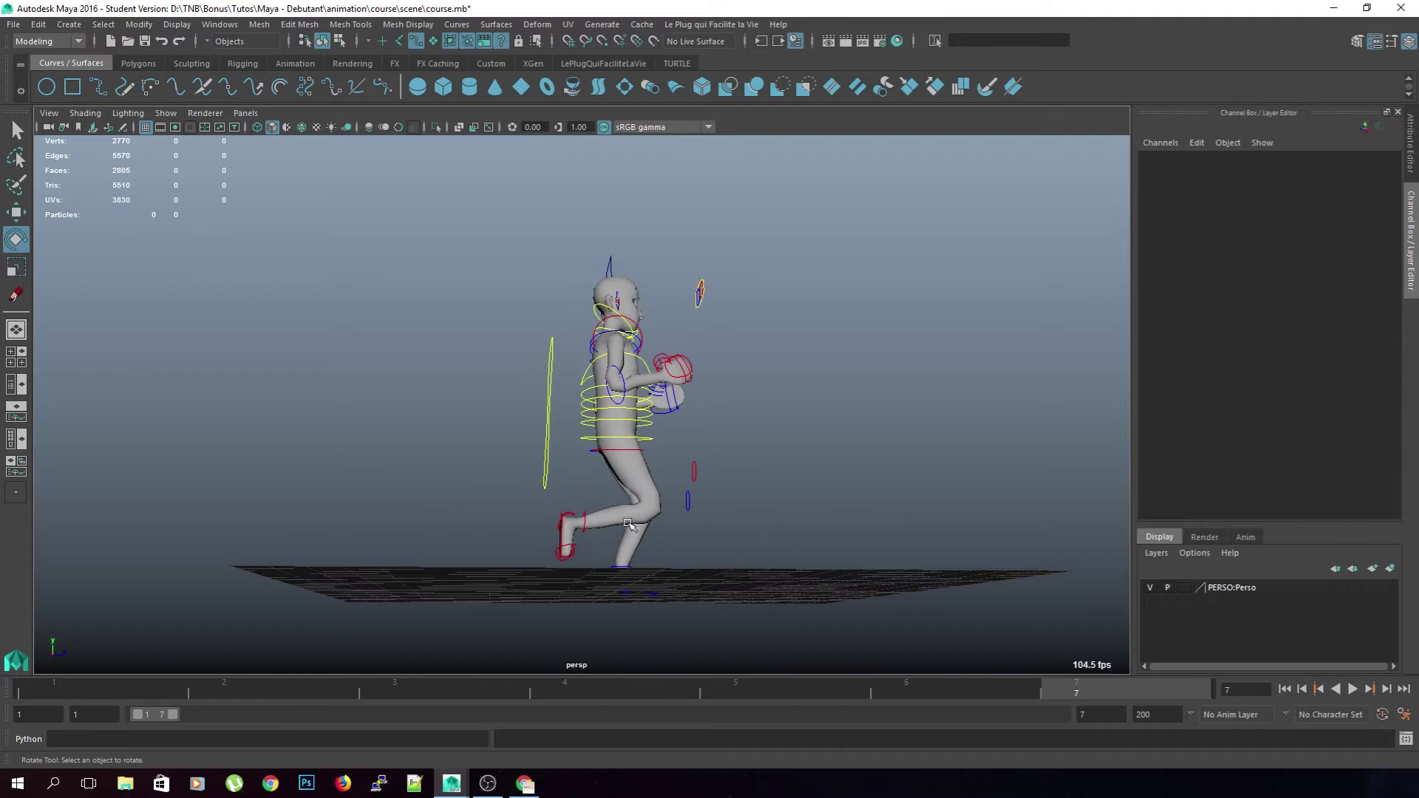
# Move the right heel control slightly forward, keyframe it at frame 7, and preview the run animation
pyautogui.click(566, 515)
pyautogui.press('w')
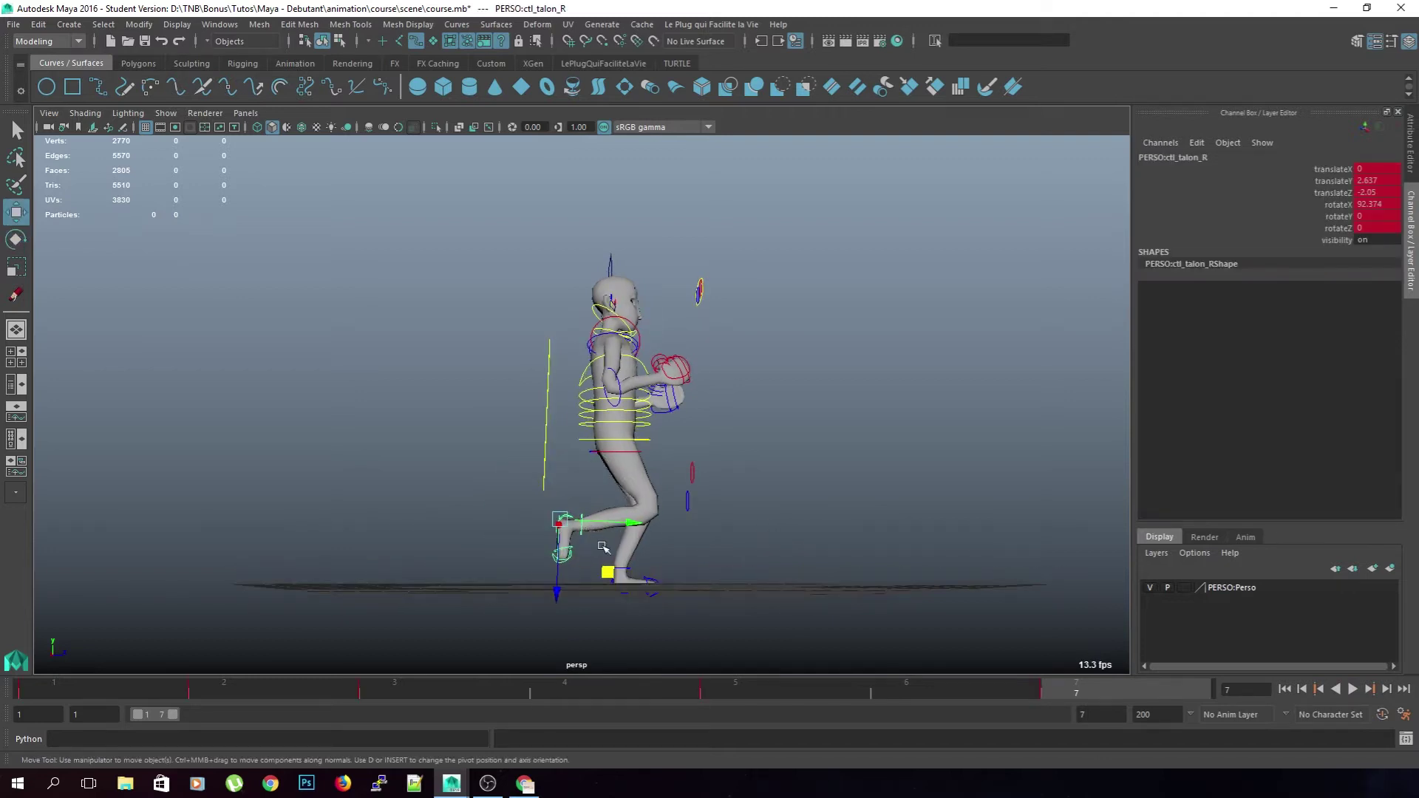
pyautogui.moveTo(611, 573); pyautogui.dragTo(627, 569)
pyautogui.press('s')
pyautogui.hotkey('alt', 'v')
pyautogui.moveTo(849, 690); pyautogui.dragTo(103, 689)
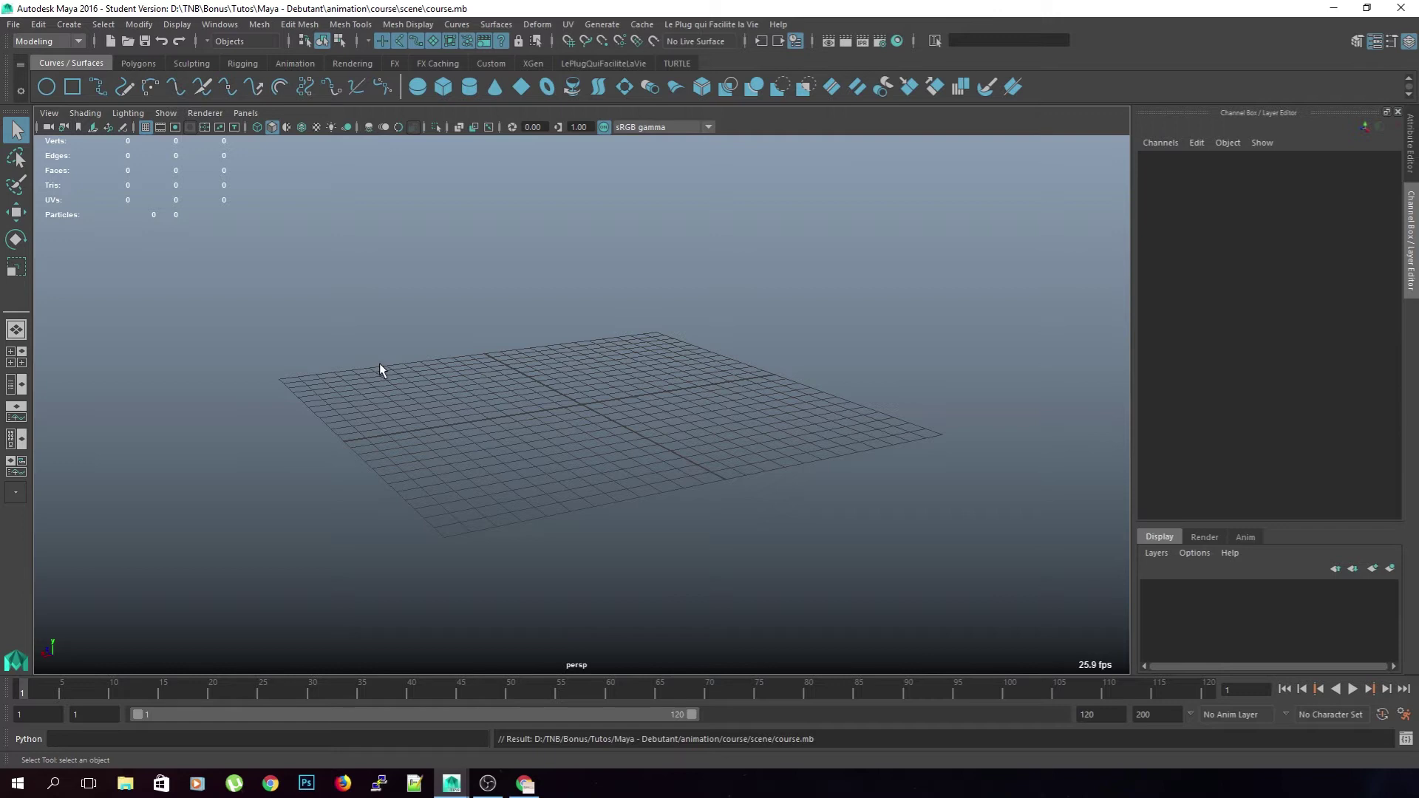
# Switch to Chrome and open the motion-live.com website
pyautogui.moveTo(0, 15); pyautogui.dragTo(584, 1)
pyautogui.click(567, 300)
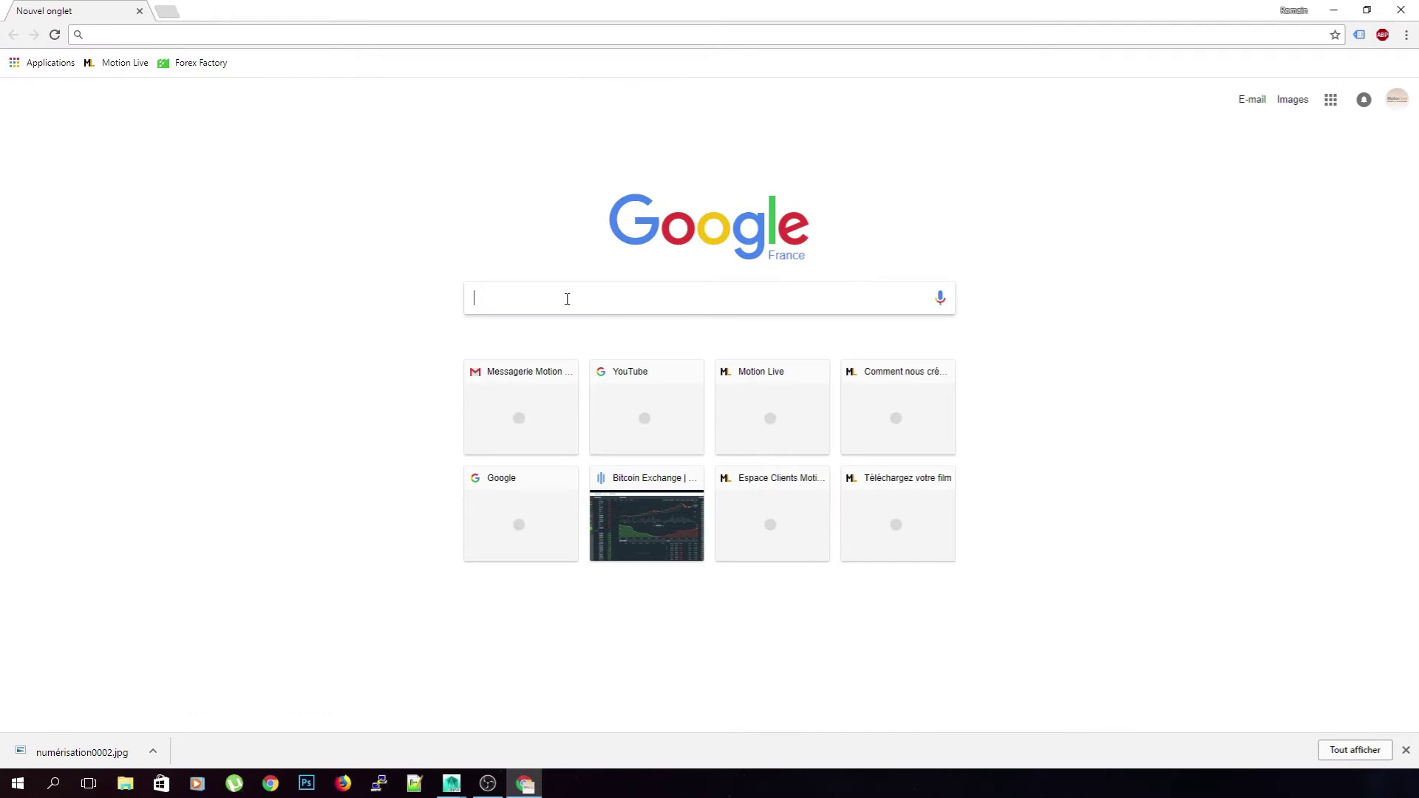
pyautogui.write('motion-live.com')
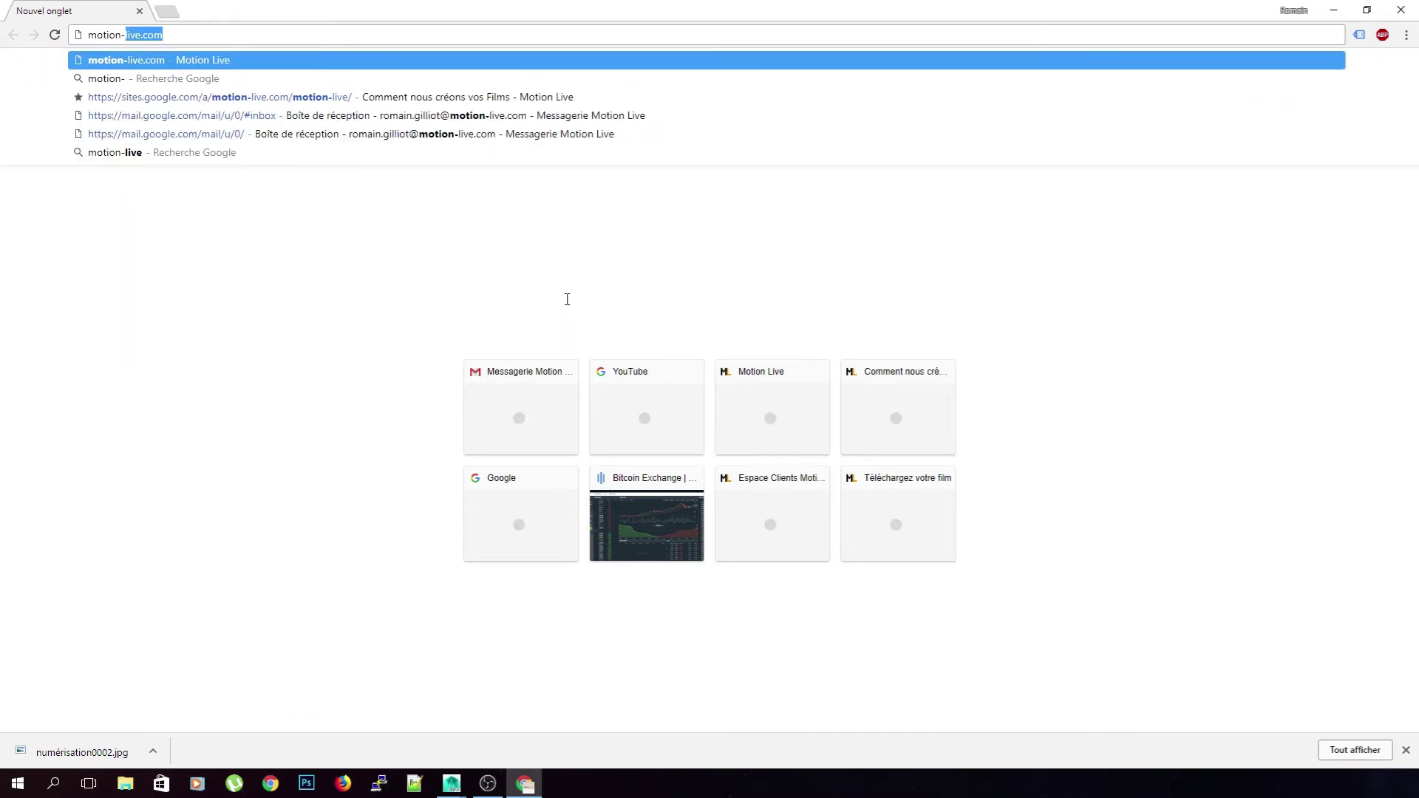
pyautogui.press('Return')
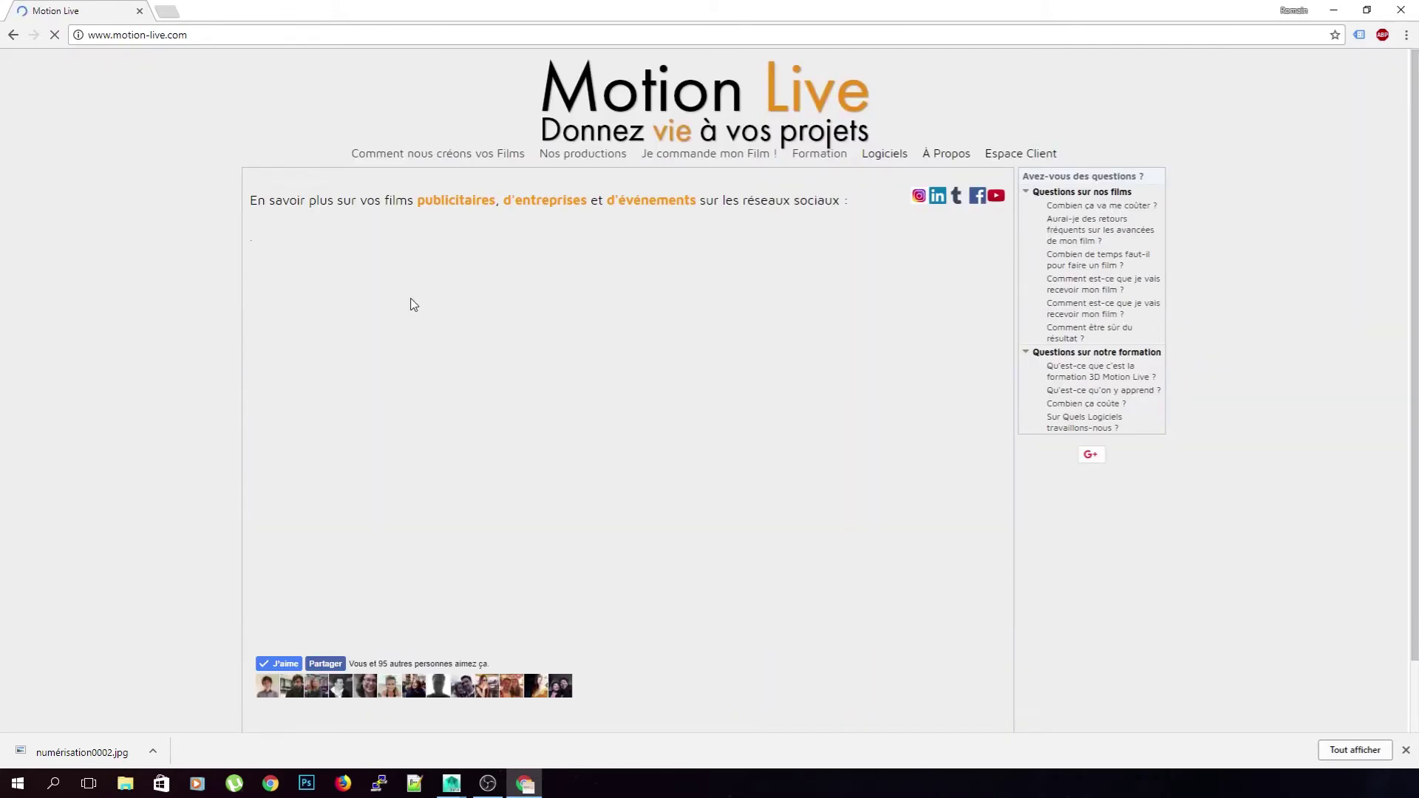
# Find the subscription form on the Formation page and open the download page for all tutorial scenes
pyautogui.click(410, 305)
pyautogui.scroll(-3, 277, 439)
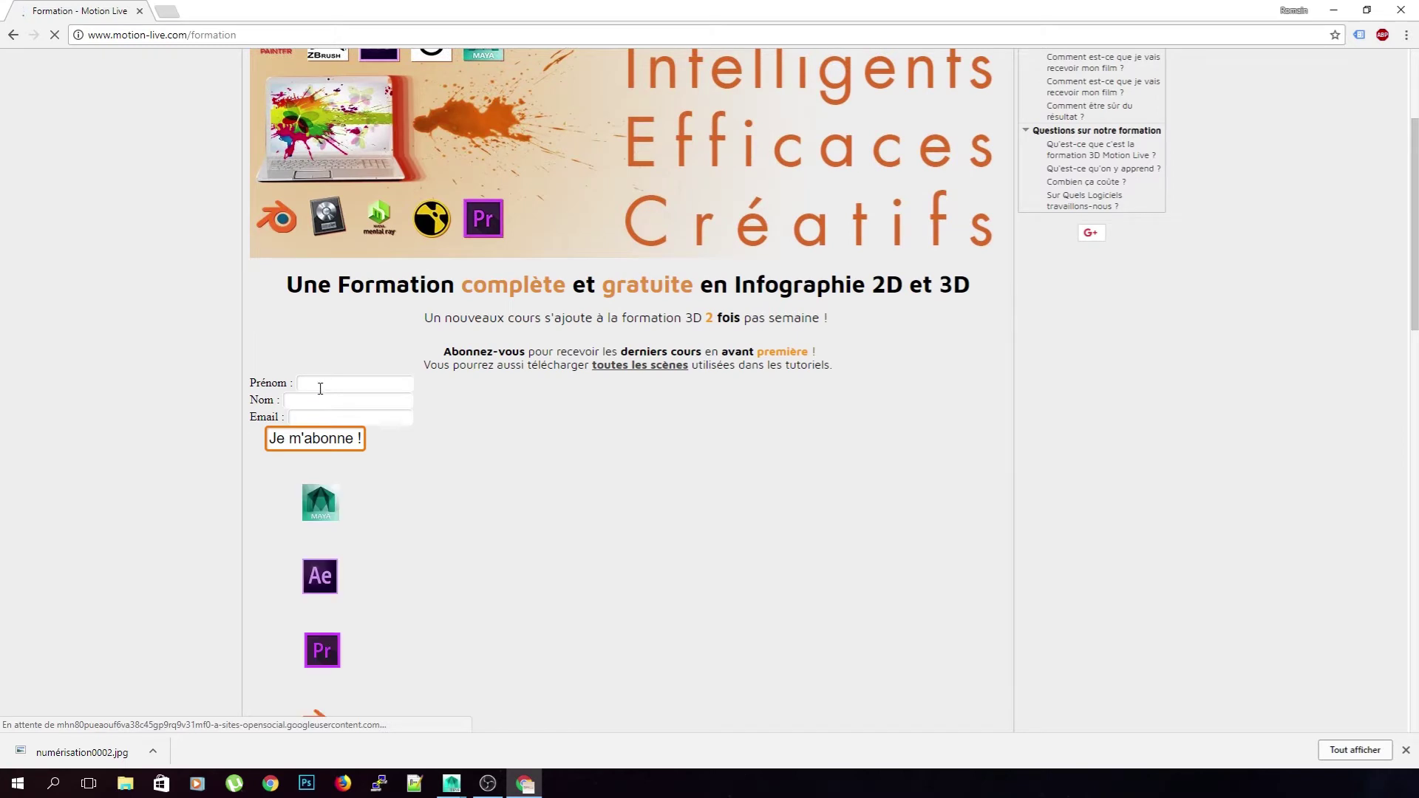
pyautogui.click(322, 403)
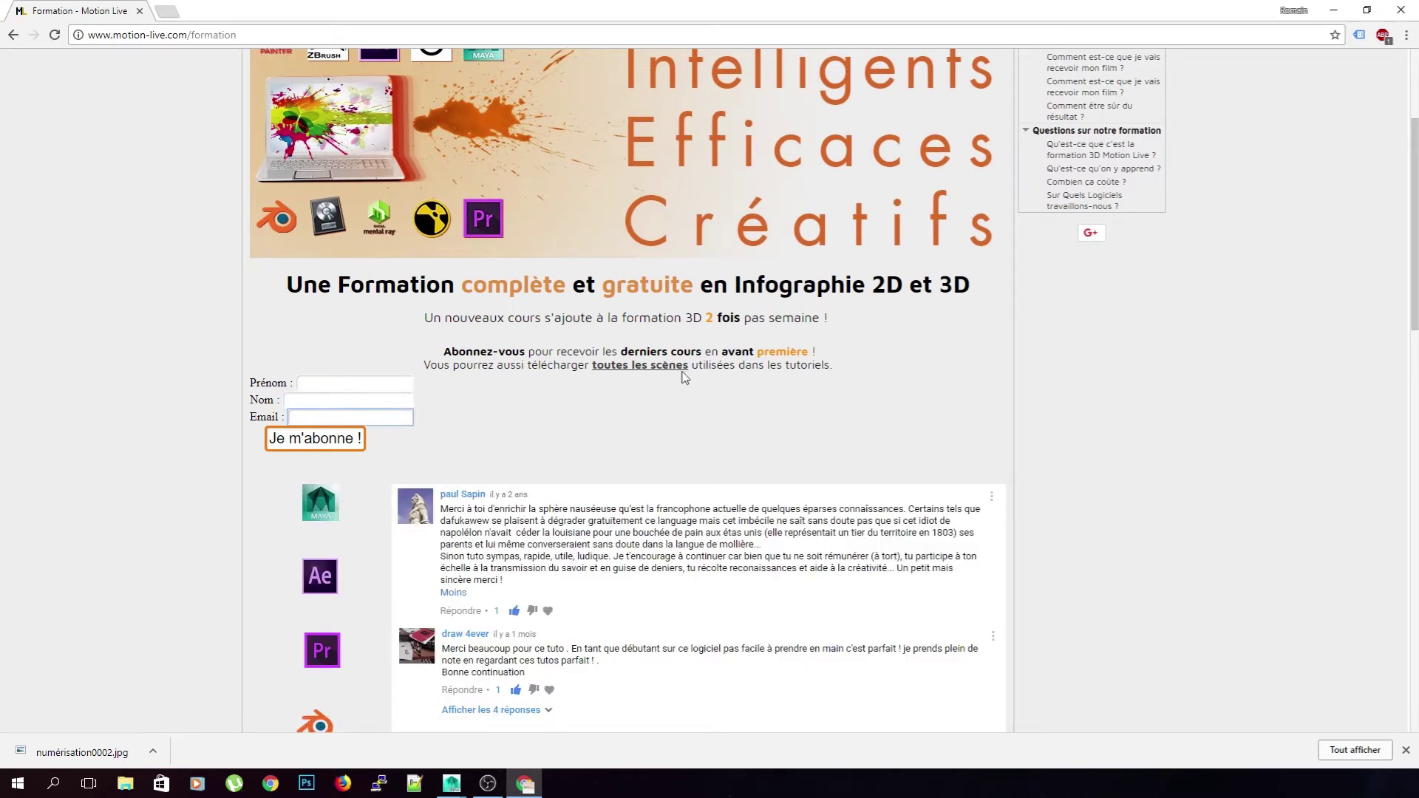
pyautogui.click(679, 366)
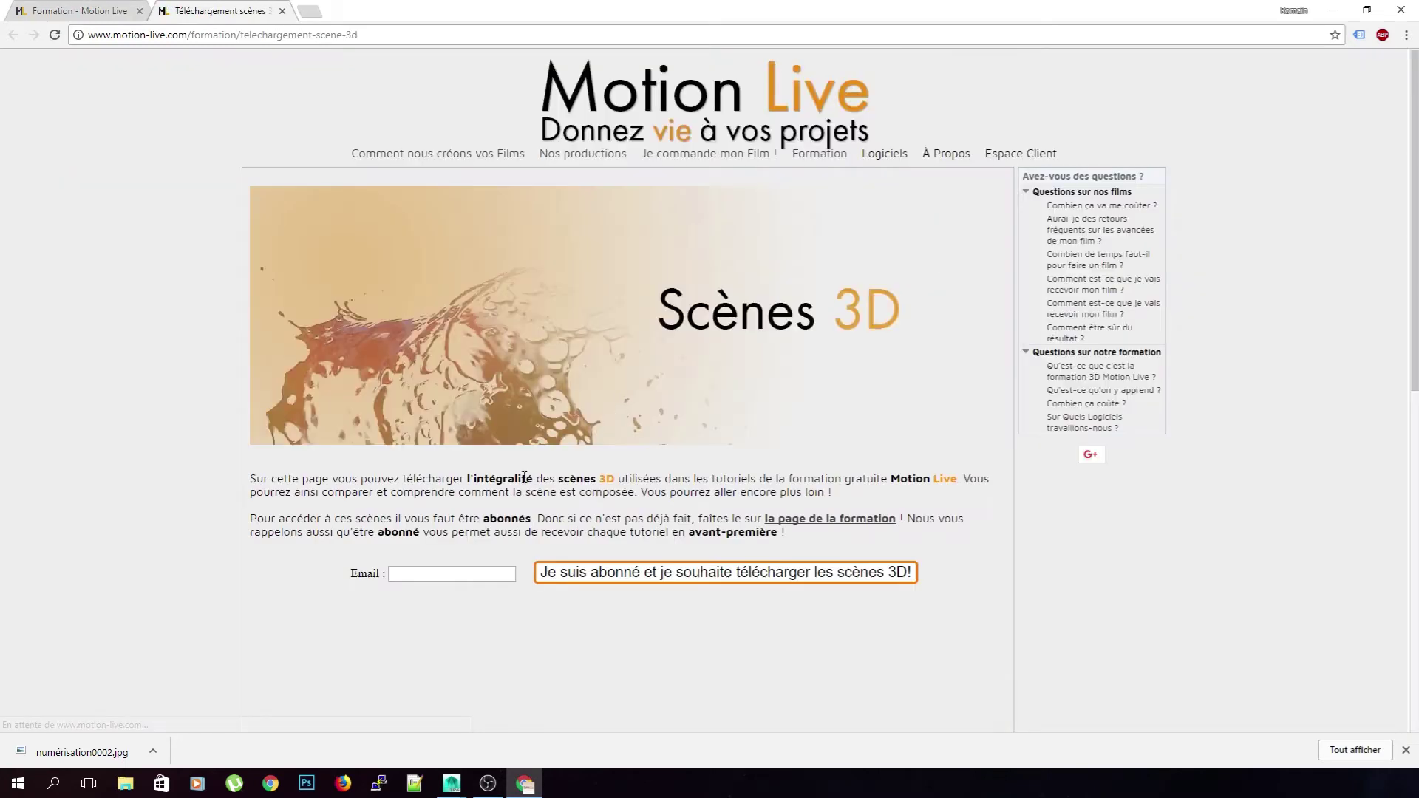
# Enter the subscriber's e-mail address and request access to the downloadable 3D scenes
pyautogui.click(474, 580)
pyautogui.write('romain')
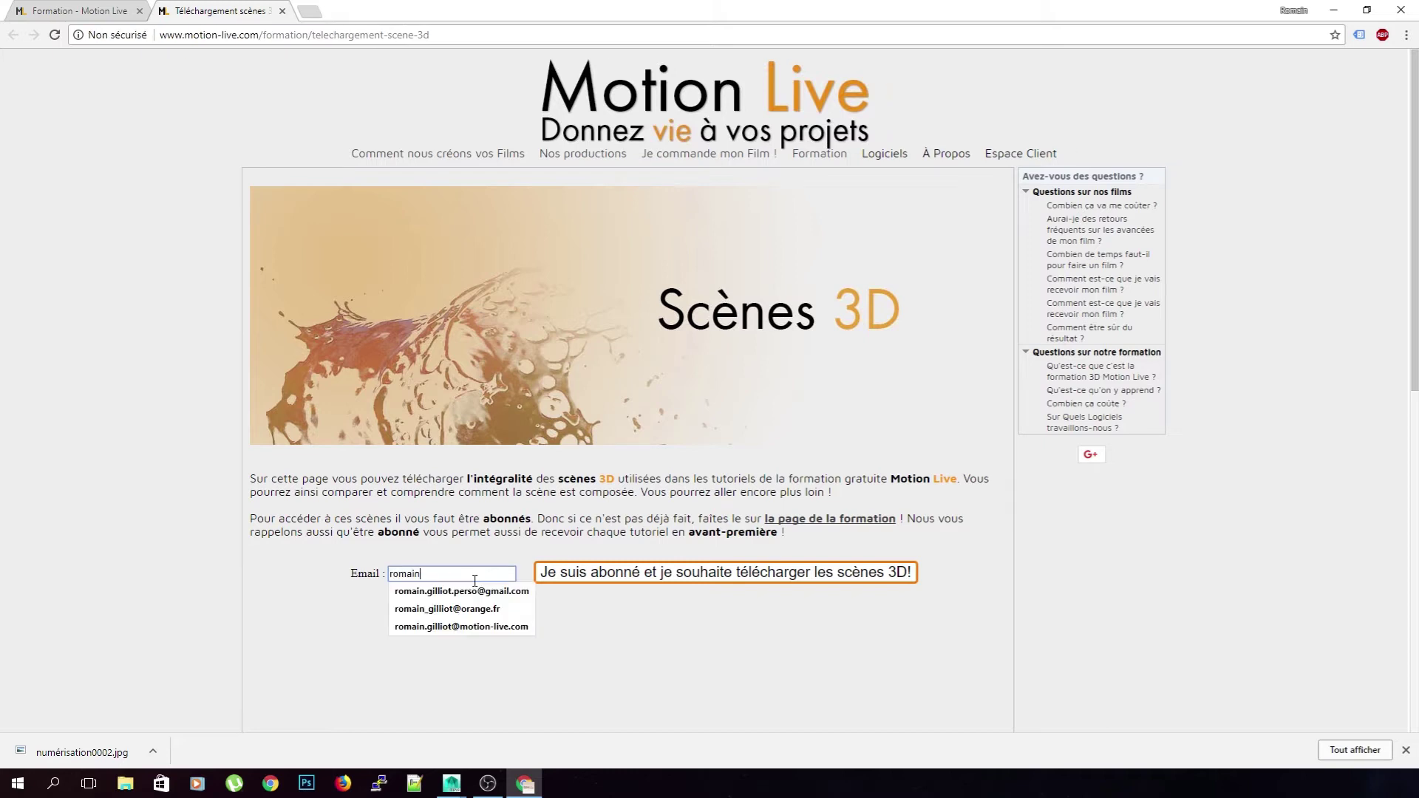
pyautogui.press('Down')
pyautogui.press('Return')
pyautogui.click(548, 571)
# Look through the list of downloadable scene archives and close the download page
pyautogui.scroll(-7, 357, 415)
pyautogui.scroll(-6, 544, 389)
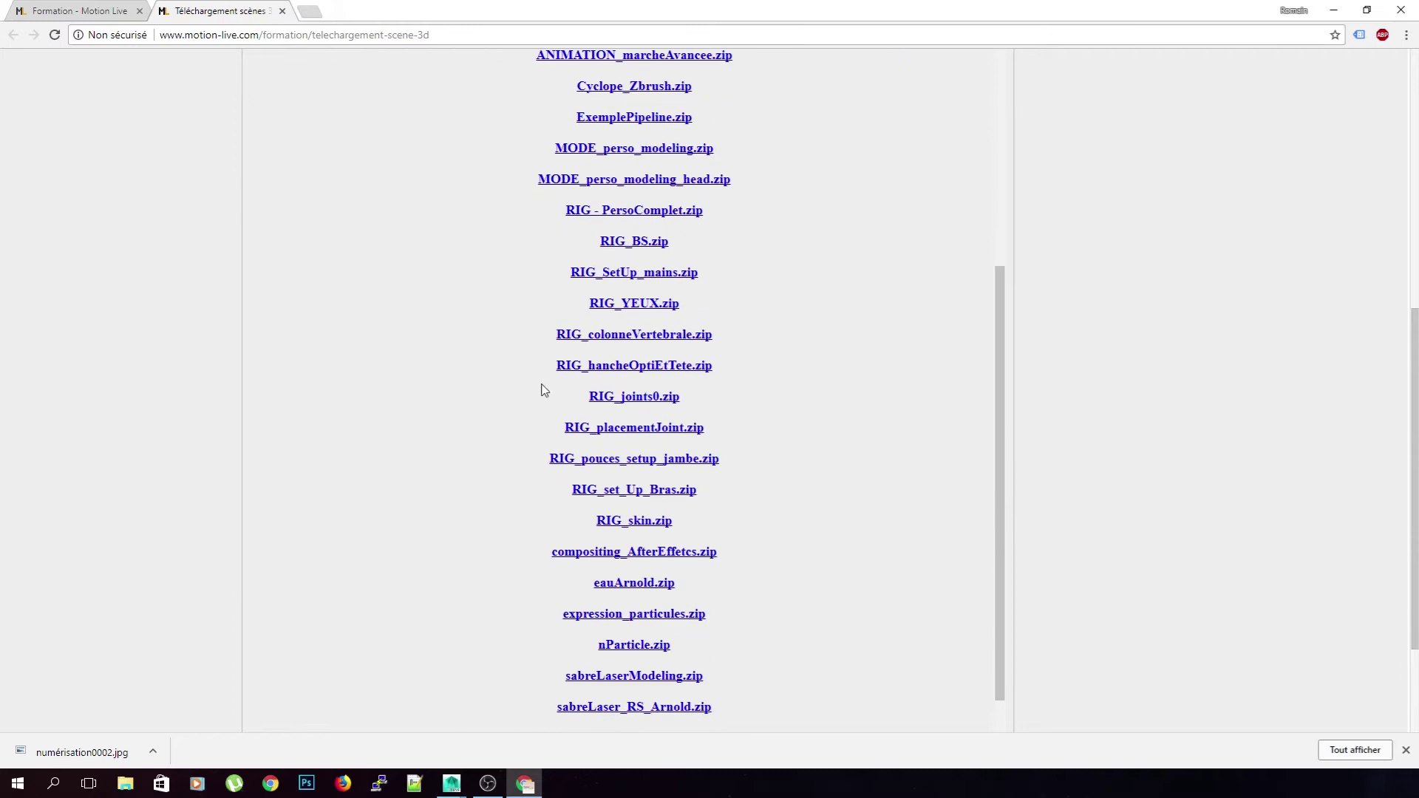
pyautogui.scroll(13, 804, 579)
pyautogui.scroll(1, 1062, 563)
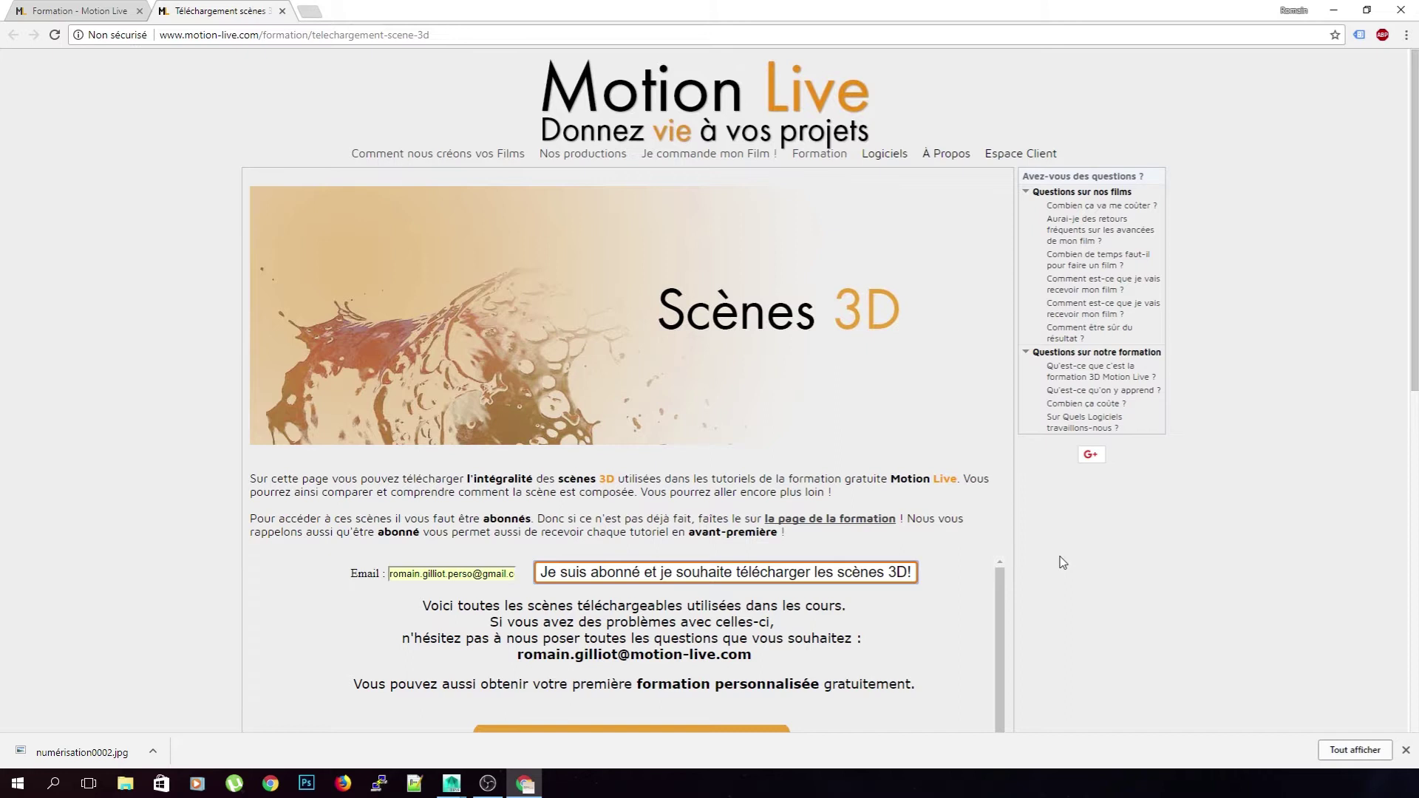
pyautogui.click(283, 10)
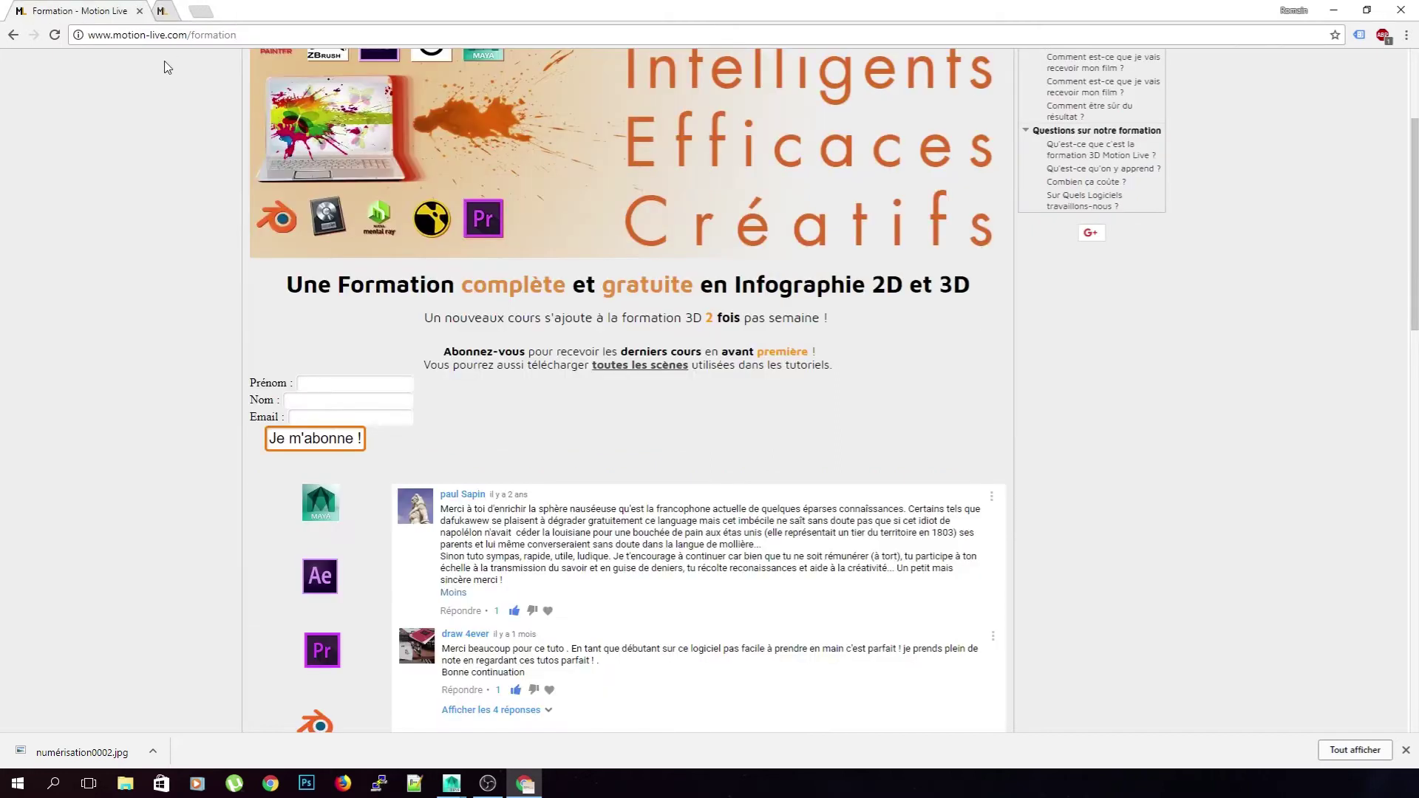
# Show the Maya course playlist on the Formation page, look over the other software courses, and close the browser
pyautogui.scroll(-5, 100, 287)
pyautogui.click(336, 136)
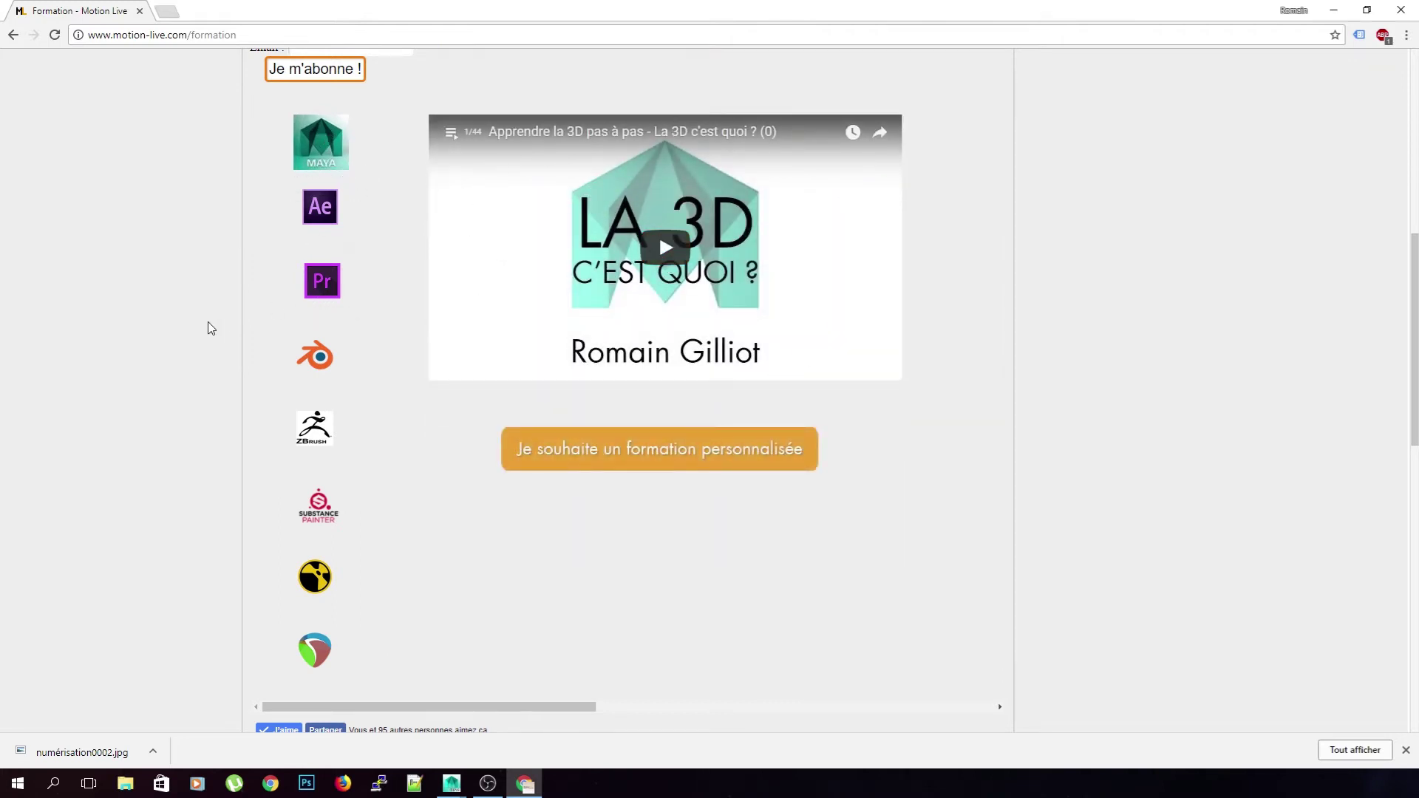
pyautogui.scroll(2, 297, 324)
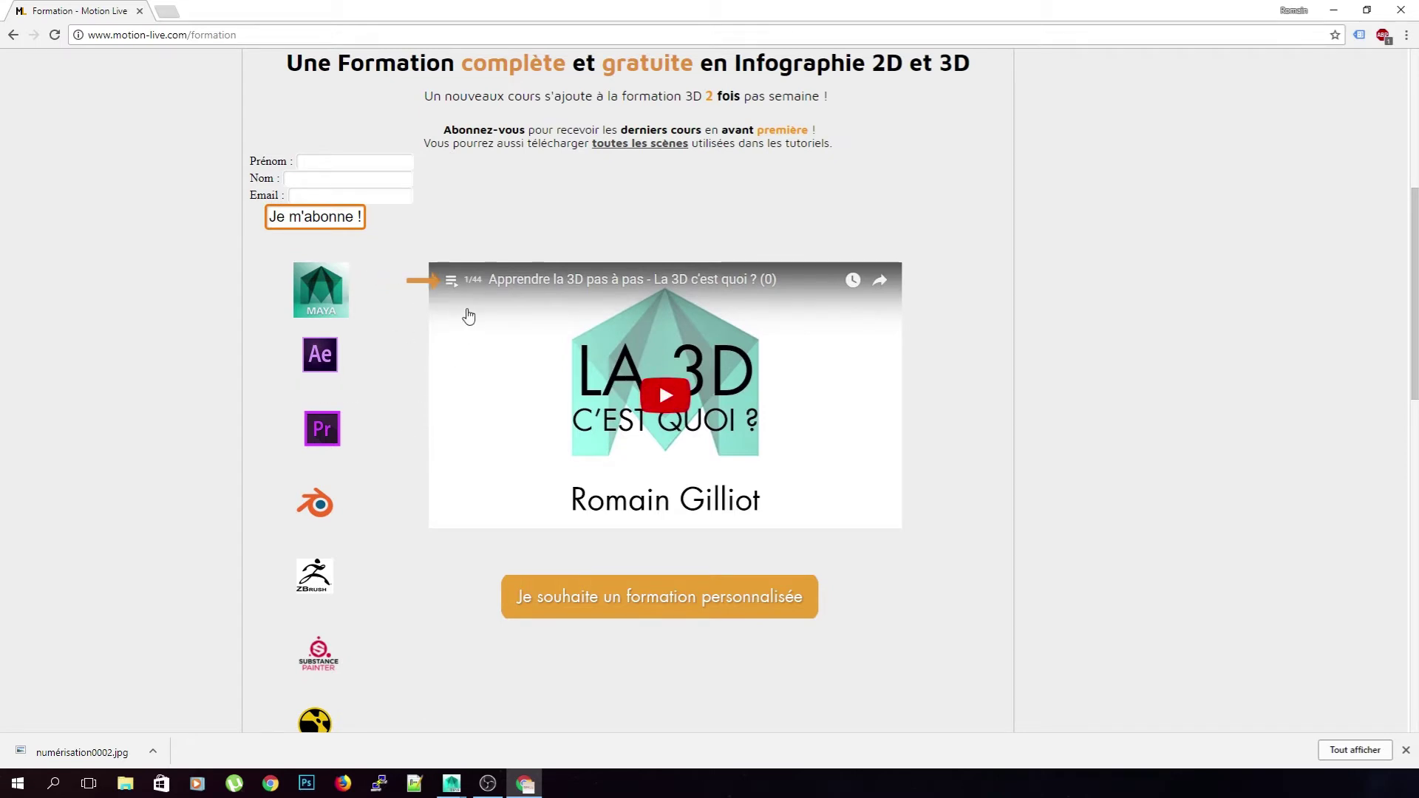
pyautogui.scroll(-1, 350, 502)
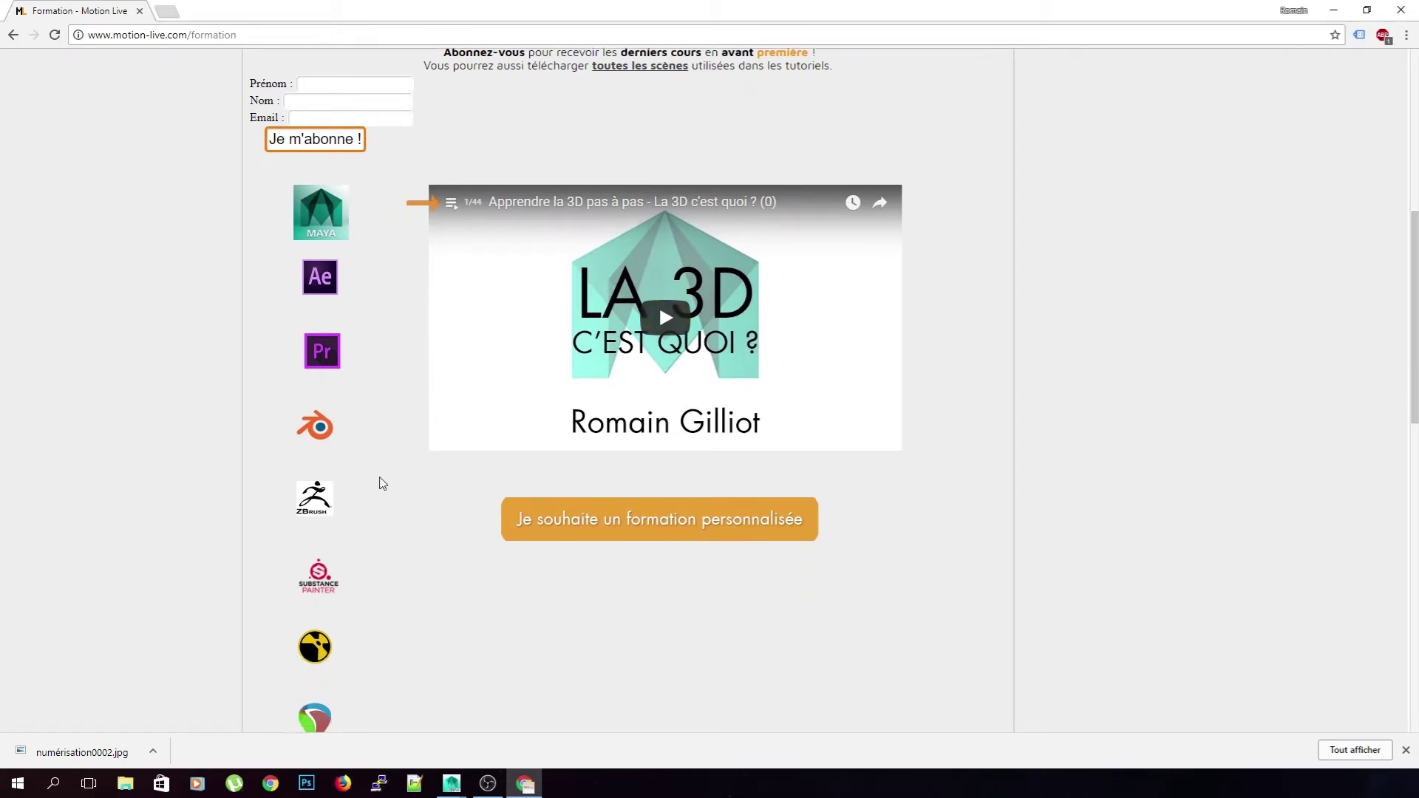
pyautogui.scroll(-2, 380, 485)
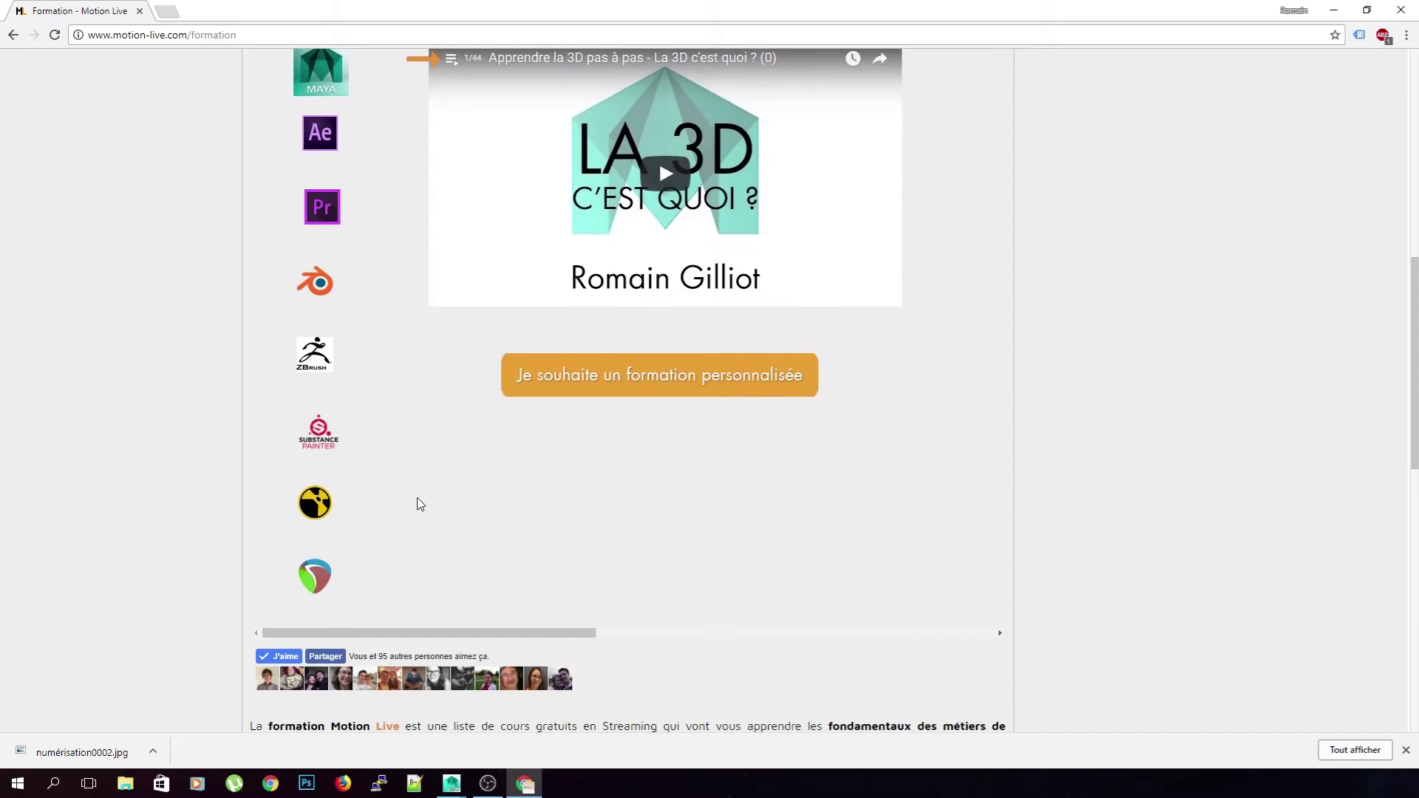
pyautogui.scroll(2, 414, 430)
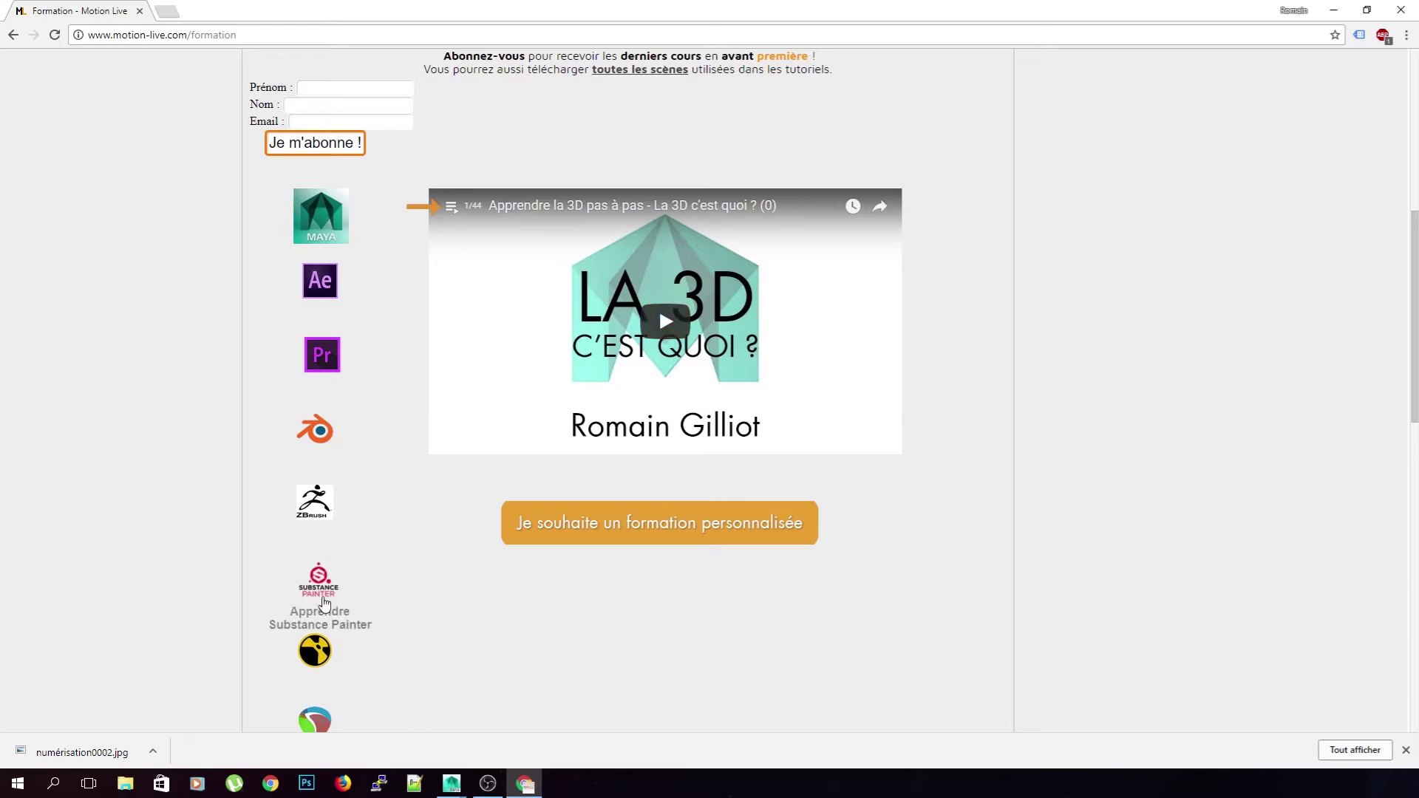
pyautogui.click(1389, 11)
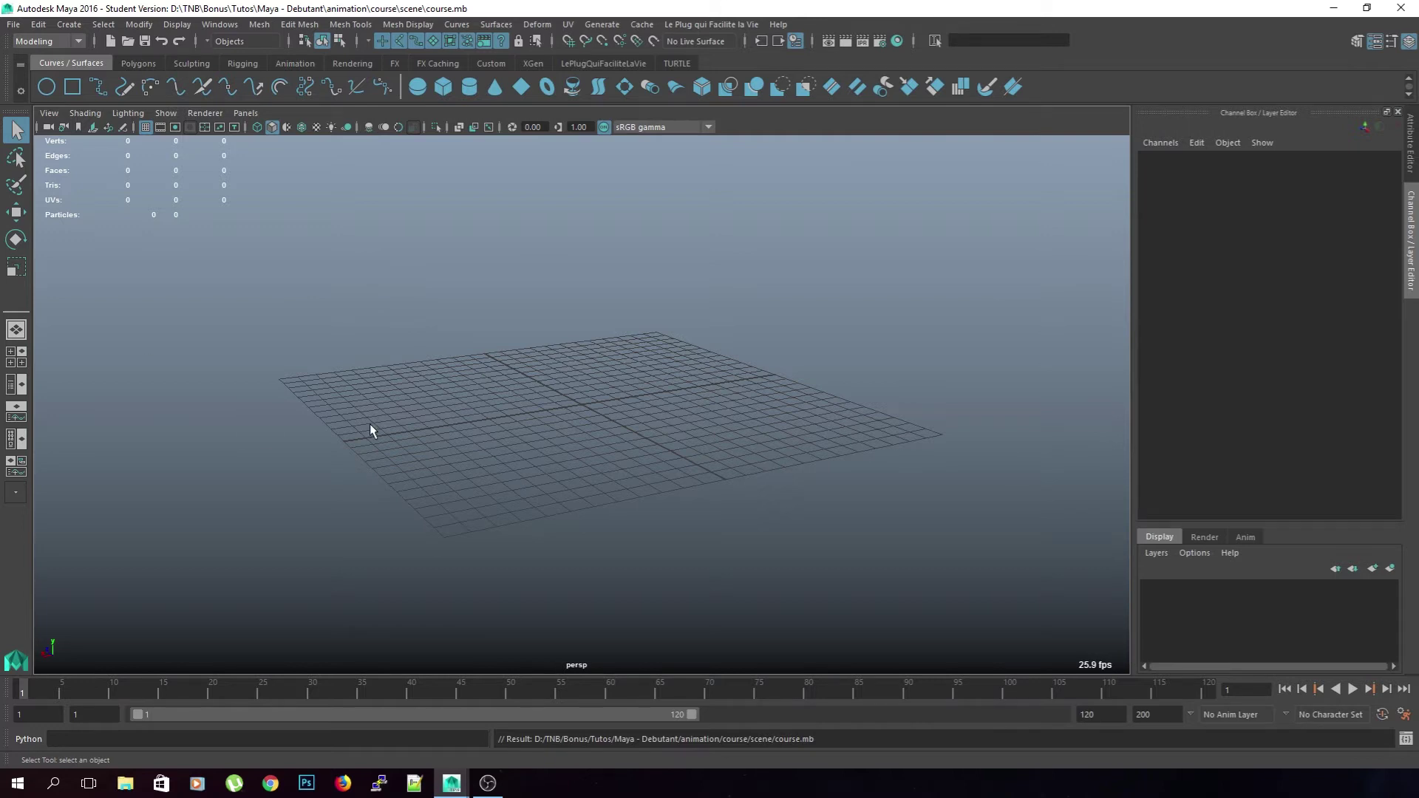
# Create a reference to PersoComplet.mb from the PersoRef folder in the course scene
pyautogui.click(14, 23)
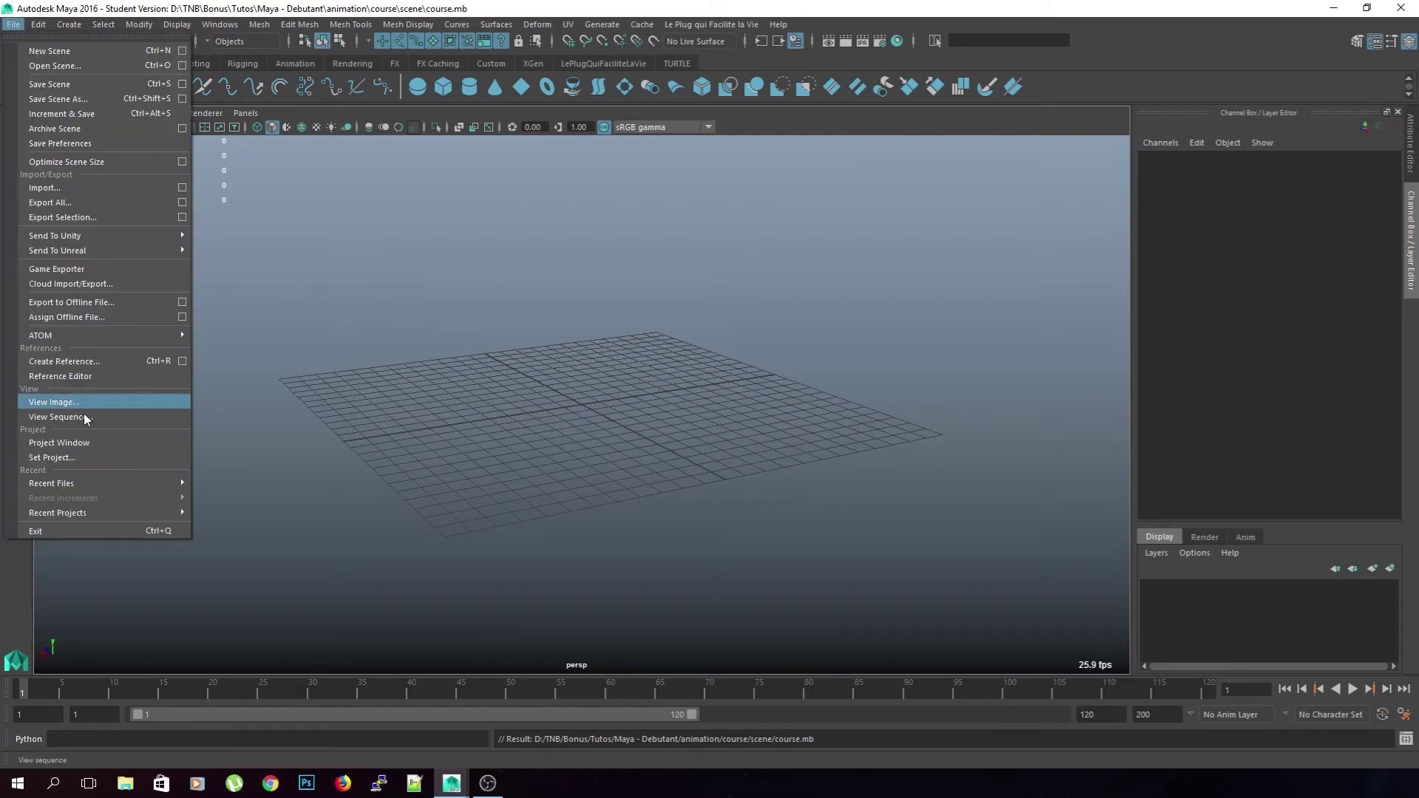
pyautogui.click(123, 362)
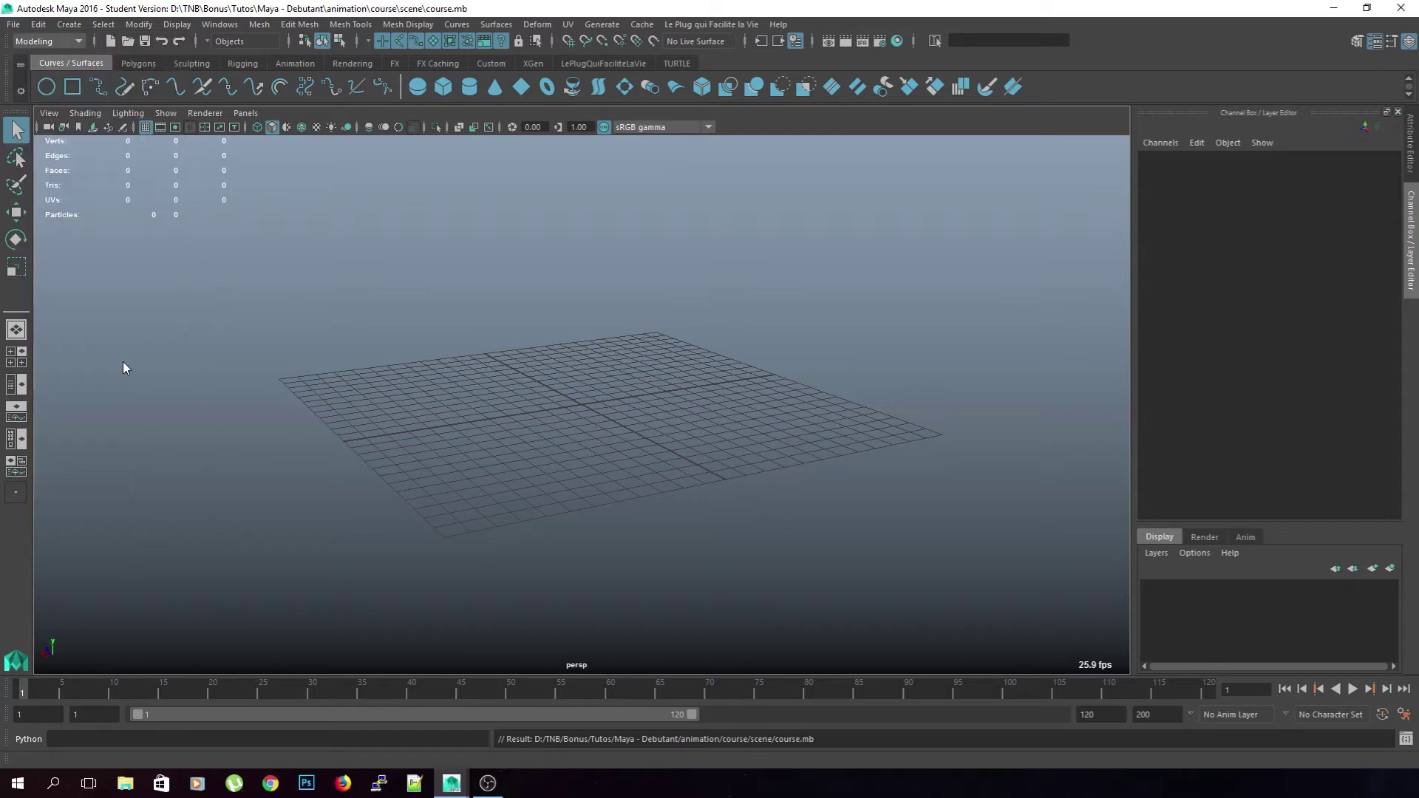
pyautogui.click(1254, 86)
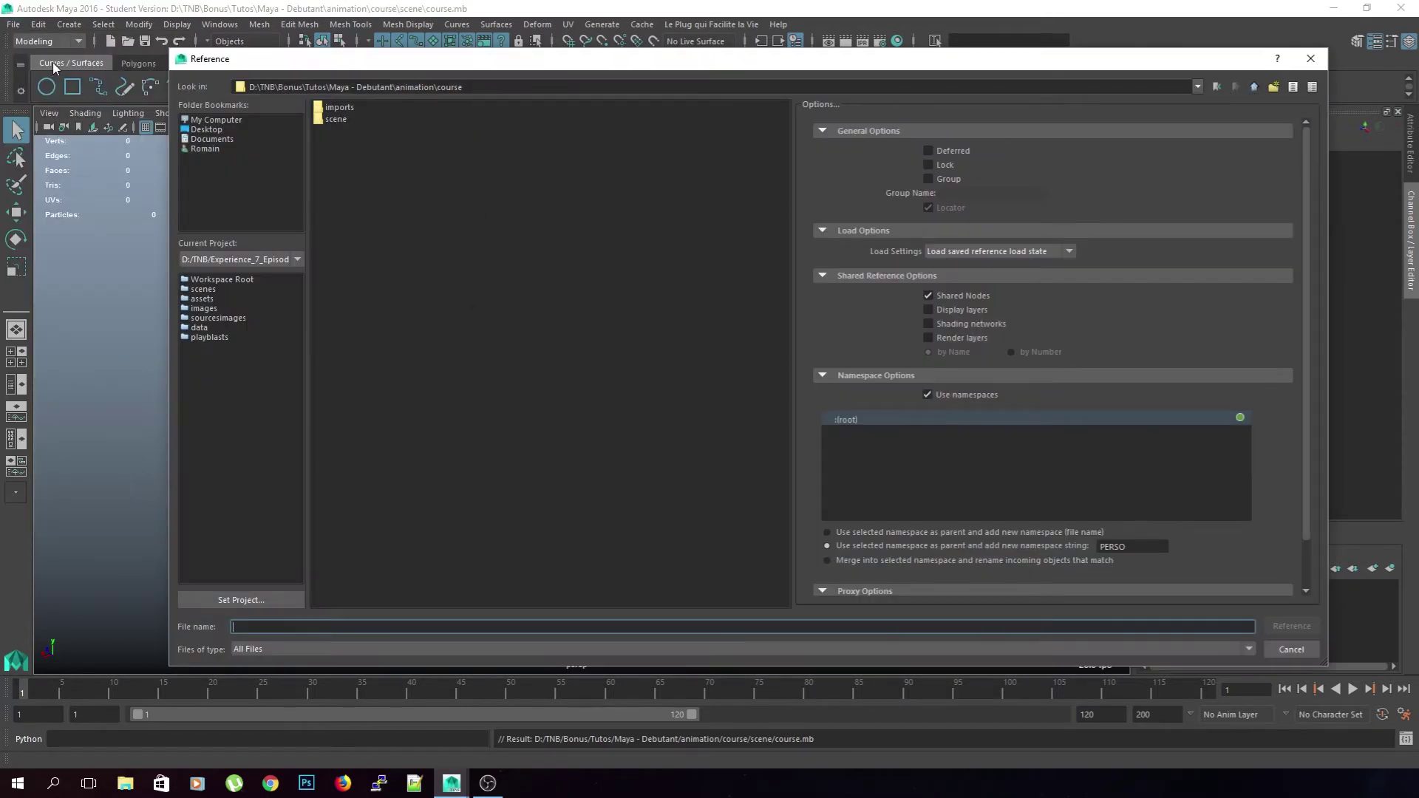
pyautogui.click(1254, 87)
pyautogui.doubleClick(356, 179)
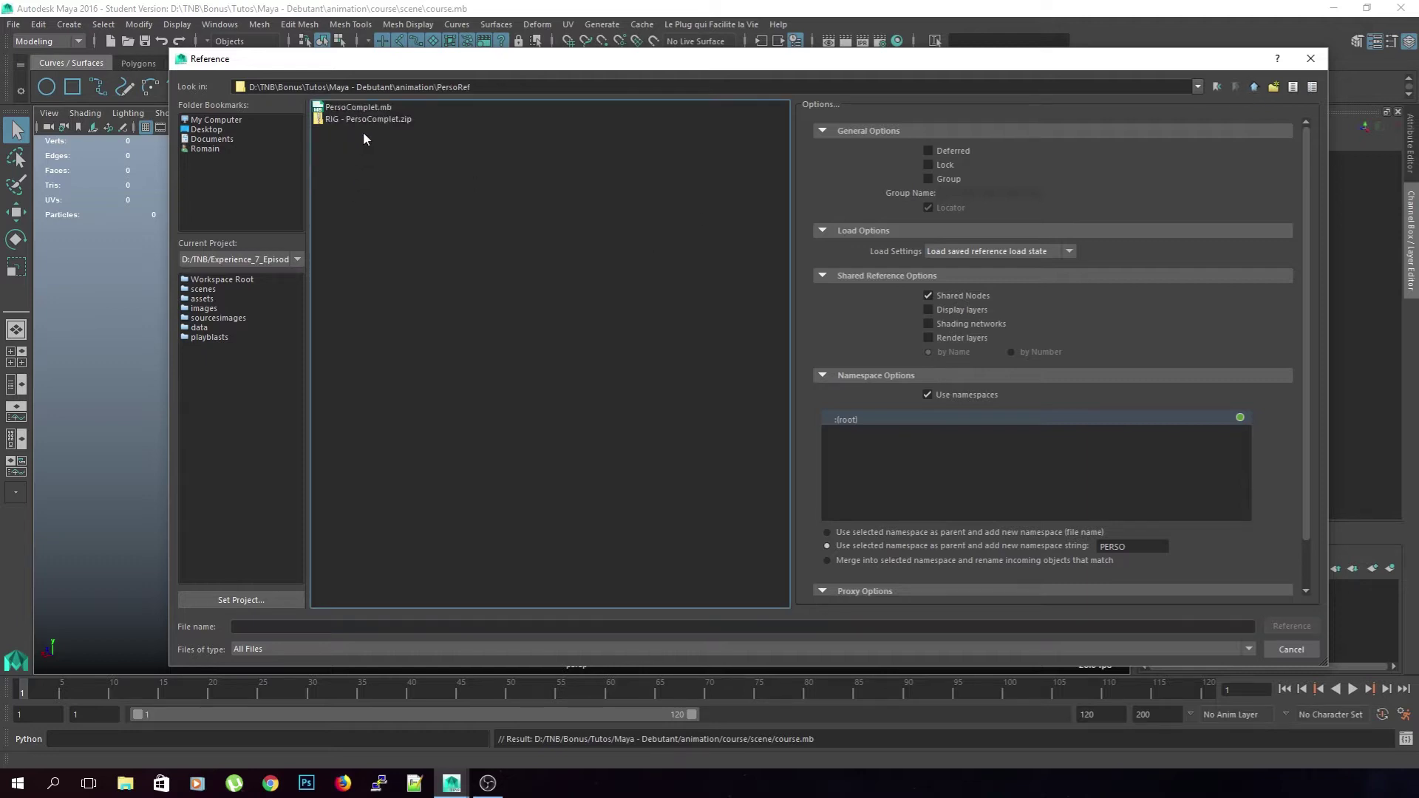
pyautogui.click(359, 108)
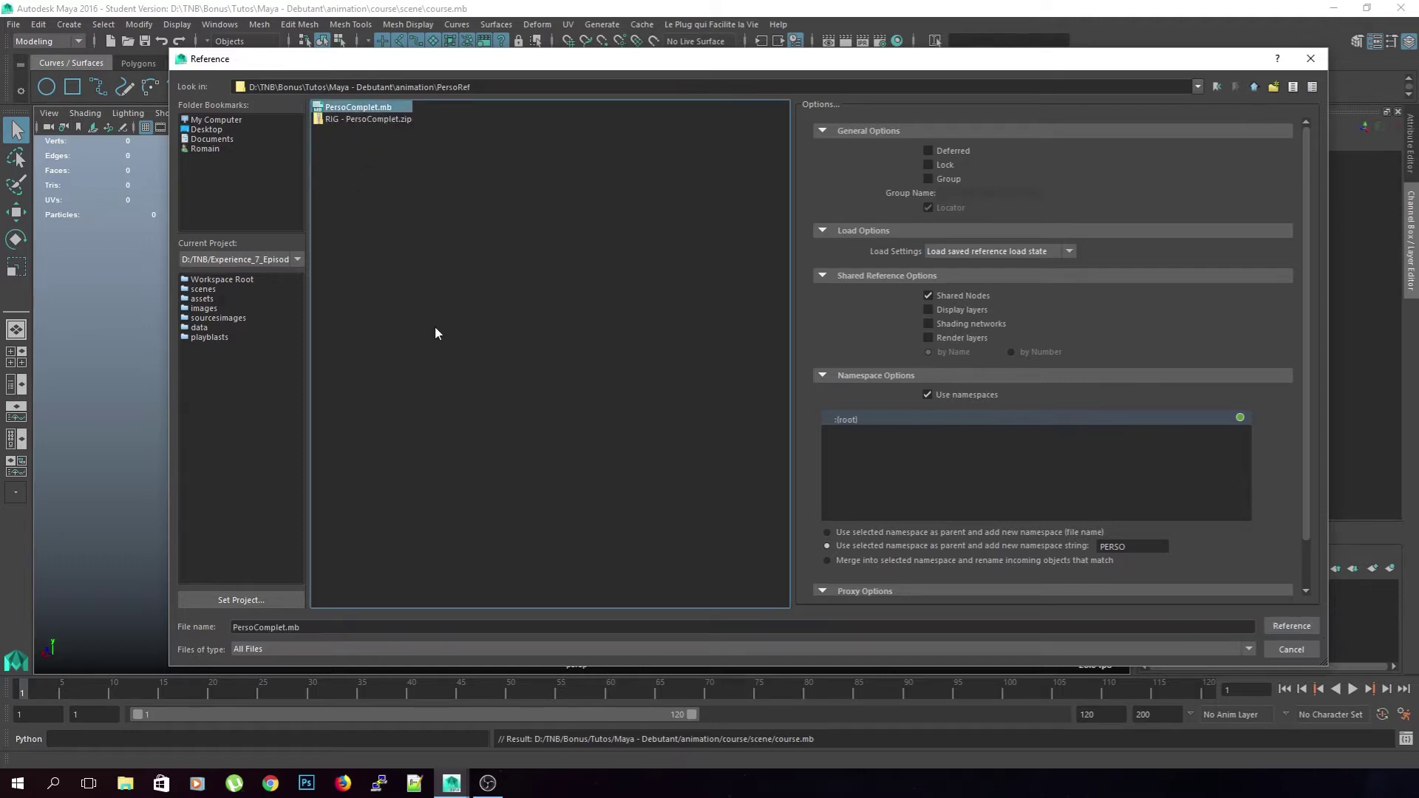
pyautogui.click(1290, 626)
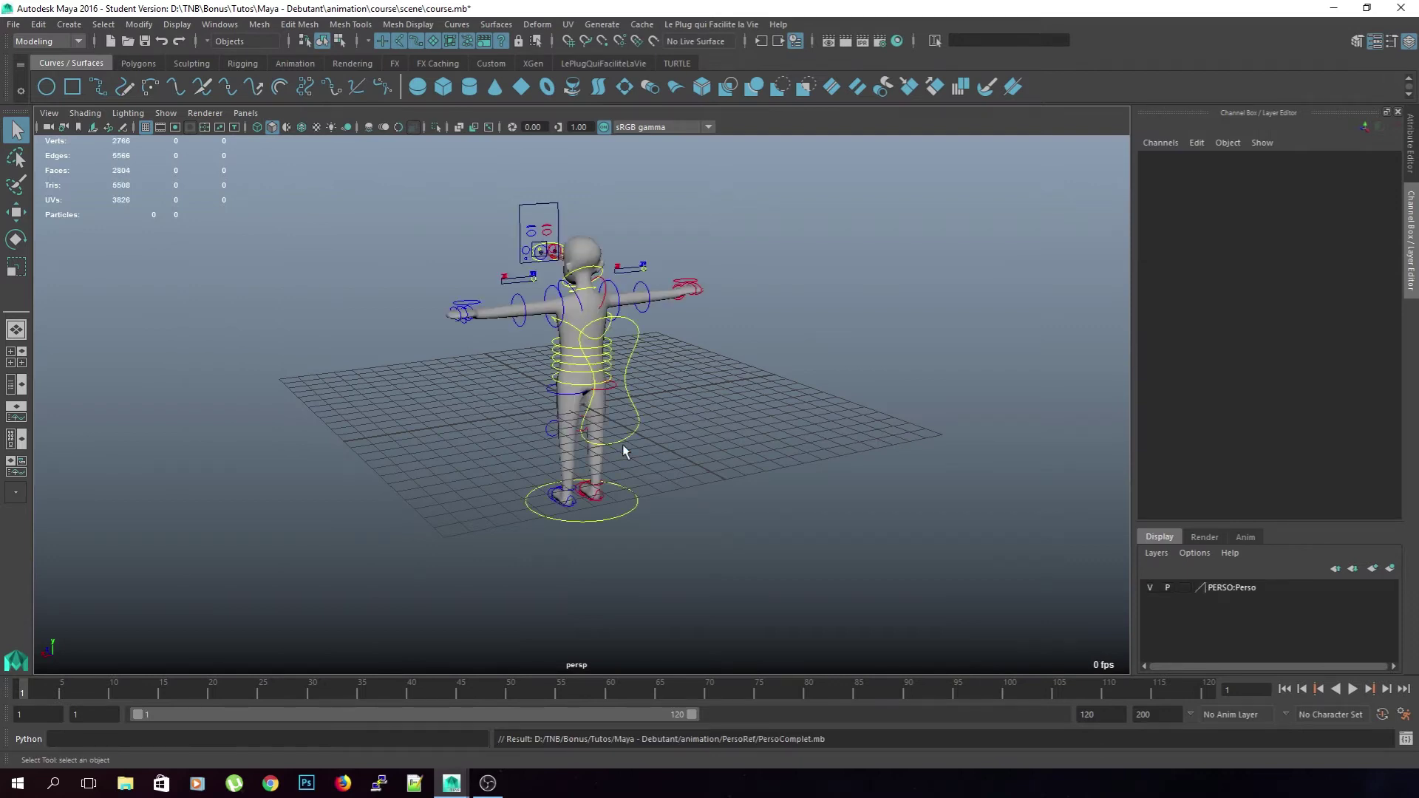
# Hide joints in the perspective view of the referenced character
pyautogui.scroll(5, 623, 445)
pyautogui.keyDown('alt'); pyautogui.moveTo(622, 445); pyautogui.dragTo(748, 235); pyautogui.keyUp('alt')
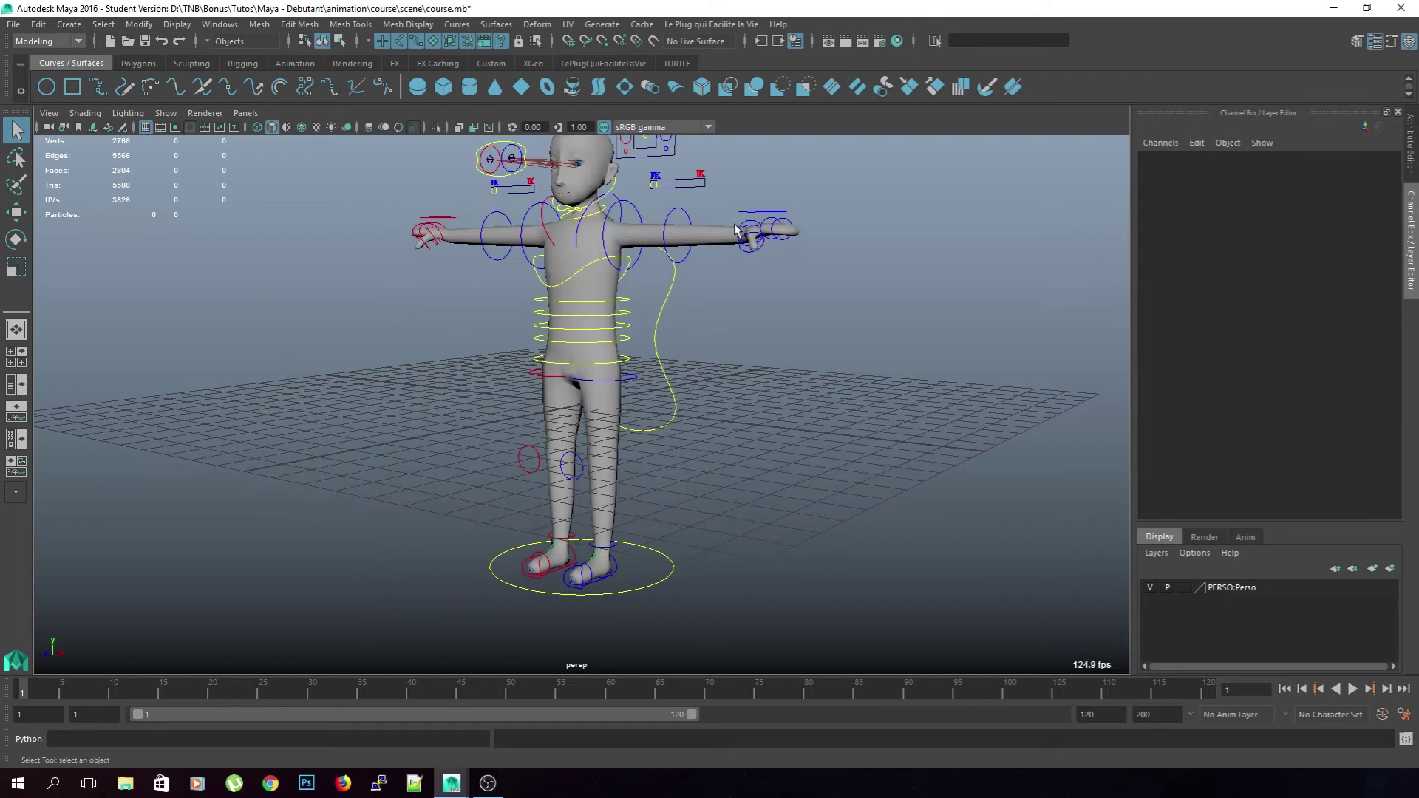
pyautogui.keyDown('alt'); pyautogui.moveTo(573, 301); pyautogui.dragTo(570, 375, button='middle'); pyautogui.keyUp('alt')
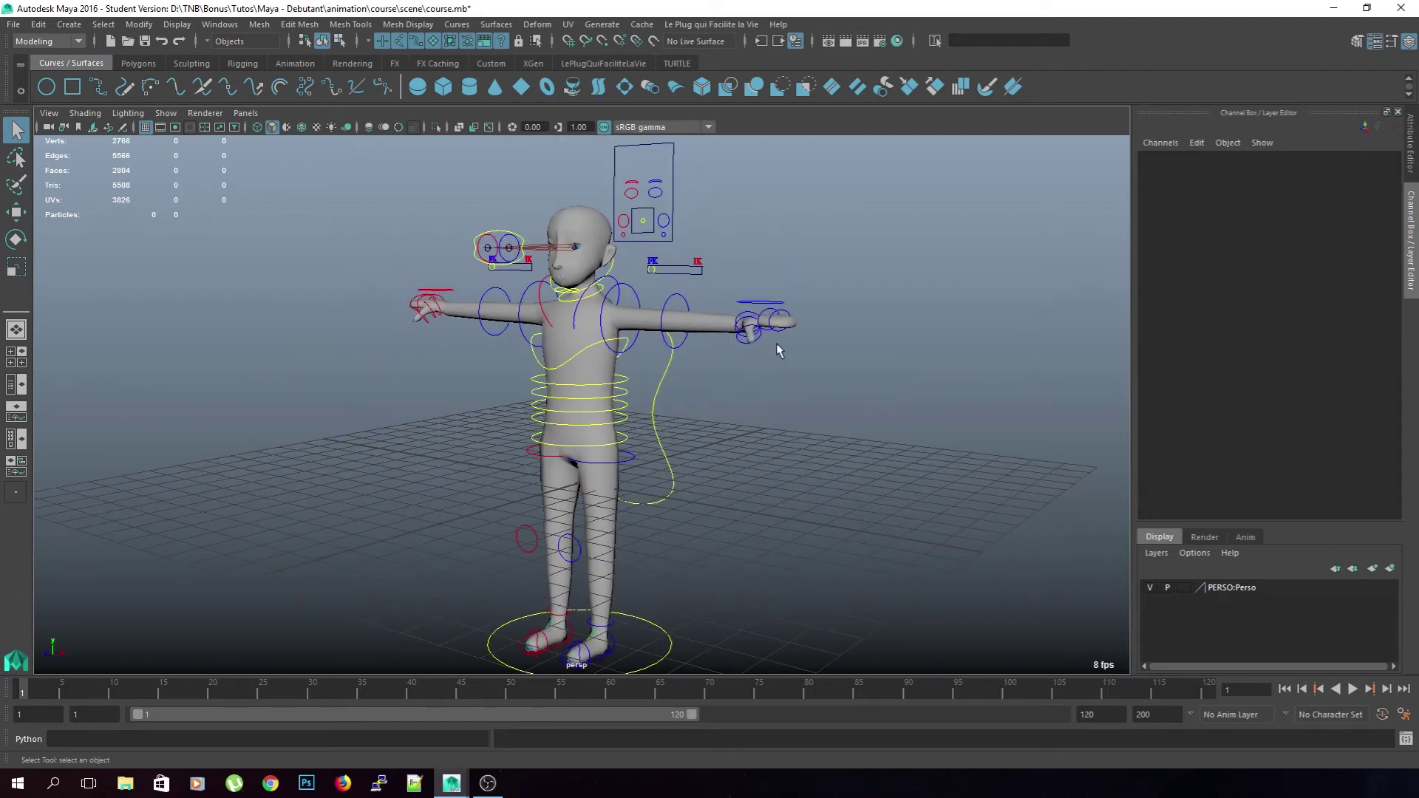
pyautogui.click(171, 116)
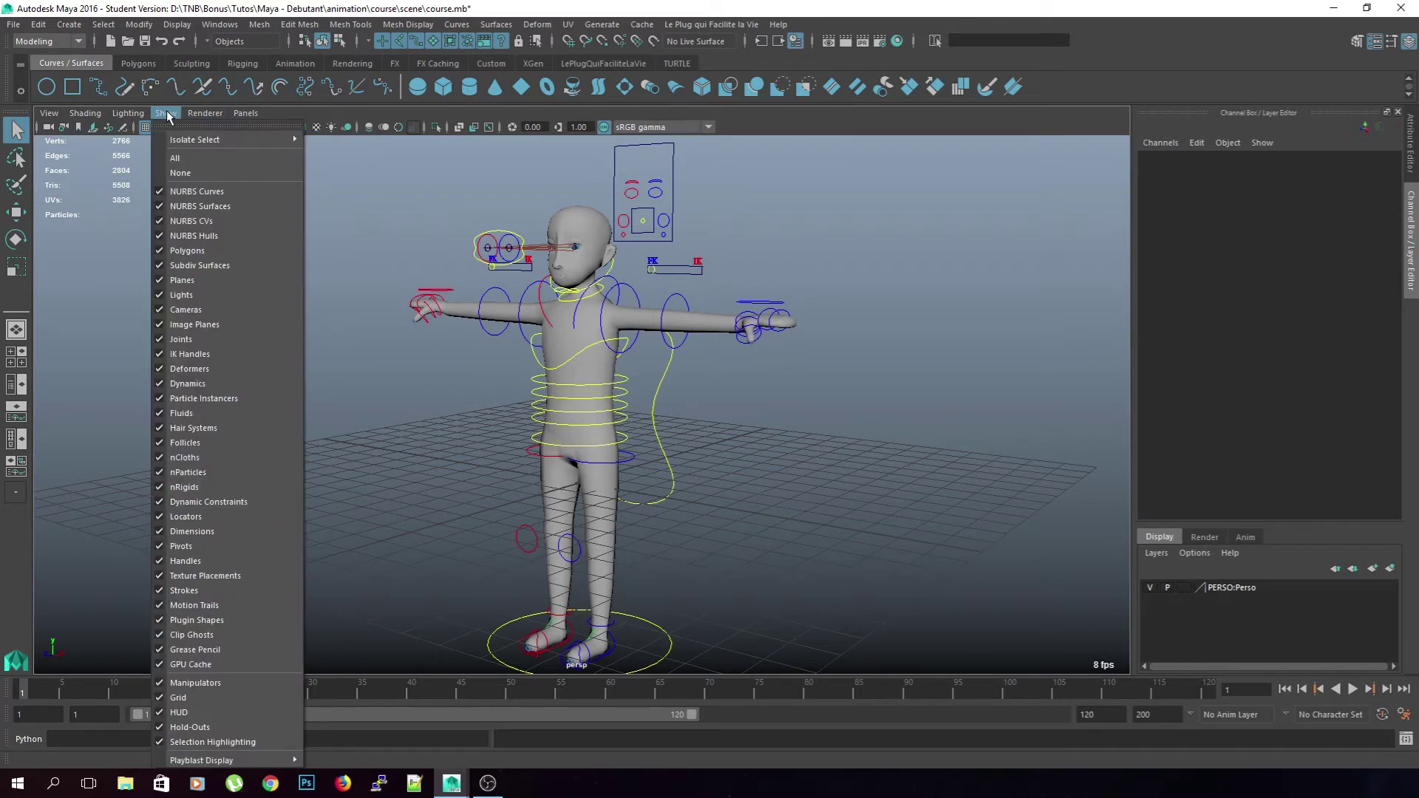
pyautogui.click(167, 116)
pyautogui.click(167, 116)
pyautogui.click(204, 340)
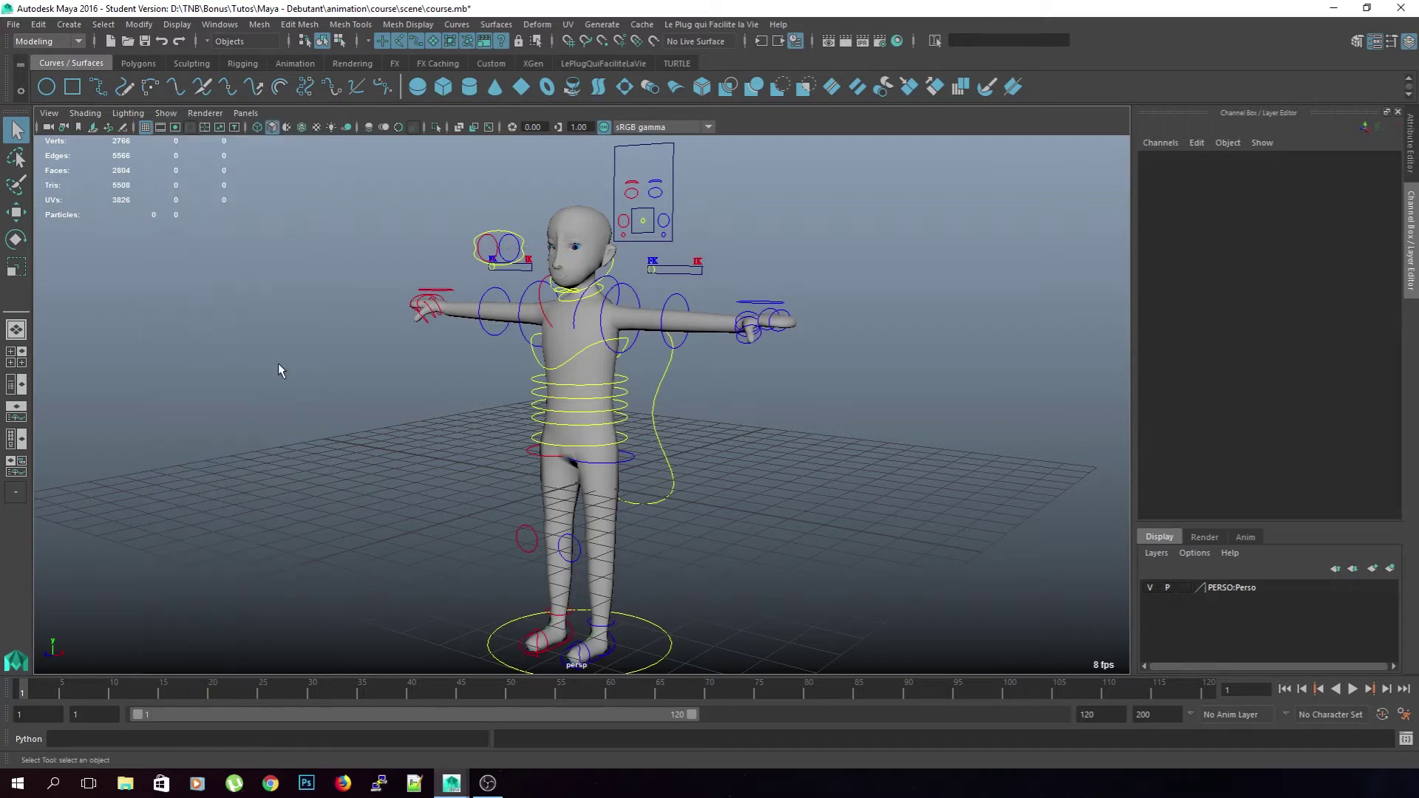
# Select the character's body mesh through its arm and clear the selection
pyautogui.keyDown('alt'); pyautogui.moveTo(280, 369); pyautogui.dragTo(707, 428); pyautogui.keyUp('alt')
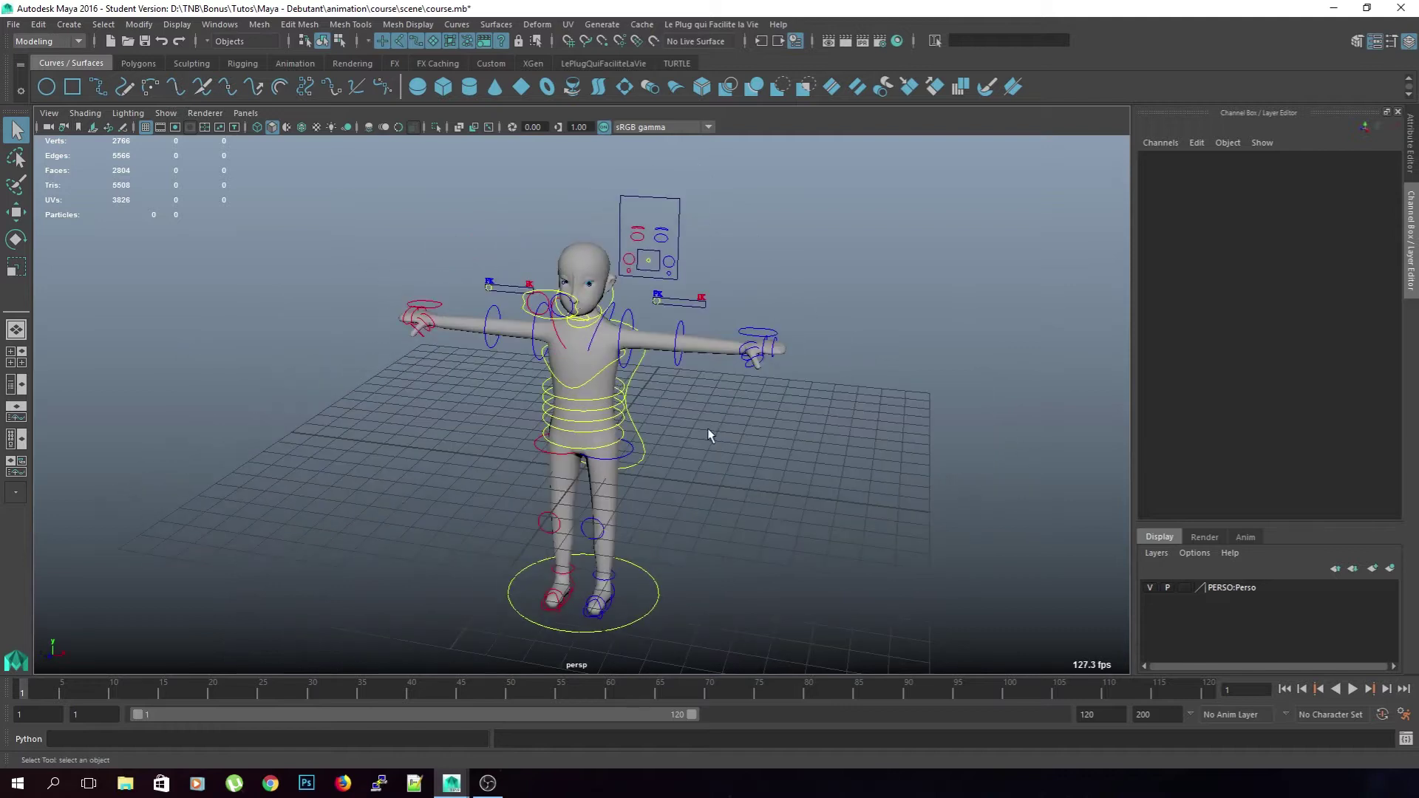
pyautogui.click(697, 355)
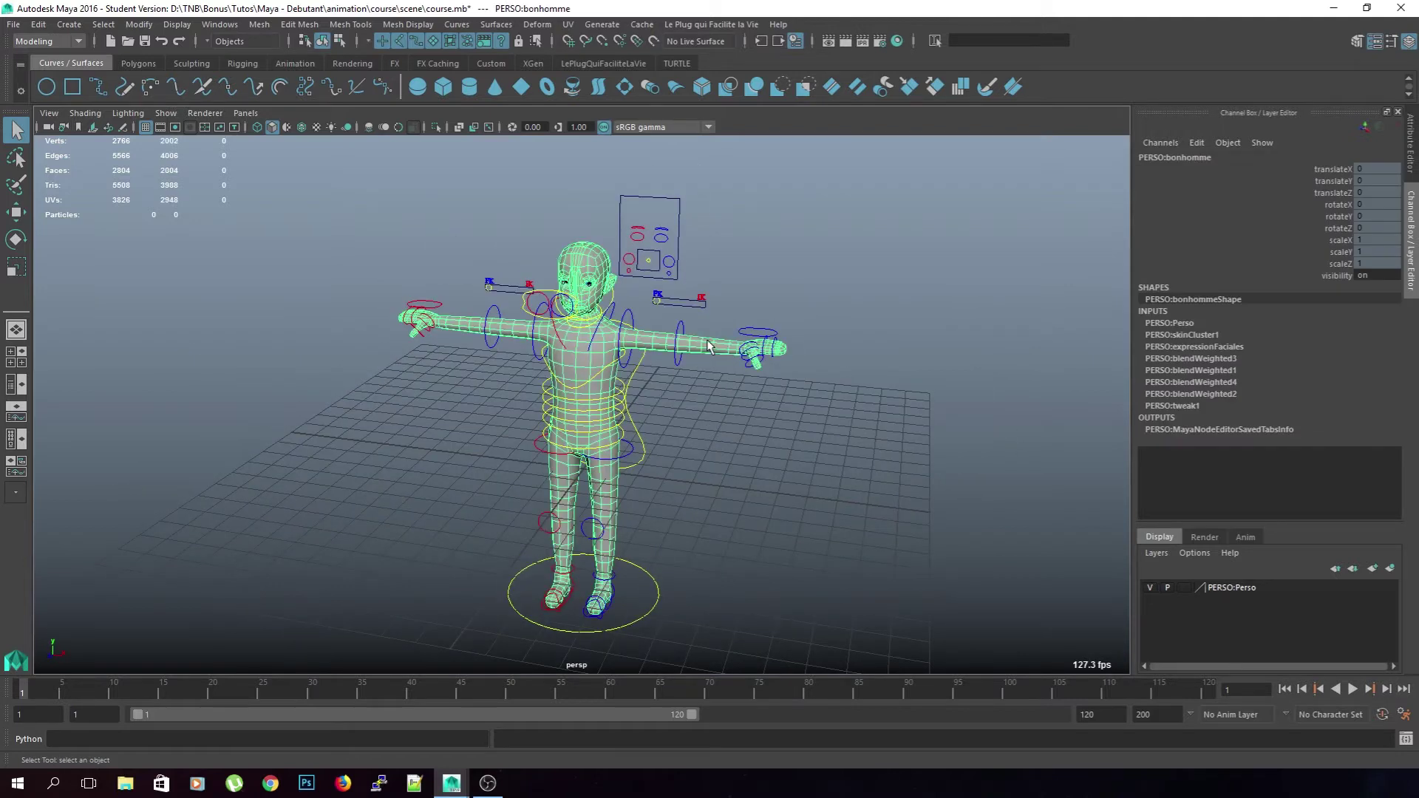
pyautogui.click(686, 418)
pyautogui.scroll(2, 661, 426)
pyautogui.keyDown('alt'); pyautogui.moveTo(665, 435); pyautogui.dragTo(712, 410); pyautogui.keyUp('alt')
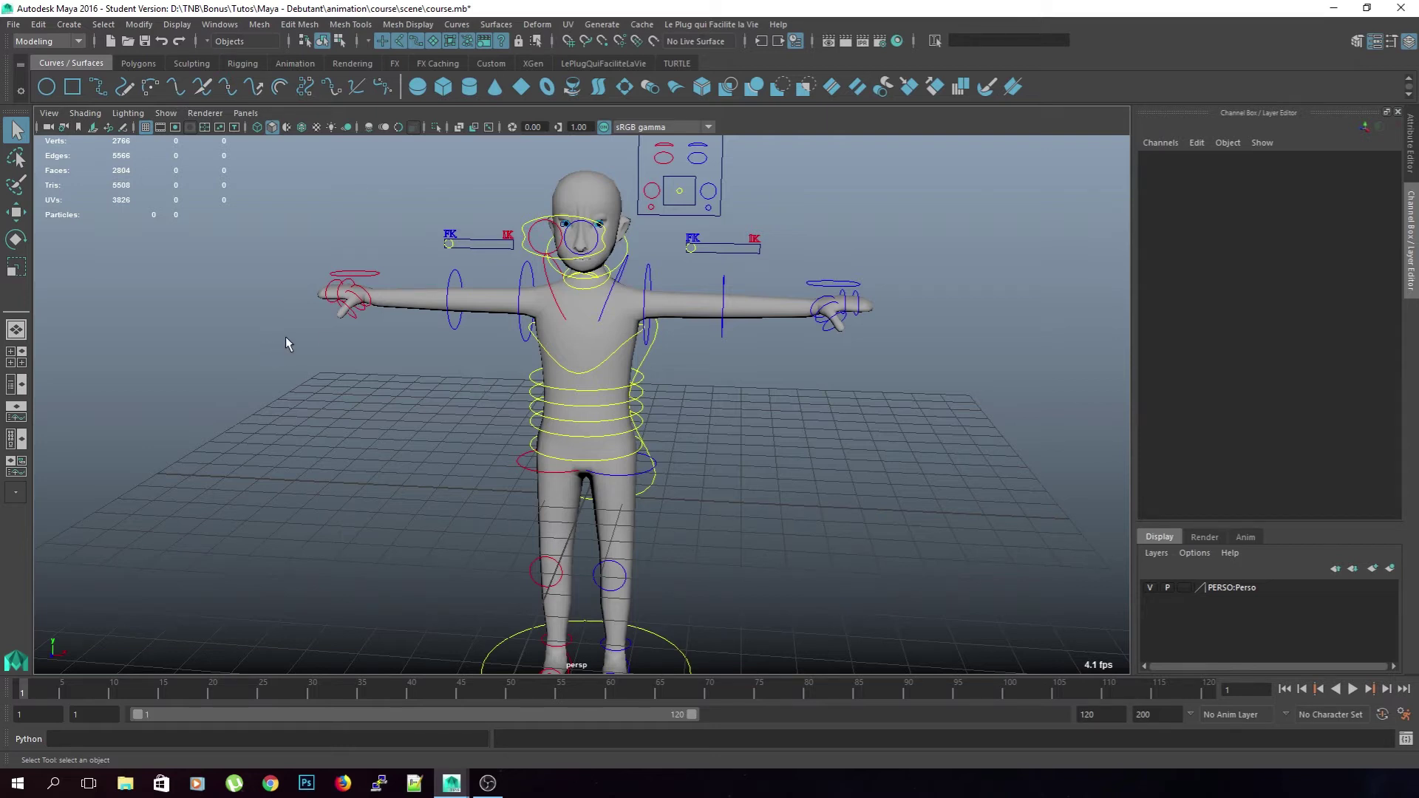
# Exclude handles, joints and surfaces from viewport selection, and select the large circular control around the character's feet
pyautogui.click(382, 43)
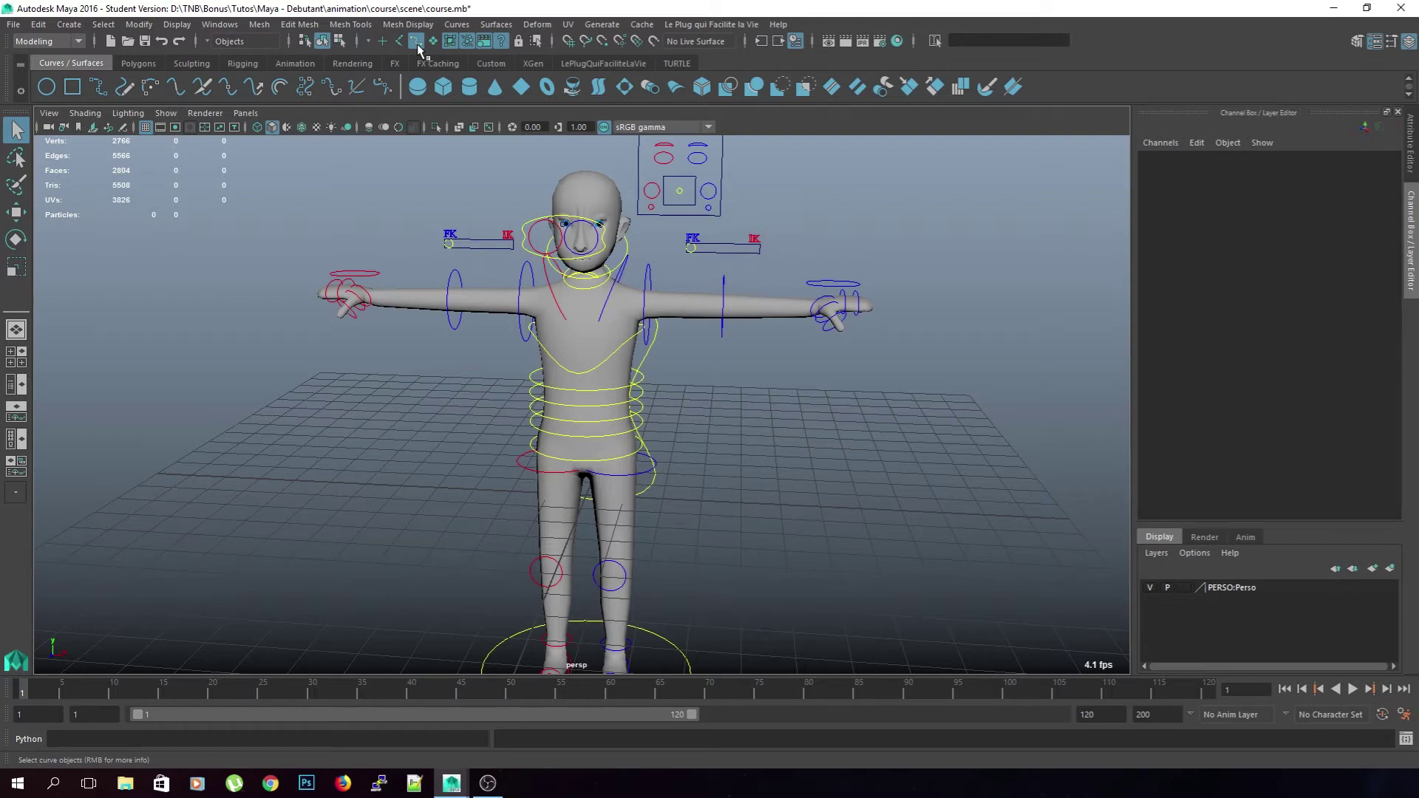
pyautogui.scroll(-5, 712, 294)
pyautogui.keyDown('alt'); pyautogui.moveTo(708, 409); pyautogui.dragTo(636, 411); pyautogui.keyUp('alt')
pyautogui.click(640, 552)
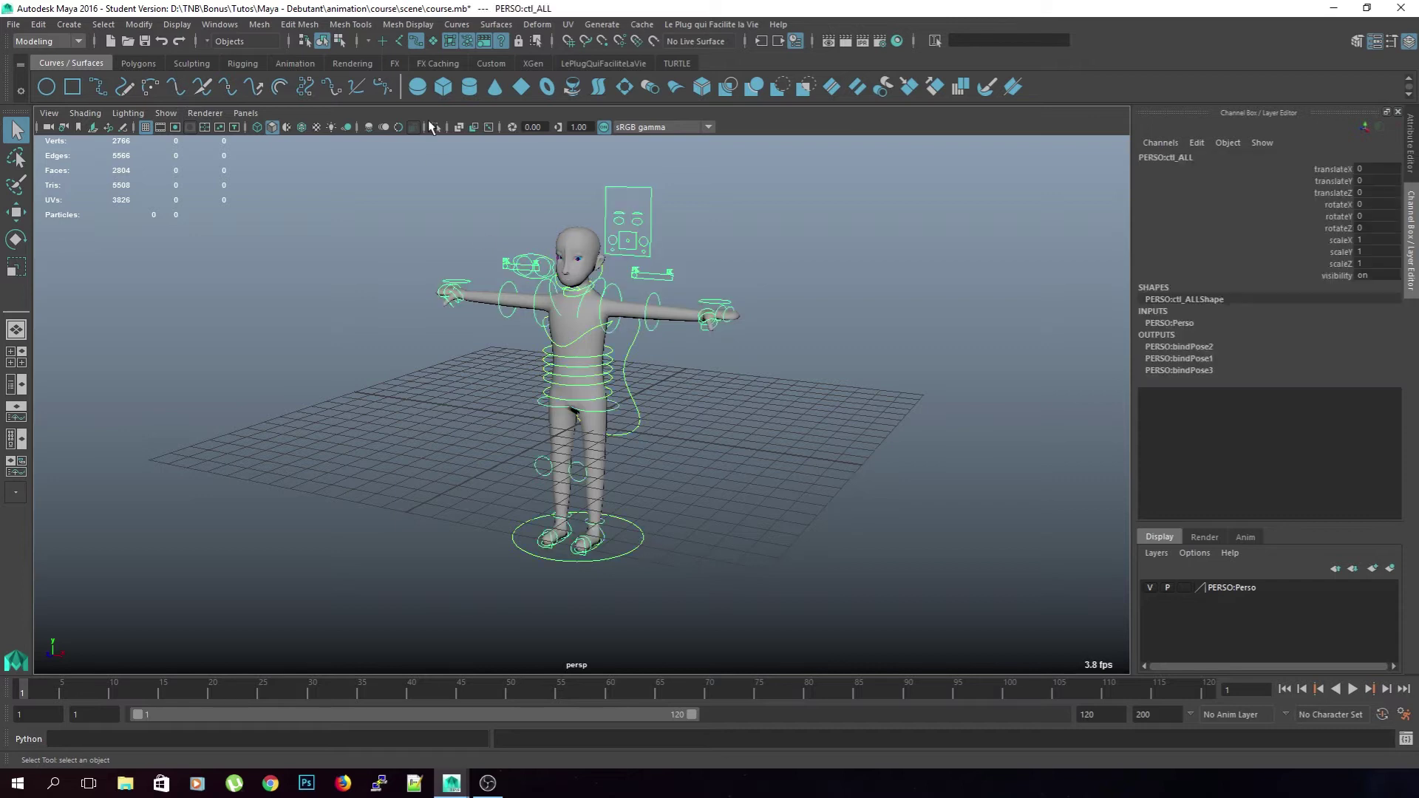
# Open the Outliner, expand the PERSO:PERSO group, and select its PERSO:ctl_ALL control
pyautogui.click(219, 24)
pyautogui.click(244, 154)
pyautogui.click(117, 296)
pyautogui.click(63, 297)
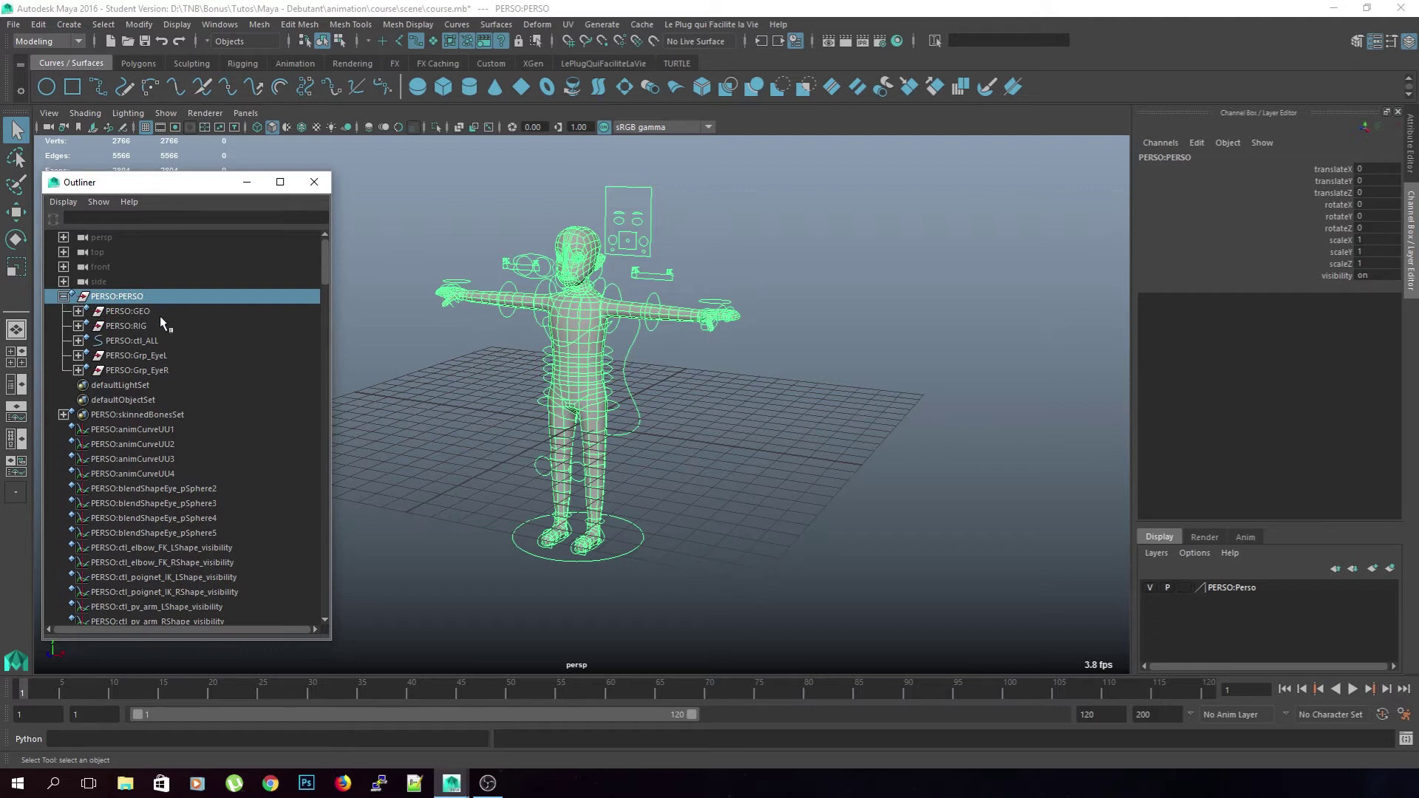
pyautogui.click(157, 329)
pyautogui.click(164, 339)
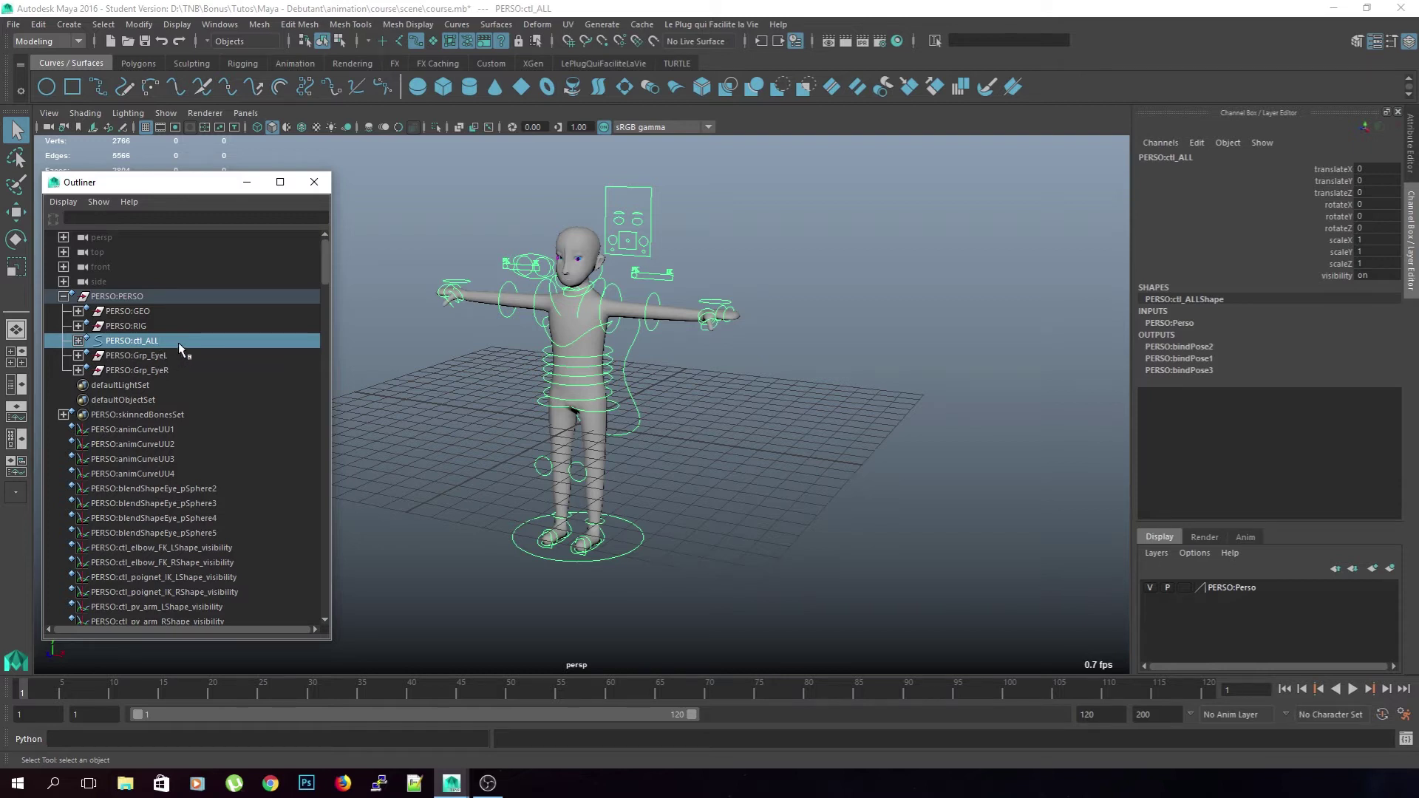
# Raise the whole character with its ctl_ALL control until the feet rest on the grid, and close the Outliner
pyautogui.scroll(1, 621, 525)
pyautogui.press('w')
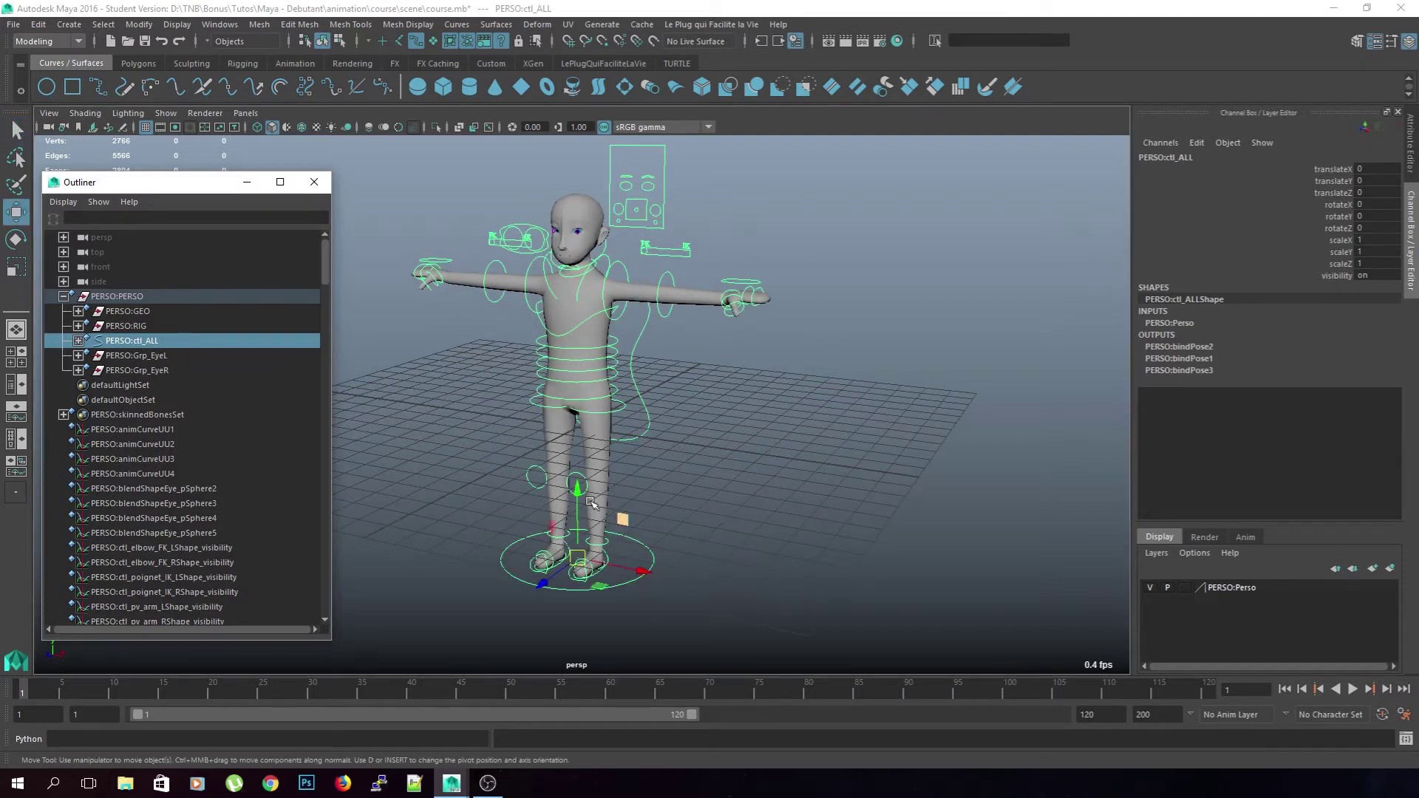
pyautogui.moveTo(579, 490); pyautogui.dragTo(580, 351)
pyautogui.scroll(3, 651, 454)
pyautogui.keyDown('alt'); pyautogui.moveTo(650, 459); pyautogui.dragTo(598, 479); pyautogui.keyUp('alt')
pyautogui.click(598, 478)
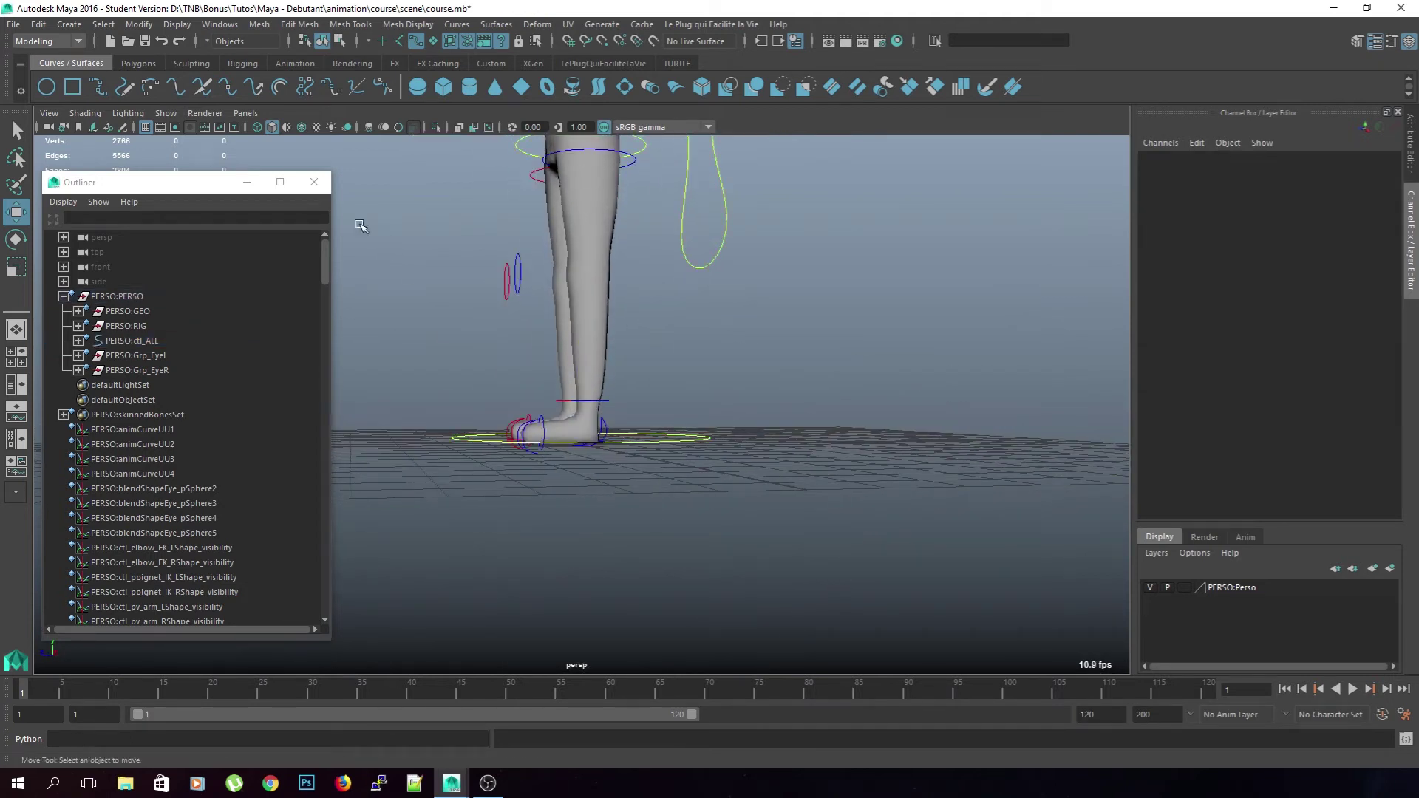
pyautogui.click(314, 182)
# Create a polygon plane about 24 by 24 units covering the whole grid as ground under the character
pyautogui.keyDown('alt'); pyautogui.moveTo(368, 271); pyautogui.dragTo(349, 307); pyautogui.keyUp('alt')
pyautogui.keyDown('shift'); pyautogui.rightClick(352, 306); pyautogui.keyUp('shift')
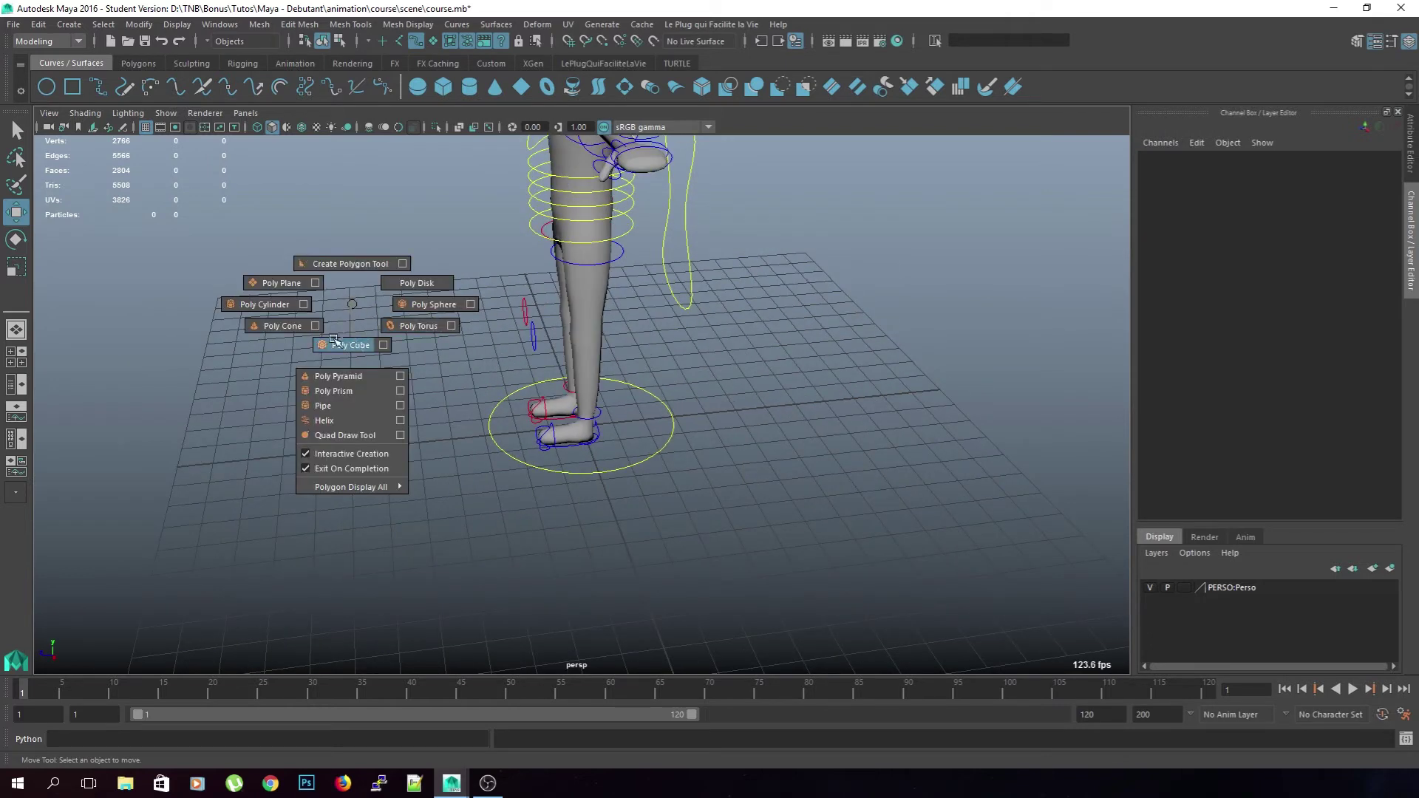
pyautogui.click(279, 283)
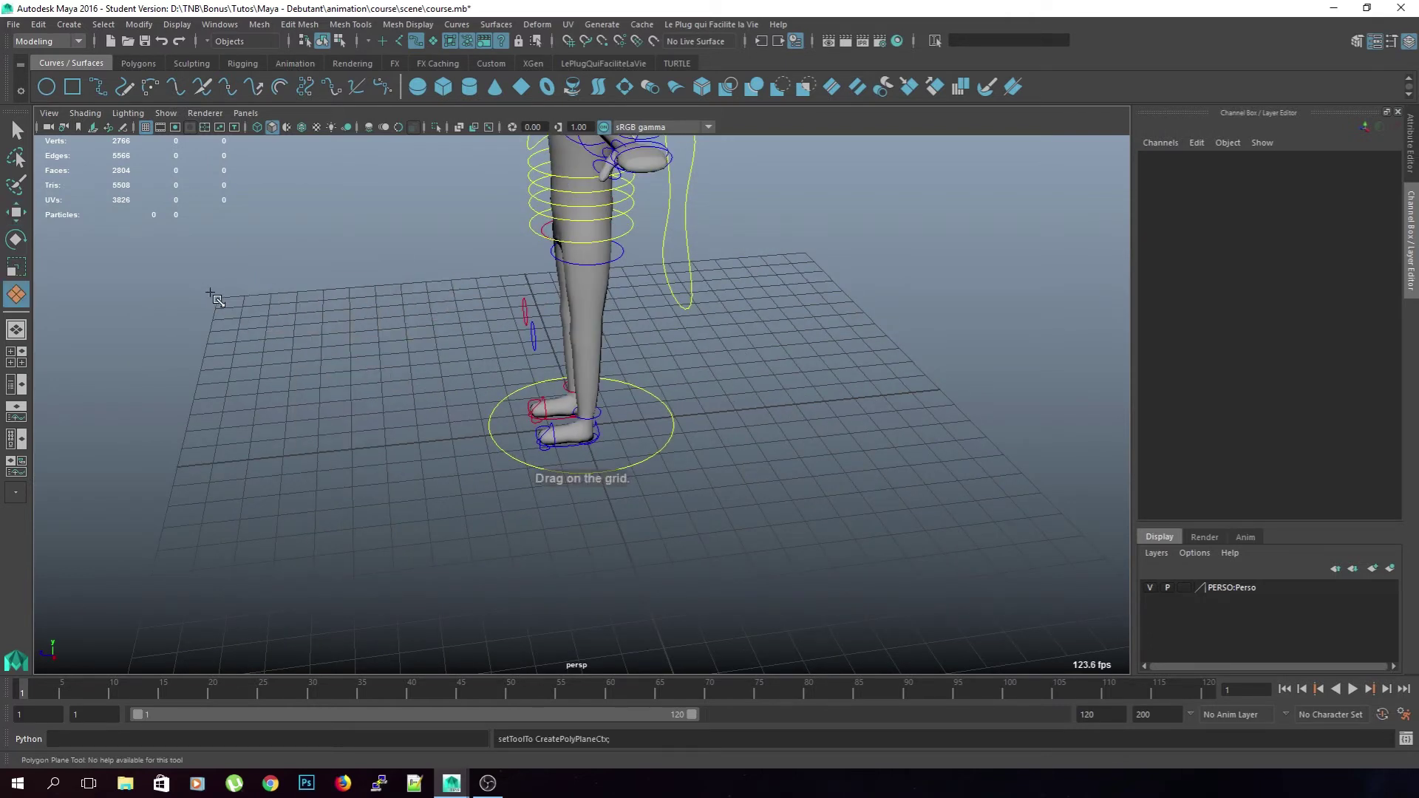
pyautogui.moveTo(216, 297); pyautogui.dragTo(1192, 648)
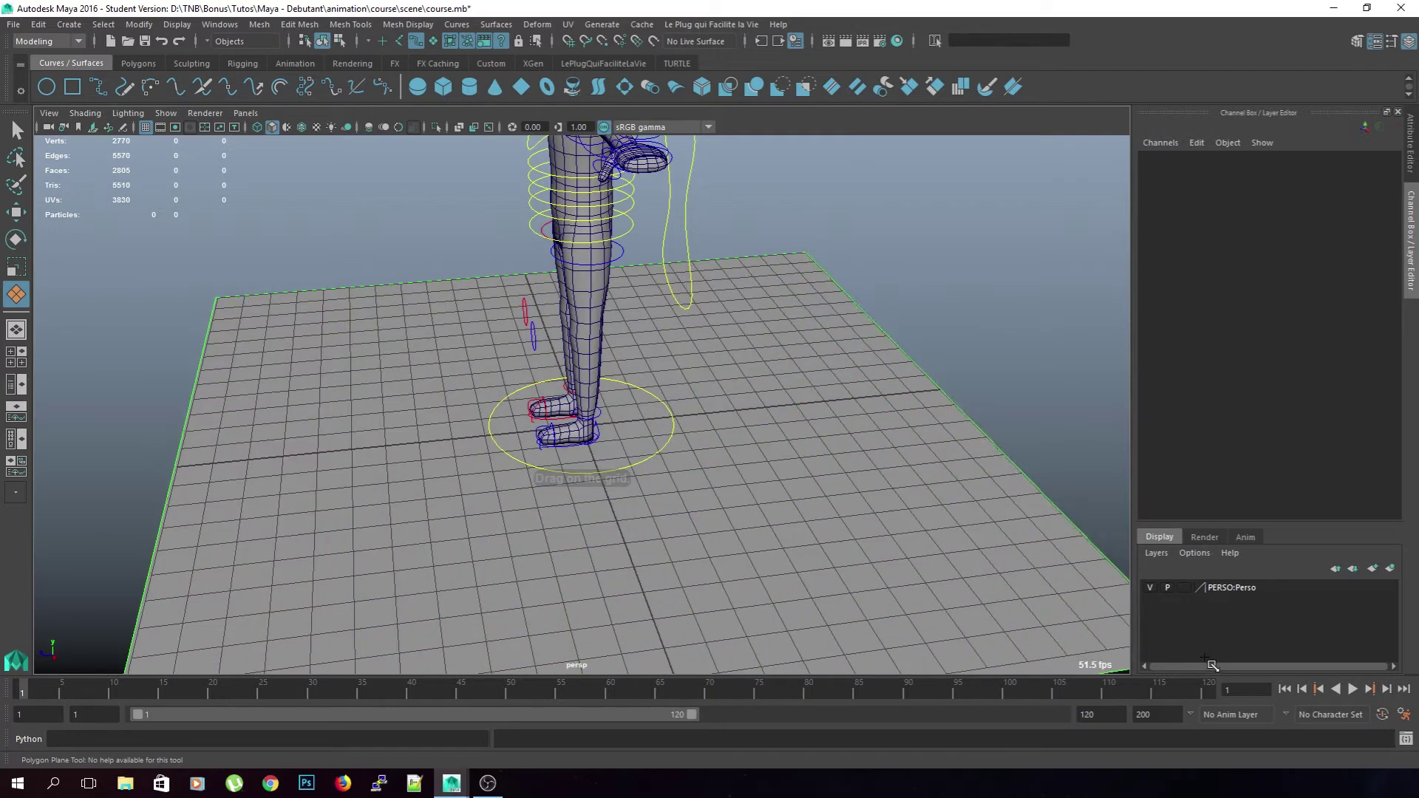
pyautogui.press('w')
pyautogui.press('5')
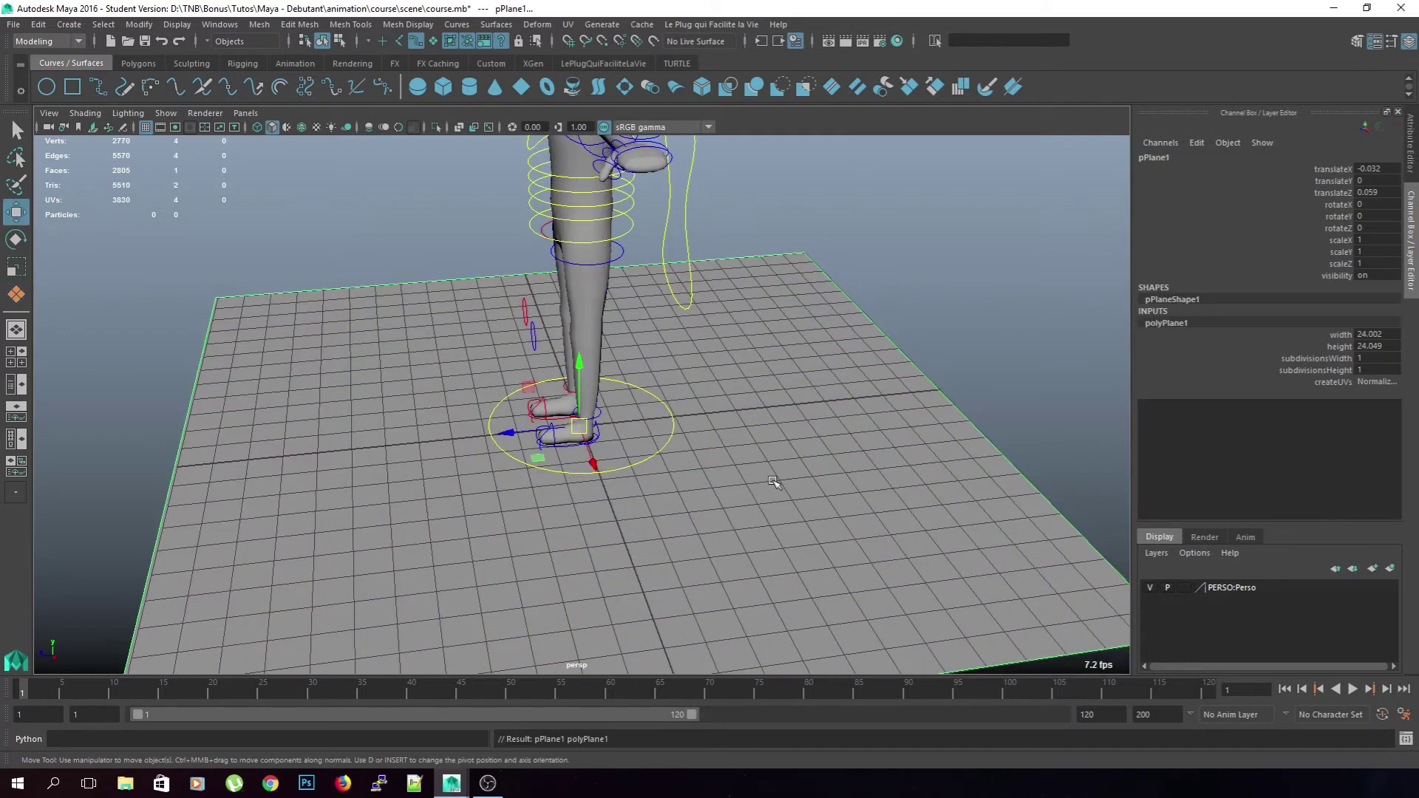
pyautogui.keyDown('alt'); pyautogui.moveTo(774, 482); pyautogui.dragTo(790, 471); pyautogui.keyUp('alt')
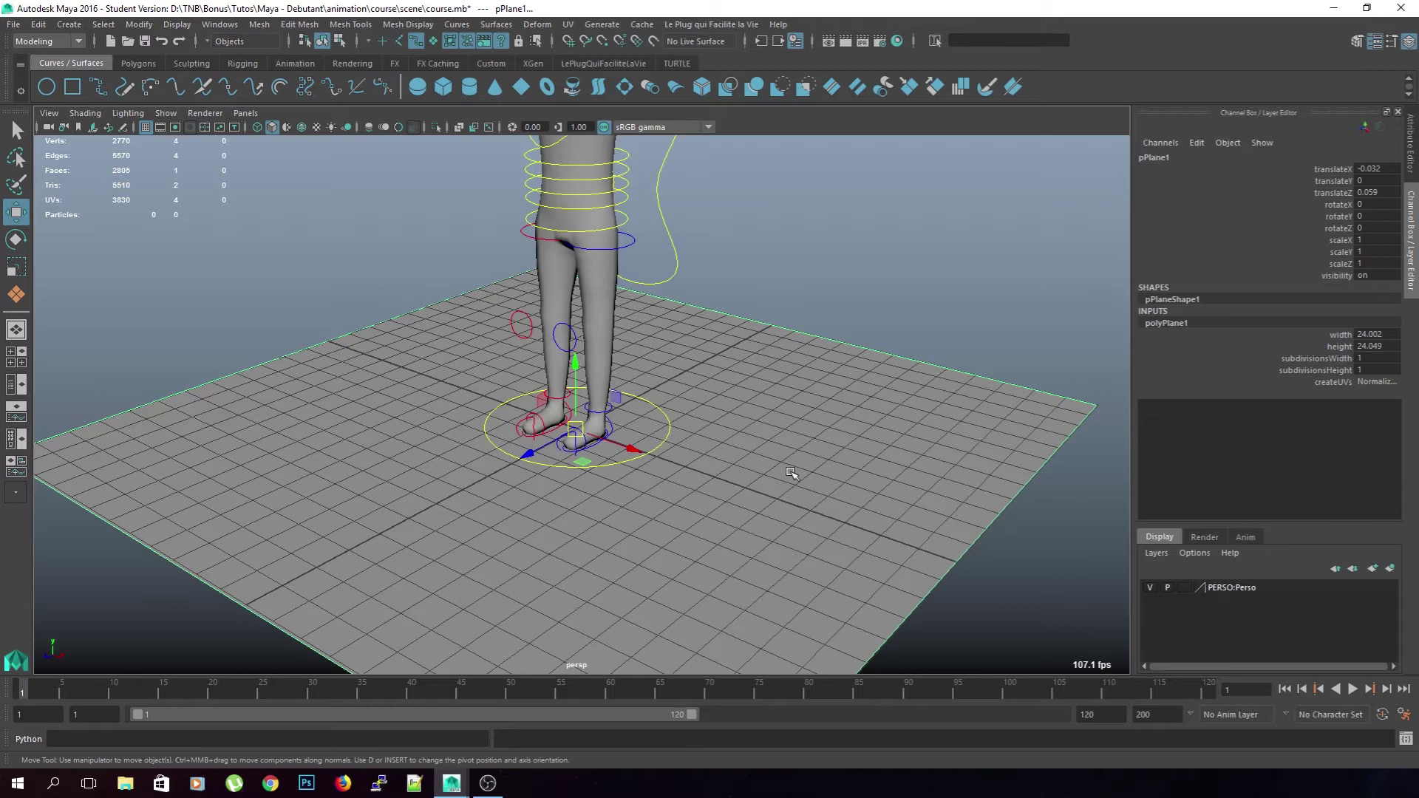
# Centre the ground plane by setting its translate values to 0, clear the selection and frame the whole scene
pyautogui.moveTo(1373, 169); pyautogui.dragTo(1378, 204)
pyautogui.write('0')
pyautogui.press('Return')
pyautogui.click(391, 278)
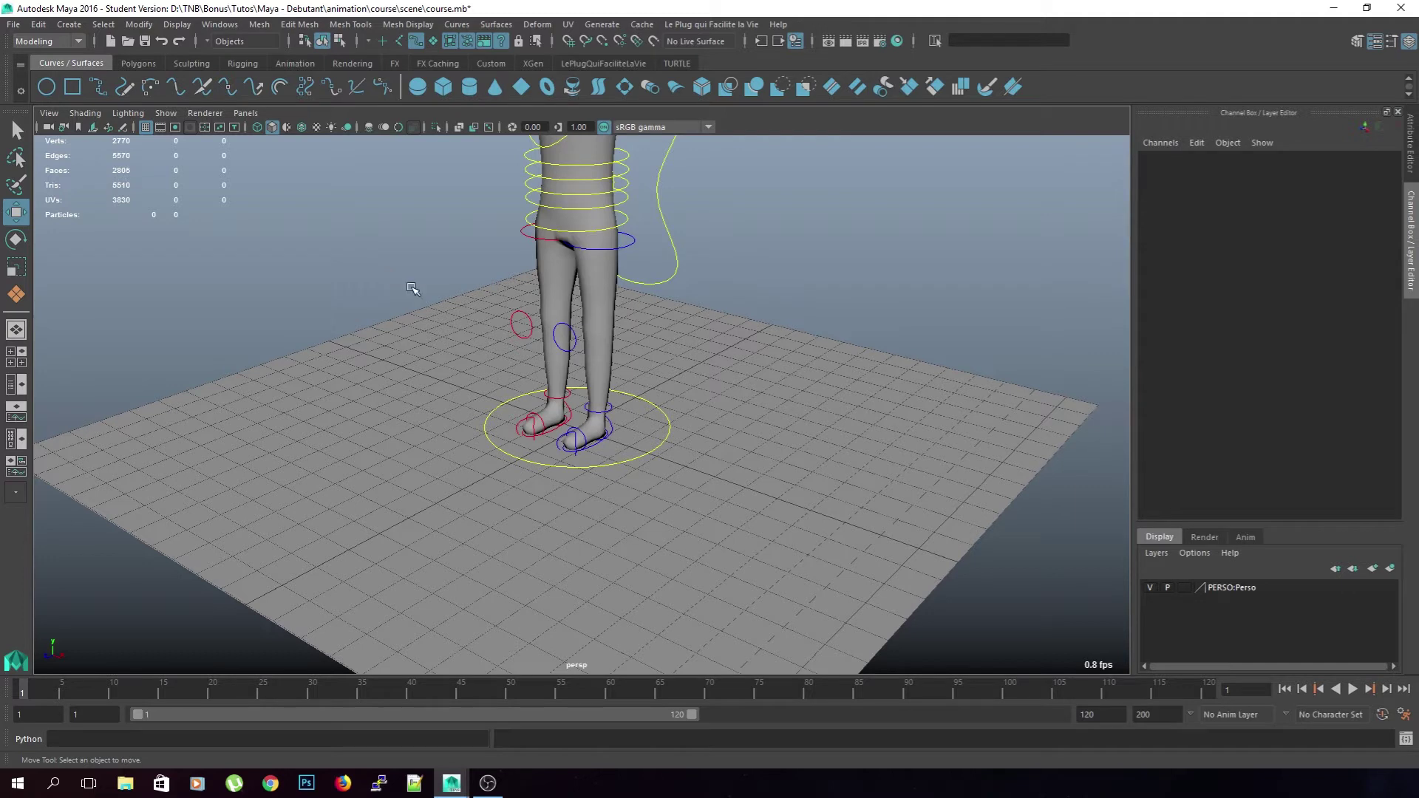
pyautogui.press('a')
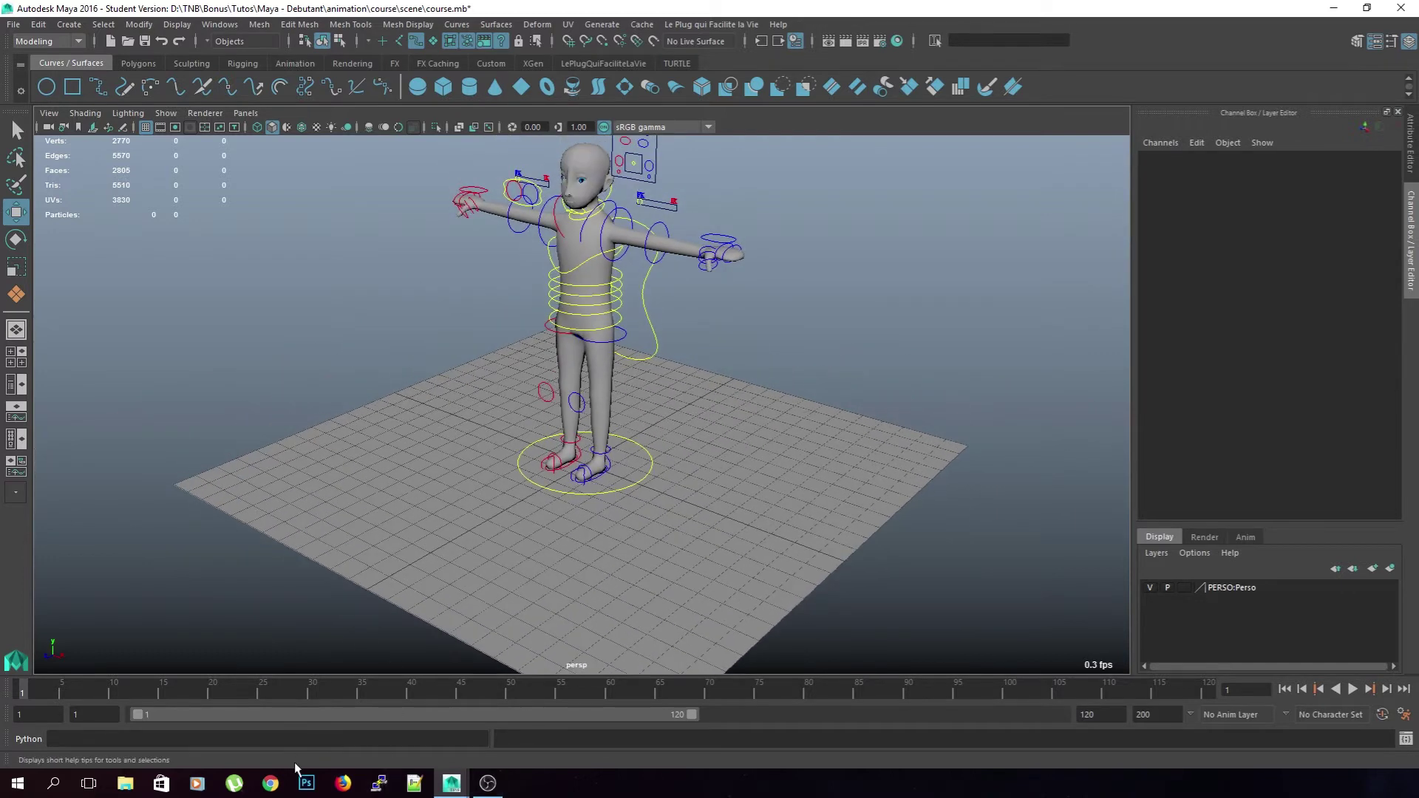
# Switch to Chrome and rewind the "Jog: young adult female: half speed" reference video to its start
pyautogui.click(270, 783)
pyautogui.write('yu')
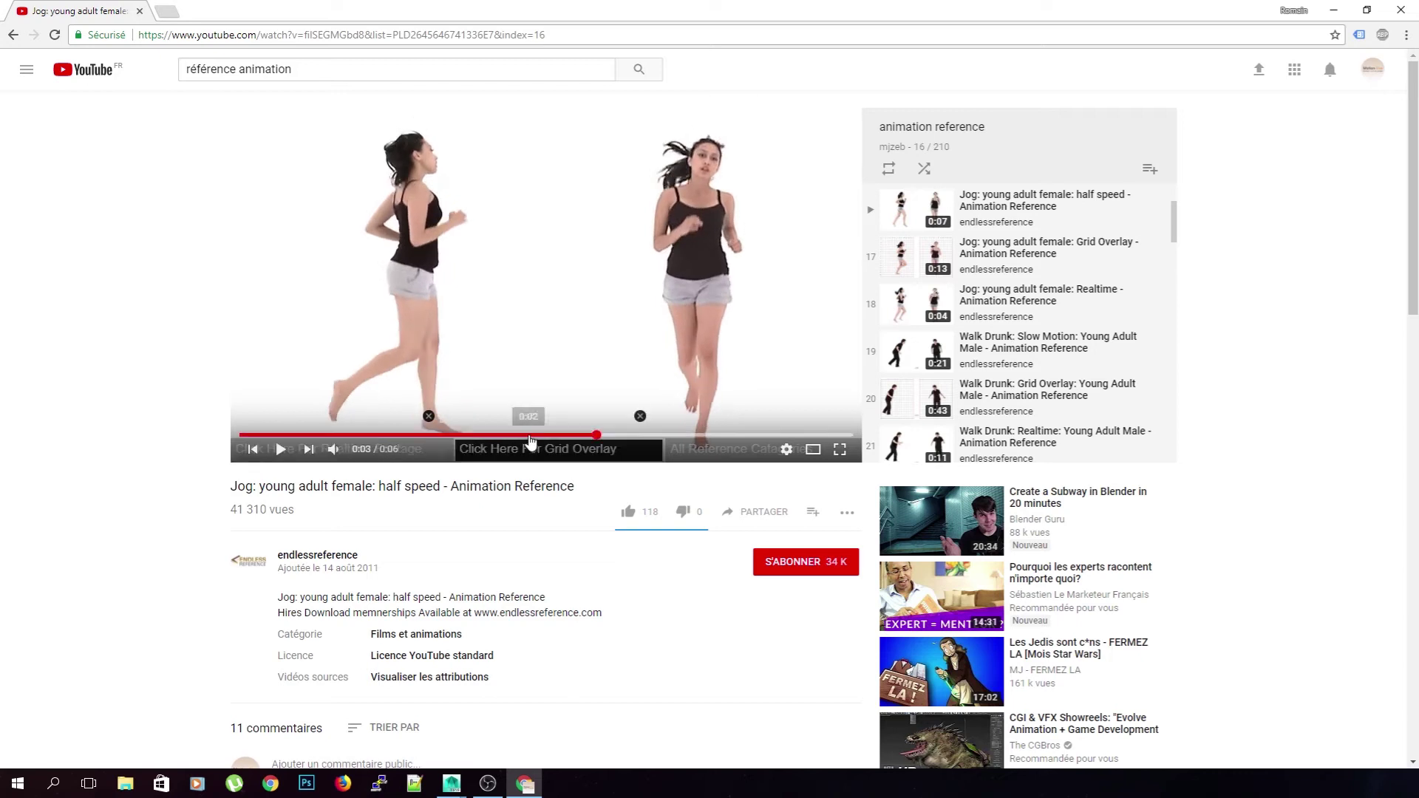
pyautogui.moveTo(554, 438); pyautogui.dragTo(158, 440)
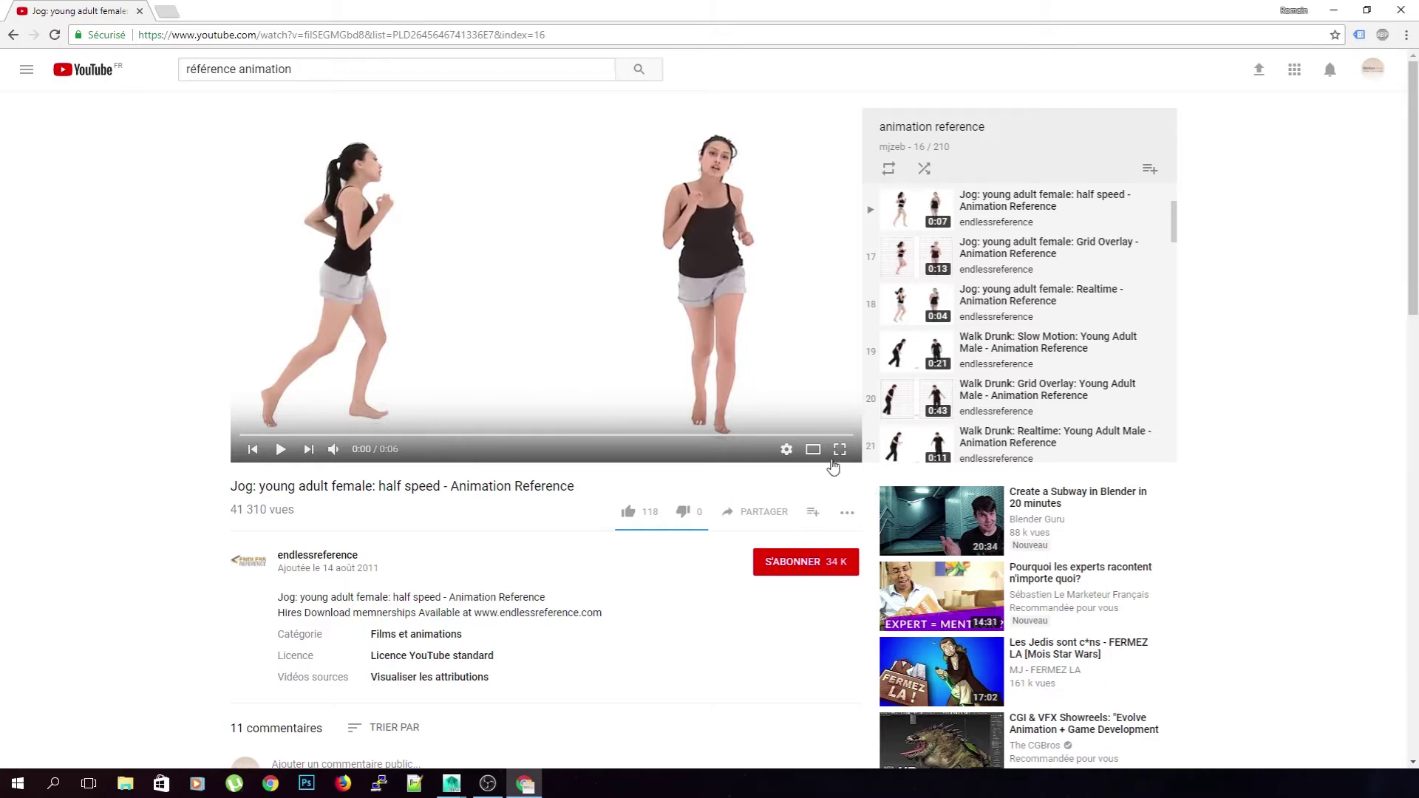
# Set the jog reference video's playback speed to 0.25 and start playing it
pyautogui.click(787, 449)
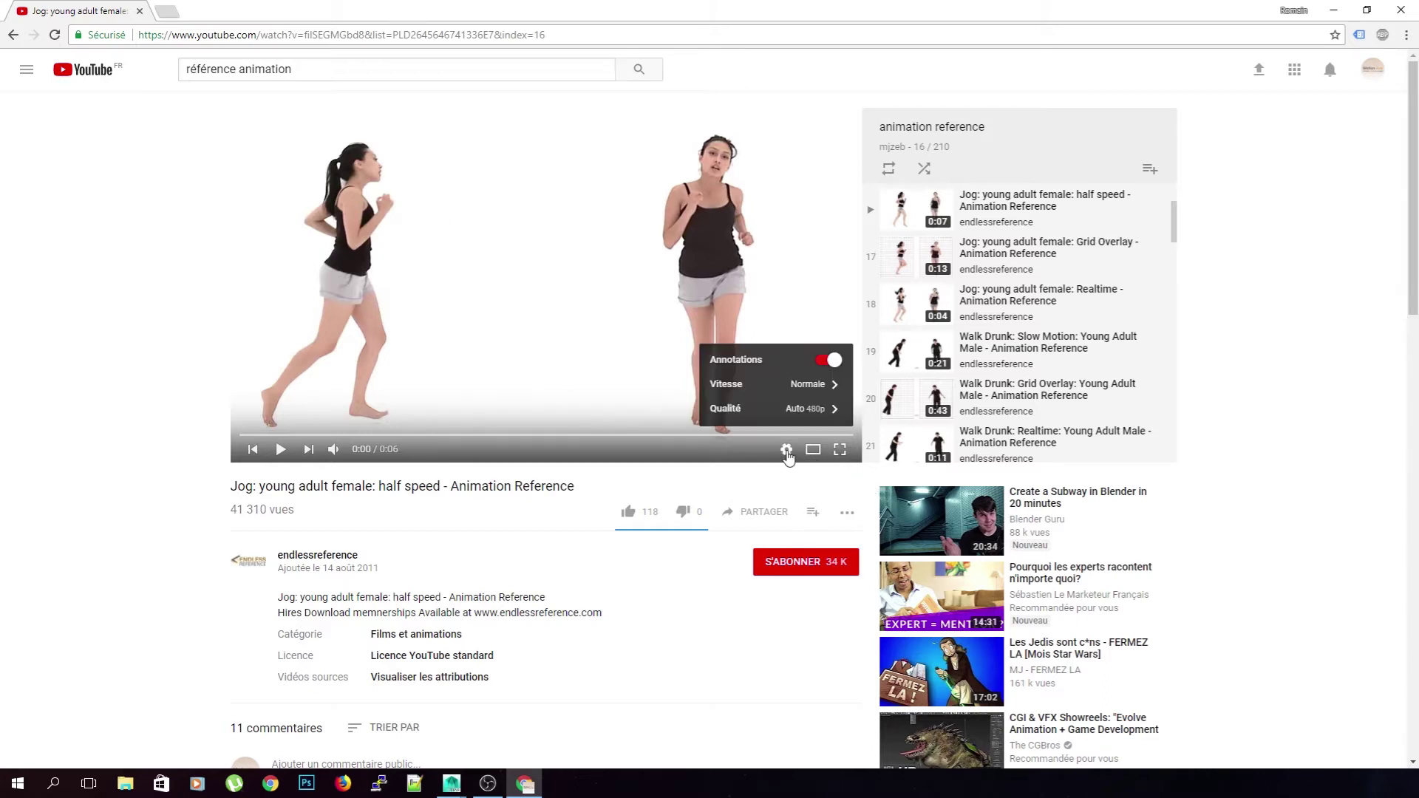
pyautogui.click(815, 385)
pyautogui.click(811, 263)
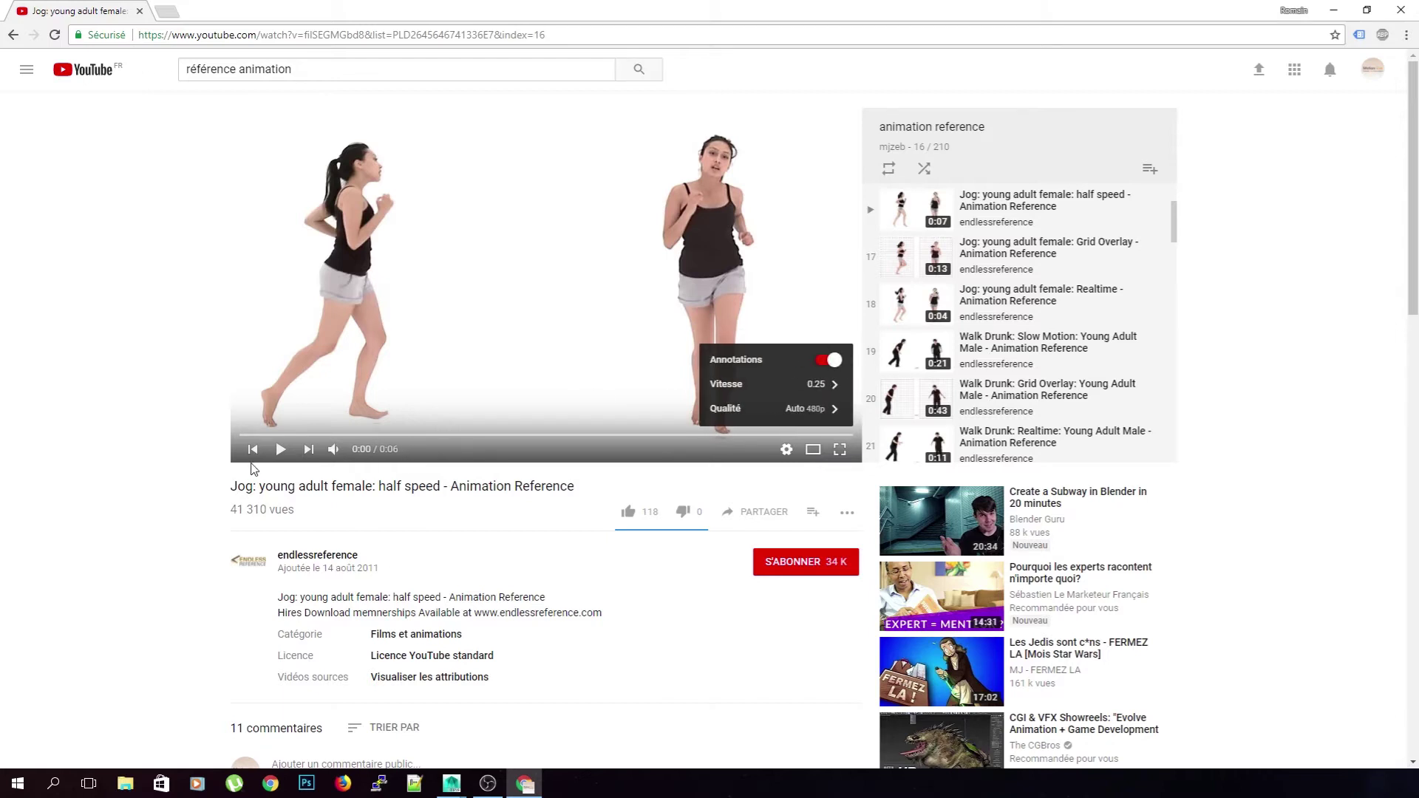
pyautogui.click(275, 453)
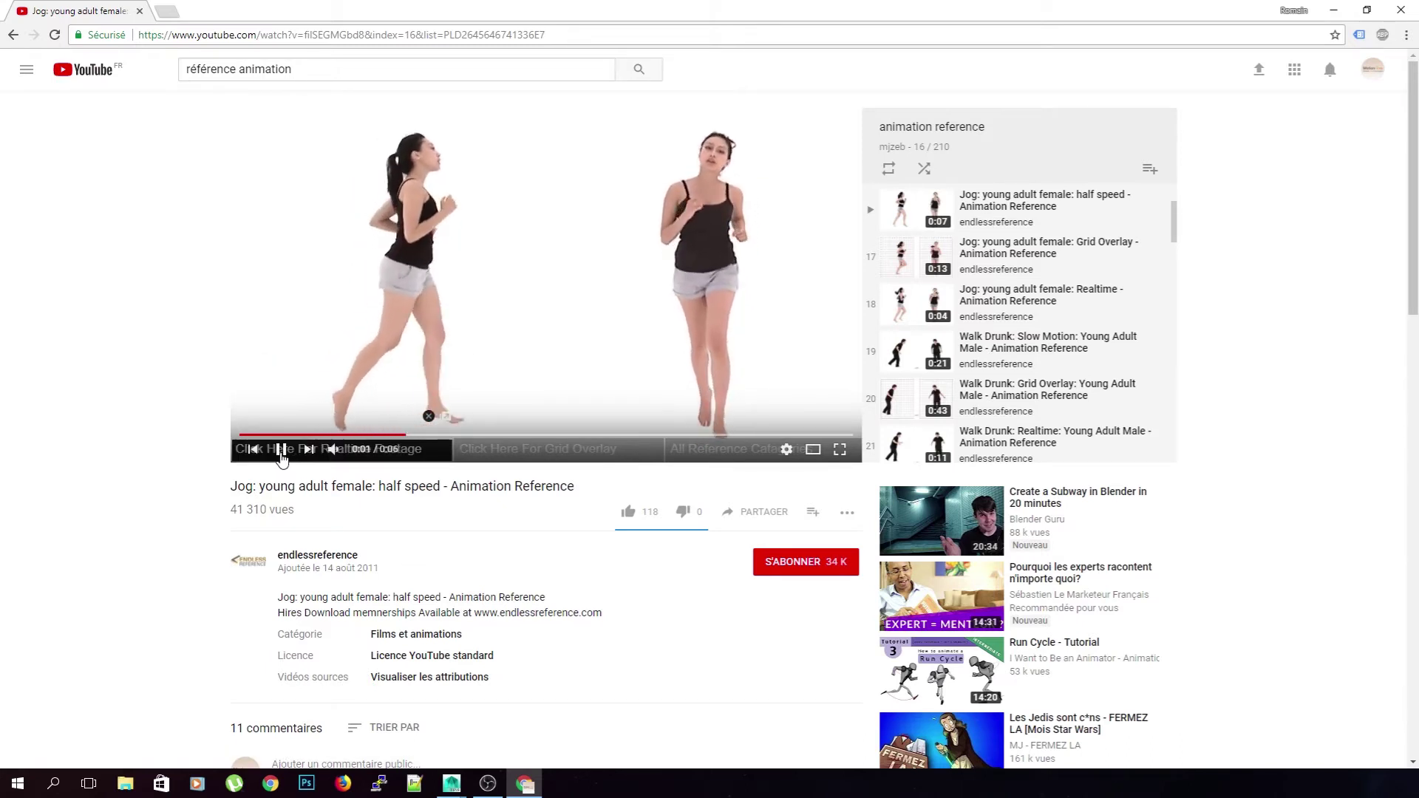
# Examine the jogger's leg and arm poses through the stride, pausing at key poses and advancing frame by frame
pyautogui.click(281, 452)
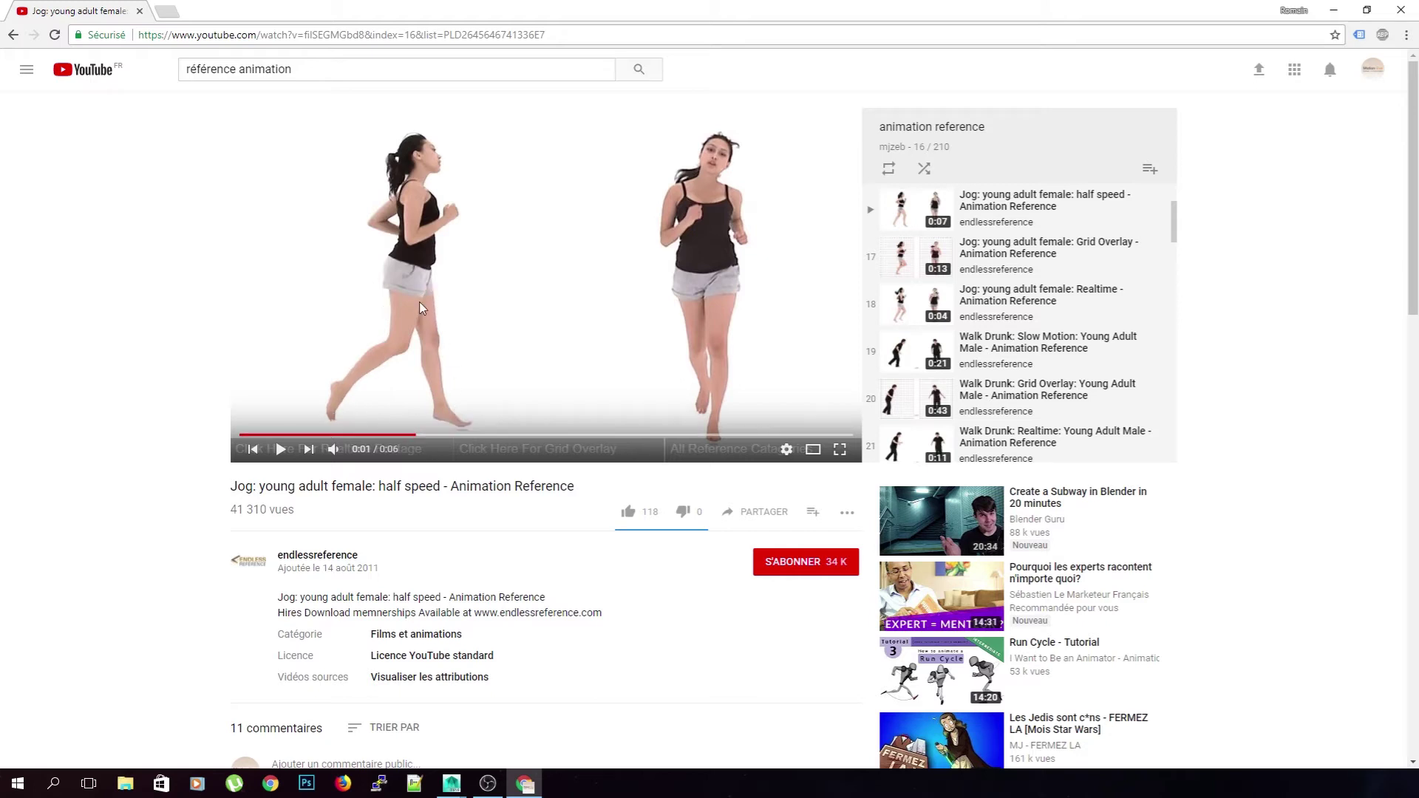
pyautogui.click(281, 451)
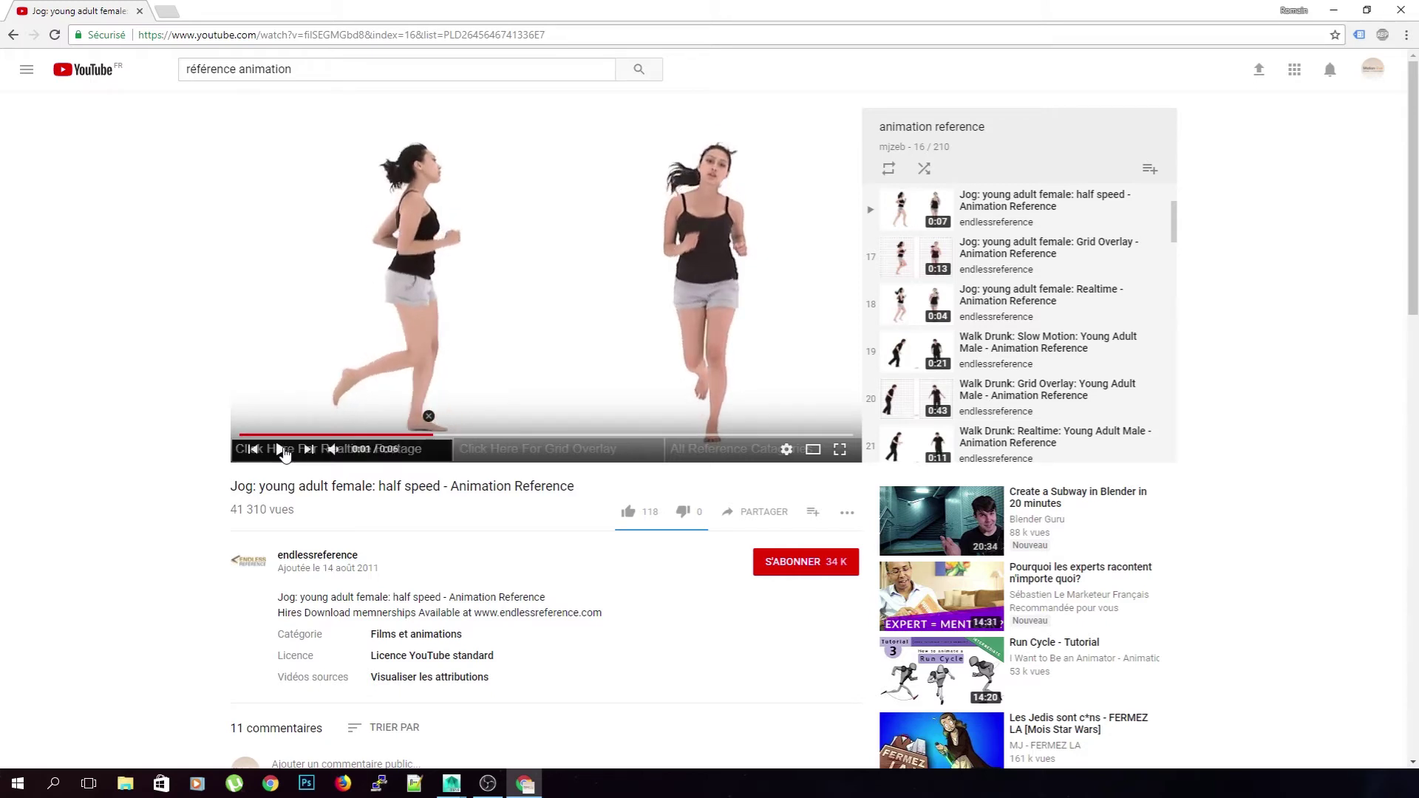
pyautogui.click(284, 452)
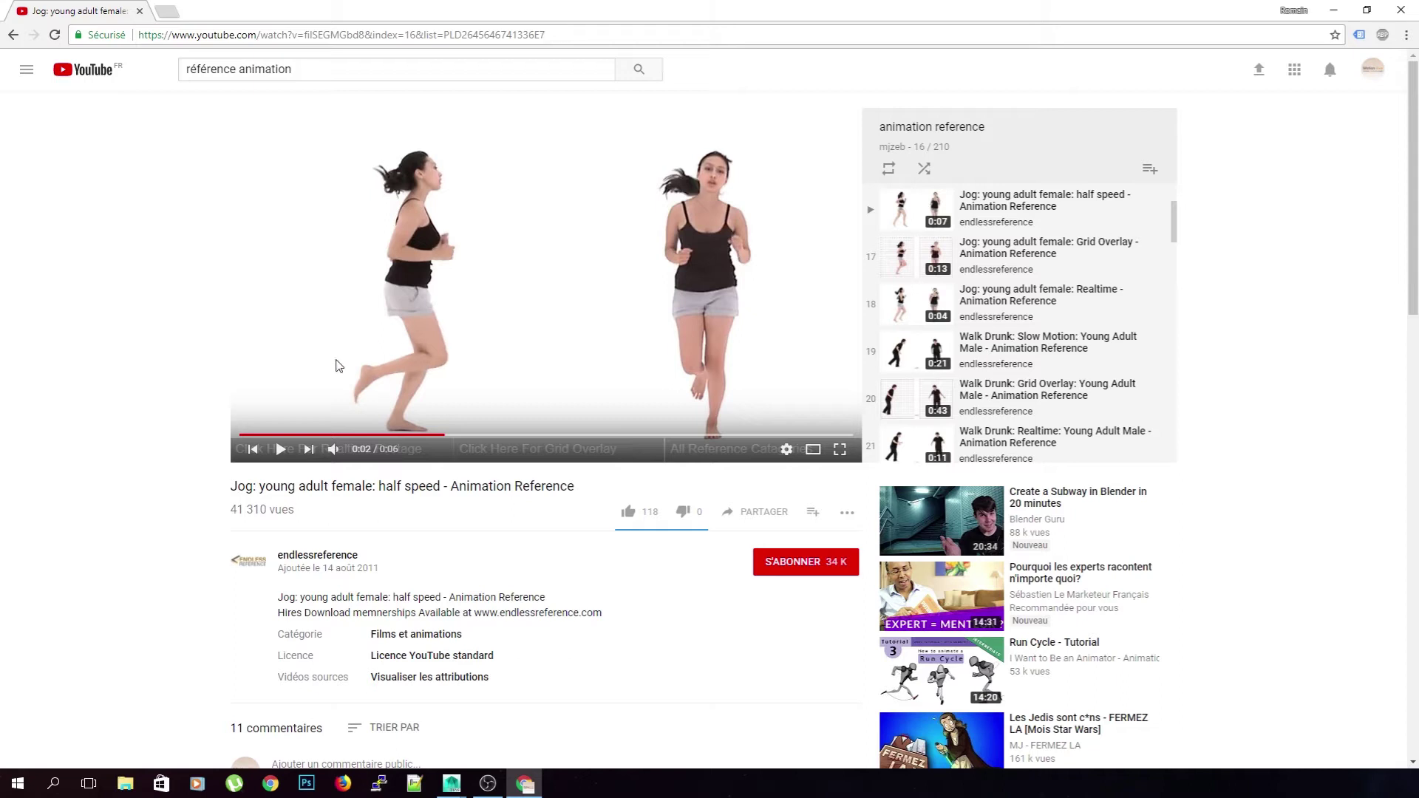
pyautogui.click(281, 451)
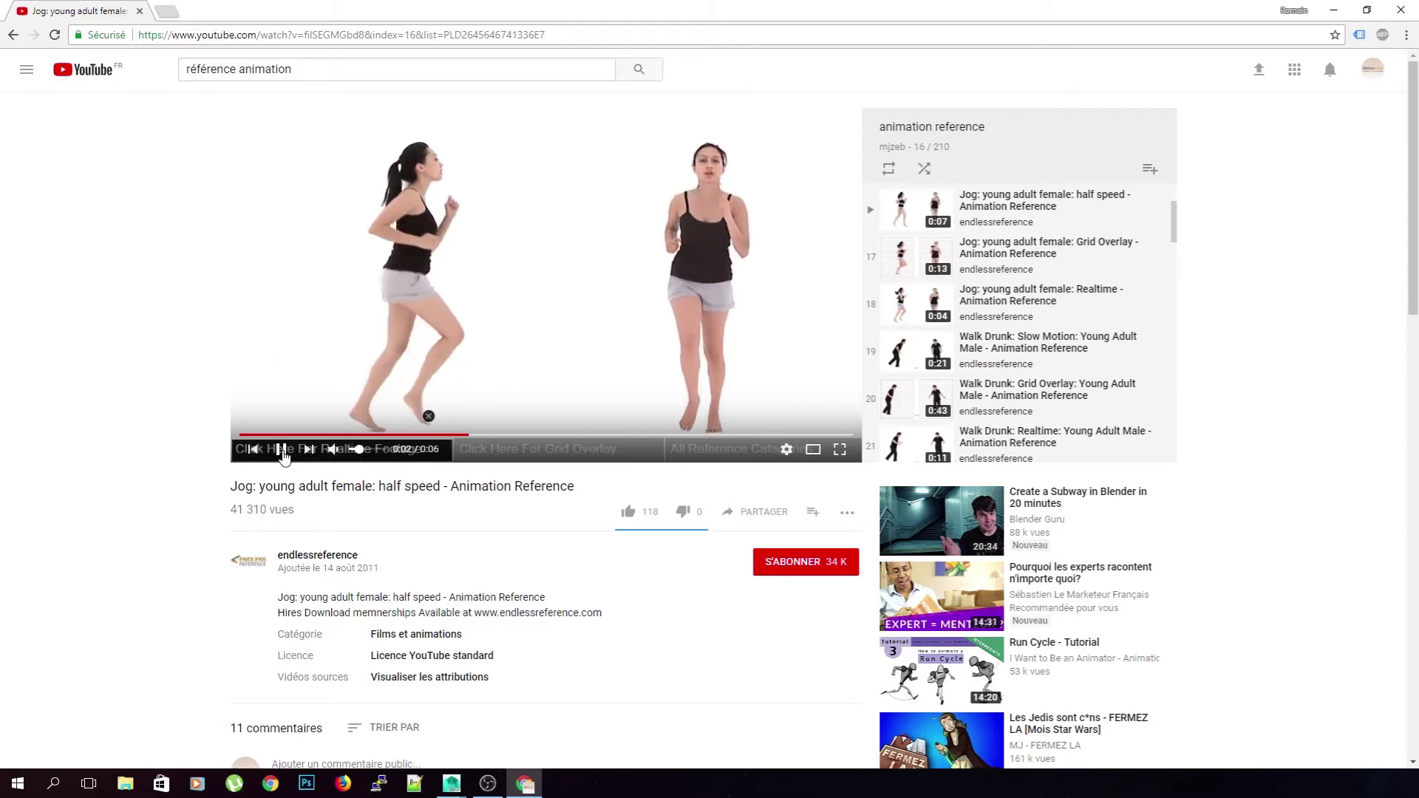
pyautogui.click(283, 453)
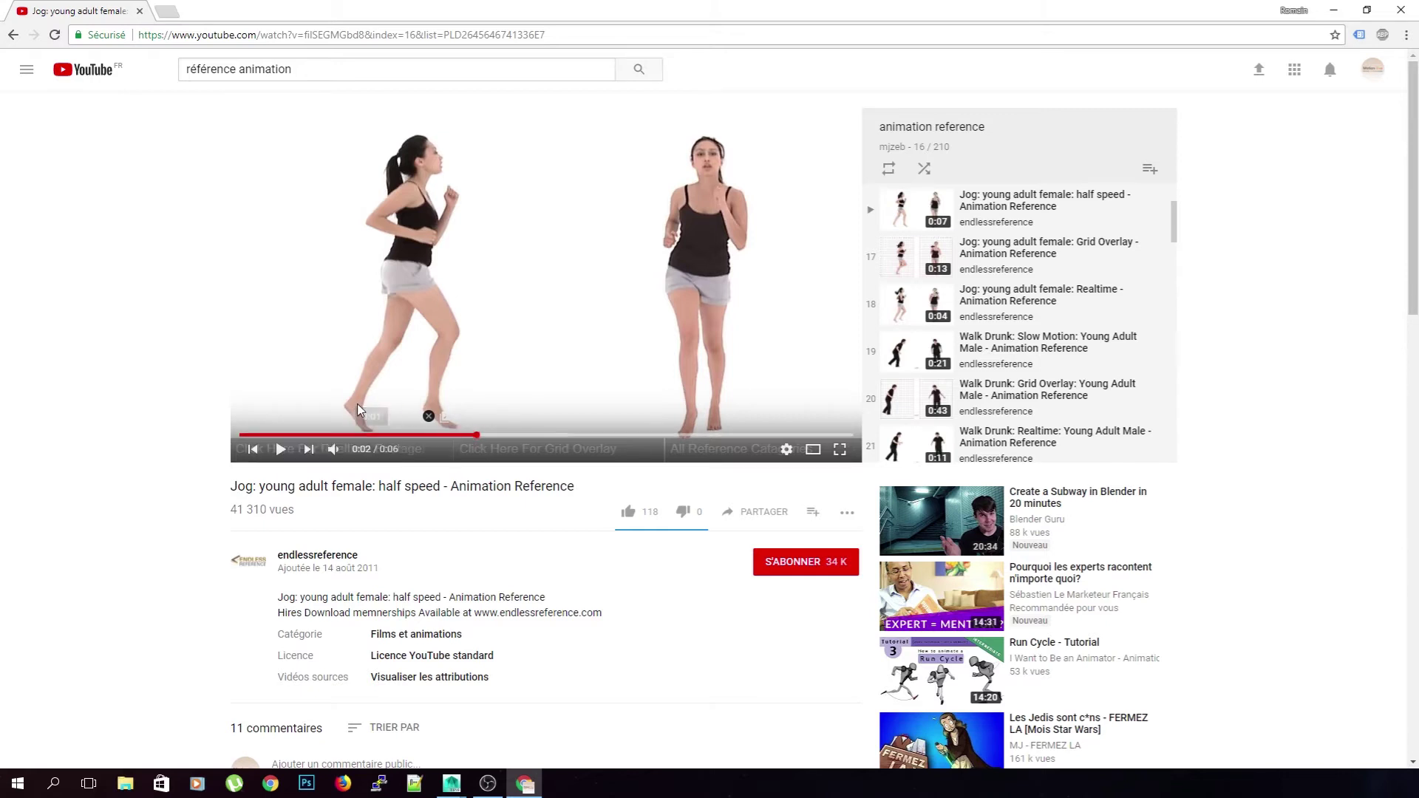
pyautogui.press('.')
pyautogui.press('.')
pyautogui.press('.')
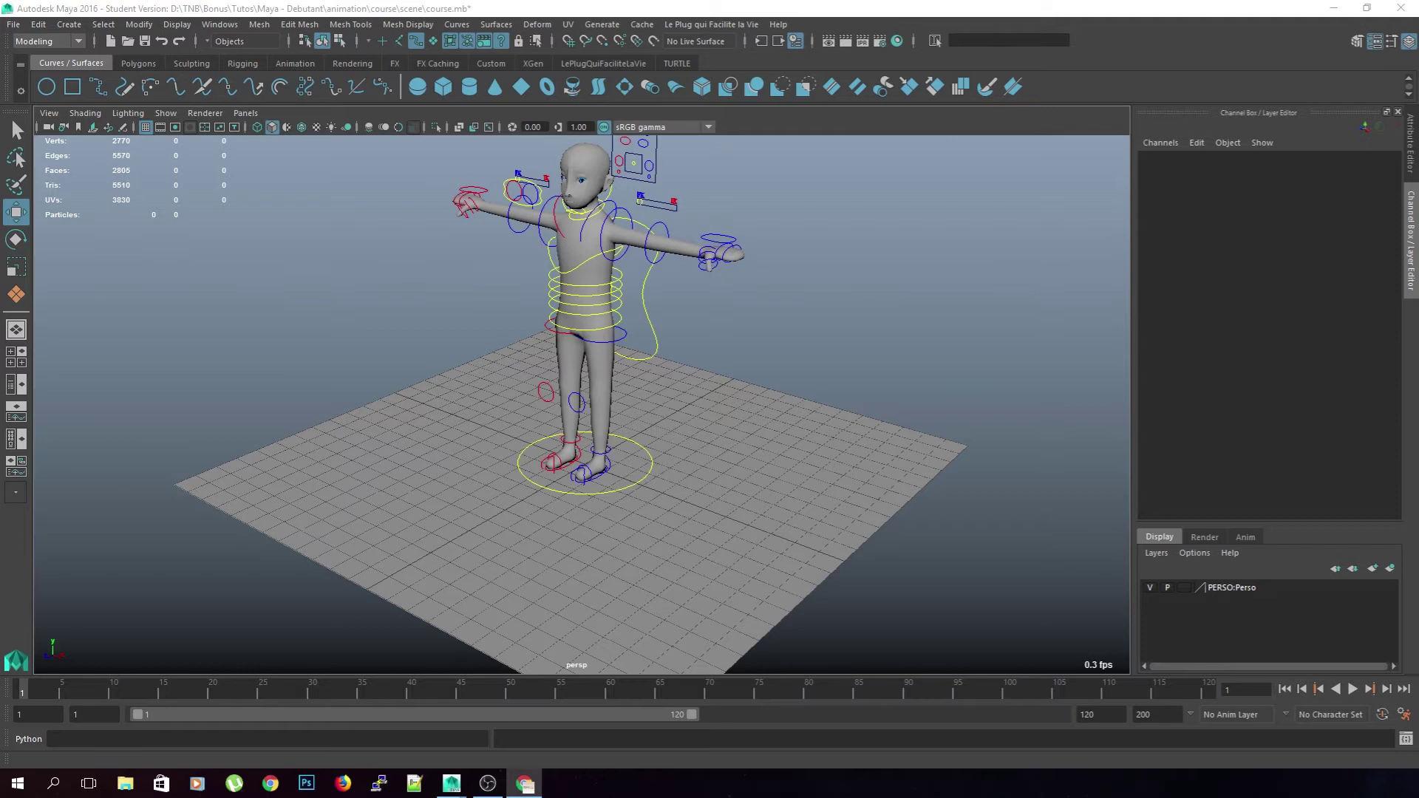
# Switch back to Maya and save the scene, accepting the Student Version notice
pyautogui.click(525, 255)
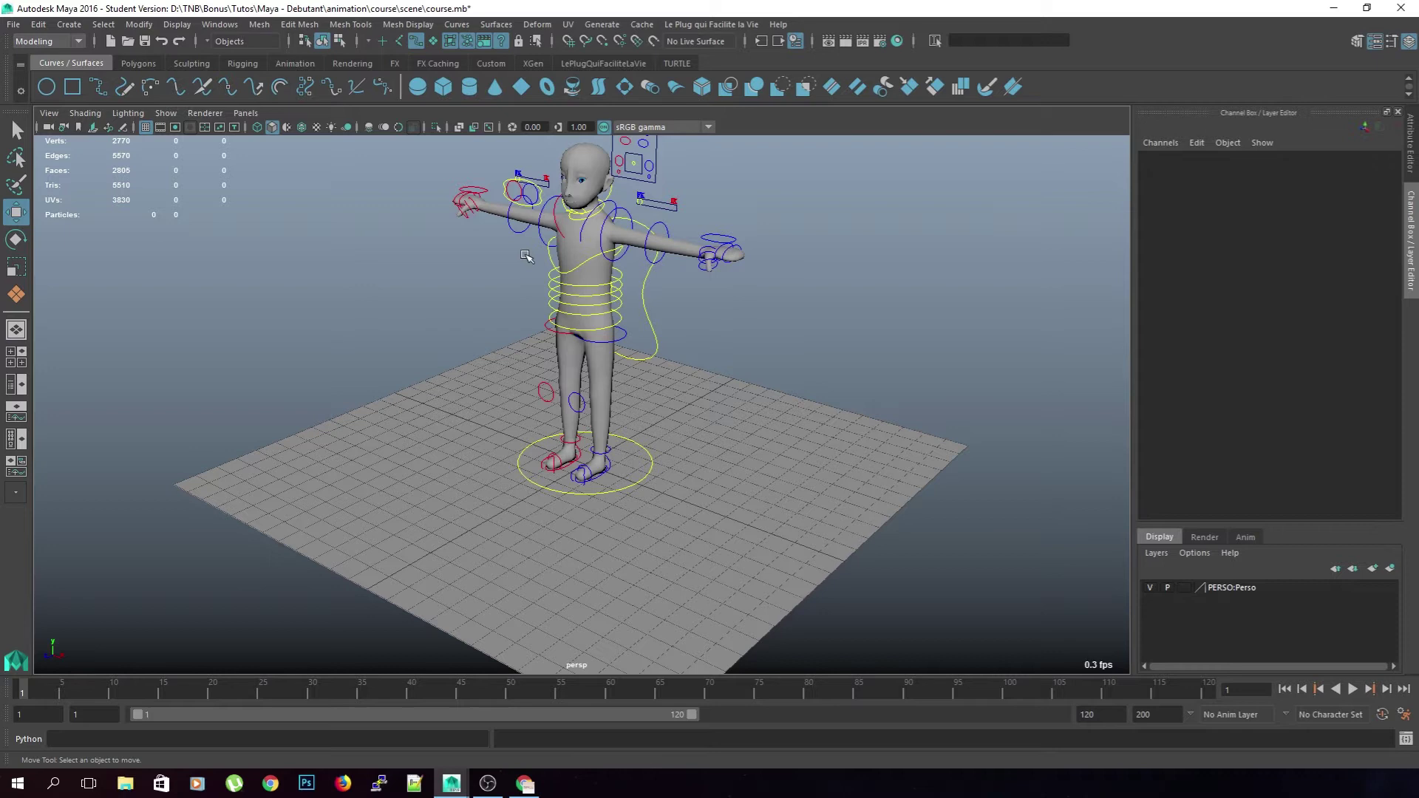
pyautogui.press('q')
pyautogui.hotkey('ctrl', 's')
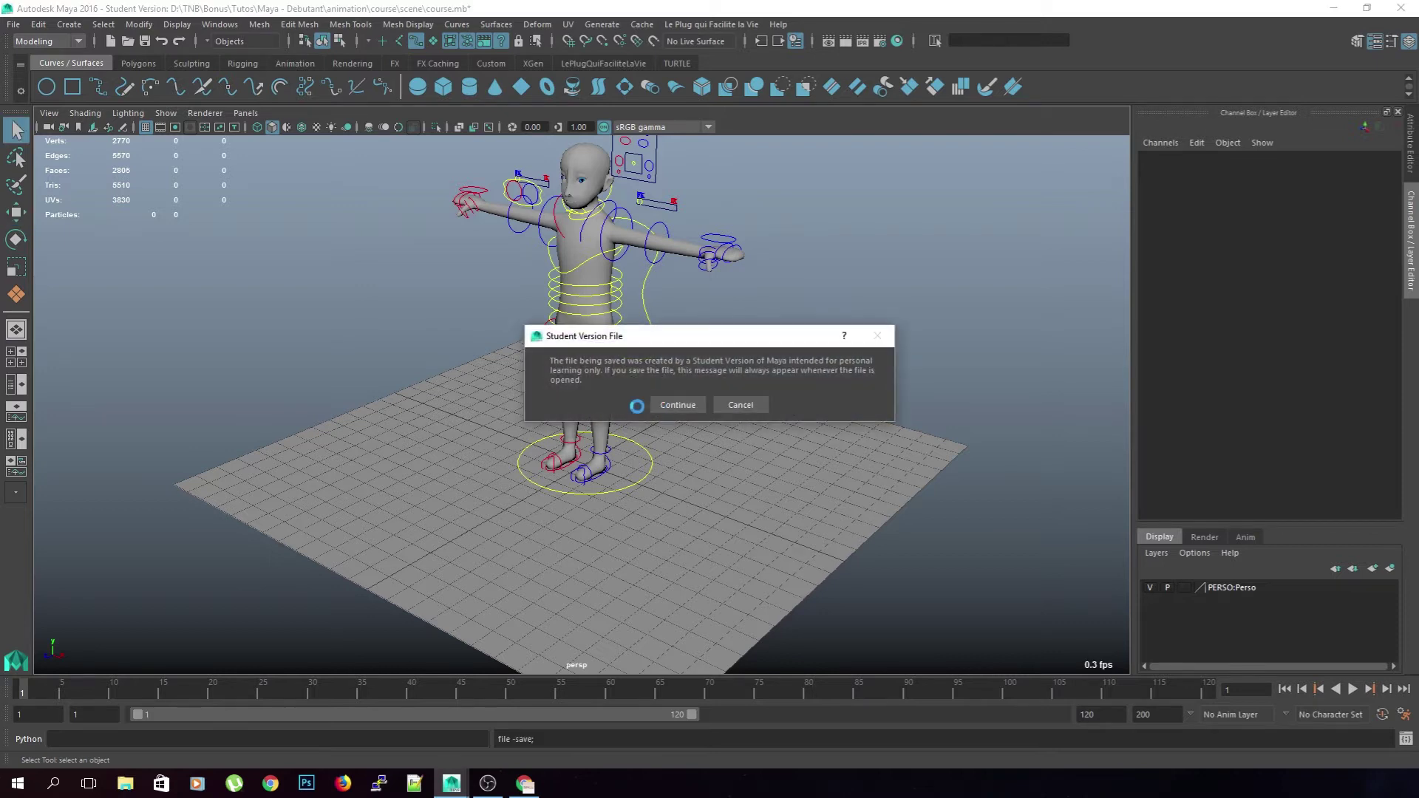
pyautogui.click(661, 405)
# Select the right heel control ctl_talon_R and move it up and forward to lift the right leg
pyautogui.keyDown('alt'); pyautogui.moveTo(663, 406); pyautogui.dragTo(592, 395); pyautogui.keyUp('alt')
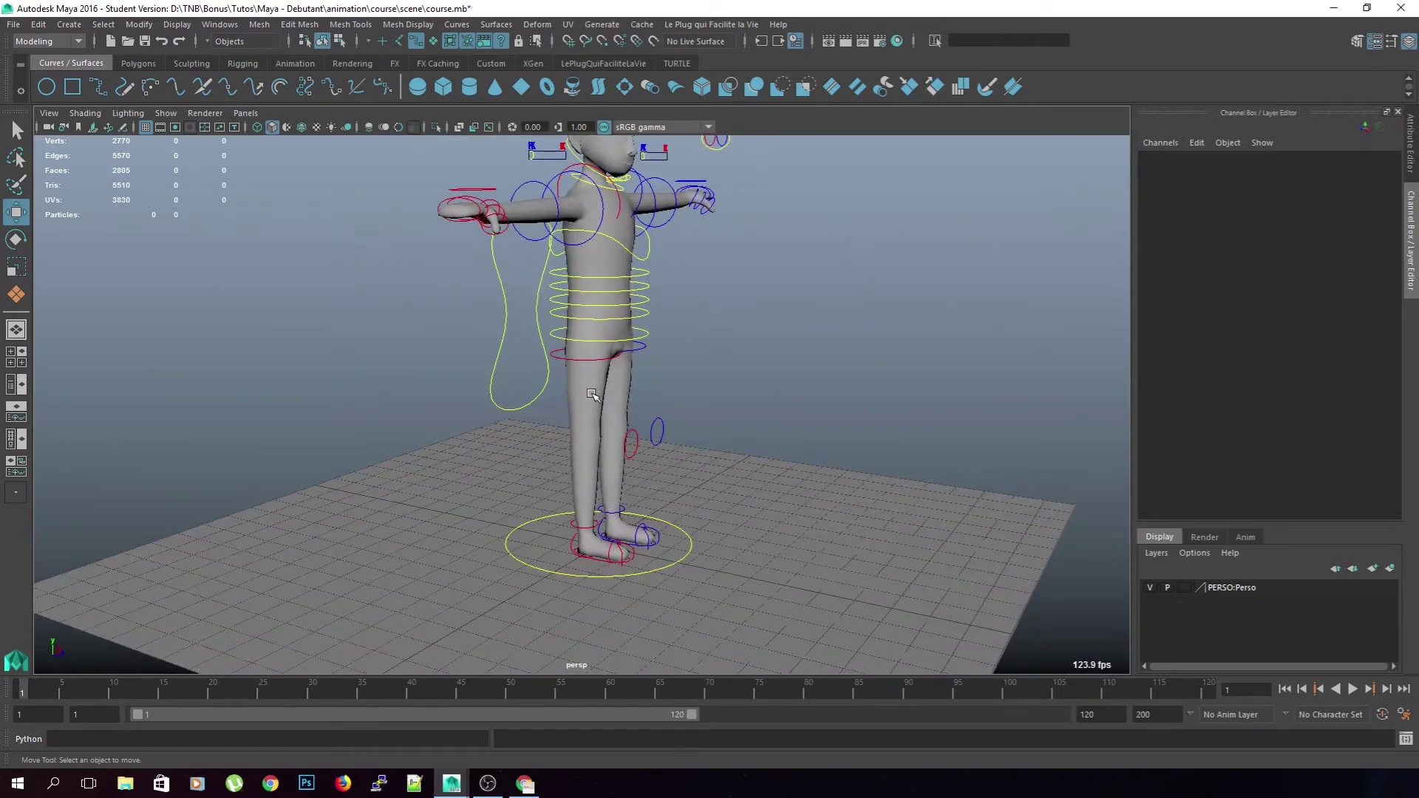
pyautogui.scroll(2, 597, 419)
pyautogui.keyDown('alt'); pyautogui.moveTo(575, 404); pyautogui.dragTo(572, 375, button='middle'); pyautogui.keyUp('alt')
pyautogui.keyDown('alt'); pyautogui.moveTo(522, 436); pyautogui.dragTo(578, 432); pyautogui.keyUp('alt')
pyautogui.keyDown('alt'); pyautogui.moveTo(539, 508); pyautogui.dragTo(593, 538); pyautogui.keyUp('alt')
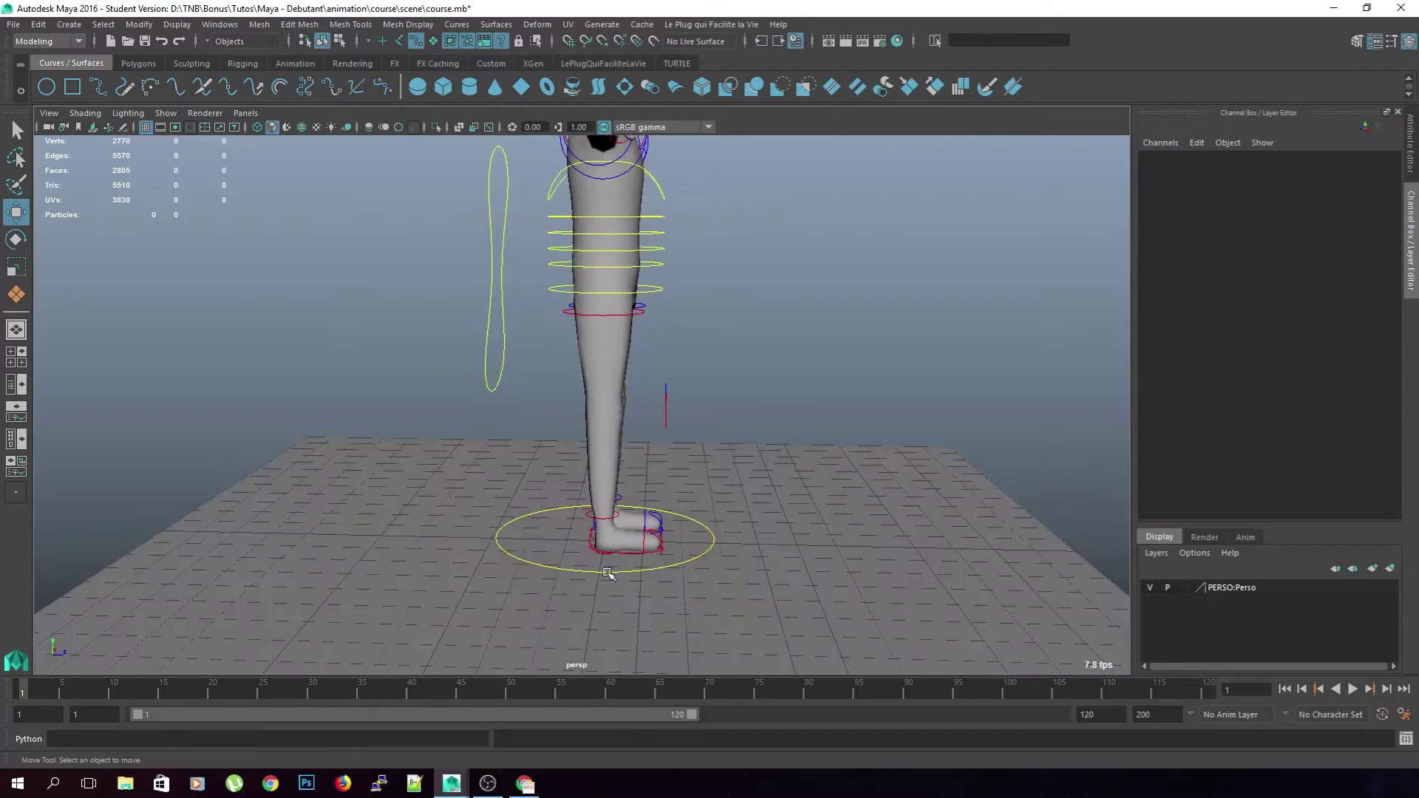
pyautogui.keyDown('alt'); pyautogui.moveTo(607, 573); pyautogui.dragTo(580, 473, button='middle'); pyautogui.keyUp('alt')
pyautogui.scroll(4, 580, 474)
pyautogui.click(558, 493)
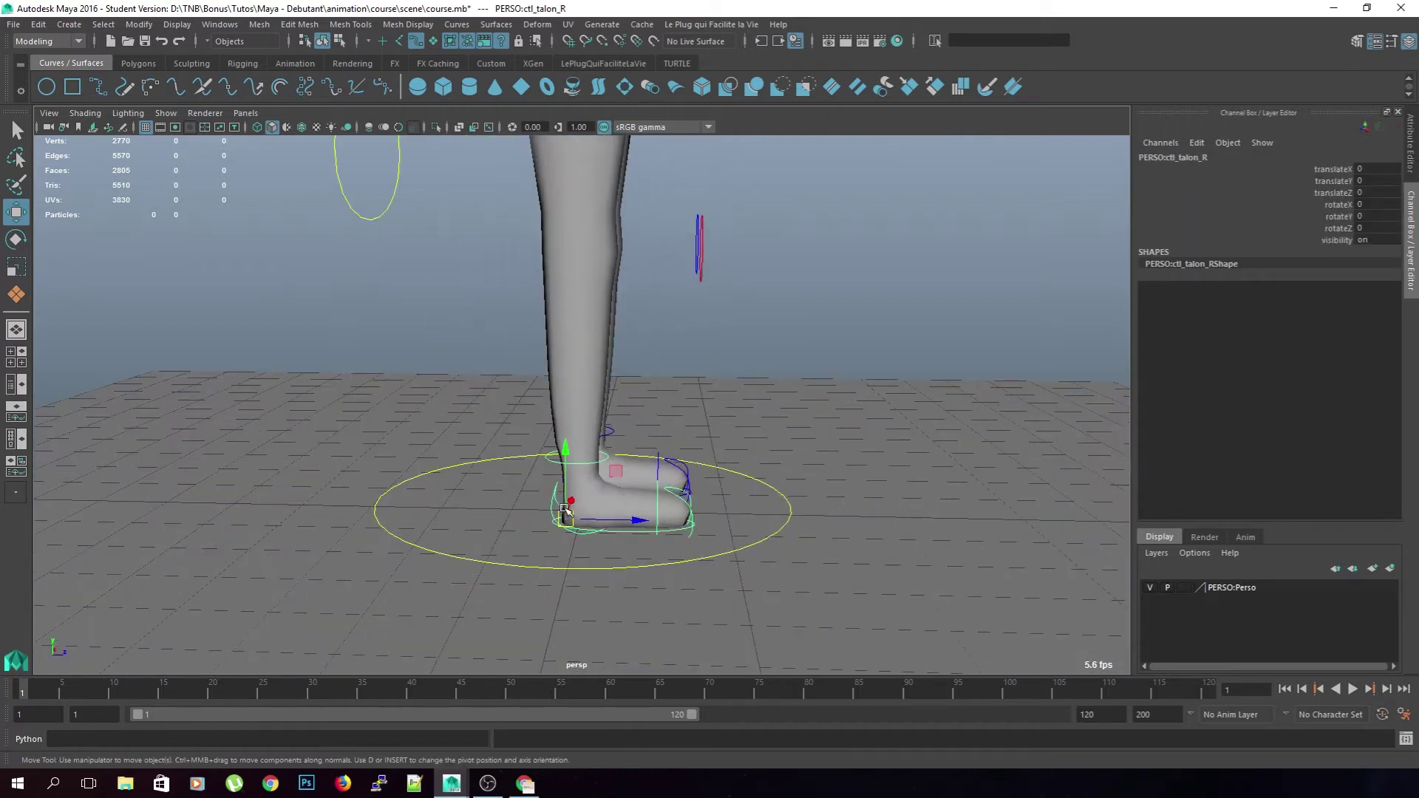
pyautogui.keyDown('alt'); pyautogui.moveTo(570, 526); pyautogui.dragTo(659, 444); pyautogui.keyUp('alt')
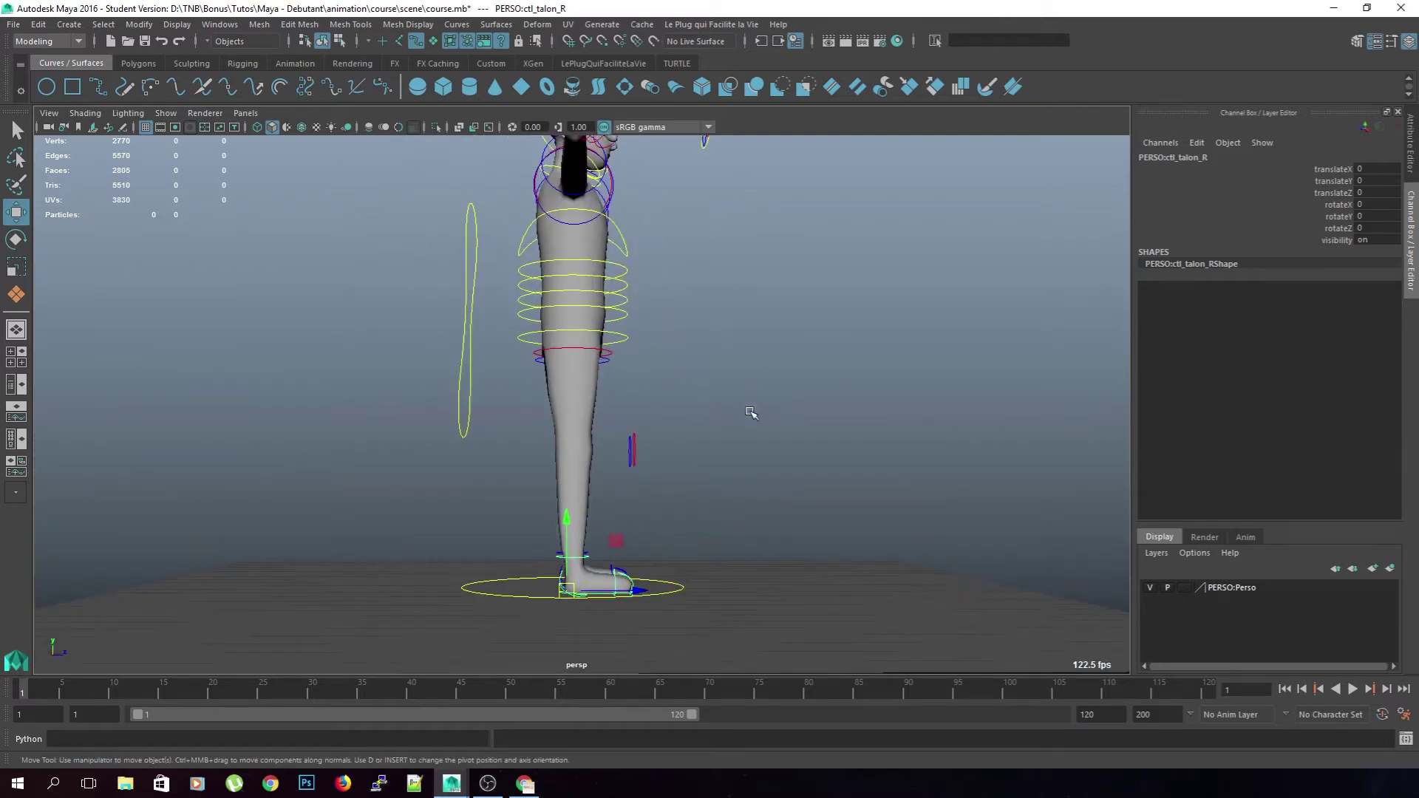
pyautogui.moveTo(636, 533); pyautogui.dragTo(701, 474)
# Move the right knee's pole vector control up about 0.95 and forward about 1.4 units
pyautogui.click(615, 449)
pyautogui.keyDown('alt'); pyautogui.moveTo(618, 447); pyautogui.dragTo(922, 393); pyautogui.keyUp('alt')
pyautogui.moveTo(677, 398); pyautogui.dragTo(732, 361)
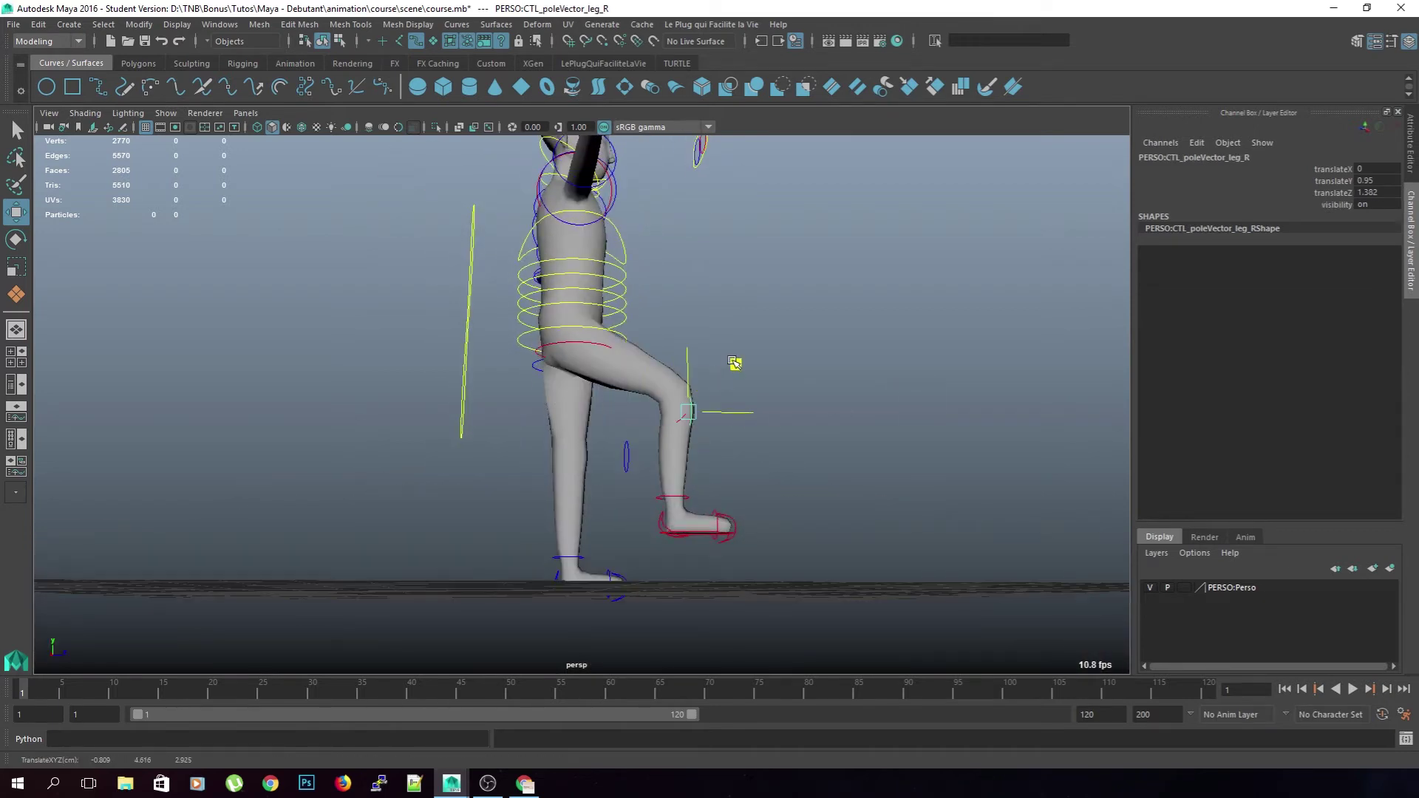
# Place the right heel control at about Y 0.51 and Z 1.94, and rotate the foot to tilt its toes down
pyautogui.click(662, 515)
pyautogui.moveTo(716, 481); pyautogui.dragTo(690, 523)
pyautogui.press('e')
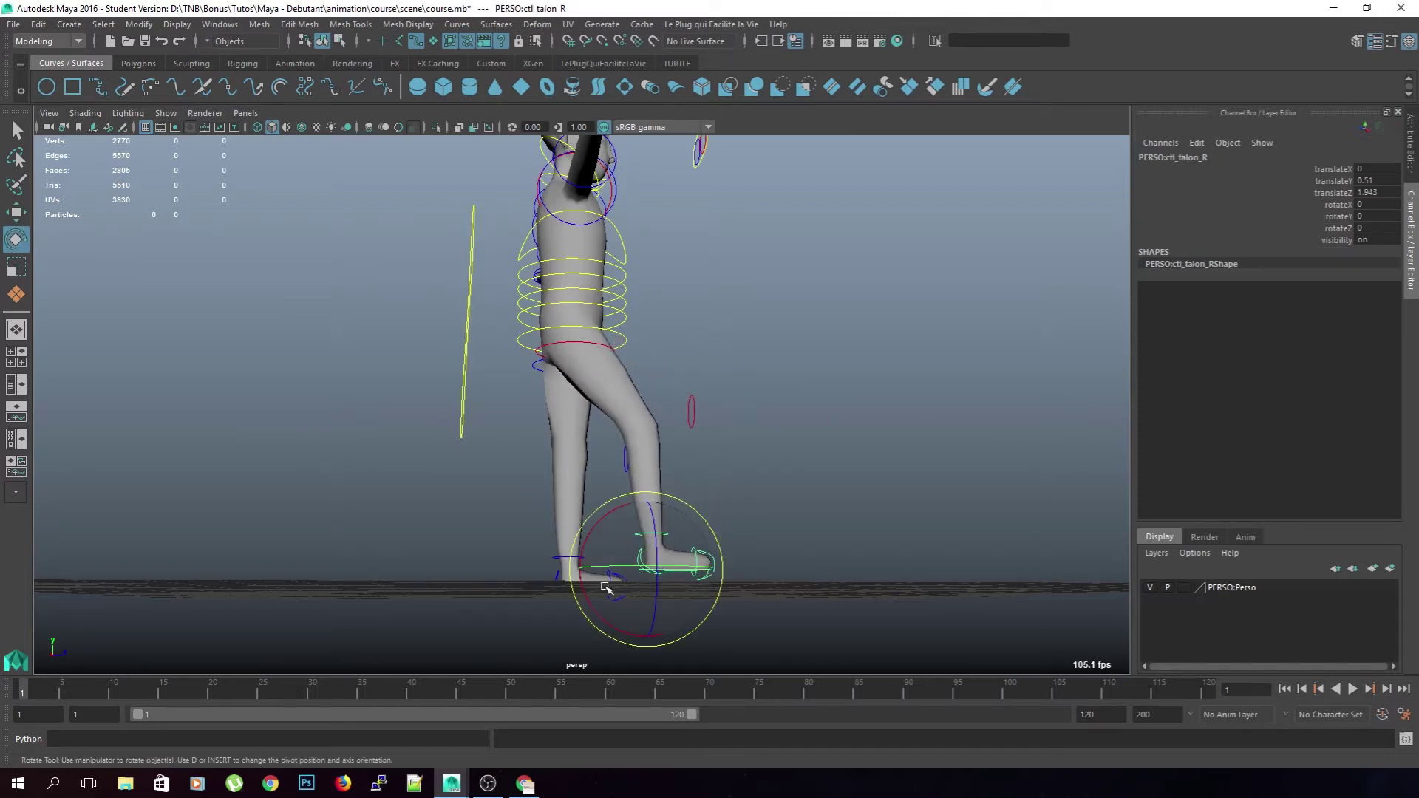
pyautogui.moveTo(589, 534); pyautogui.dragTo(754, 491)
pyautogui.click(557, 444)
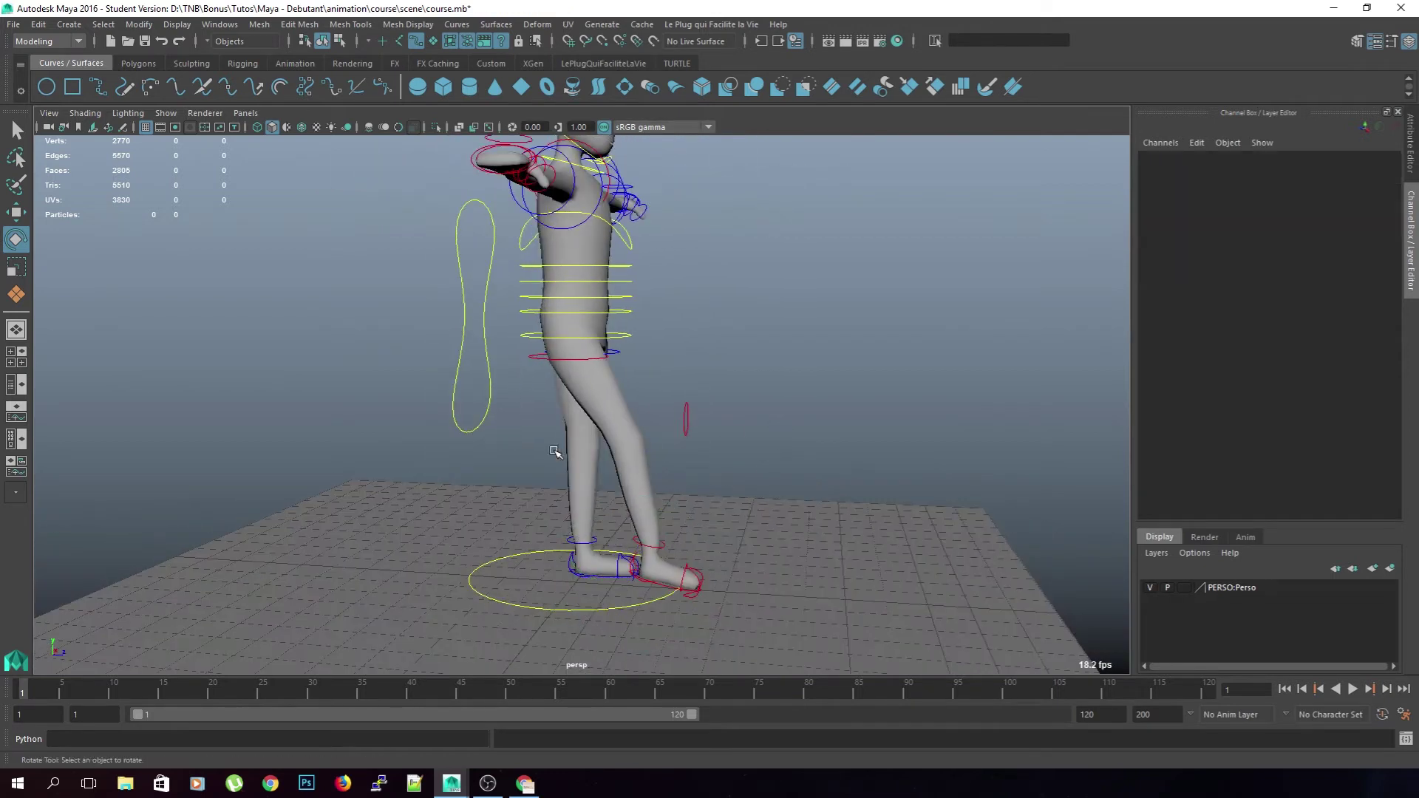
# Move the left heel control ctl_talon_L behind the body to about Y 0.35 and Z -2.74
pyautogui.keyDown('alt'); pyautogui.moveTo(519, 455); pyautogui.dragTo(541, 510); pyautogui.keyUp('alt')
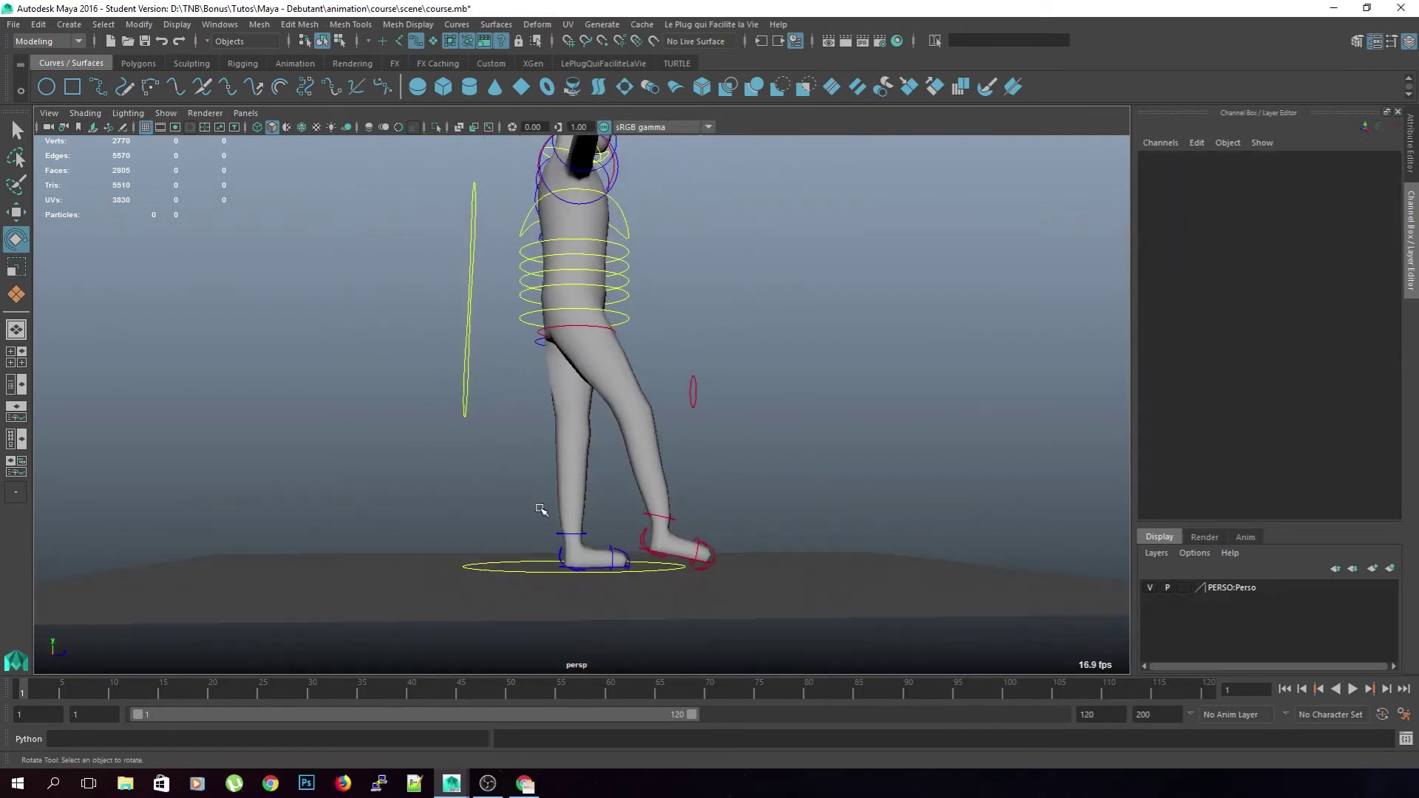
pyautogui.click(560, 546)
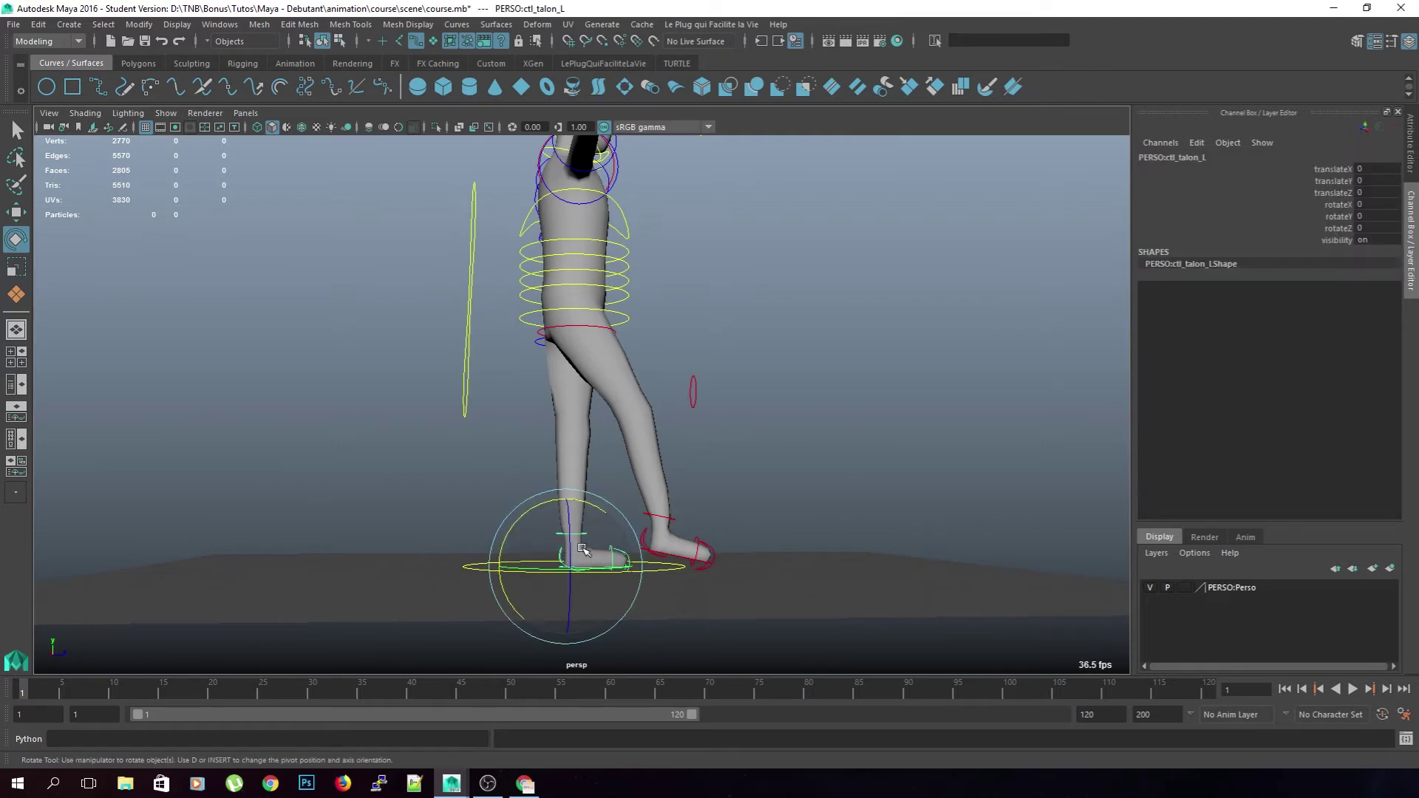
pyautogui.press('w')
pyautogui.moveTo(634, 566); pyautogui.dragTo(542, 566)
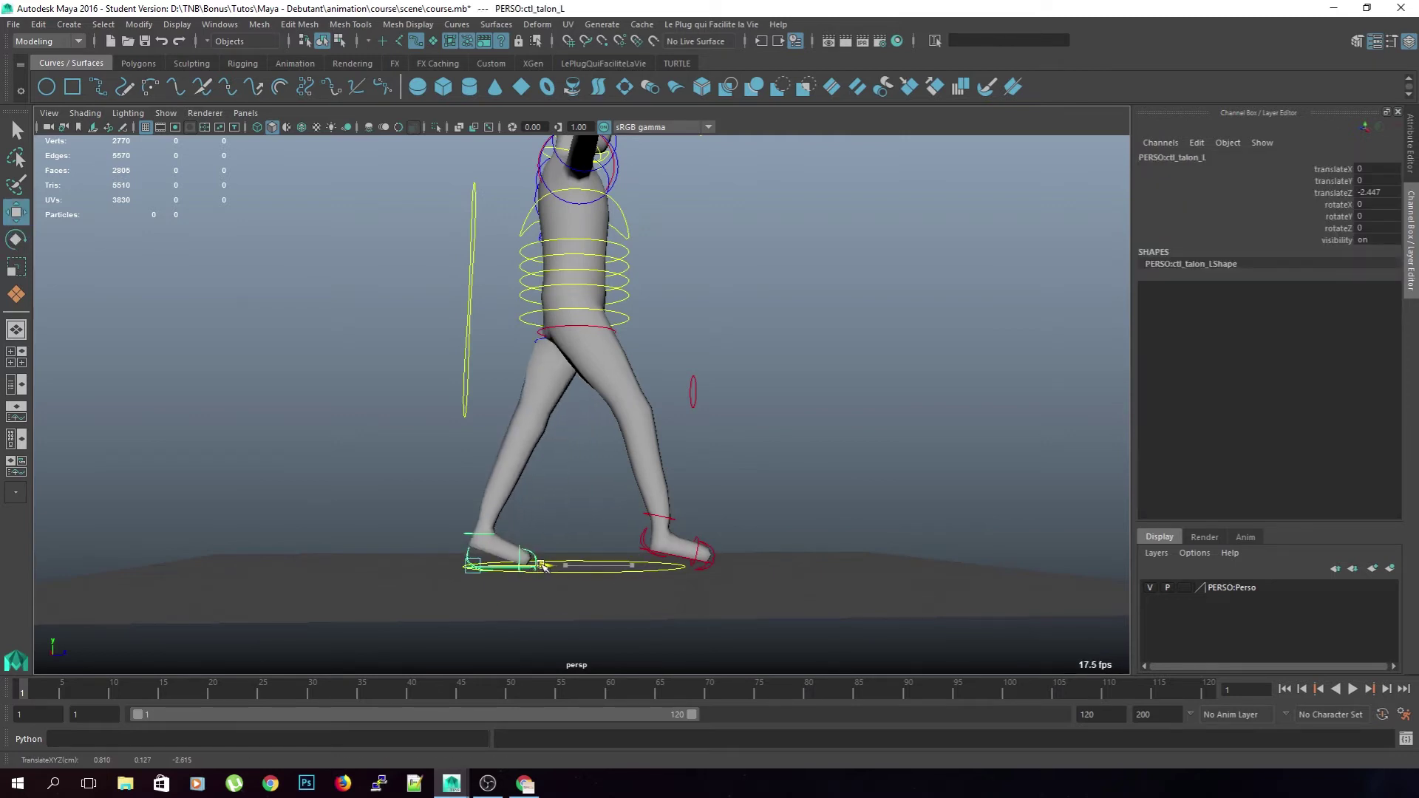
pyautogui.moveTo(523, 515); pyautogui.dragTo(510, 503, button='middle')
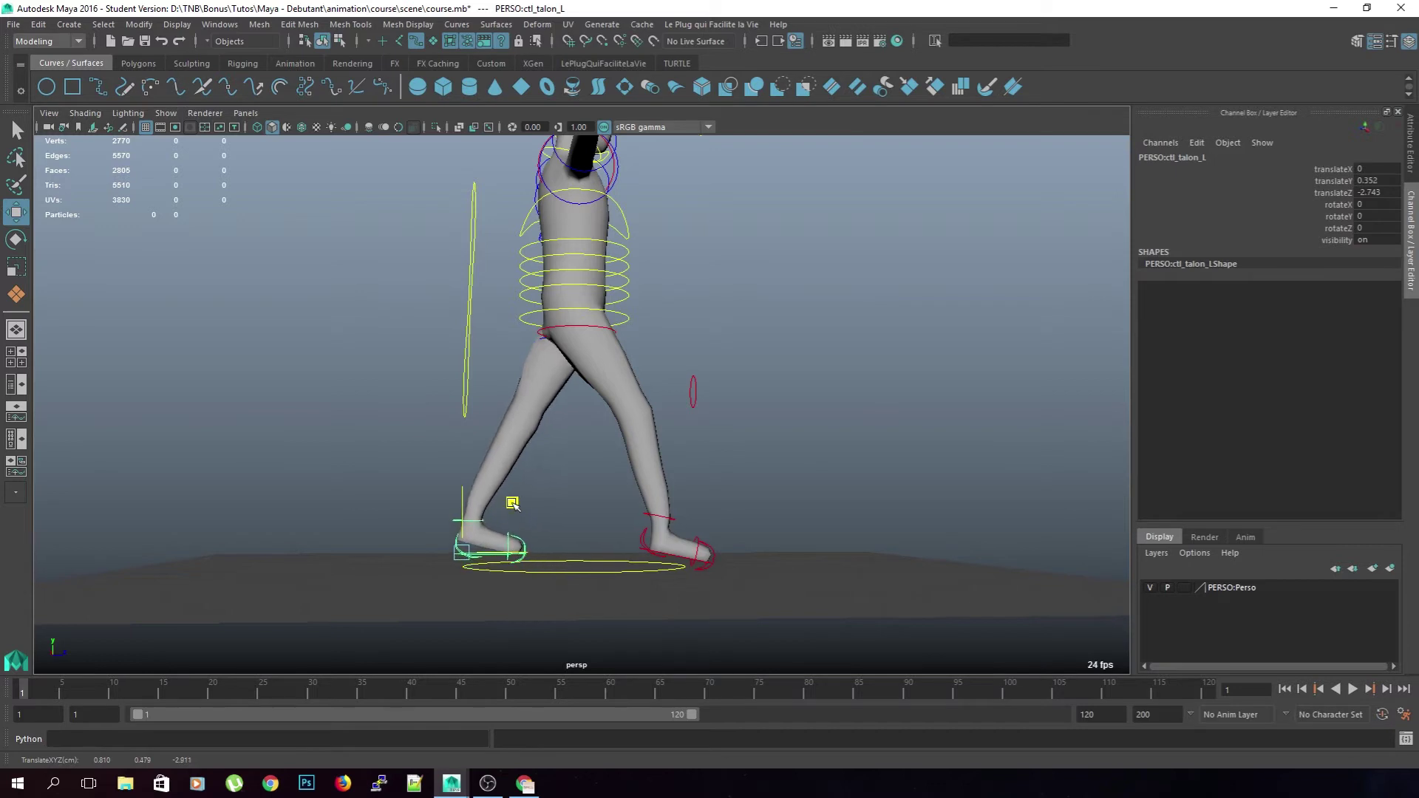
# Rotate the left heel control about 25 degrees in X to lift the heel, and move it to about Y 0.71, Z -2.58
pyautogui.press('e')
pyautogui.moveTo(500, 541); pyautogui.dragTo(497, 479)
pyautogui.press('w')
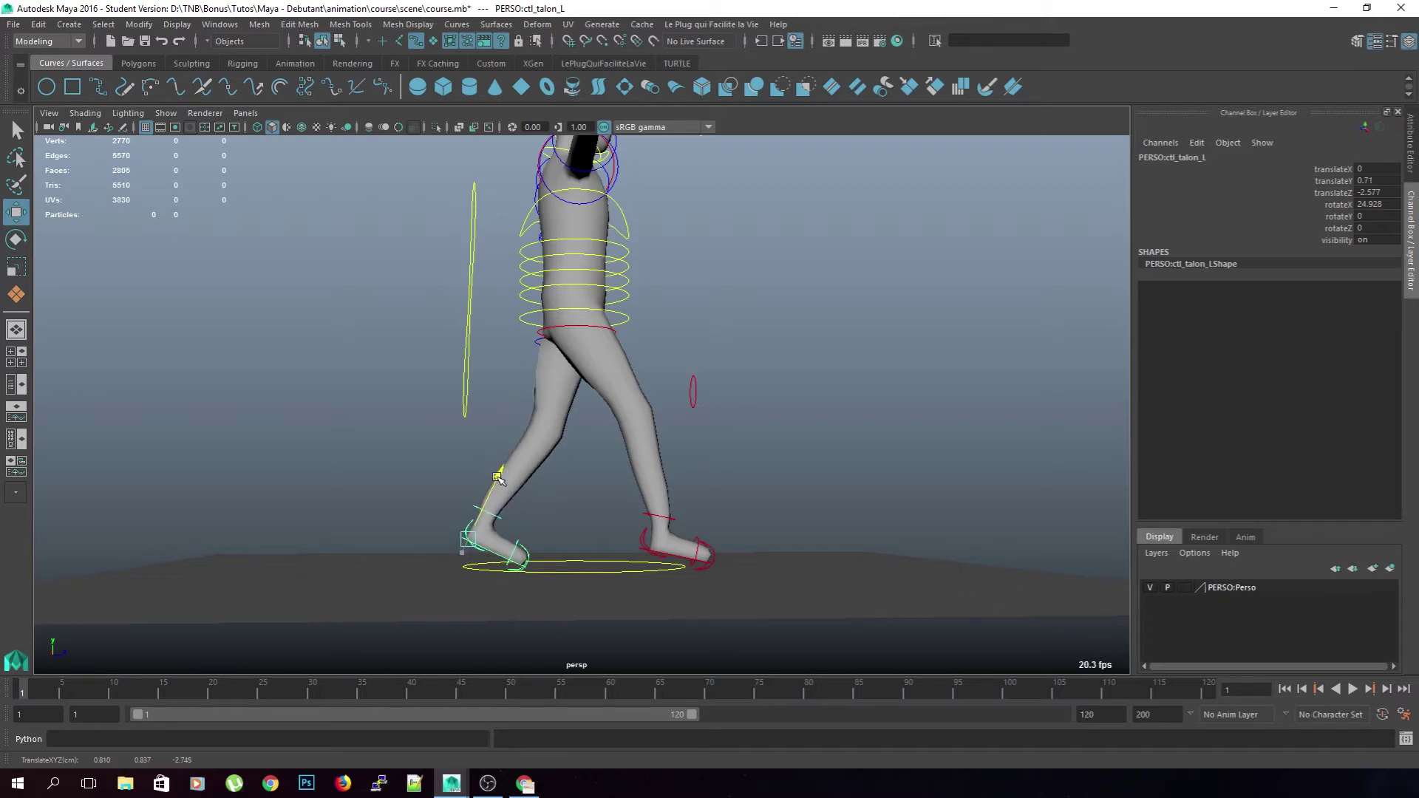
pyautogui.moveTo(706, 468)
pyautogui.keyDown('alt'); pyautogui.mouseDown()
pyautogui.moveTo(652, 438)
pyautogui.moveTo(704, 442)
pyautogui.mouseUp(); pyautogui.keyUp('alt')
pyautogui.moveTo(531, 516); pyautogui.dragTo(531, 519)
pyautogui.press('e')
pyautogui.click(824, 476)
pyautogui.keyDown('alt'); pyautogui.moveTo(824, 475); pyautogui.dragTo(565, 496); pyautogui.keyUp('alt')
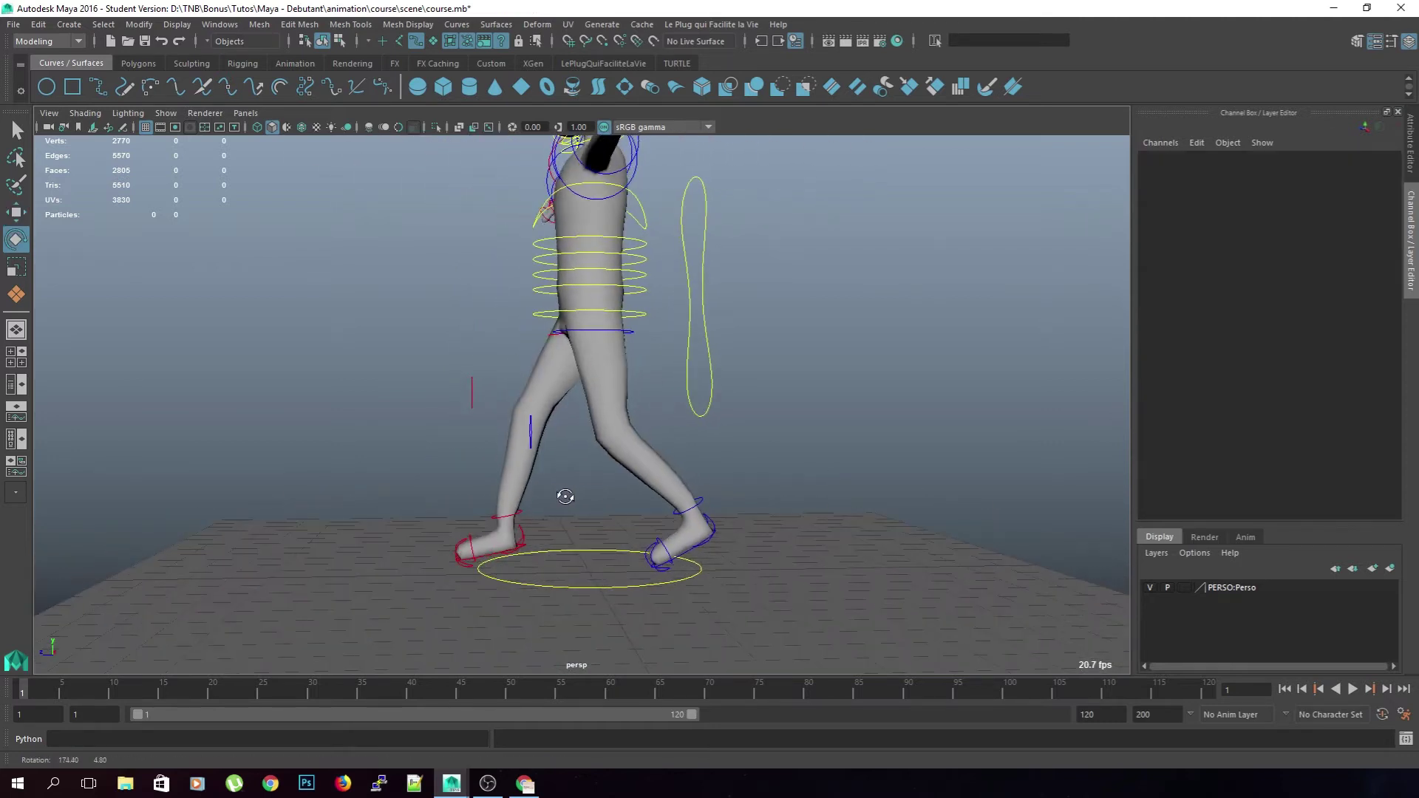
# Move the left knee's pole vector control forward about 1.48 units in Z
pyautogui.click(530, 441)
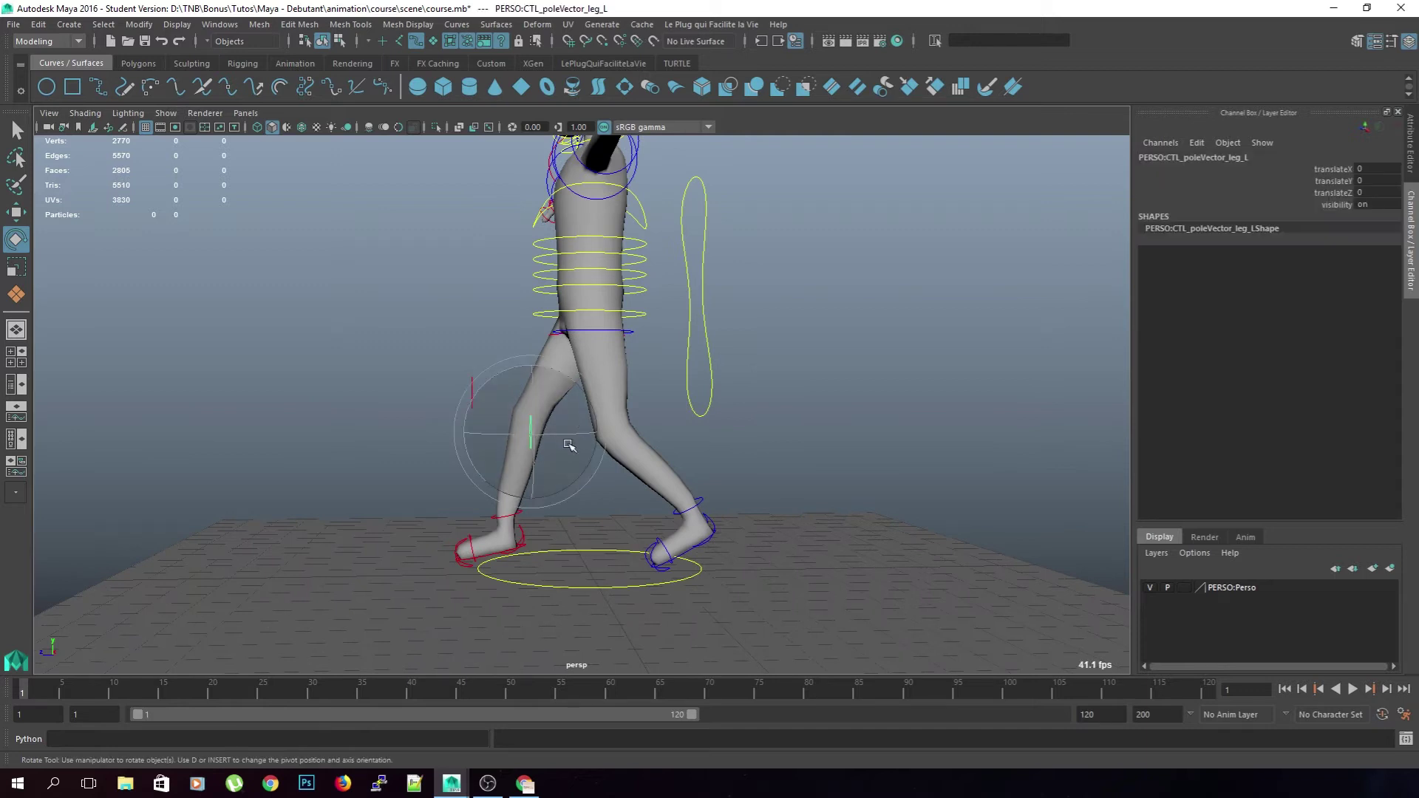
pyautogui.press('w')
pyautogui.moveTo(479, 435); pyautogui.dragTo(427, 439)
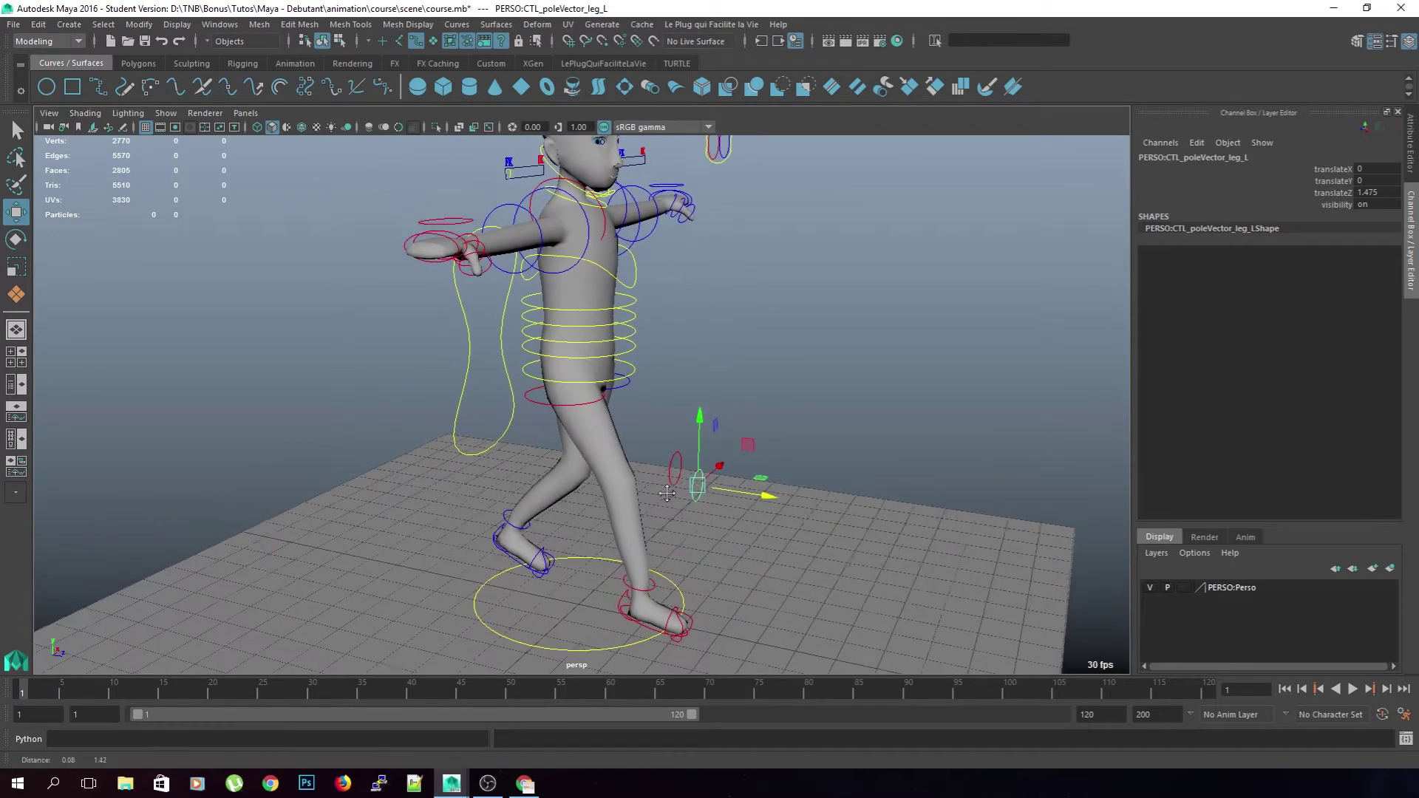
pyautogui.click(785, 396)
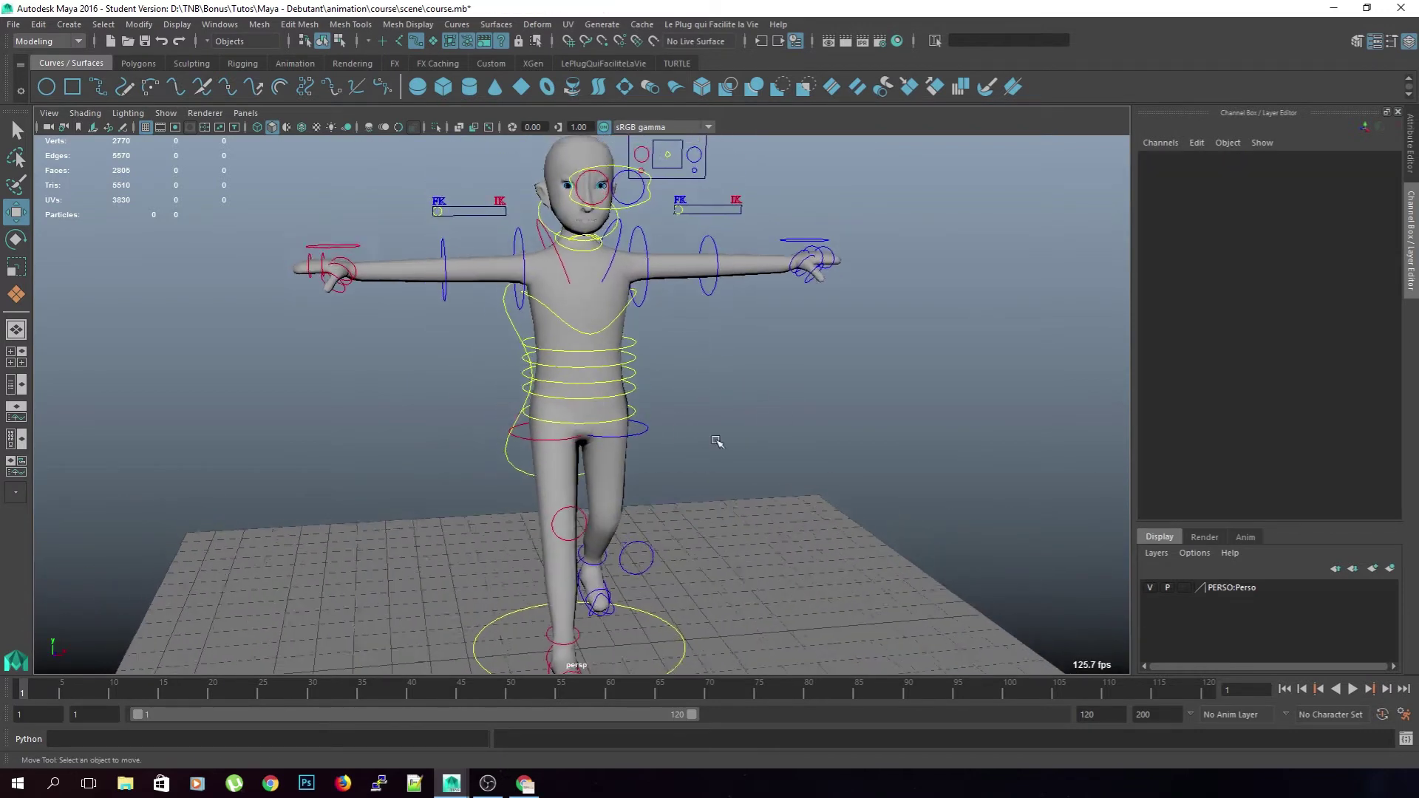
pyautogui.keyDown('alt'); pyautogui.moveTo(716, 442); pyautogui.dragTo(655, 291); pyautogui.keyUp('alt')
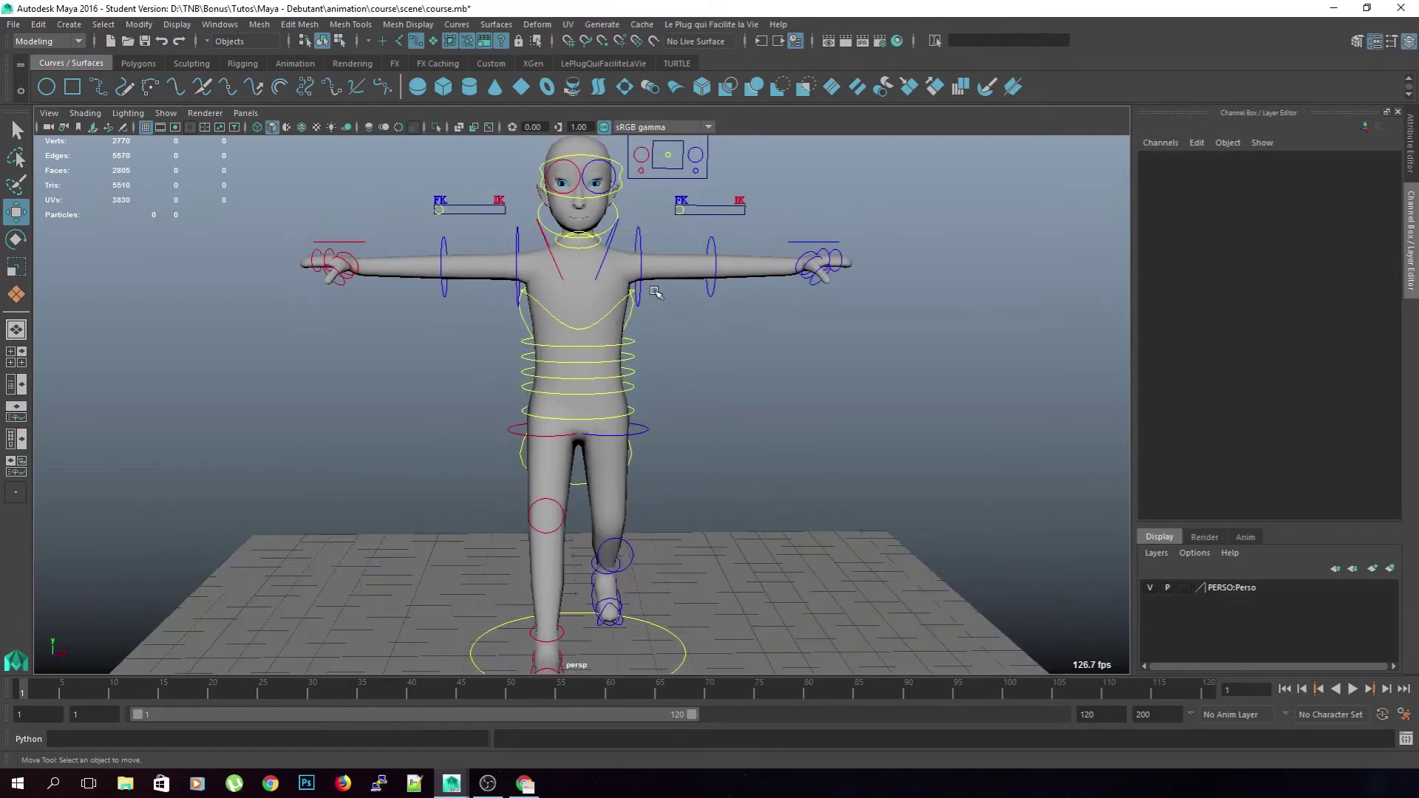
# Lower both clavicle controls, rotating the right one about 36.9 degrees and the left one about -39.8 degrees in Z
pyautogui.click(541, 237)
pyautogui.press('e')
pyautogui.moveTo(522, 201); pyautogui.dragTo(495, 230)
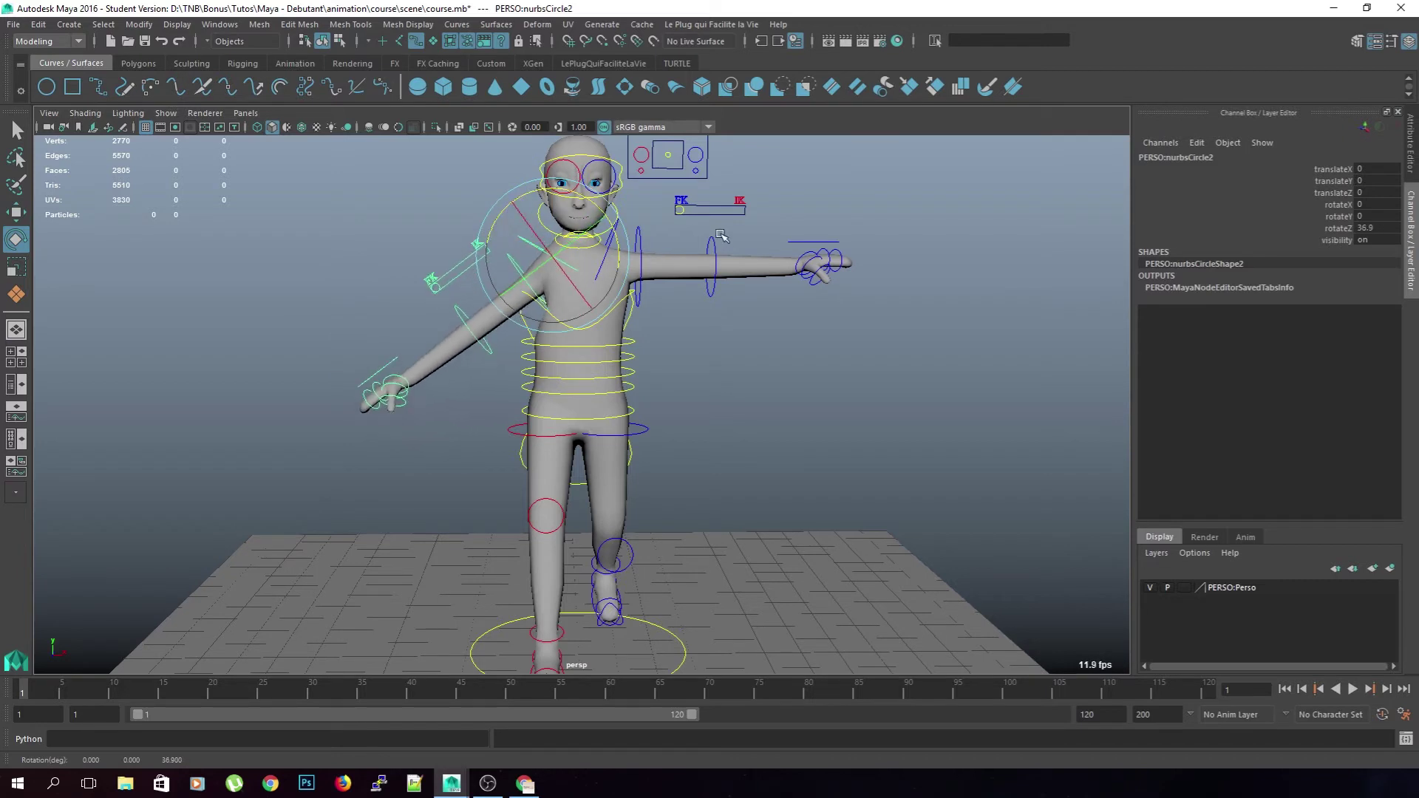
pyautogui.click(634, 226)
pyautogui.click(617, 227)
pyautogui.moveTo(658, 216); pyautogui.dragTo(626, 207)
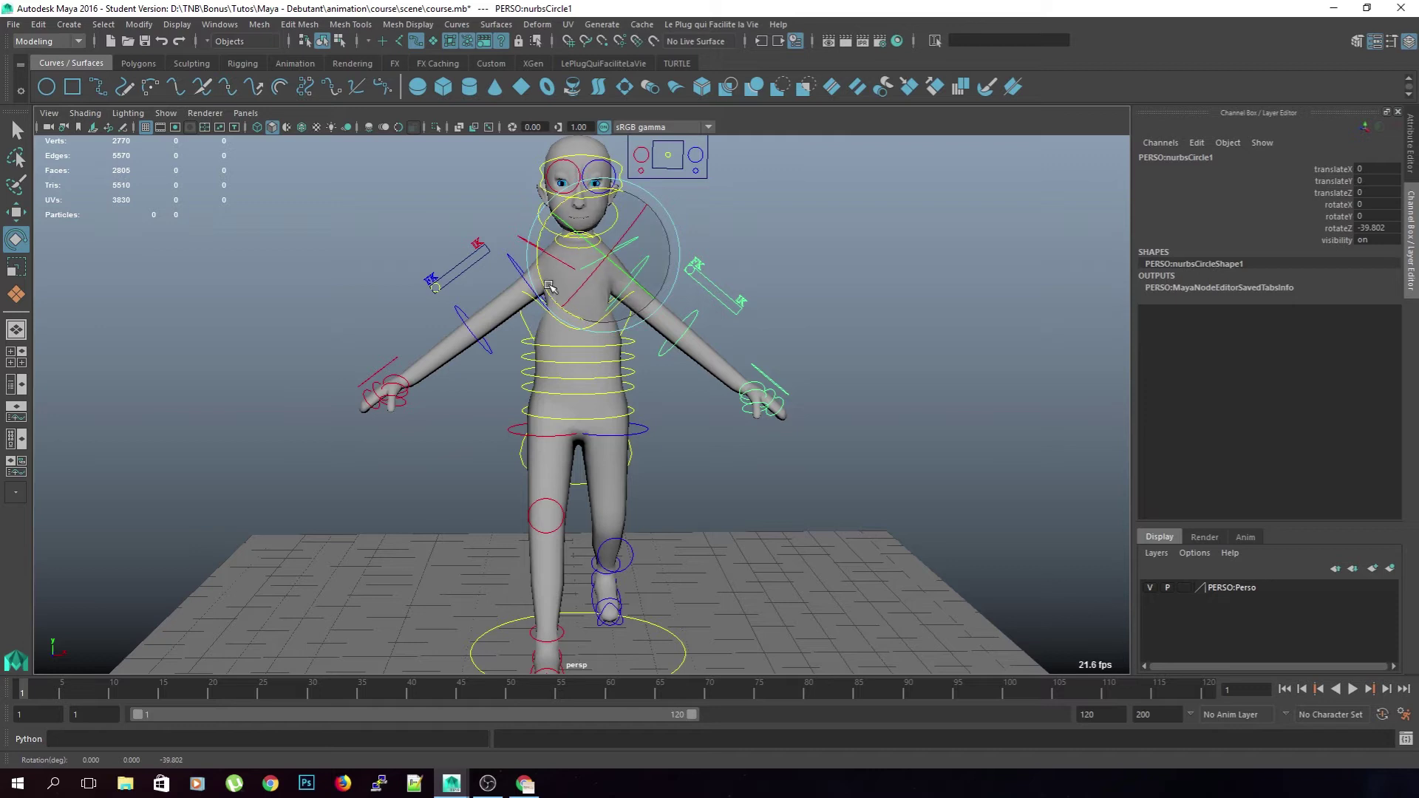
pyautogui.click(694, 325)
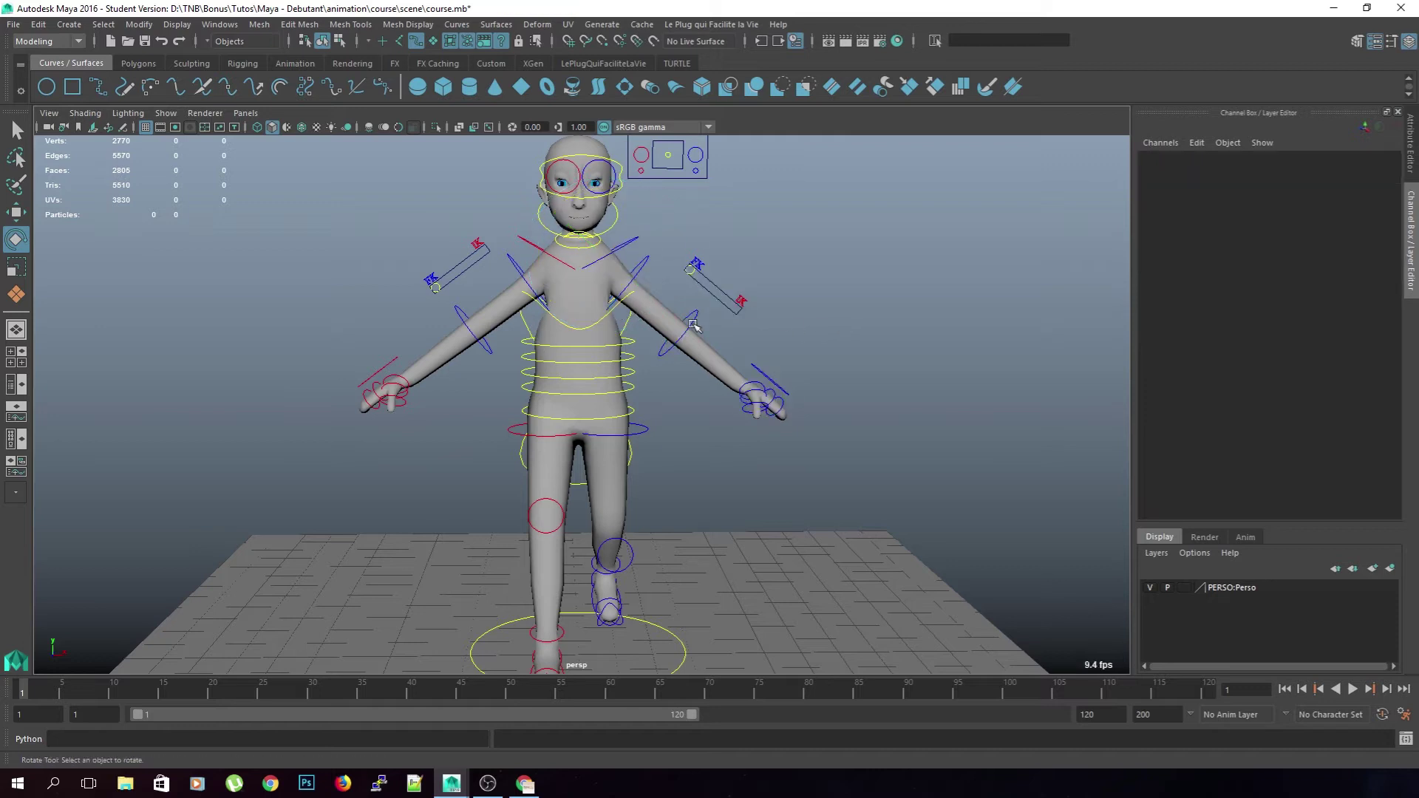
# Lower both upper arms alongside the body, rotating the right shoulder about 41.3 and the left about -41.4 degrees in Z
pyautogui.click(515, 262)
pyautogui.moveTo(550, 221); pyautogui.dragTo(518, 224)
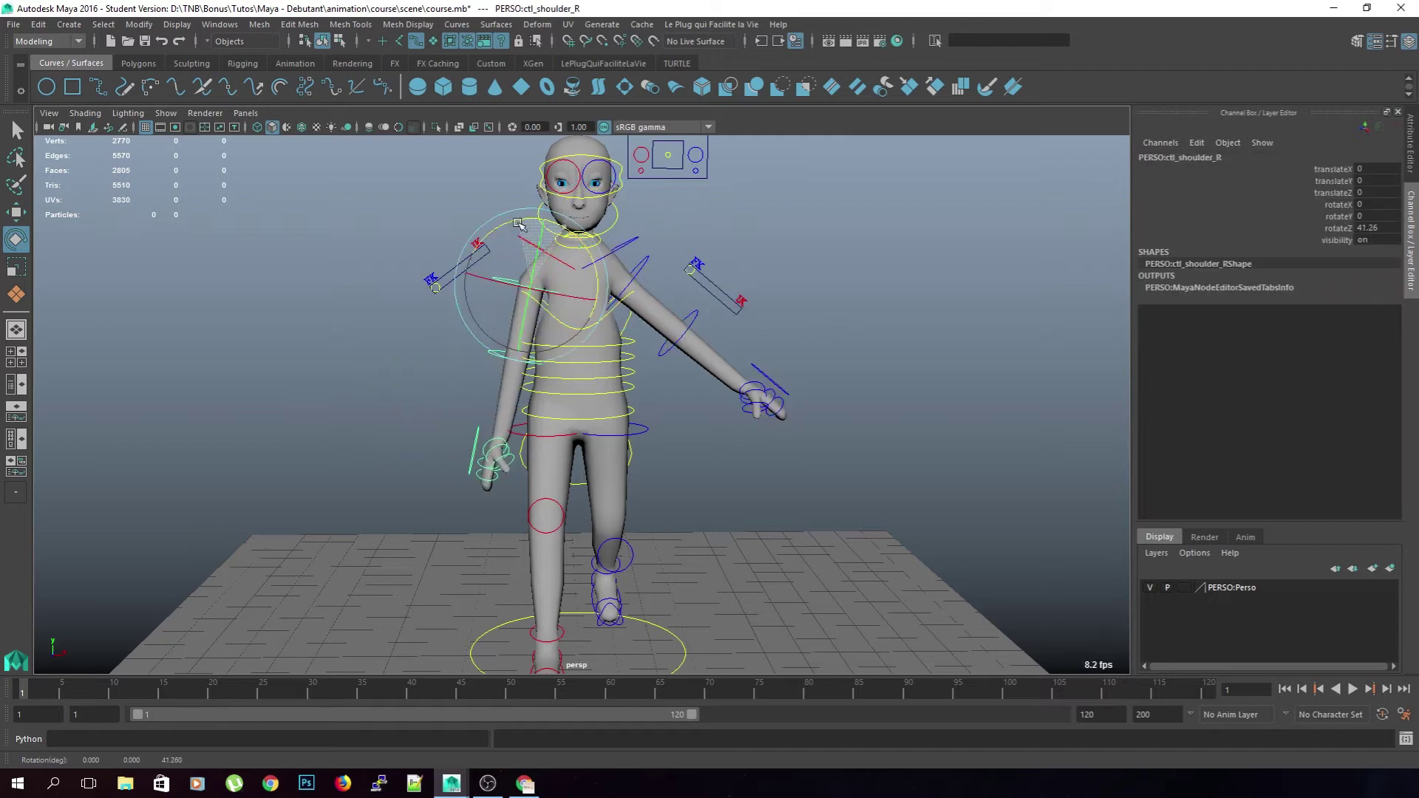
pyautogui.click(673, 235)
pyautogui.click(645, 261)
pyautogui.moveTo(634, 220); pyautogui.dragTo(663, 255)
pyautogui.click(788, 341)
pyautogui.keyDown('alt'); pyautogui.moveTo(466, 379); pyautogui.dragTo(591, 371); pyautogui.keyUp('alt')
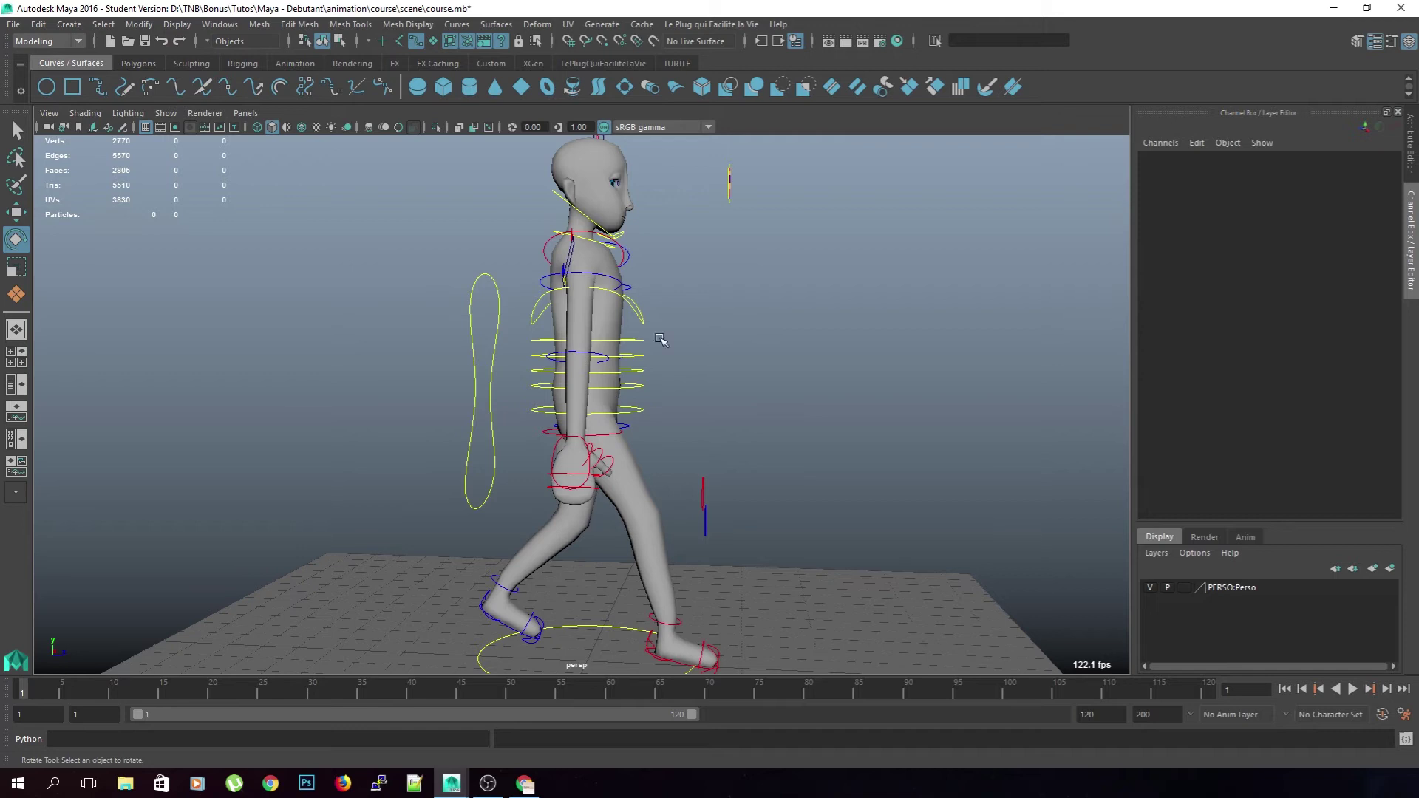
pyautogui.keyDown('alt'); pyautogui.moveTo(711, 275); pyautogui.dragTo(621, 303); pyautogui.keyUp('alt')
pyautogui.click(582, 236)
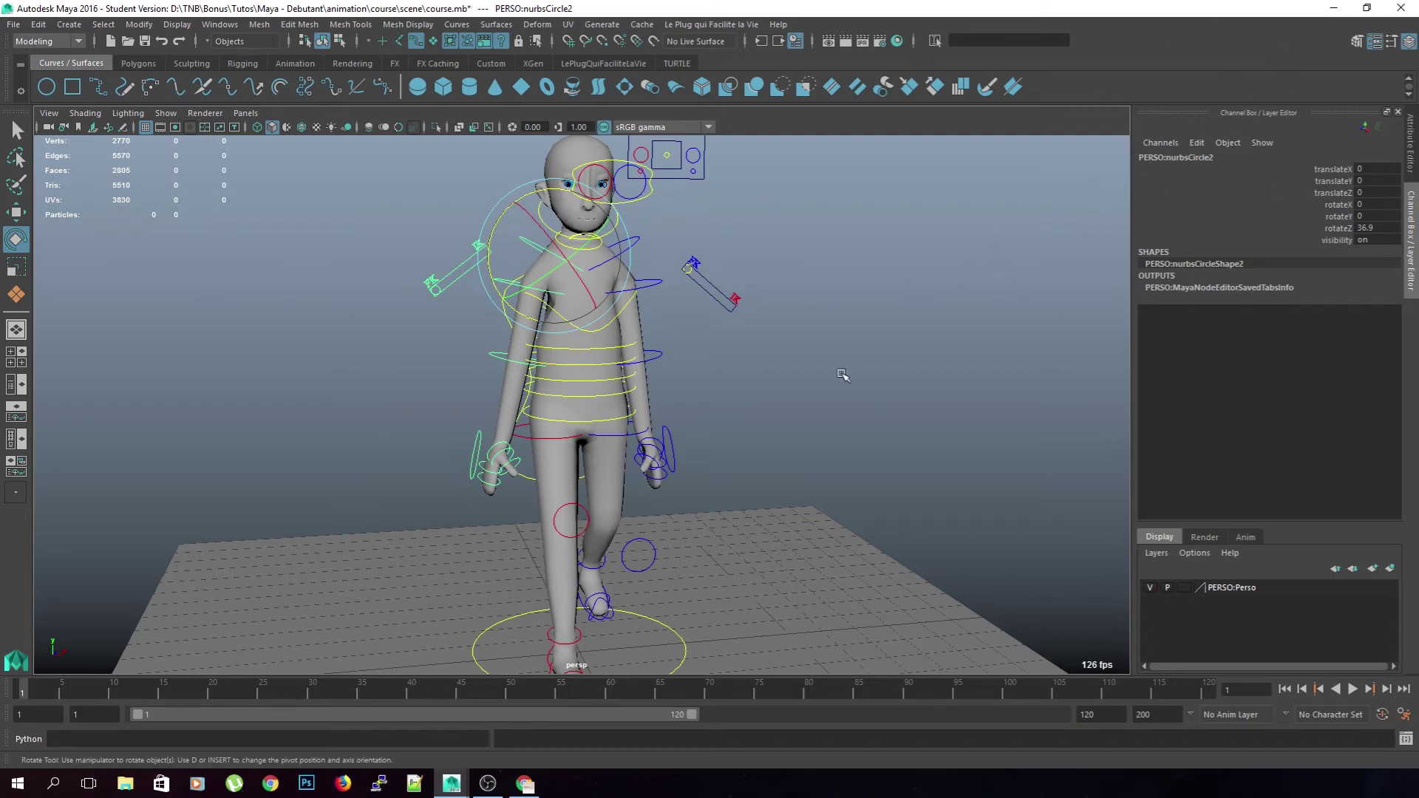
pyautogui.keyDown('alt'); pyautogui.moveTo(706, 406); pyautogui.dragTo(596, 307); pyautogui.keyUp('alt')
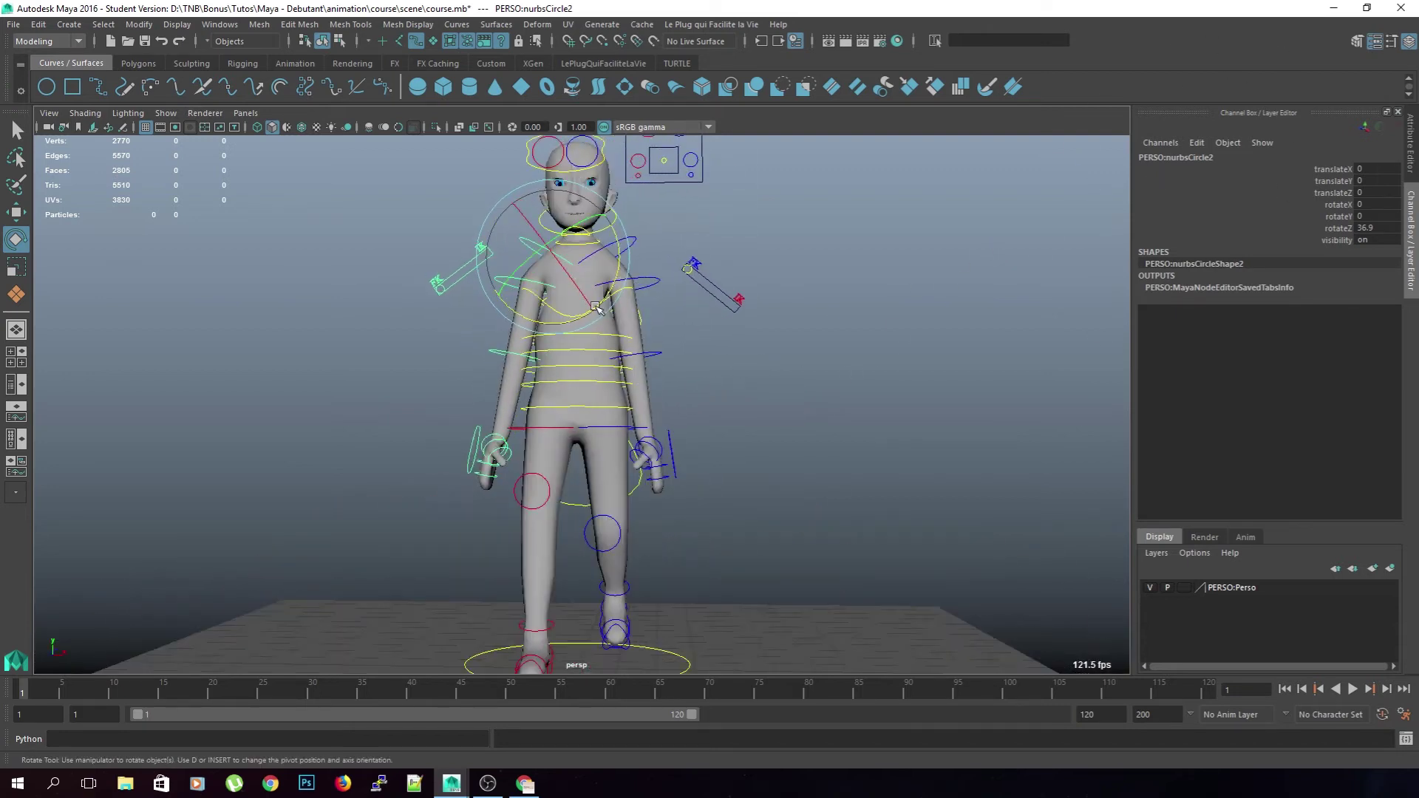
pyautogui.keyDown('alt'); pyautogui.moveTo(734, 410); pyautogui.dragTo(929, 412); pyautogui.keyUp('alt')
pyautogui.moveTo(635, 276); pyautogui.dragTo(582, 292)
pyautogui.keyDown('alt'); pyautogui.moveTo(658, 319); pyautogui.dragTo(518, 303); pyautogui.keyUp('alt')
pyautogui.moveTo(564, 199); pyautogui.dragTo(575, 215)
pyautogui.hotkey('ctrl', 'z')
pyautogui.hotkey('ctrl', 'z')
pyautogui.click(839, 303)
pyautogui.click(514, 280)
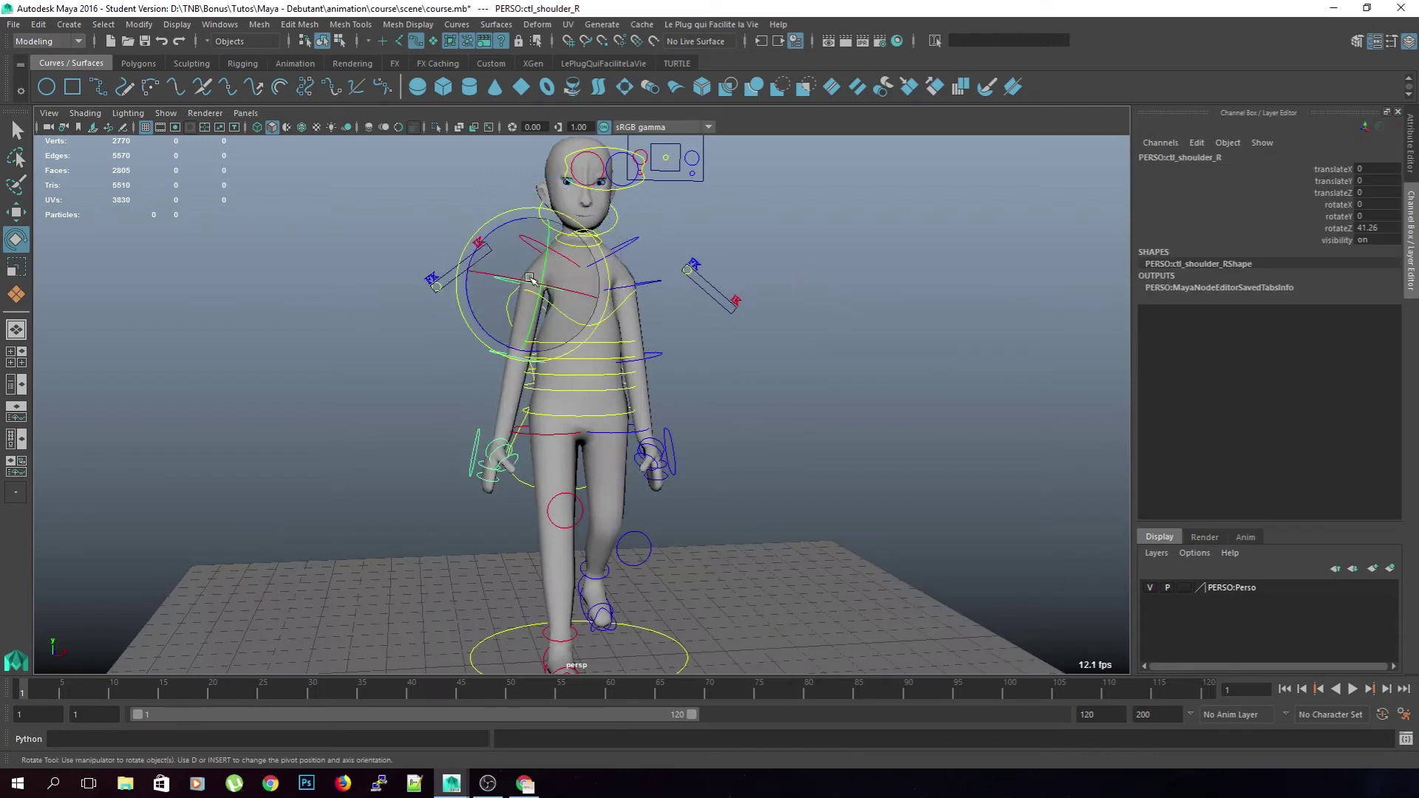
pyautogui.moveTo(721, 315)
pyautogui.keyDown('alt'); pyautogui.mouseDown()
pyautogui.moveTo(750, 315)
pyautogui.moveTo(731, 293)
pyautogui.mouseUp(); pyautogui.keyUp('alt')
pyautogui.hotkey('ctrl', 'z')
pyautogui.hotkey('ctrl', 'z')
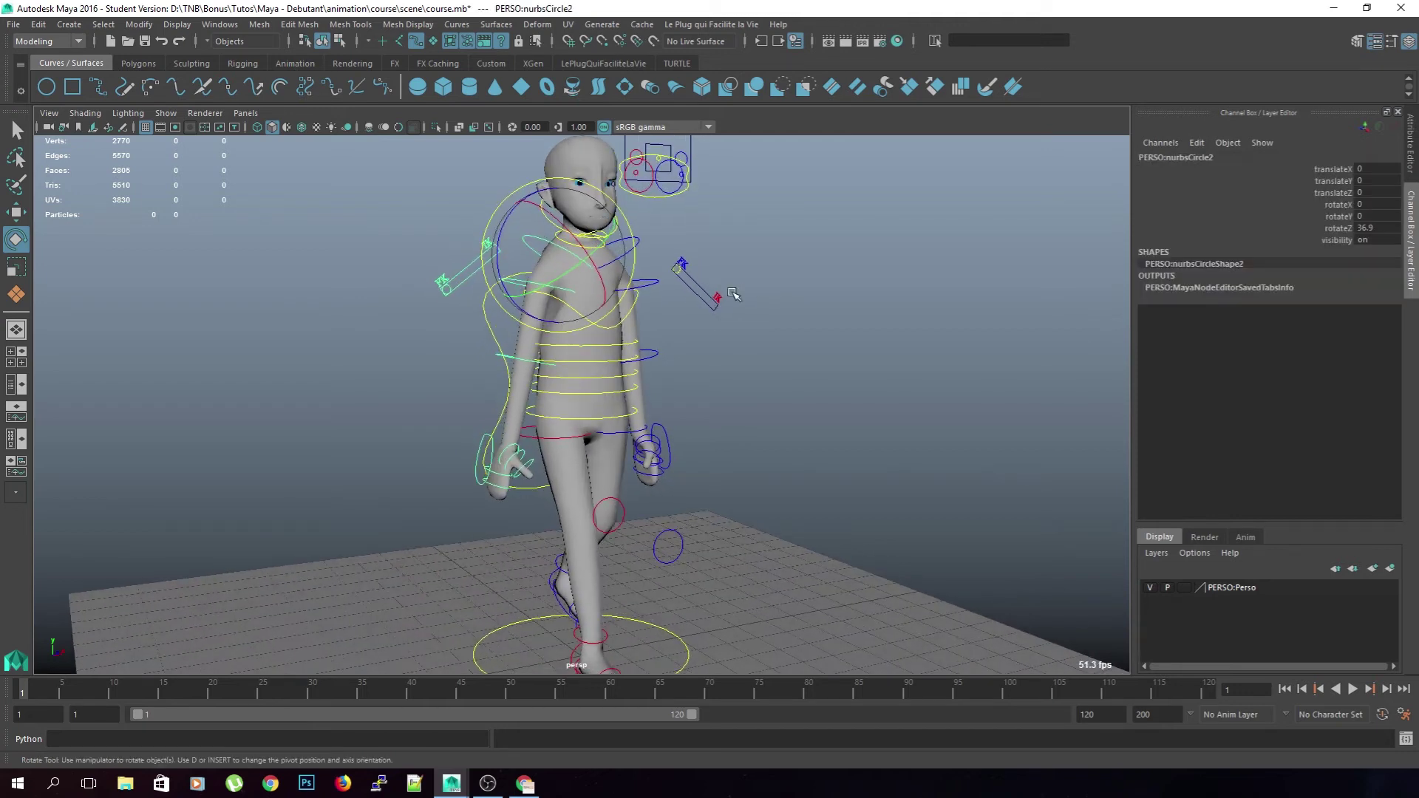
# Swing the right arm backward by rotating its shoulder control and setting the clavicle to about X 1.6, Y -23.8, Z 13.6
pyautogui.moveTo(549, 264); pyautogui.dragTo(523, 270)
pyautogui.click(754, 299)
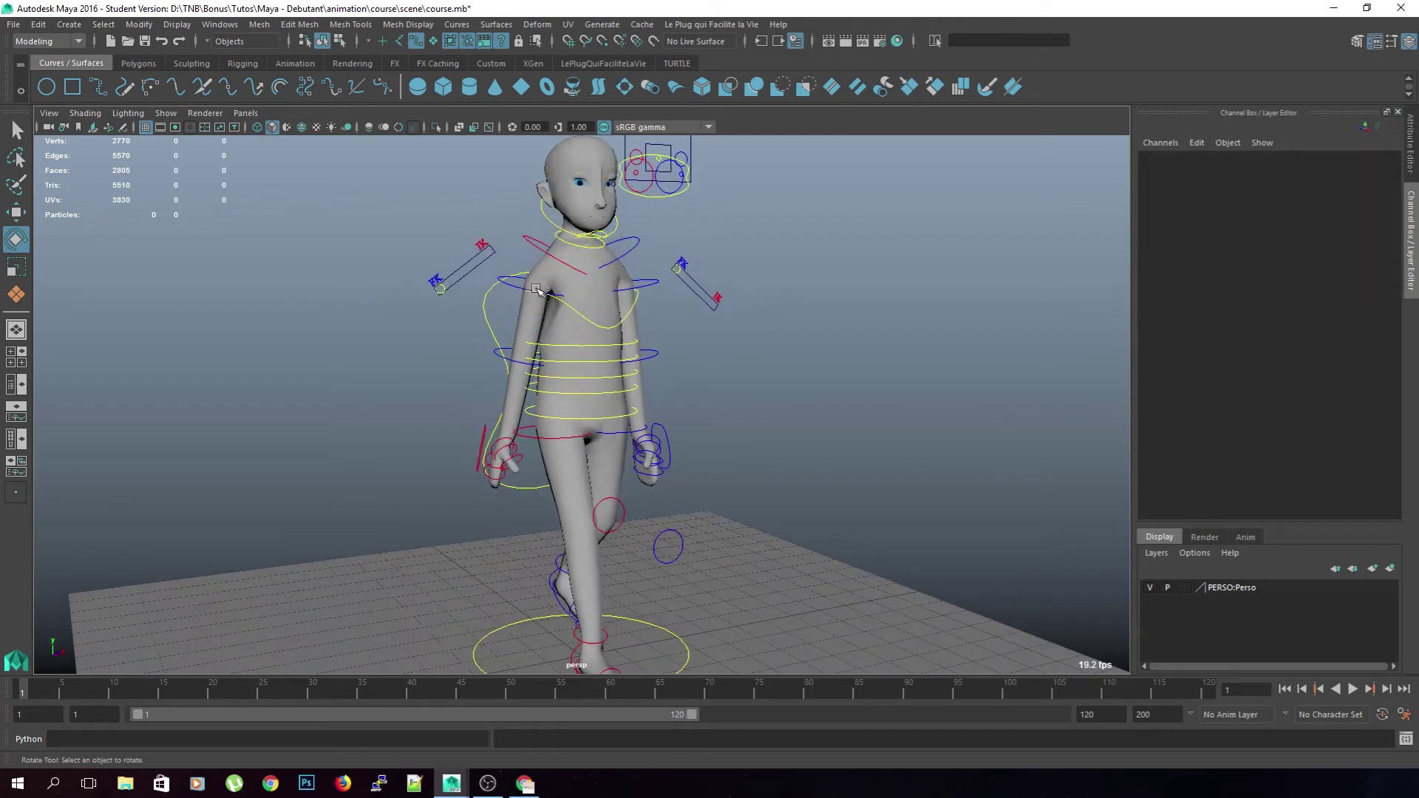
pyautogui.click(530, 292)
pyautogui.keyDown('alt'); pyautogui.moveTo(721, 303); pyautogui.dragTo(848, 308); pyautogui.keyUp('alt')
pyautogui.moveTo(603, 269); pyautogui.dragTo(596, 310)
pyautogui.keyDown('alt'); pyautogui.moveTo(684, 286); pyautogui.dragTo(588, 310); pyautogui.keyUp('alt')
pyautogui.click(778, 315)
pyautogui.click(523, 245)
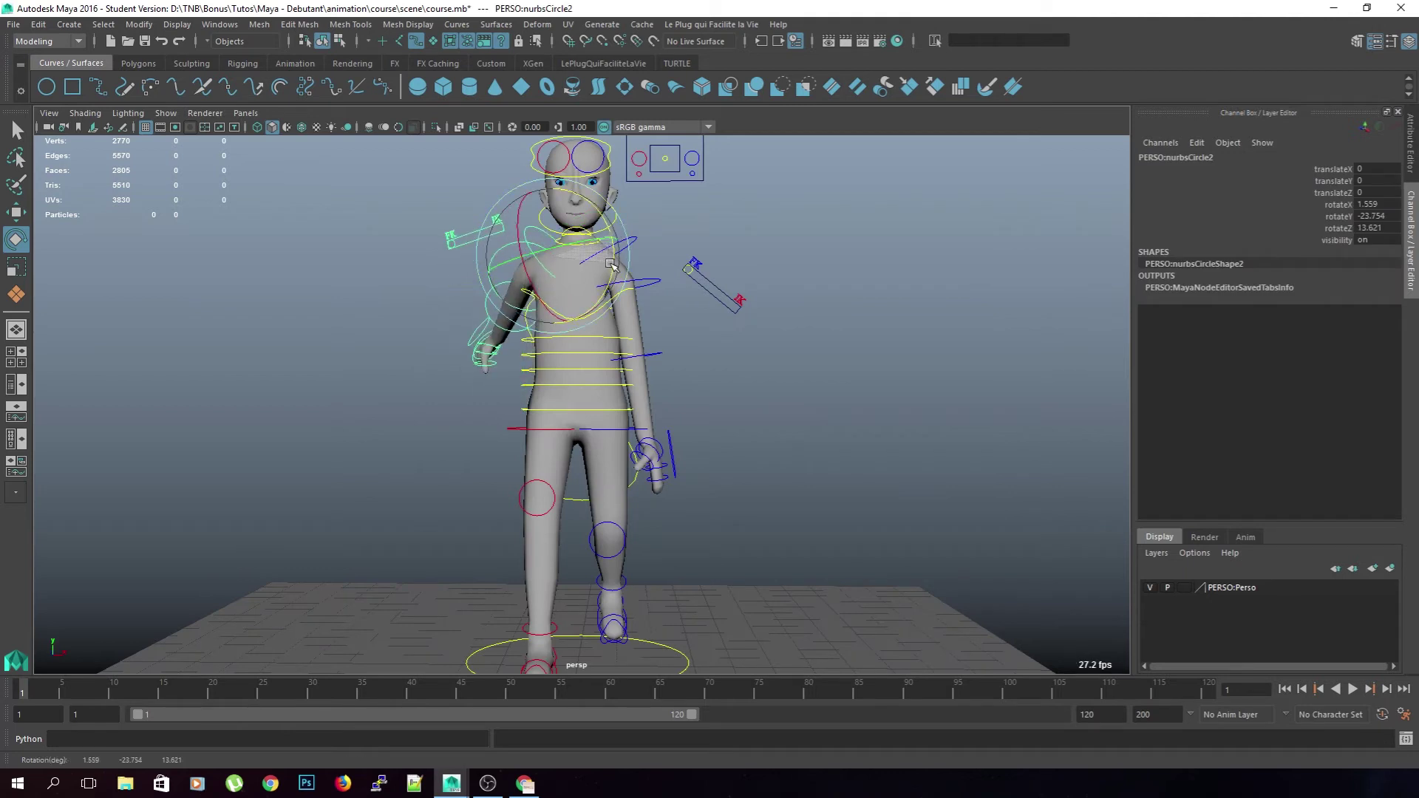
pyautogui.click(734, 287)
# Rotate the left clavicle control to bring the left shoulder up and forward, opposite the right one
pyautogui.click(638, 251)
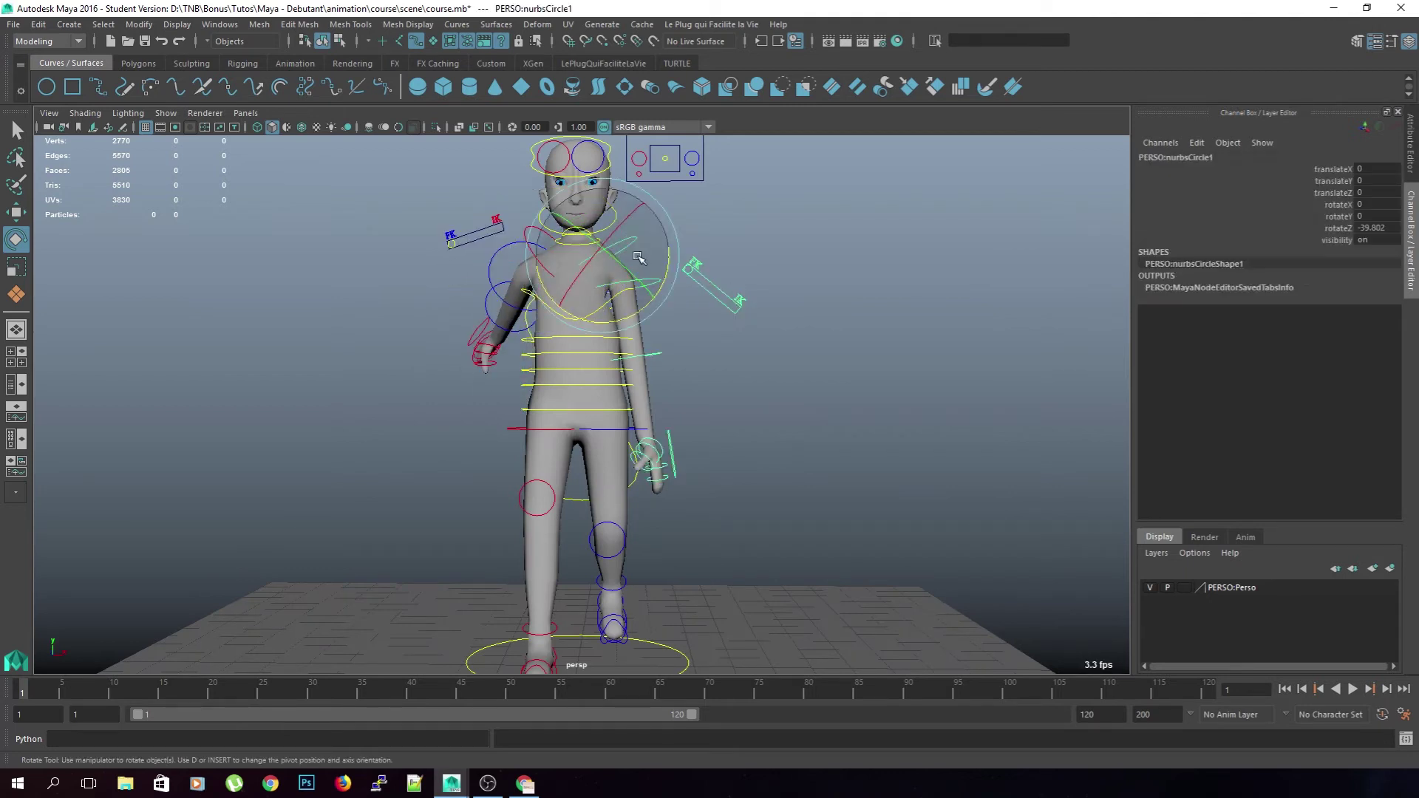
pyautogui.moveTo(666, 271); pyautogui.dragTo(751, 332)
pyautogui.click(776, 316)
# Bend the right FK elbow about 108 degrees in Y and readjust the right shoulder to bring the forearm close to the body
pyautogui.click(542, 309)
pyautogui.moveTo(542, 309); pyautogui.dragTo(591, 235)
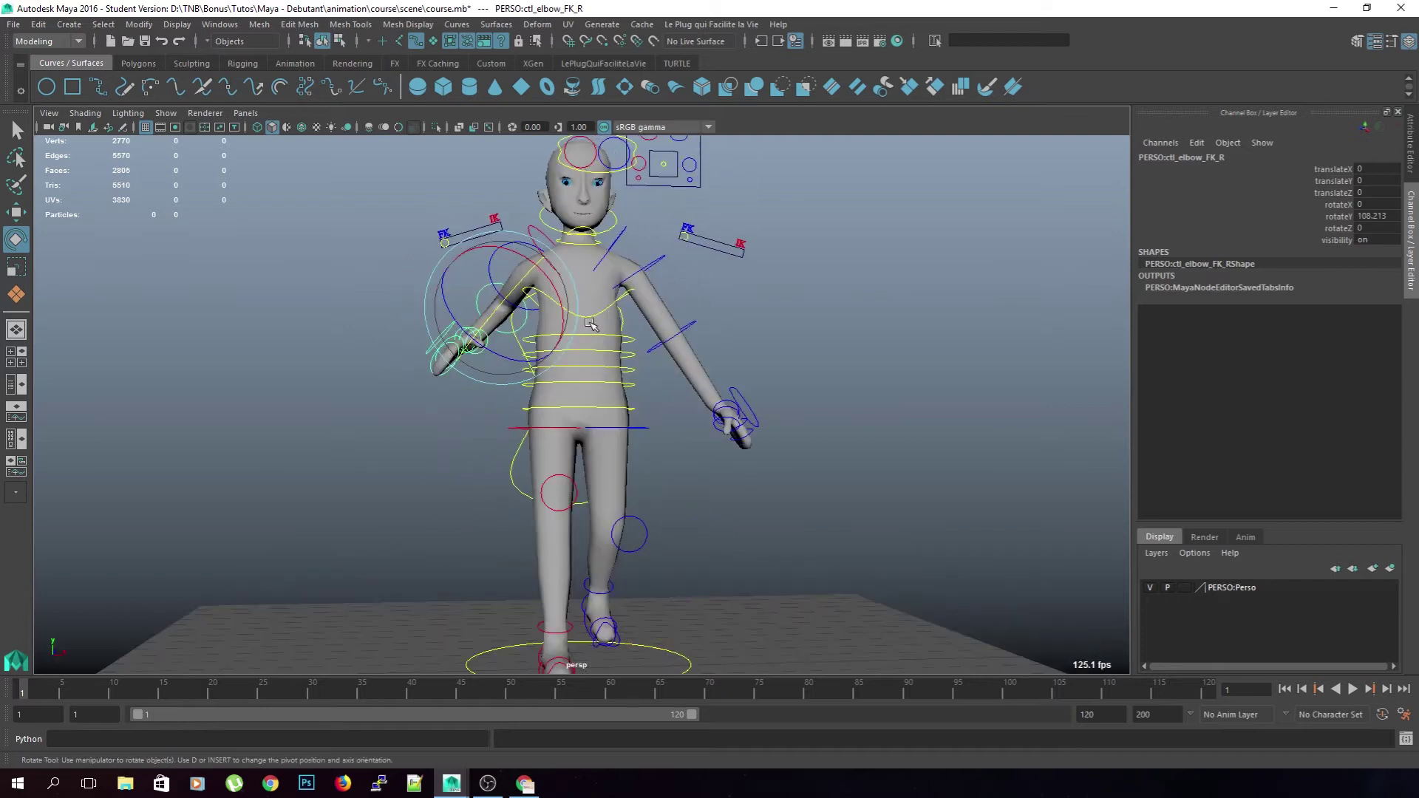
pyautogui.click(499, 252)
pyautogui.click(497, 253)
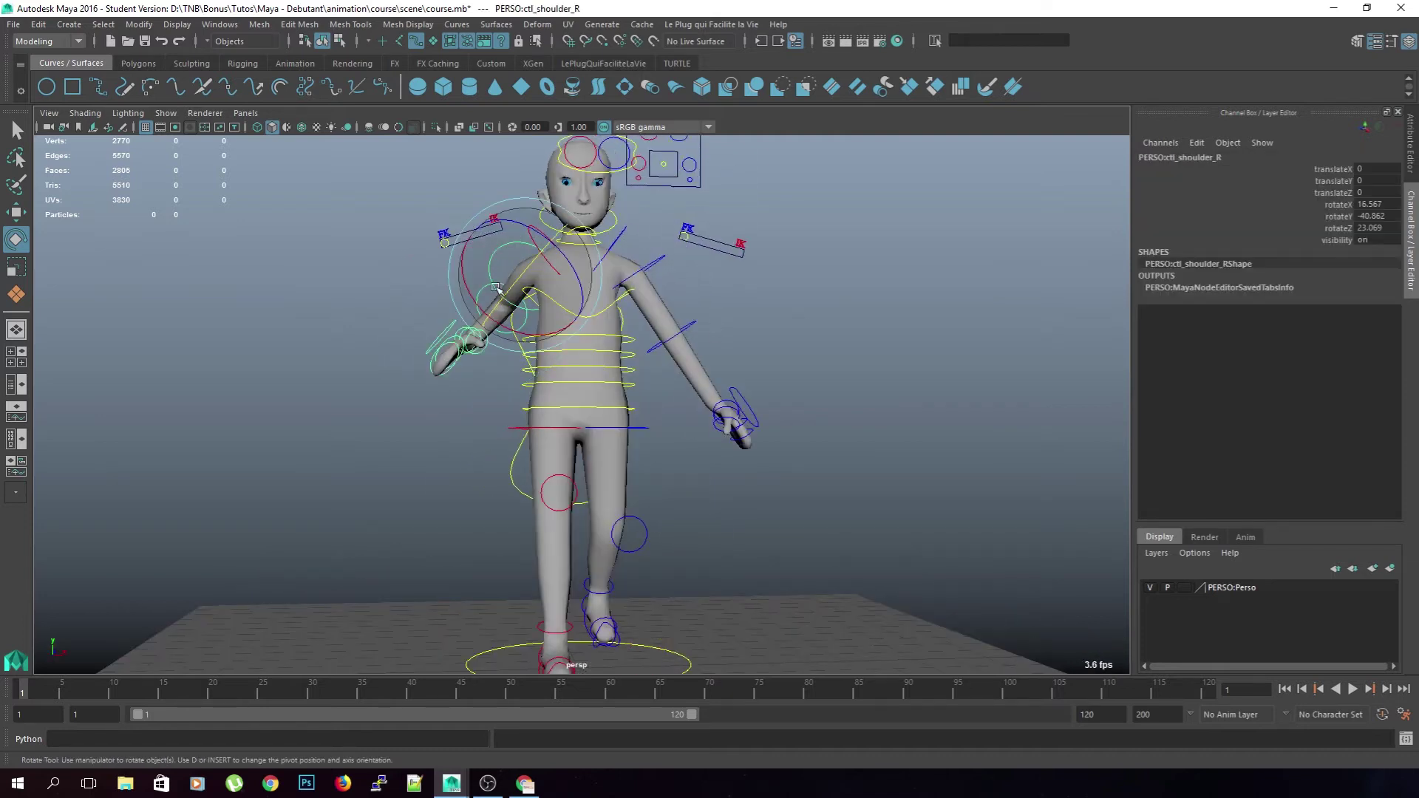
pyautogui.moveTo(503, 319); pyautogui.dragTo(527, 338)
pyautogui.moveTo(558, 257); pyautogui.dragTo(538, 243)
pyautogui.moveTo(524, 328); pyautogui.dragTo(560, 325)
pyautogui.click(550, 243)
pyautogui.moveTo(553, 236); pyautogui.dragTo(562, 239)
pyautogui.moveTo(558, 324); pyautogui.dragTo(549, 326)
pyautogui.keyDown('alt'); pyautogui.moveTo(453, 341); pyautogui.dragTo(549, 352); pyautogui.keyUp('alt')
# Rotate the left shoulder control to about -67 degrees in Z and swing the arm slightly forward
pyautogui.click(803, 368)
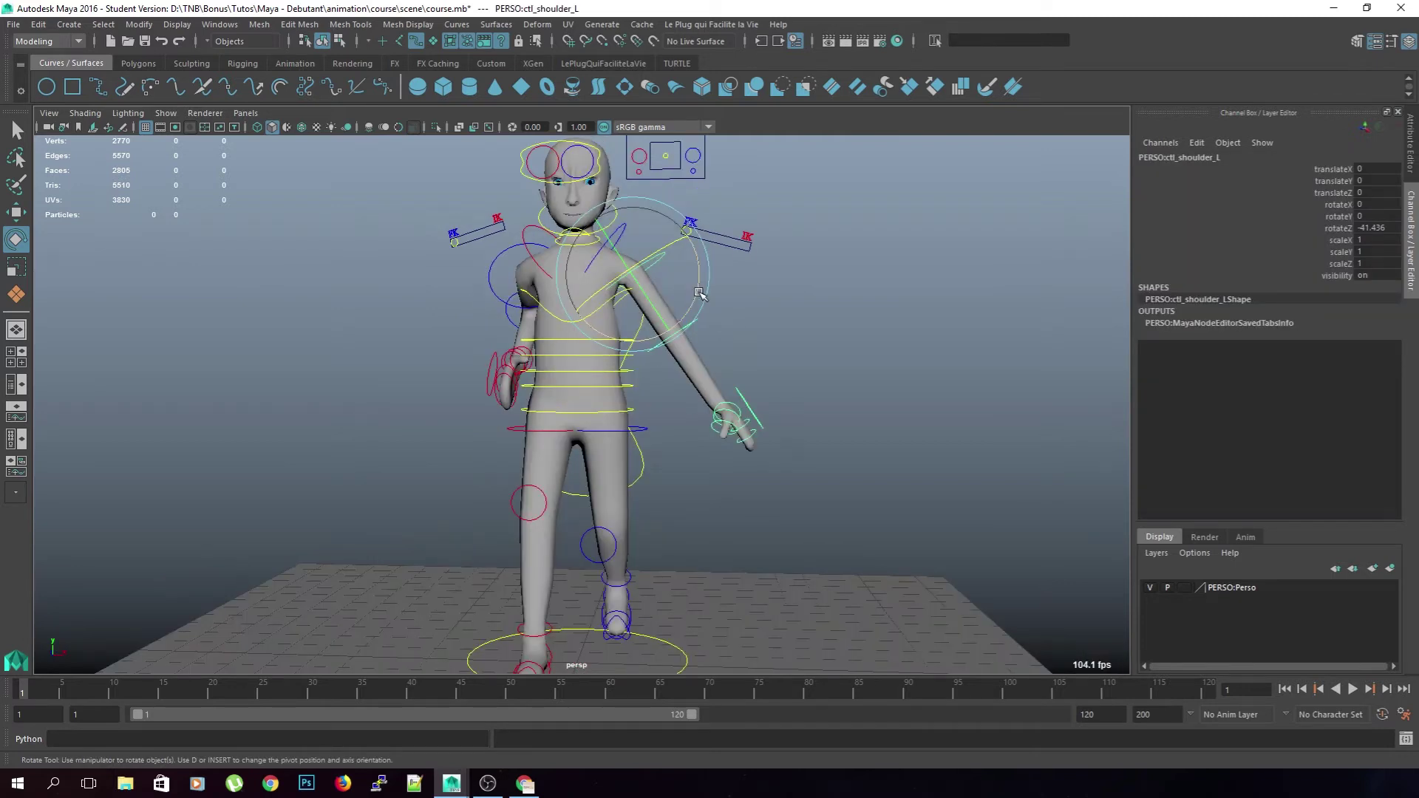
pyautogui.moveTo(698, 275); pyautogui.dragTo(683, 320)
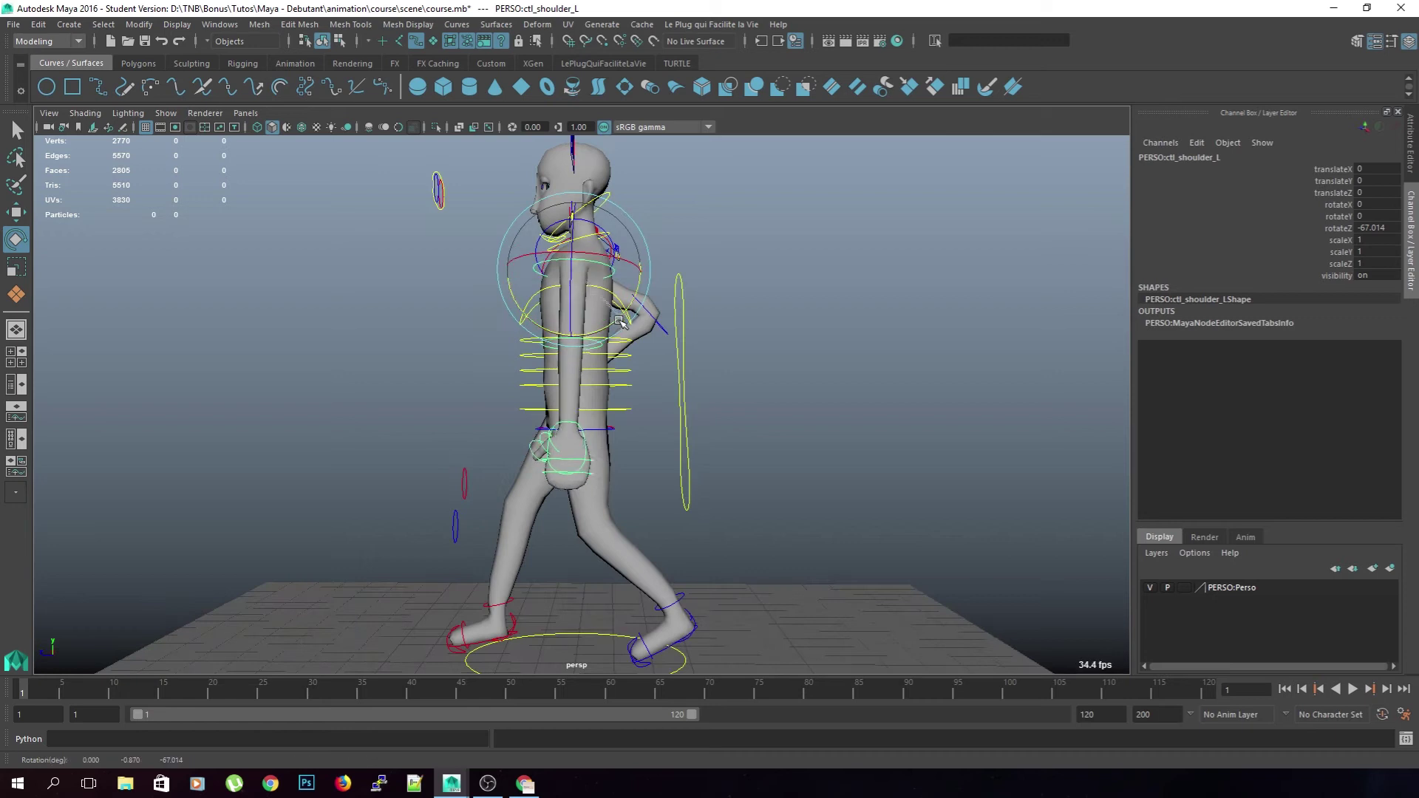
pyautogui.click(759, 448)
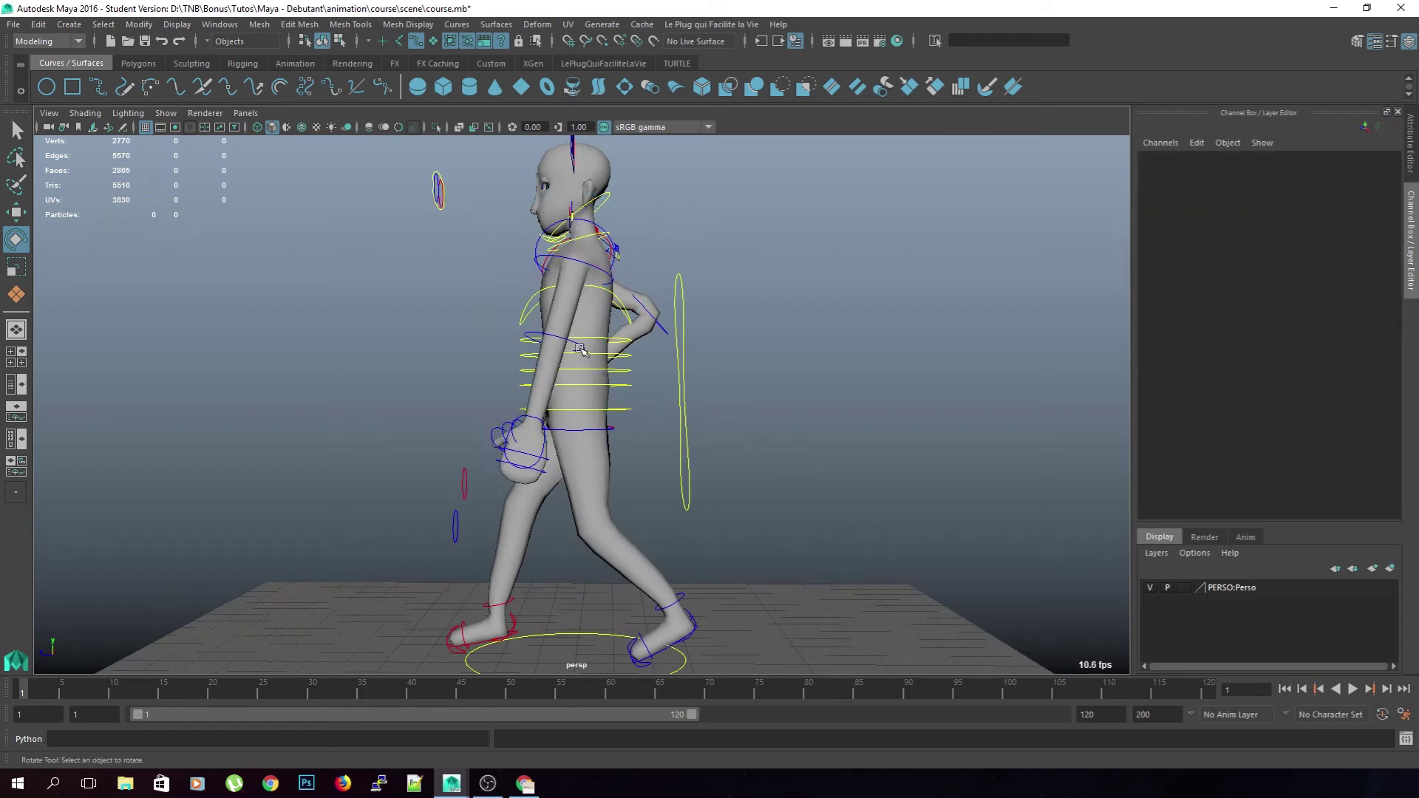
# Bend the left FK elbow to about X -24.5, Y -129.9, Z 30.7 to raise the forearm in front of the chest
pyautogui.click(606, 392)
pyautogui.moveTo(605, 392); pyautogui.dragTo(471, 348)
pyautogui.keyDown('alt'); pyautogui.moveTo(811, 397); pyautogui.dragTo(1006, 401); pyautogui.keyUp('alt')
pyautogui.moveTo(678, 298); pyautogui.dragTo(658, 298)
pyautogui.click(742, 313)
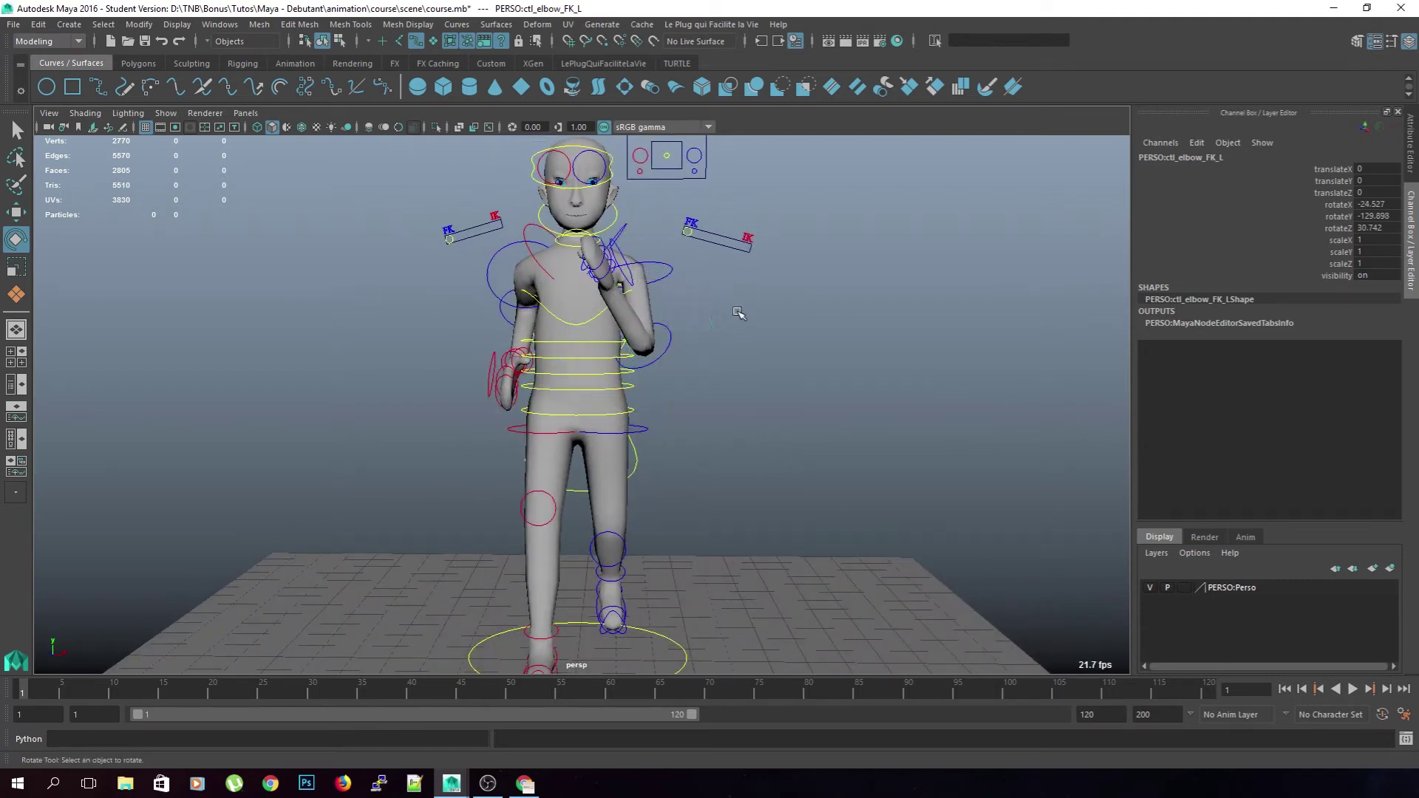
# Rotate the left hand control to about X -20.8, Y -5.7, Z -6.2, and turn the right hand inward
pyautogui.click(630, 285)
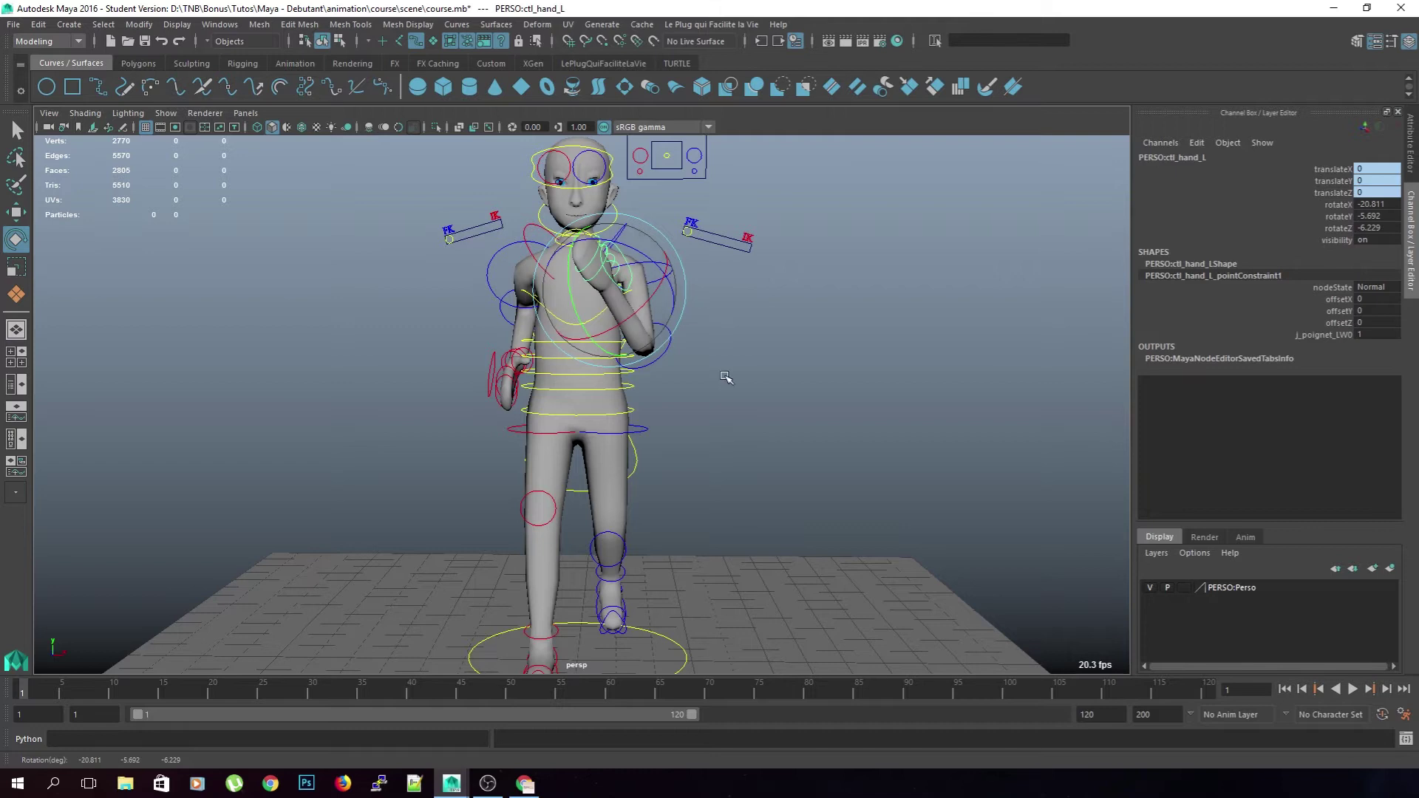
pyautogui.click(754, 405)
pyautogui.keyDown('alt'); pyautogui.moveTo(738, 418); pyautogui.dragTo(678, 373, button='middle'); pyautogui.keyUp('alt')
pyautogui.moveTo(677, 396)
pyautogui.keyDown('alt'); pyautogui.mouseDown()
pyautogui.moveTo(725, 396)
pyautogui.moveTo(677, 393)
pyautogui.mouseUp(); pyautogui.keyUp('alt')
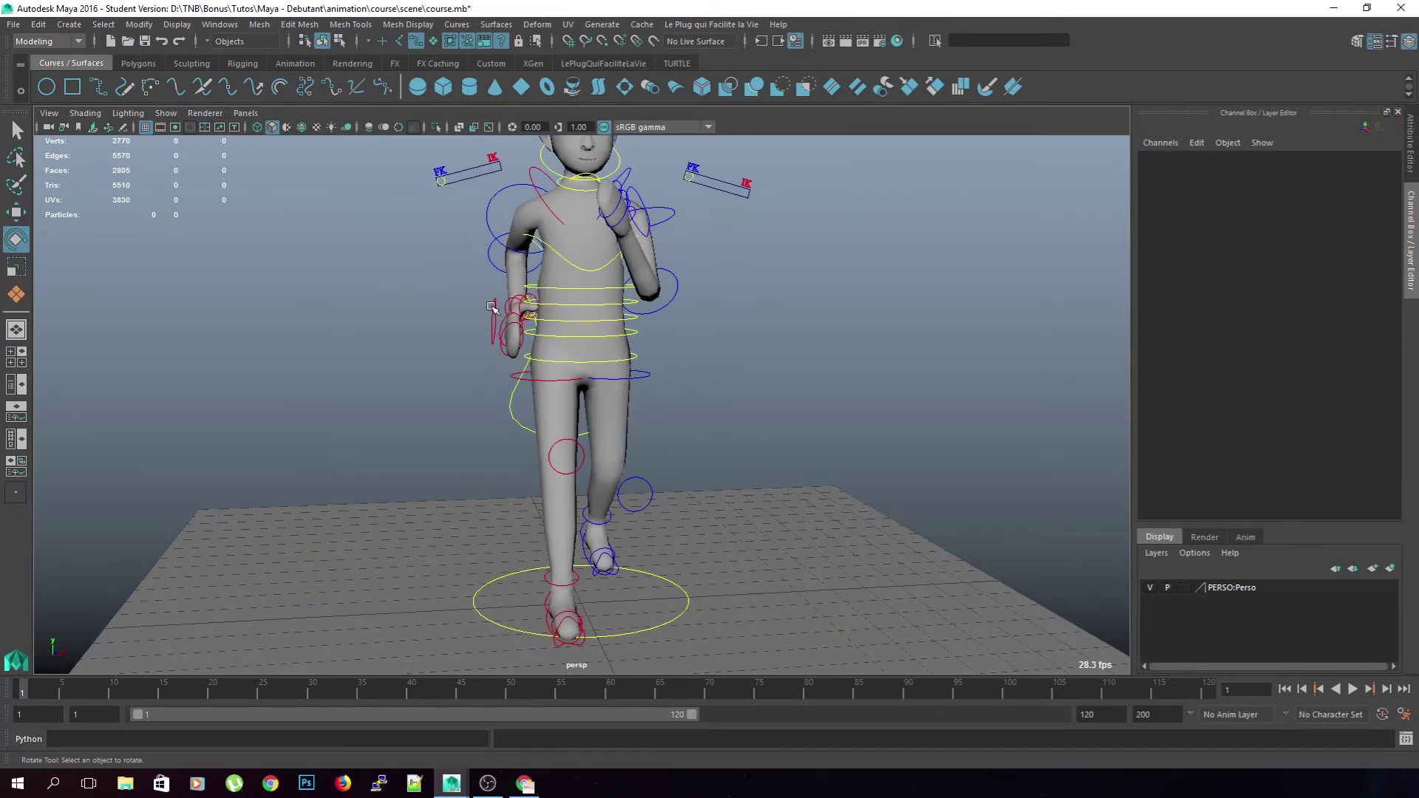
pyautogui.click(501, 330)
pyautogui.click(671, 411)
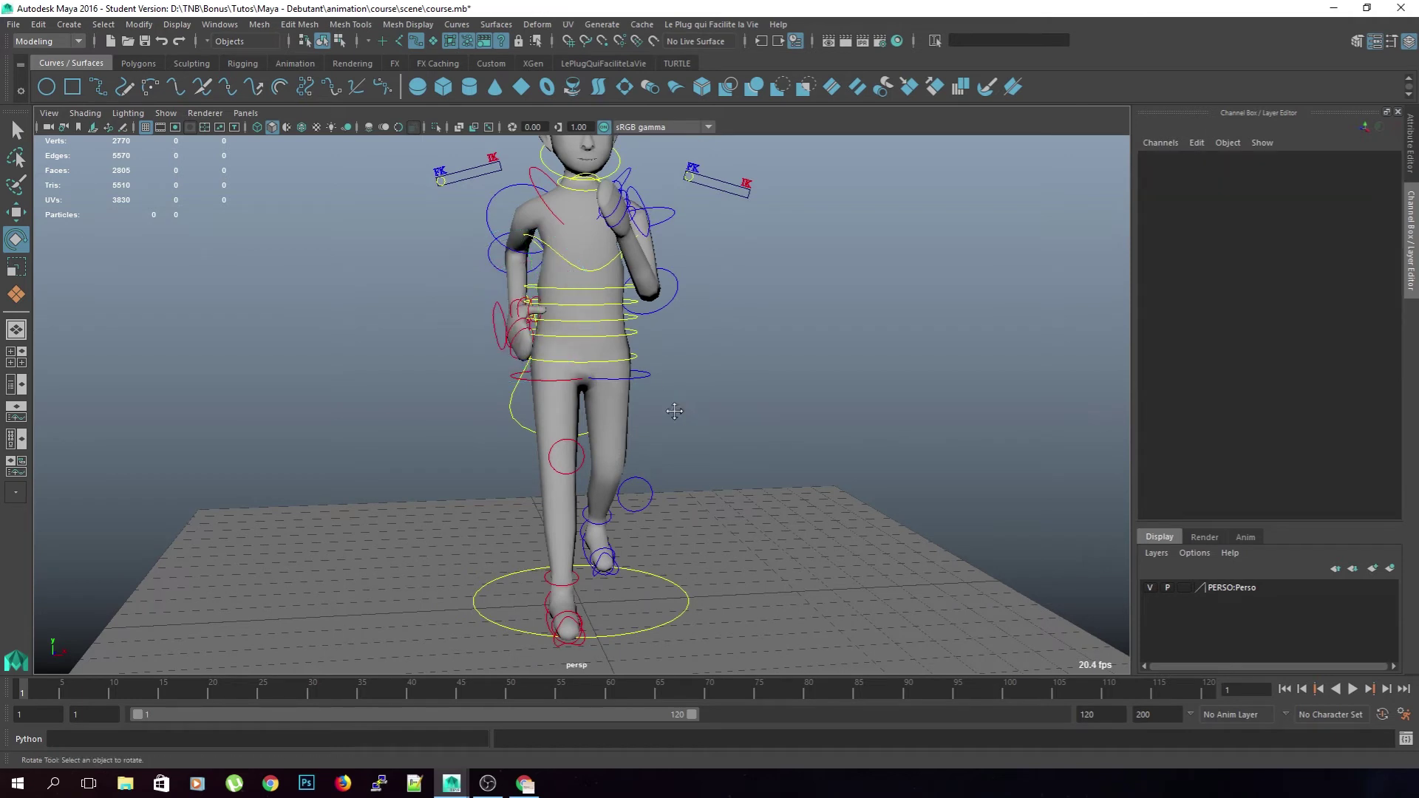
# Tilt the pelvis control ctl_pelvis about -7.3 degrees in Z
pyautogui.keyDown('alt'); pyautogui.moveTo(672, 411); pyautogui.dragTo(661, 384); pyautogui.keyUp('alt')
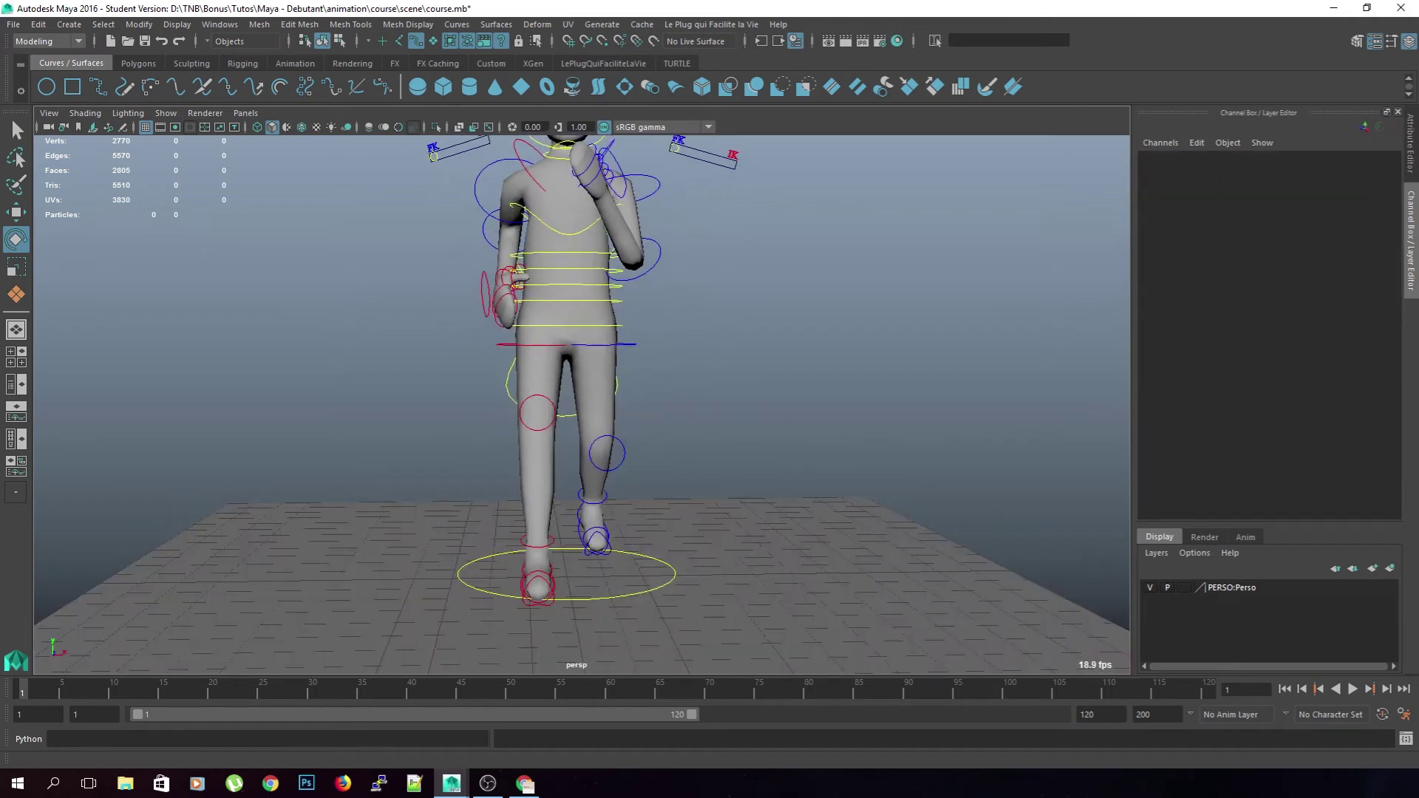
pyautogui.keyDown('alt'); pyautogui.moveTo(625, 384); pyautogui.dragTo(640, 391); pyautogui.keyUp('alt')
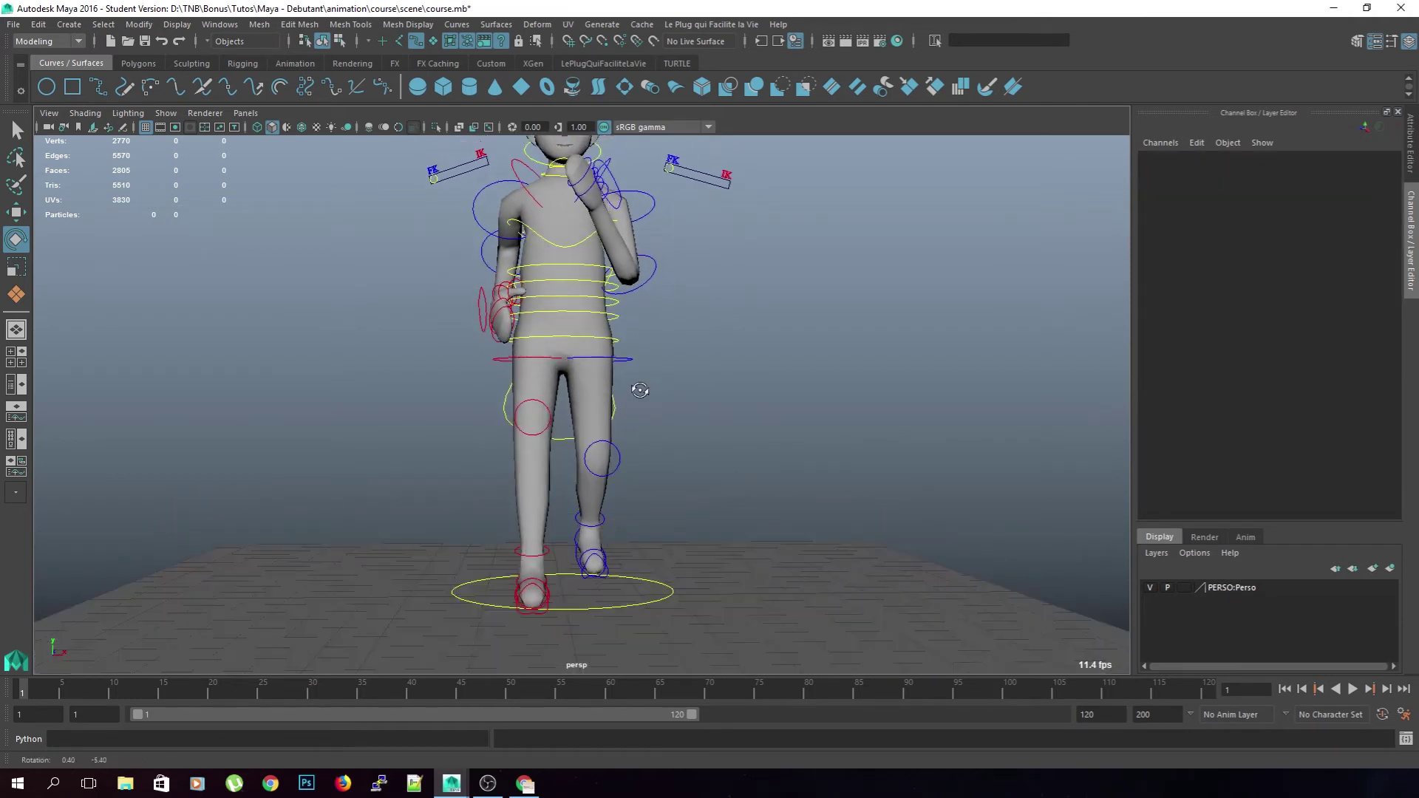
pyautogui.click(566, 359)
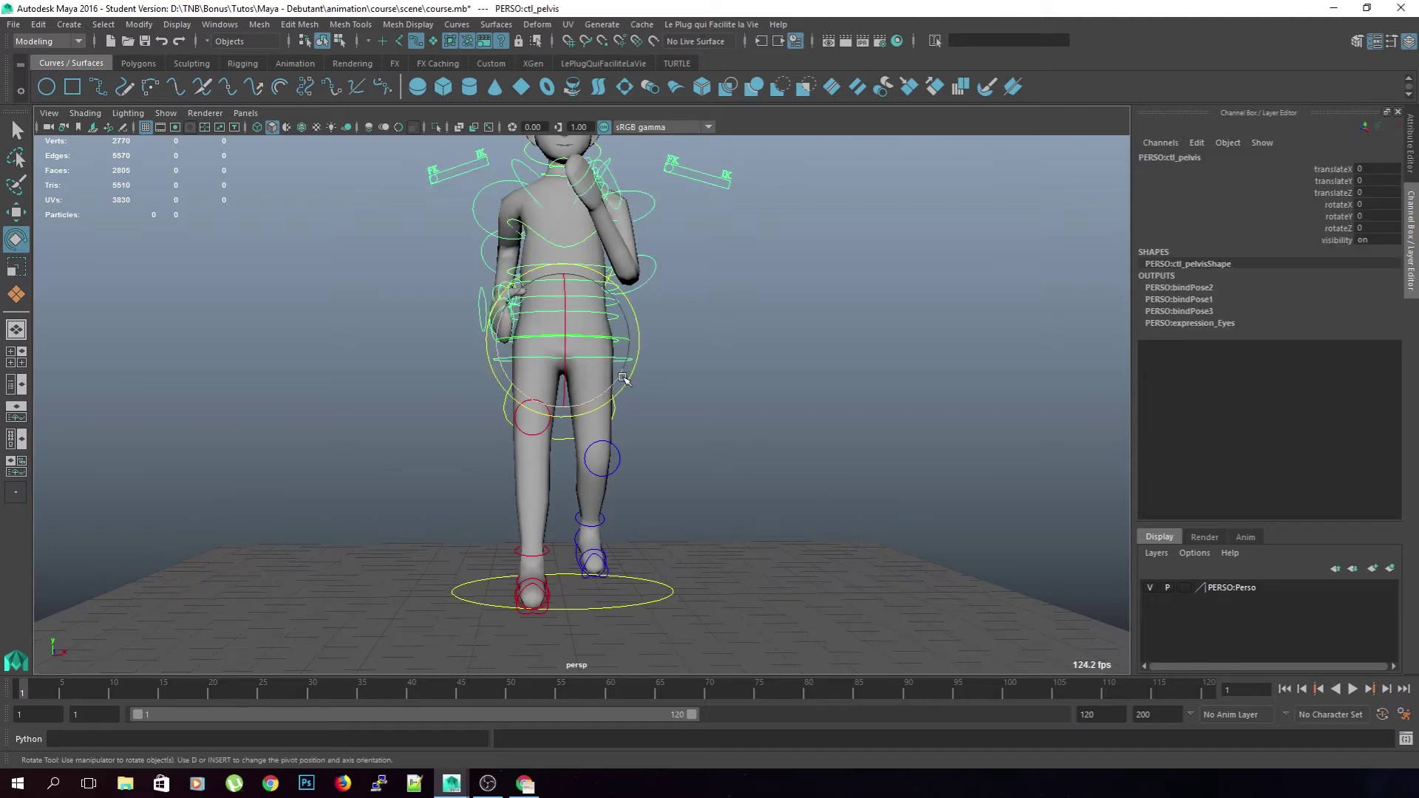
pyautogui.hotkey('ctrl', 'z')
pyautogui.click(614, 341)
pyautogui.moveTo(623, 369); pyautogui.dragTo(618, 377)
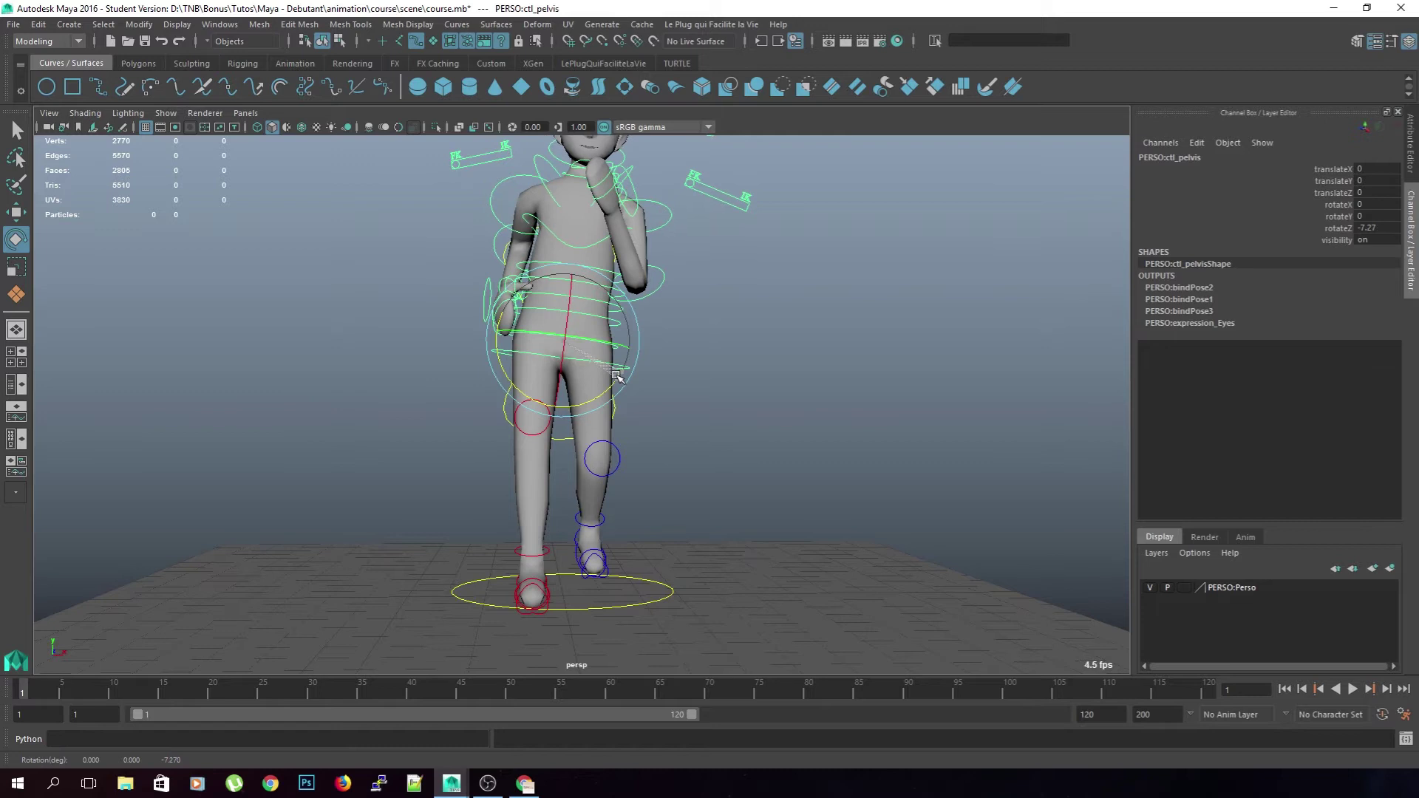
pyautogui.press('w')
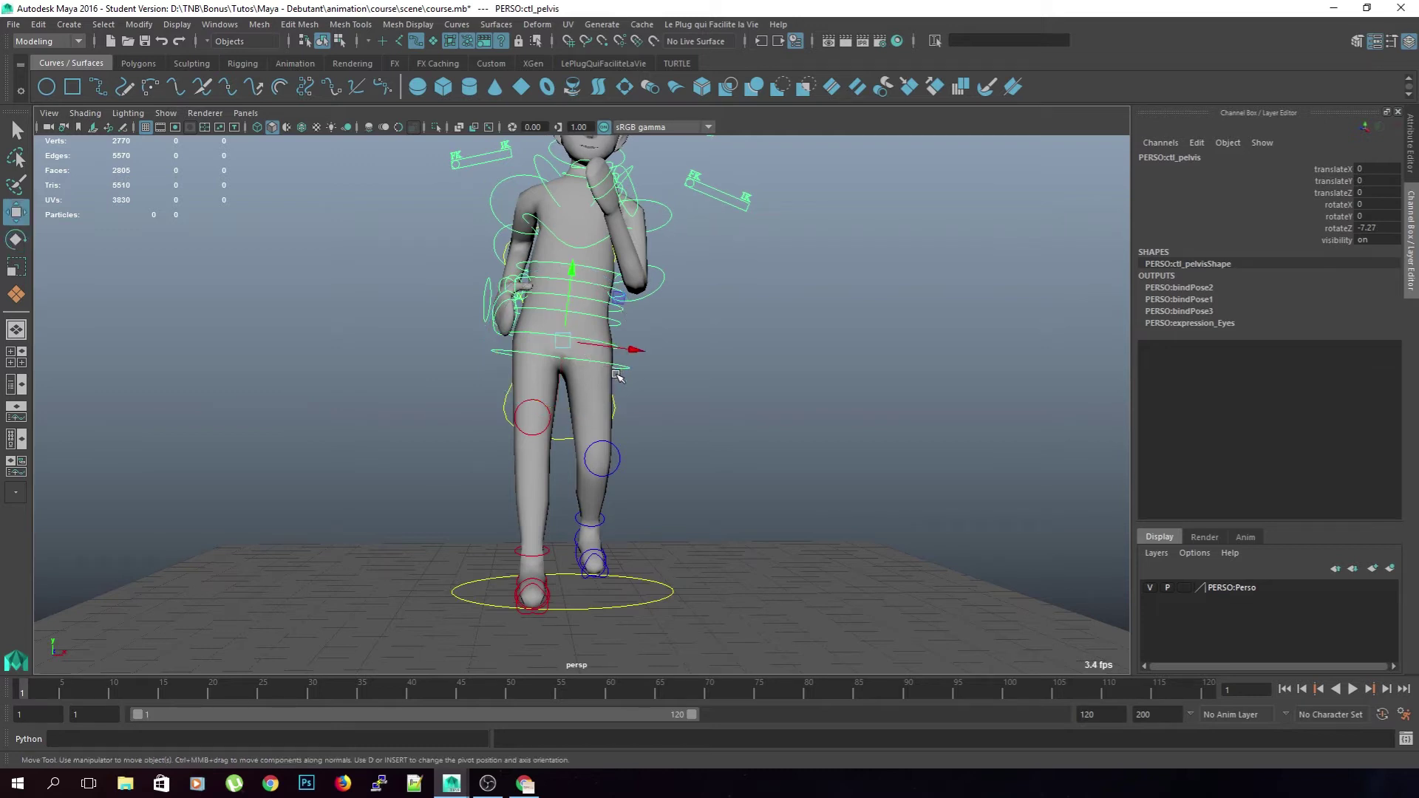
pyautogui.click(704, 373)
# Rotate the spine column controls and ctl_chest together about 1.9 degrees in Z to counter the pelvis tilt
pyautogui.keyDown('alt'); pyautogui.moveTo(705, 350); pyautogui.dragTo(648, 364, button='middle'); pyautogui.keyUp('alt')
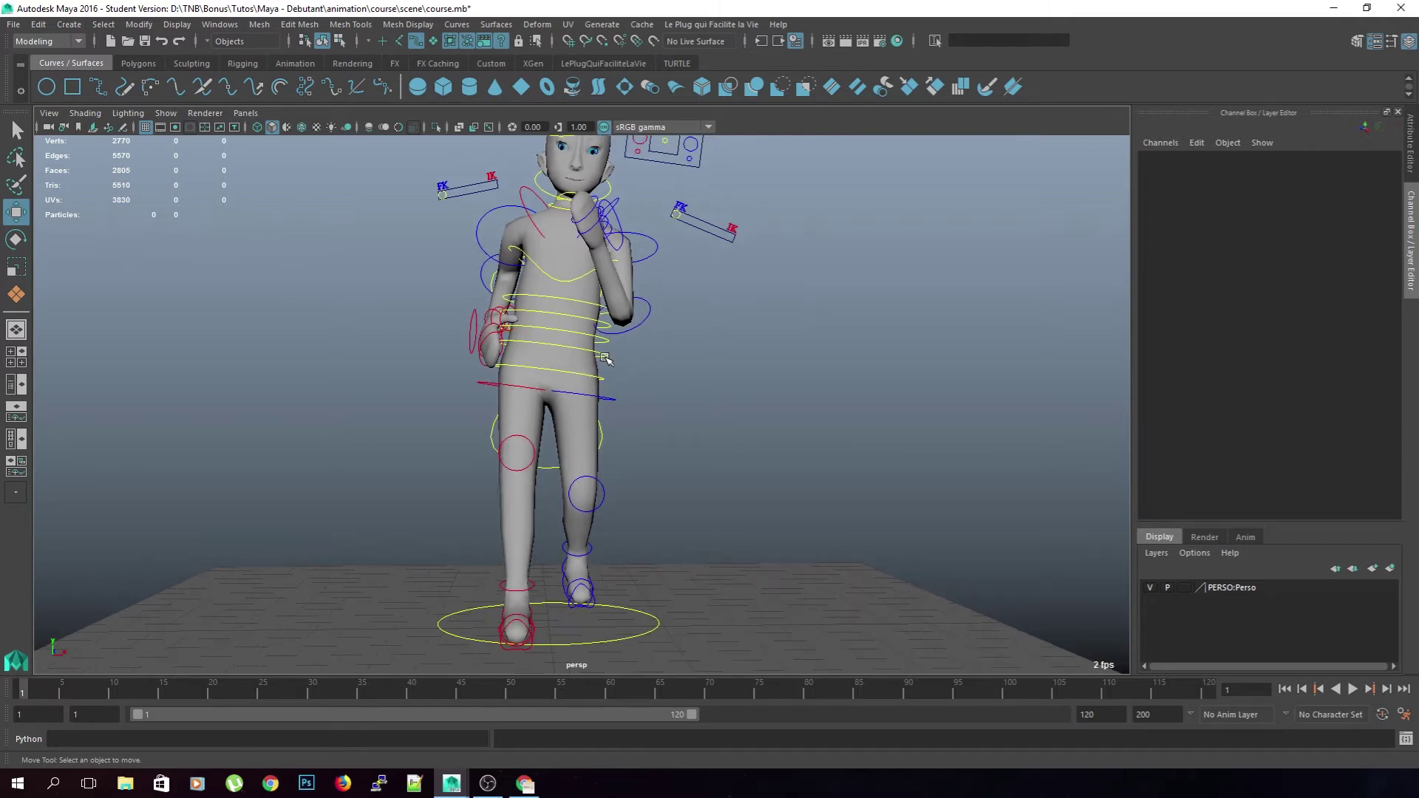
pyautogui.click(608, 348)
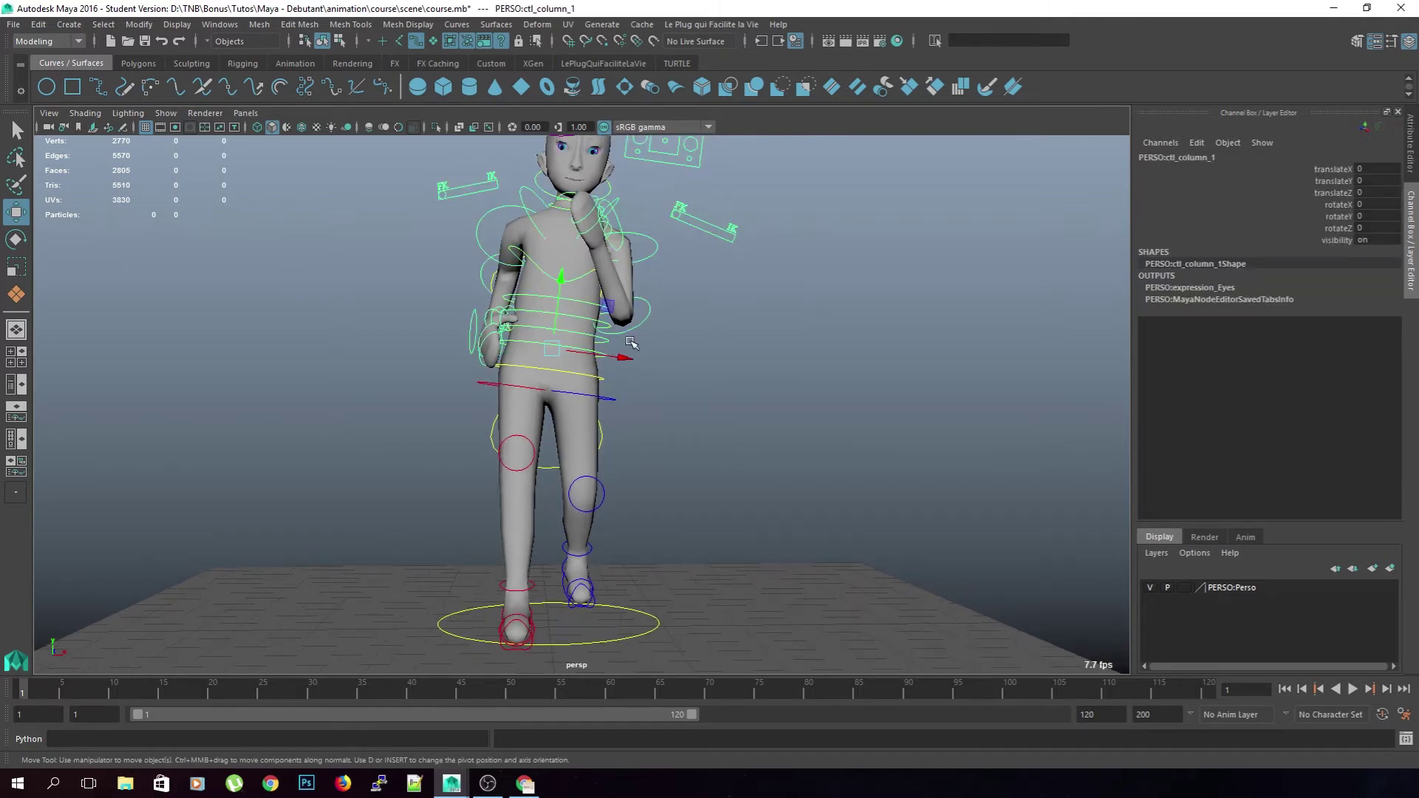
pyautogui.press('q')
pyautogui.click(549, 319)
pyautogui.click(556, 292)
pyautogui.click(556, 285)
pyautogui.press('e')
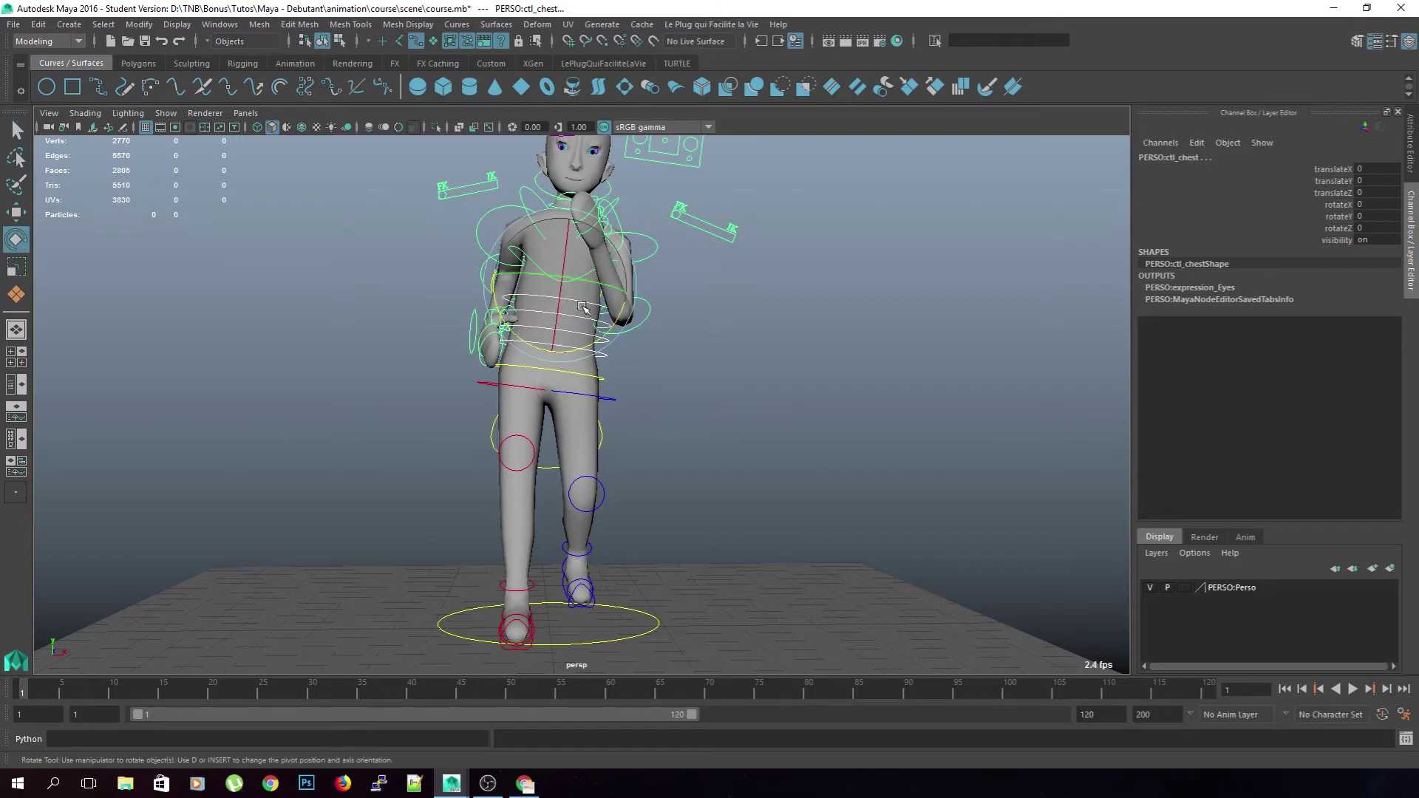
pyautogui.moveTo(611, 330); pyautogui.dragTo(612, 322)
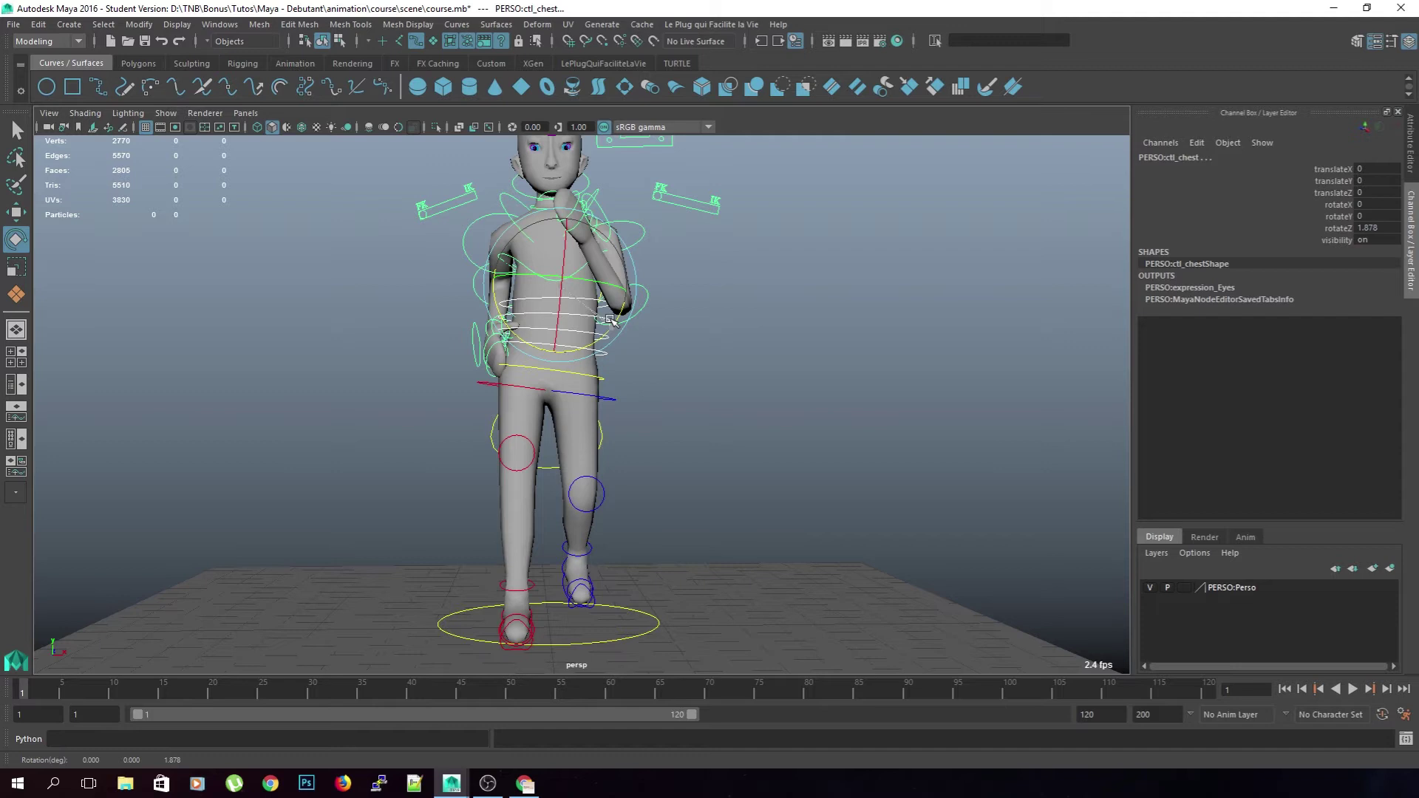
pyautogui.moveTo(612, 322); pyautogui.dragTo(613, 323)
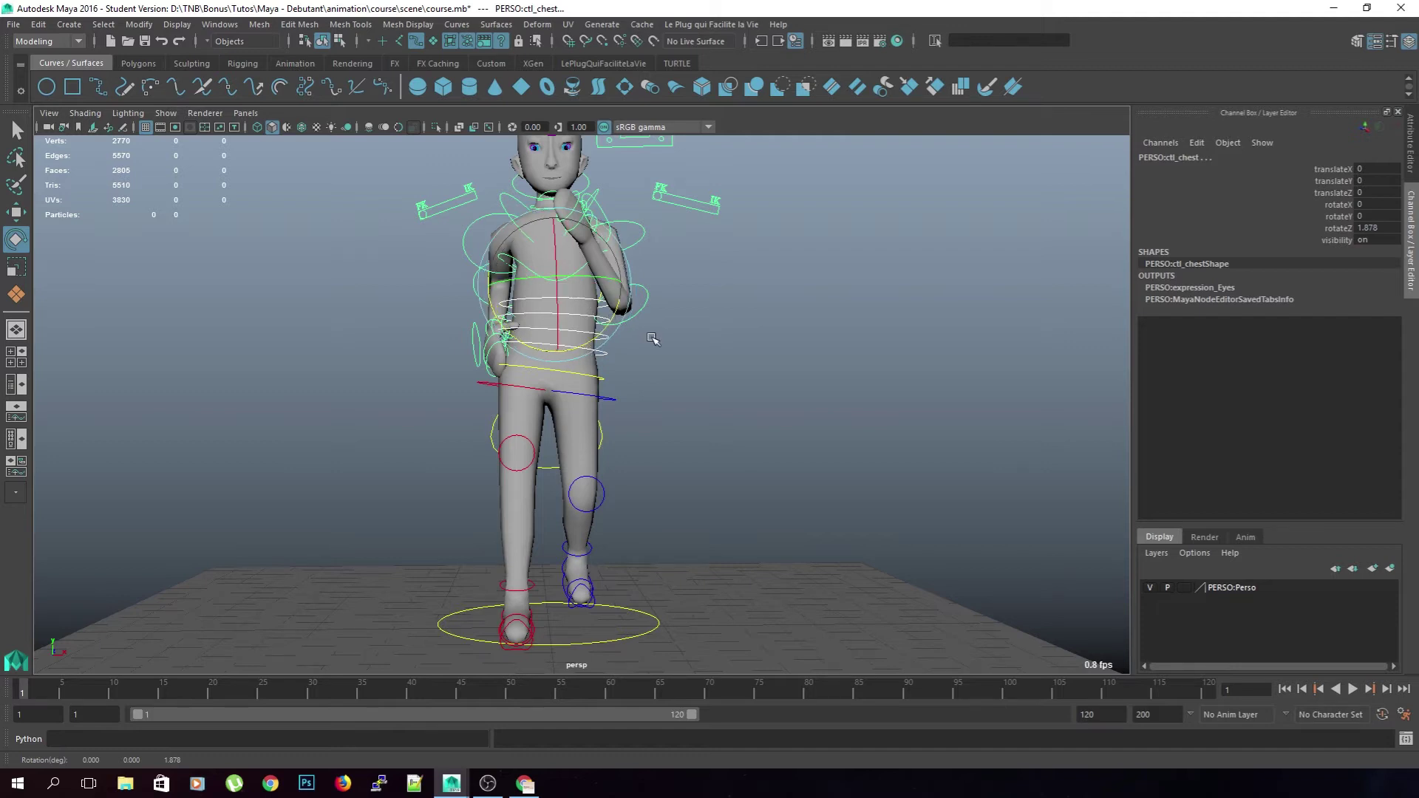
# Tilt the head control ctl_head about -5.1 degrees in Z
pyautogui.click(662, 340)
pyautogui.click(606, 221)
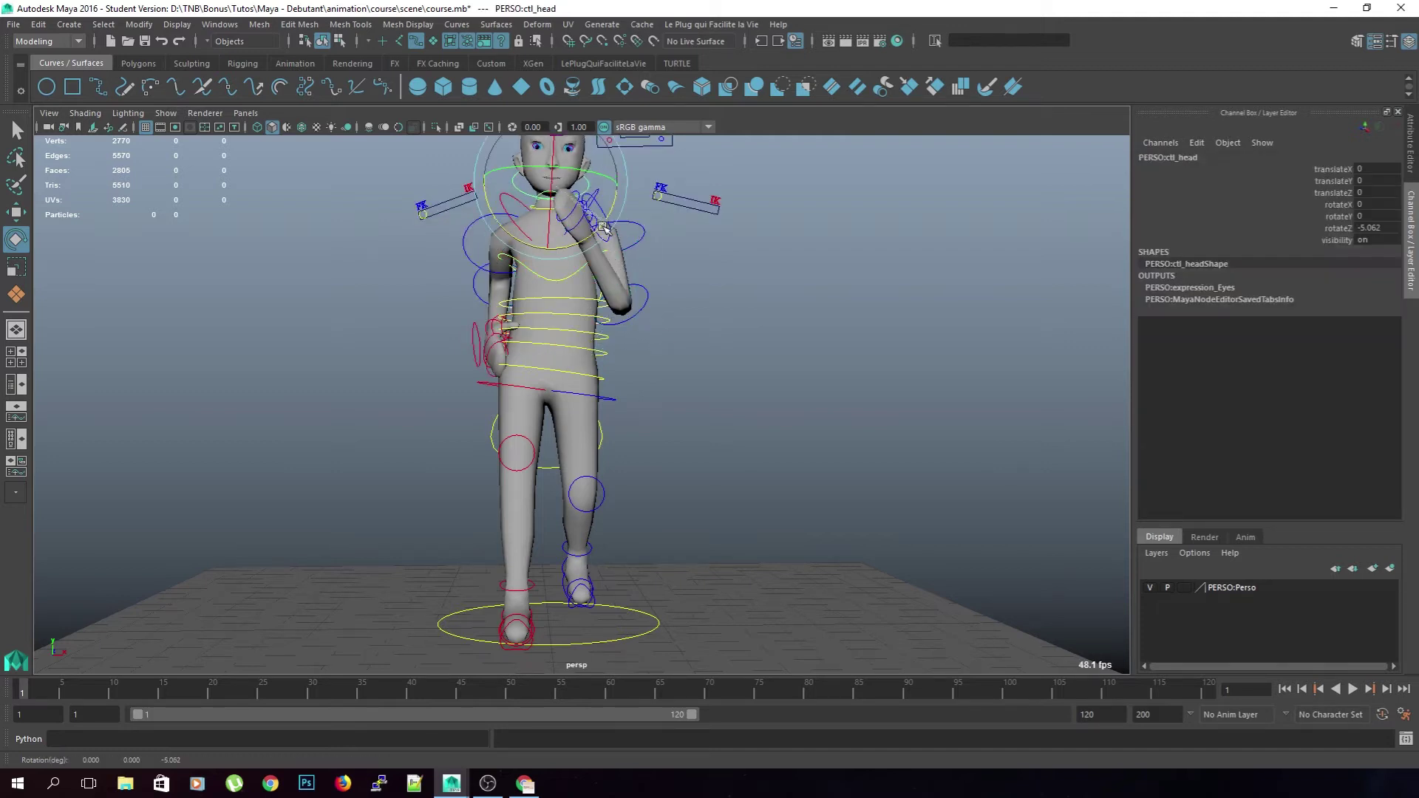
pyautogui.click(419, 310)
# Select all of the character's rig controls and set a key for the first pose at frame 1
pyautogui.keyDown('alt'); pyautogui.moveTo(418, 311); pyautogui.dragTo(562, 360); pyautogui.keyUp('alt')
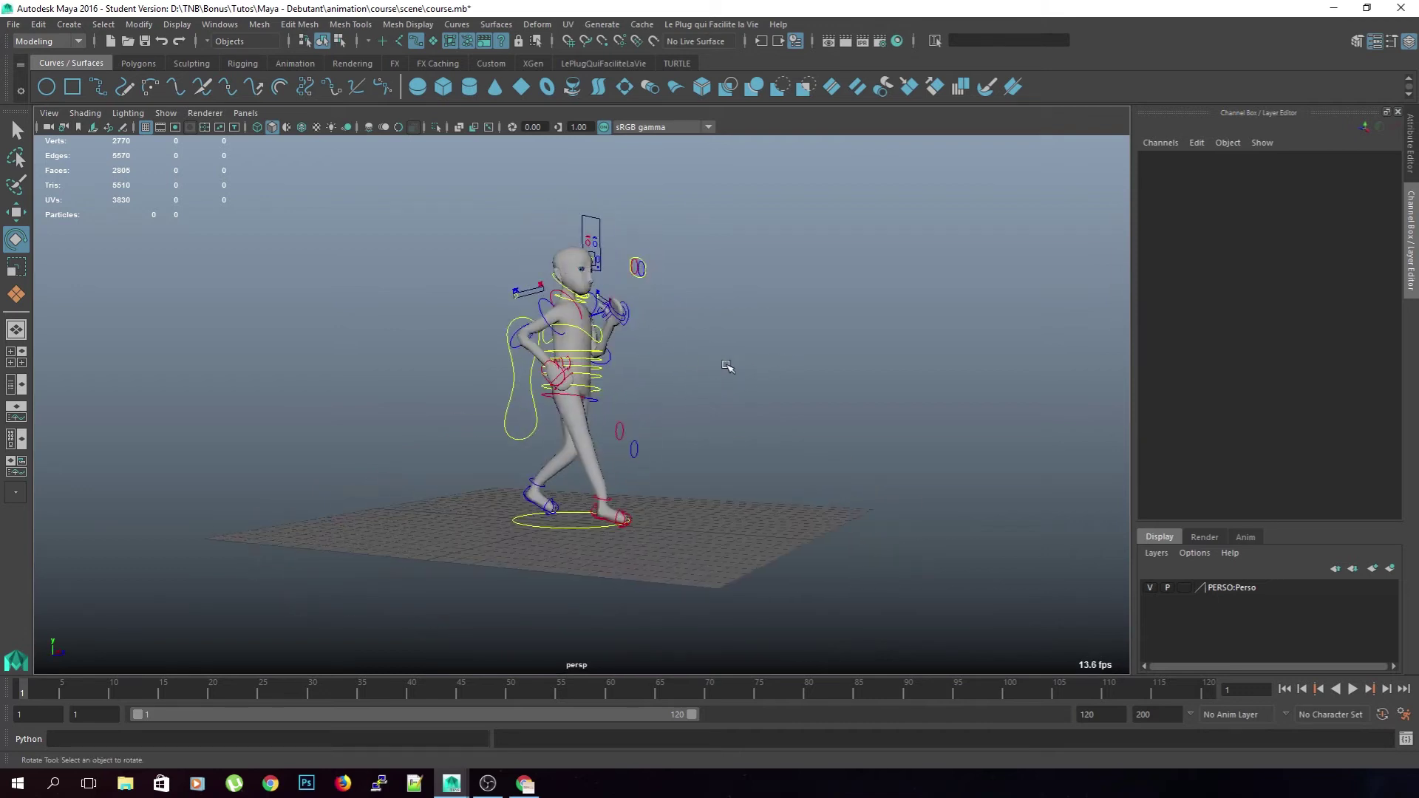
pyautogui.moveTo(849, 195); pyautogui.dragTo(373, 600)
pyautogui.keyDown('alt'); pyautogui.moveTo(814, 456); pyautogui.dragTo(781, 418); pyautogui.keyUp('alt')
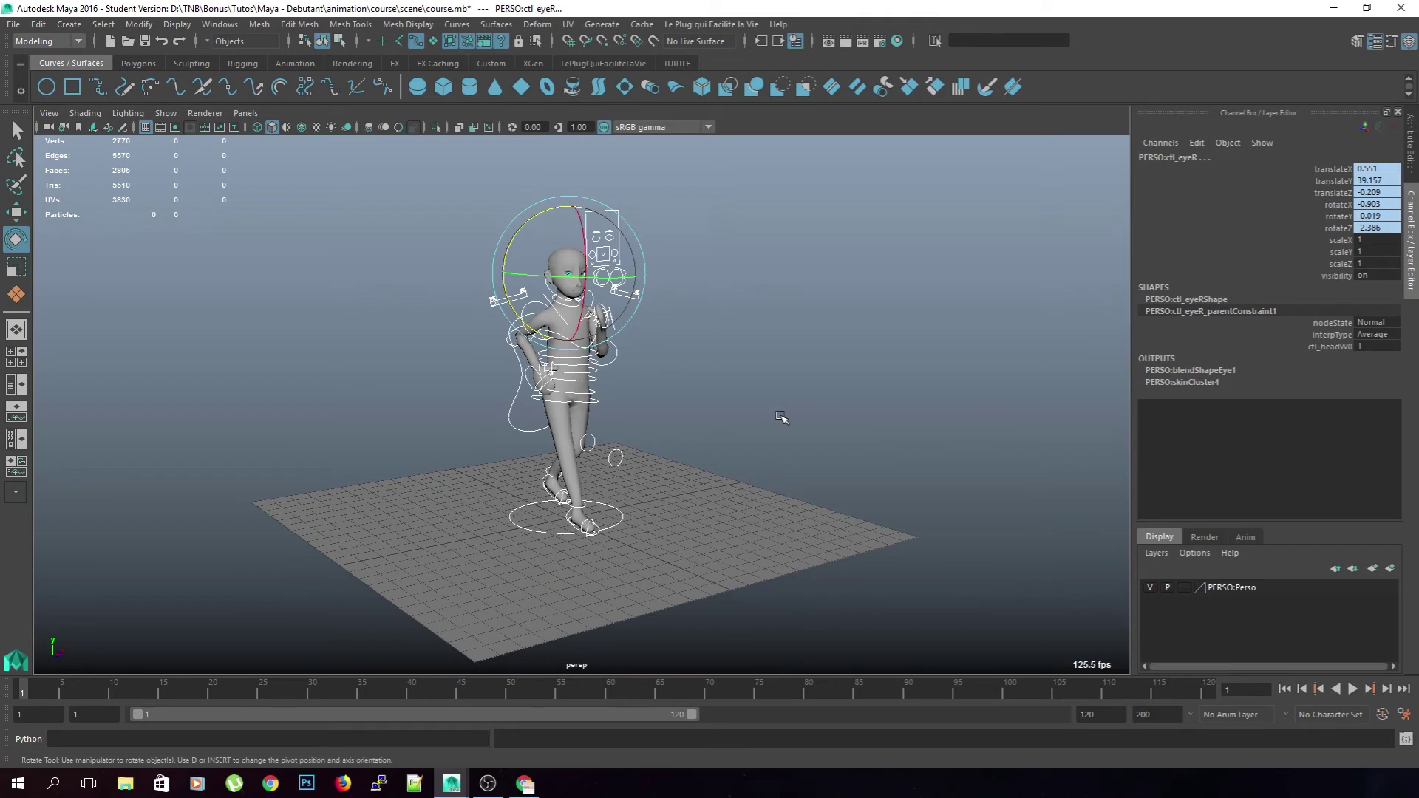
pyautogui.press('s')
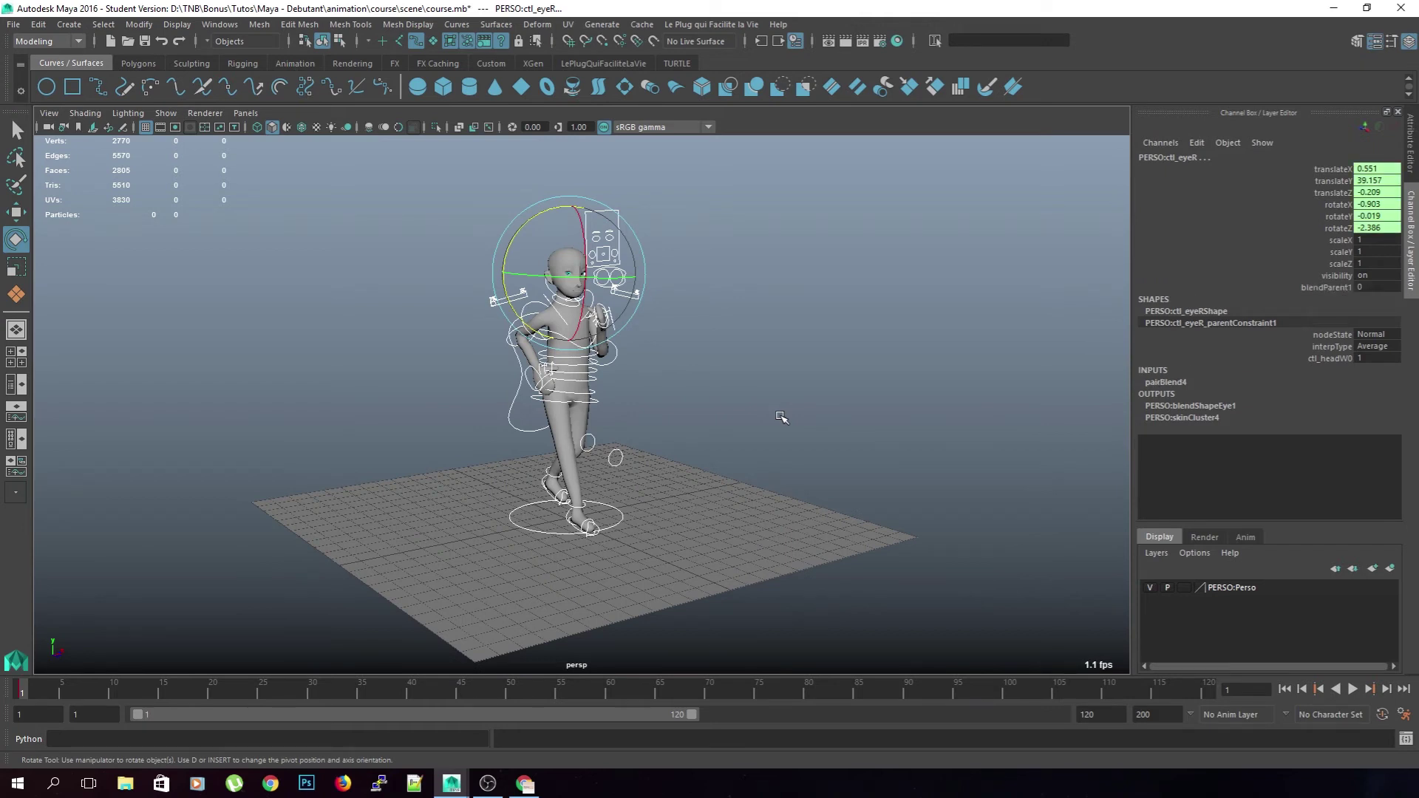
pyautogui.click(747, 433)
pyautogui.keyDown('alt'); pyautogui.moveTo(747, 434); pyautogui.dragTo(752, 433); pyautogui.keyUp('alt')
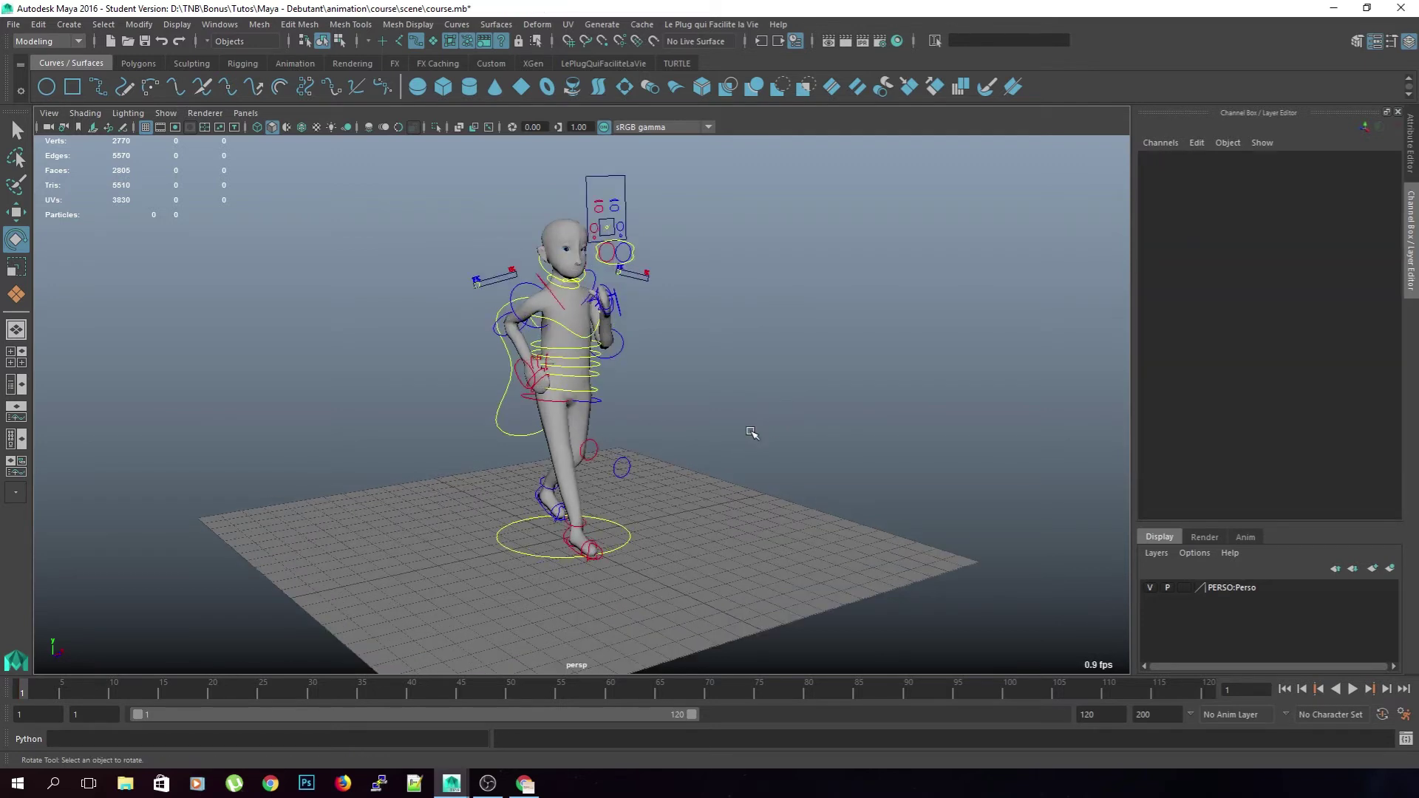
# Advance the timeline to frame 2 and check the keyed channels of the ctl_ALL control
pyautogui.press('Up')
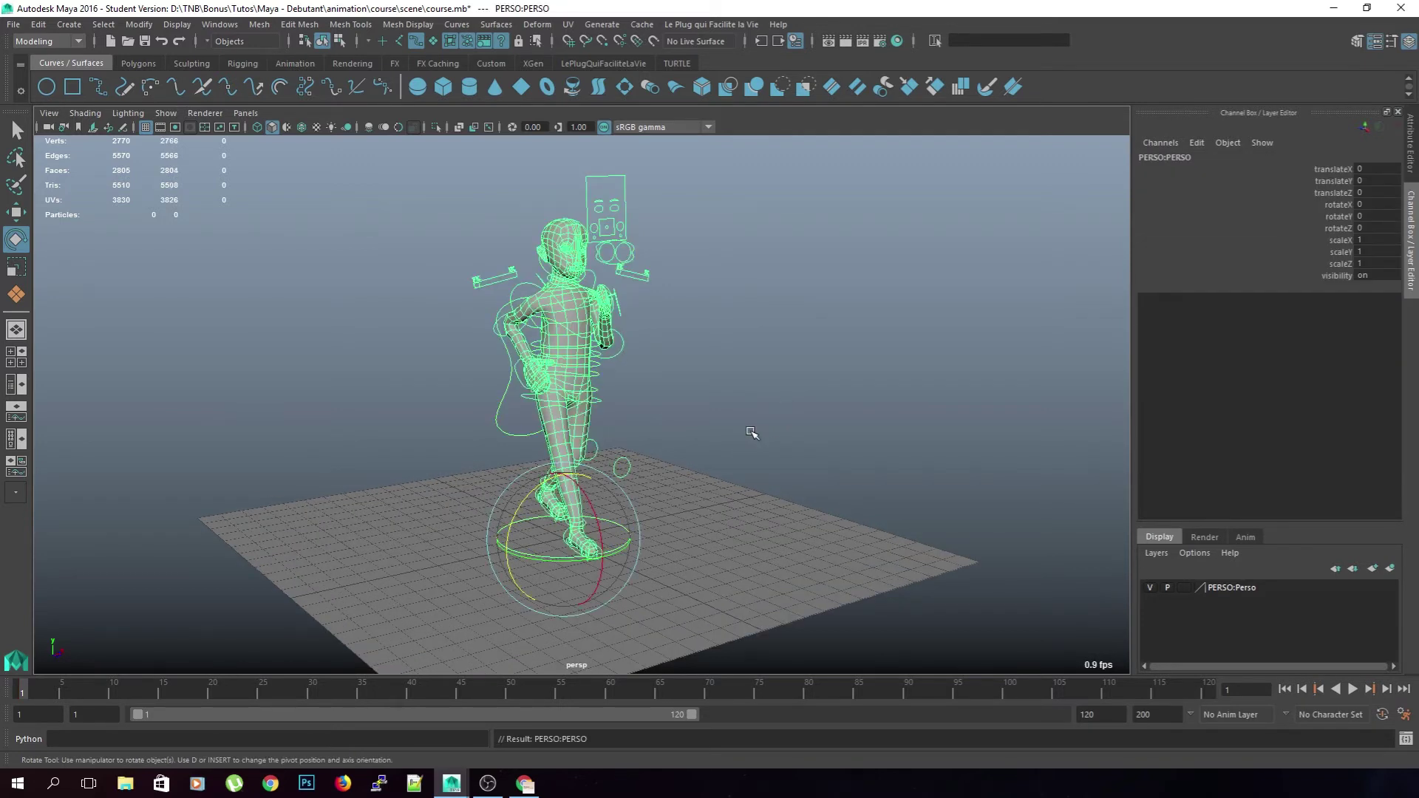
pyautogui.click(751, 433)
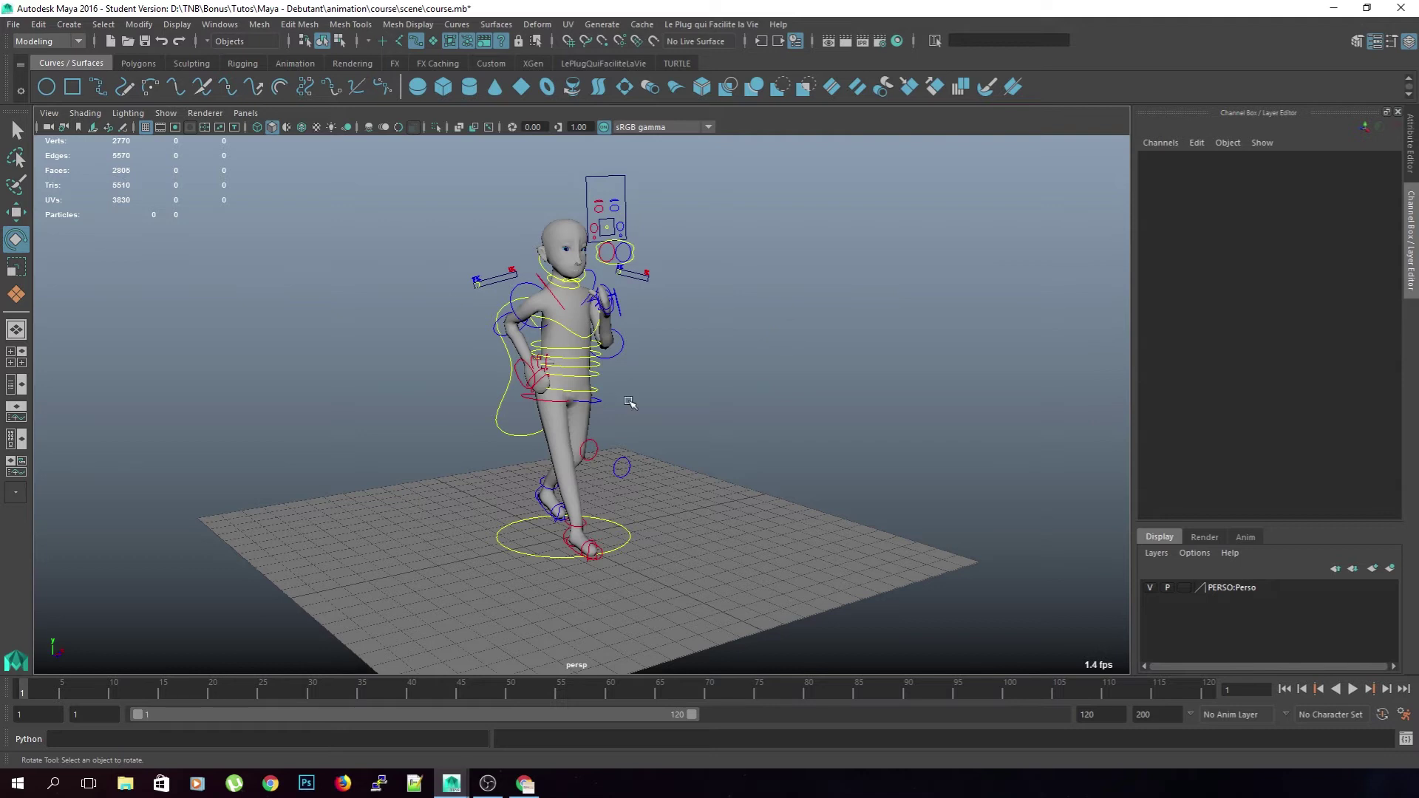
pyautogui.click(1385, 689)
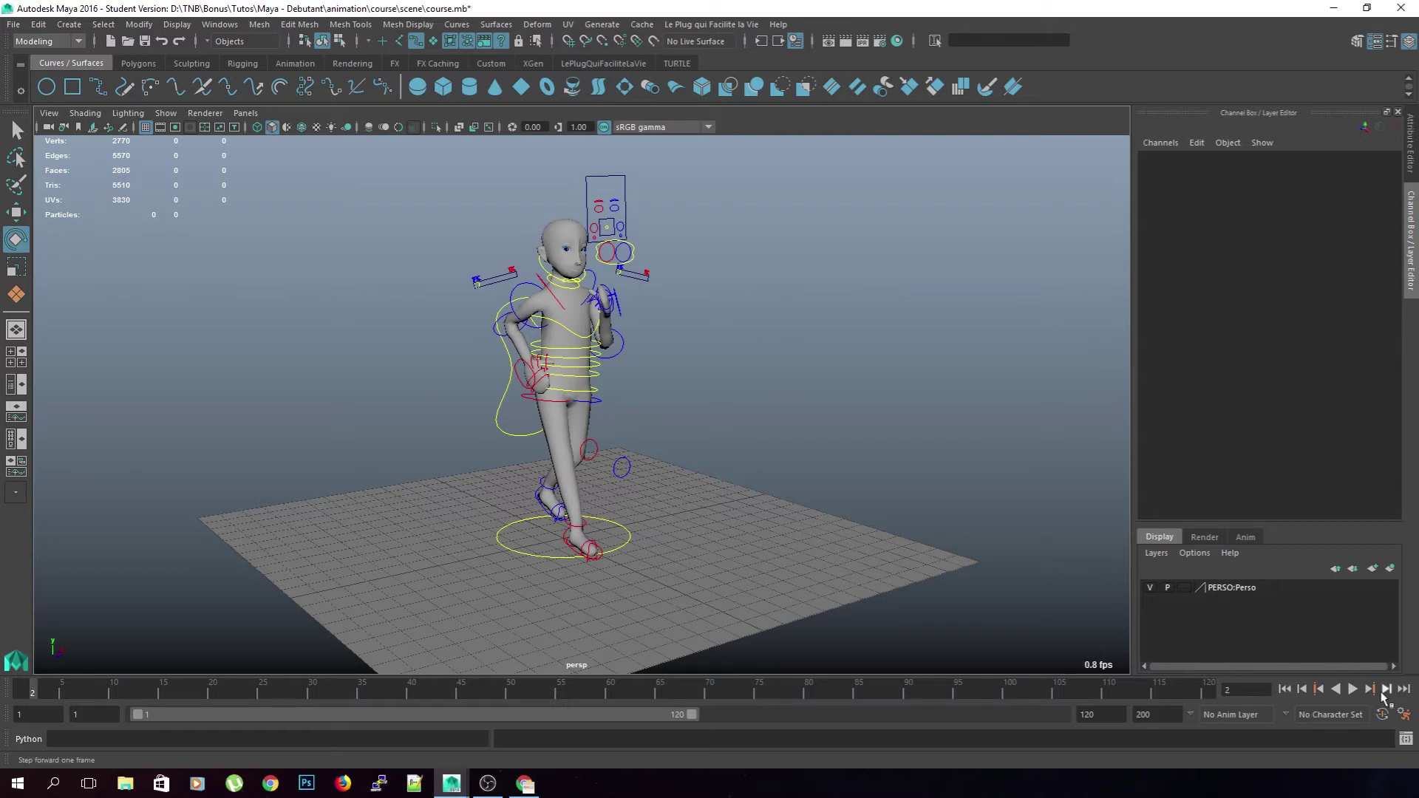
pyautogui.click(542, 556)
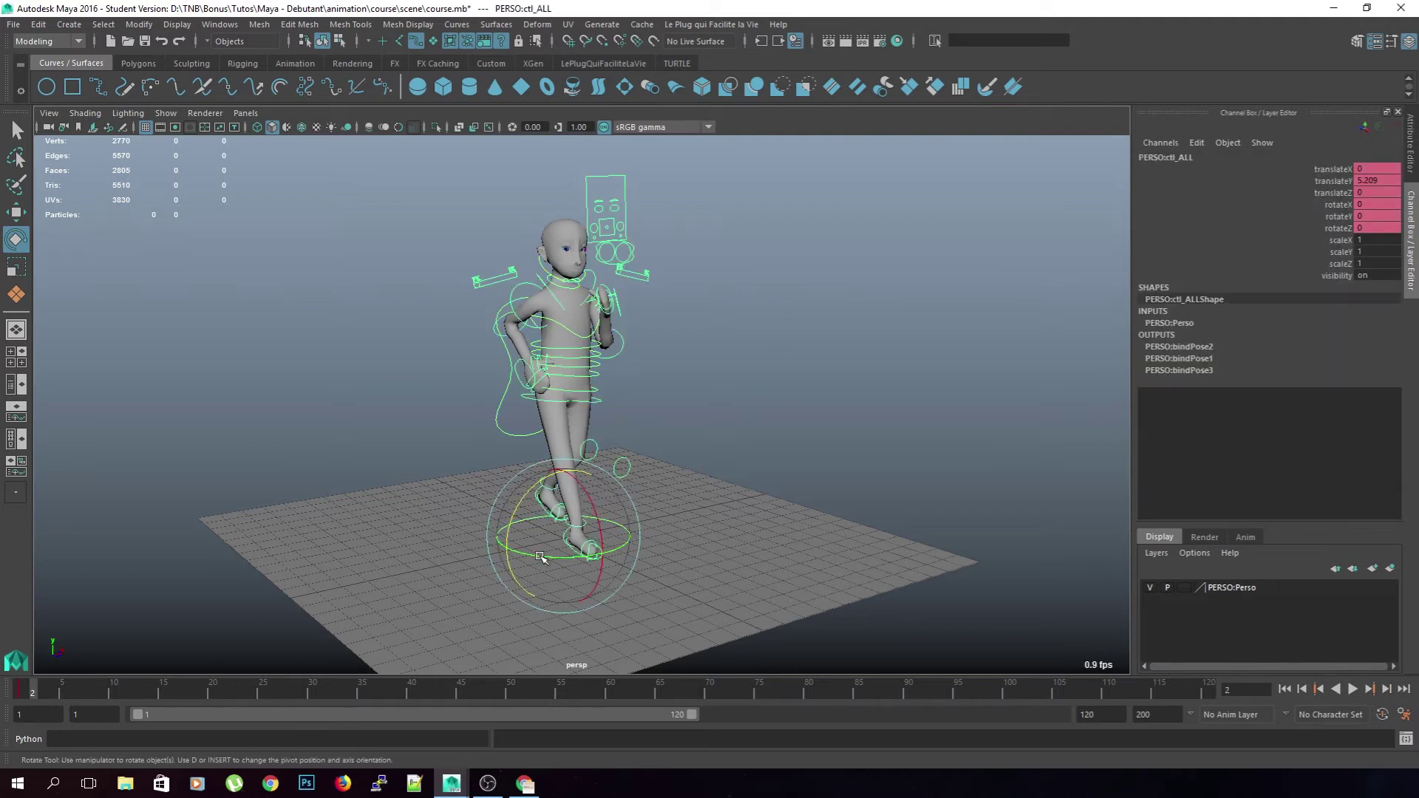
pyautogui.click(822, 420)
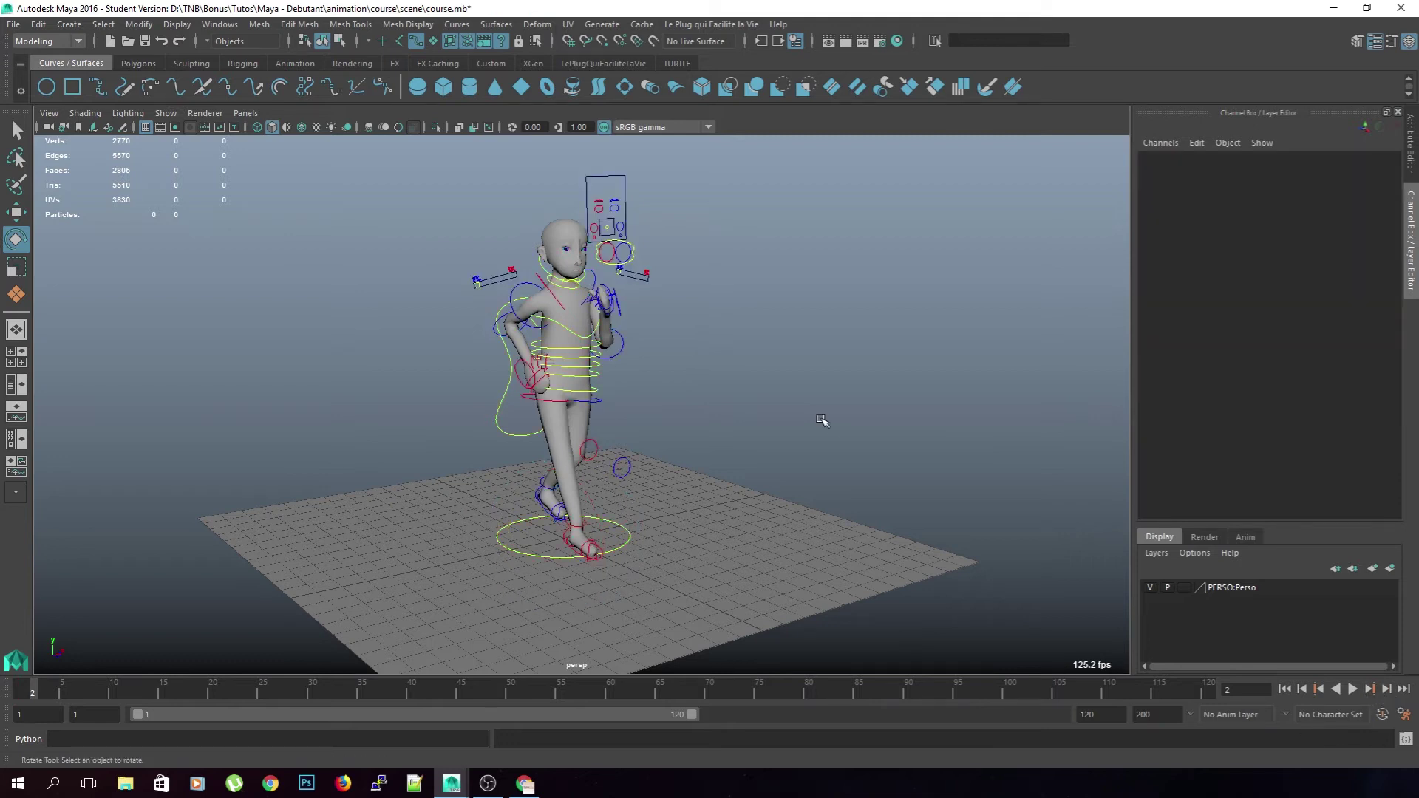
# Open the Hotkey Editor and search the application commands for "next"
pyautogui.click(217, 27)
pyautogui.moveTo(333, 121)
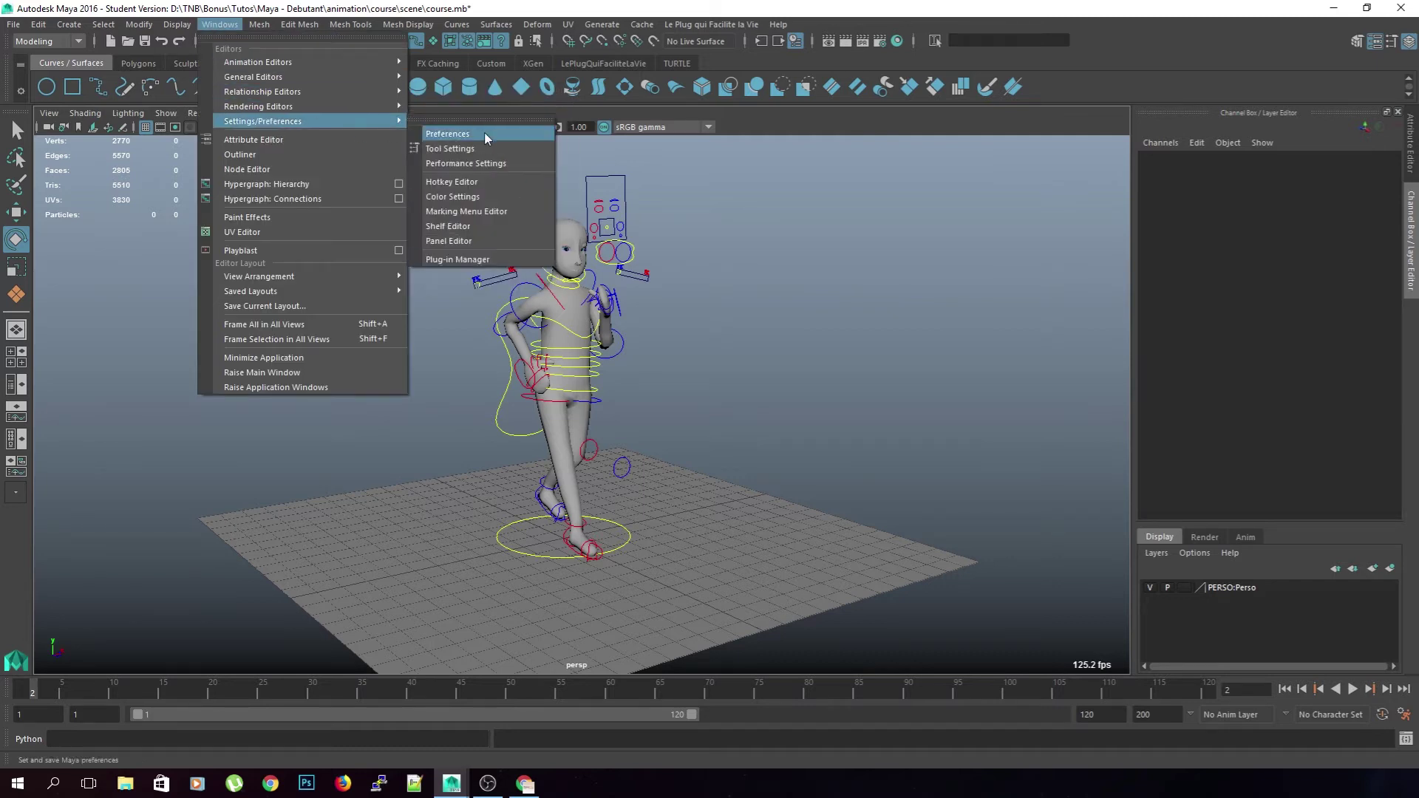
pyautogui.click(473, 182)
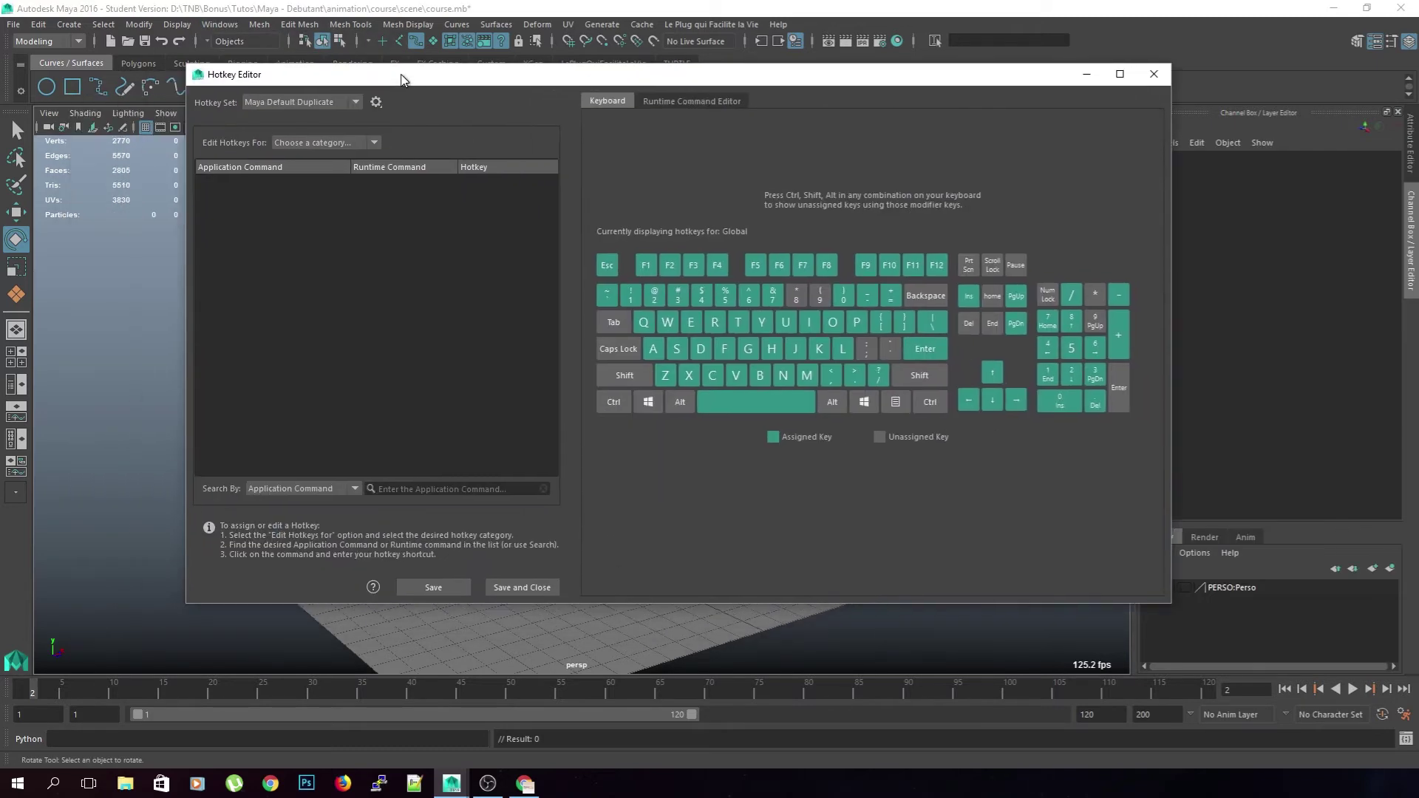
pyautogui.click(442, 488)
pyautogui.write('next')
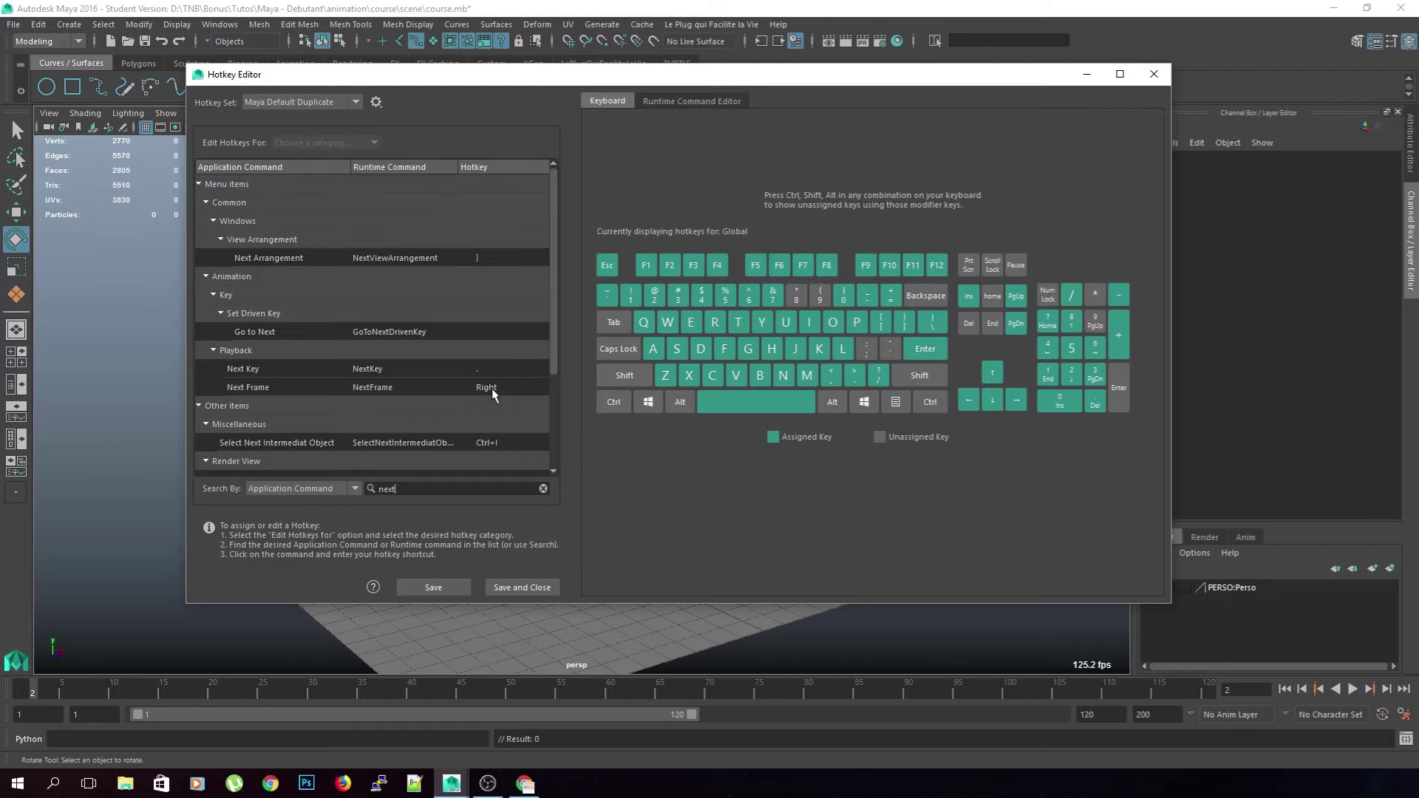
# Search the commands for "prev", assign the Left arrow to Prev Frame, and save and close the Hotkey Editor
pyautogui.press('BackSpace')
pyautogui.press('BackSpace')
pyautogui.press('BackSpace')
pyautogui.press('BackSpace')
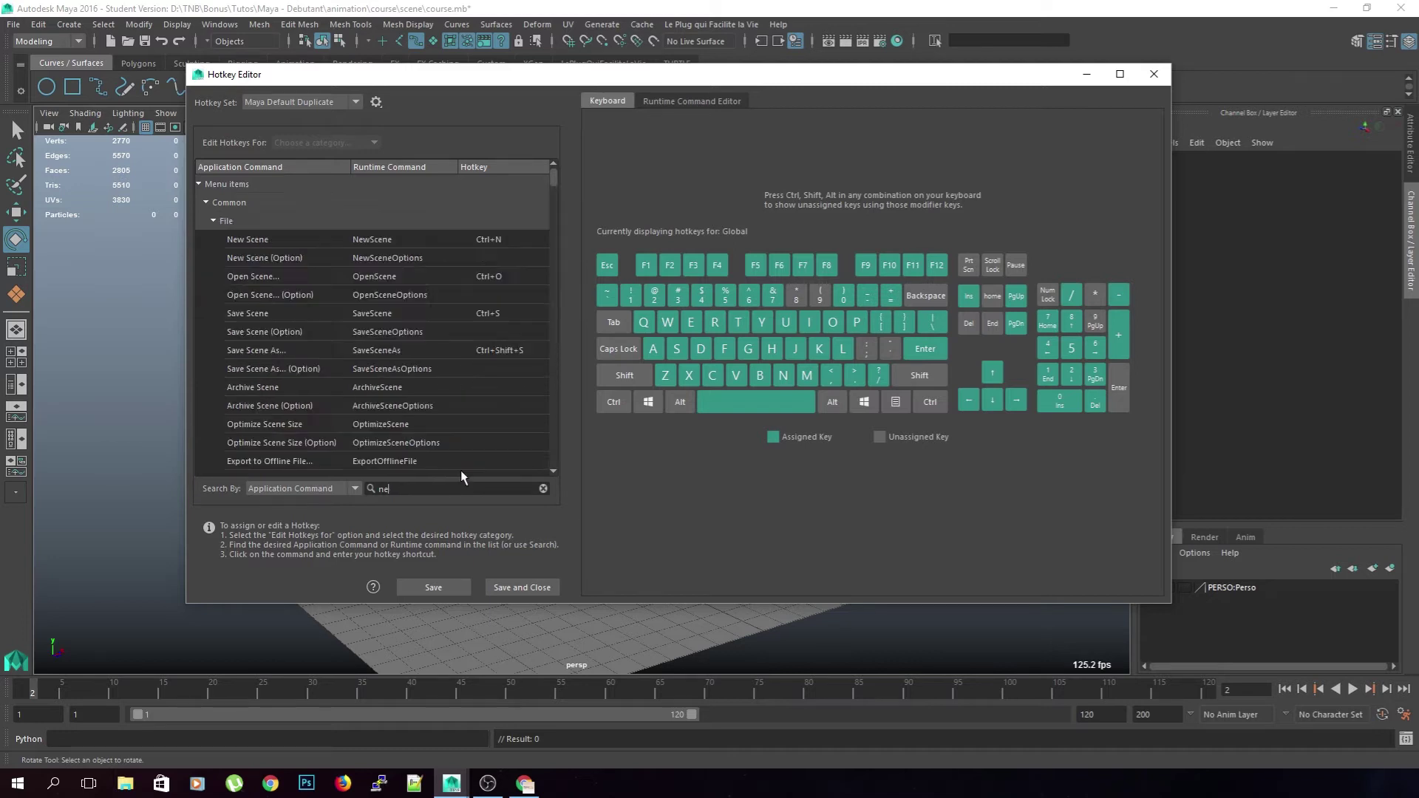
pyautogui.write('prev')
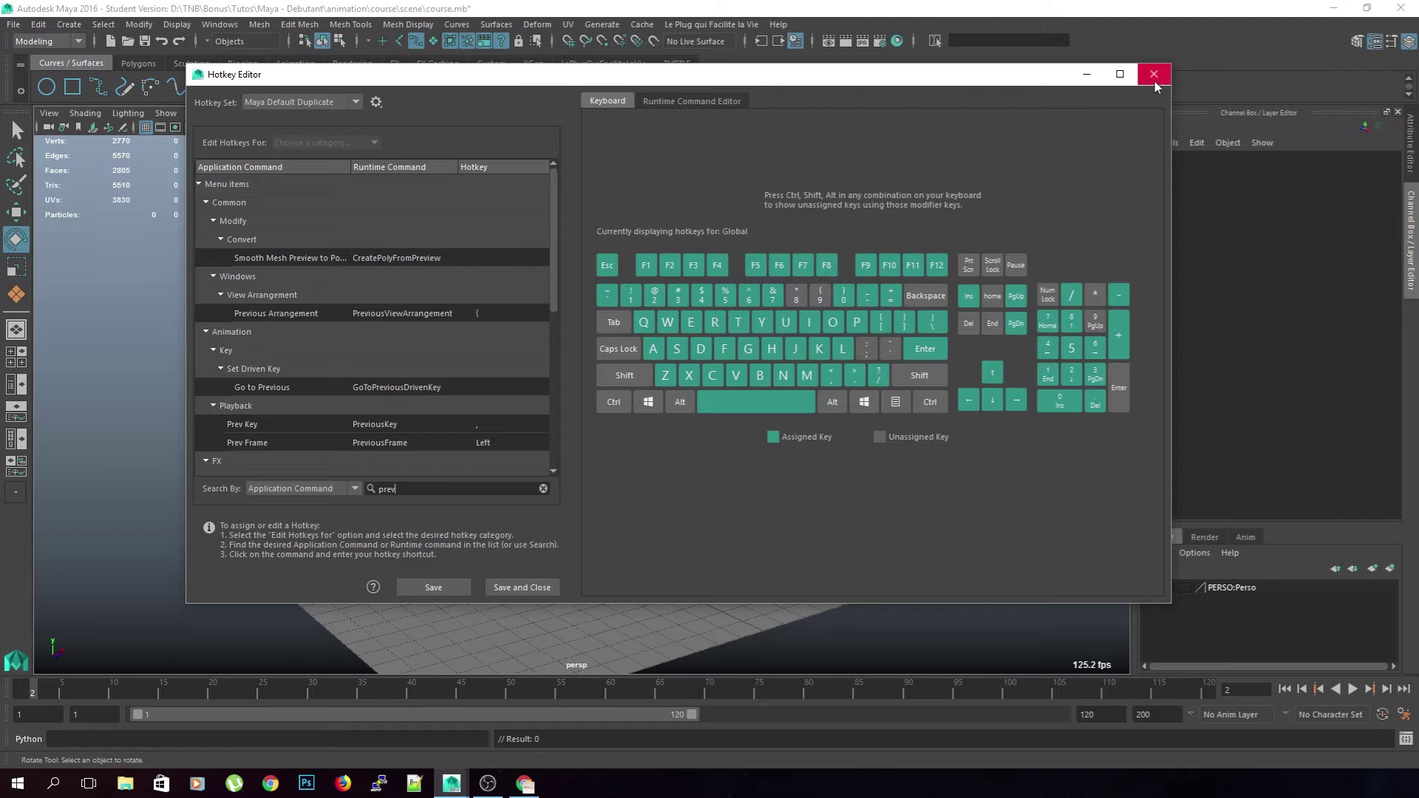
pyautogui.click(484, 442)
pyautogui.press('Return')
pyautogui.press('Left')
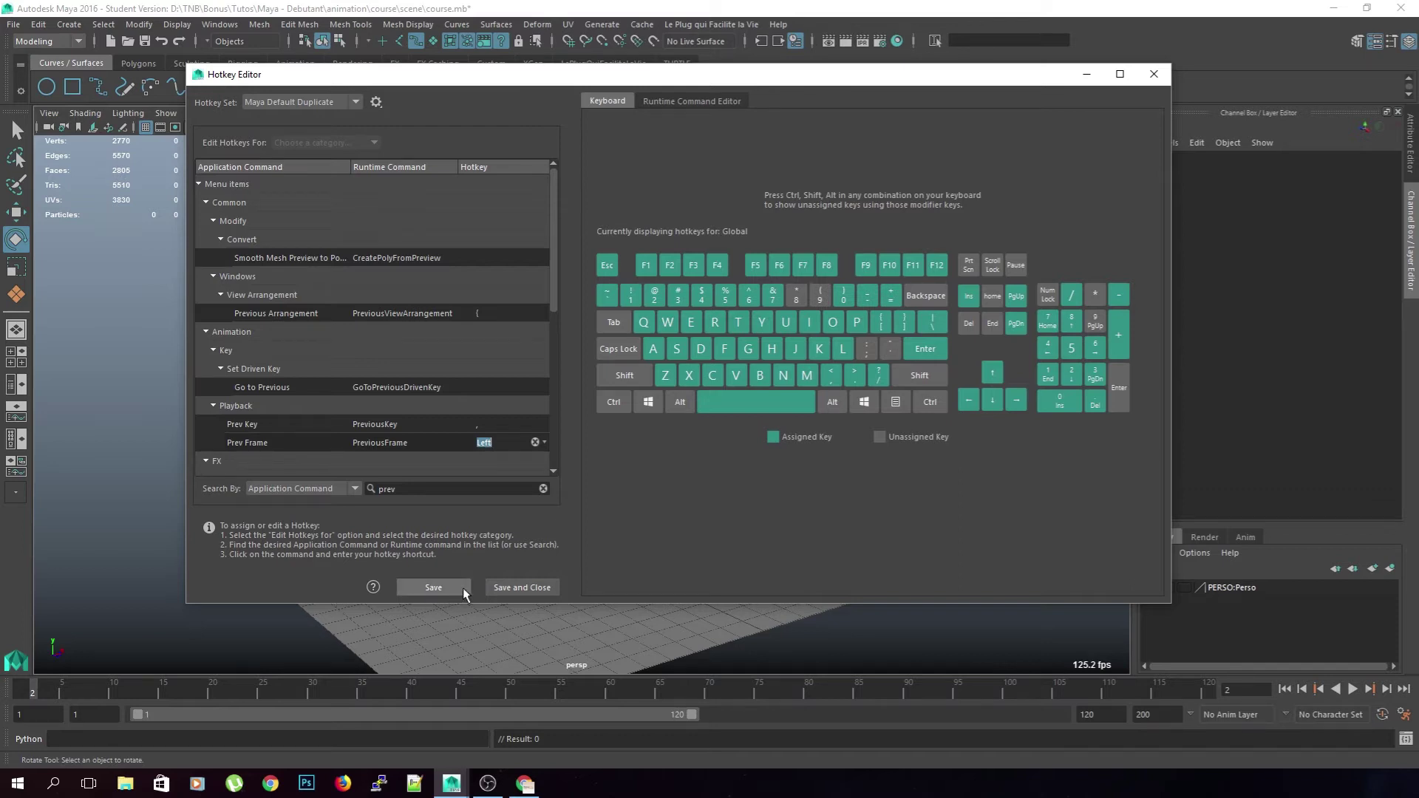
pyautogui.click(504, 588)
# Step back and forth between frames to test the frame hotkeys, and switch to Chrome
pyautogui.press('Right')
pyautogui.press('Left')
pyautogui.press('Left')
pyautogui.press('Right')
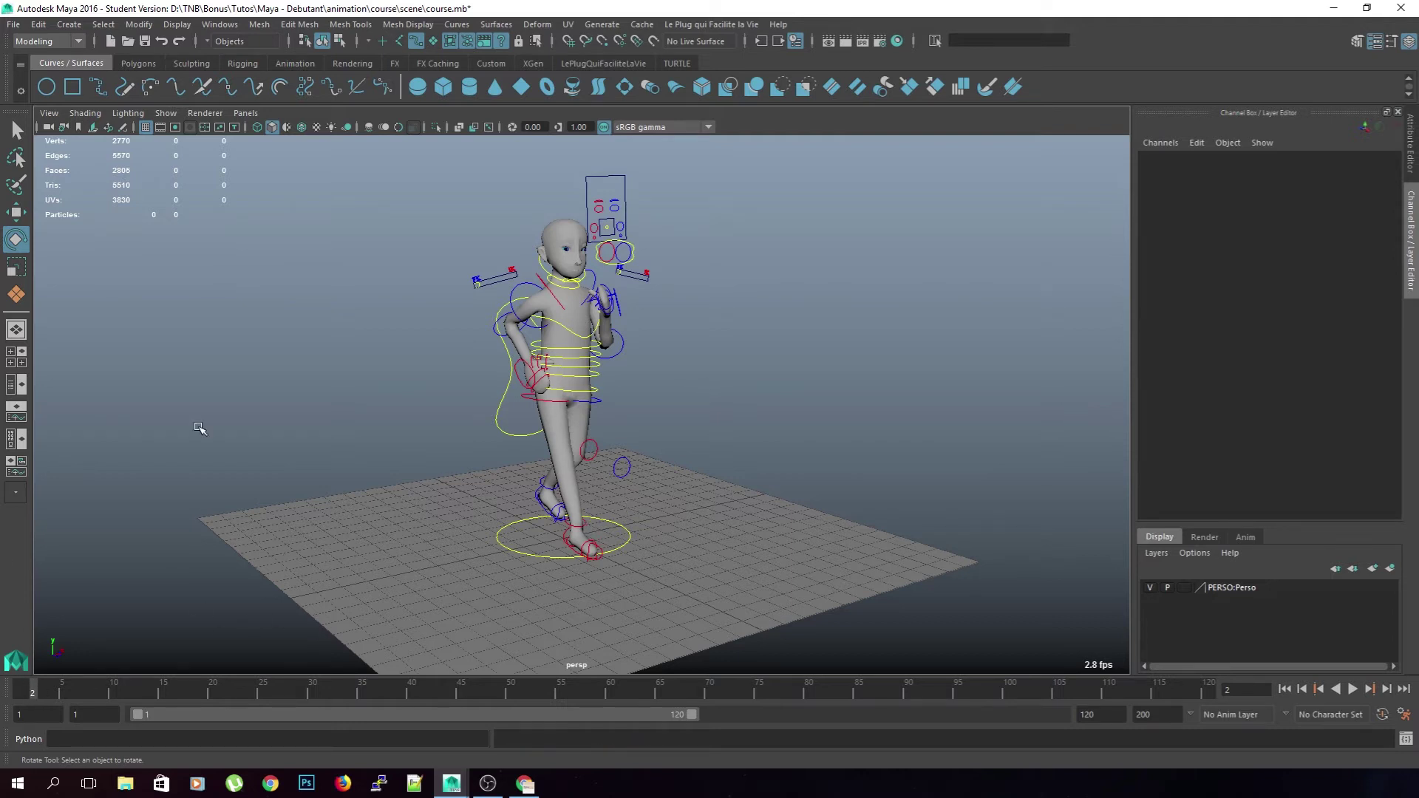
pyautogui.hotkey('alt', 'Tab')
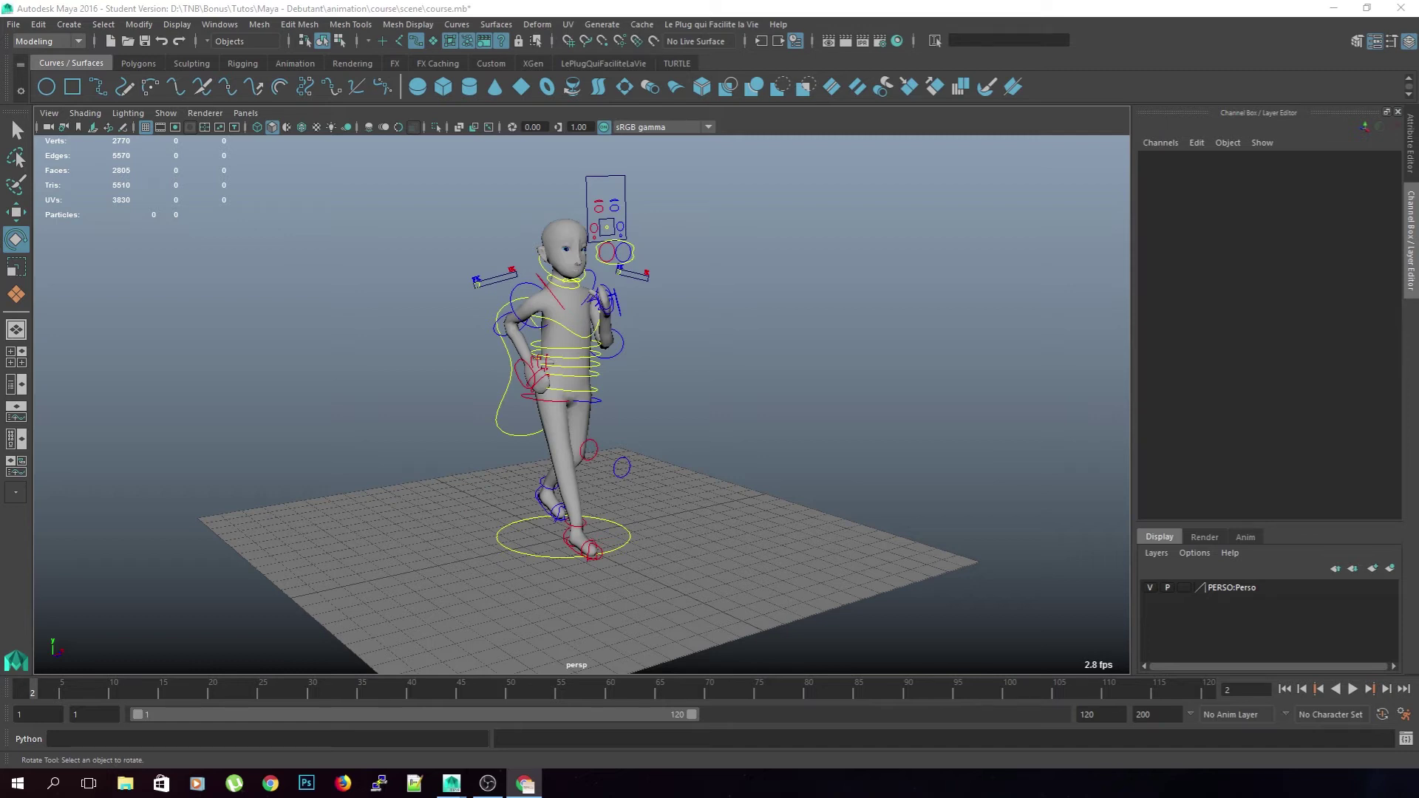
# Return the timeline to frame 1 with the character seen from the side
pyautogui.keyDown('alt'); pyautogui.moveTo(464, 506); pyautogui.dragTo(530, 515); pyautogui.keyUp('alt')
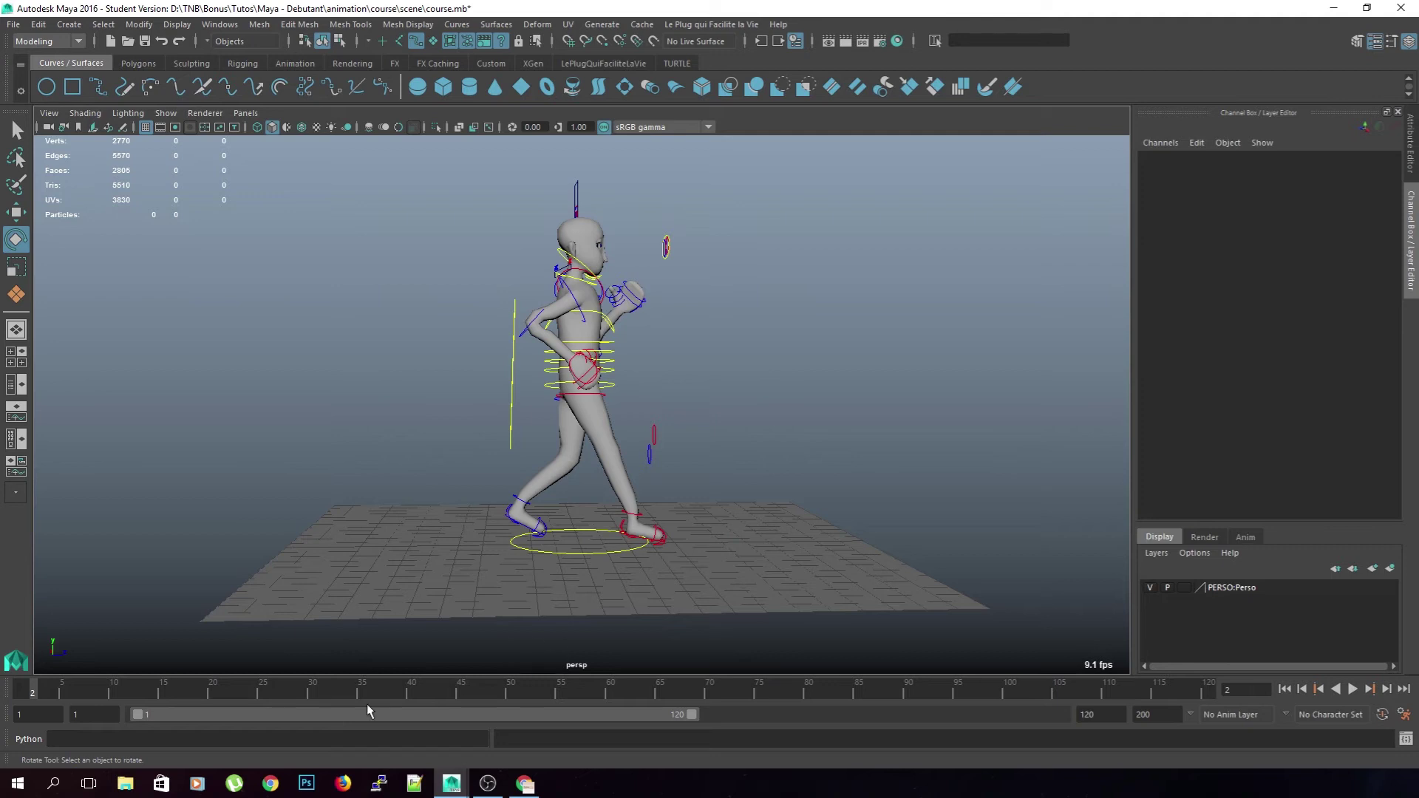
pyautogui.click(21, 691)
pyautogui.scroll(2, 595, 402)
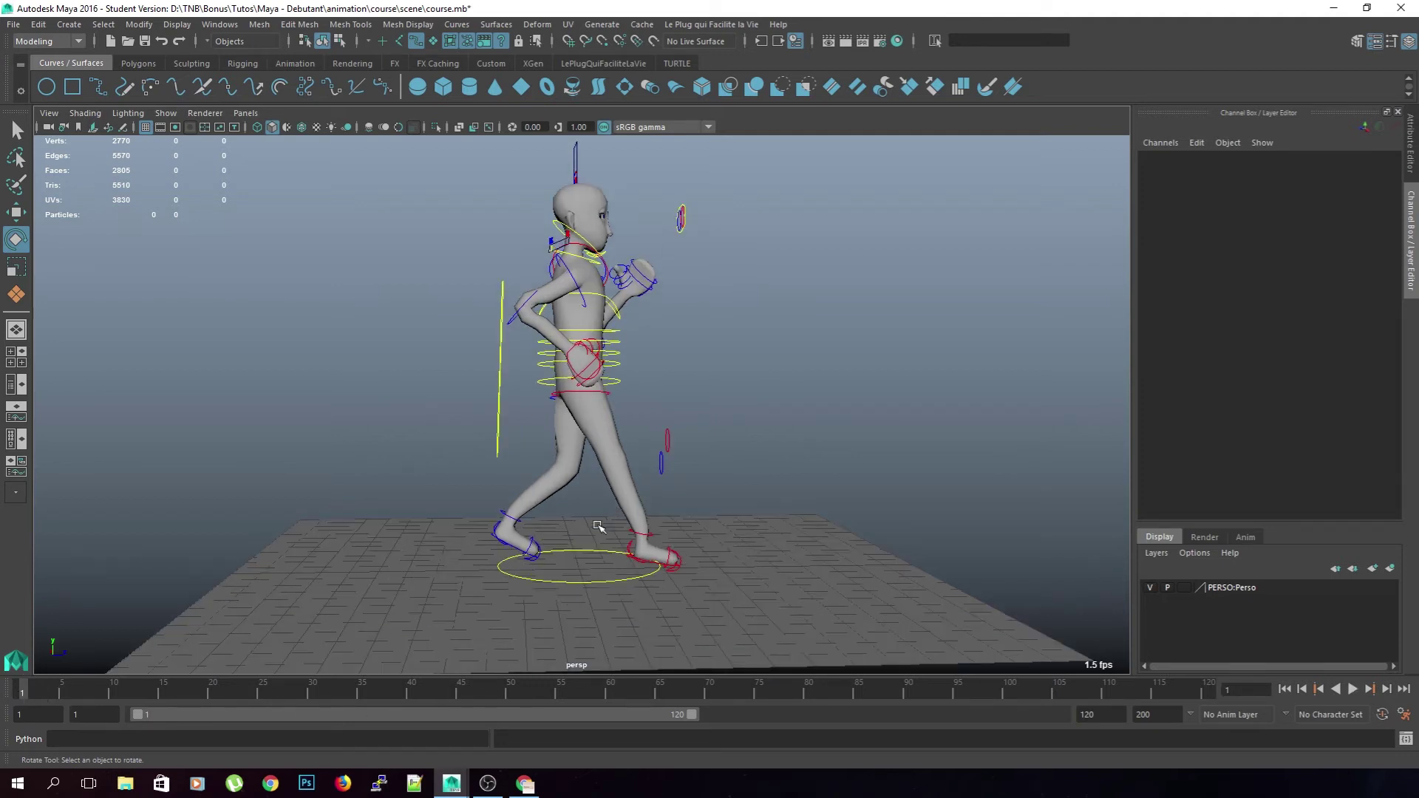
pyautogui.click(650, 537)
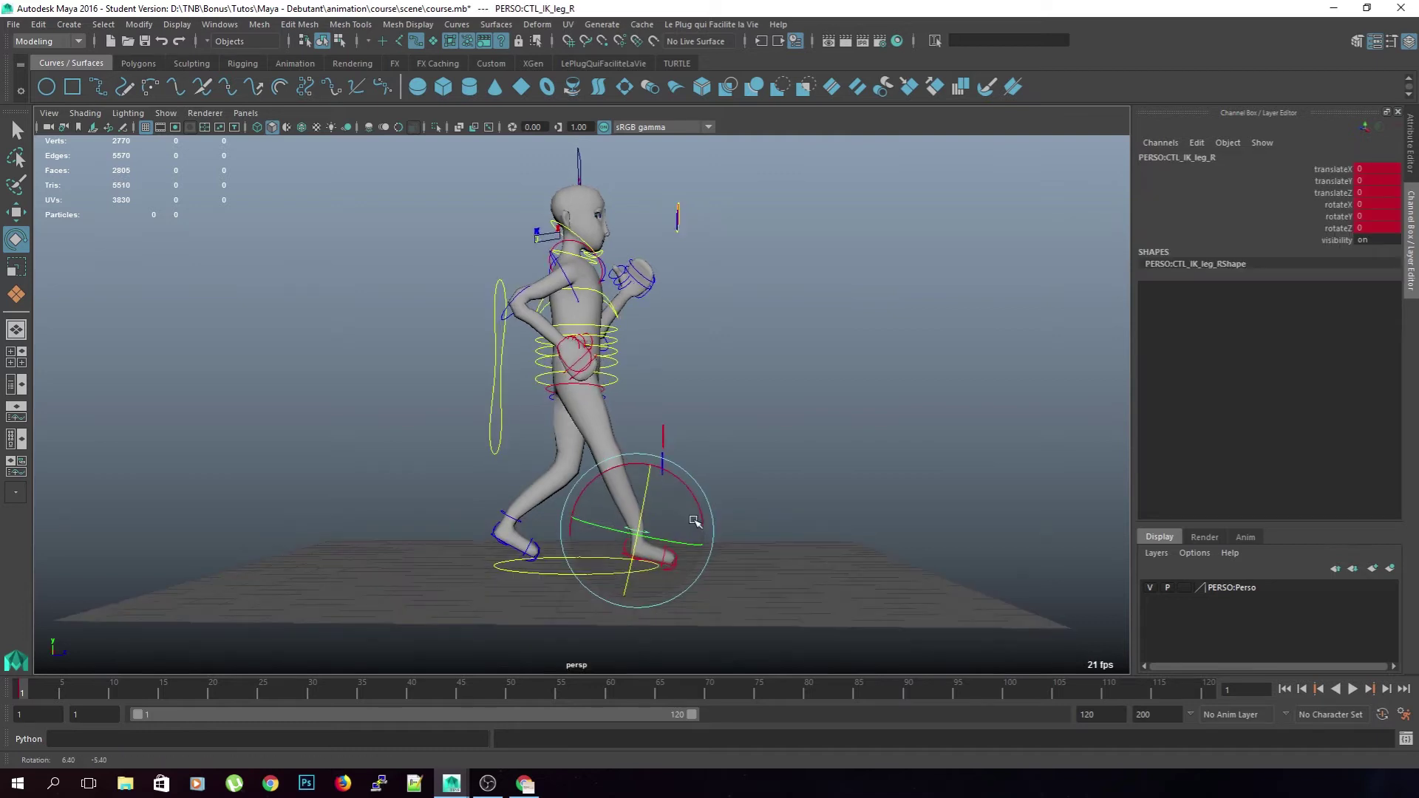
pyautogui.press('w')
pyautogui.moveTo(691, 508); pyautogui.dragTo(686, 495)
pyautogui.hotkey('ctrl', 'z')
pyautogui.click(844, 481)
# Move the right heel control ctl_talon_R backward at frame 1 so that the right knee bends
pyautogui.click(625, 553)
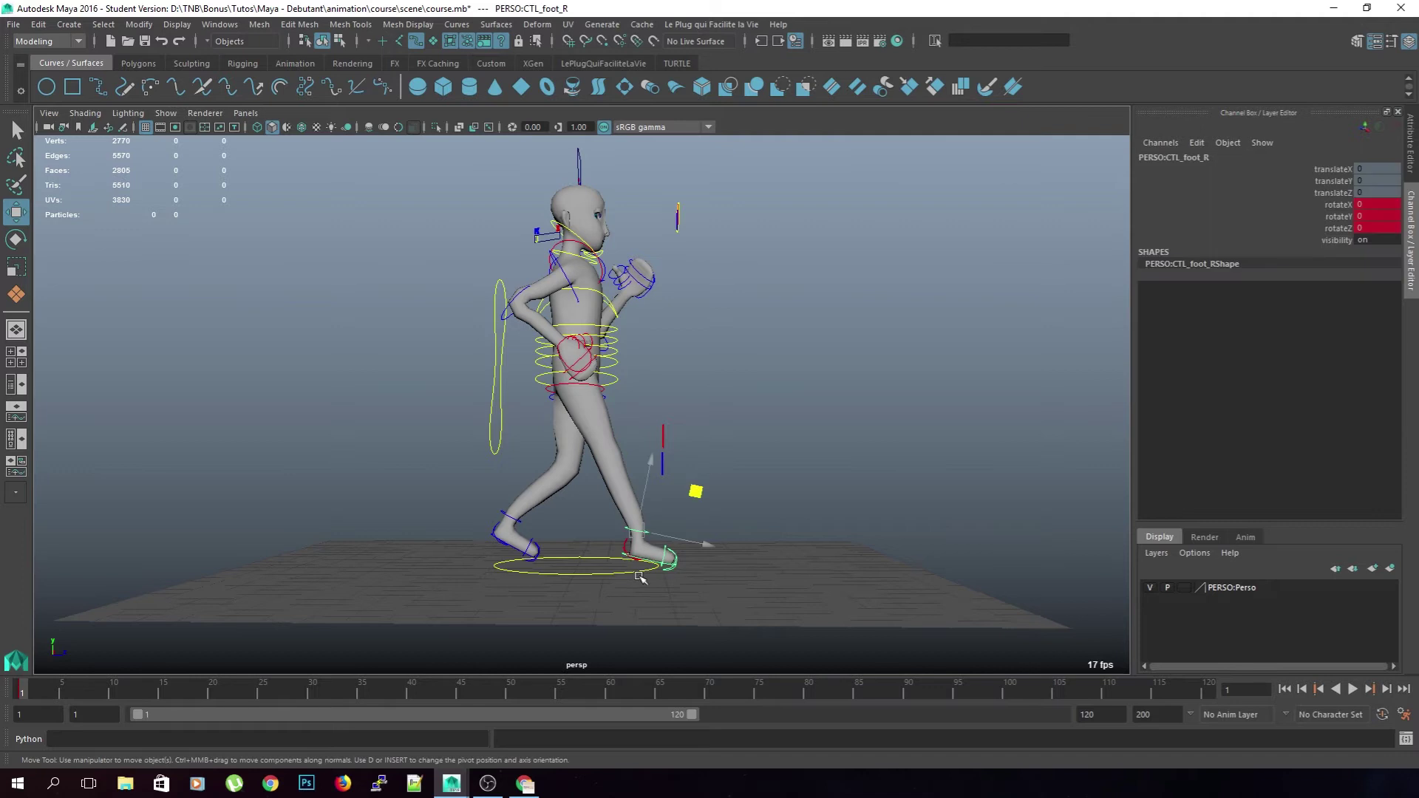
pyautogui.moveTo(700, 523)
pyautogui.keyDown('alt'); pyautogui.mouseDown(button='middle')
pyautogui.moveTo(691, 484)
pyautogui.moveTo(695, 509)
pyautogui.mouseUp(button='middle'); pyautogui.keyUp('alt')
pyautogui.scroll(5, 691, 484)
pyautogui.click(637, 537)
pyautogui.click(645, 538)
pyautogui.click(835, 331)
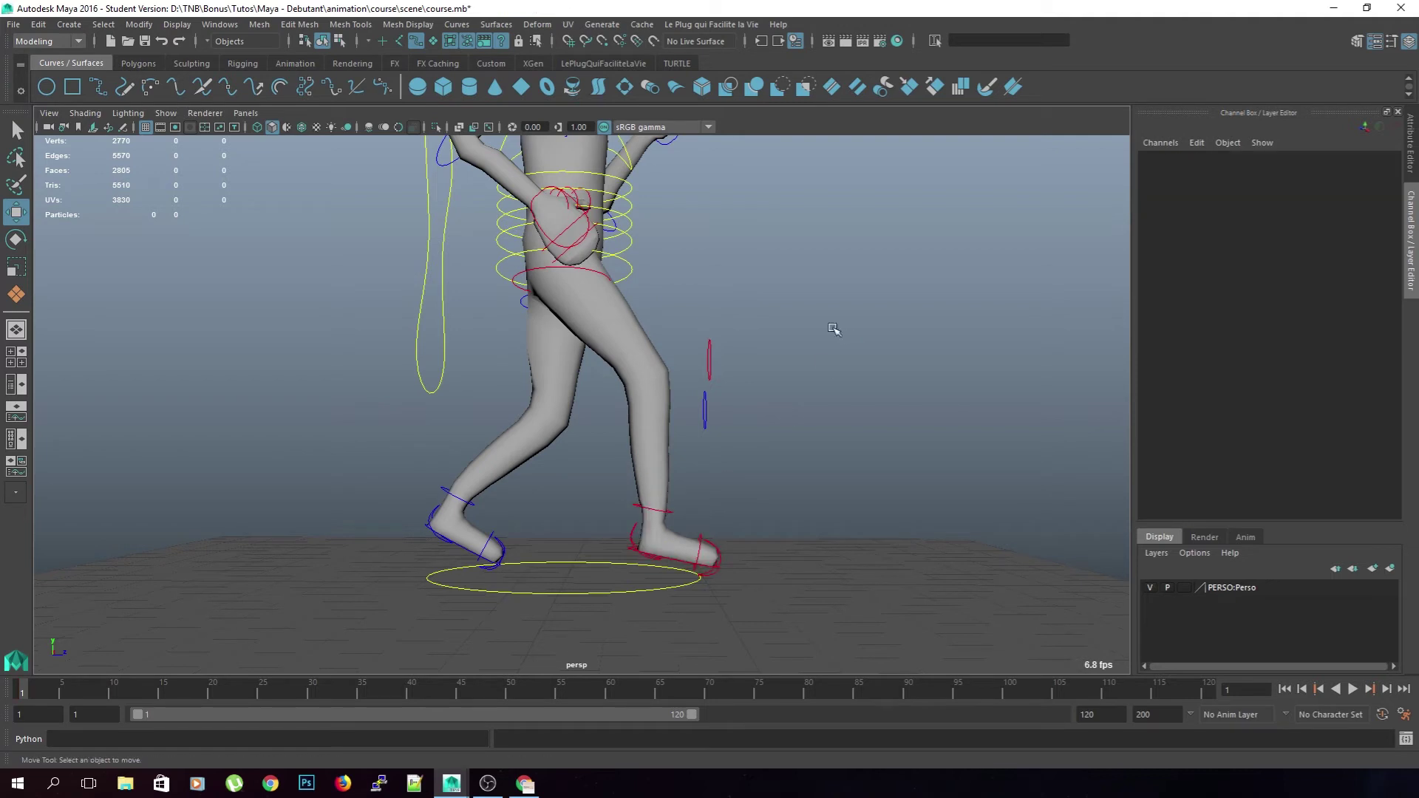
# Raise the pelvis control ctl_pelvis to about 0.9 in Y and key it at frame 1
pyautogui.keyDown('alt'); pyautogui.moveTo(660, 273); pyautogui.dragTo(642, 307); pyautogui.keyUp('alt')
pyautogui.click(623, 296)
pyautogui.scroll(-4, 623, 296)
pyautogui.moveTo(568, 272); pyautogui.dragTo(569, 261)
pyautogui.press('s')
# Move the right heel control ctl_talon_R to about Y 0.94, Z 1.42 and key it at frame 1
pyautogui.click(662, 417)
pyautogui.click(602, 492)
pyautogui.moveTo(667, 474); pyautogui.dragTo(664, 462)
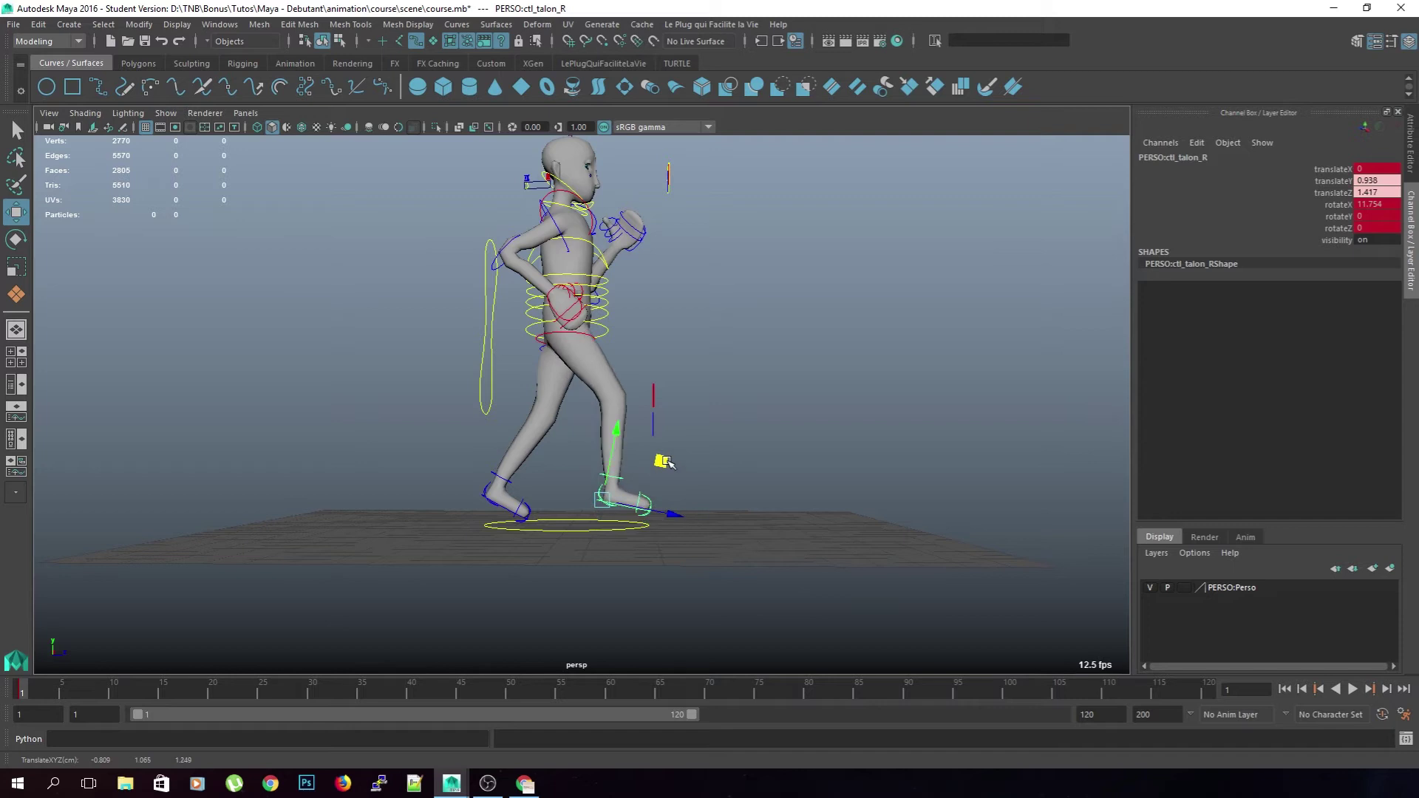
pyautogui.press('s')
pyautogui.click(864, 424)
# Review the adjusted frame 1 pose from several angles, flip between keys, and switch to Chrome
pyautogui.keyDown('alt'); pyautogui.moveTo(865, 425); pyautogui.dragTo(815, 438); pyautogui.keyUp('alt')
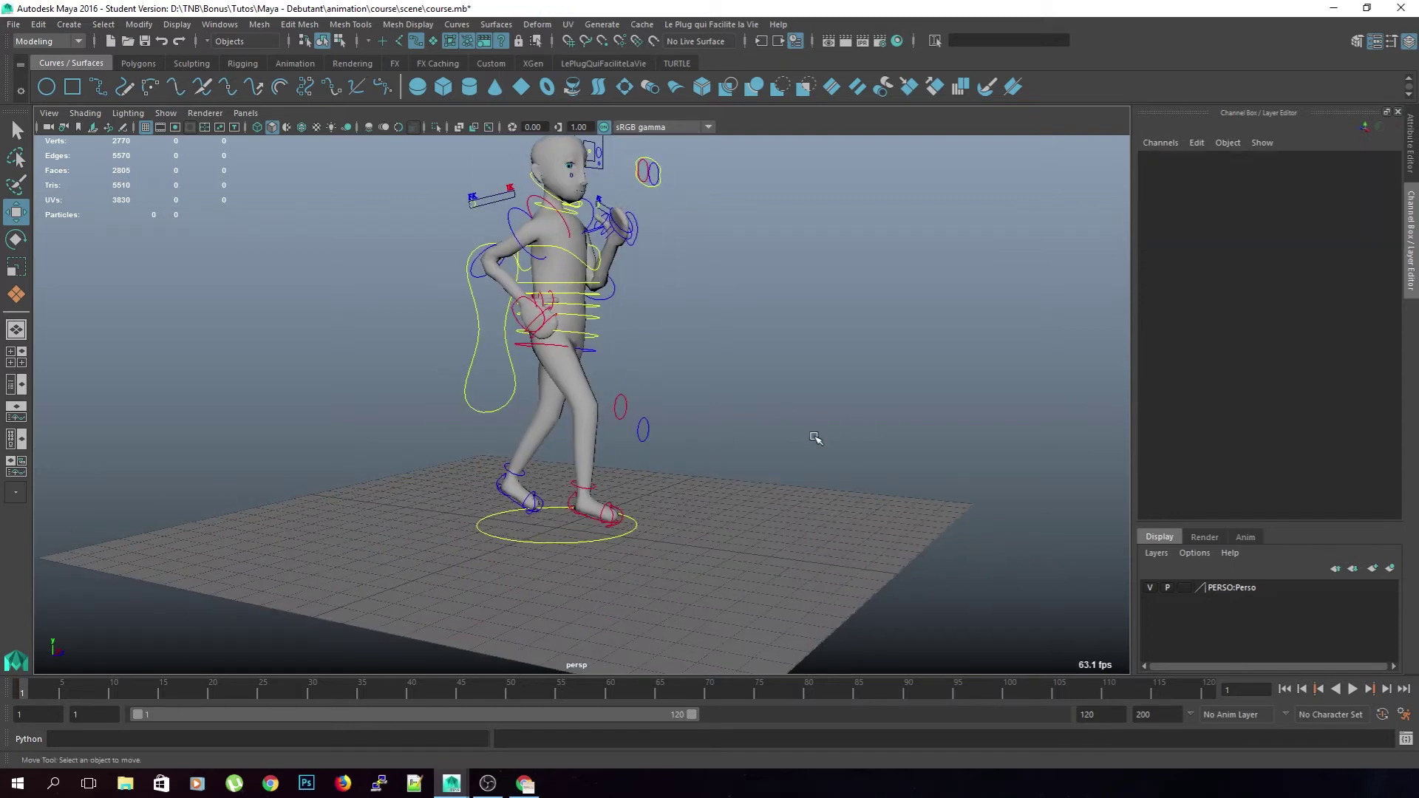
pyautogui.press('Left')
pyautogui.hotkey('alt', ',')
pyautogui.hotkey('alt', '.')
pyautogui.hotkey('alt', ',')
pyautogui.hotkey('alt', '.')
pyautogui.click(659, 444)
pyautogui.keyDown('alt'); pyautogui.moveTo(658, 444); pyautogui.dragTo(719, 440); pyautogui.keyUp('alt')
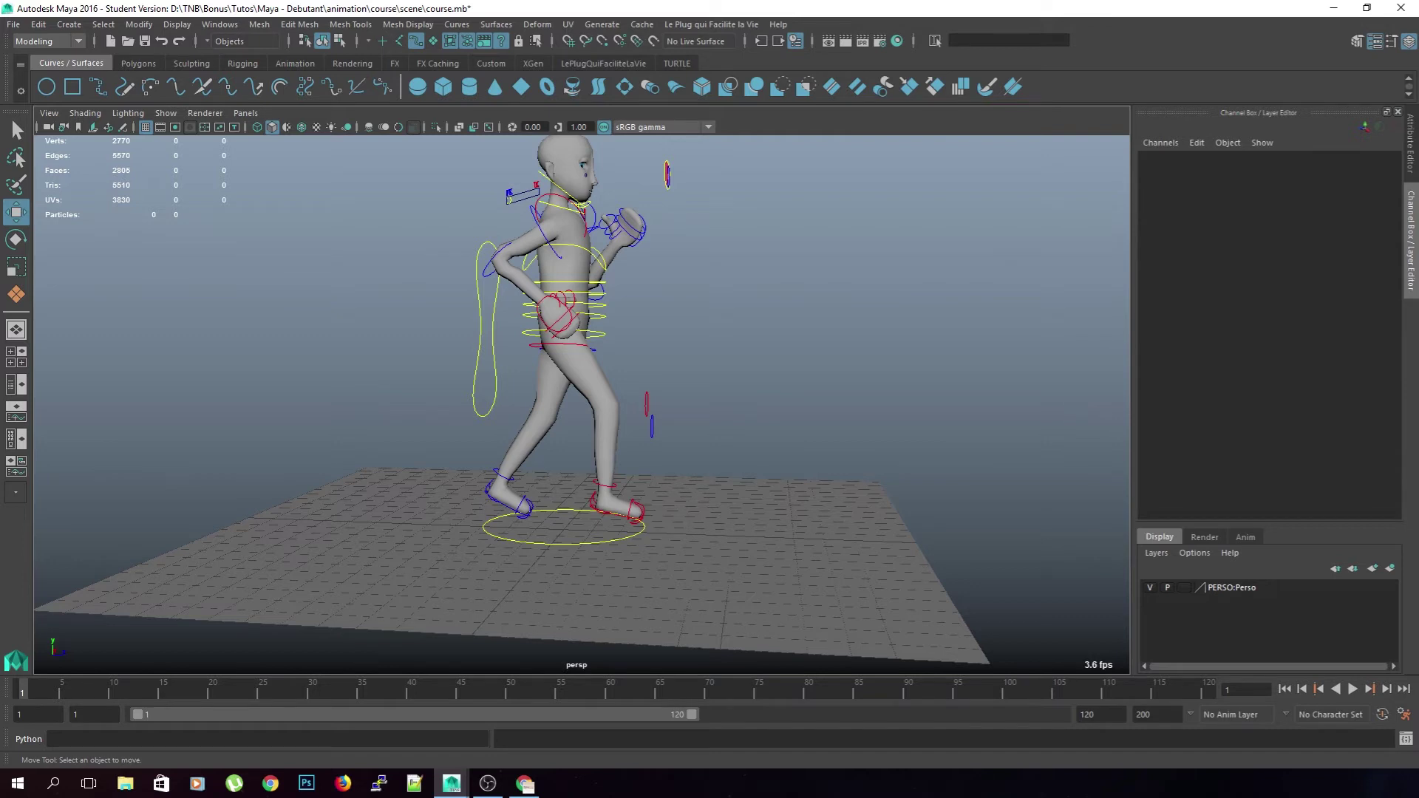
pyautogui.hotkey('alt', 'Tab')
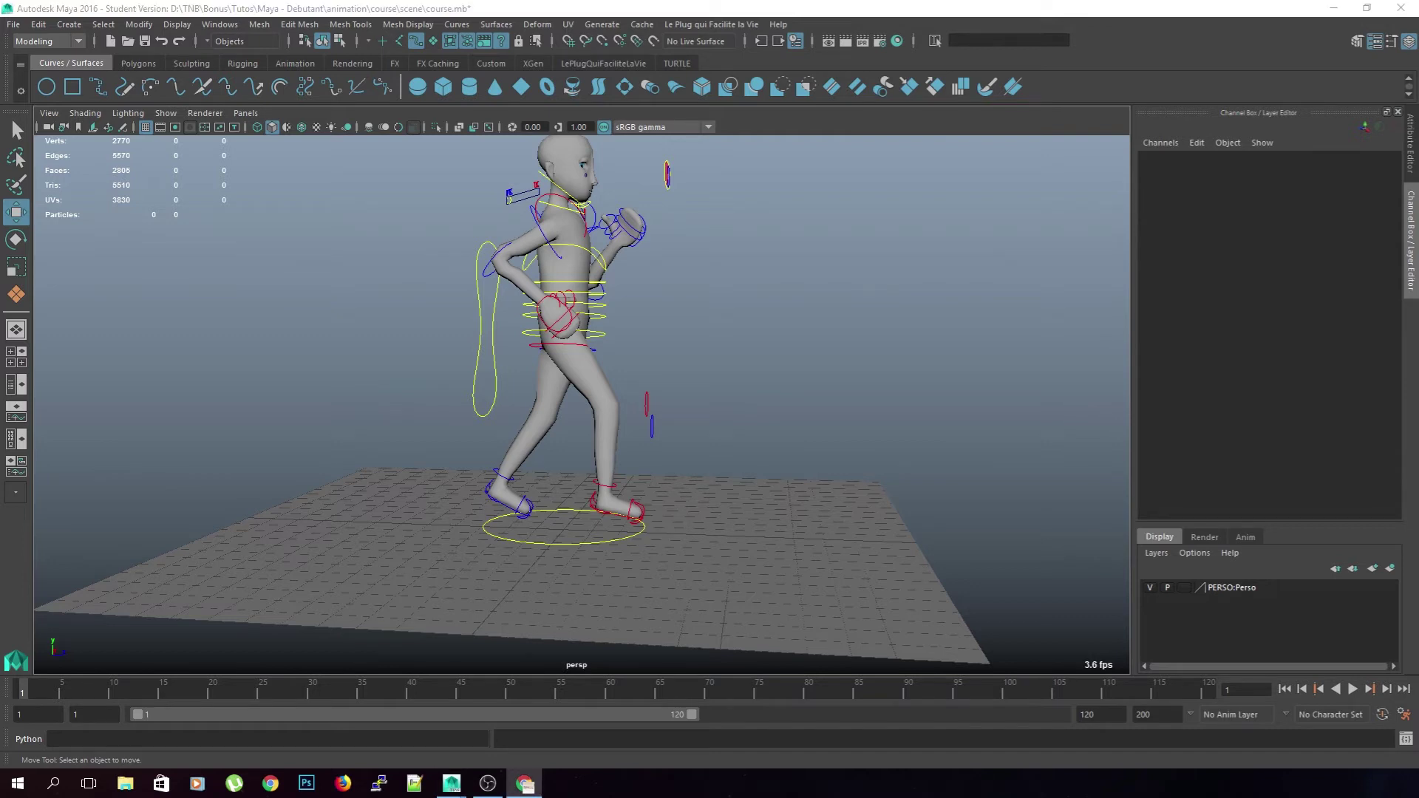
pyautogui.moveTo(0, 74); pyautogui.dragTo(0, 296)
# Go to frame 2 and lower the pelvis control ctl_pelvis to about -0.03 in Y
pyautogui.keyDown('alt'); pyautogui.moveTo(622, 474); pyautogui.dragTo(644, 539, button='right'); pyautogui.keyUp('alt')
pyautogui.keyDown('alt'); pyautogui.moveTo(644, 538); pyautogui.dragTo(656, 505, button='middle'); pyautogui.keyUp('alt')
pyautogui.hotkey('alt', '.')
pyautogui.keyDown('alt'); pyautogui.moveTo(626, 530); pyautogui.dragTo(623, 518); pyautogui.keyUp('alt')
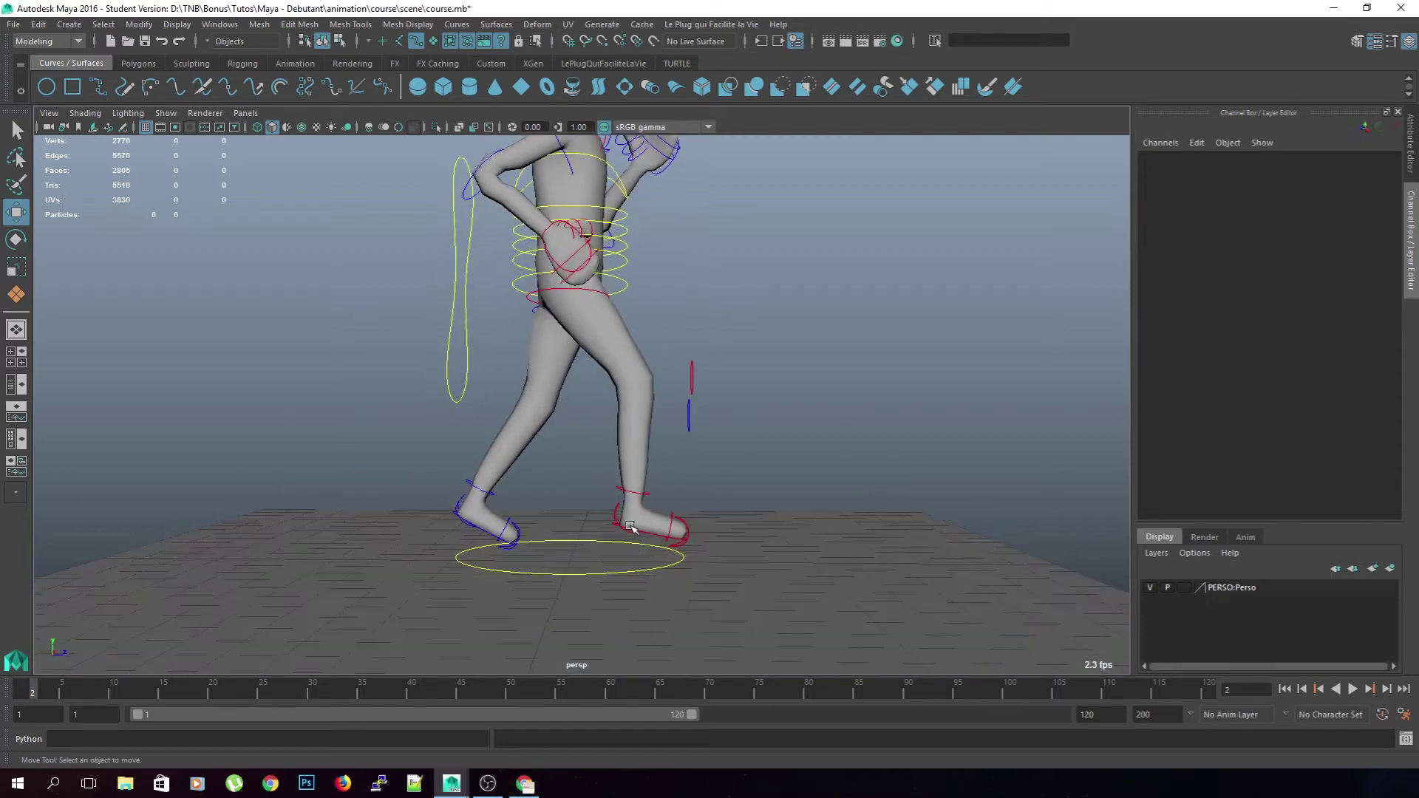
pyautogui.keyDown('alt'); pyautogui.moveTo(622, 517); pyautogui.dragTo(628, 529, button='right'); pyautogui.keyUp('alt')
pyautogui.keyDown('alt'); pyautogui.moveTo(612, 547); pyautogui.dragTo(621, 476, button='middle'); pyautogui.keyUp('alt')
pyautogui.click(627, 475)
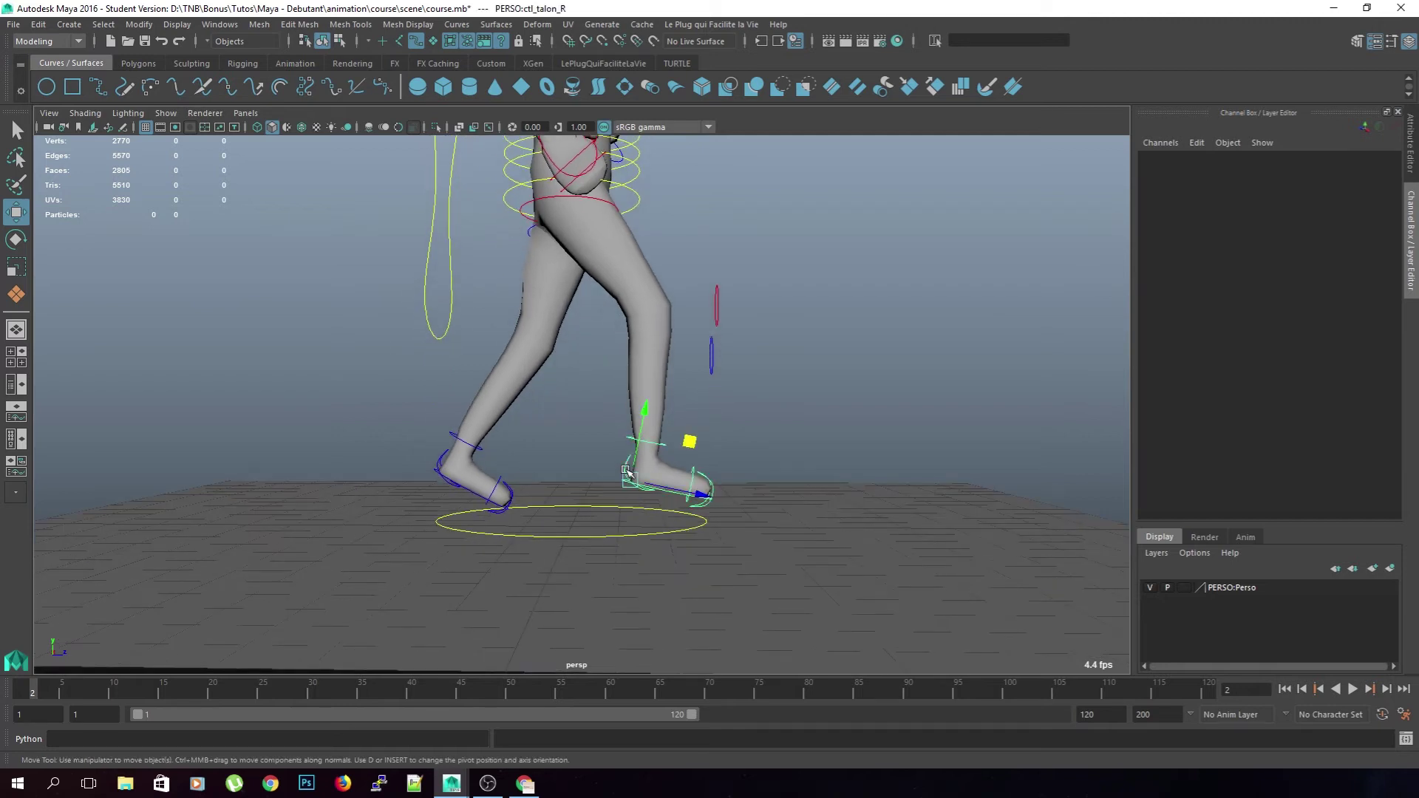
pyautogui.click(635, 196)
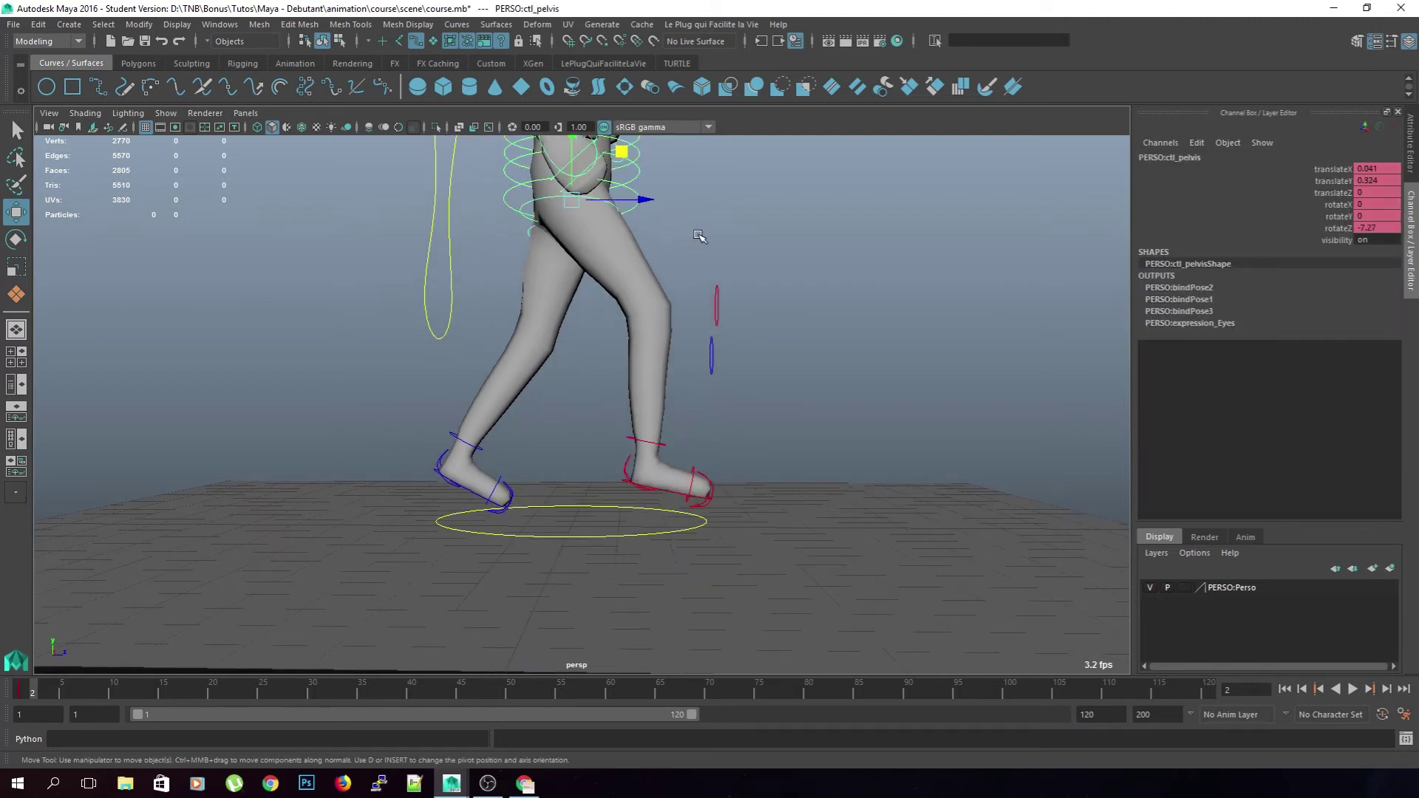
pyautogui.keyDown('alt'); pyautogui.moveTo(697, 233); pyautogui.dragTo(691, 268, button='middle'); pyautogui.keyUp('alt')
pyautogui.moveTo(568, 164); pyautogui.dragTo(566, 191)
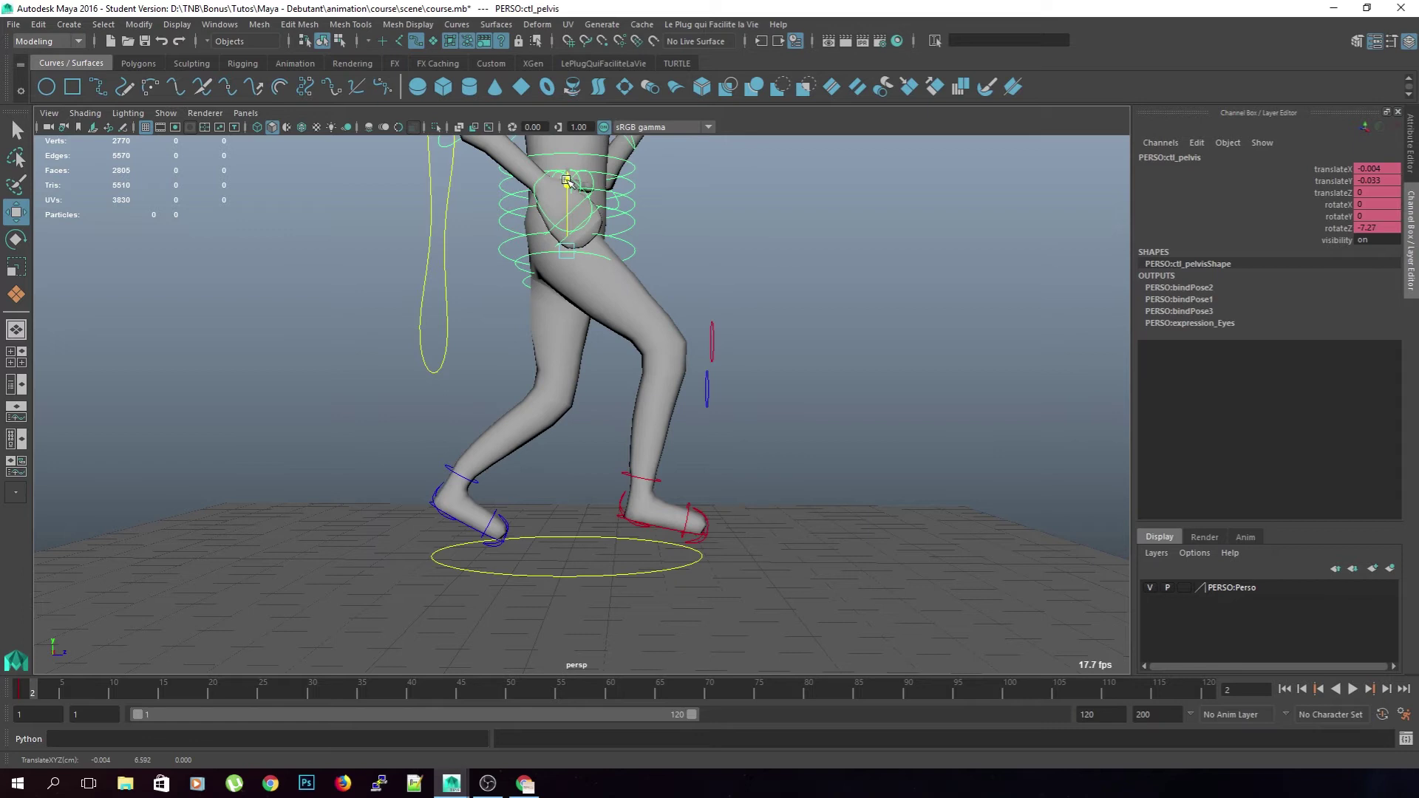
pyautogui.keyDown('alt'); pyautogui.moveTo(801, 269); pyautogui.dragTo(831, 280); pyautogui.keyUp('alt')
pyautogui.click(811, 370)
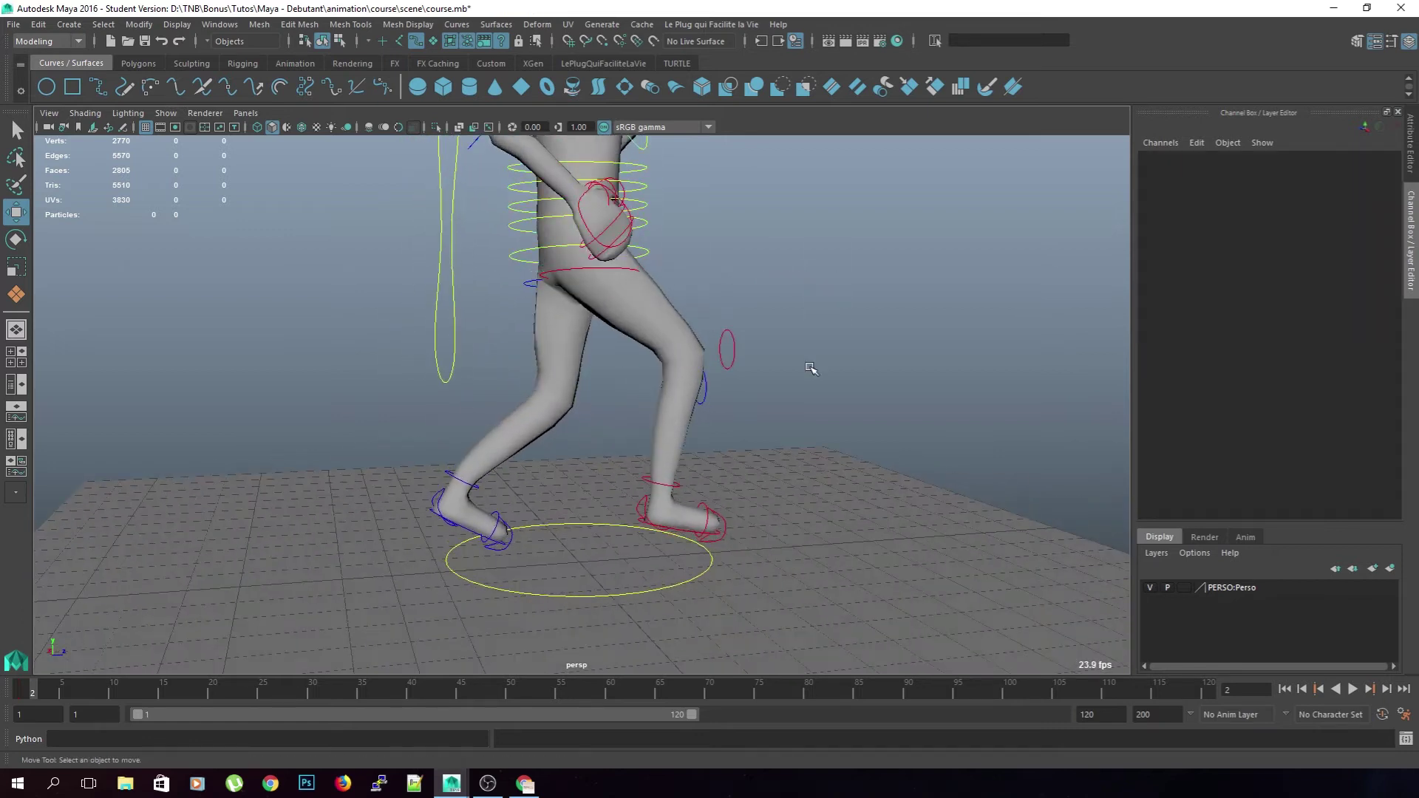
# Move the right heel control ctl_talon_R back under the body at frame 2 and plant the foot on the ground
pyautogui.keyDown('alt'); pyautogui.moveTo(811, 370); pyautogui.dragTo(798, 320); pyautogui.keyUp('alt')
pyautogui.click(632, 464)
pyautogui.keyDown('alt'); pyautogui.moveTo(632, 464); pyautogui.dragTo(652, 400); pyautogui.keyUp('alt')
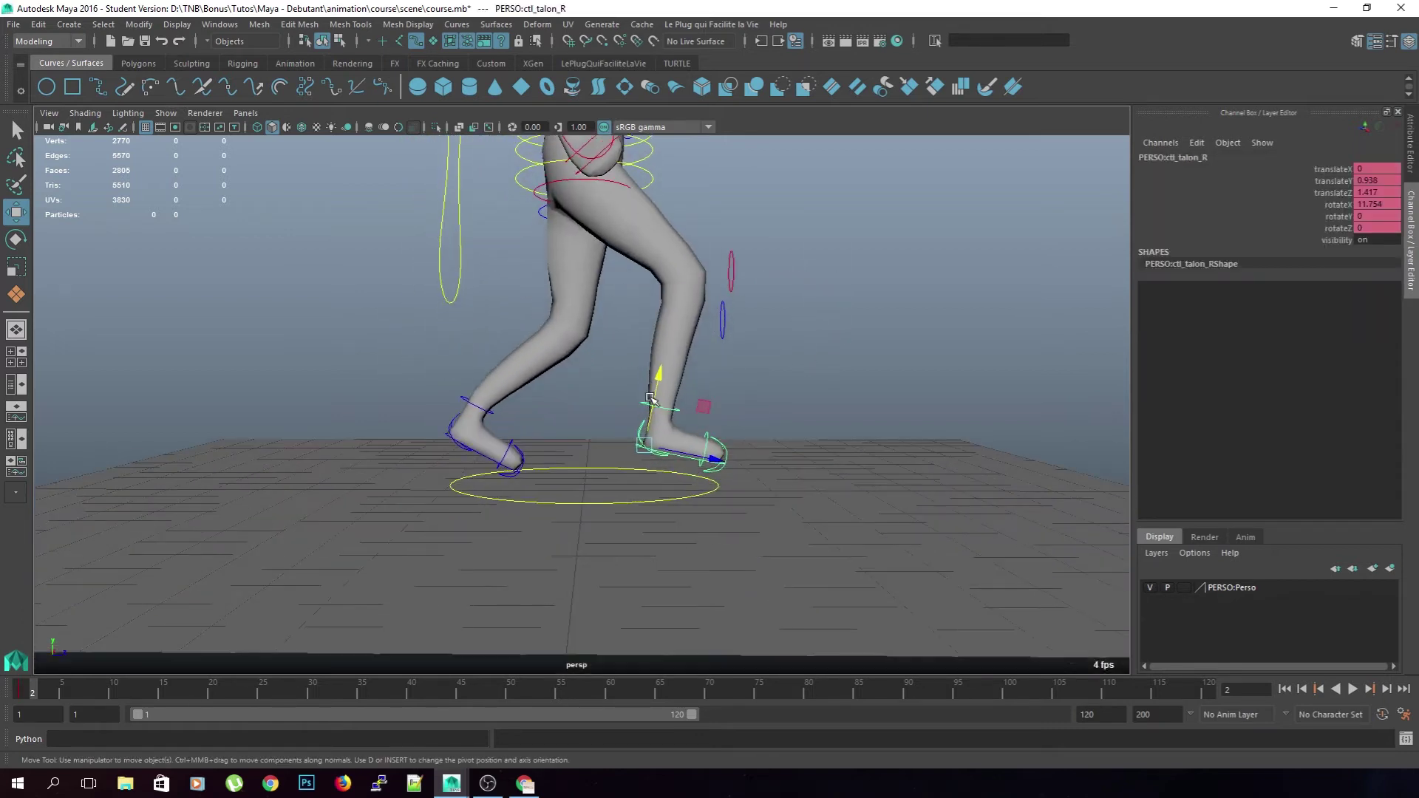
pyautogui.moveTo(705, 411); pyautogui.dragTo(641, 464, button='middle')
# Lower the pelvis control ctl_pelvis further to about -0.58 in Y at frame 2
pyautogui.keyDown('alt'); pyautogui.moveTo(641, 464); pyautogui.dragTo(643, 232); pyautogui.keyUp('alt')
pyautogui.click(608, 253)
pyautogui.moveTo(557, 194); pyautogui.dragTo(622, 206)
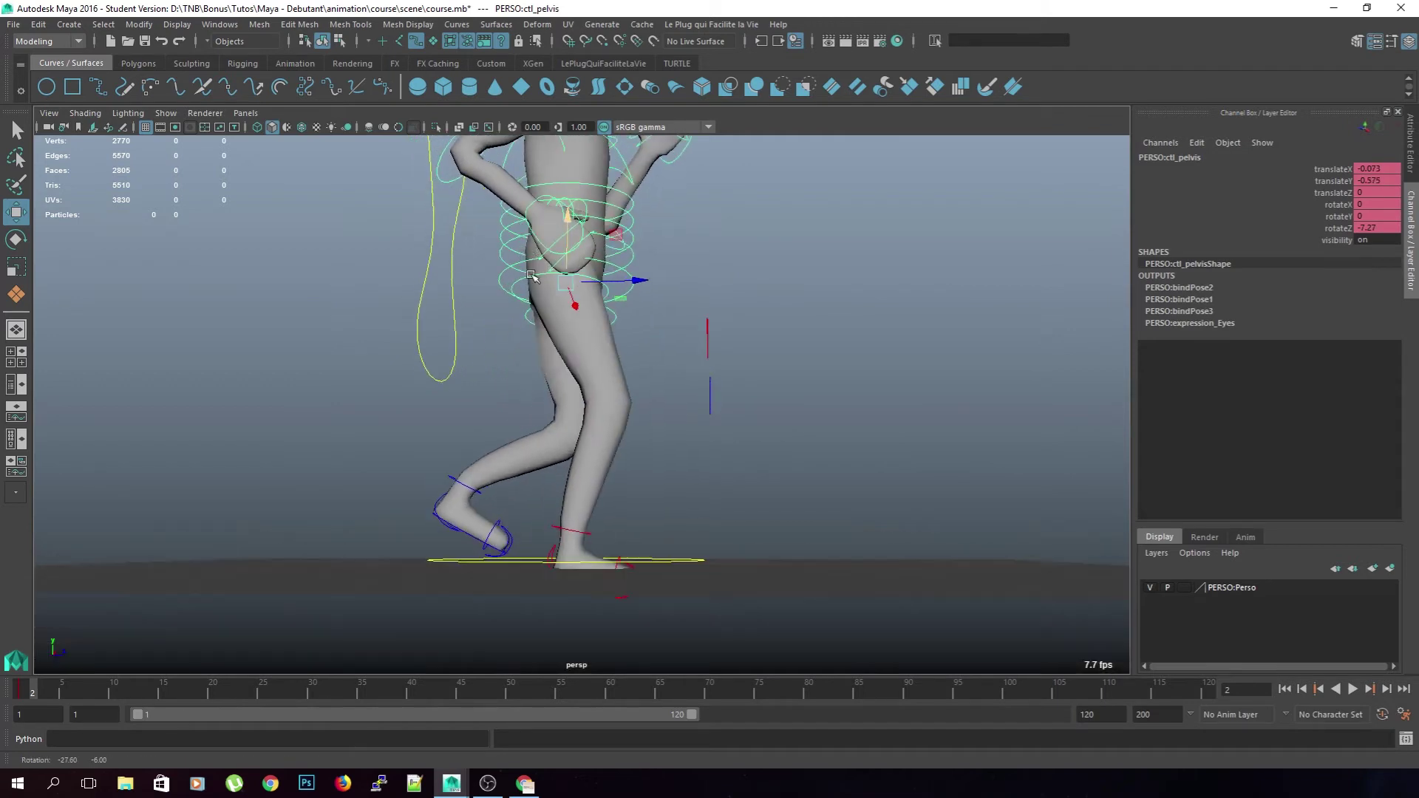
# Shift the planted right foot's heel control slightly forward at frame 2
pyautogui.click(555, 548)
pyautogui.moveTo(571, 507); pyautogui.dragTo(605, 519)
pyautogui.press('e')
# Lift the left foot off the ground behind the body at frame 2 and tilt it with the toes pointing down
pyautogui.keyDown('alt'); pyautogui.moveTo(692, 508); pyautogui.dragTo(562, 484); pyautogui.keyUp('alt')
pyautogui.click(773, 469)
pyautogui.keyDown('alt'); pyautogui.moveTo(778, 488); pyautogui.dragTo(661, 456); pyautogui.keyUp('alt')
pyautogui.click(751, 485)
pyautogui.click(808, 453)
pyautogui.click(748, 537)
pyautogui.press('w')
pyautogui.press('e')
# Adjust the rotation of the left toe control ctl_toe_L on the lifted back foot at frame 2
pyautogui.click(877, 444)
pyautogui.click(702, 480)
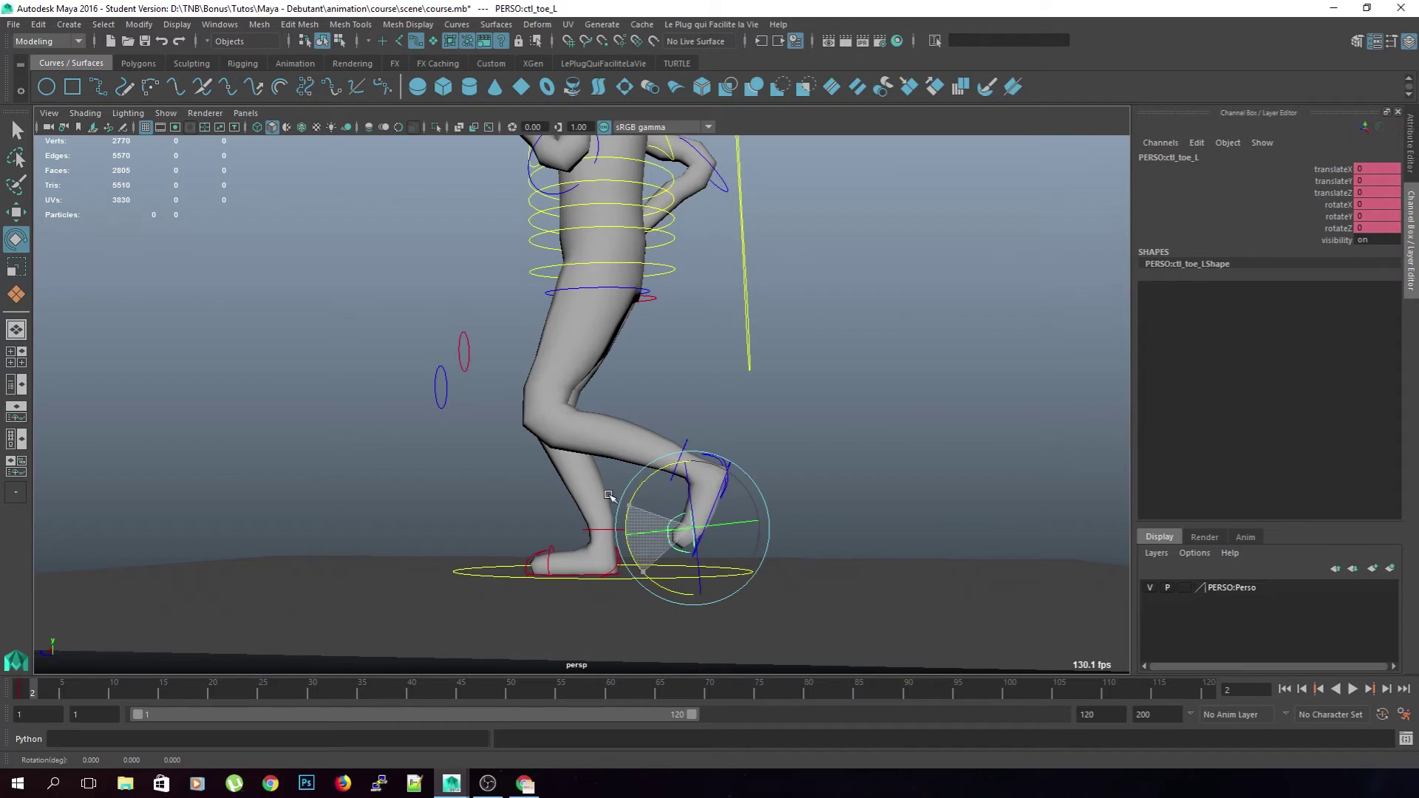
pyautogui.click(849, 469)
# Tilt the pelvis control ctl_pelvis sideways to about -11.6 in rotateZ at frame 2, checking it from the front
pyautogui.keyDown('alt'); pyautogui.moveTo(849, 468); pyautogui.dragTo(722, 469); pyautogui.keyUp('alt')
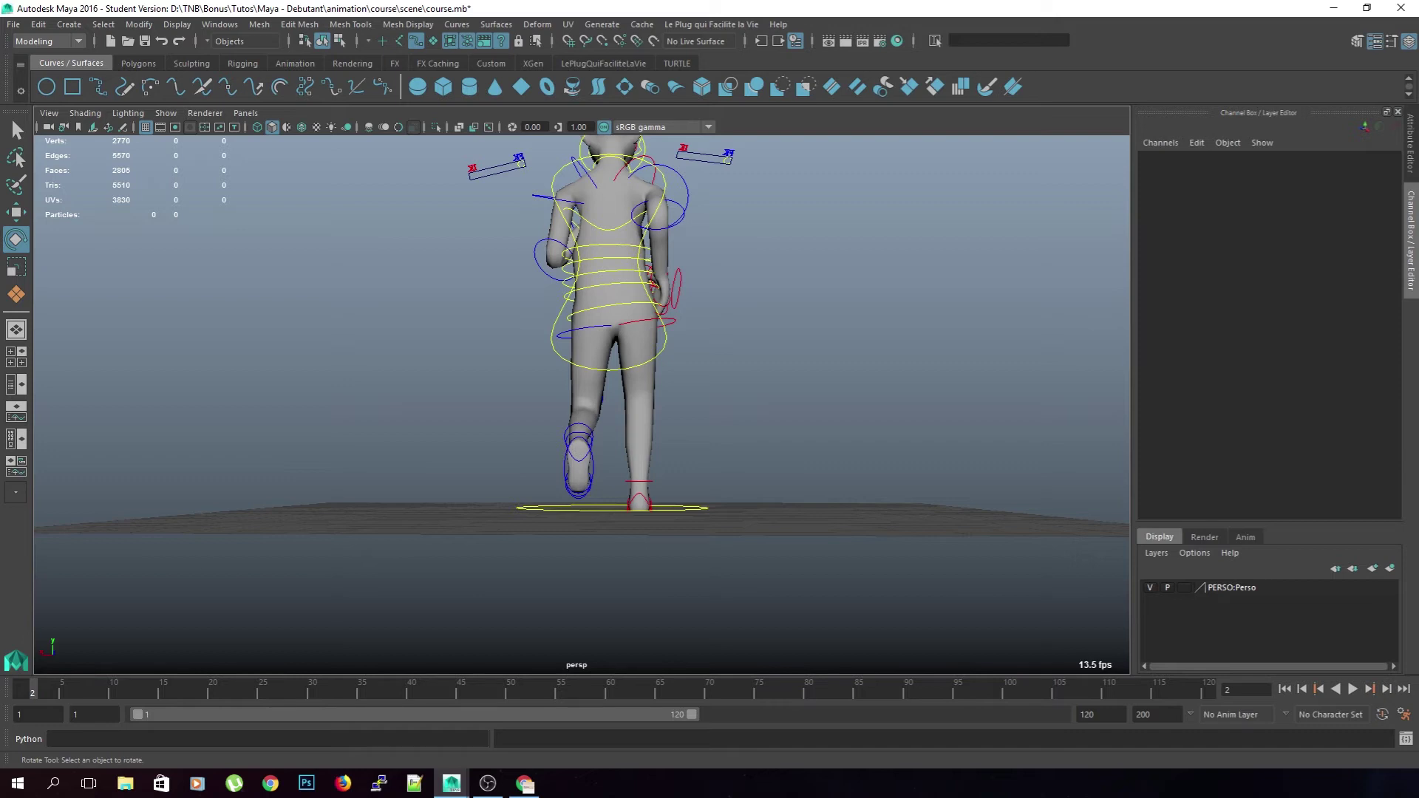
pyautogui.keyDown('alt'); pyautogui.moveTo(653, 458); pyautogui.dragTo(447, 479); pyautogui.keyUp('alt')
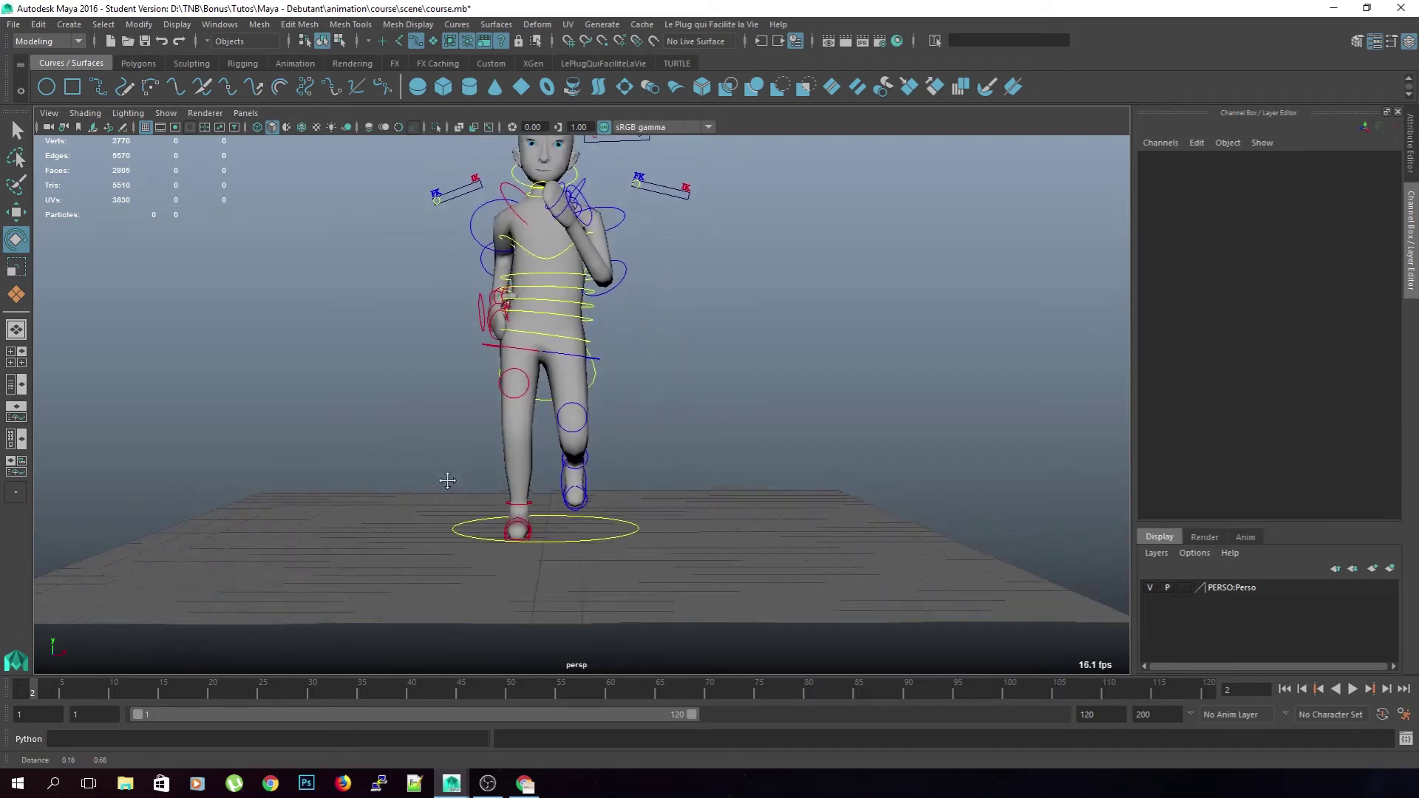
pyautogui.click(584, 348)
pyautogui.moveTo(608, 362); pyautogui.dragTo(603, 372)
pyautogui.click(671, 374)
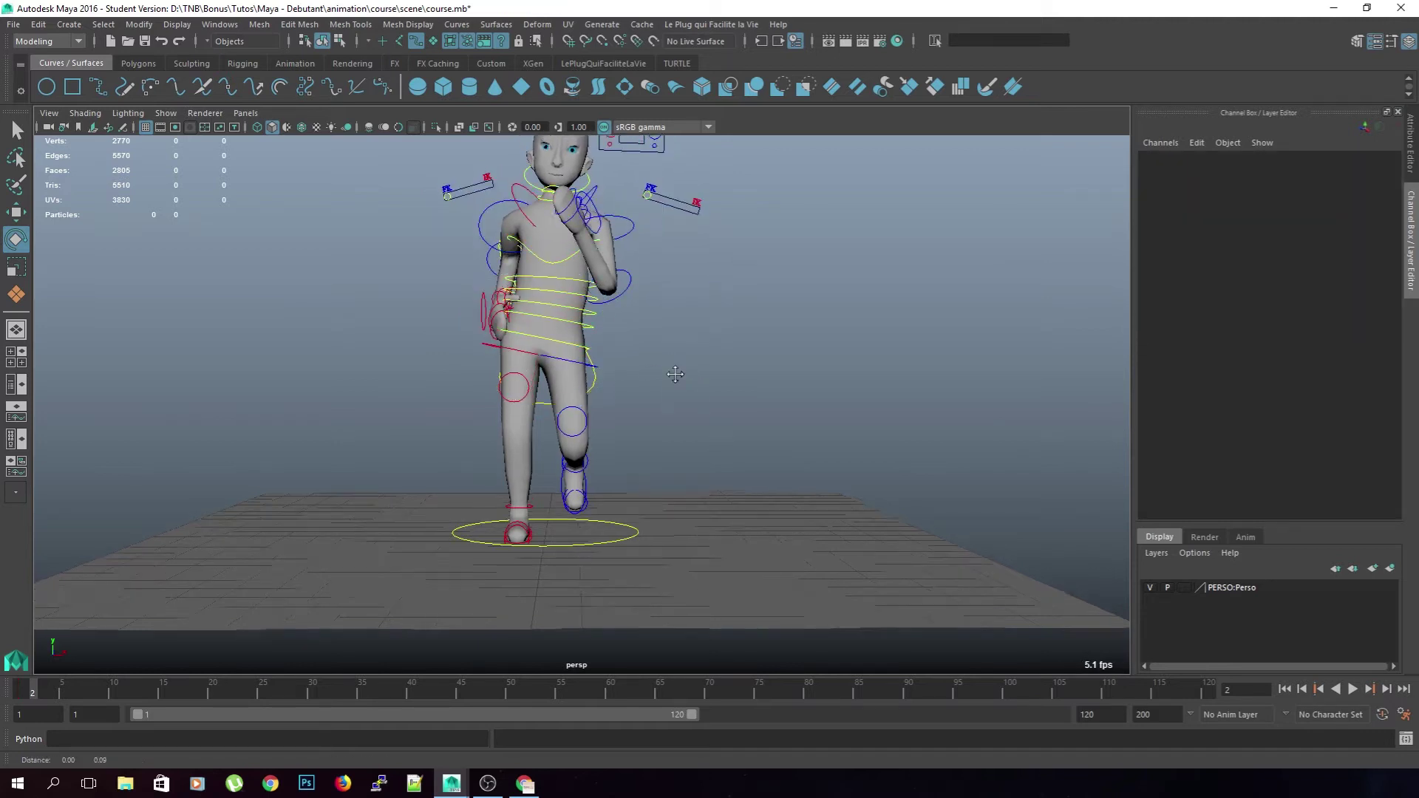
# Counter-rotate the column and chest controls together to about 2.45 in rotateZ at frame 2 to straighten the torso
pyautogui.keyDown('alt'); pyautogui.moveTo(649, 359); pyautogui.dragTo(652, 396, button='middle'); pyautogui.keyUp('alt')
pyautogui.click(566, 297)
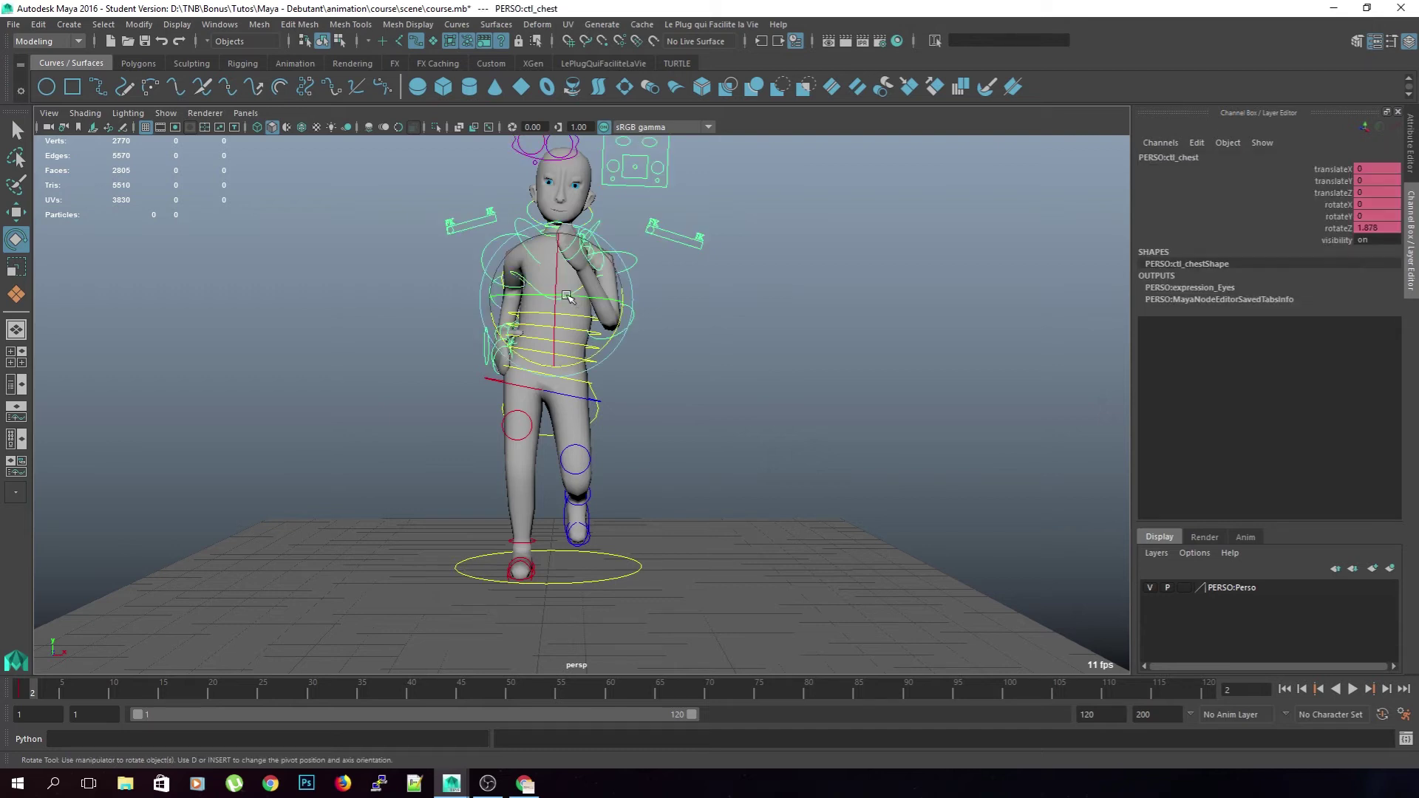
pyautogui.keyDown('alt'); pyautogui.moveTo(615, 333); pyautogui.dragTo(722, 390, button='right'); pyautogui.keyUp('alt')
pyautogui.click(721, 389)
pyautogui.keyDown('alt'); pyautogui.moveTo(661, 348); pyautogui.dragTo(654, 427, button='middle'); pyautogui.keyUp('alt')
pyautogui.moveTo(596, 362); pyautogui.dragTo(610, 377)
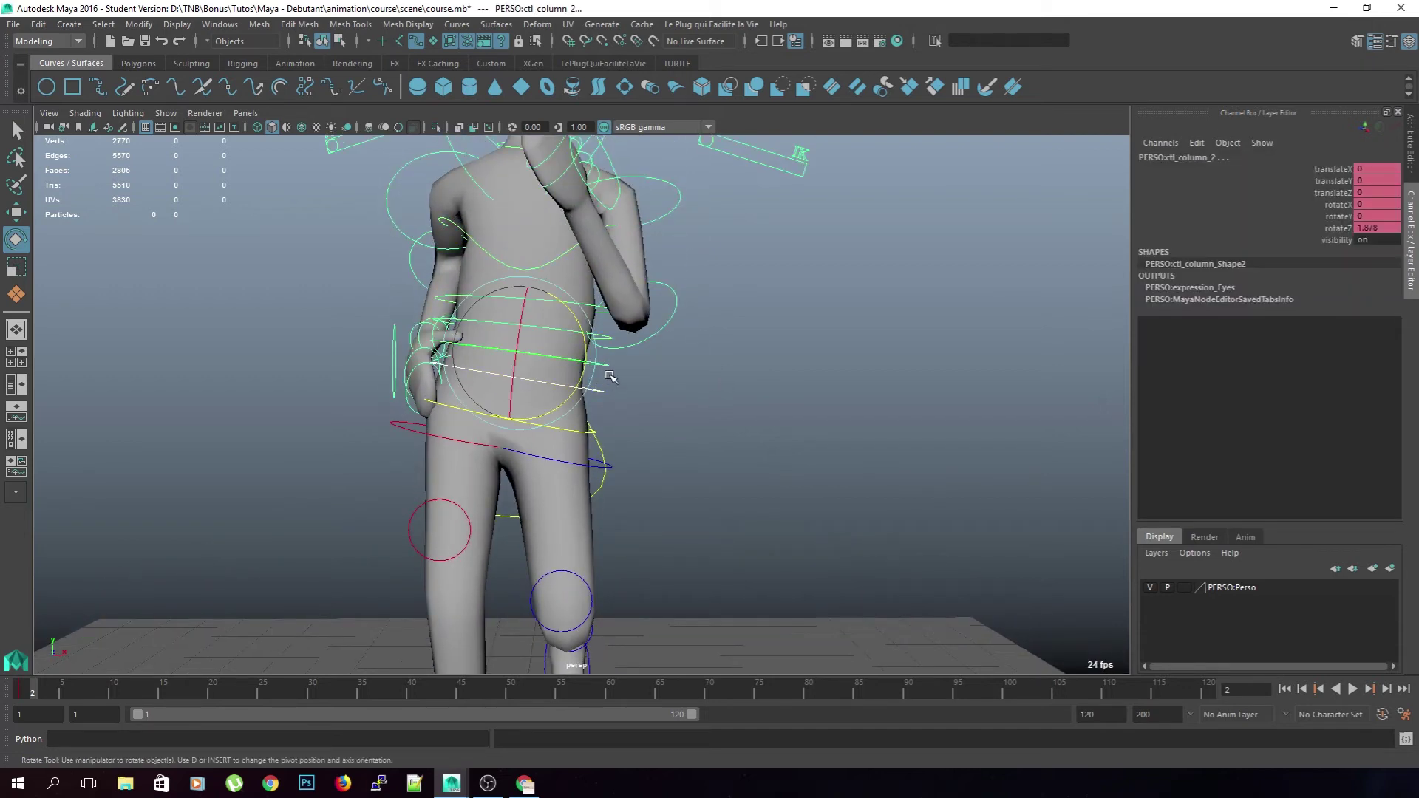
pyautogui.click(616, 392)
pyautogui.click(604, 390)
pyautogui.press('q')
pyautogui.keyDown('shift'); pyautogui.click(606, 364); pyautogui.keyUp('shift')
pyautogui.keyDown('alt'); pyautogui.moveTo(639, 340); pyautogui.dragTo(639, 394, button='middle'); pyautogui.keyUp('alt')
pyautogui.click(530, 326)
pyautogui.press('e')
pyautogui.moveTo(595, 314); pyautogui.dragTo(589, 342)
pyautogui.click(748, 434)
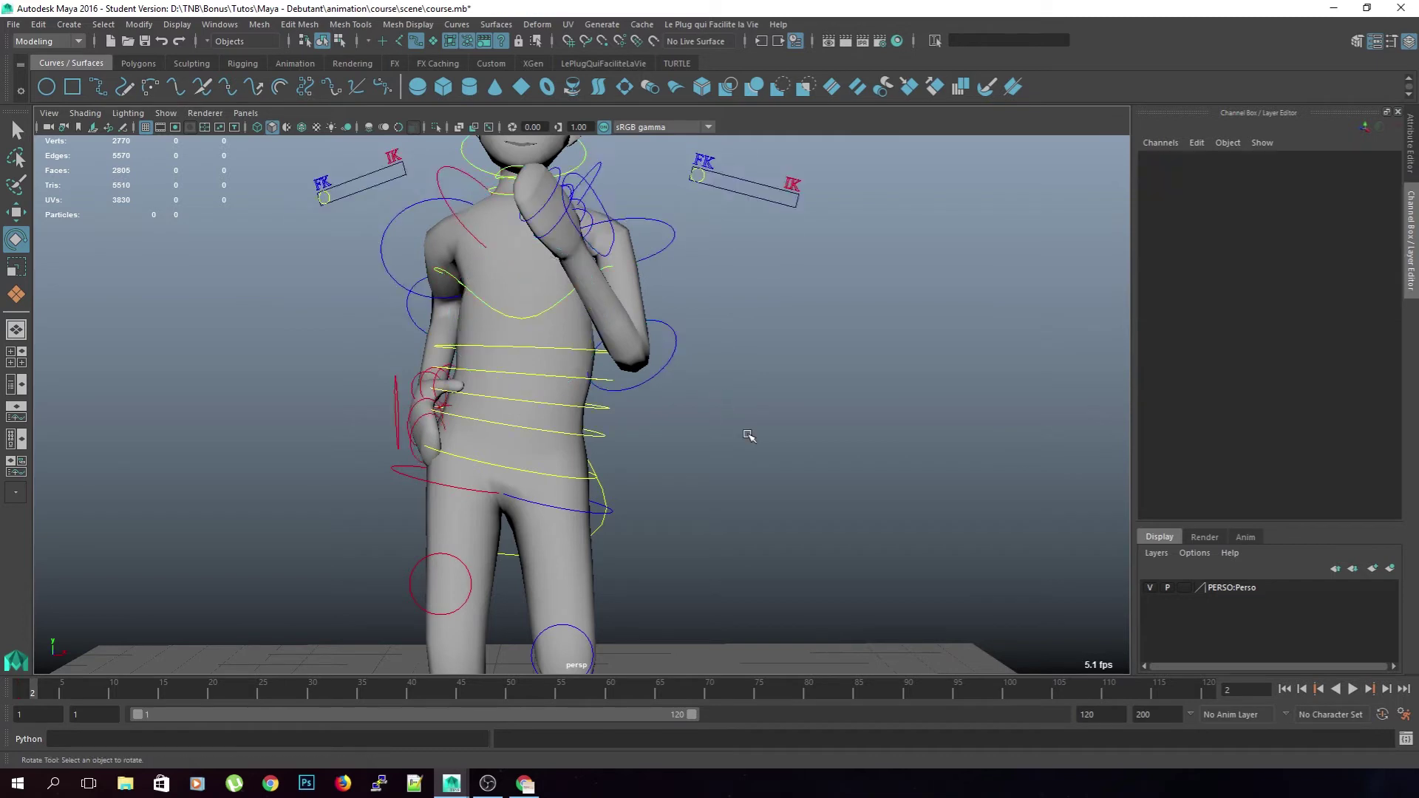
# Swing the right arm forward from its shoulder control at frame 2
pyautogui.scroll(-5, 750, 436)
pyautogui.keyDown('alt'); pyautogui.moveTo(702, 441); pyautogui.dragTo(848, 441); pyautogui.keyUp('alt')
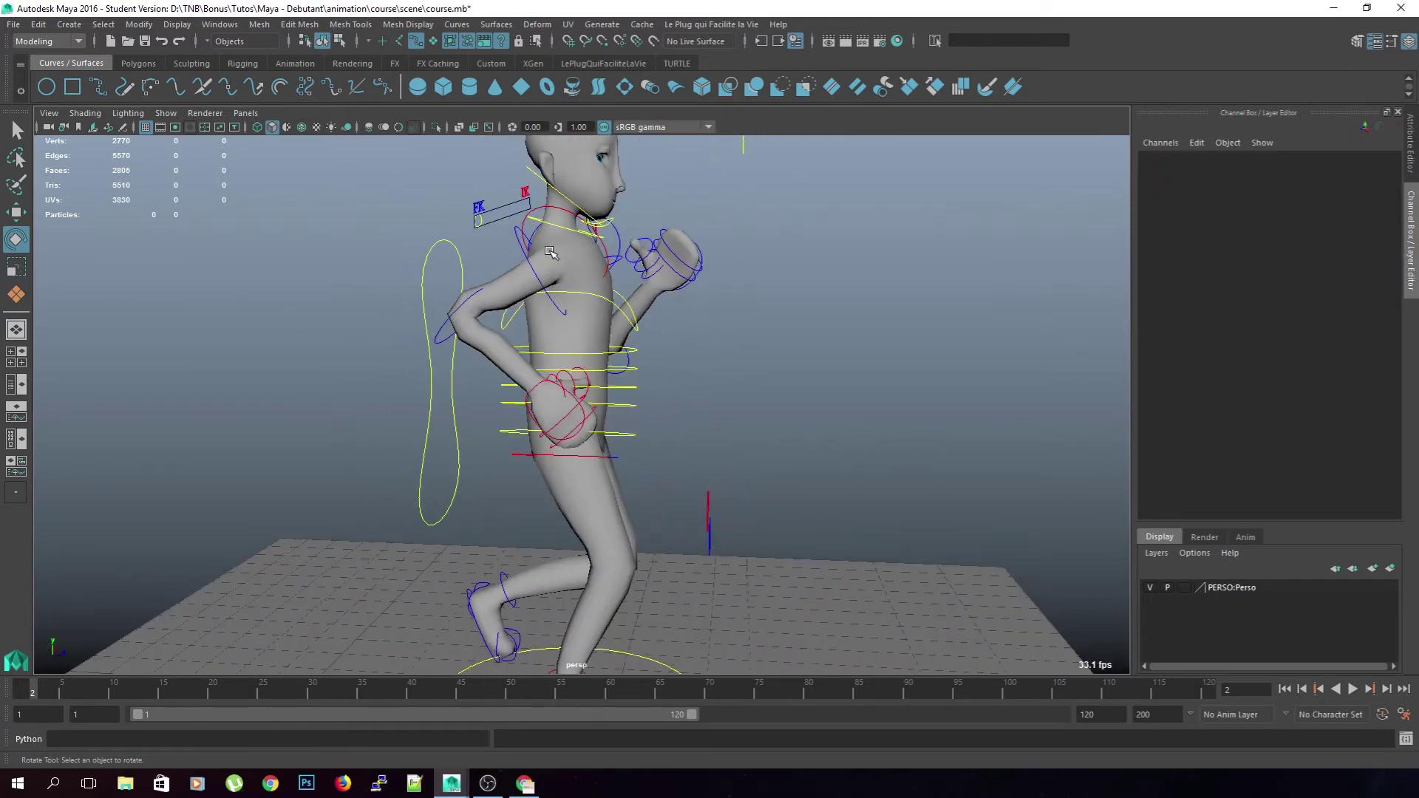
pyautogui.click(525, 257)
pyautogui.moveTo(526, 257); pyautogui.dragTo(693, 325)
pyautogui.keyDown('alt'); pyautogui.moveTo(822, 332); pyautogui.dragTo(817, 387); pyautogui.keyUp('alt')
pyautogui.click(817, 386)
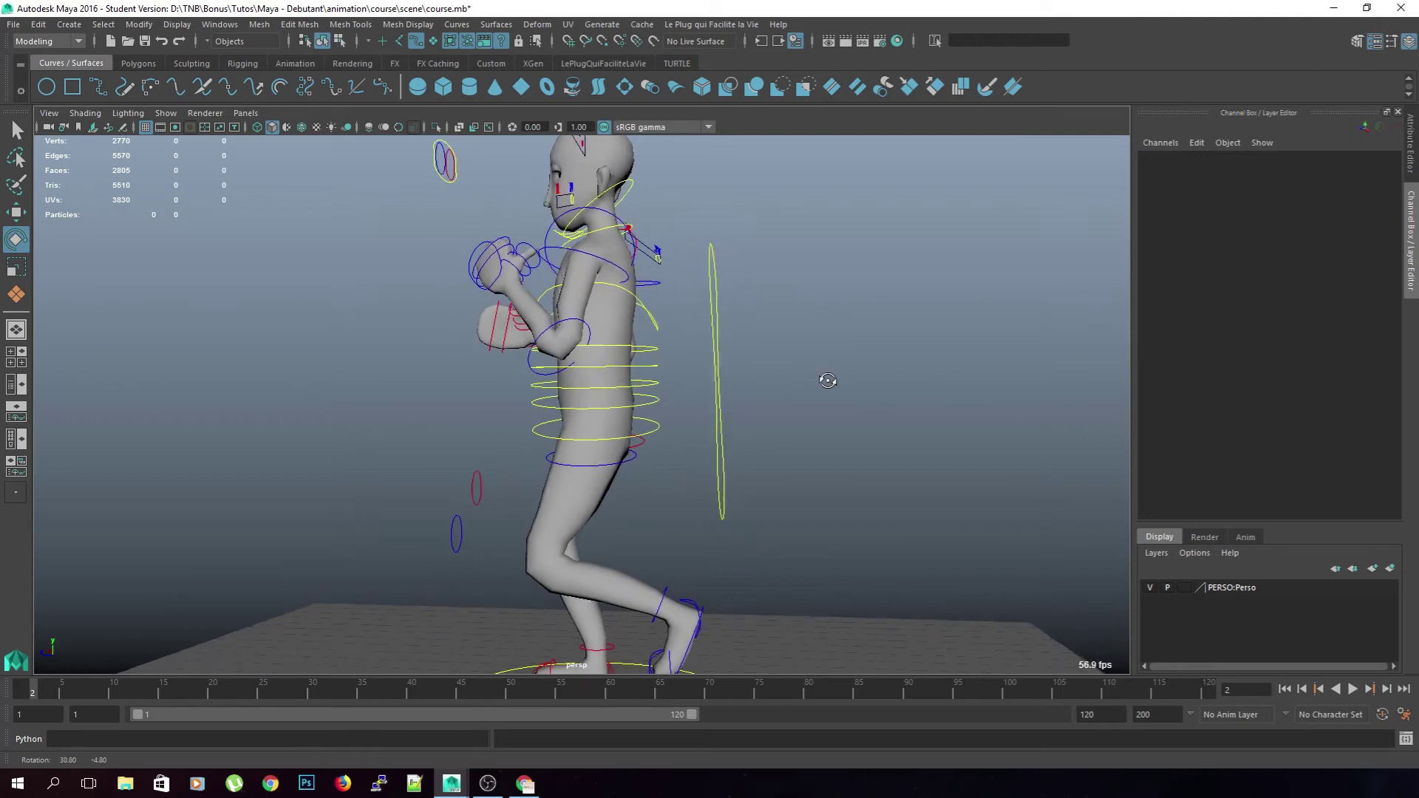
# Lower the left arm with ctl_shoulder_L at frame 2, to about 29 in rotateY and -67 in rotateZ
pyautogui.click(631, 271)
pyautogui.moveTo(739, 304)
pyautogui.keyDown('alt'); pyautogui.mouseDown()
pyautogui.moveTo(690, 304)
pyautogui.moveTo(712, 305)
pyautogui.mouseUp(); pyautogui.keyUp('alt')
pyautogui.moveTo(622, 313); pyautogui.dragTo(647, 273)
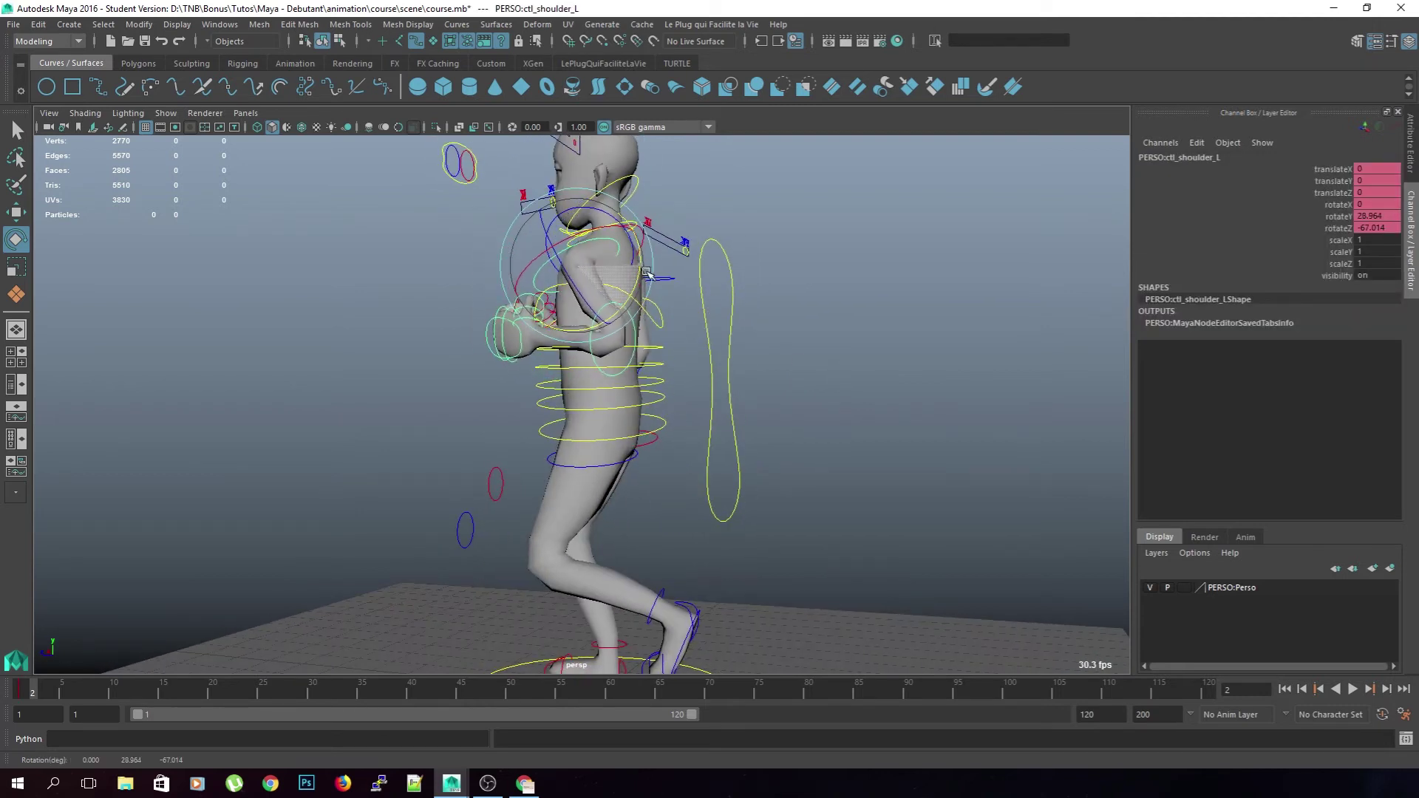
pyautogui.click(632, 360)
pyautogui.keyDown('alt'); pyautogui.moveTo(657, 369); pyautogui.dragTo(738, 358); pyautogui.keyUp('alt')
pyautogui.click(732, 441)
# Select all the character's controls, compare the frame 2 pose with frame 1, and go to frame 3
pyautogui.scroll(-3, 697, 409)
pyautogui.moveTo(697, 408)
pyautogui.keyDown('alt'); pyautogui.mouseDown()
pyautogui.moveTo(1017, 435)
pyautogui.moveTo(710, 428)
pyautogui.mouseUp(); pyautogui.keyUp('alt')
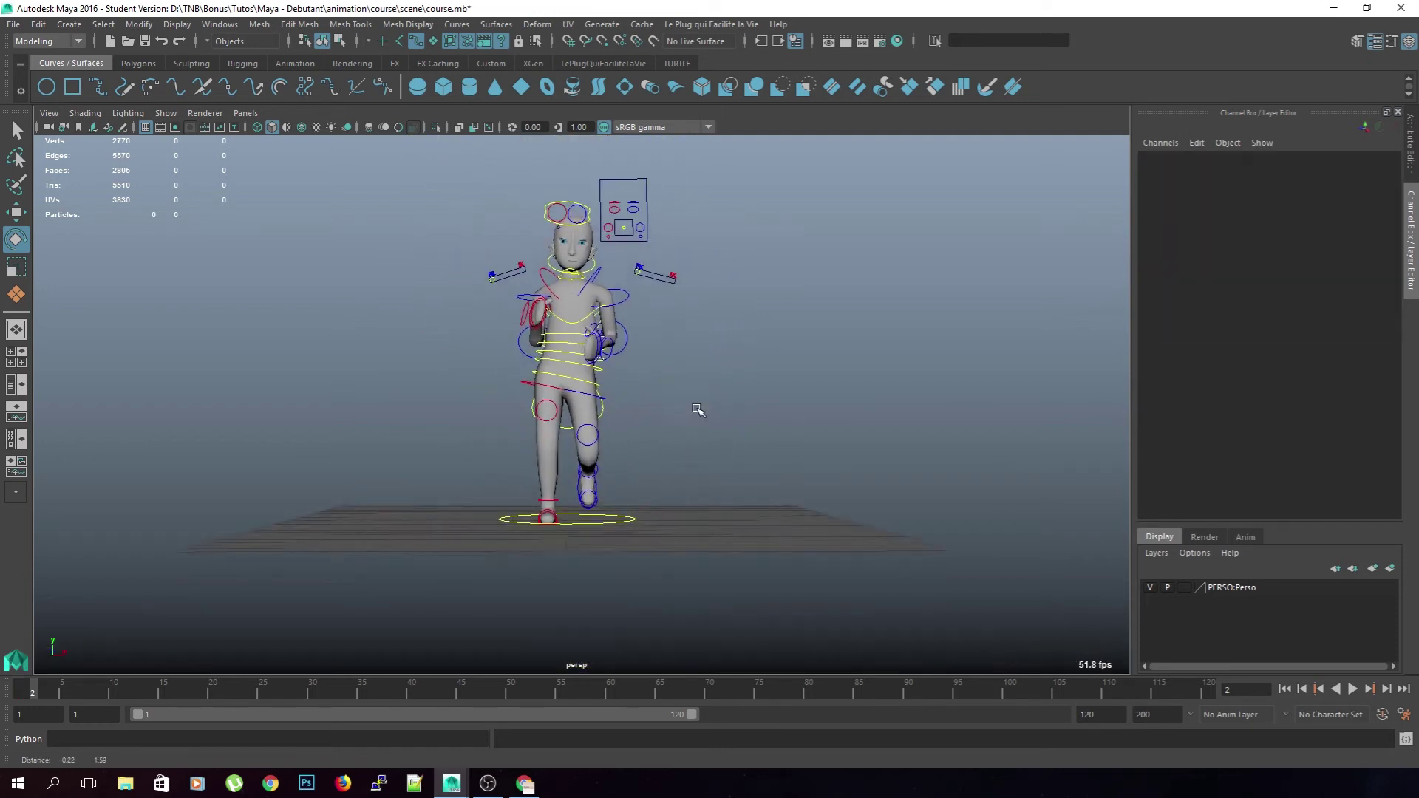
pyautogui.scroll(2, 789, 402)
pyautogui.scroll(-5, 791, 445)
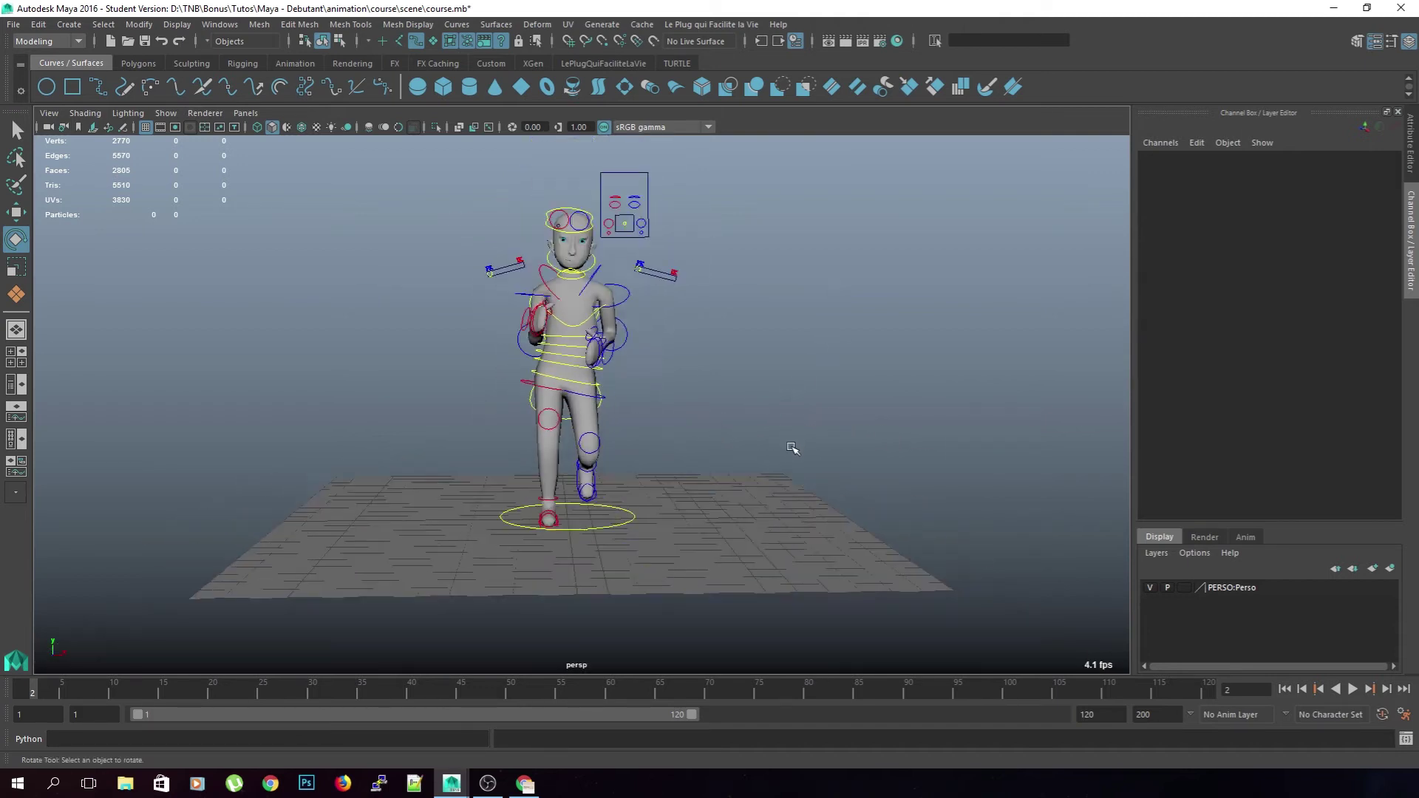
pyautogui.scroll(2, 714, 449)
pyautogui.scroll(-2, 712, 467)
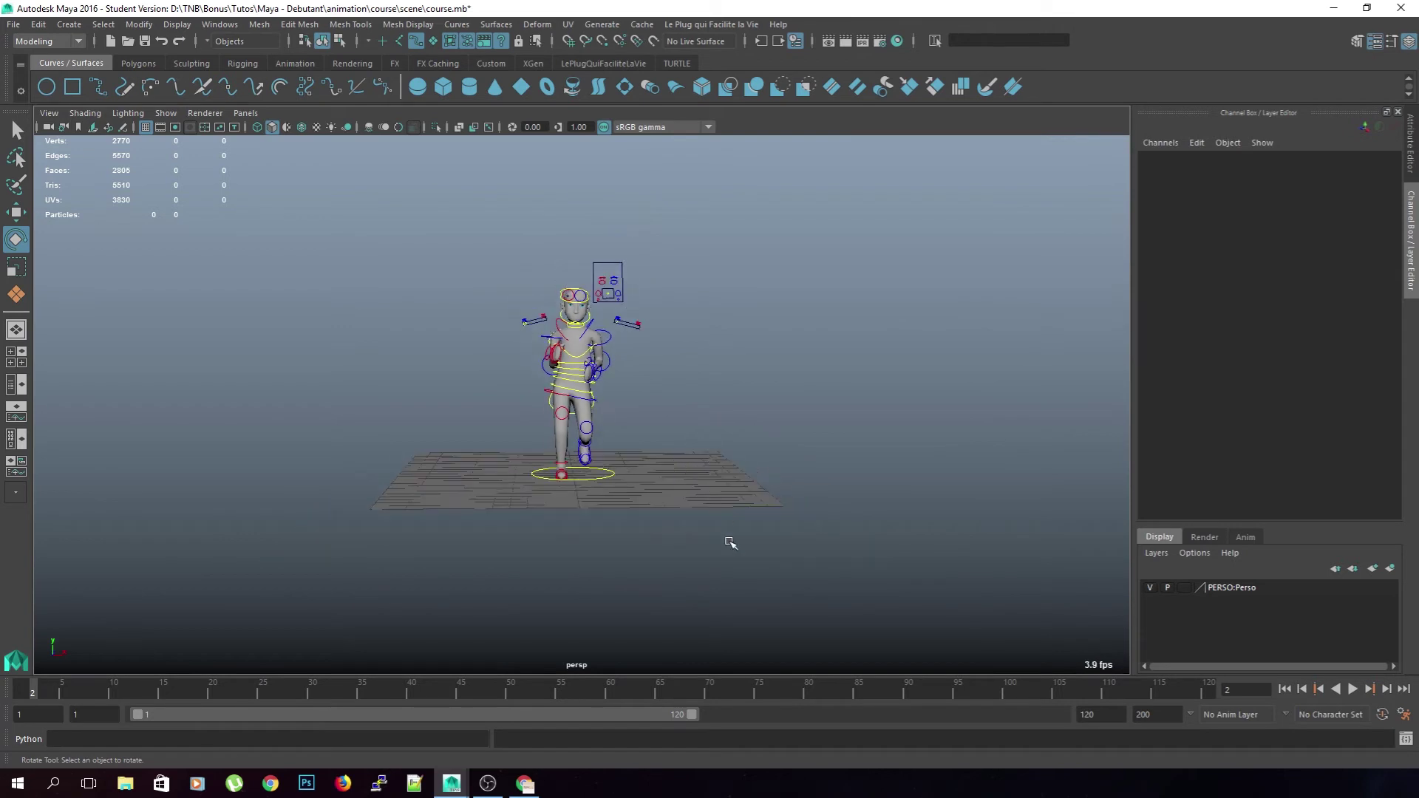
pyautogui.moveTo(735, 559); pyautogui.dragTo(394, 211)
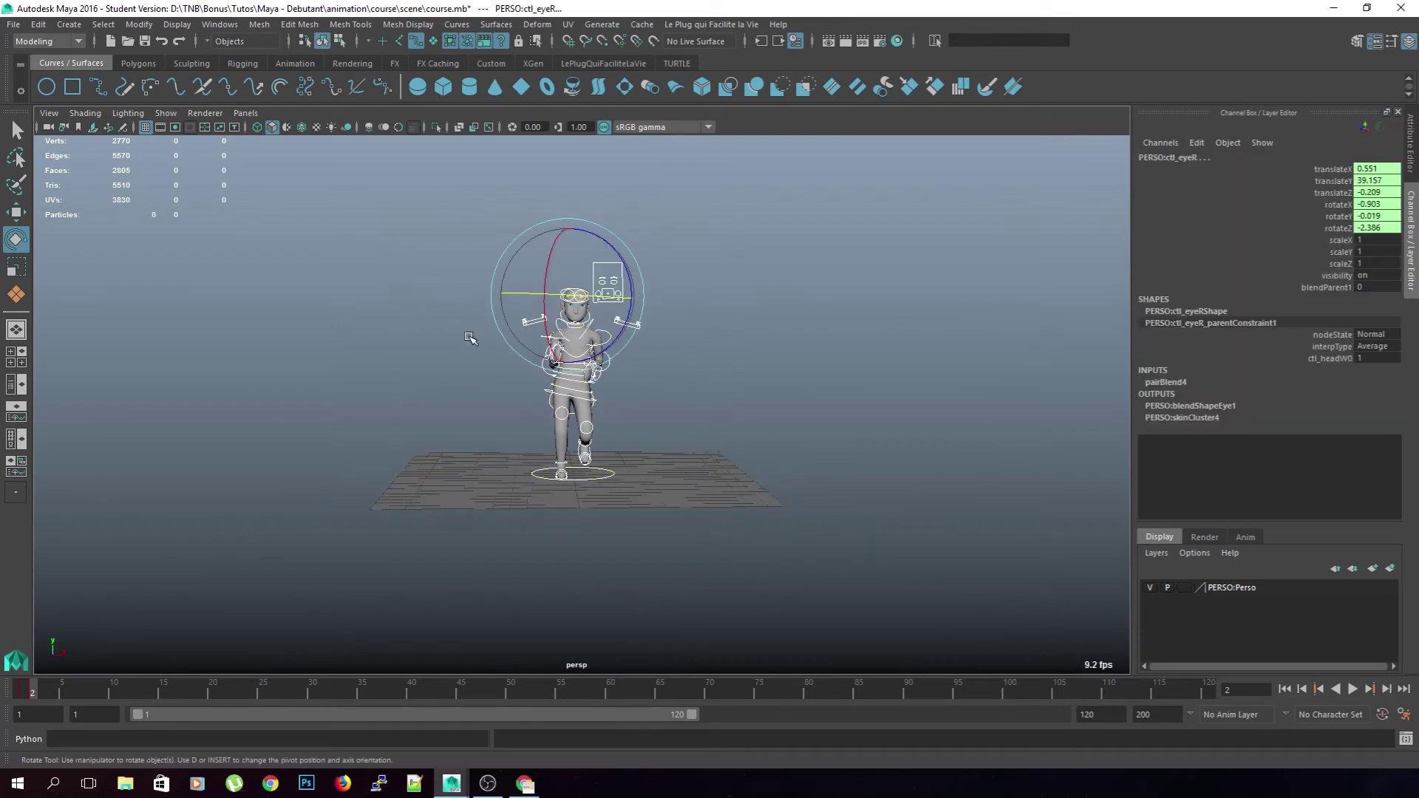
pyautogui.press(',')
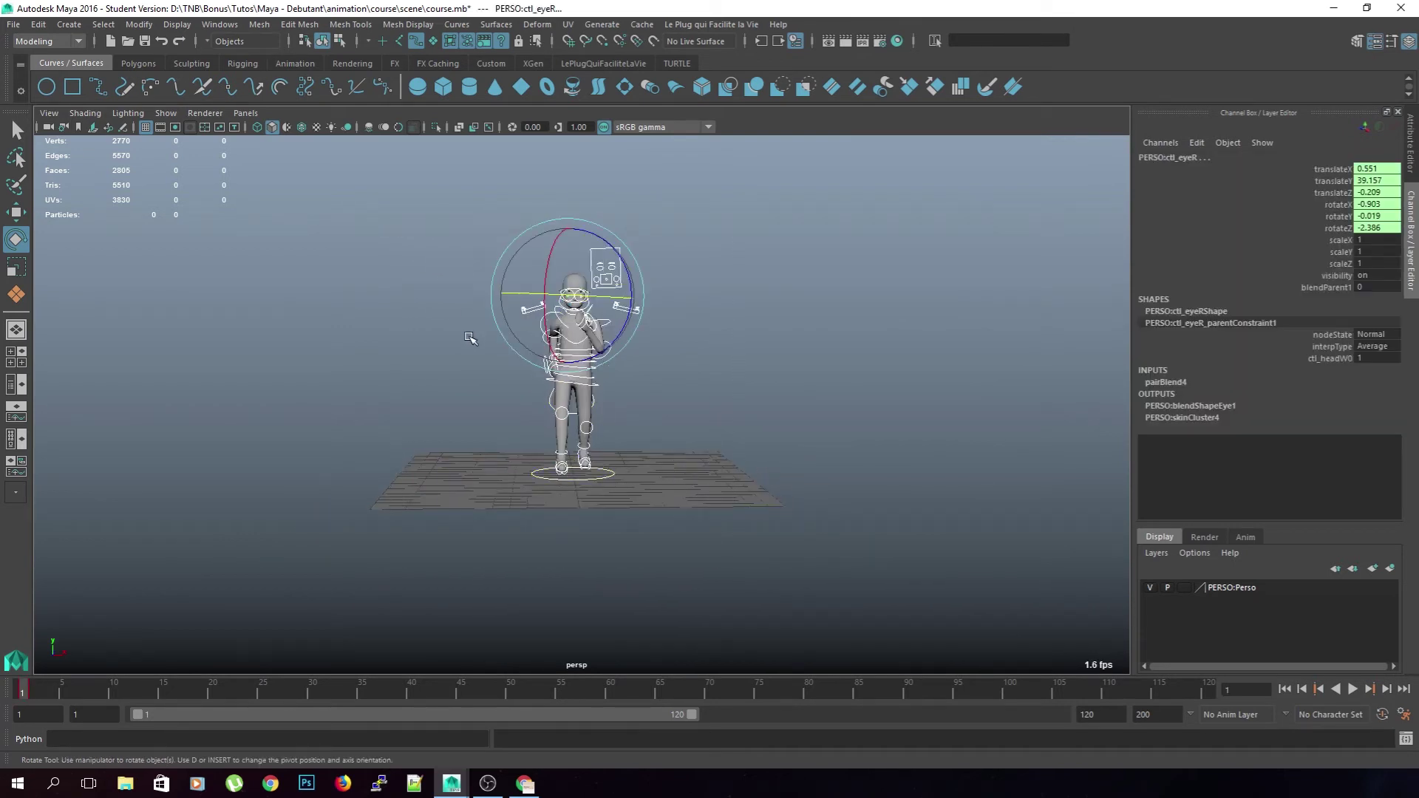
pyautogui.click(798, 419)
pyautogui.keyDown('alt'); pyautogui.moveTo(798, 419); pyautogui.dragTo(757, 437); pyautogui.keyUp('alt')
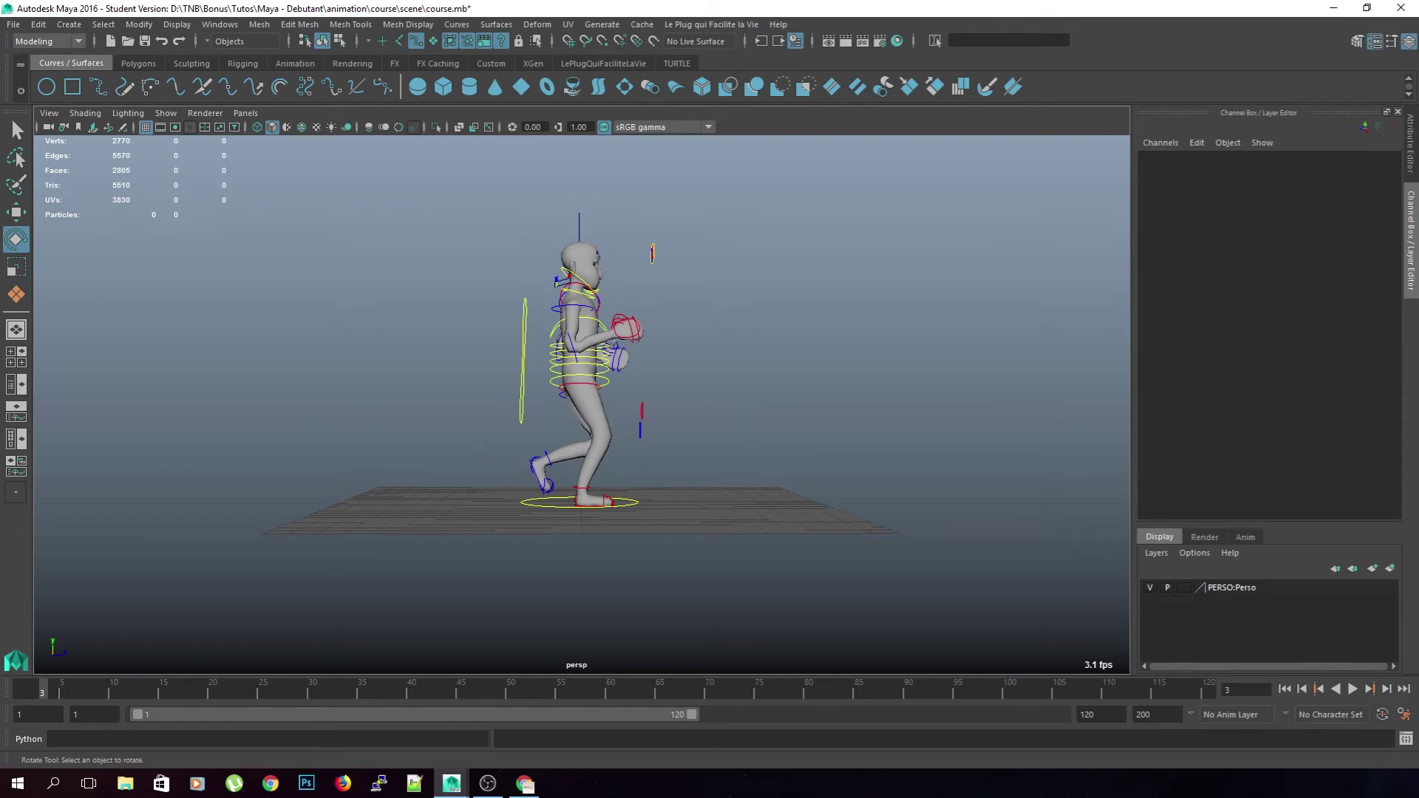
# Switch to Chrome, examine the half-speed jog reference on YouTube for the next pose, and return to Maya
pyautogui.hotkey('alt', 'Tab')
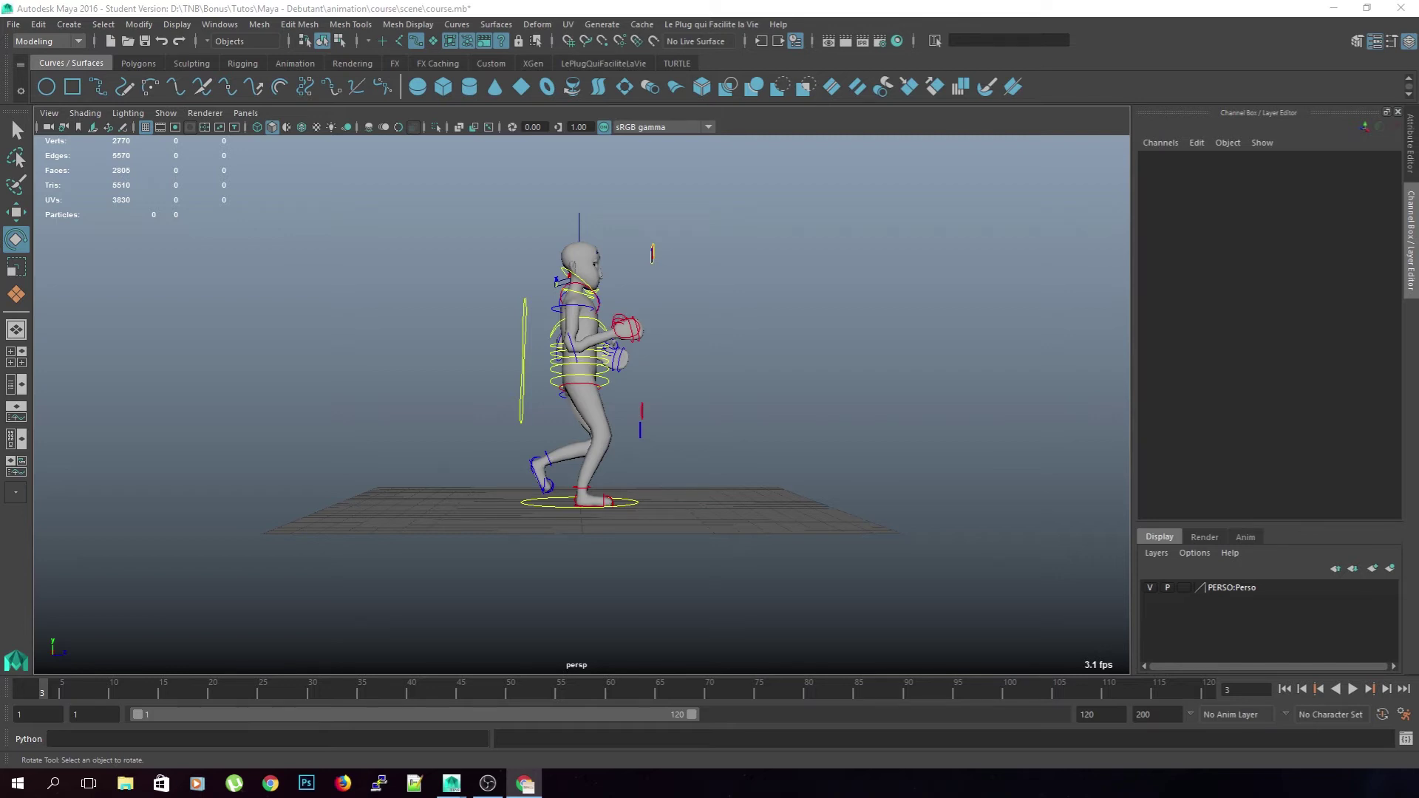
pyautogui.moveTo(0, 69); pyautogui.dragTo(517, 0)
pyautogui.click(841, 448)
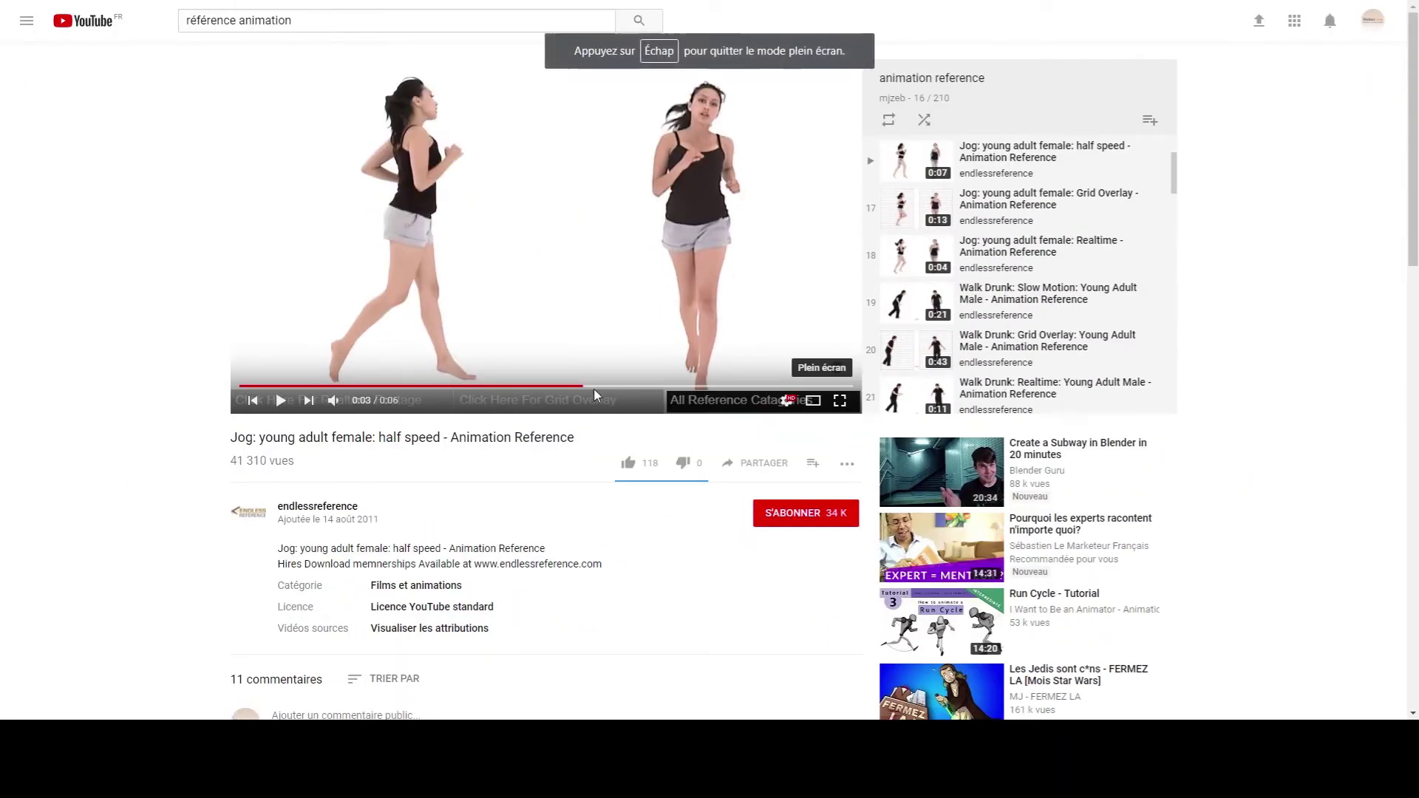
pyautogui.press('Escape')
pyautogui.moveTo(903, 5); pyautogui.dragTo(0, 366)
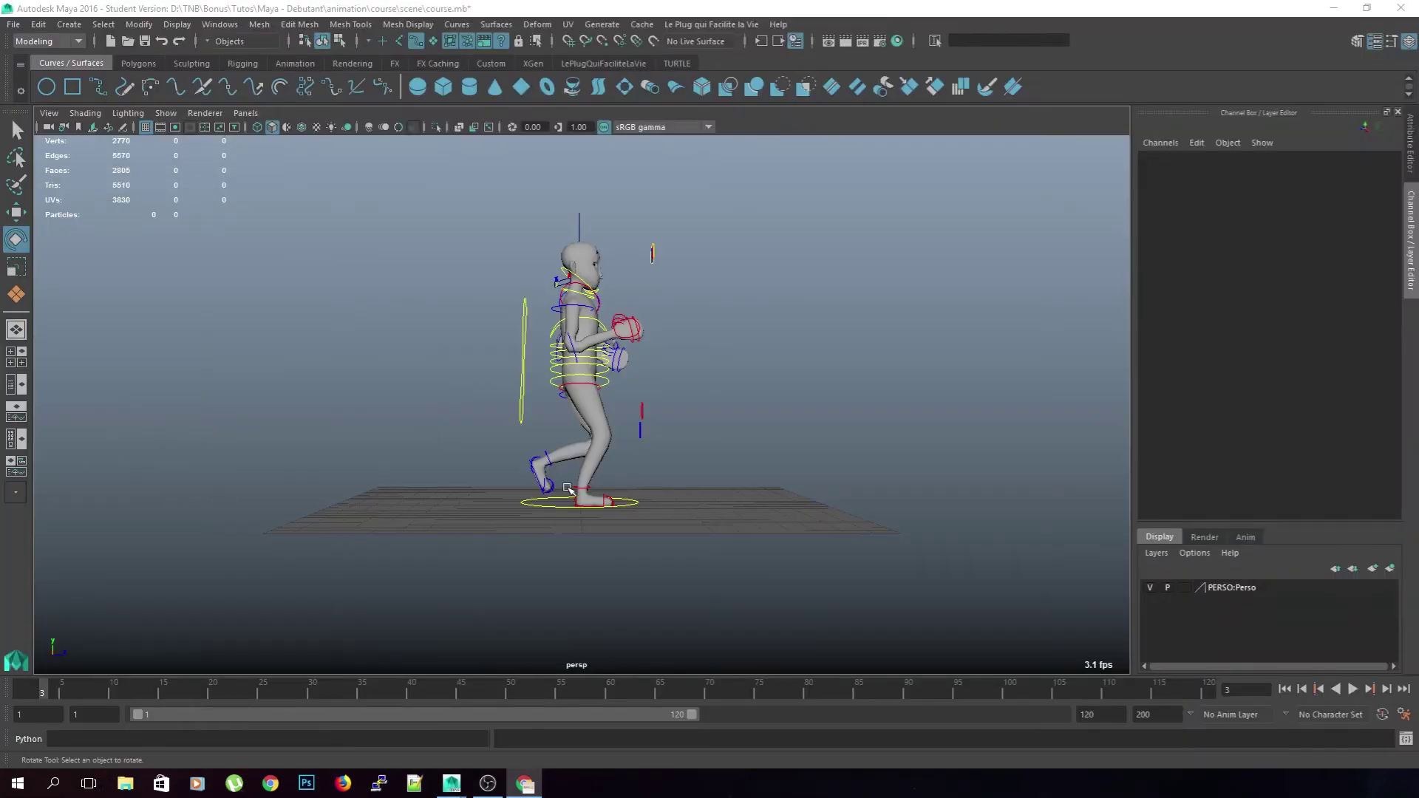
pyautogui.scroll(3, 575, 509)
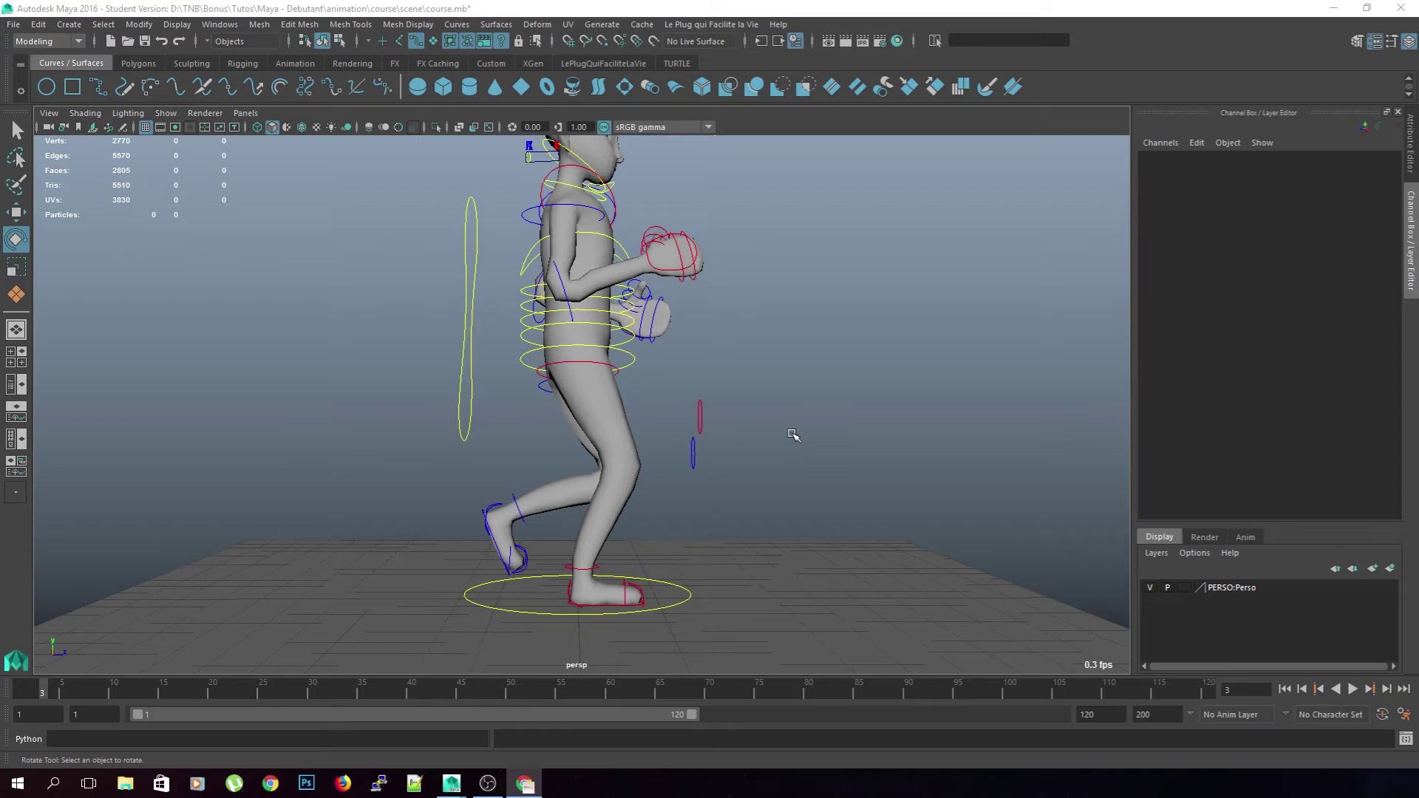
pyautogui.scroll(3, 806, 425)
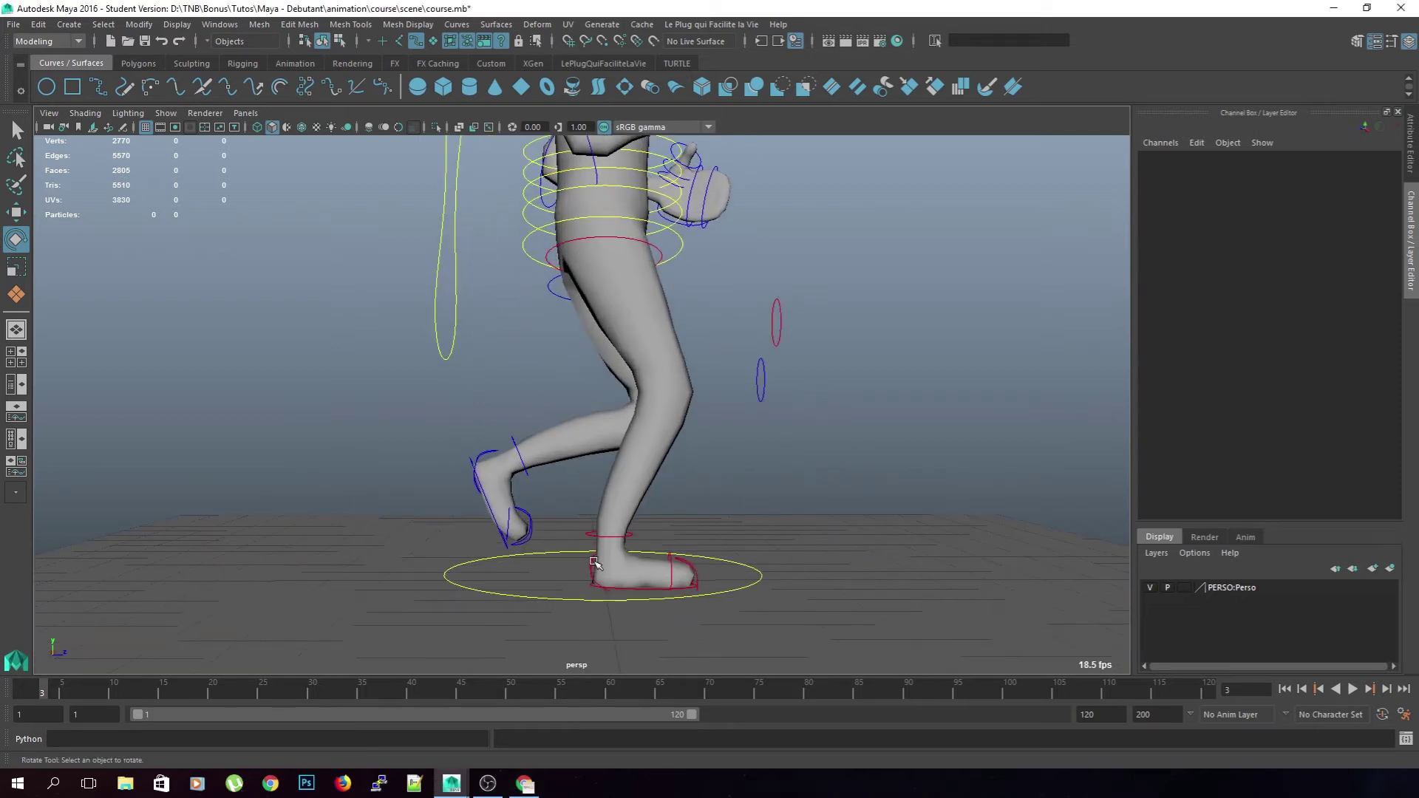
pyautogui.click(595, 563)
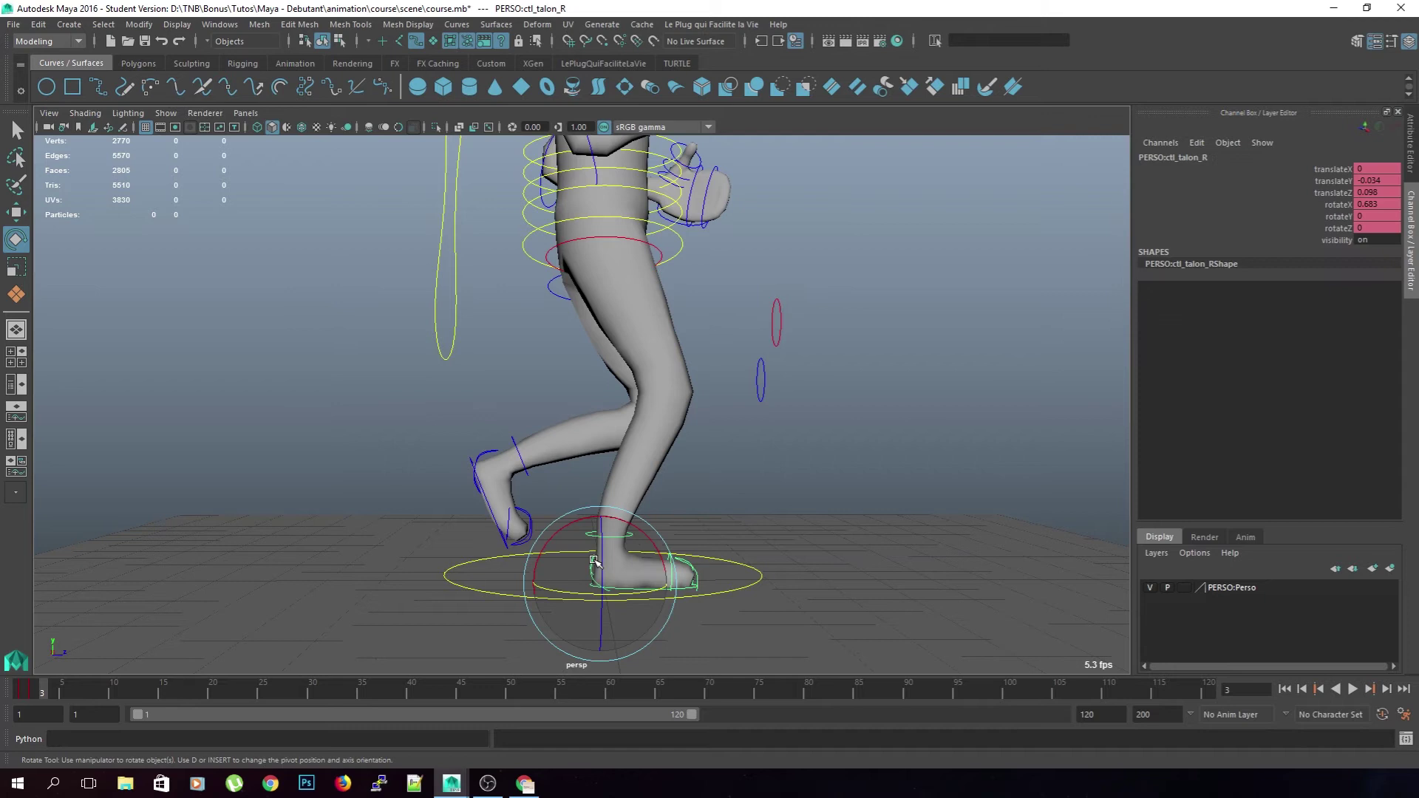
pyautogui.press('w')
pyautogui.scroll(-3, 732, 526)
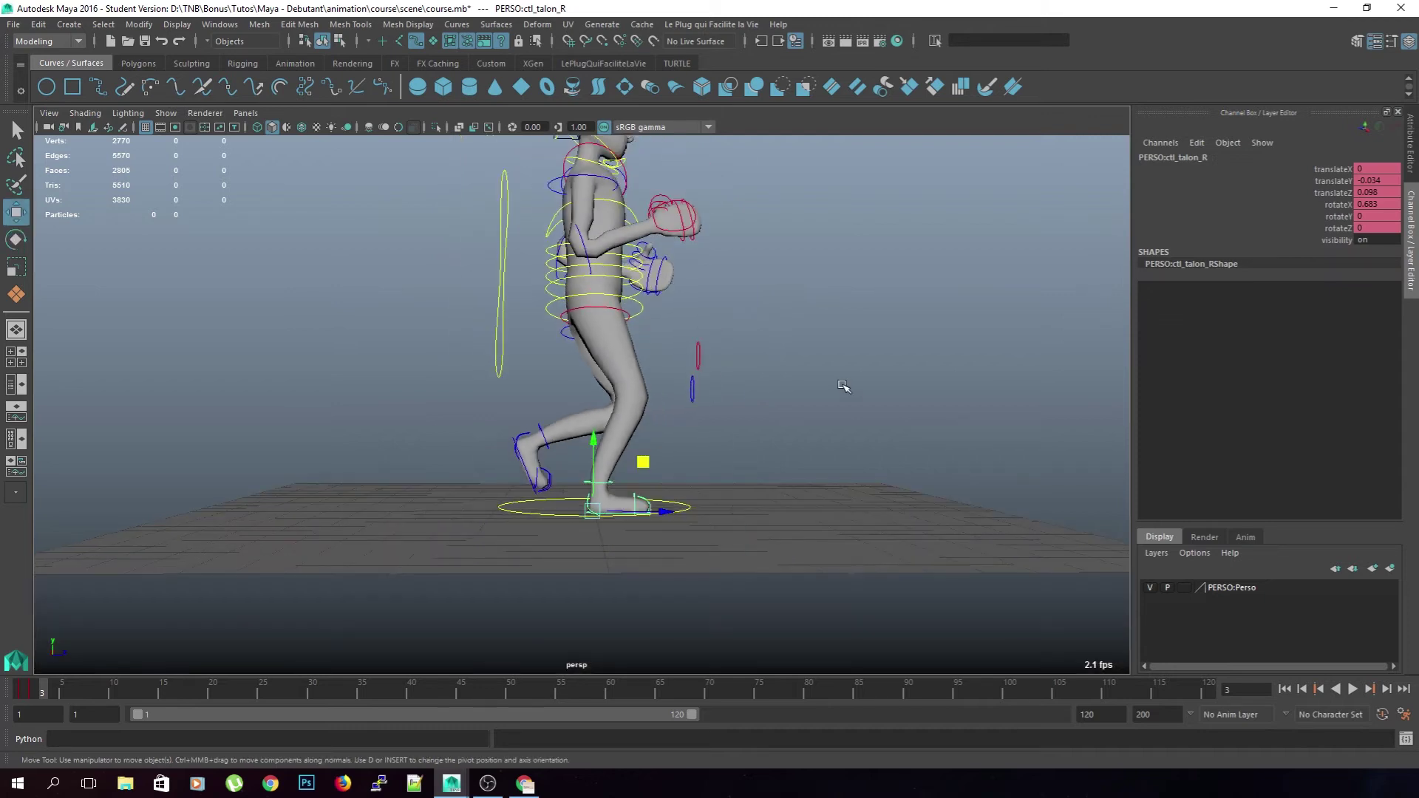
pyautogui.click(842, 385)
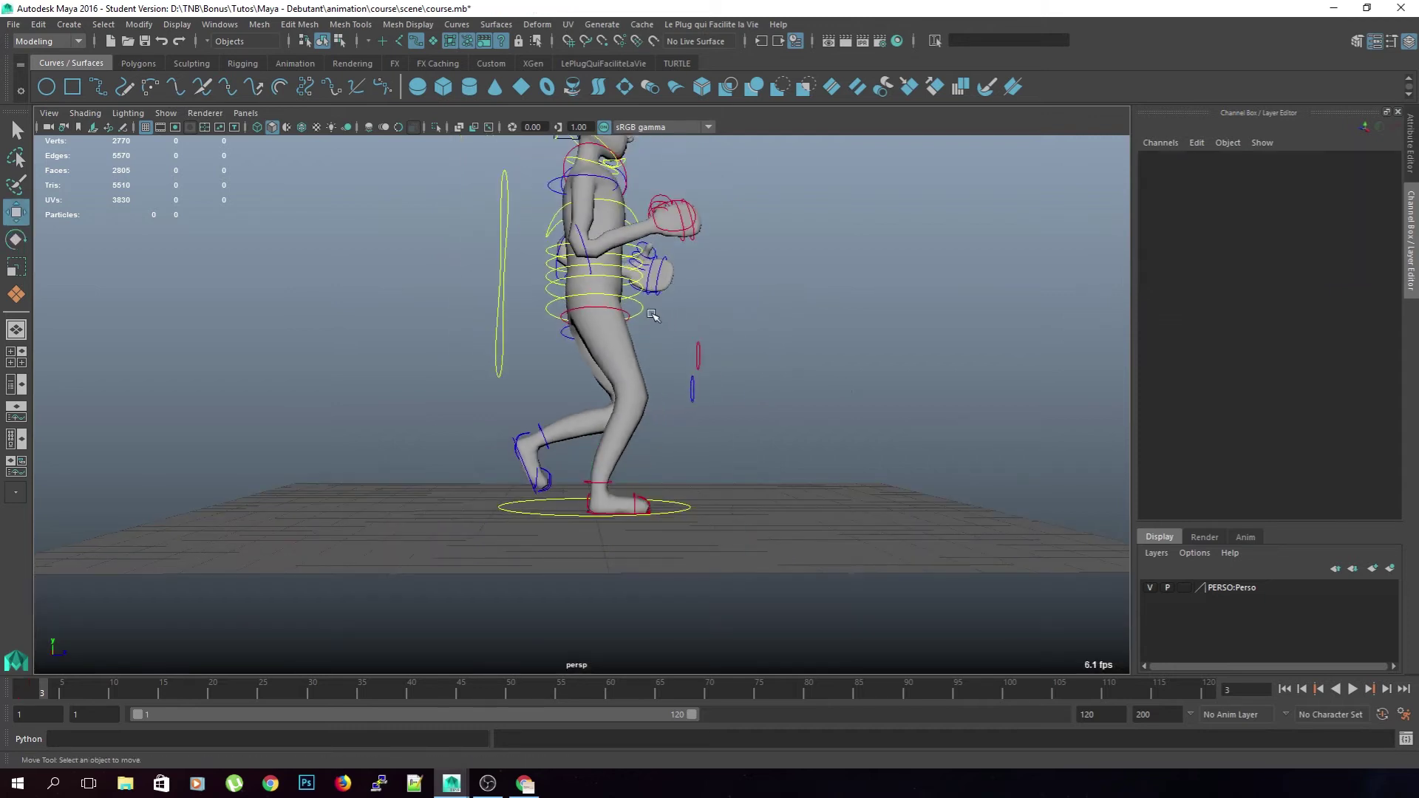
# Check the pelvis height at frame 1 and set translateY of ctl_pelvis to the same 0.324 at frame 3
pyautogui.click(642, 310)
pyautogui.keyDown('alt'); pyautogui.moveTo(734, 353); pyautogui.dragTo(719, 398, button='middle'); pyautogui.keyUp('alt')
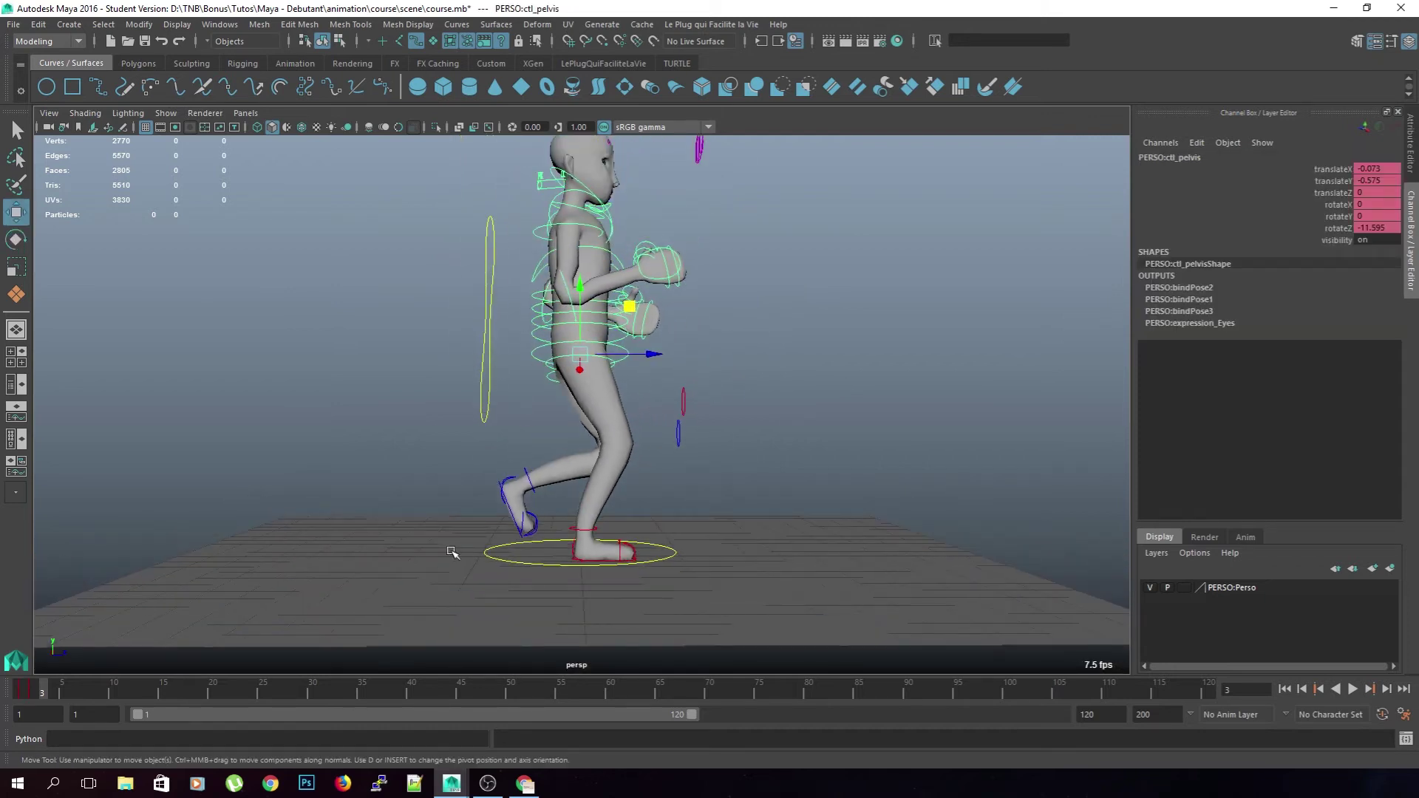
pyautogui.click(19, 693)
pyautogui.hotkey('alt', 'v')
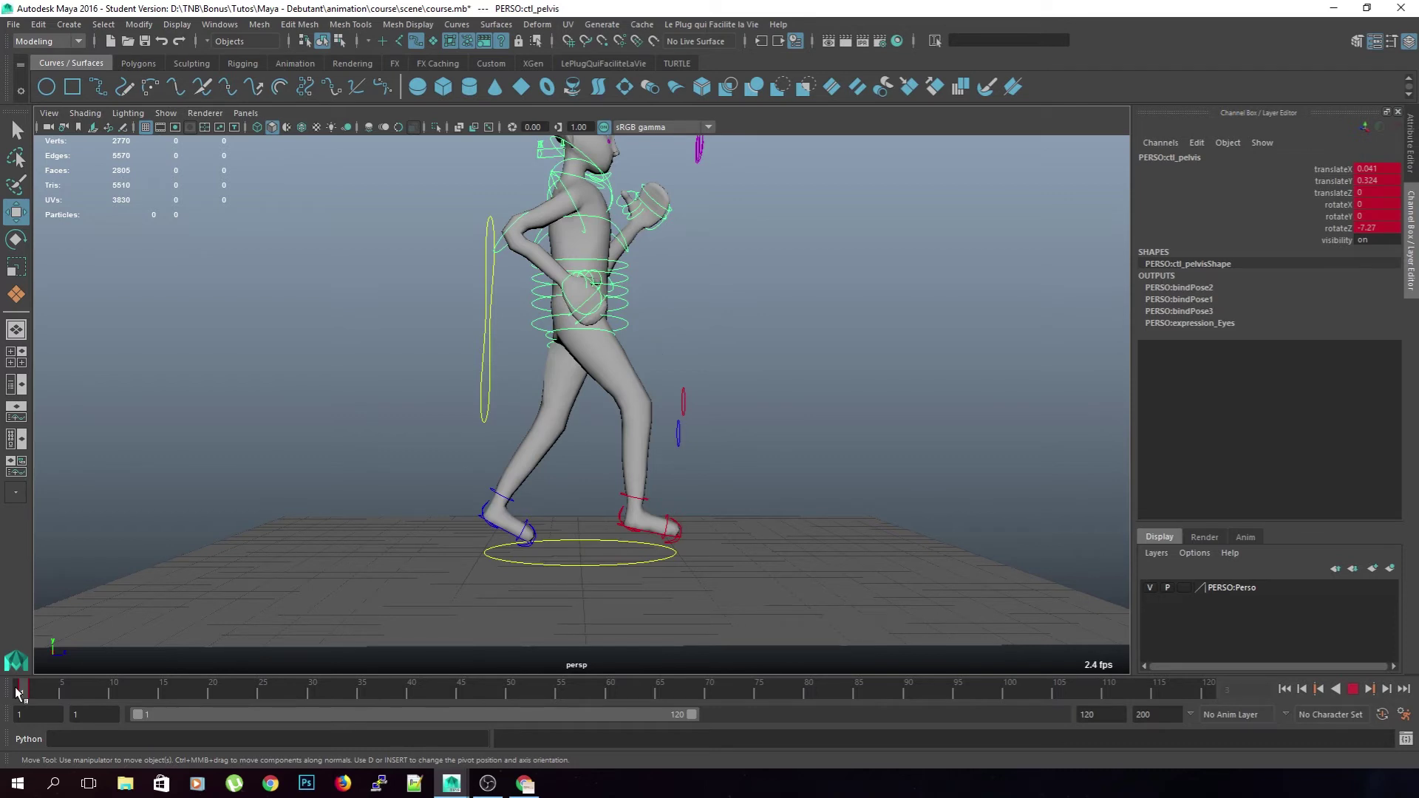
pyautogui.click(38, 693)
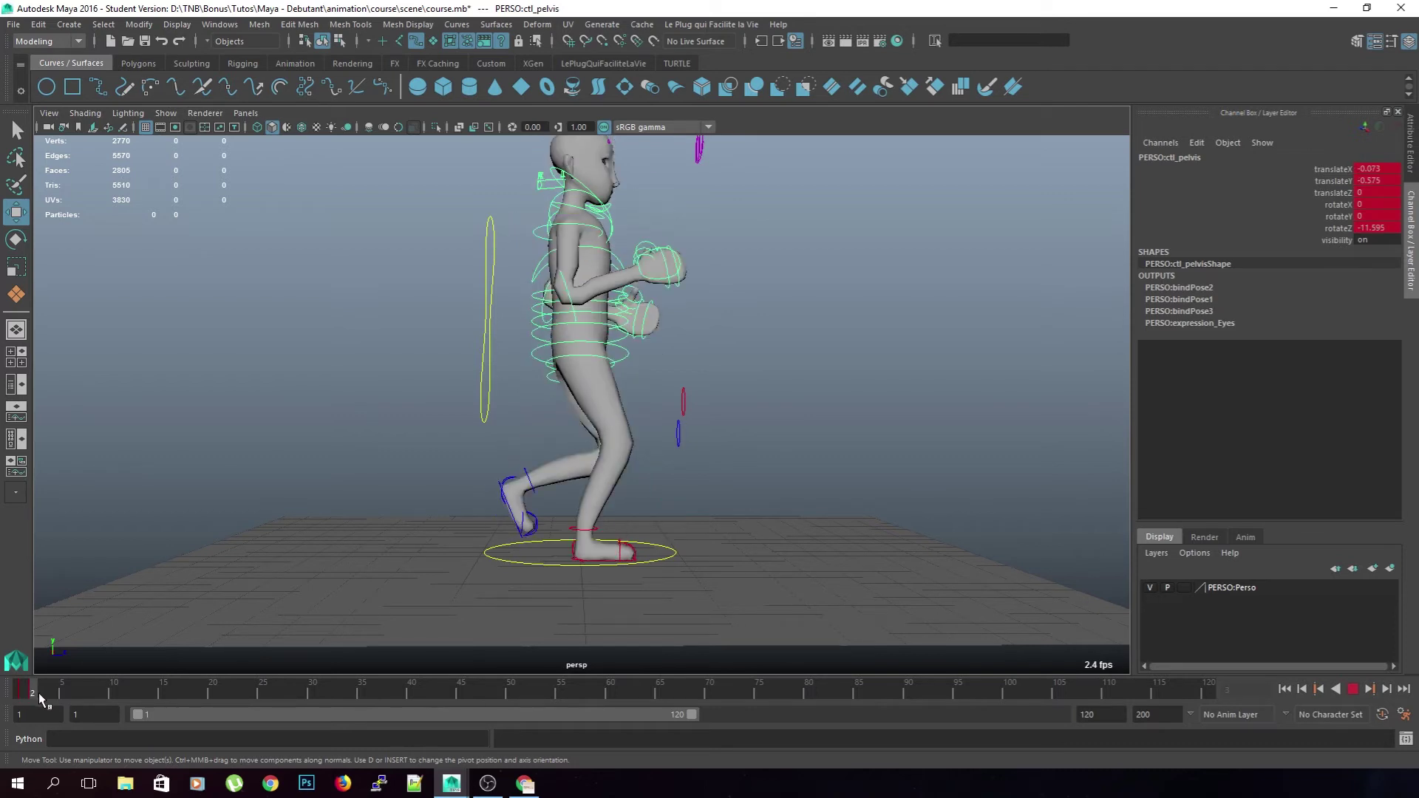
pyautogui.doubleClick(1387, 182)
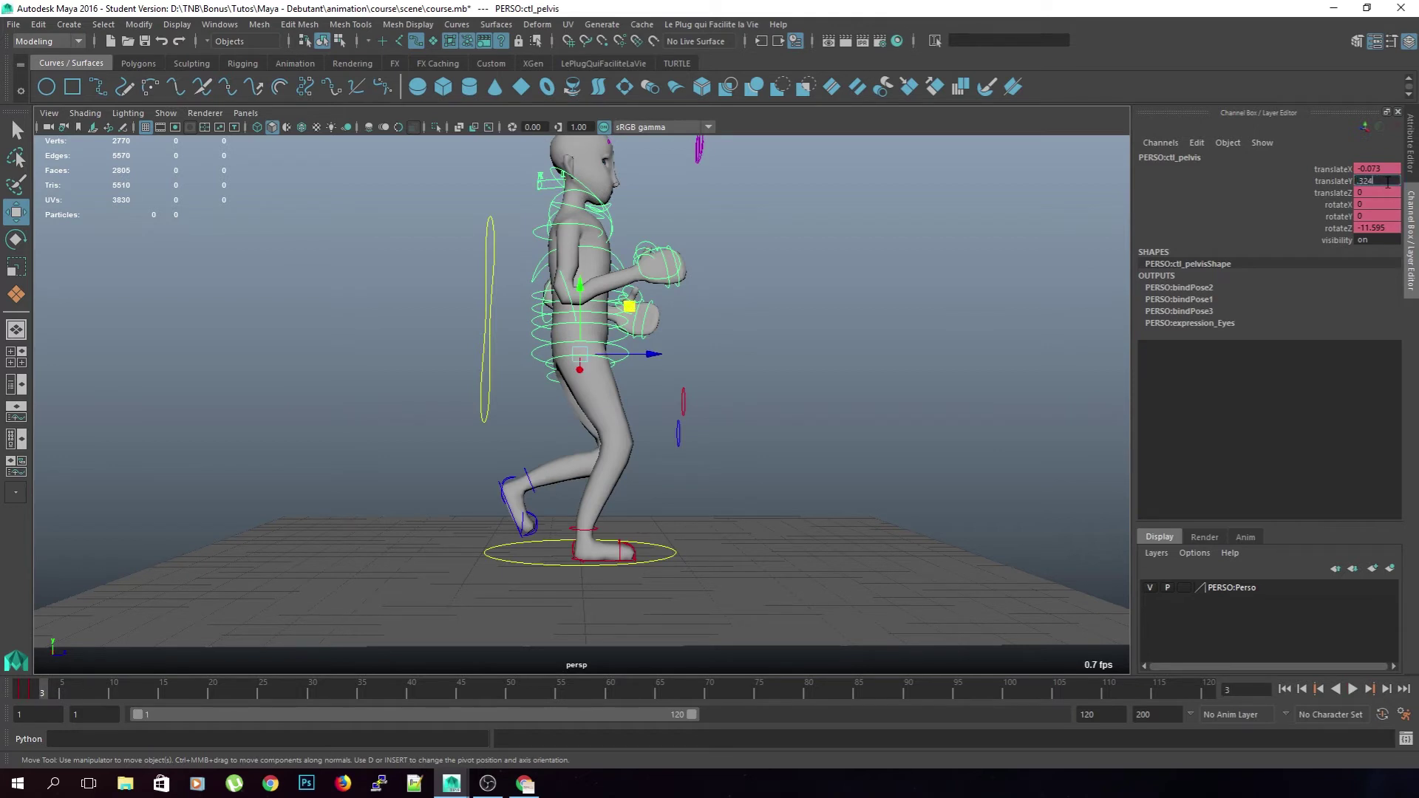
pyautogui.press('Return')
pyautogui.click(1331, 182)
# Key the translation and rotation of ctl_pelvis at frame 3
pyautogui.keyDown('alt'); pyautogui.moveTo(971, 277); pyautogui.dragTo(1013, 277); pyautogui.keyUp('alt')
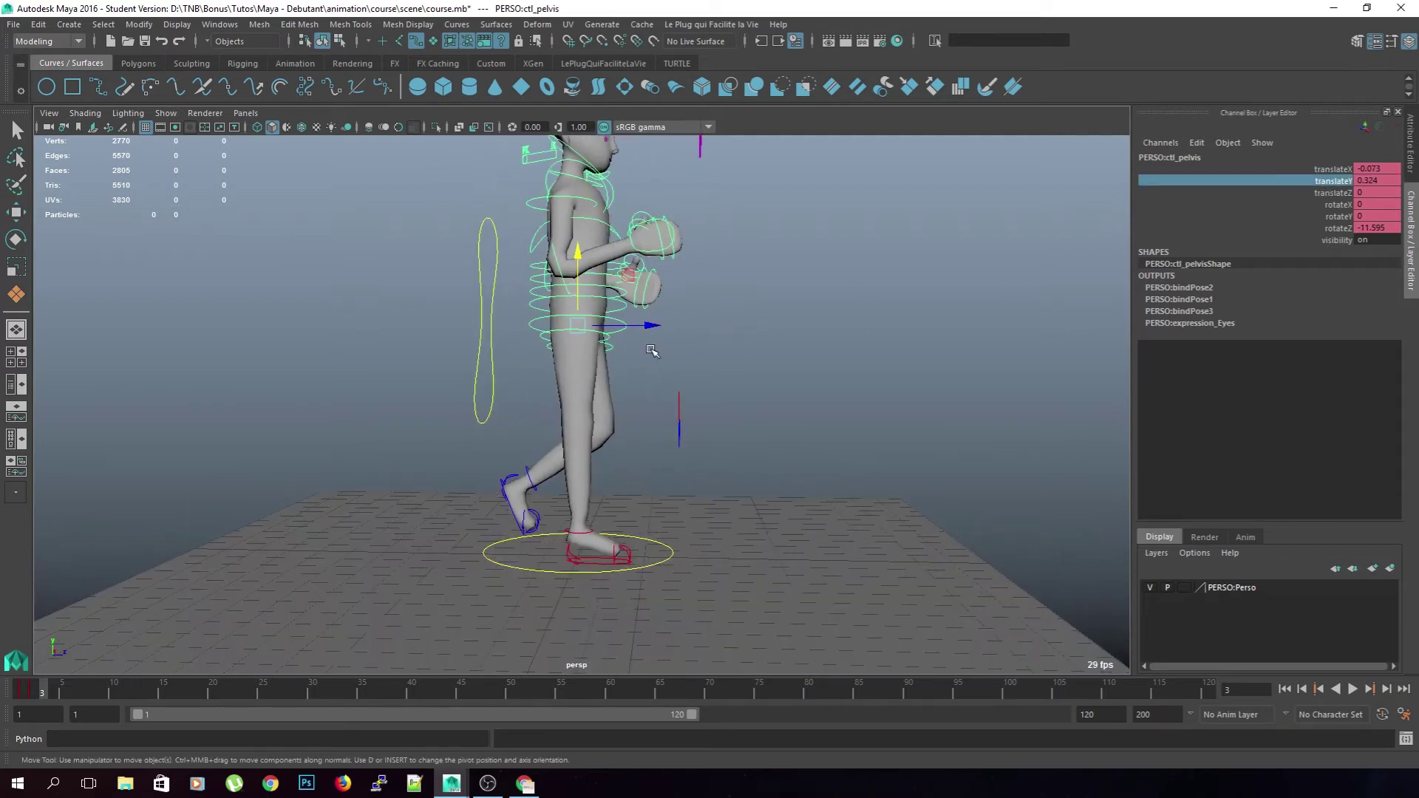
pyautogui.hotkey('shift', 'w')
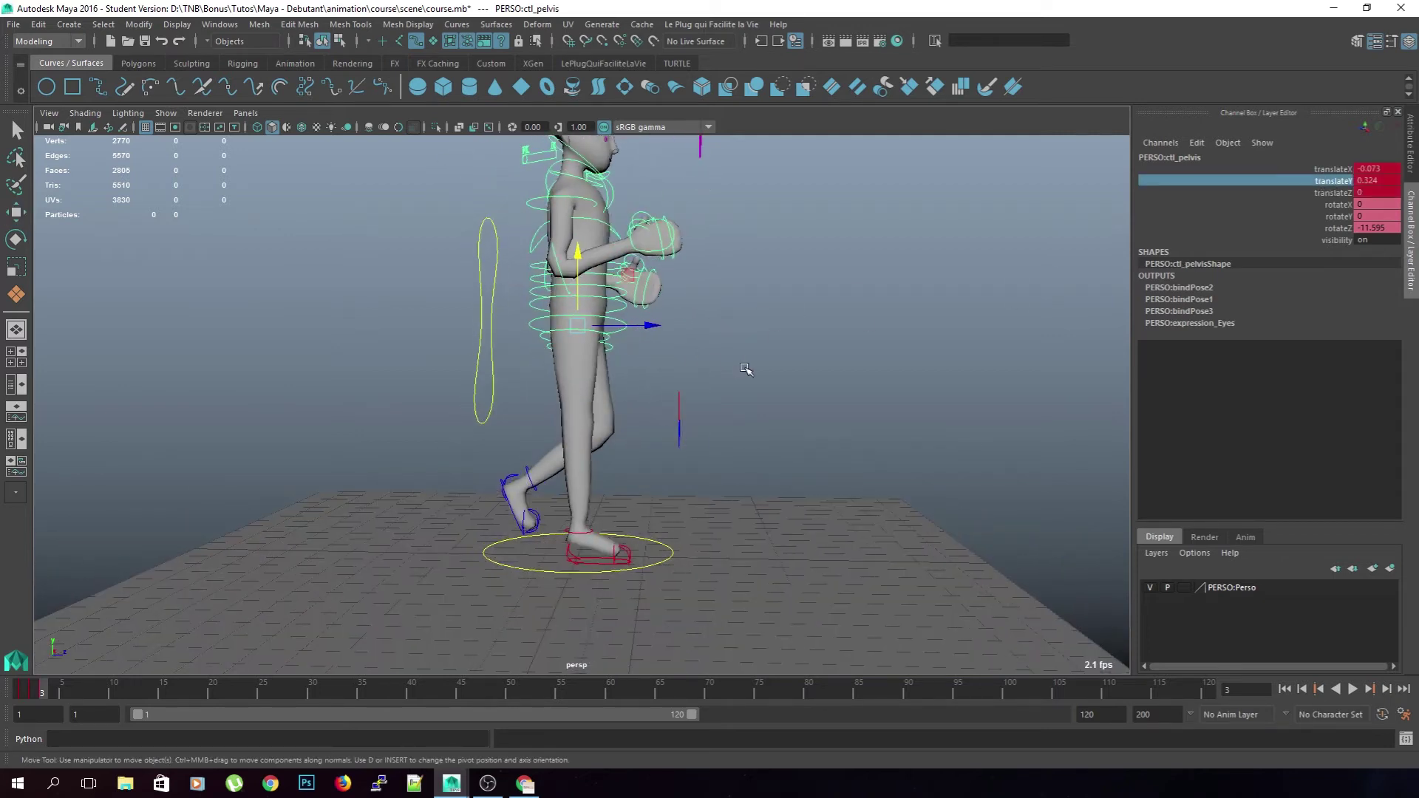
pyautogui.hotkey('shift', 'e')
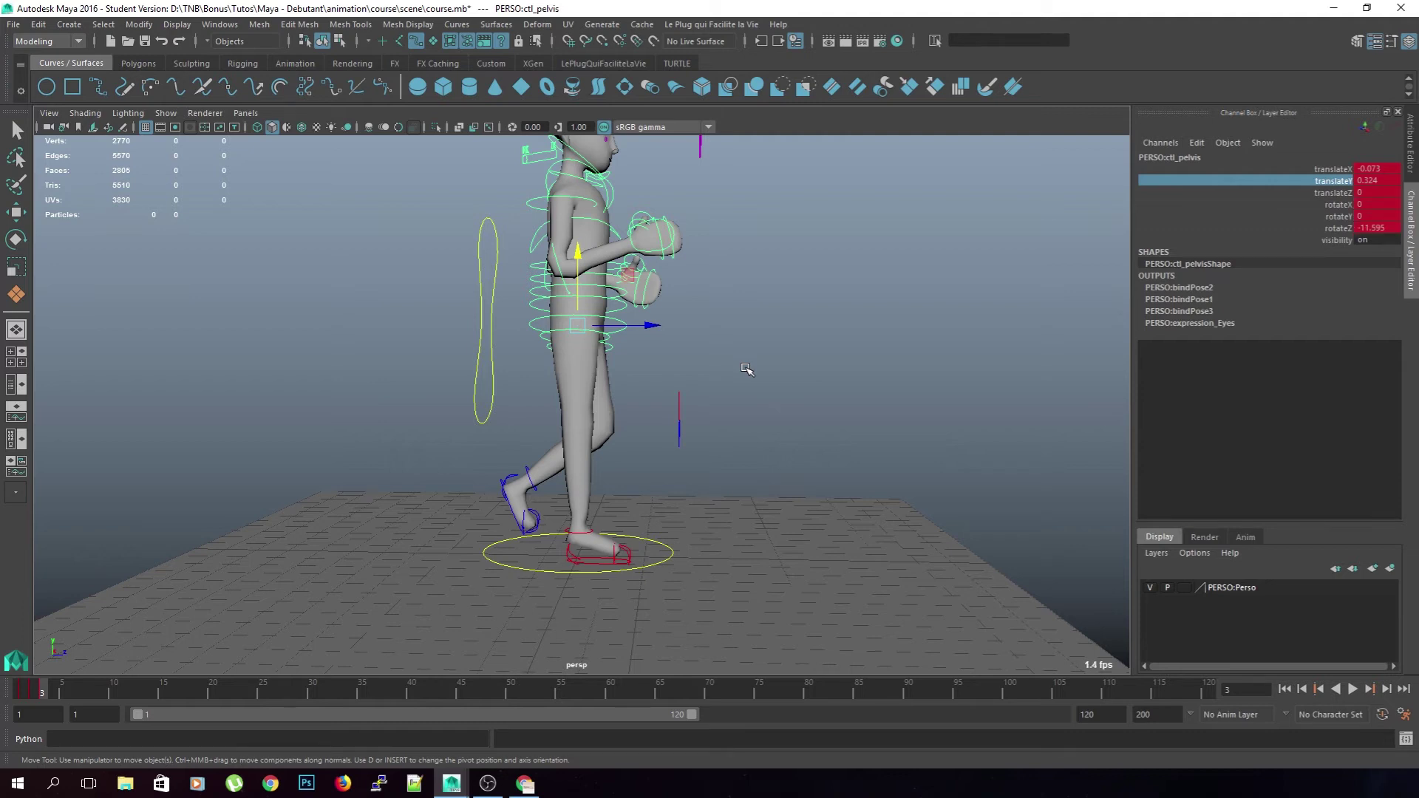
pyautogui.click(746, 370)
# Tilt ctl_pelvis the opposite way to about 4.3 in rotateZ at frame 3
pyautogui.keyDown('alt'); pyautogui.moveTo(744, 370); pyautogui.dragTo(711, 377); pyautogui.keyUp('alt')
pyautogui.click(622, 315)
pyautogui.moveTo(623, 315)
pyautogui.keyDown('alt'); pyautogui.mouseDown()
pyautogui.moveTo(661, 336)
pyautogui.moveTo(623, 309)
pyautogui.mouseUp(); pyautogui.keyUp('alt')
pyautogui.press('e')
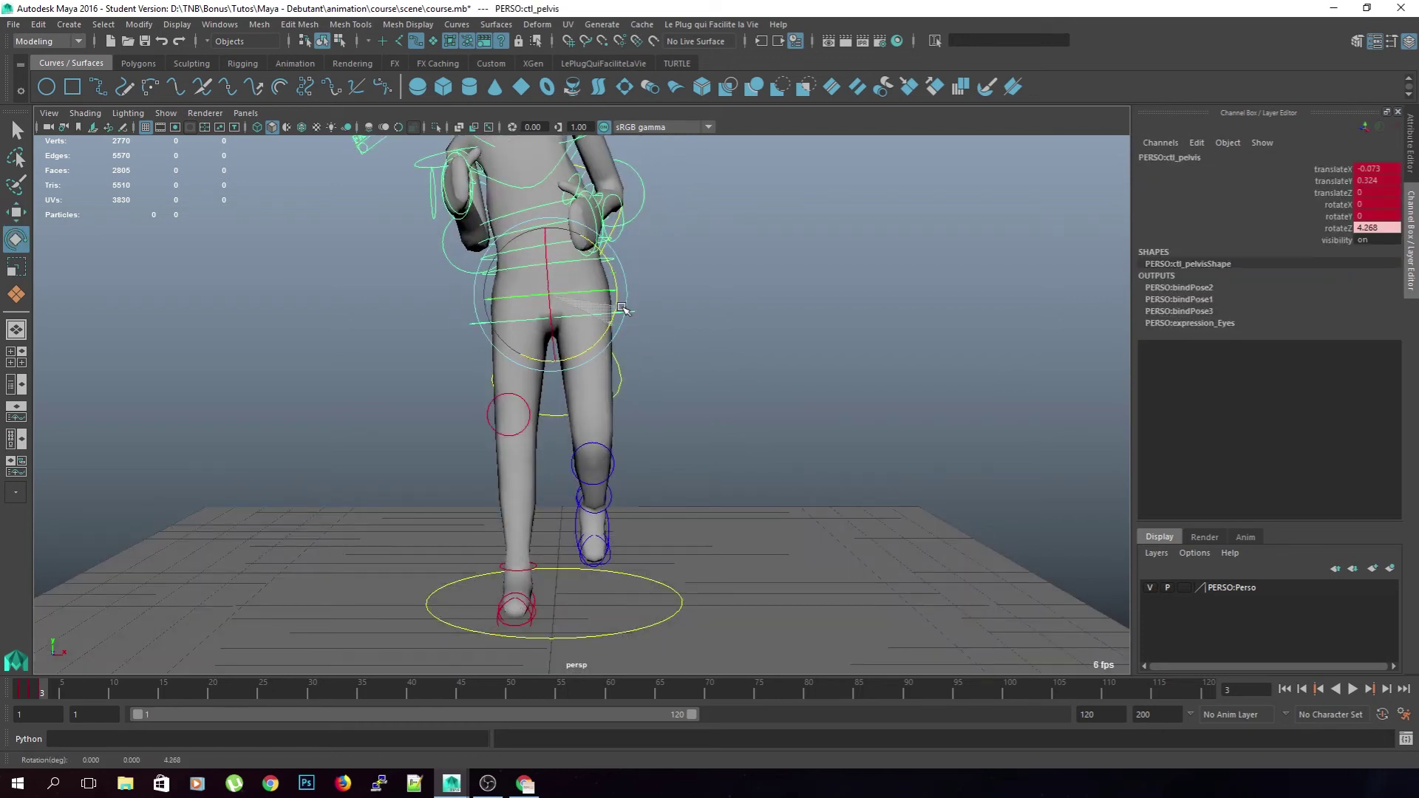
pyautogui.click(830, 335)
# Select the spine controls together with ctl_chest and counter-tilt the torso to about -1.2 in rotateZ at frame 3
pyautogui.keyDown('alt'); pyautogui.moveTo(830, 335); pyautogui.dragTo(798, 405); pyautogui.keyUp('alt')
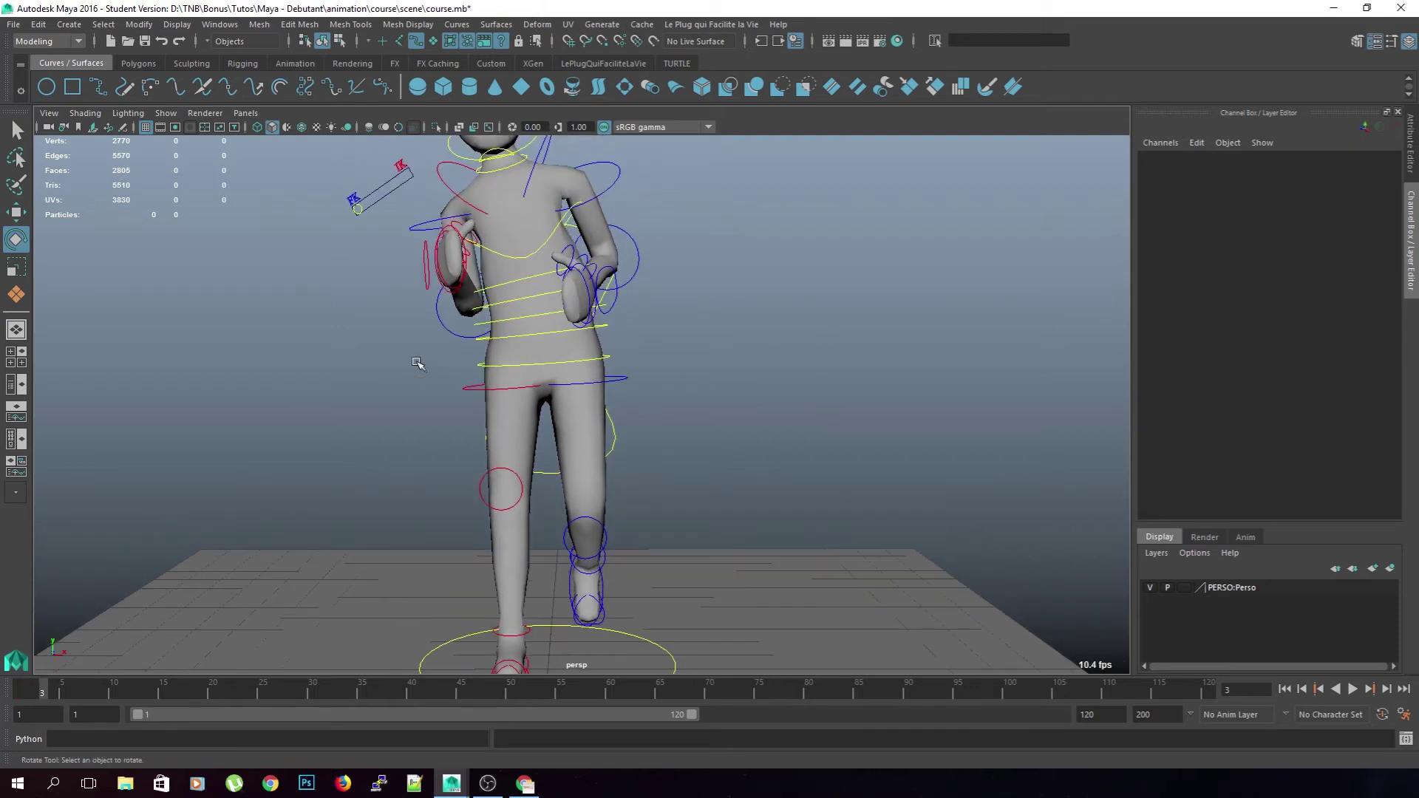
pyautogui.scroll(4, 417, 363)
pyautogui.moveTo(529, 279); pyautogui.dragTo(586, 267)
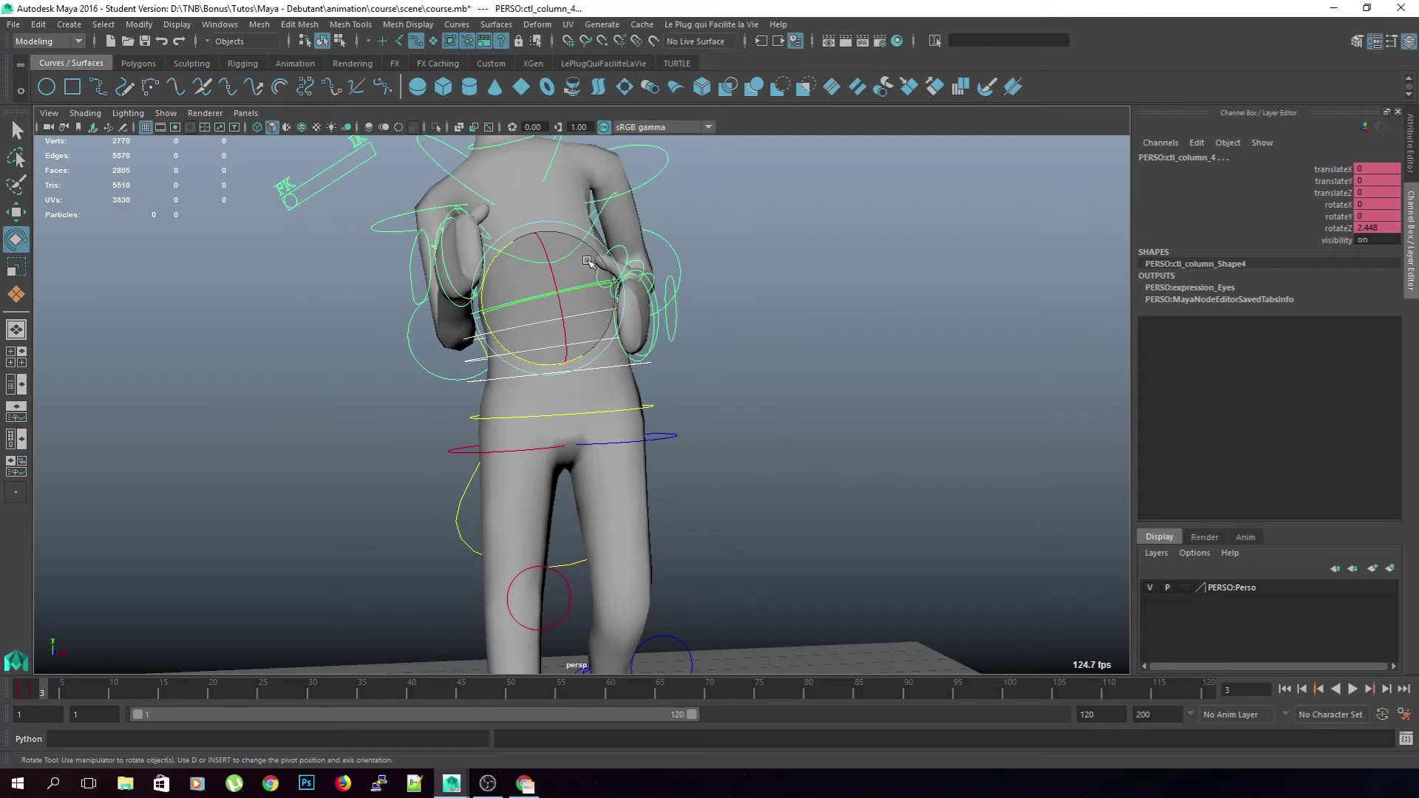
pyautogui.press('q')
pyautogui.click(558, 349)
pyautogui.press('e')
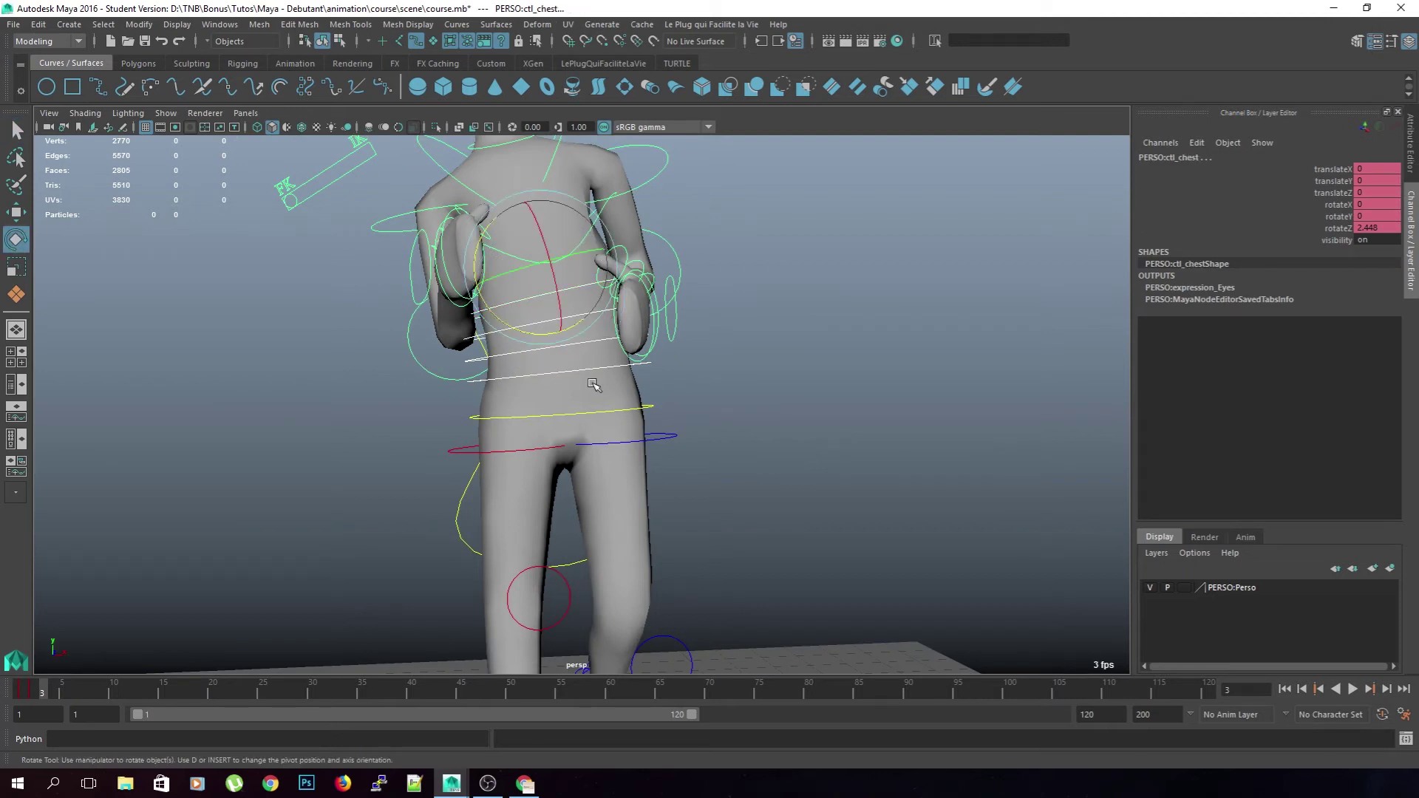
pyautogui.scroll(-3, 552, 362)
pyautogui.moveTo(552, 361)
pyautogui.keyDown('alt'); pyautogui.mouseDown()
pyautogui.moveTo(536, 353)
pyautogui.moveTo(548, 372)
pyautogui.mouseUp(); pyautogui.keyUp('alt')
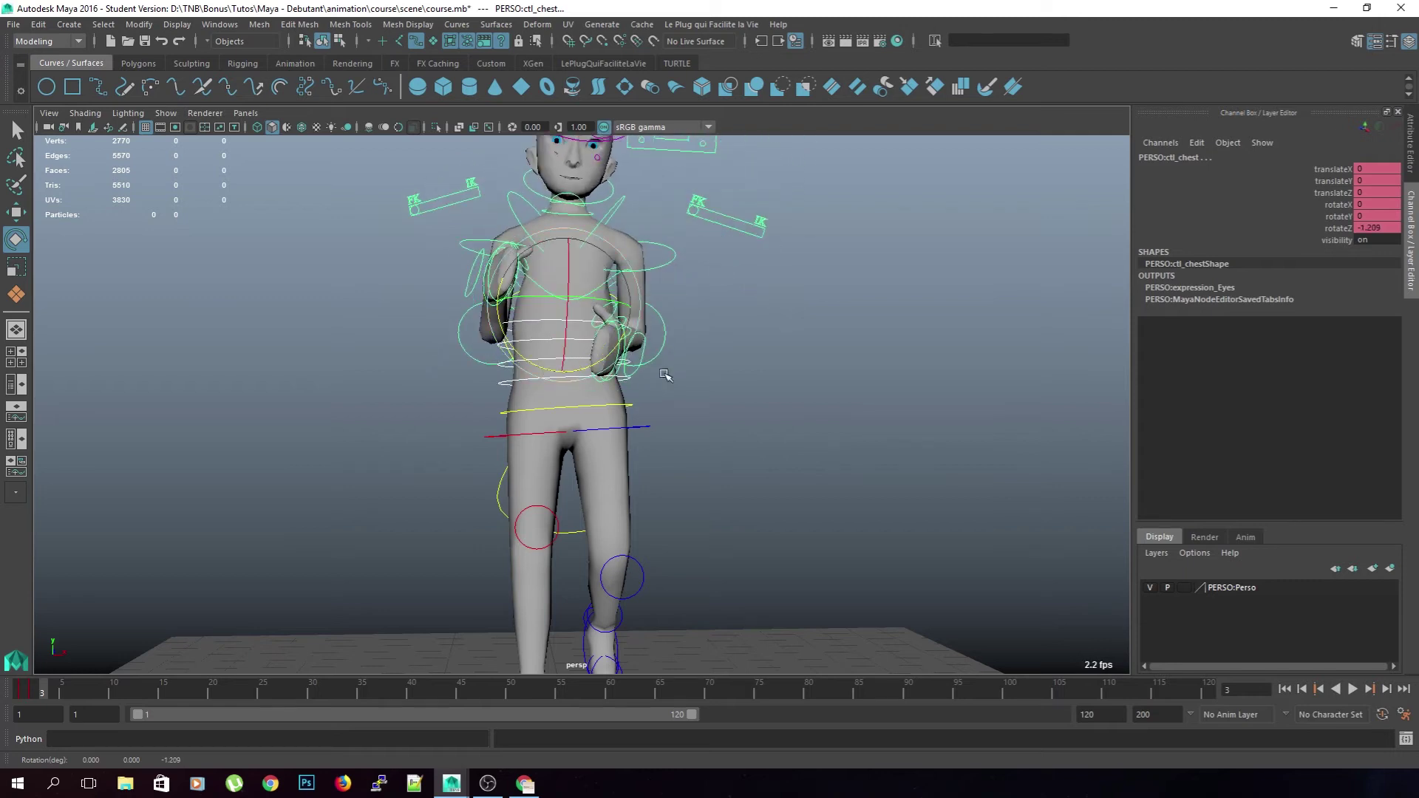
pyautogui.scroll(-4, 742, 375)
pyautogui.click(753, 375)
# Check the upper body from behind and slightly rotate the right clavicle control
pyautogui.scroll(4, 720, 369)
pyautogui.keyDown('alt'); pyautogui.moveTo(723, 353); pyautogui.dragTo(745, 458, button='middle'); pyautogui.keyUp('alt')
pyautogui.scroll(2, 746, 460)
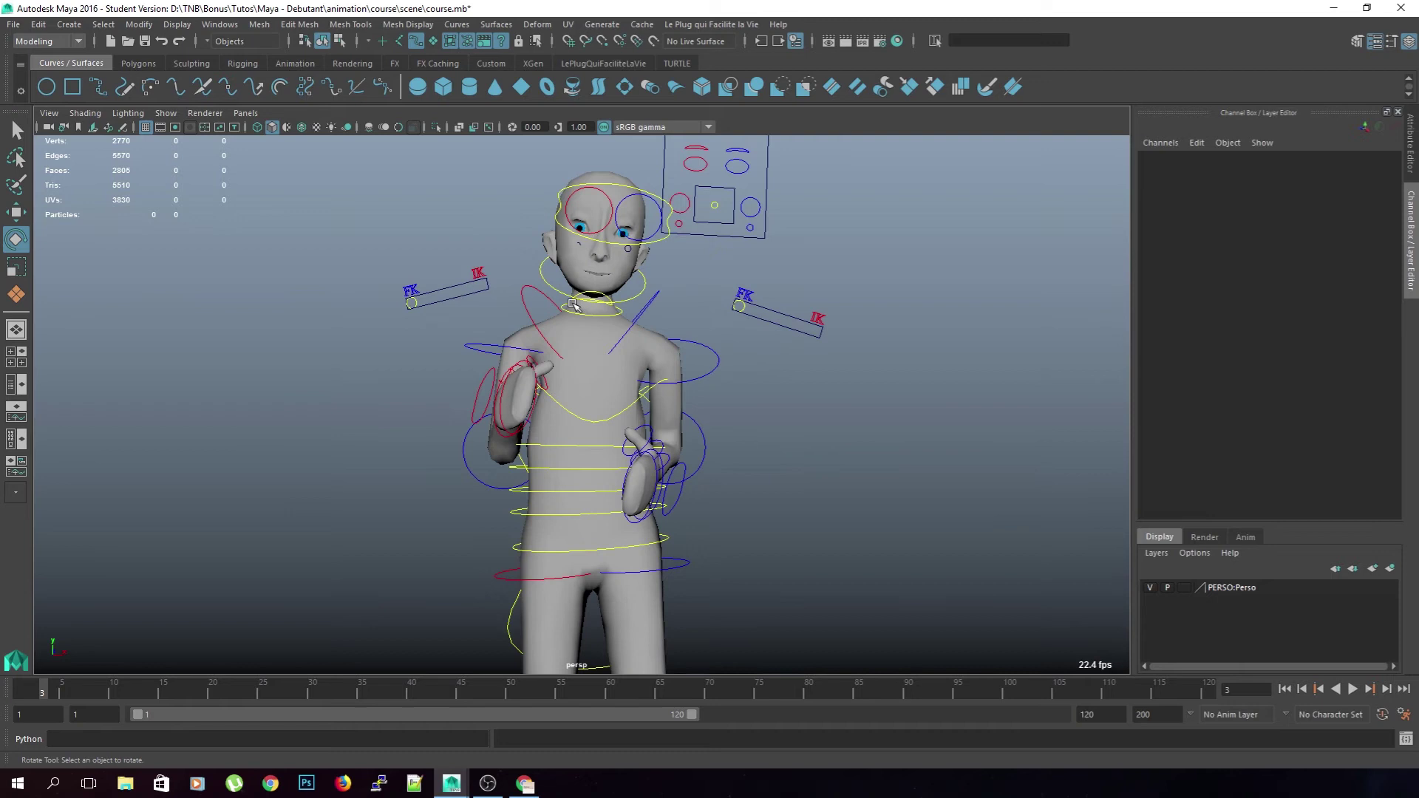
pyautogui.keyDown('alt'); pyautogui.moveTo(569, 306); pyautogui.dragTo(676, 338); pyautogui.keyUp('alt')
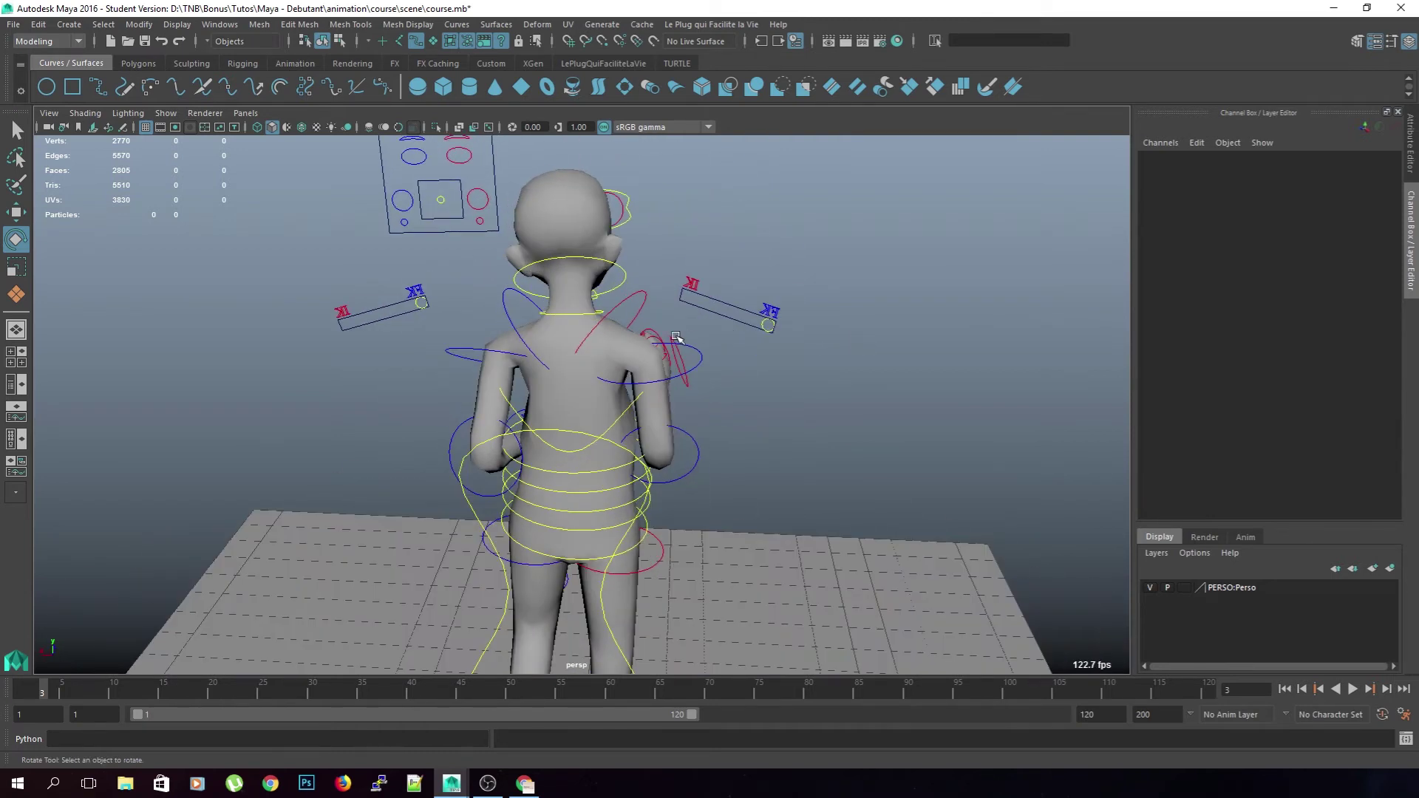
pyautogui.click(632, 291)
pyautogui.moveTo(637, 264); pyautogui.dragTo(640, 270)
pyautogui.click(737, 289)
# Sketch Grease Pencil lines along the shoulders and hips in front view to illustrate their opposing tilts
pyautogui.scroll(-3, 783, 365)
pyautogui.keyDown('alt'); pyautogui.moveTo(791, 380); pyautogui.dragTo(489, 423); pyautogui.keyUp('alt')
pyautogui.keyDown('alt'); pyautogui.moveTo(584, 471); pyautogui.dragTo(611, 355, button='middle'); pyautogui.keyUp('alt')
pyautogui.keyDown('alt'); pyautogui.moveTo(610, 355); pyautogui.dragTo(635, 297); pyautogui.keyUp('alt')
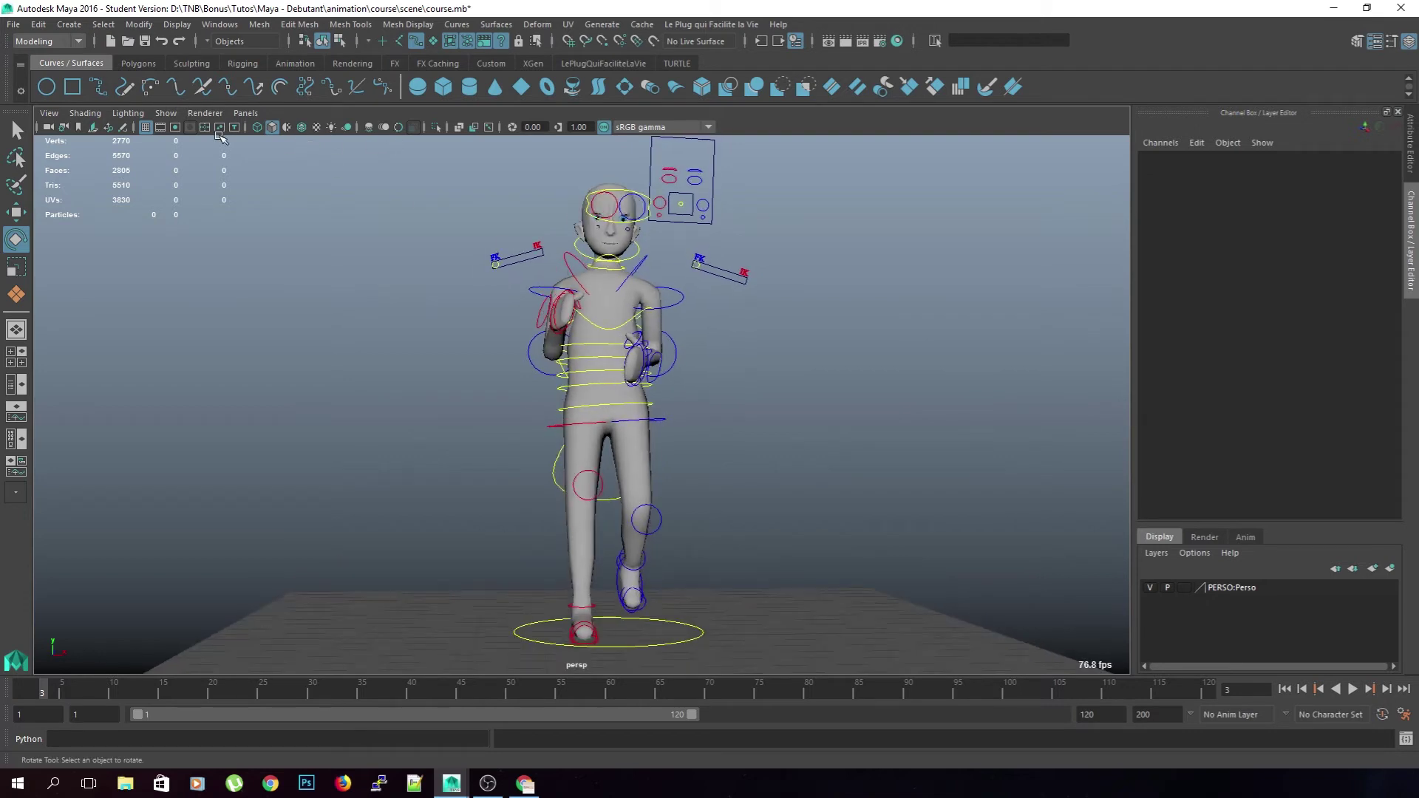
pyautogui.click(123, 128)
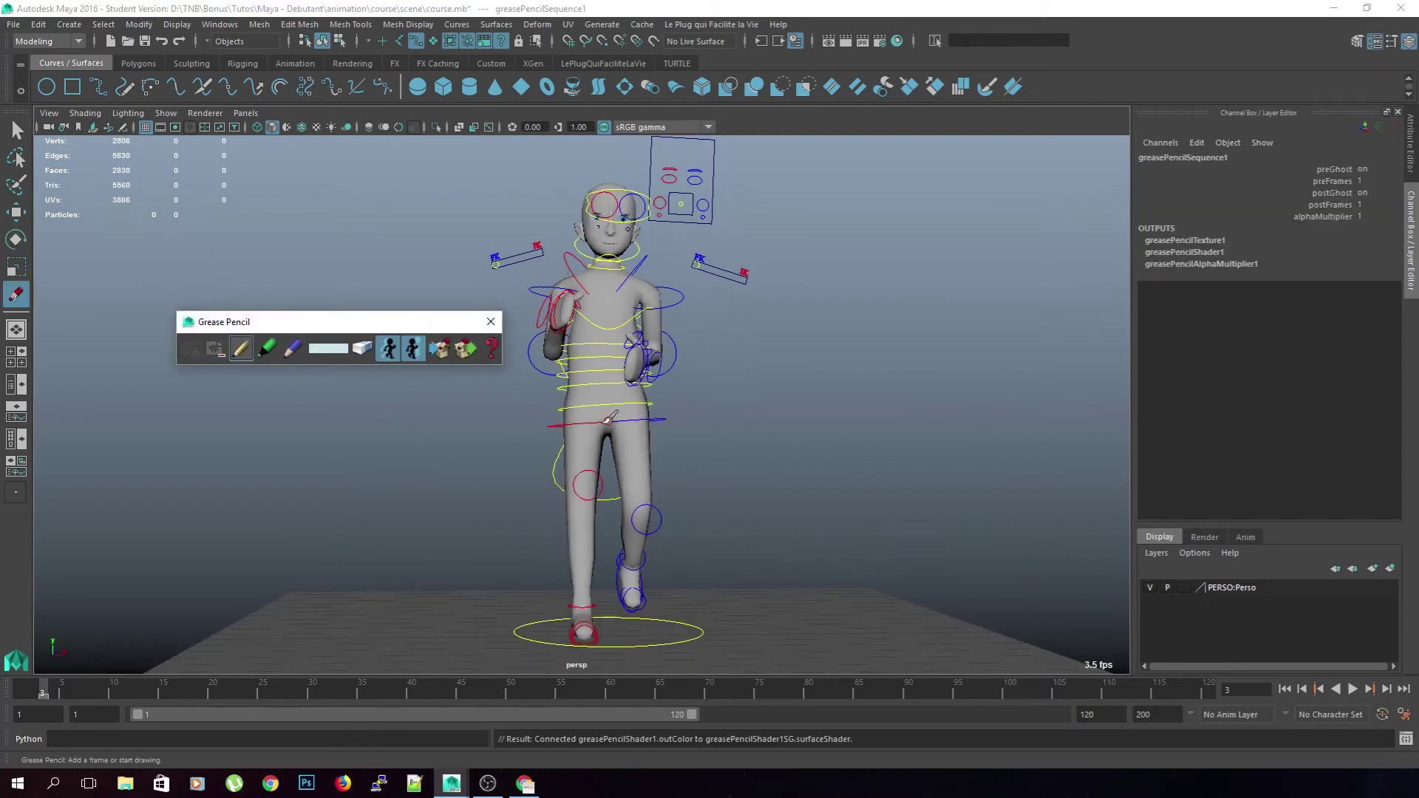
pyautogui.moveTo(504, 425); pyautogui.dragTo(1294, 373)
pyautogui.moveTo(466, 263); pyautogui.dragTo(1104, 331)
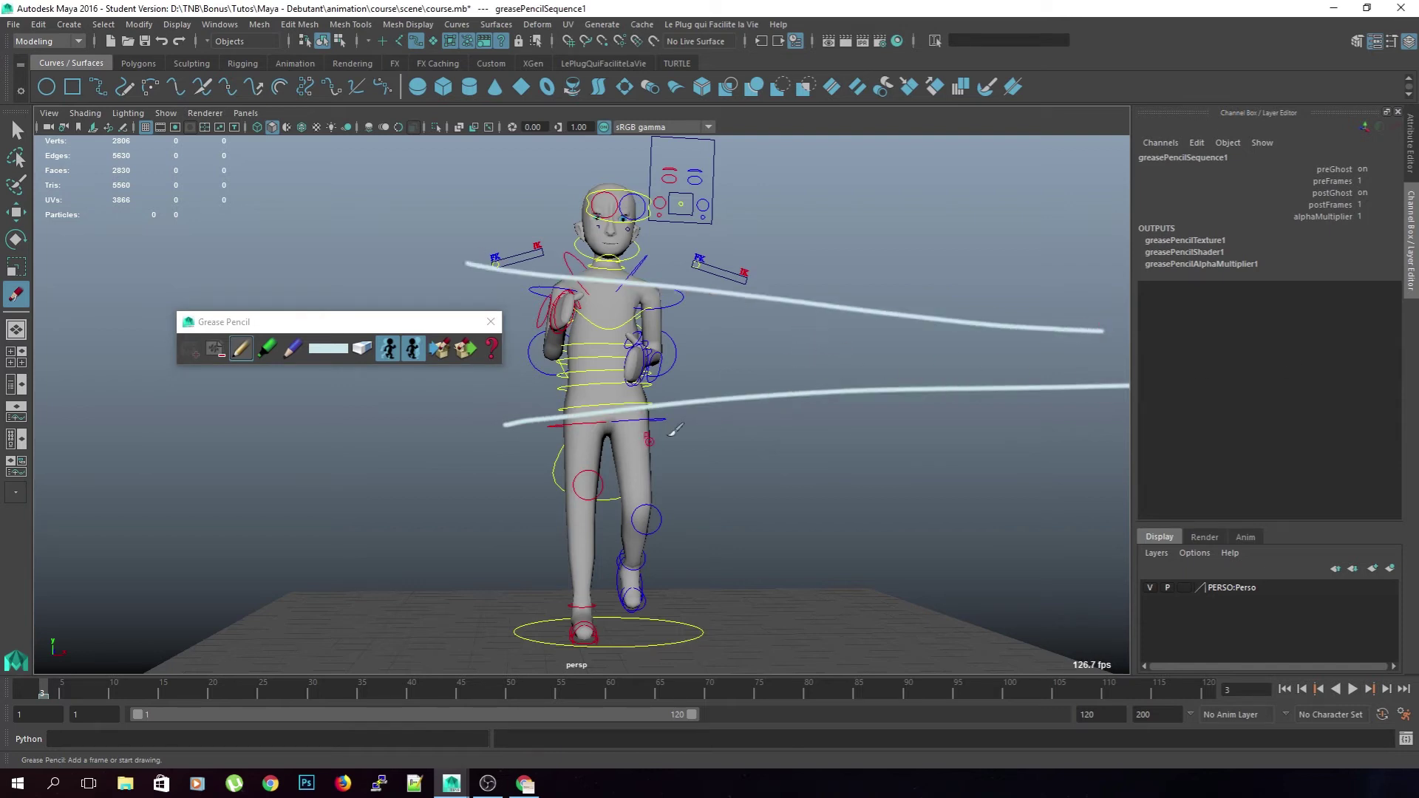
pyautogui.moveTo(507, 383); pyautogui.dragTo(946, 456)
pyautogui.moveTo(751, 248); pyautogui.dragTo(503, 343)
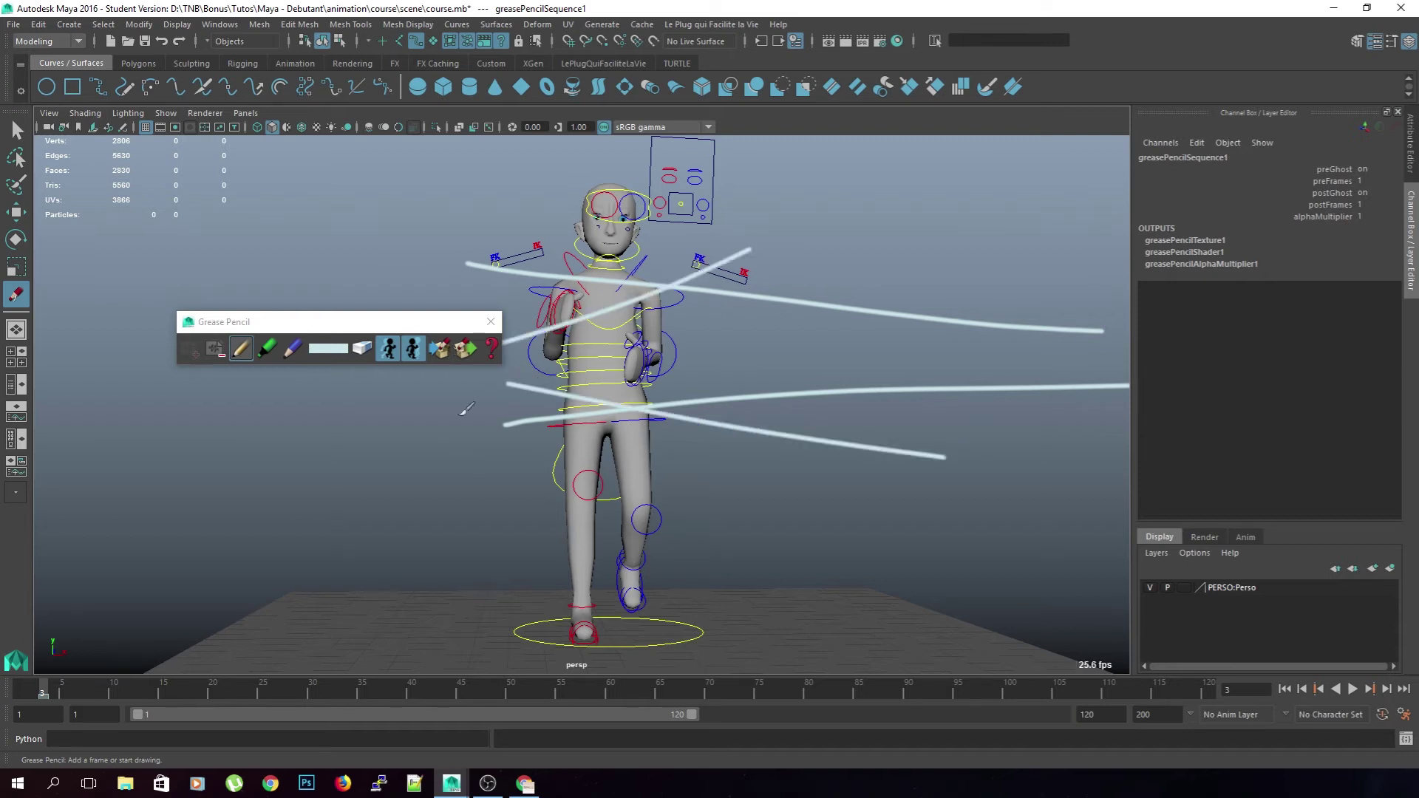
pyautogui.click(490, 322)
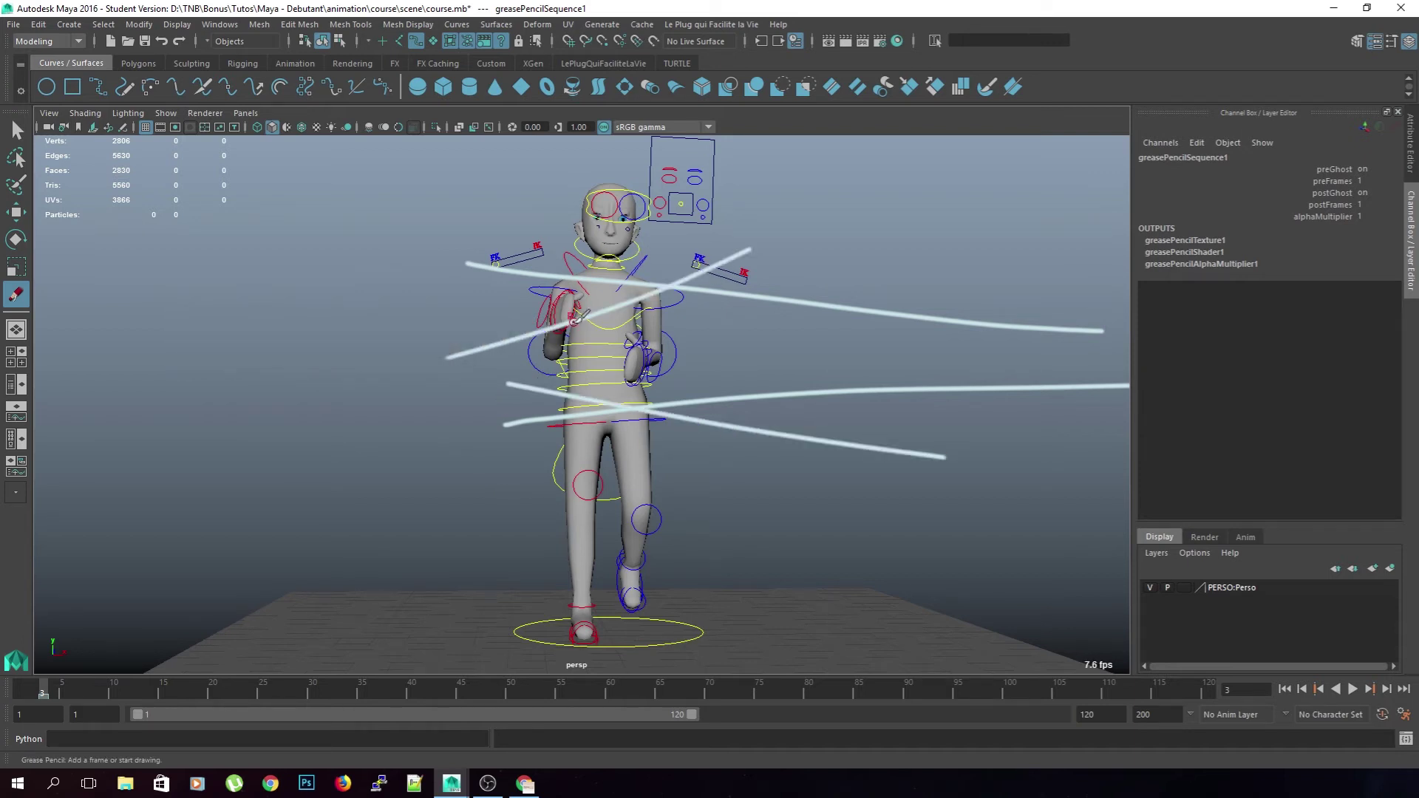
# Undo all the Grease Pencil strokes and return to the Select tool
pyautogui.hotkey('ctrl', 'z')
pyautogui.hotkey('ctrl', 'z')
pyautogui.hotkey('ctrl', 'z')
pyautogui.hotkey('ctrl', 'z')
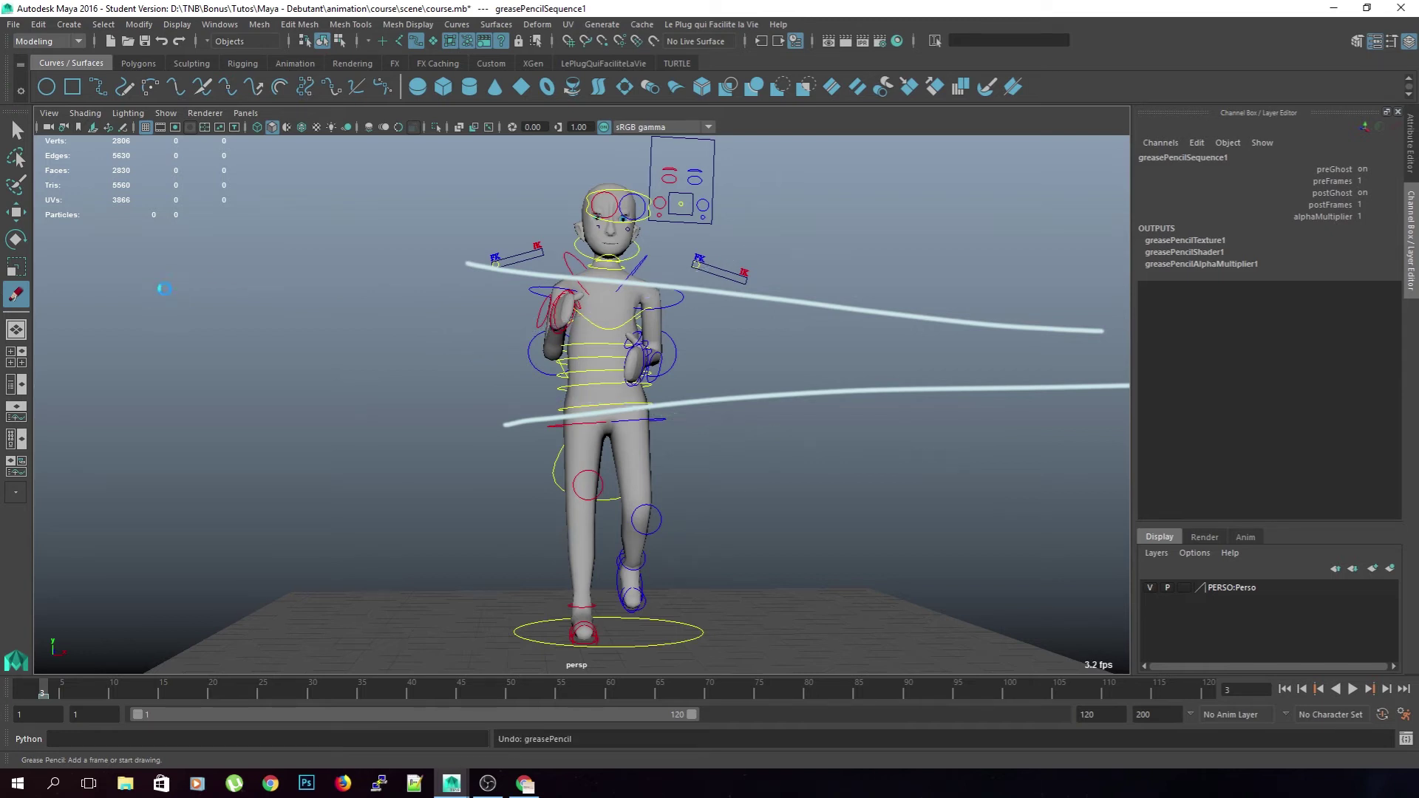
pyautogui.press('q')
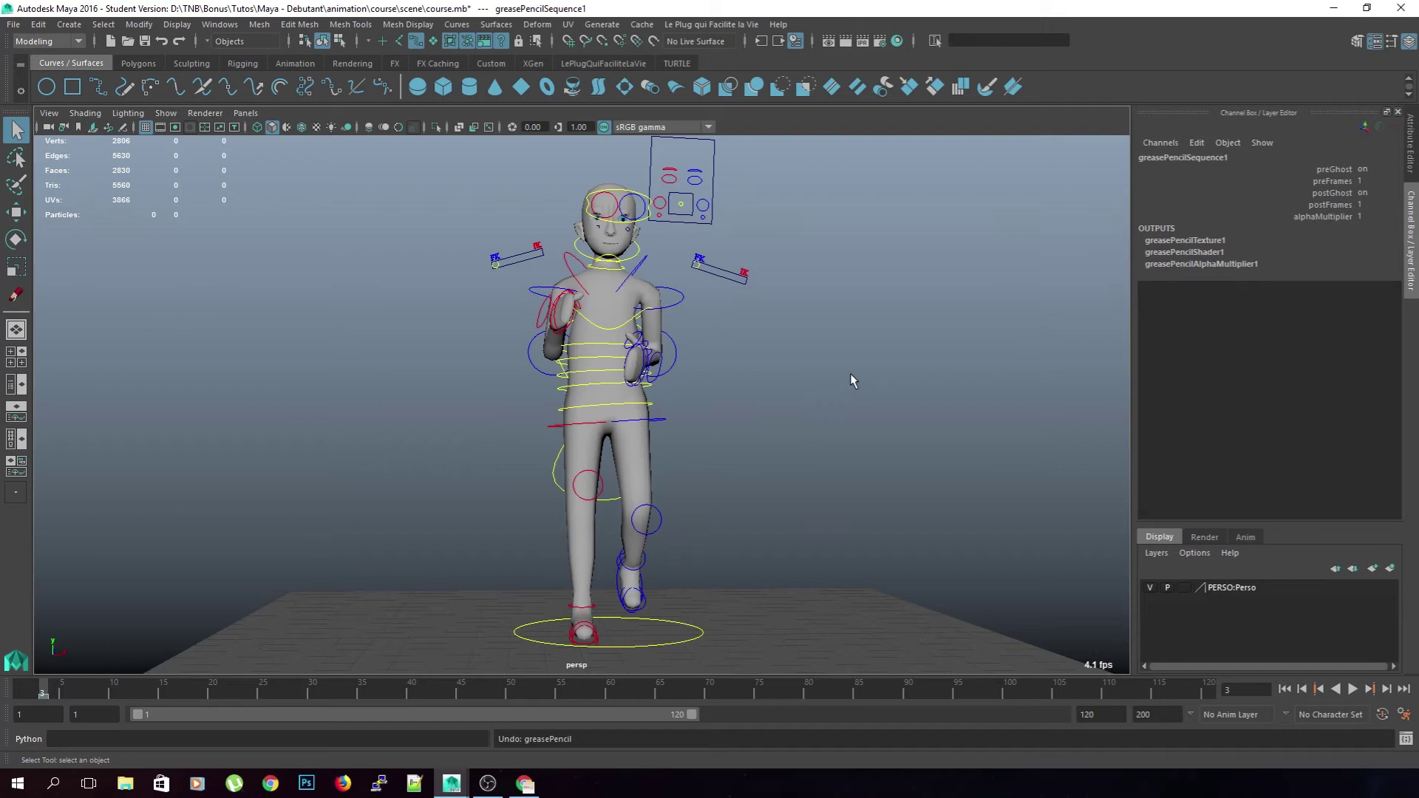
# Move ctl_talon_R up and back to about 1.23 in Y and -2.55 in Z, and rotate it to about 54 in X
pyautogui.keyDown('alt'); pyautogui.moveTo(786, 399); pyautogui.dragTo(789, 470); pyautogui.keyUp('alt')
pyautogui.keyDown('alt'); pyautogui.moveTo(790, 470); pyautogui.dragTo(772, 477, button='right'); pyautogui.keyUp('alt')
pyautogui.keyDown('alt'); pyautogui.moveTo(773, 477); pyautogui.dragTo(760, 376, button='middle'); pyautogui.keyUp('alt')
pyautogui.keyDown('alt'); pyautogui.moveTo(713, 458); pyautogui.dragTo(689, 452); pyautogui.keyUp('alt')
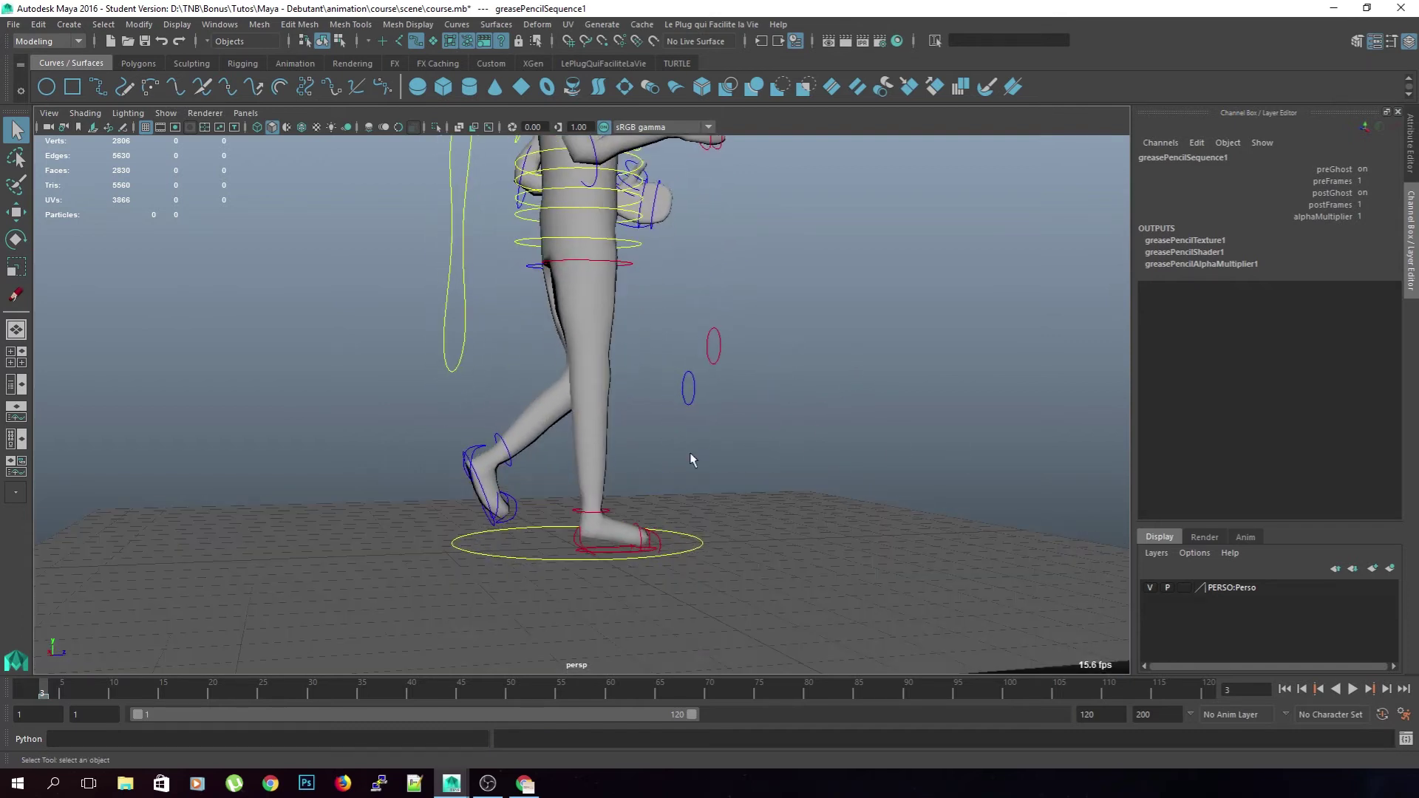
pyautogui.click(583, 539)
pyautogui.press('w')
pyautogui.keyDown('alt'); pyautogui.moveTo(843, 468); pyautogui.dragTo(802, 466); pyautogui.keyUp('alt')
pyautogui.moveTo(635, 501); pyautogui.dragTo(515, 446)
pyautogui.press('e')
pyautogui.moveTo(519, 528); pyautogui.dragTo(466, 555)
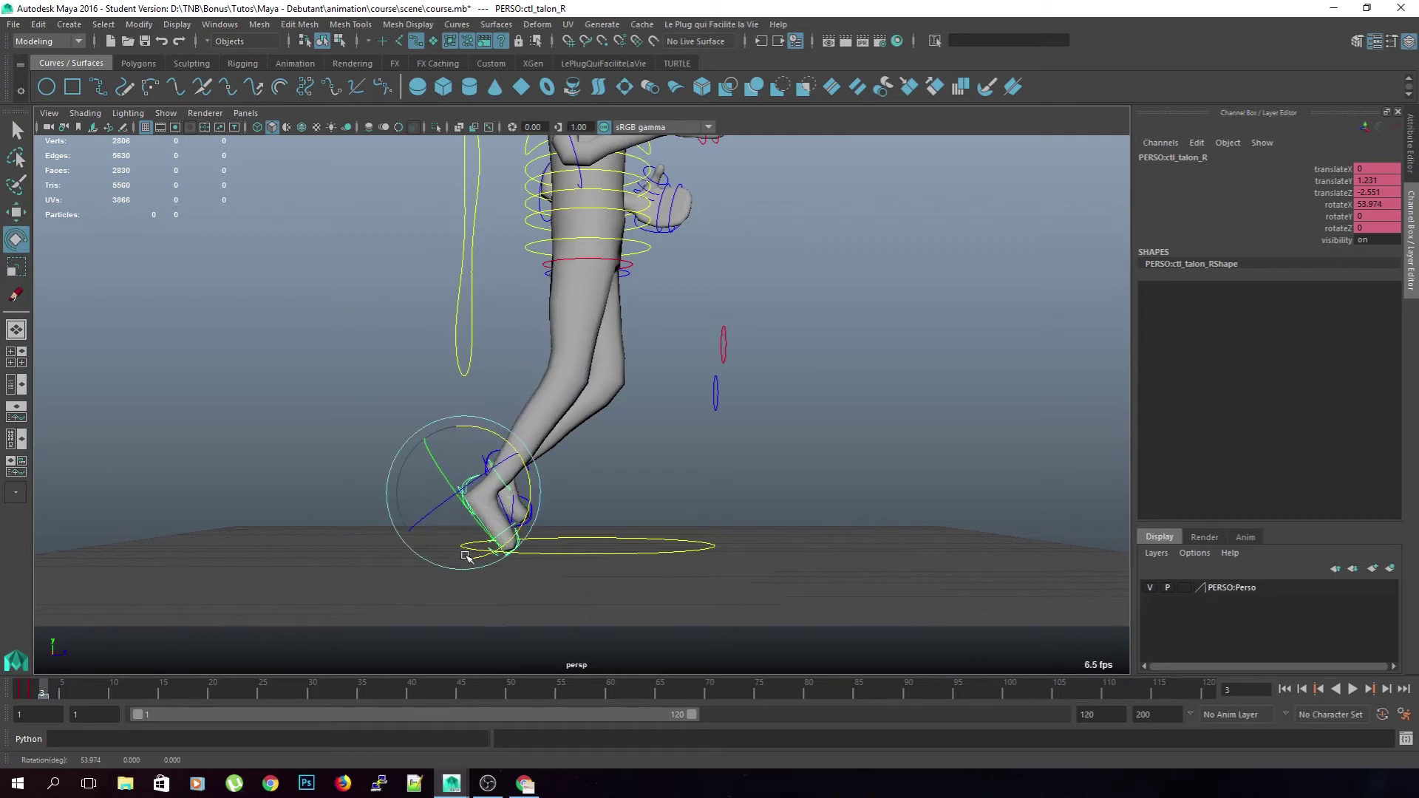
# Fine-tune the position of ctl_talon_R and rotate ctl_toe_R in X to adjust the right toes
pyautogui.press('w')
pyautogui.moveTo(532, 500)
pyautogui.mouseDown()
pyautogui.moveTo(530, 482)
pyautogui.moveTo(521, 510)
pyautogui.mouseUp()
pyautogui.press('e')
pyautogui.click(649, 506)
pyautogui.click(517, 471)
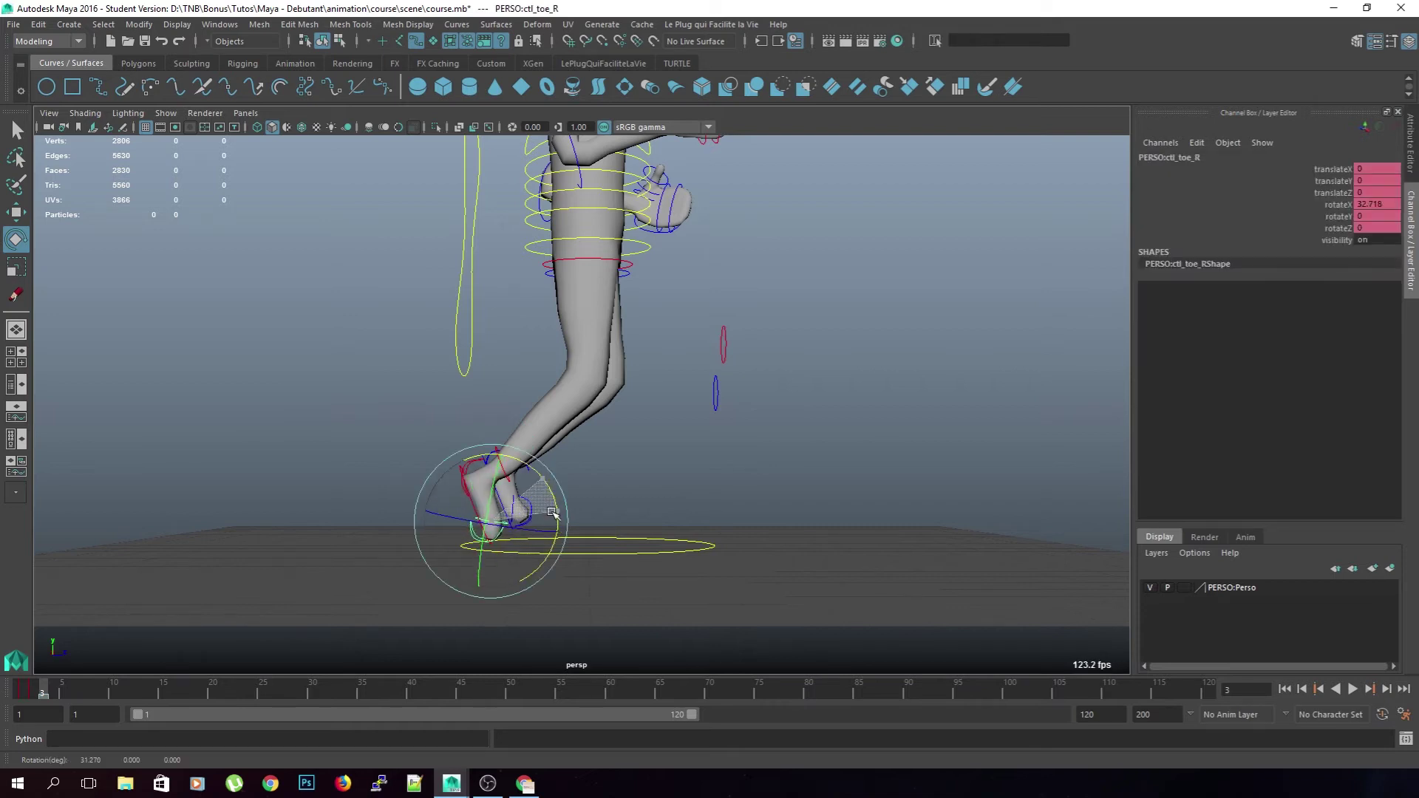
pyautogui.click(722, 516)
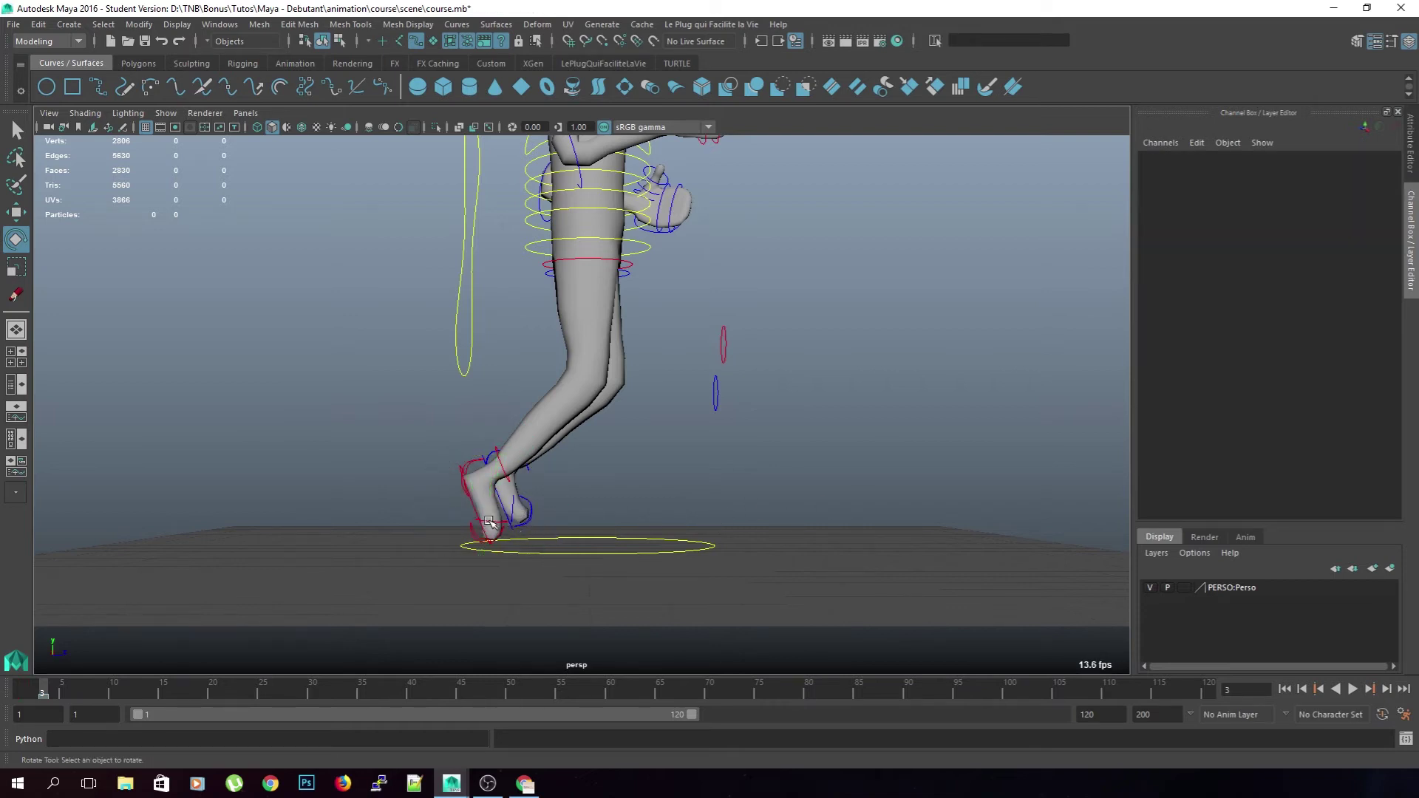
pyautogui.click(489, 523)
pyautogui.click(748, 494)
# Bring the left foot forward by moving ctl_talon_L to about 1.78 in Y and 1.39 in Z
pyautogui.keyDown('alt'); pyautogui.moveTo(776, 497); pyautogui.dragTo(517, 505); pyautogui.keyUp('alt')
pyautogui.click(713, 449)
pyautogui.keyDown('alt'); pyautogui.moveTo(714, 448); pyautogui.dragTo(684, 497); pyautogui.keyUp('alt')
pyautogui.press('w')
pyautogui.press('e')
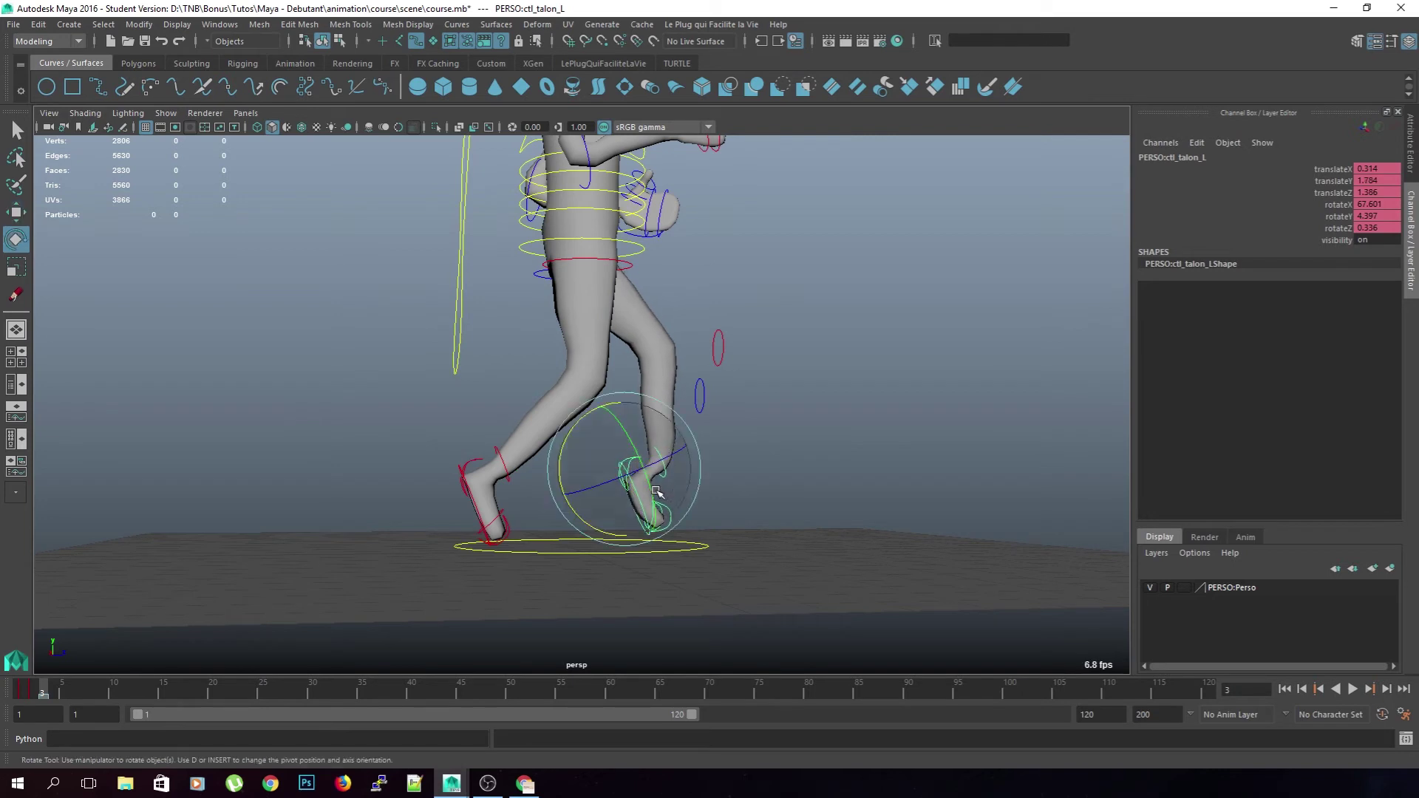
# Rotate ctl_talon_L to about 25.8 in X and lower it to about 0.93 in Y and 1.47 in Z
pyautogui.moveTo(572, 434); pyautogui.dragTo(626, 496)
pyautogui.press('w')
pyautogui.moveTo(708, 428); pyautogui.dragTo(722, 482)
pyautogui.press('e')
pyautogui.press('w')
pyautogui.keyDown('alt'); pyautogui.moveTo(828, 474); pyautogui.dragTo(788, 479); pyautogui.keyUp('alt')
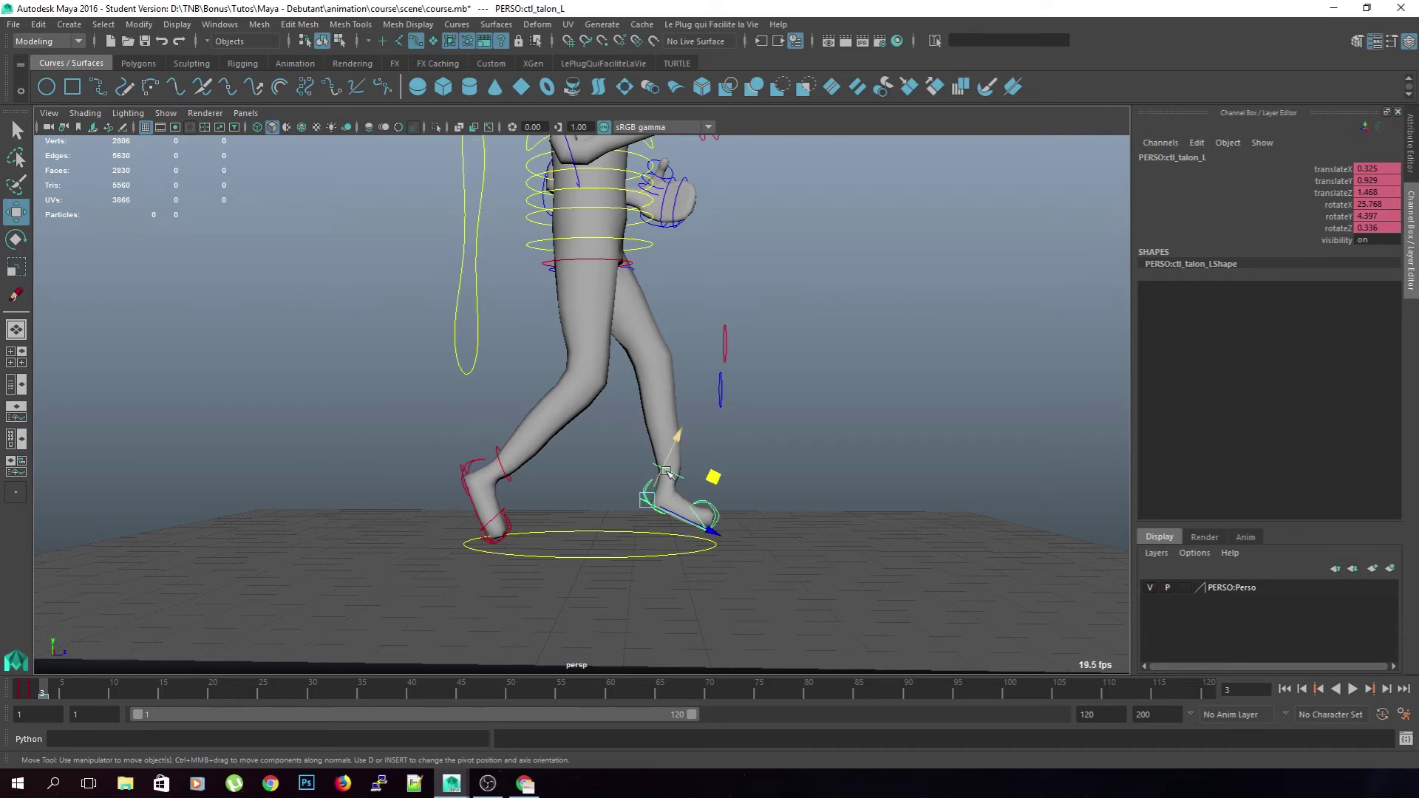
pyautogui.keyDown('alt'); pyautogui.moveTo(665, 481); pyautogui.dragTo(704, 447, button='right'); pyautogui.keyUp('alt')
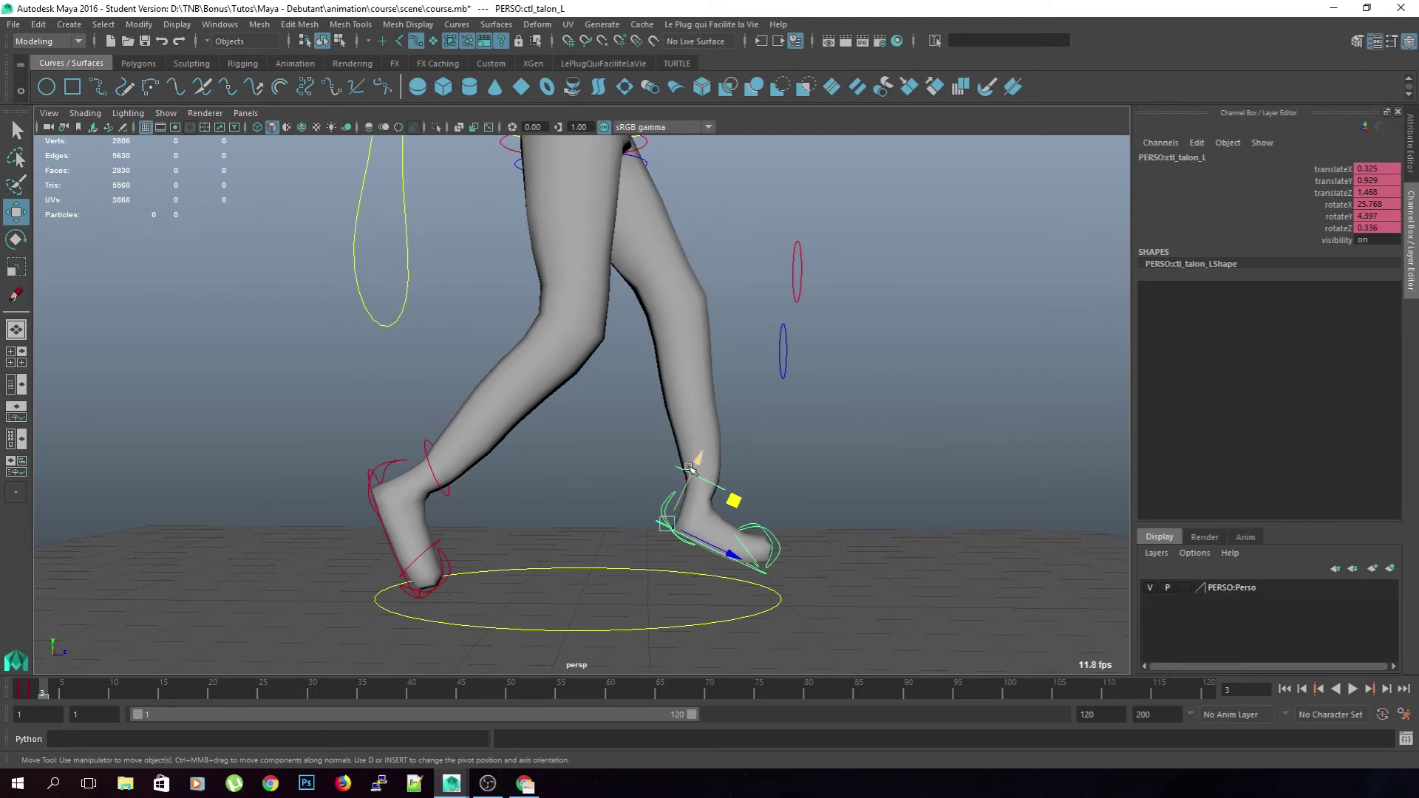
# Rotate ctl_toe_L and ctl_toe_R in X to shape the toes of both feet
pyautogui.keyDown('alt'); pyautogui.moveTo(772, 521); pyautogui.dragTo(739, 558); pyautogui.keyUp('alt')
pyautogui.click(745, 566)
pyautogui.click(746, 567)
pyautogui.press('e')
pyautogui.moveTo(692, 606); pyautogui.dragTo(642, 534)
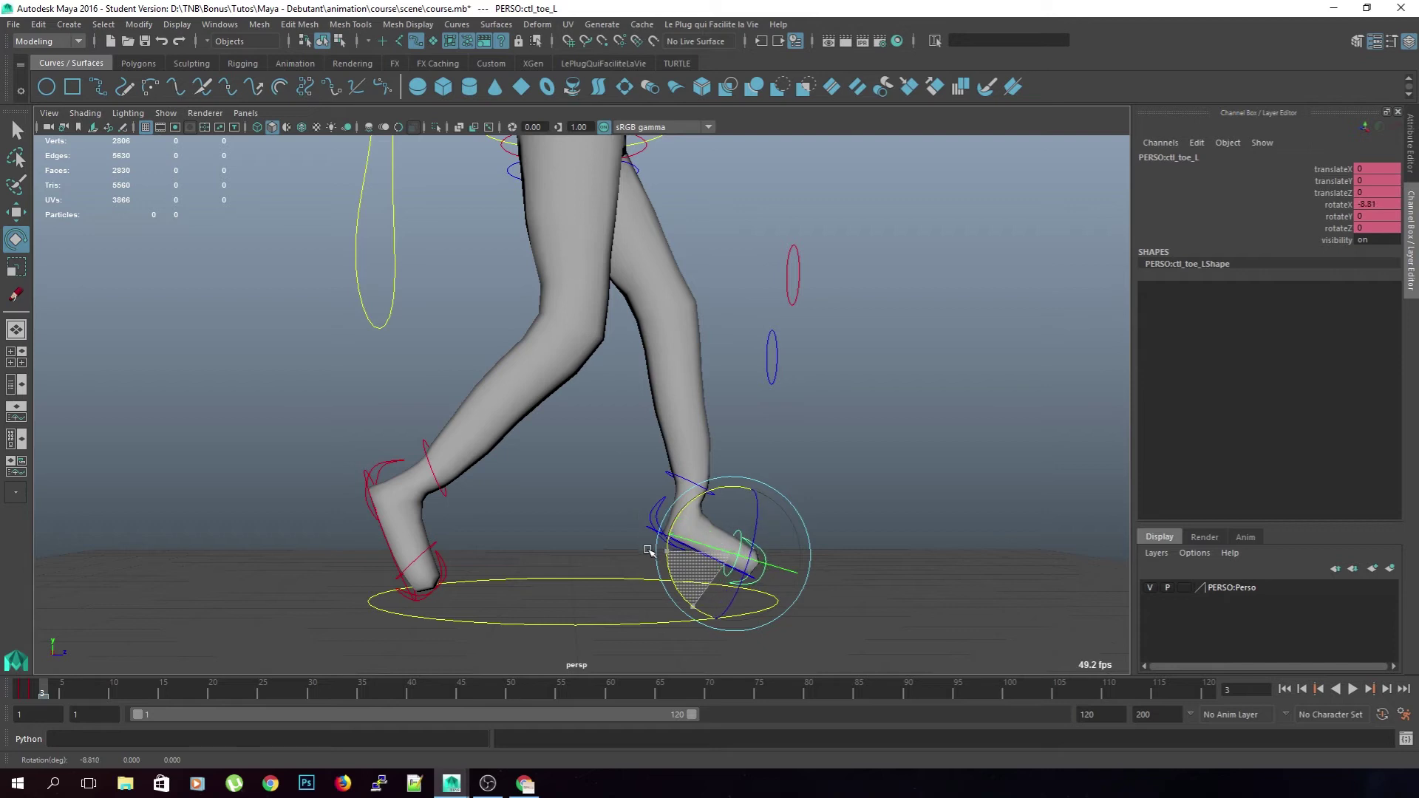
pyautogui.click(436, 561)
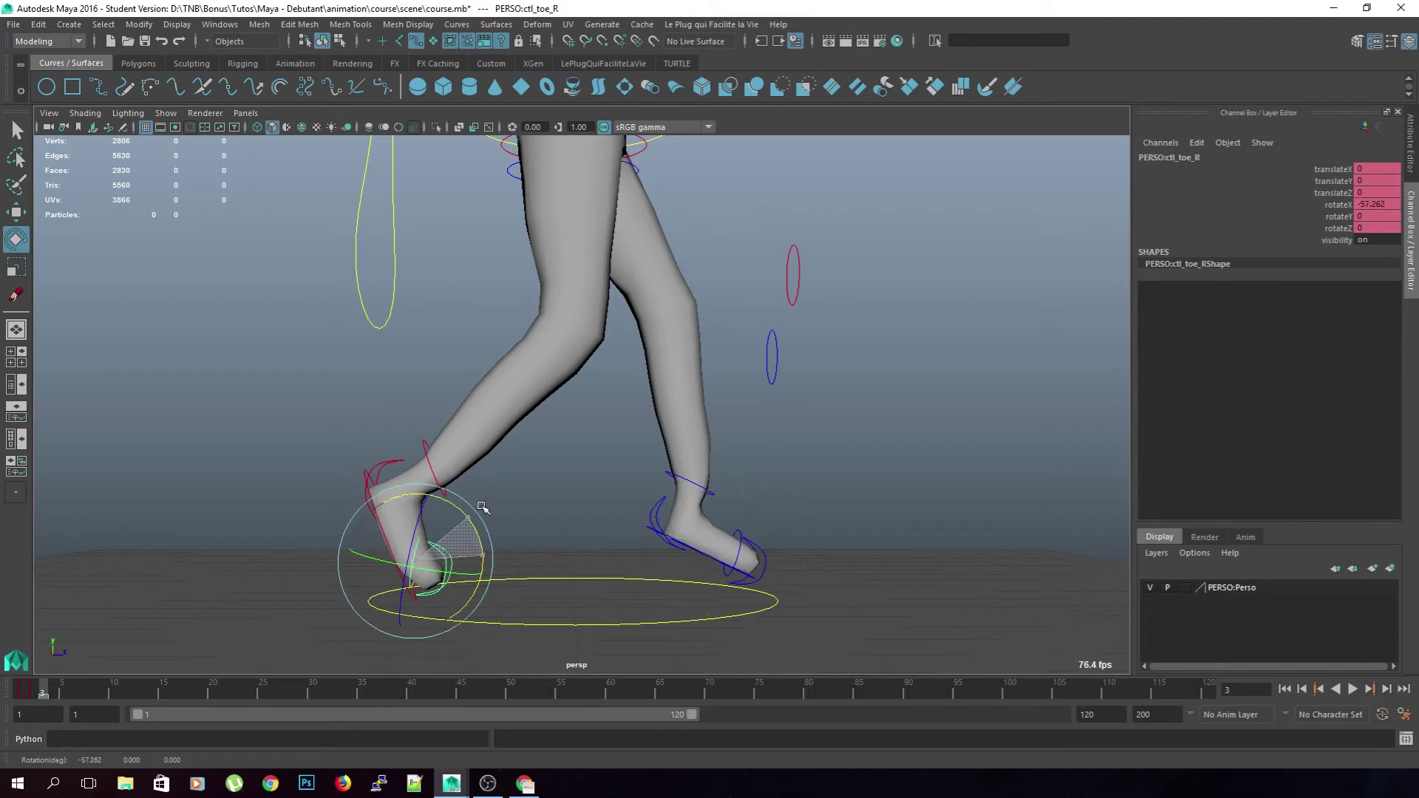
pyautogui.click(791, 507)
# Rotate the right shoulder control and adjust the right elbow bend with ctl_elbow_FK_R
pyautogui.scroll(-5, 792, 443)
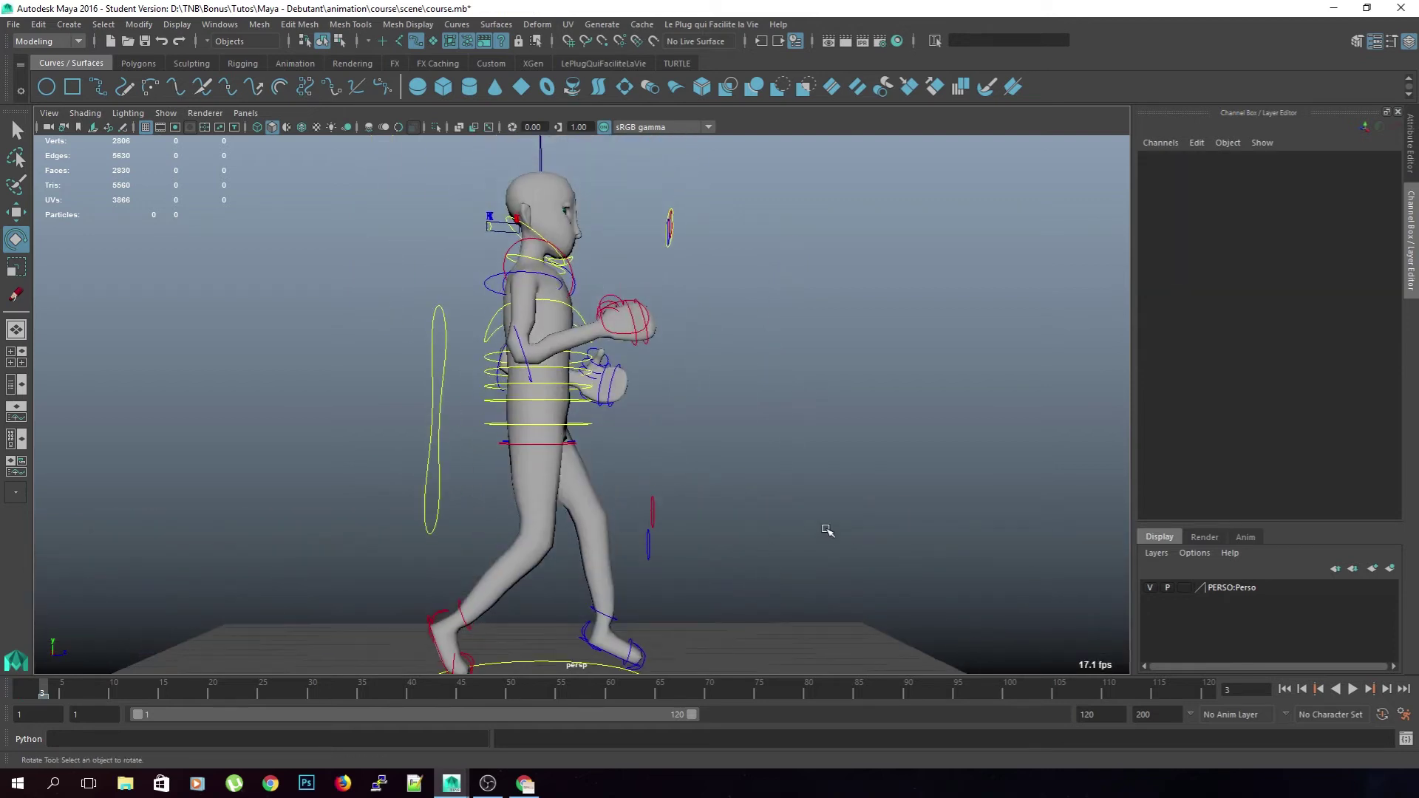
pyautogui.scroll(4, 798, 563)
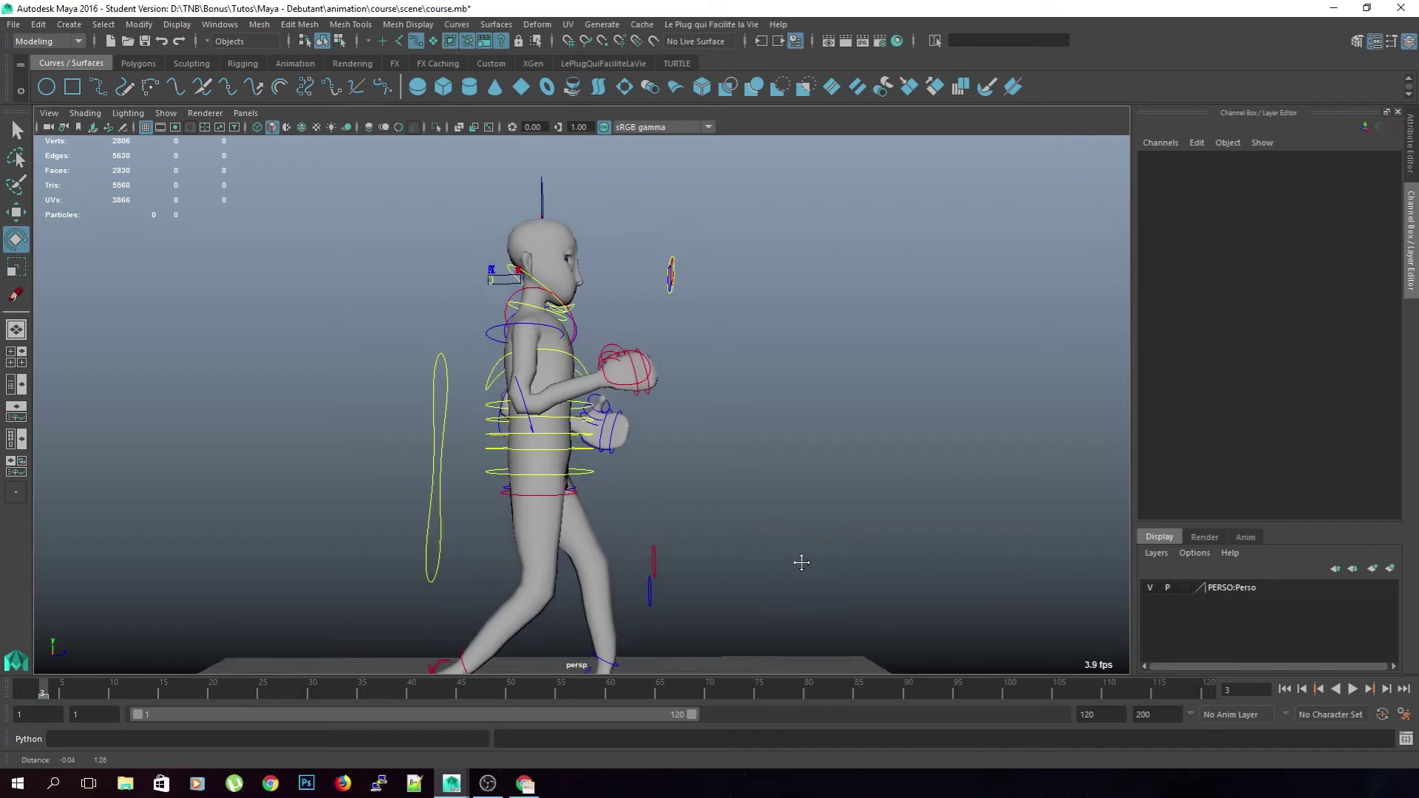
pyautogui.click(554, 341)
pyautogui.moveTo(558, 401); pyautogui.dragTo(454, 398)
pyautogui.click(537, 426)
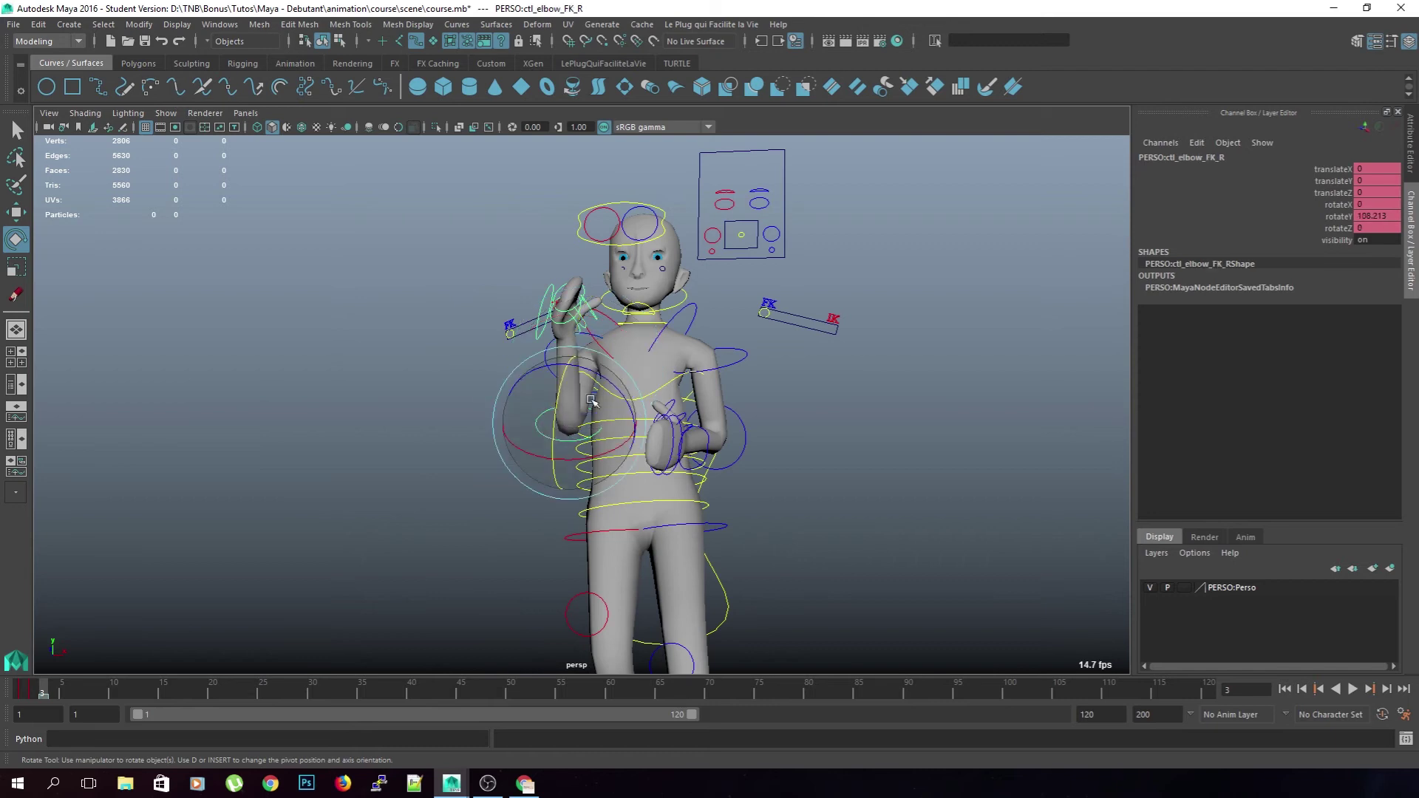
pyautogui.moveTo(550, 418); pyautogui.dragTo(617, 411)
pyautogui.keyDown('alt'); pyautogui.moveTo(495, 391); pyautogui.dragTo(488, 431, button='middle'); pyautogui.keyUp('alt')
pyautogui.keyDown('alt'); pyautogui.moveTo(487, 431); pyautogui.dragTo(498, 431, button='right'); pyautogui.keyUp('alt')
pyautogui.keyDown('alt'); pyautogui.moveTo(498, 431); pyautogui.dragTo(492, 448); pyautogui.keyUp('alt')
pyautogui.click(492, 448)
# Rotate the right hand control clt_hand_R to about -5.2 in X, 18.9 in Y and 36.5 in Z
pyautogui.click(613, 424)
pyautogui.moveTo(601, 434); pyautogui.dragTo(572, 431)
pyautogui.keyDown('alt'); pyautogui.moveTo(484, 429); pyautogui.dragTo(603, 435); pyautogui.keyUp('alt')
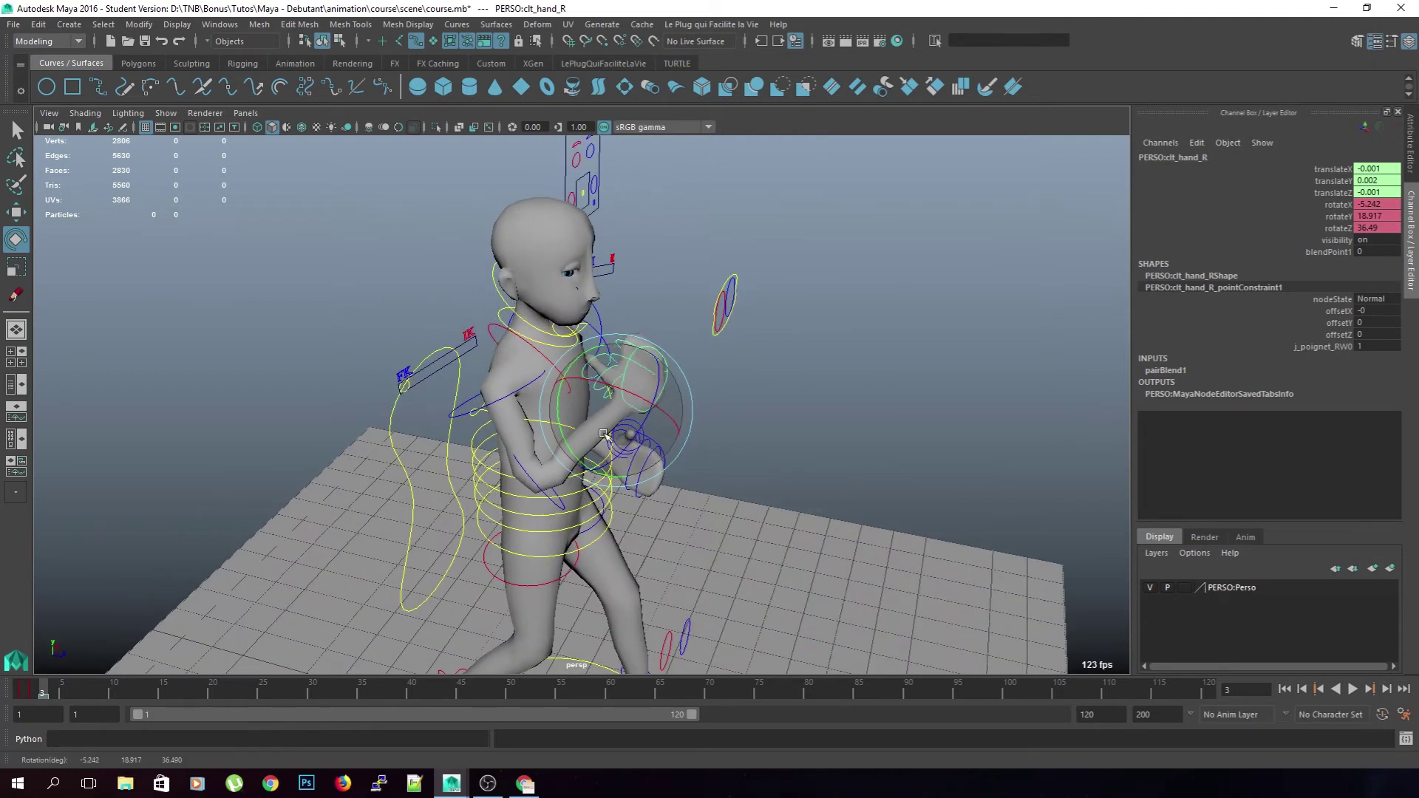
pyautogui.keyDown('alt'); pyautogui.moveTo(598, 354); pyautogui.dragTo(648, 324); pyautogui.keyUp('alt')
pyautogui.click(512, 378)
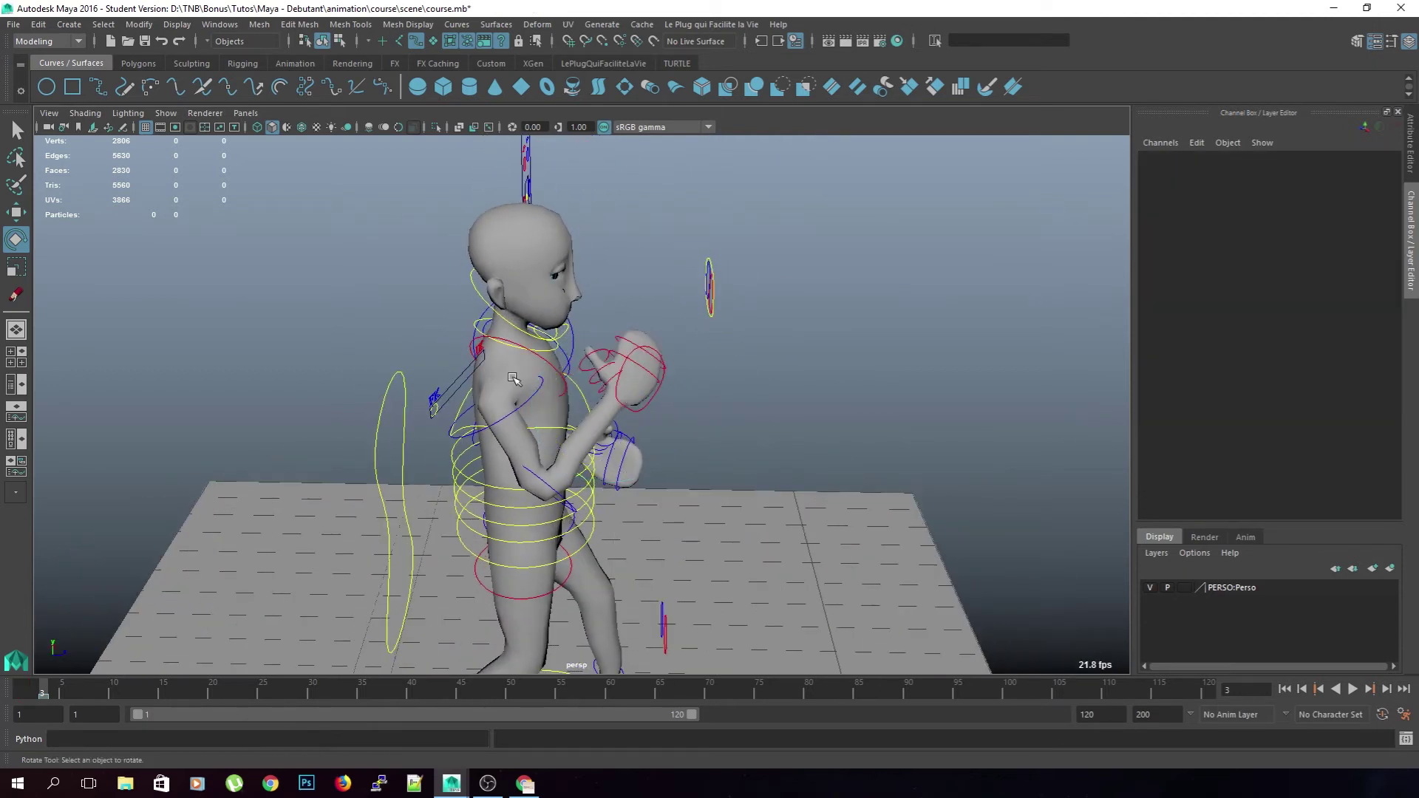
# Swing the right arm further forward by refining the rotations of its shoulder and arm controls
pyautogui.click(549, 362)
pyautogui.keyDown('alt'); pyautogui.moveTo(447, 407); pyautogui.dragTo(488, 427); pyautogui.keyUp('alt')
pyautogui.click(581, 481)
pyautogui.keyDown('alt'); pyautogui.moveTo(569, 489); pyautogui.dragTo(669, 445); pyautogui.keyUp('alt')
pyautogui.click(769, 466)
# Rotate the left clavicle and shoulder controls to swing the left upper arm backward
pyautogui.keyDown('alt'); pyautogui.moveTo(773, 502); pyautogui.dragTo(489, 492); pyautogui.keyUp('alt')
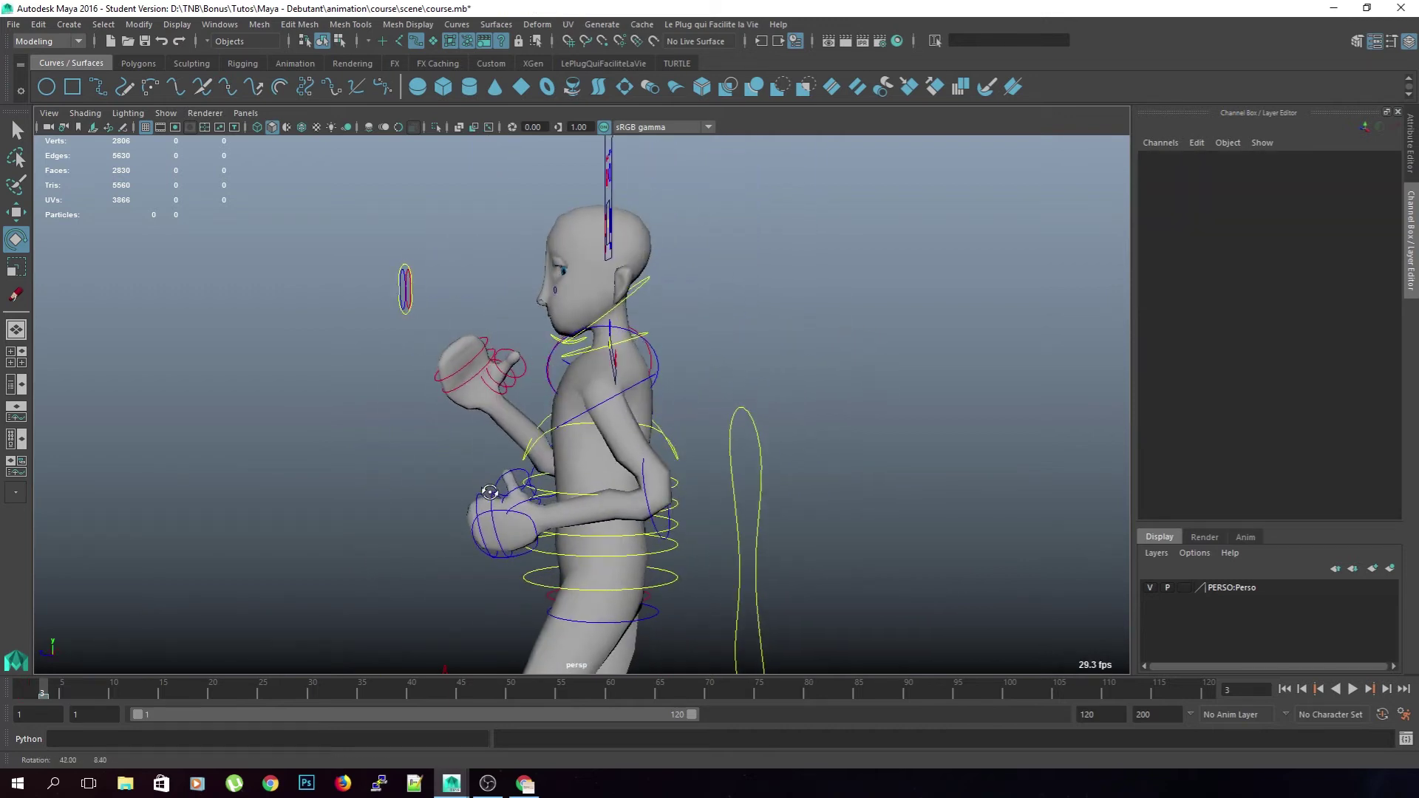
pyautogui.keyDown('alt'); pyautogui.moveTo(638, 369); pyautogui.dragTo(631, 402); pyautogui.keyUp('alt')
pyautogui.click(575, 346)
pyautogui.keyDown('alt'); pyautogui.moveTo(580, 346); pyautogui.dragTo(655, 362); pyautogui.keyUp('alt')
pyautogui.click(736, 376)
pyautogui.click(638, 379)
pyautogui.keyDown('alt'); pyautogui.moveTo(702, 414); pyautogui.dragTo(644, 422); pyautogui.keyUp('alt')
# Bend the left elbow by rotating ctl_elbow_FK_L to about 15.7 in X, -111.3 in Y and -10.1 in Z
pyautogui.click(647, 457)
pyautogui.keyDown('alt'); pyautogui.moveTo(752, 453); pyautogui.dragTo(666, 454); pyautogui.keyUp('alt')
pyautogui.moveTo(503, 413); pyautogui.dragTo(651, 446)
pyautogui.keyDown('alt'); pyautogui.moveTo(974, 448); pyautogui.dragTo(629, 442); pyautogui.keyUp('alt')
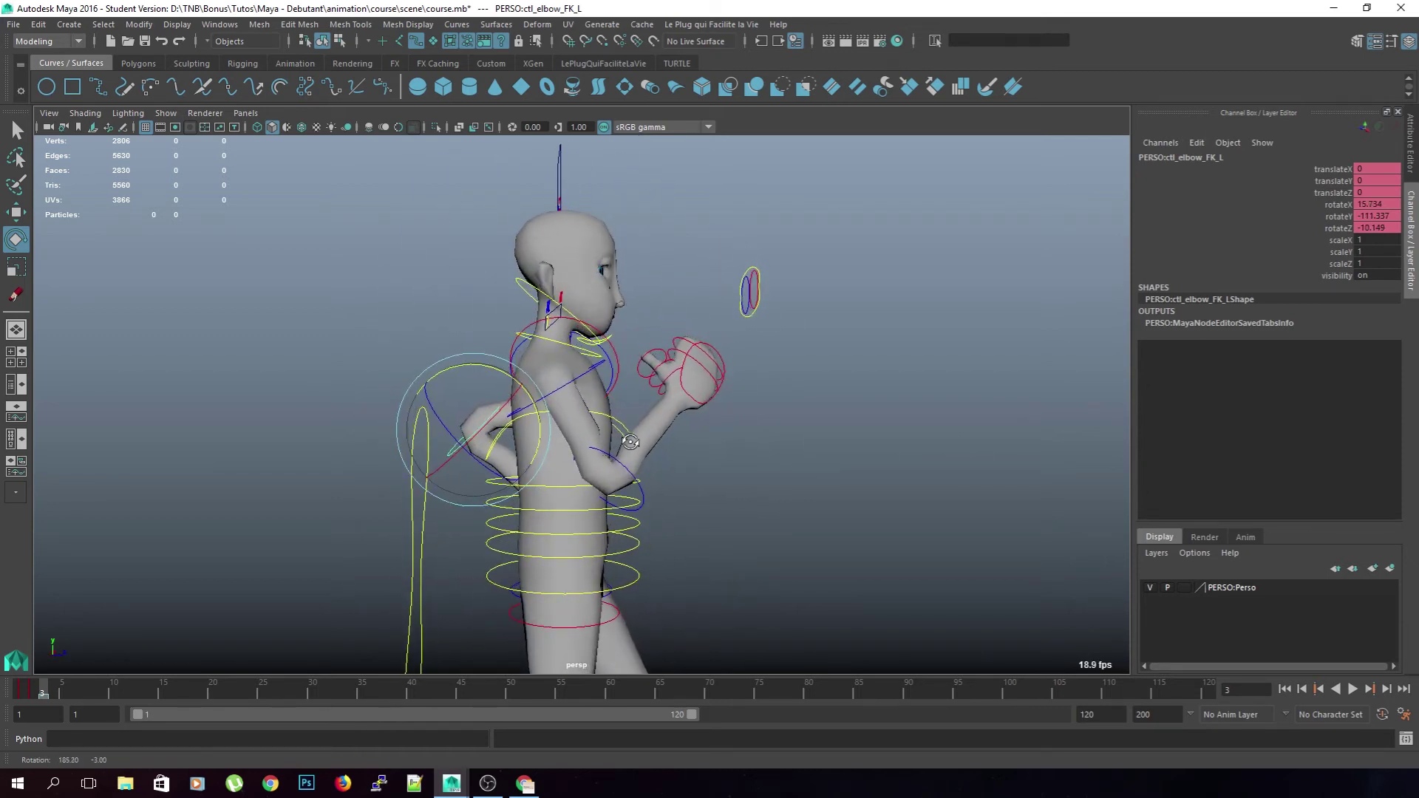
pyautogui.click(720, 498)
# Rotate the left shoulder control to about 1.2 in X, 15.7 in Y and -20.7 in Z, and fine-tune the left arm
pyautogui.keyDown('alt'); pyautogui.moveTo(712, 498); pyautogui.dragTo(1005, 519); pyautogui.keyUp('alt')
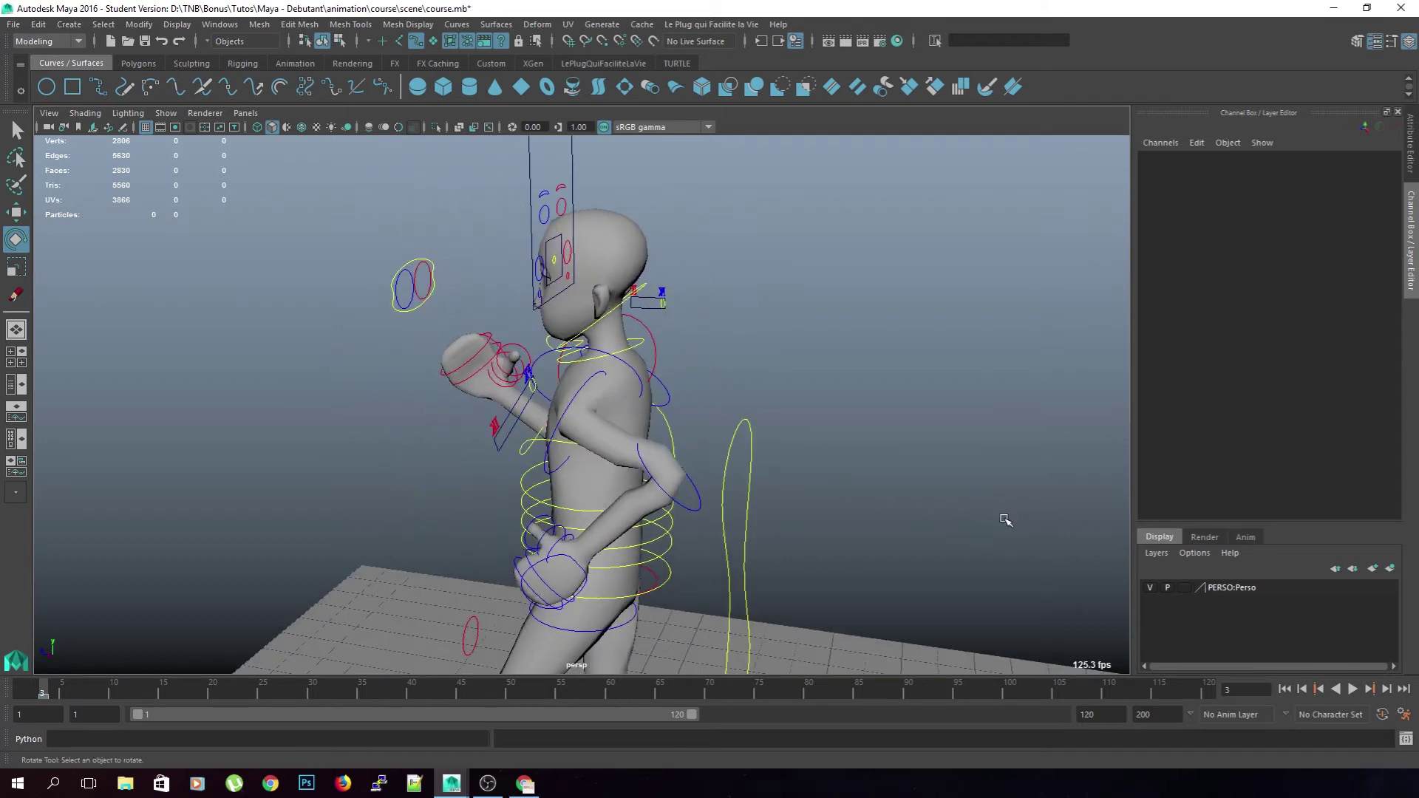
pyautogui.click(633, 378)
pyautogui.moveTo(630, 386); pyautogui.dragTo(623, 399)
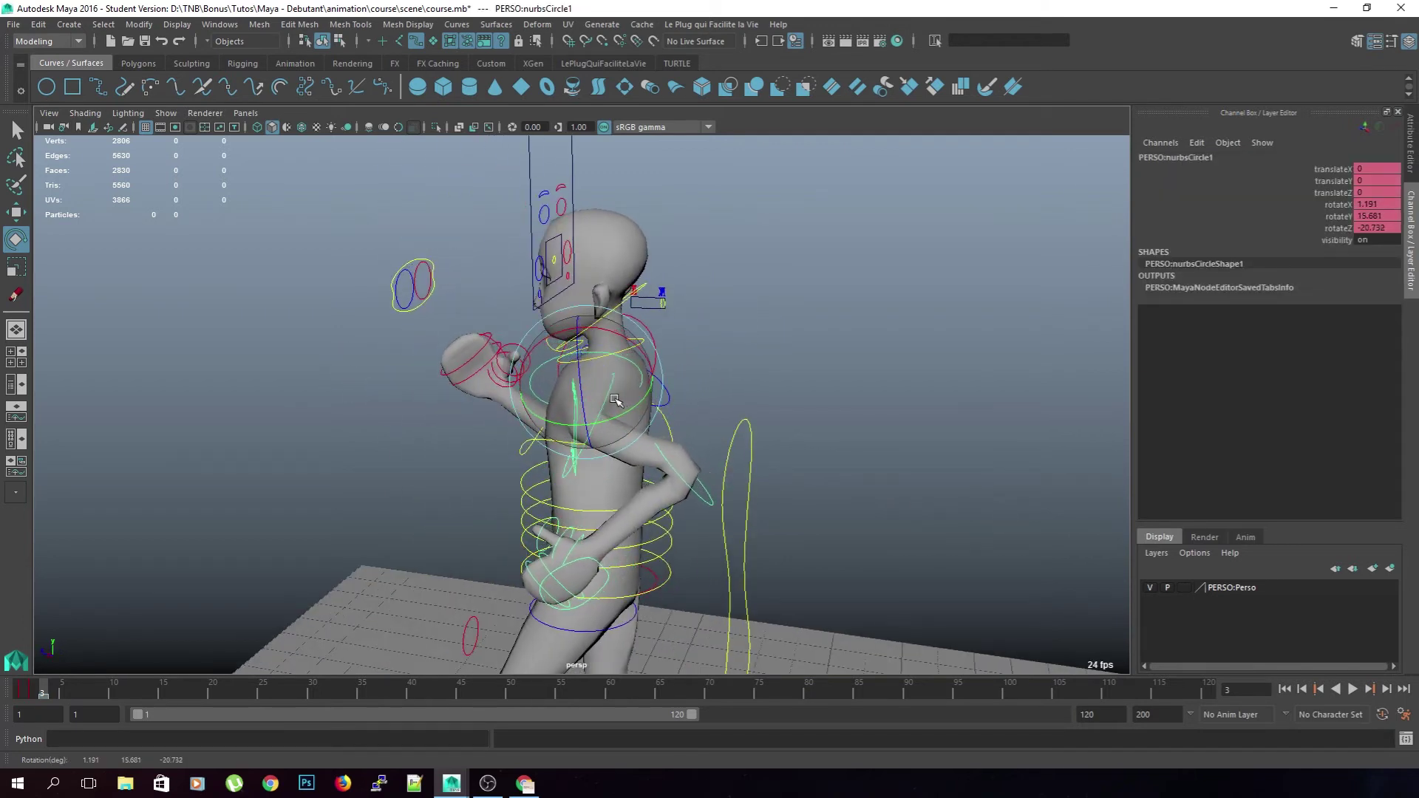
pyautogui.keyDown('alt'); pyautogui.moveTo(788, 436); pyautogui.dragTo(691, 477); pyautogui.keyUp('alt')
pyautogui.click(545, 448)
pyautogui.moveTo(530, 485)
pyautogui.mouseDown()
pyautogui.moveTo(552, 463)
pyautogui.moveTo(756, 423)
pyautogui.moveTo(766, 478)
pyautogui.moveTo(380, 475)
pyautogui.moveTo(463, 495)
pyautogui.moveTo(745, 436)
pyautogui.moveTo(648, 433)
pyautogui.moveTo(682, 510)
pyautogui.moveTo(491, 487)
pyautogui.moveTo(521, 482)
pyautogui.mouseUp()
pyautogui.click(765, 482)
# Select all the rig controls at frame 3 and go back to frame 1 to compare the poses
pyautogui.scroll(-3, 520, 482)
pyautogui.keyDown('alt'); pyautogui.moveTo(520, 481); pyautogui.dragTo(572, 522, button='middle'); pyautogui.keyUp('alt')
pyautogui.keyDown('alt'); pyautogui.moveTo(521, 457); pyautogui.dragTo(630, 466); pyautogui.keyUp('alt')
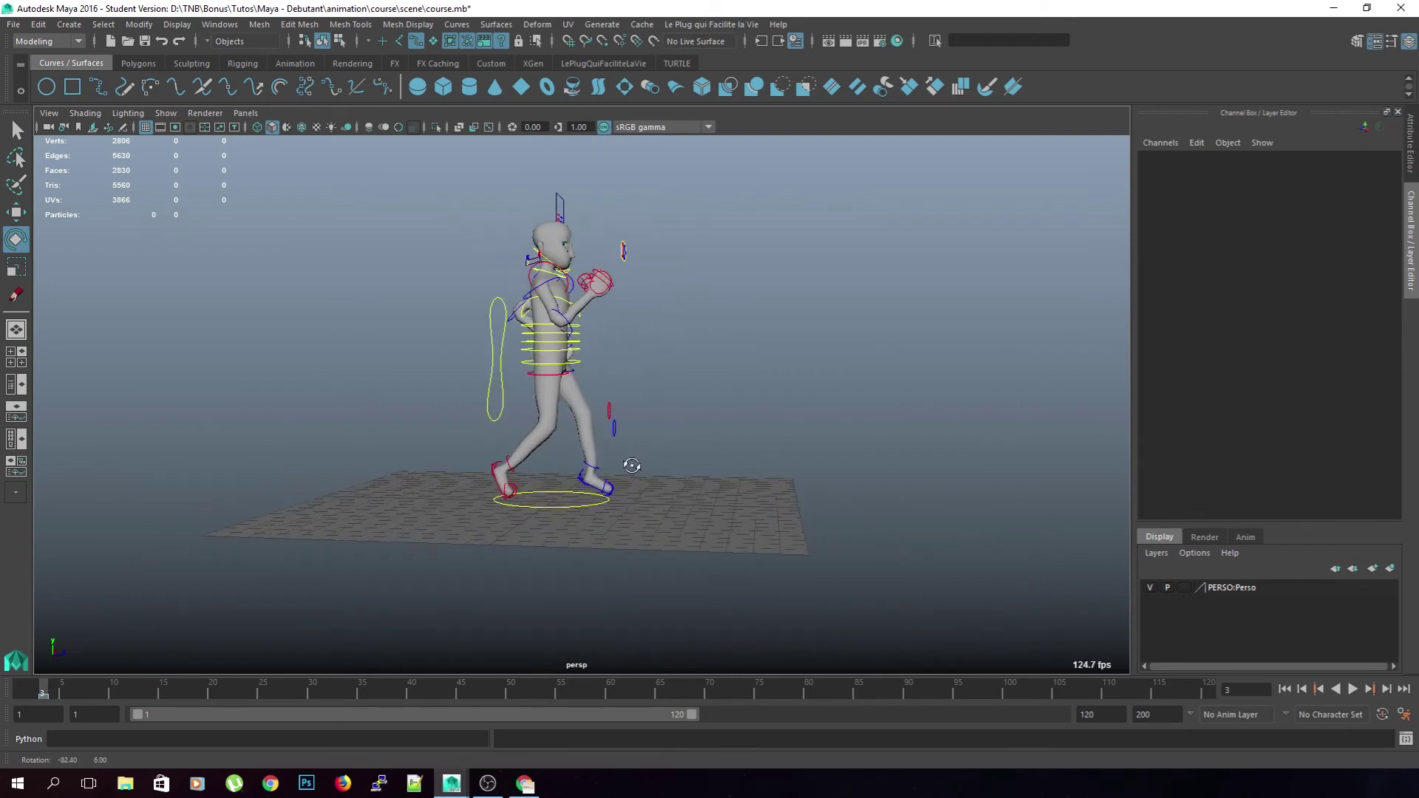
pyautogui.scroll(-4, 650, 494)
pyautogui.moveTo(772, 577); pyautogui.dragTo(342, 213)
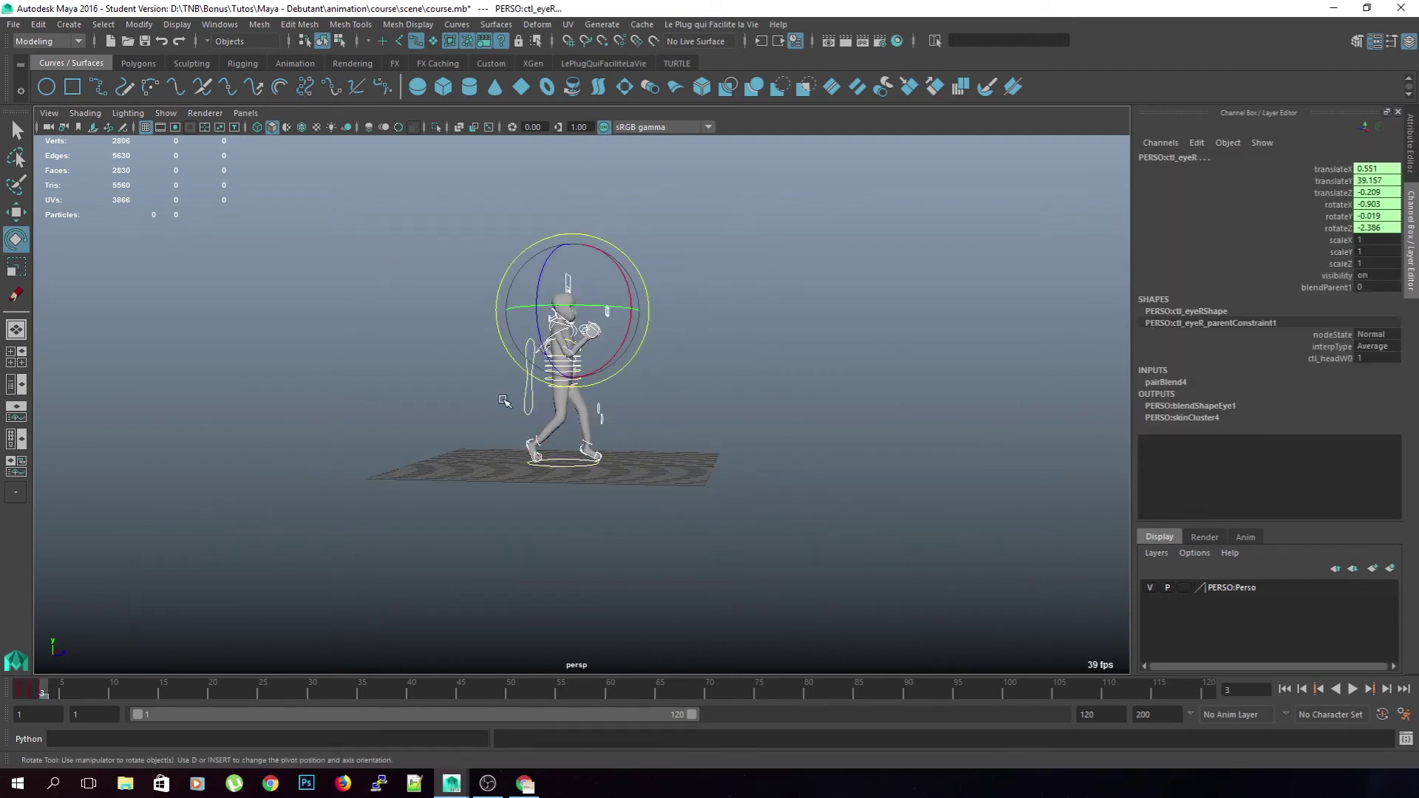
pyautogui.scroll(3, 458, 437)
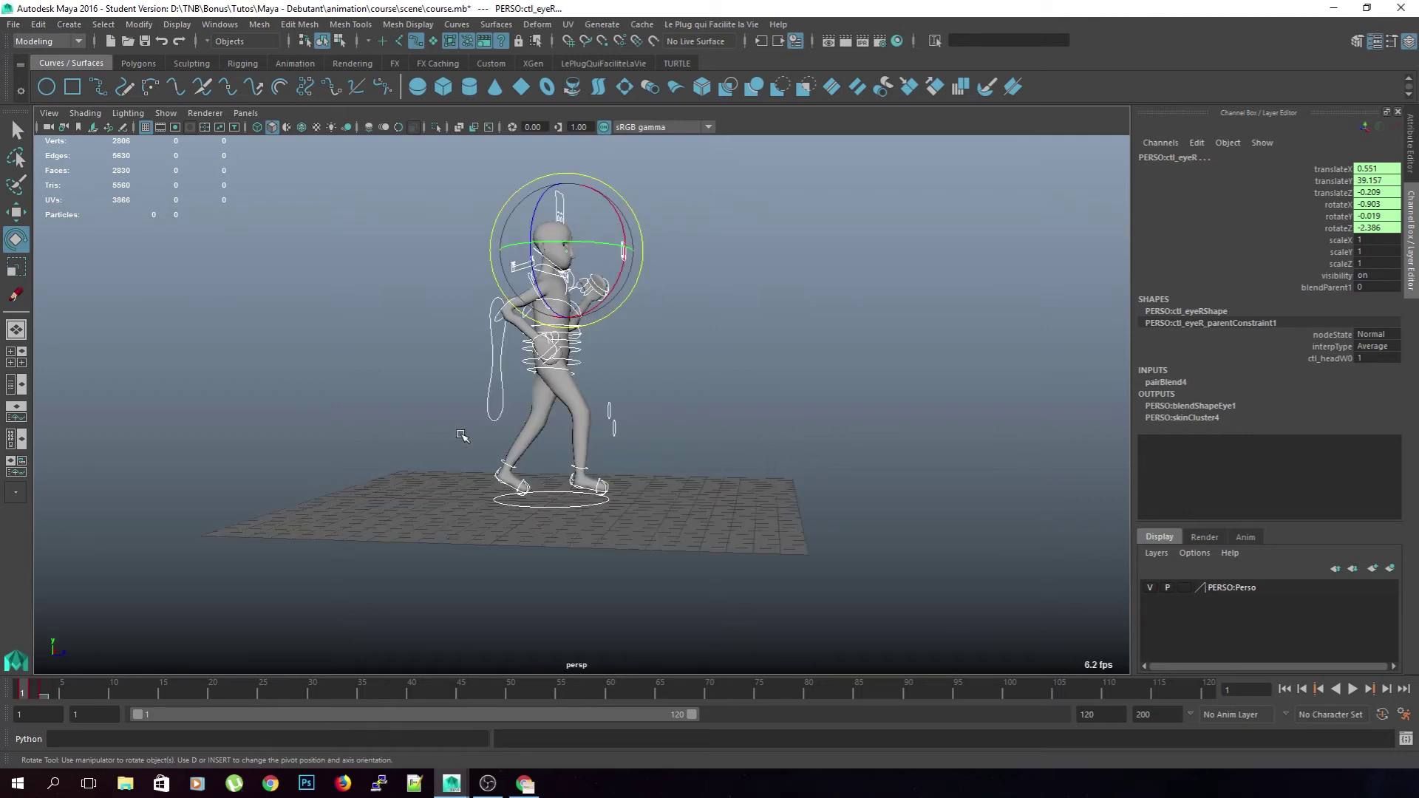
pyautogui.scroll(3, 444, 451)
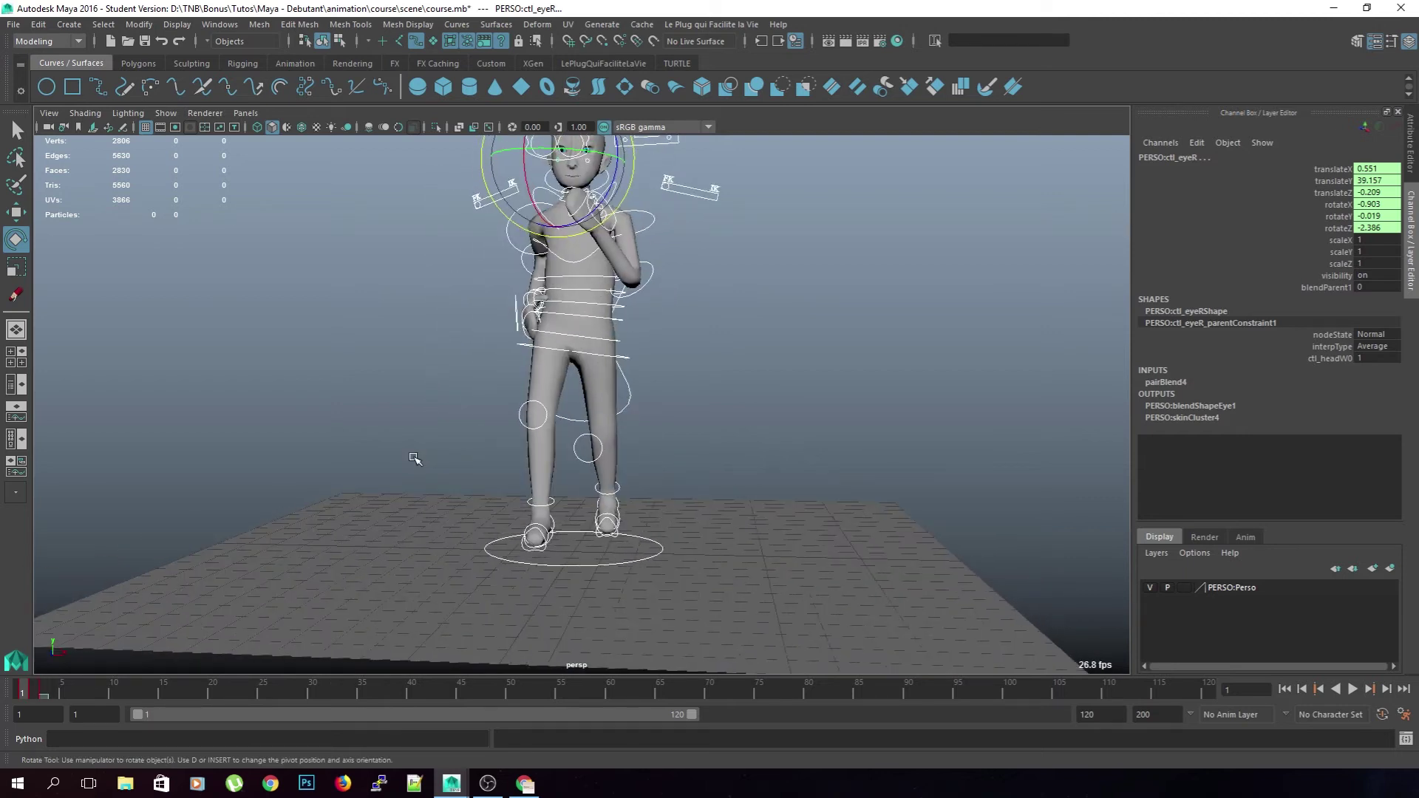
# Move the left heel control ctl_talon_L inward at frame 1, to about -0.351 in translateX
pyautogui.keyDown('alt'); pyautogui.moveTo(522, 486); pyautogui.dragTo(538, 474); pyautogui.keyUp('alt')
pyautogui.press('.')
pyautogui.press('.')
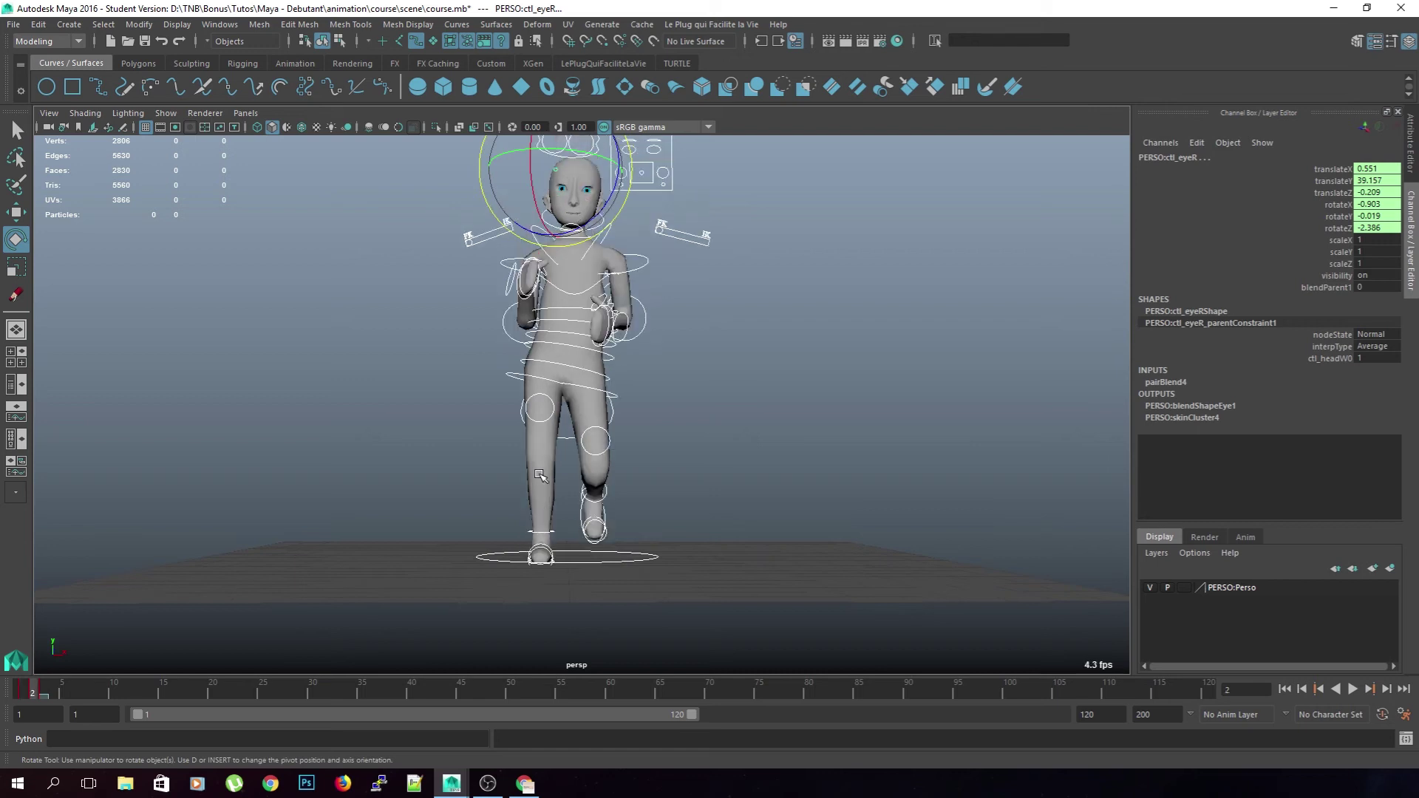
pyautogui.click(658, 513)
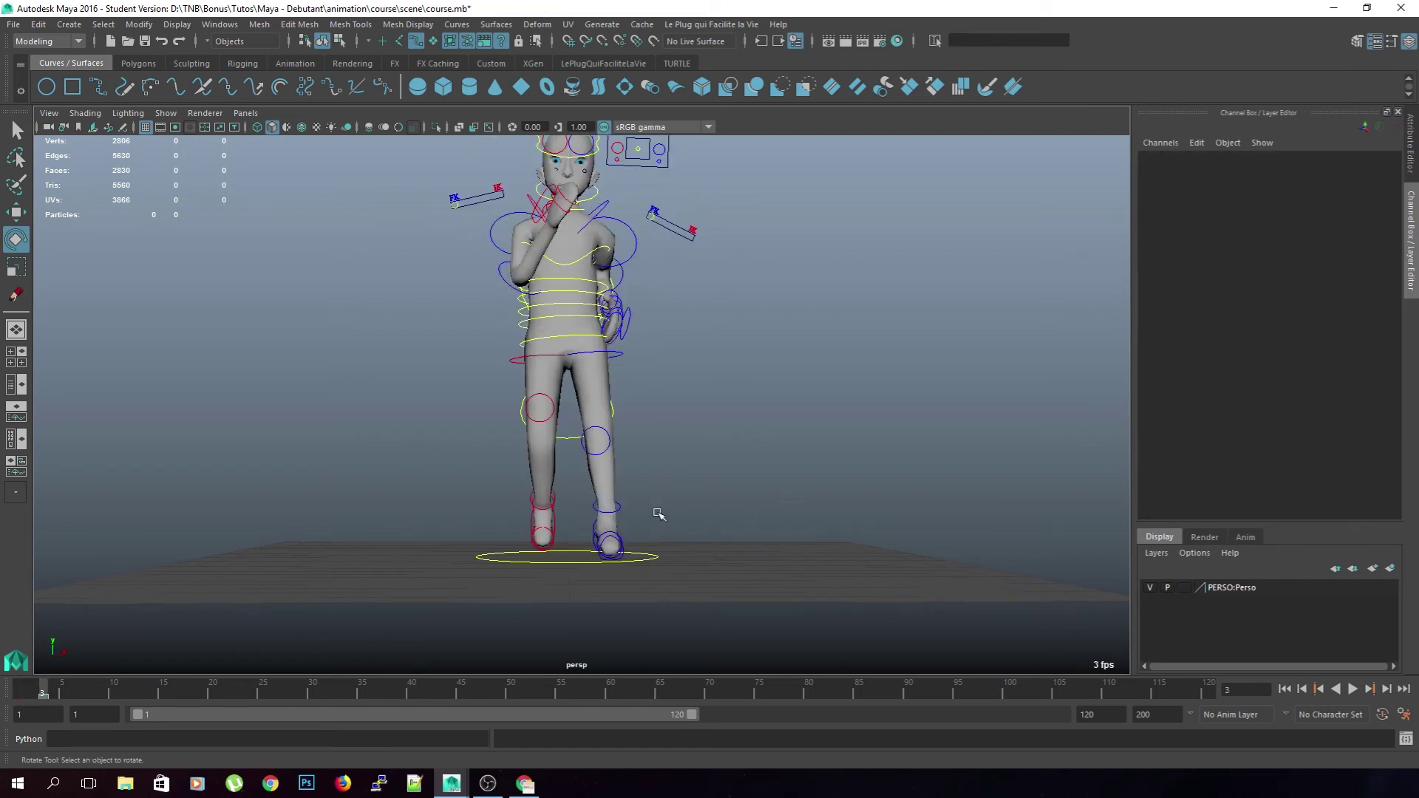
pyautogui.click(593, 527)
pyautogui.scroll(3, 468, 564)
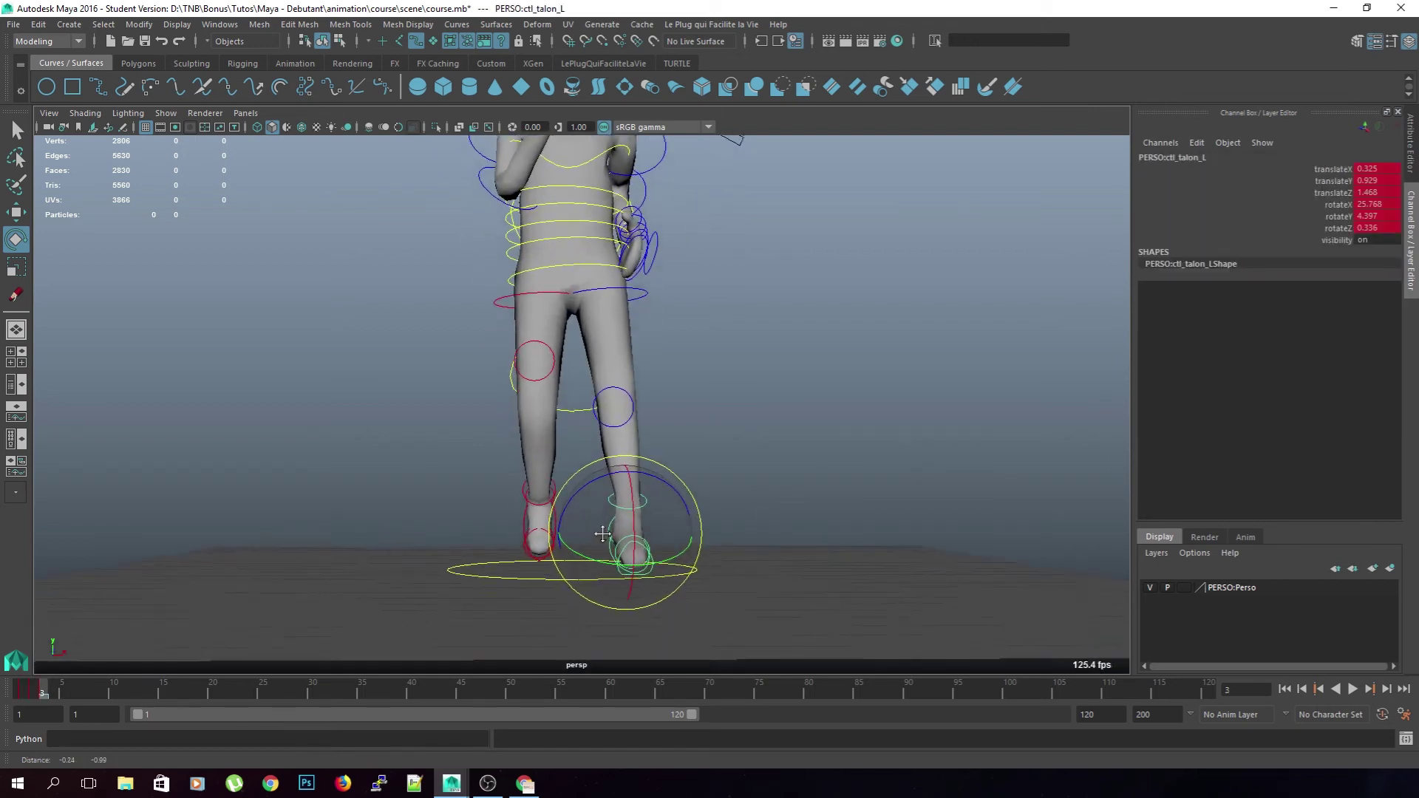
pyautogui.click(22, 692)
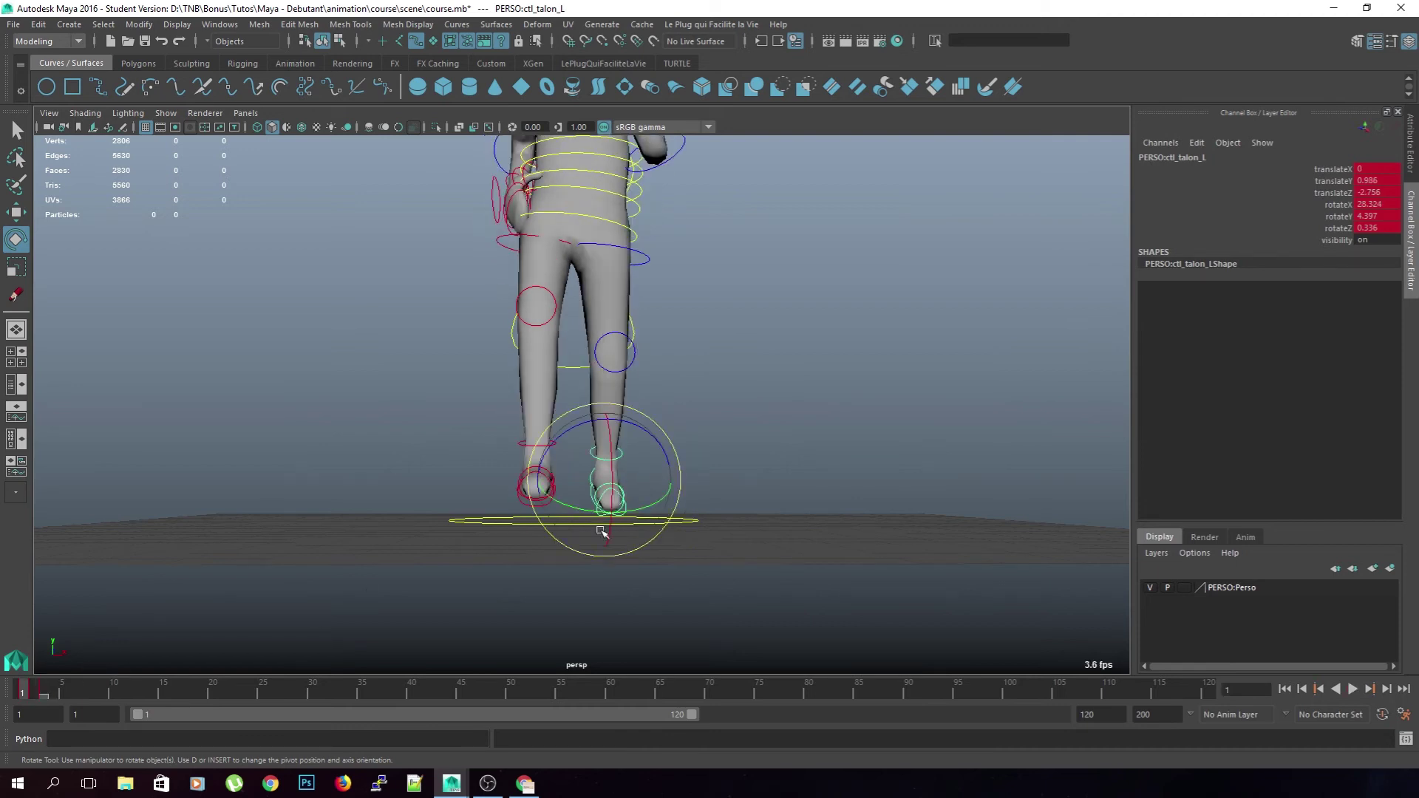
pyautogui.press('w')
pyautogui.moveTo(675, 482); pyautogui.dragTo(665, 488)
pyautogui.keyDown('alt'); pyautogui.moveTo(746, 446); pyautogui.dragTo(699, 444); pyautogui.keyUp('alt')
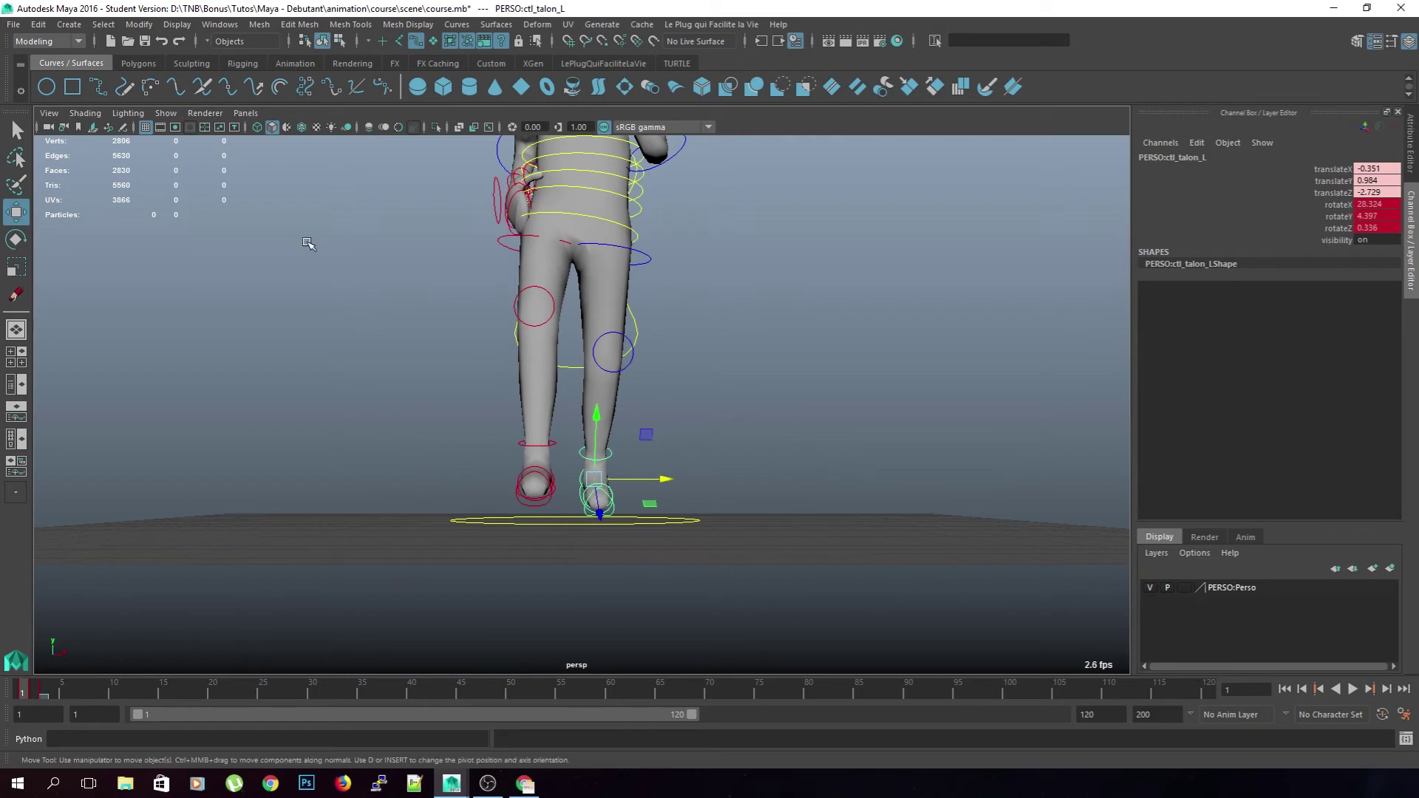
pyautogui.doubleClick(1379, 170)
pyautogui.click(948, 330)
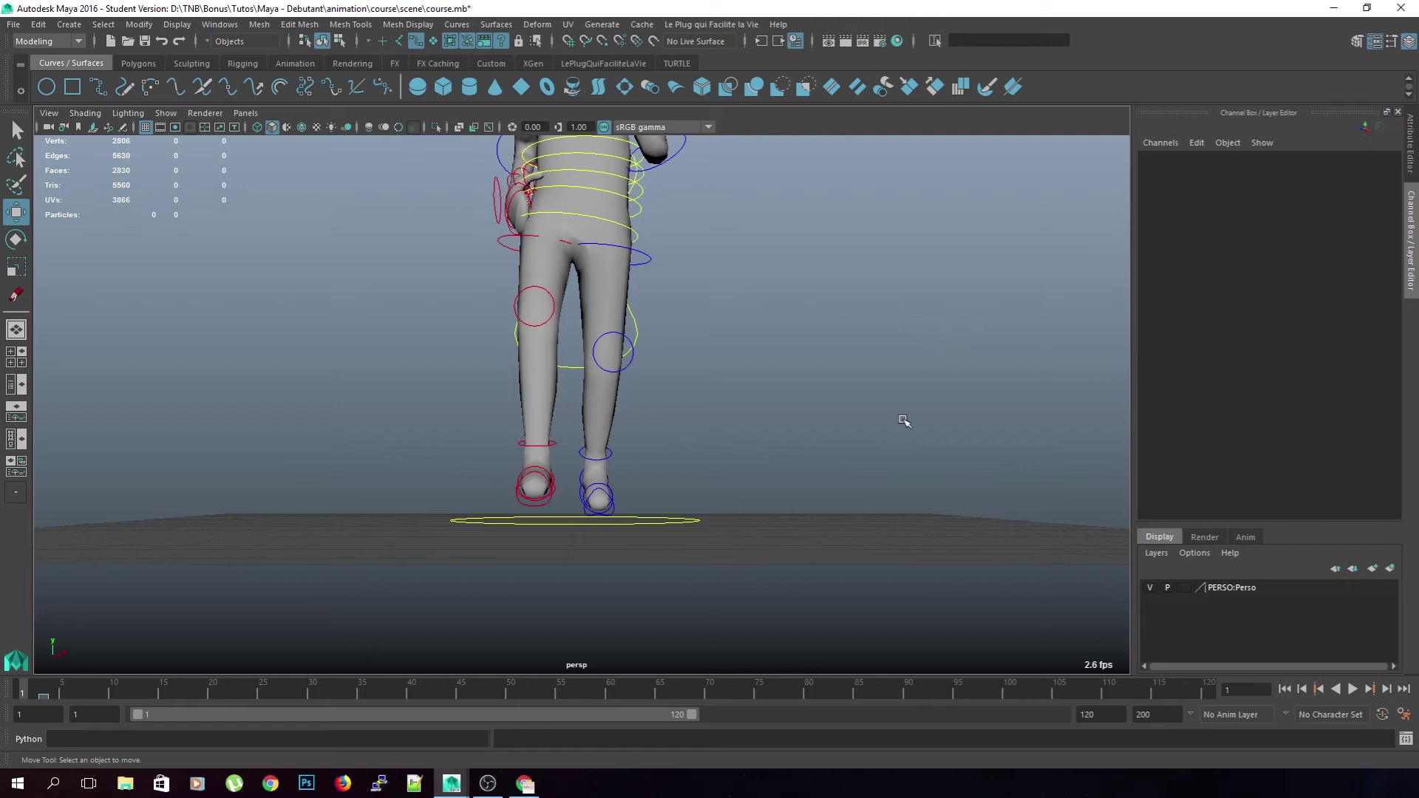
pyautogui.press('s')
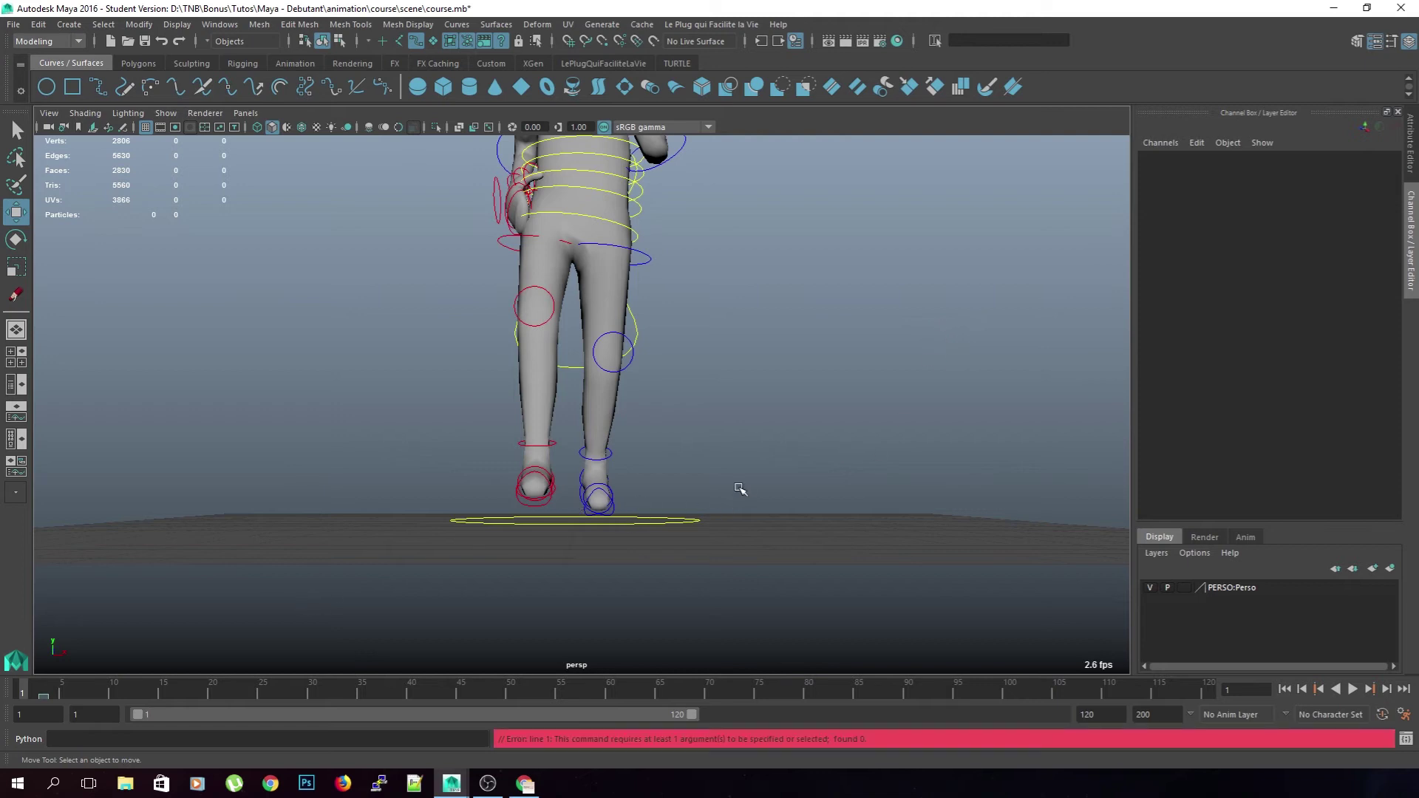
# Set the left heel control's translateX to -0.351 at frames 2 and 3
pyautogui.keyDown('alt'); pyautogui.moveTo(738, 466); pyautogui.dragTo(840, 443); pyautogui.keyUp('alt')
pyautogui.click(761, 460)
pyautogui.click(31, 695)
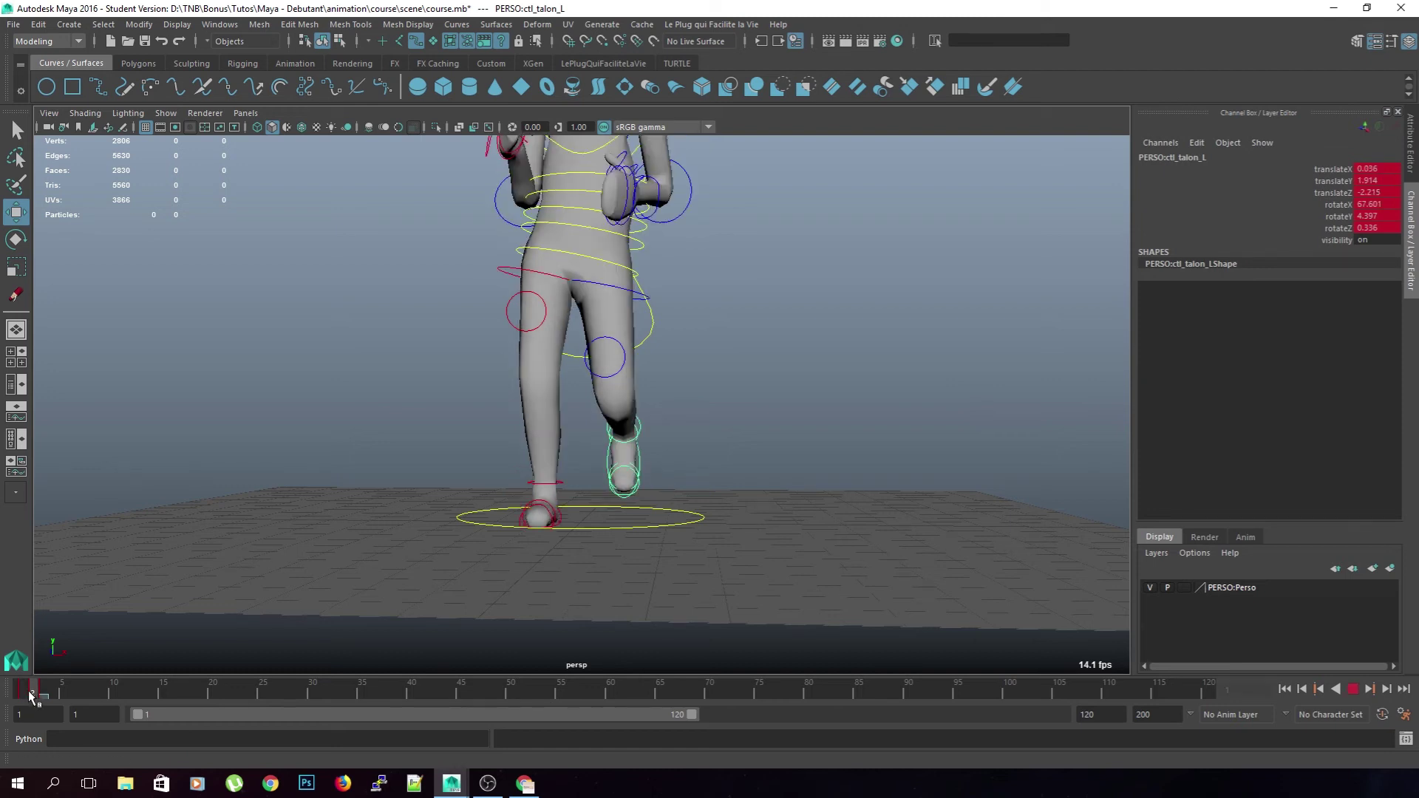
pyautogui.doubleClick(1364, 170)
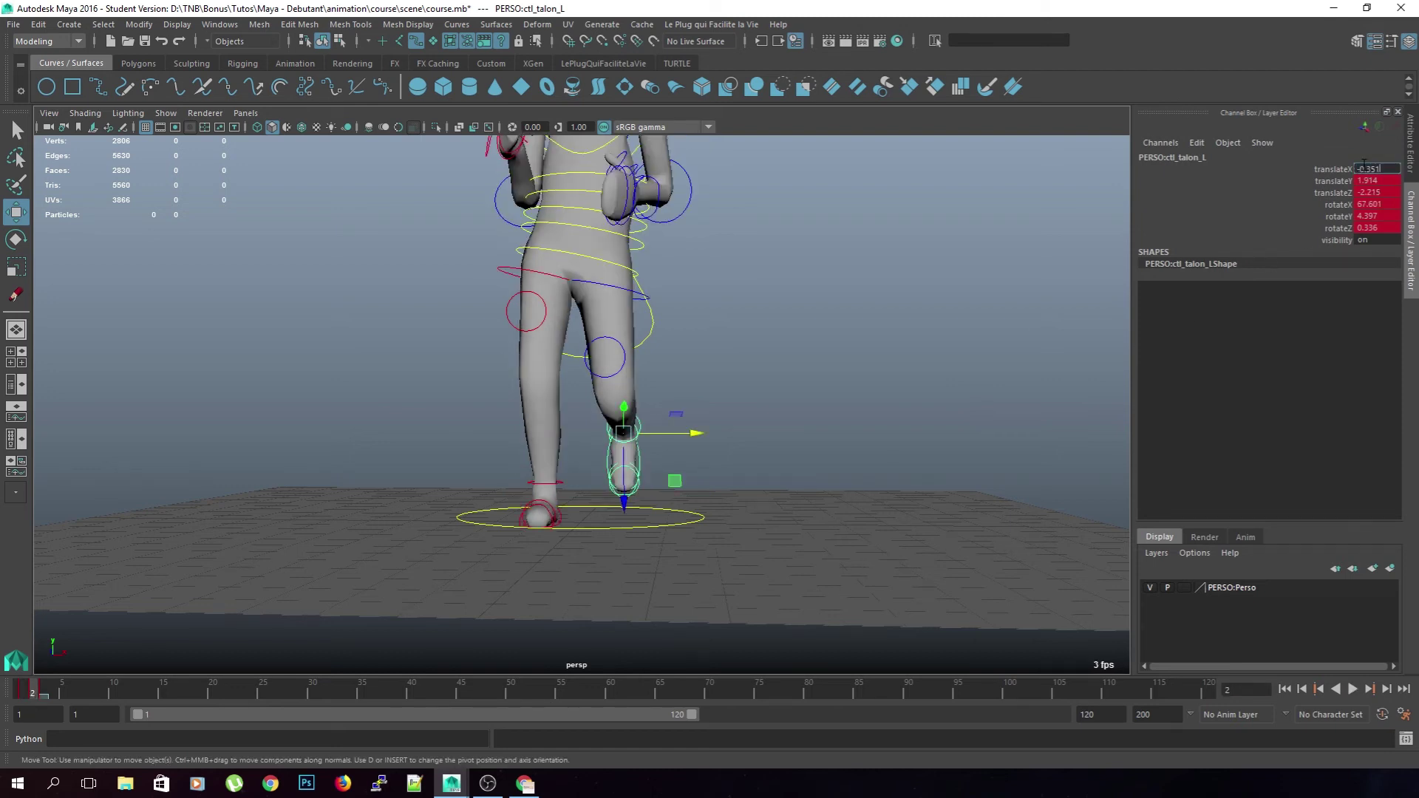
pyautogui.write('-0.351')
pyautogui.press('Return')
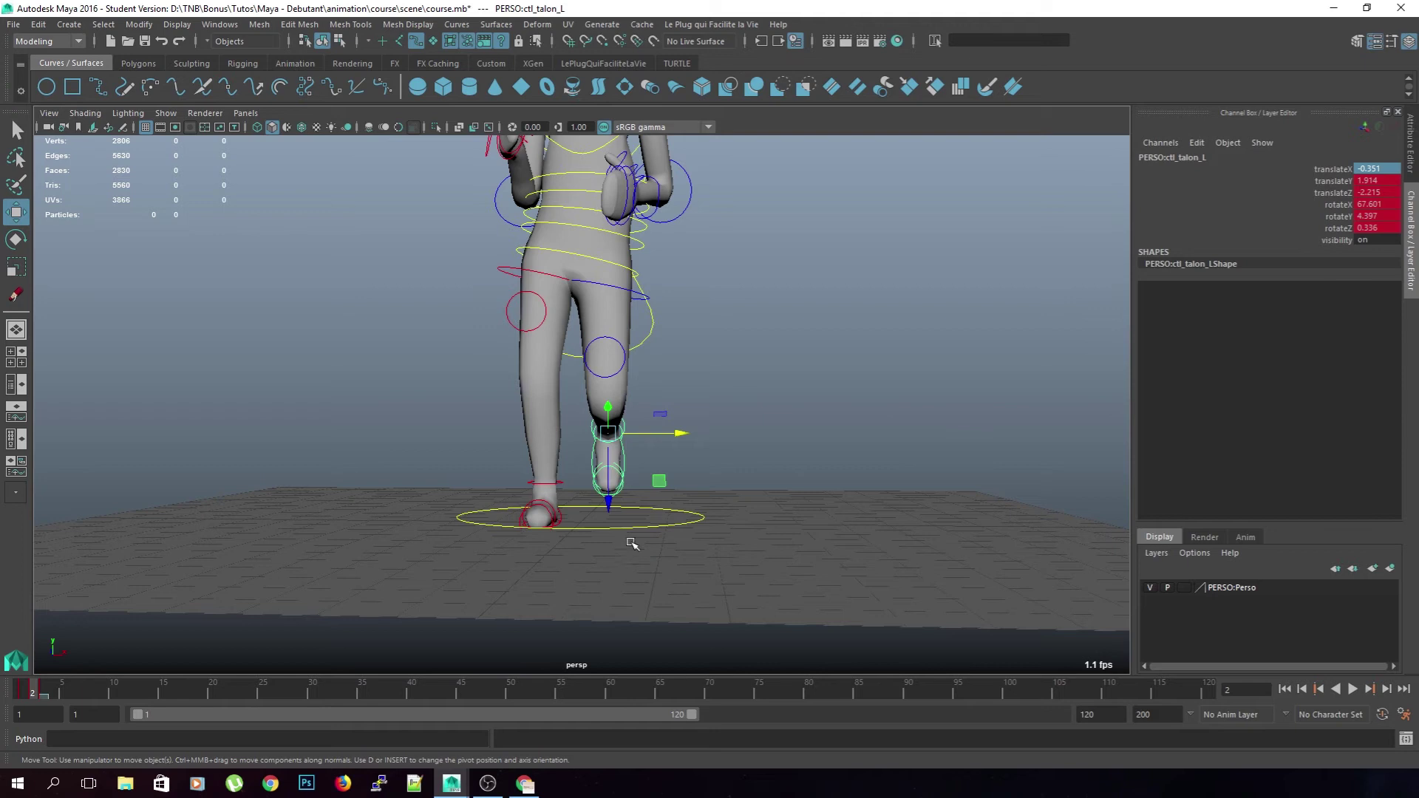
pyautogui.click(1385, 172)
pyautogui.press('Return')
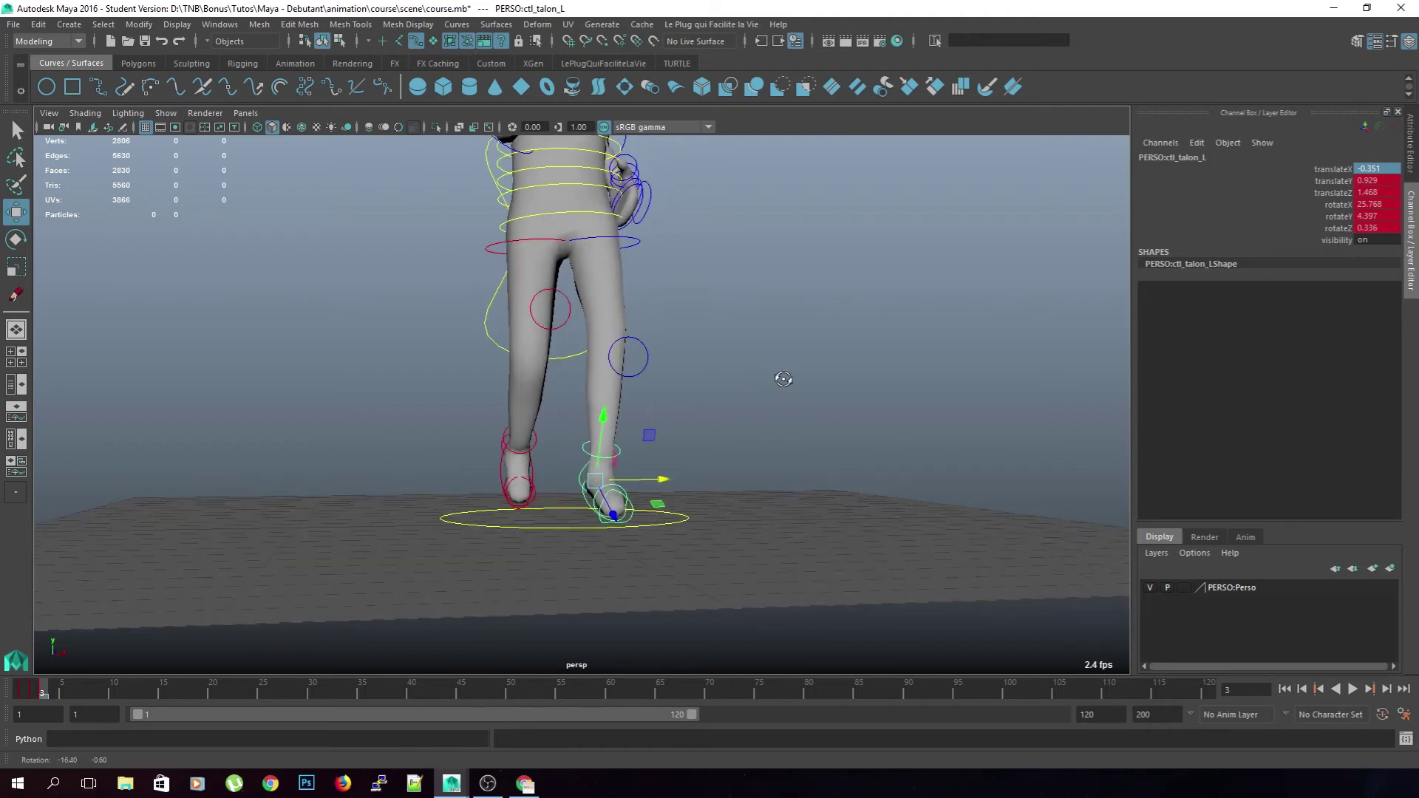
# Move the right heel control ctl_talon_R inward to translateX 0.304 at frame 3, and enter 0.304 at frames 2 and 1
pyautogui.click(581, 424)
pyautogui.keyDown('alt'); pyautogui.moveTo(473, 471); pyautogui.dragTo(736, 481); pyautogui.keyUp('alt')
pyautogui.click(475, 471)
pyautogui.keyDown('alt'); pyautogui.moveTo(880, 481); pyautogui.dragTo(629, 451); pyautogui.keyUp('alt')
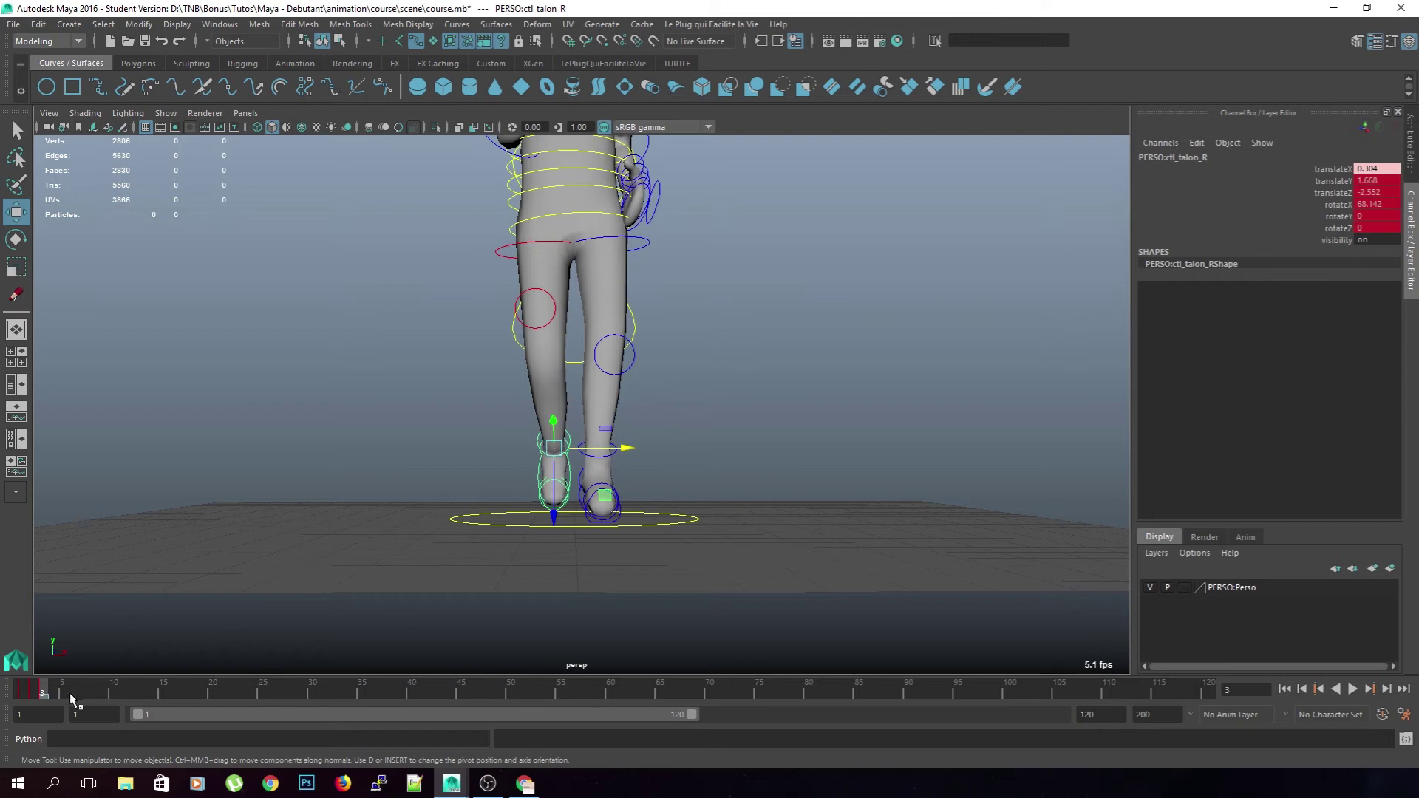
pyautogui.click(34, 691)
pyautogui.doubleClick(1393, 169)
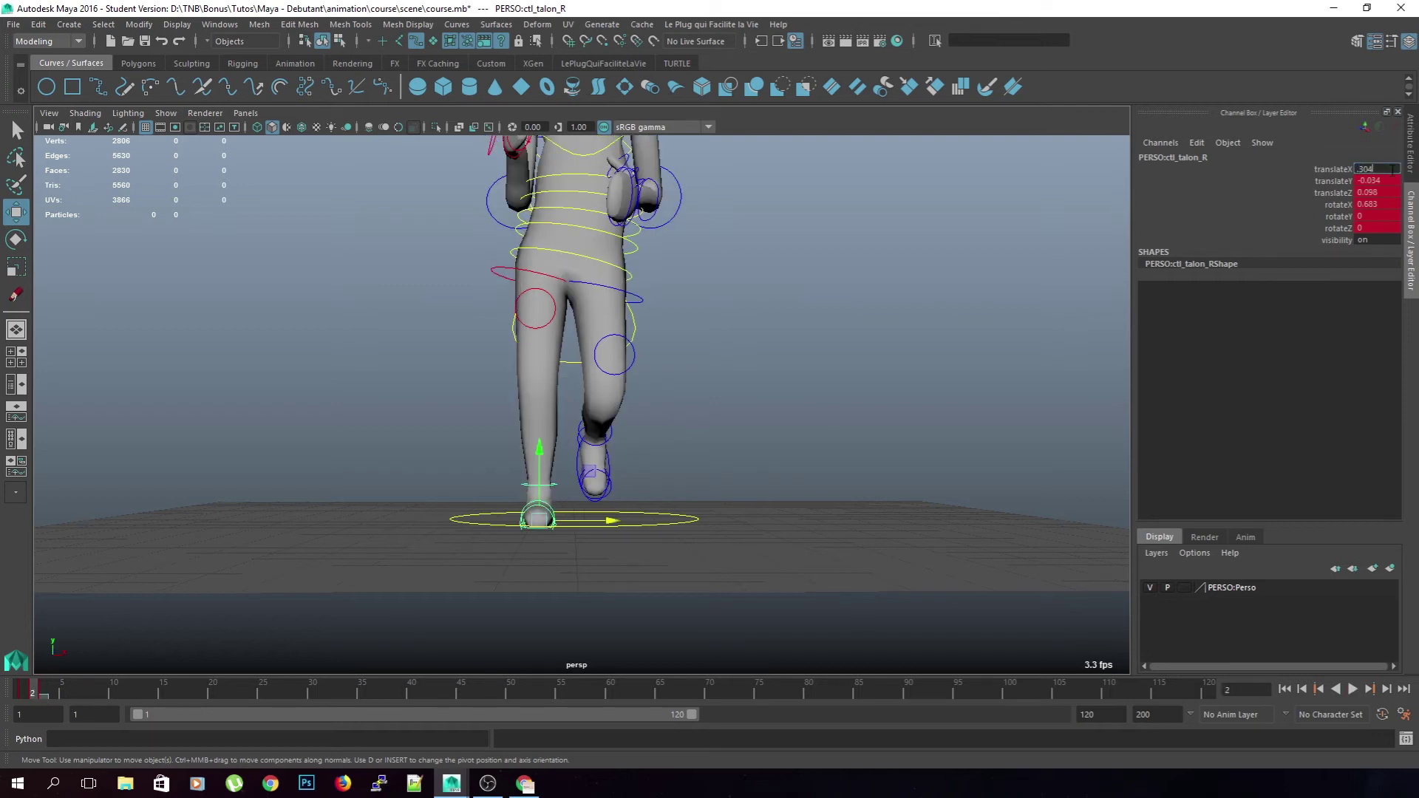
pyautogui.press('Return')
pyautogui.write('w')
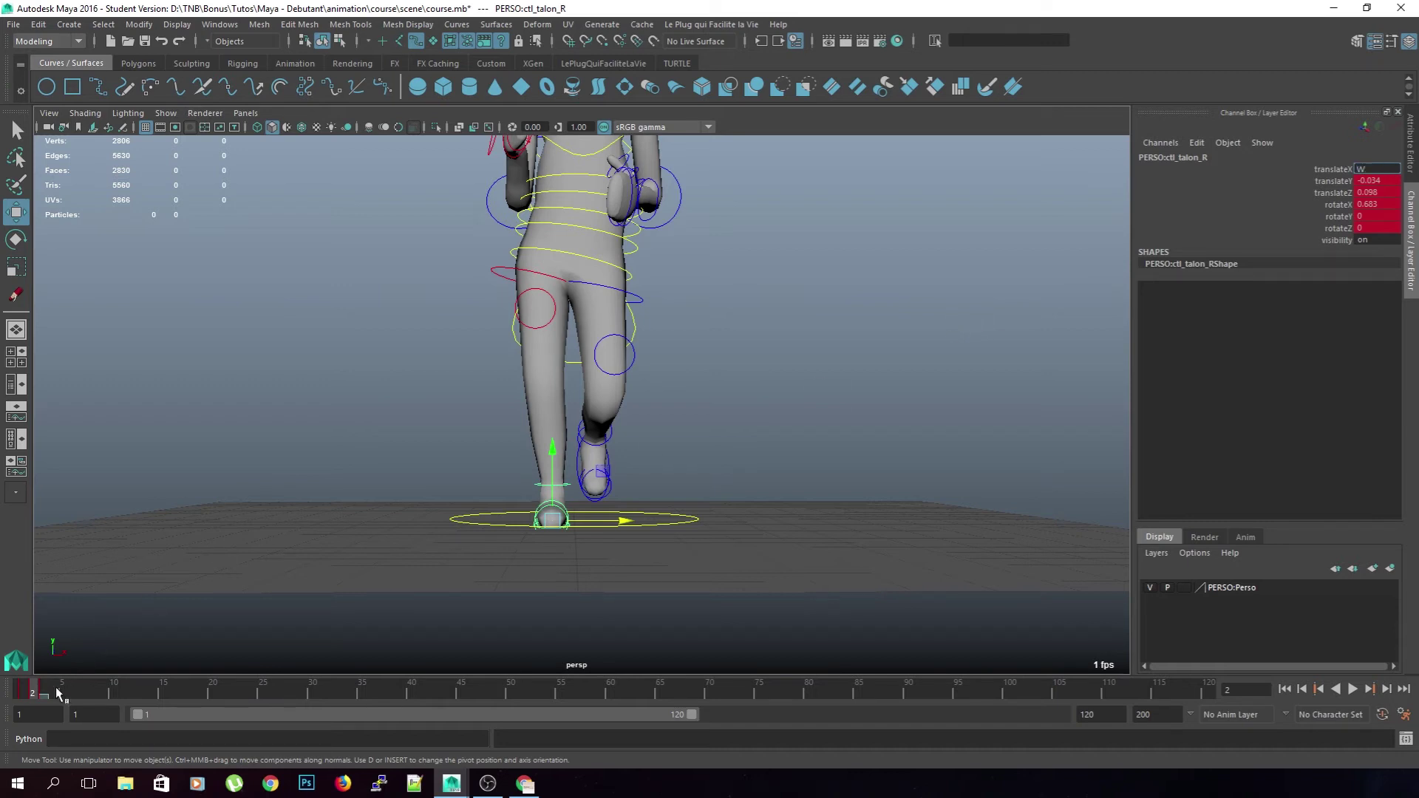
pyautogui.click(22, 693)
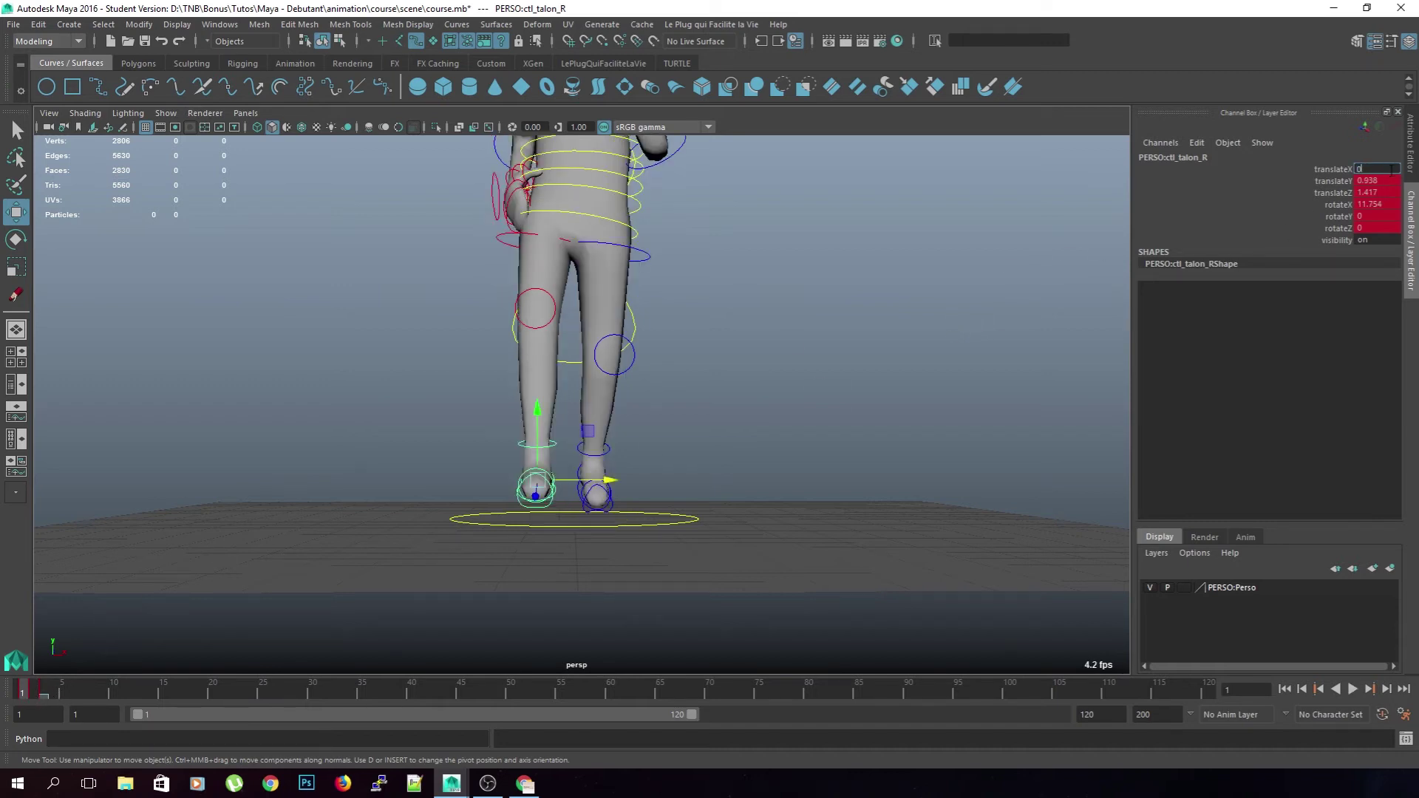
pyautogui.press('Return')
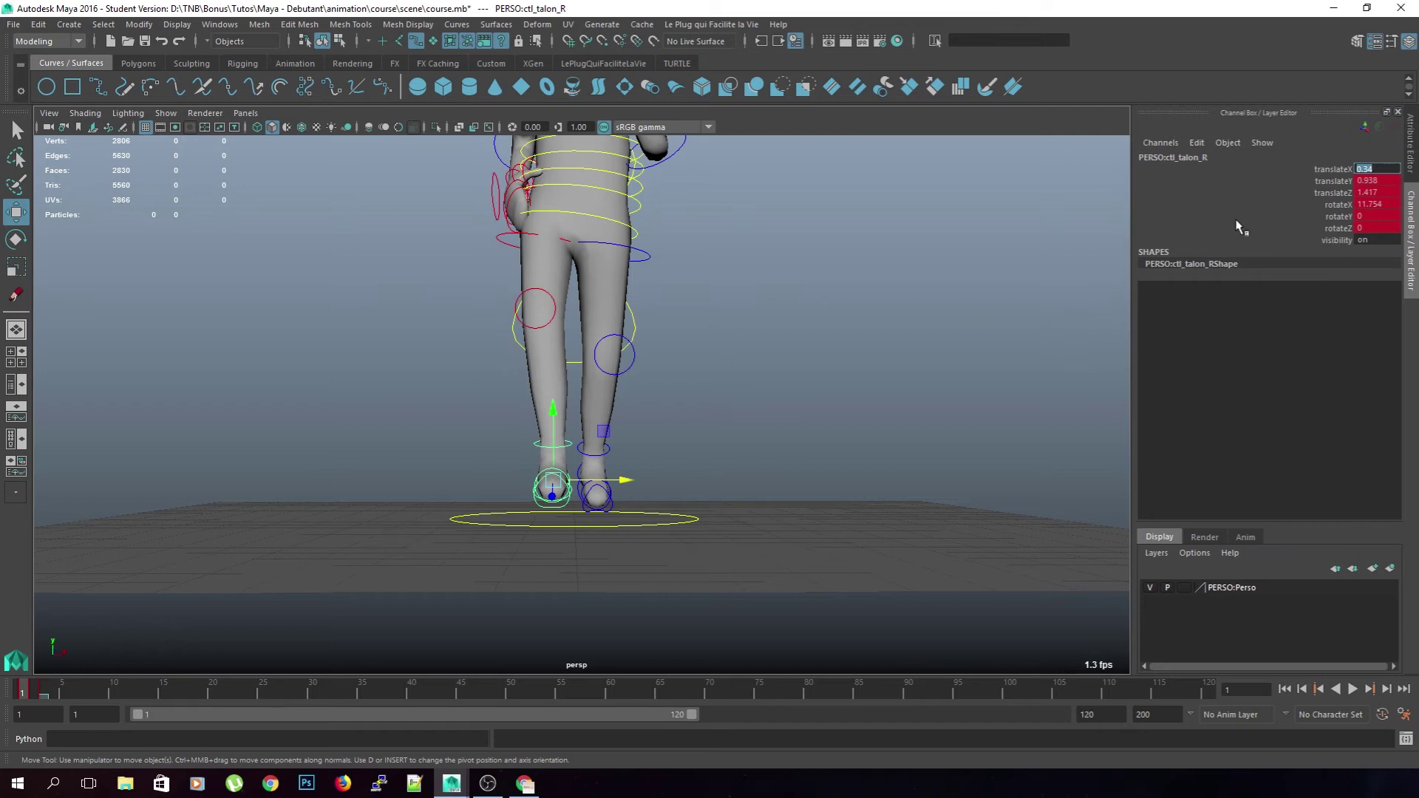
pyautogui.press('Return')
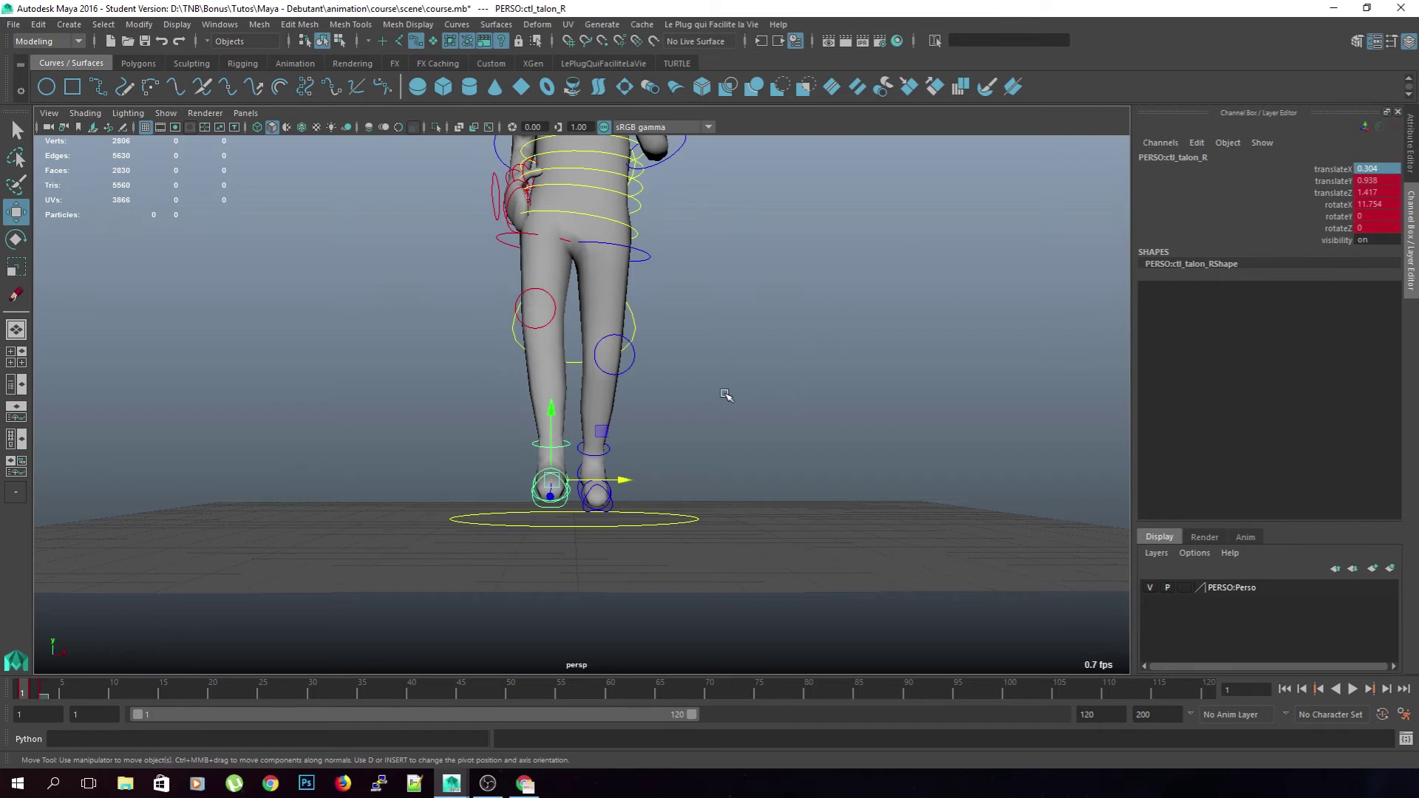
# Step repeatedly through frames 1 to 3 to compare the foot placement and body tilt between poses
pyautogui.scroll(-2, 754, 355)
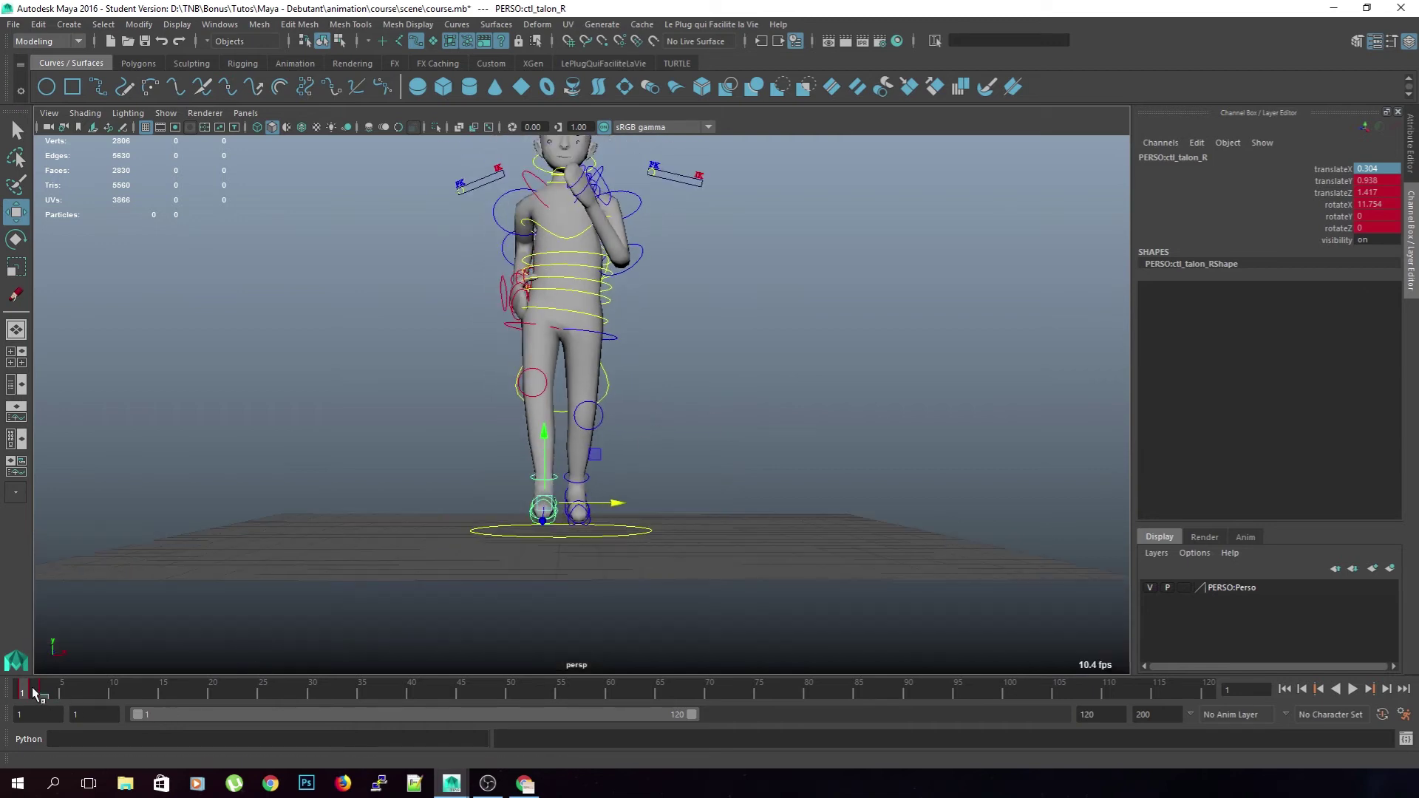
pyautogui.press('.')
pyautogui.press('.')
pyautogui.press('.')
pyautogui.press('.')
pyautogui.press('.')
pyautogui.press('.')
pyautogui.press('.')
pyautogui.press('.')
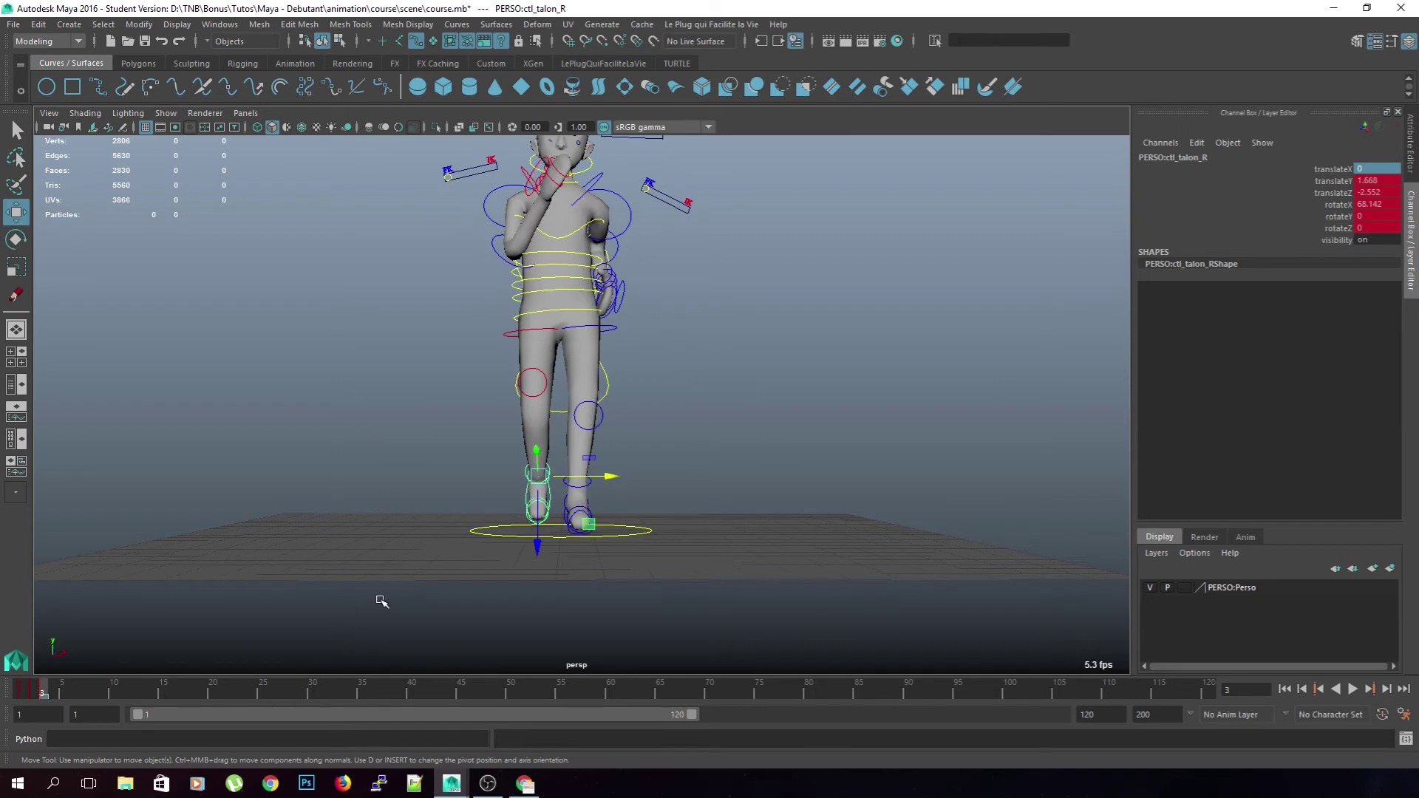
pyautogui.press('.')
pyautogui.press('.')
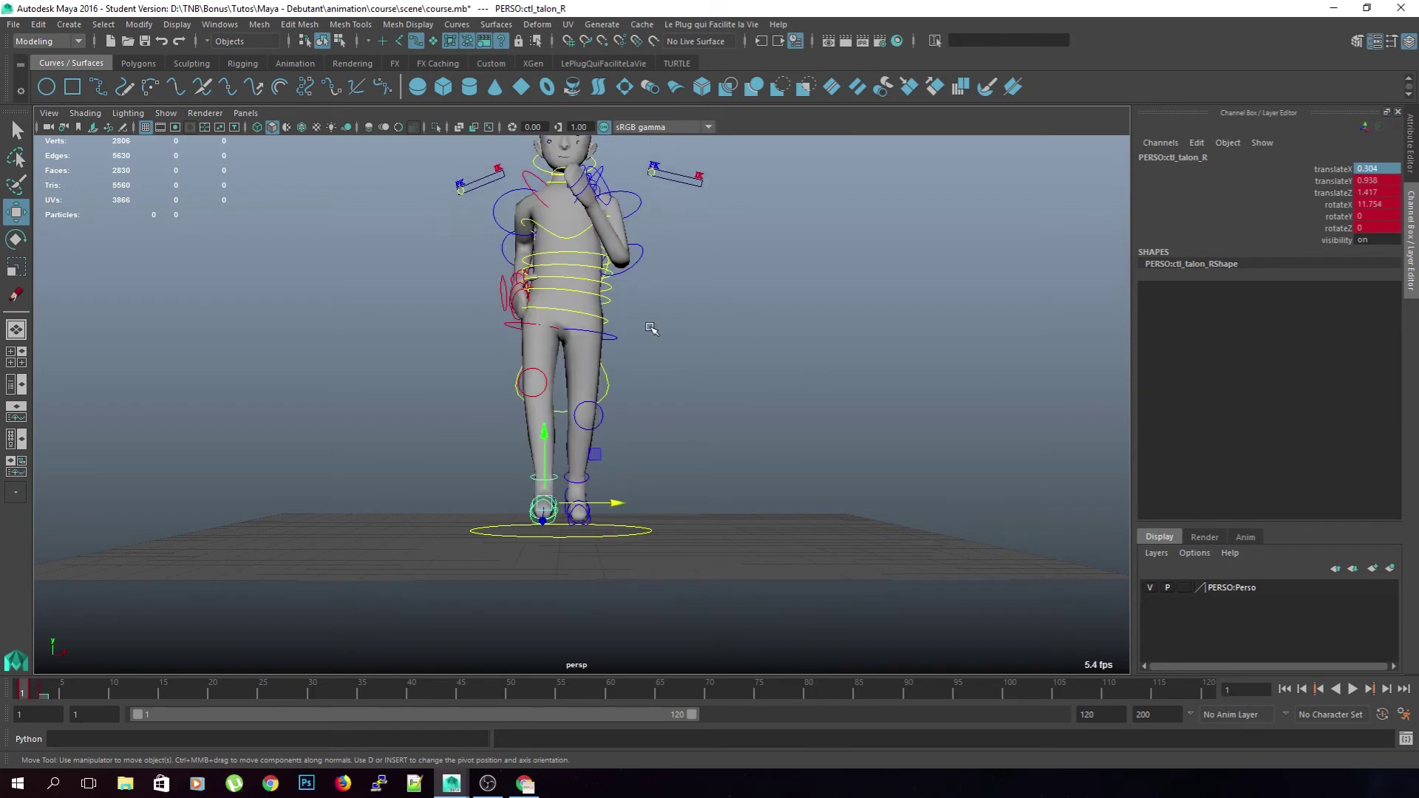
# Rotate the ctl_pelvis control to about -5.68 in Z at frame 1
pyautogui.click(611, 326)
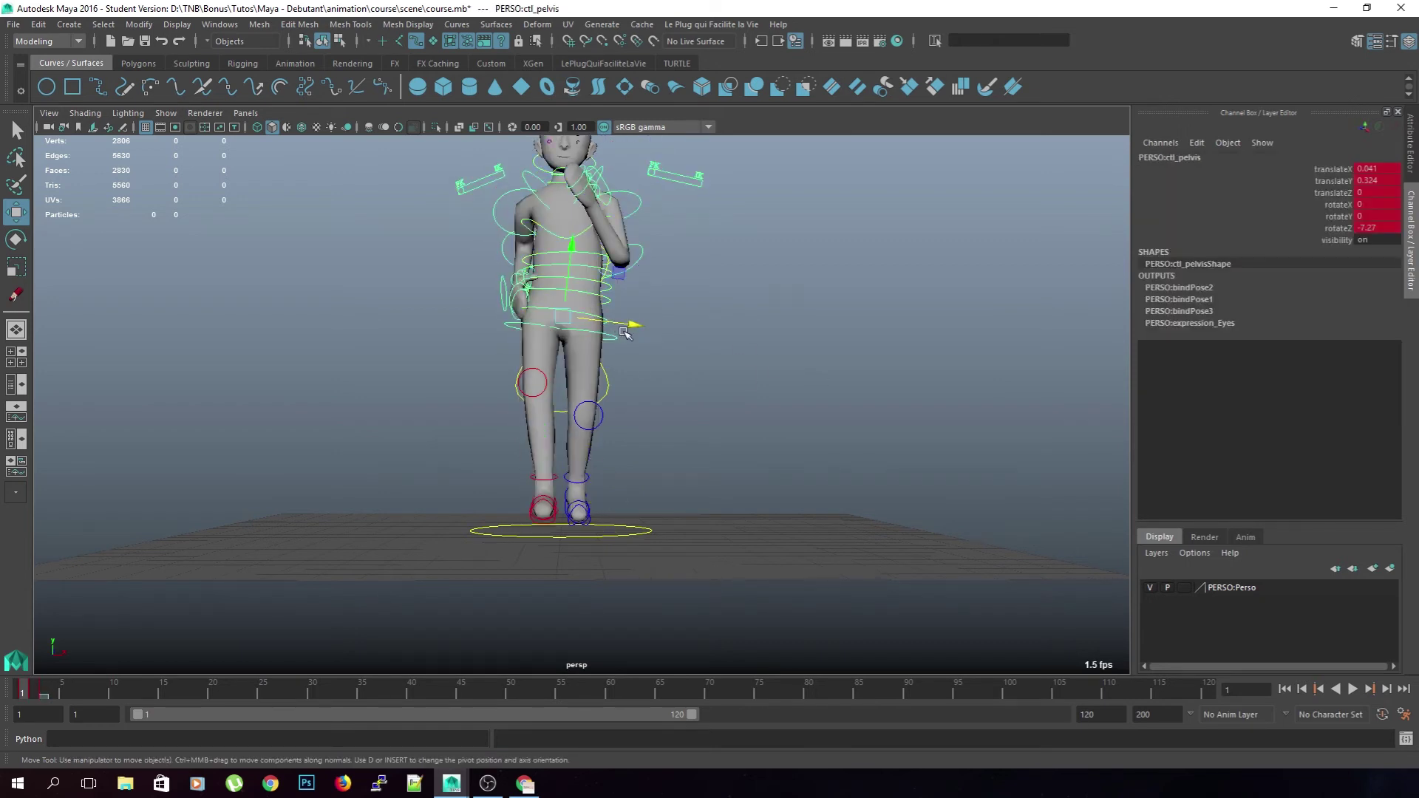
pyautogui.press('e')
pyautogui.moveTo(631, 338); pyautogui.dragTo(628, 341)
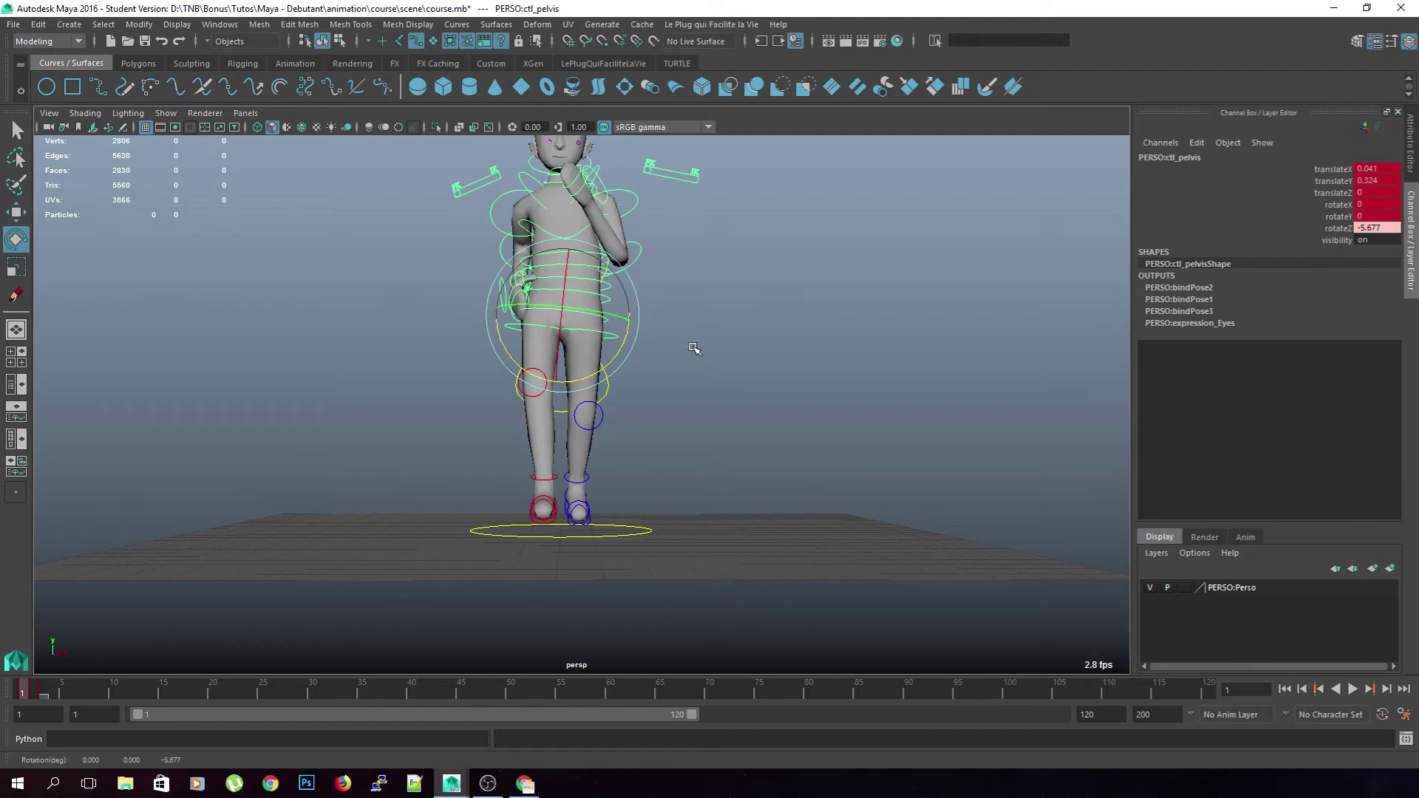
pyautogui.press('.')
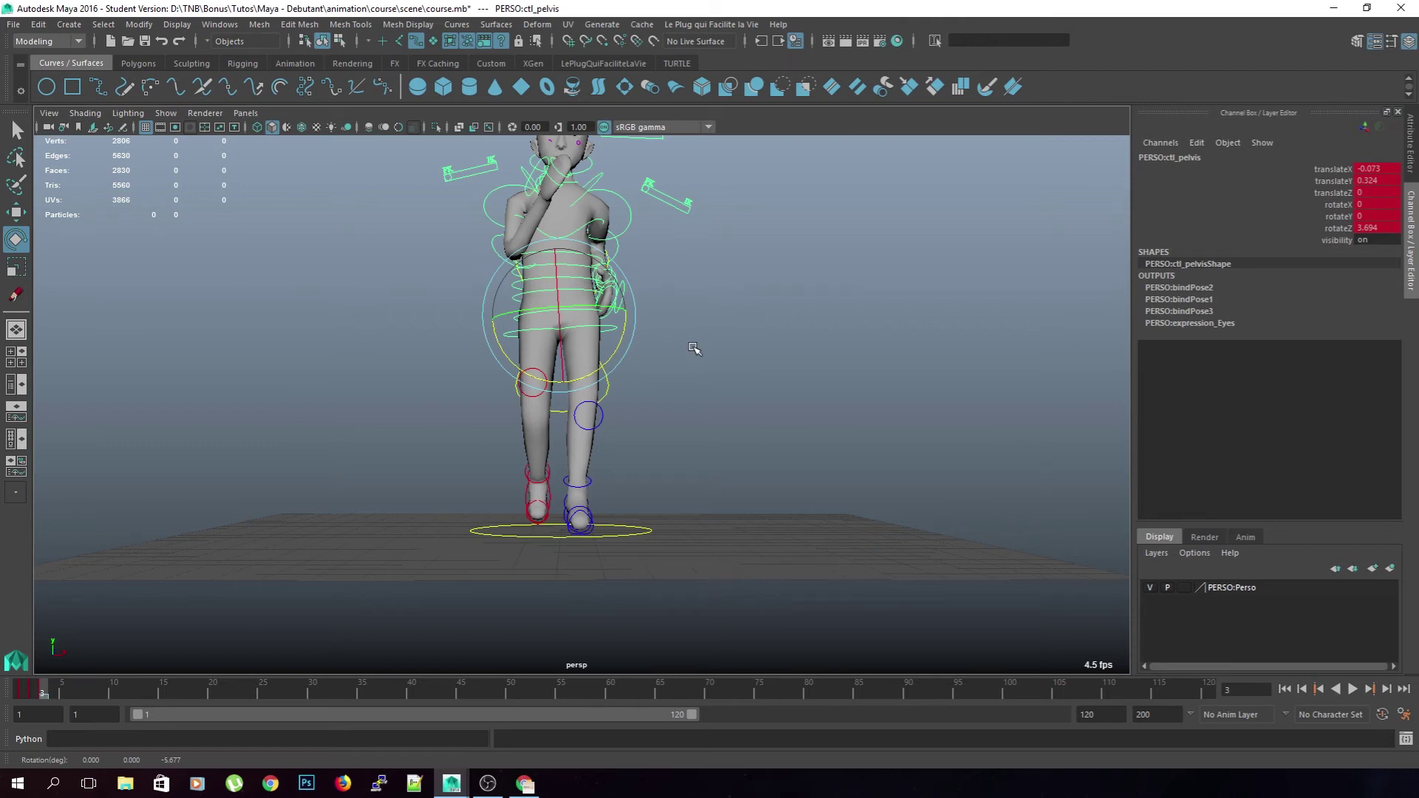
# Examine the frame 3 pose from the side and front against the jog reference
pyautogui.click(669, 266)
pyautogui.keyDown('alt'); pyautogui.moveTo(668, 267); pyautogui.dragTo(665, 367, button='middle'); pyautogui.keyUp('alt')
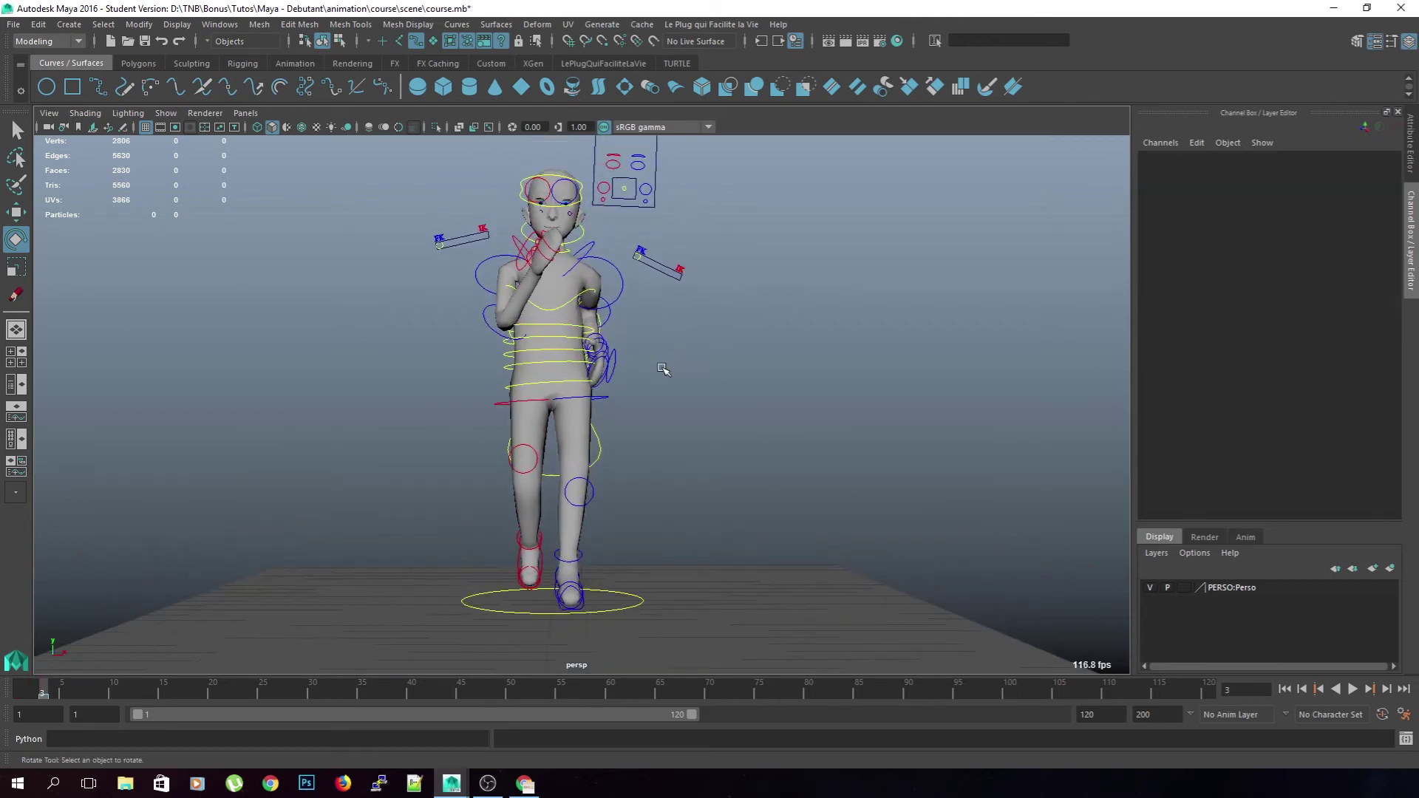
pyautogui.keyDown('alt'); pyautogui.moveTo(665, 367); pyautogui.dragTo(761, 376); pyautogui.keyUp('alt')
pyautogui.hotkey('alt', 'Tab')
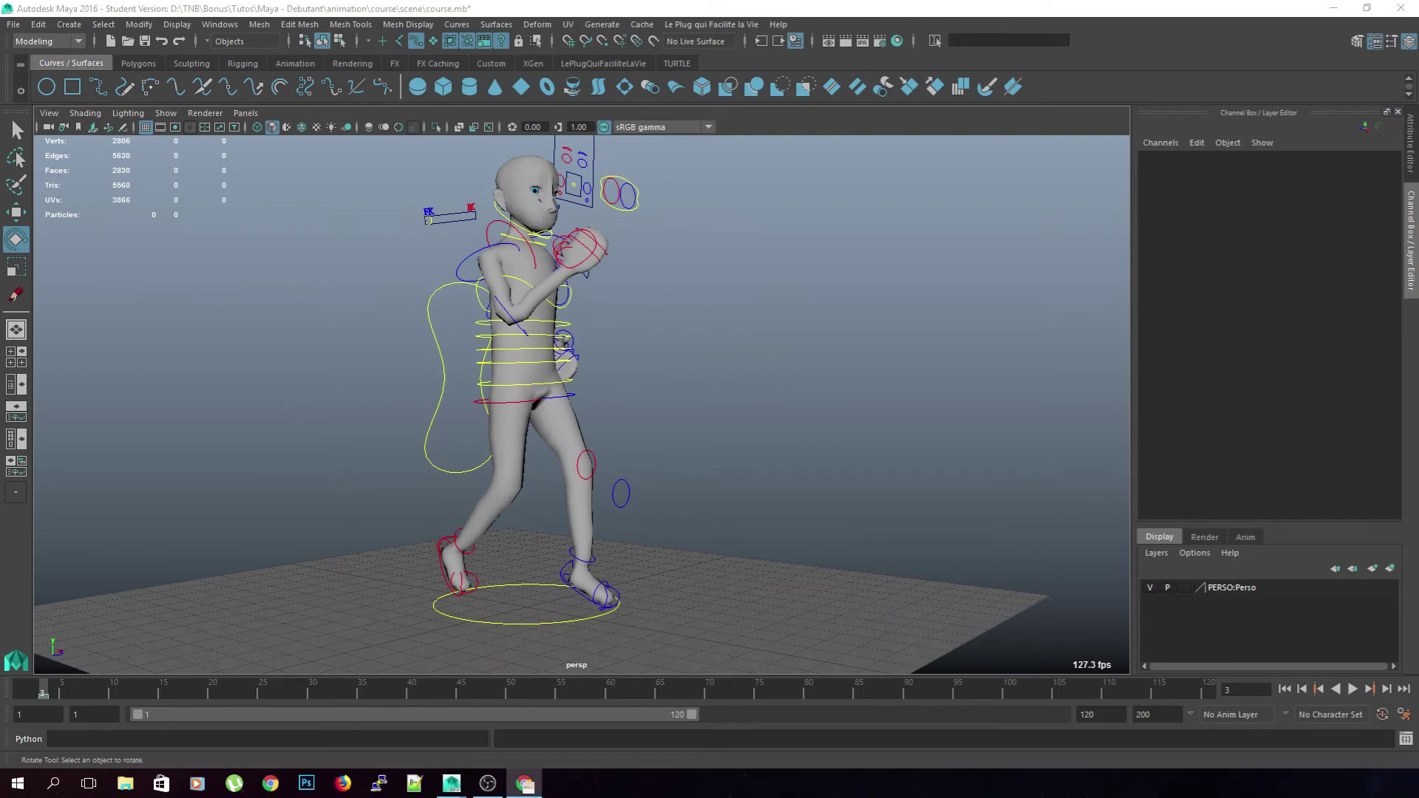
pyautogui.scroll(2, 621, 560)
pyautogui.moveTo(0, 62); pyautogui.dragTo(881, 1)
pyautogui.moveTo(703, 4); pyautogui.dragTo(0, 211)
pyautogui.keyDown('alt'); pyautogui.moveTo(595, 529); pyautogui.dragTo(717, 463); pyautogui.keyUp('alt')
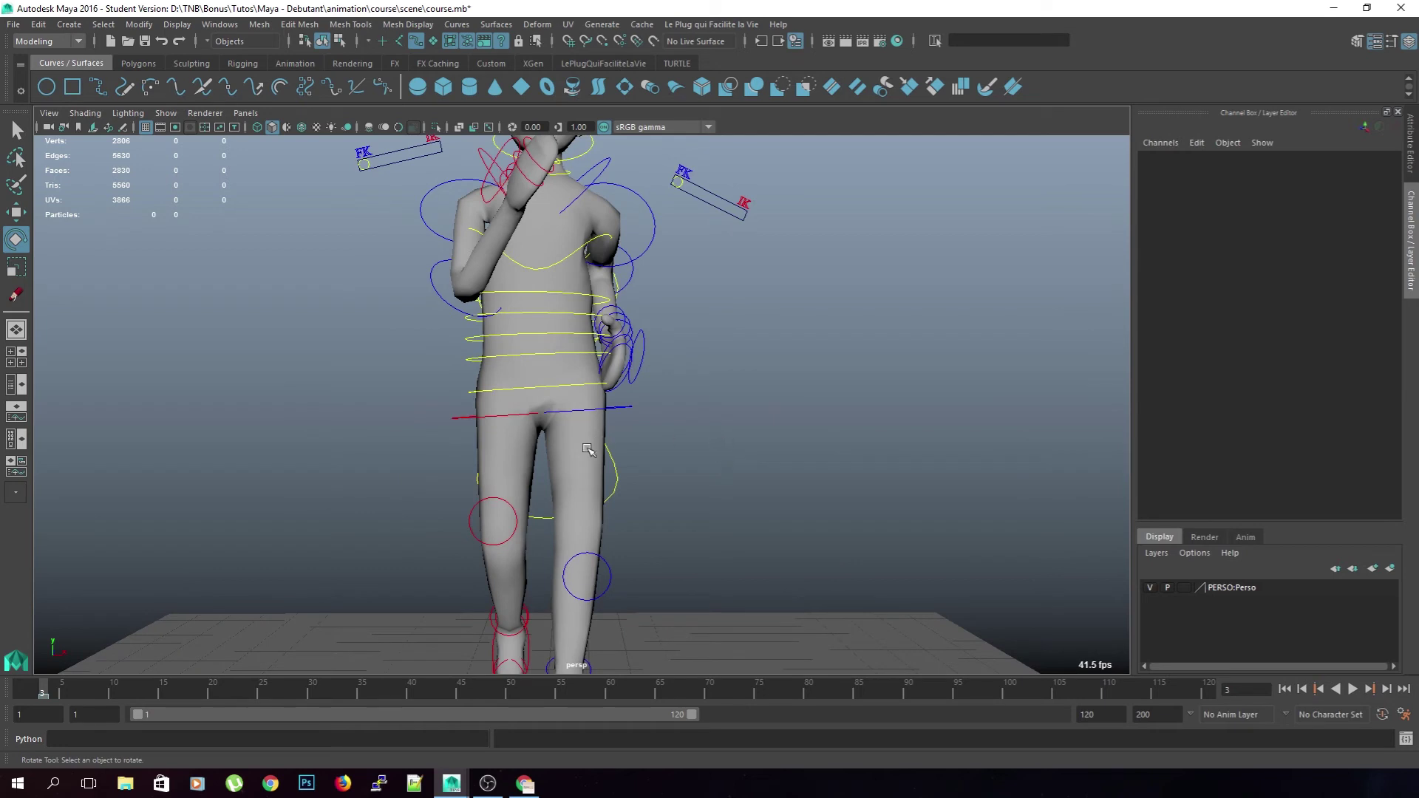
# Tilt the hips at frame 3 by rotating the lowest ring control at the base of the spine
pyautogui.click(595, 383)
pyautogui.moveTo(601, 386); pyautogui.dragTo(601, 375)
pyautogui.click(722, 388)
pyautogui.click(533, 353)
pyautogui.click(692, 368)
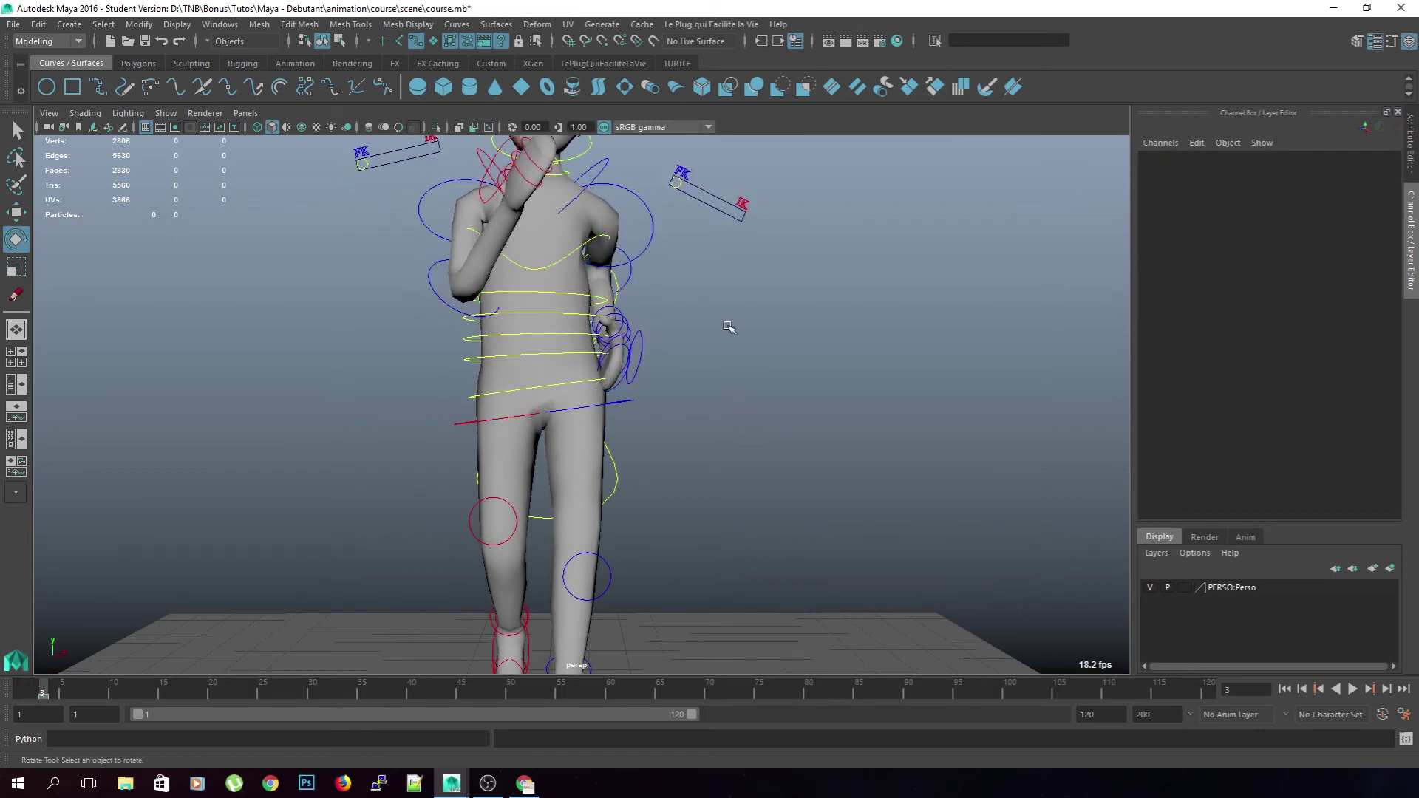
# Rotate the lower spine control ctl_column_1 at frame 3 to about -3.1 in Z
pyautogui.keyDown('alt'); pyautogui.moveTo(728, 326); pyautogui.dragTo(718, 362, button='middle'); pyautogui.keyUp('alt')
pyautogui.click(564, 388)
pyautogui.moveTo(592, 406); pyautogui.dragTo(592, 402)
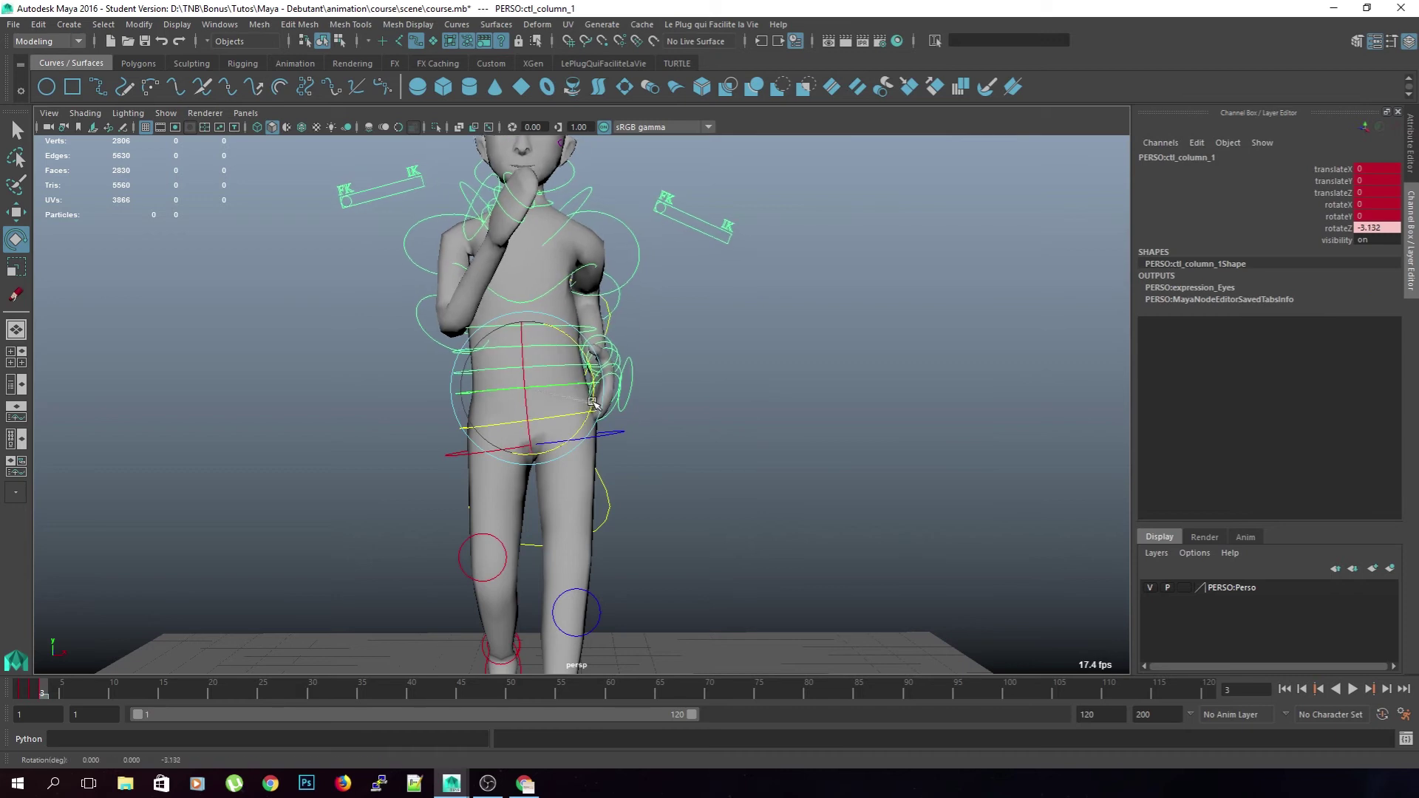
pyautogui.click(722, 380)
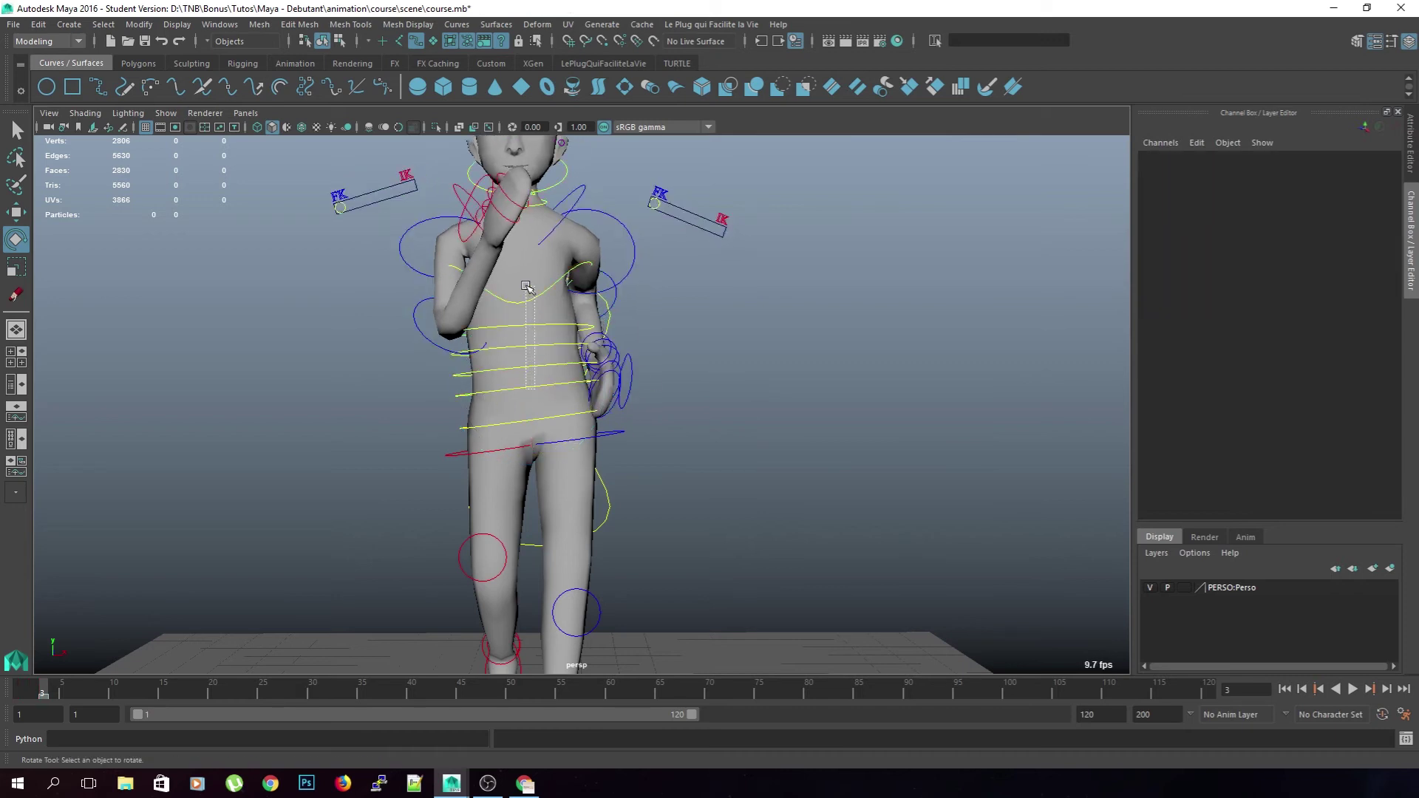
# Rotate the chest and spine column controls together at frame 3, to about -1.6 in Z on ctl_chest
pyautogui.click(527, 286)
pyautogui.moveTo(592, 298); pyautogui.dragTo(584, 332)
pyautogui.hotkey('ctrl', 'z')
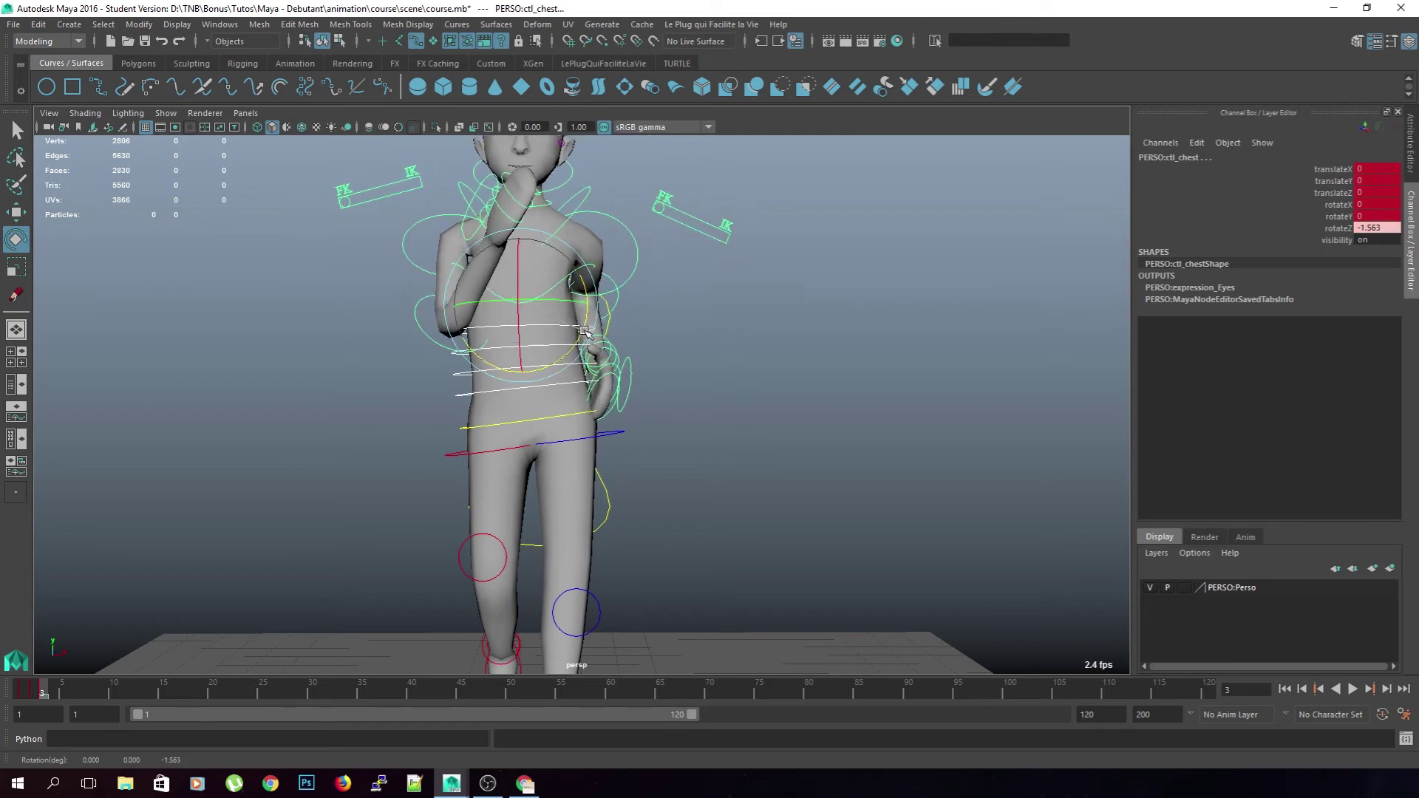
pyautogui.click(582, 214)
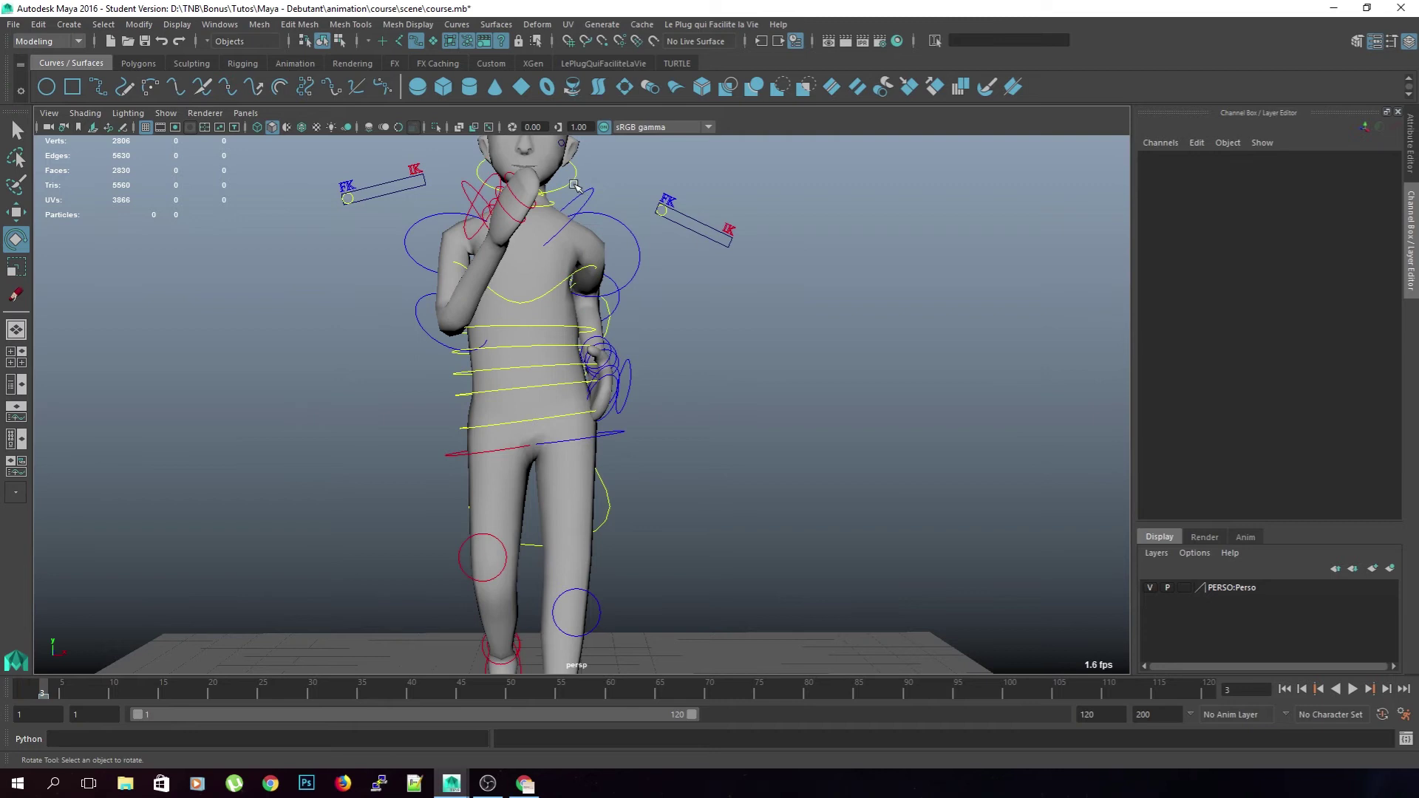
# Rotate the ctl_head control at frame 3 to about 0.6 in Z
pyautogui.click(579, 194)
pyautogui.moveTo(581, 215); pyautogui.dragTo(583, 215)
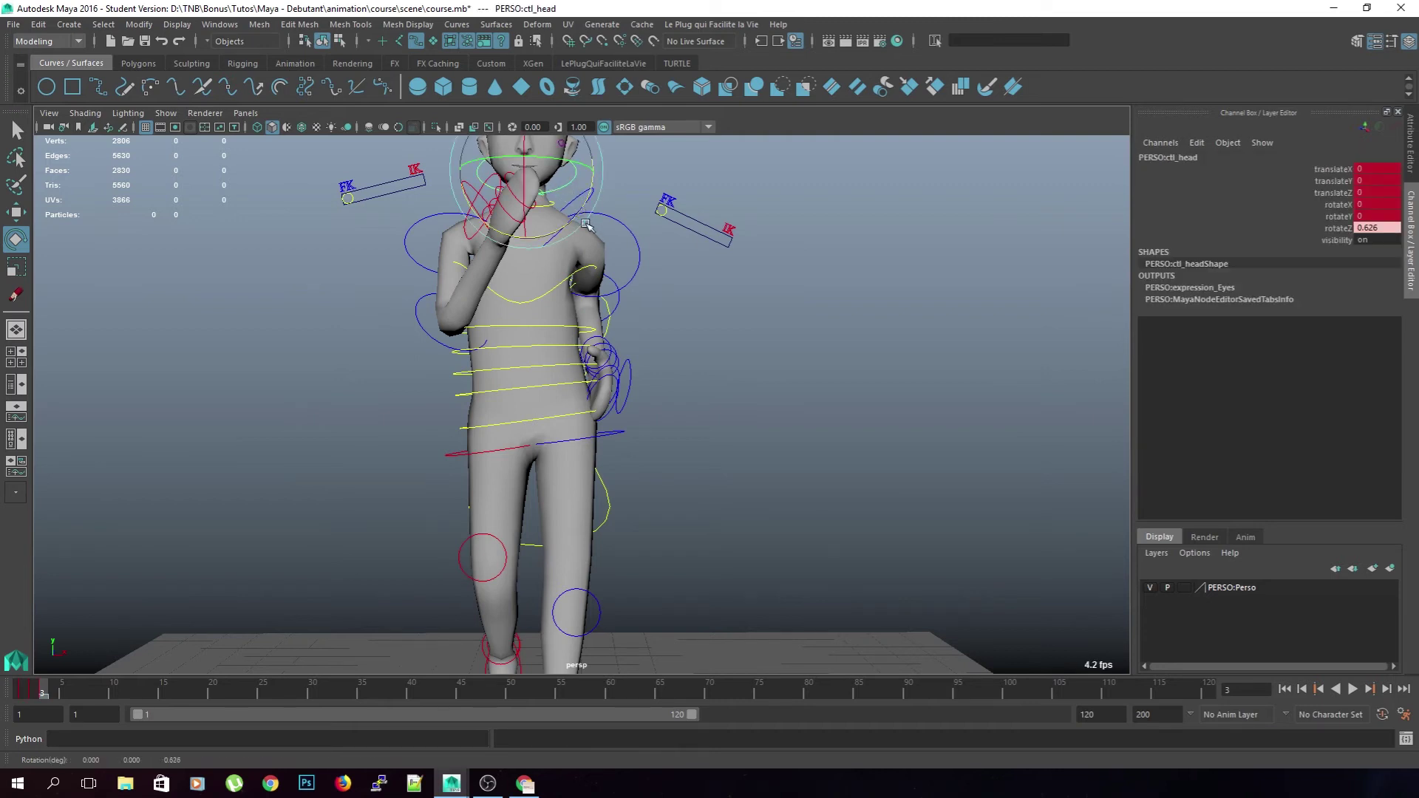
pyautogui.click(658, 392)
# Check the frame 3 pose from the side and select all the rig controls
pyautogui.scroll(-4, 662, 424)
pyautogui.keyDown('alt'); pyautogui.moveTo(662, 424); pyautogui.dragTo(650, 340, button='middle'); pyautogui.keyUp('alt')
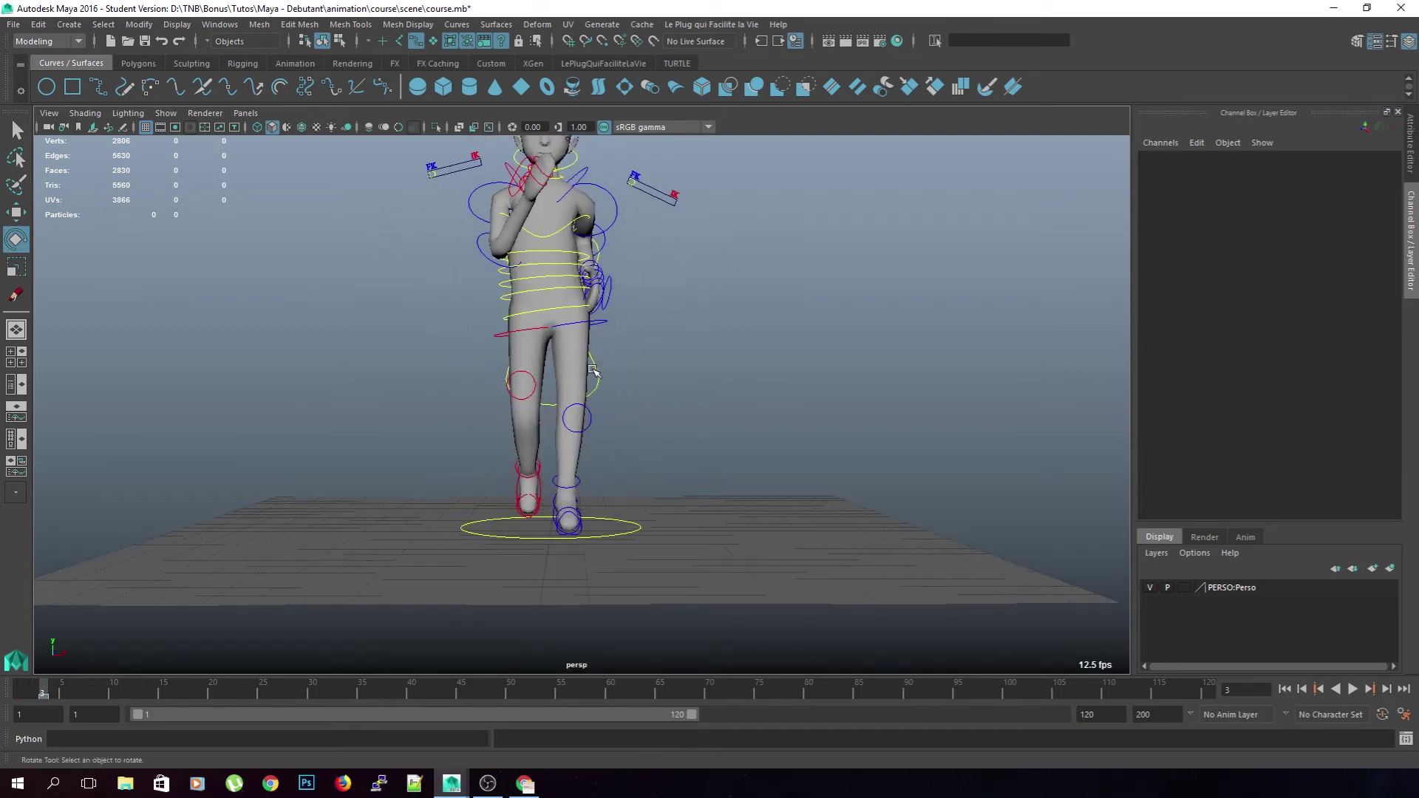
pyautogui.keyDown('alt'); pyautogui.moveTo(605, 439); pyautogui.dragTo(736, 450, button='right'); pyautogui.keyUp('alt')
pyautogui.keyDown('alt'); pyautogui.moveTo(716, 450); pyautogui.dragTo(488, 437); pyautogui.keyUp('alt')
pyautogui.keyDown('alt'); pyautogui.moveTo(487, 438); pyautogui.dragTo(507, 317, button='middle'); pyautogui.keyUp('alt')
pyautogui.keyDown('alt'); pyautogui.moveTo(507, 317); pyautogui.dragTo(500, 348, button='right'); pyautogui.keyUp('alt')
pyautogui.scroll(-3, 536, 358)
pyautogui.keyDown('alt'); pyautogui.moveTo(536, 358); pyautogui.dragTo(591, 366); pyautogui.keyUp('alt')
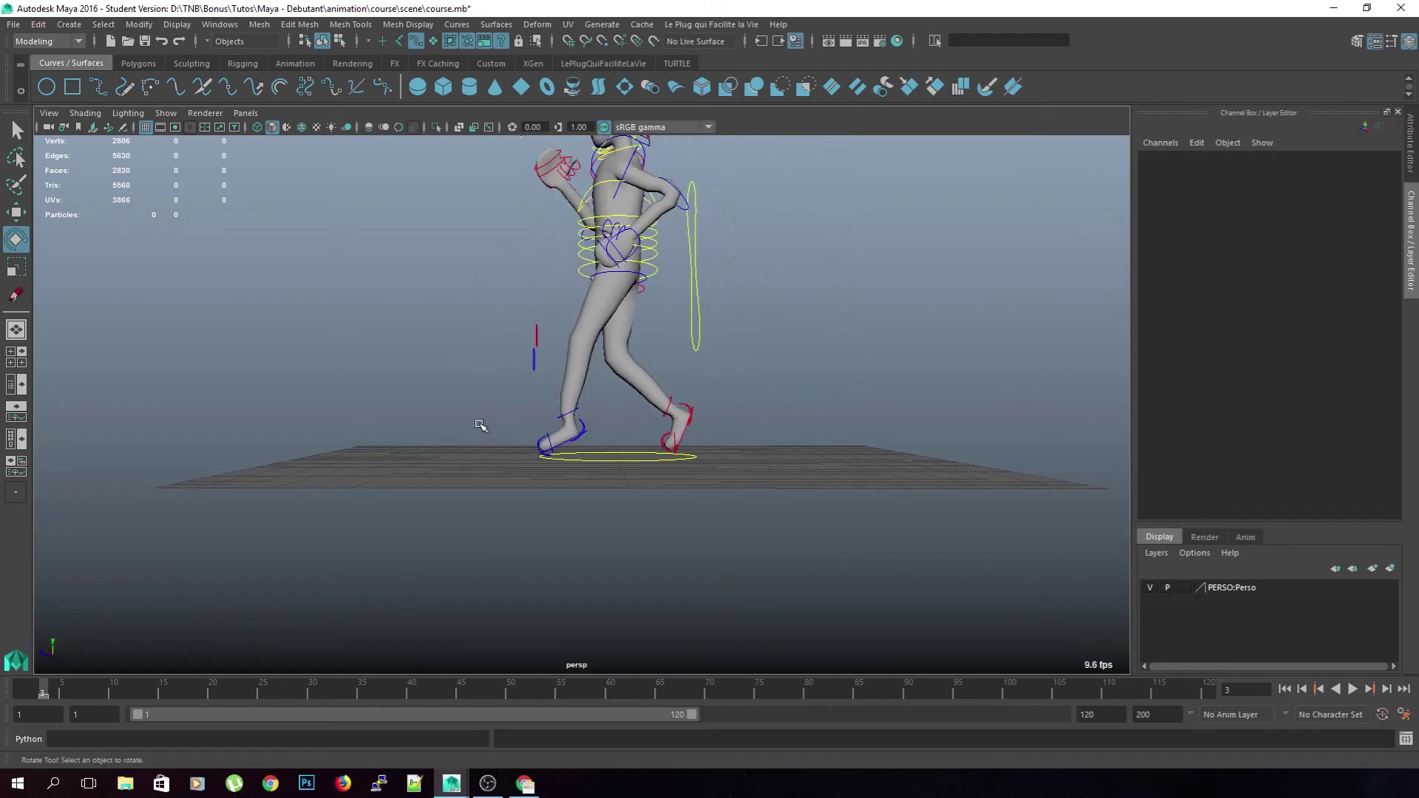
pyautogui.scroll(-5, 484, 423)
pyautogui.moveTo(714, 523); pyautogui.dragTo(530, 187)
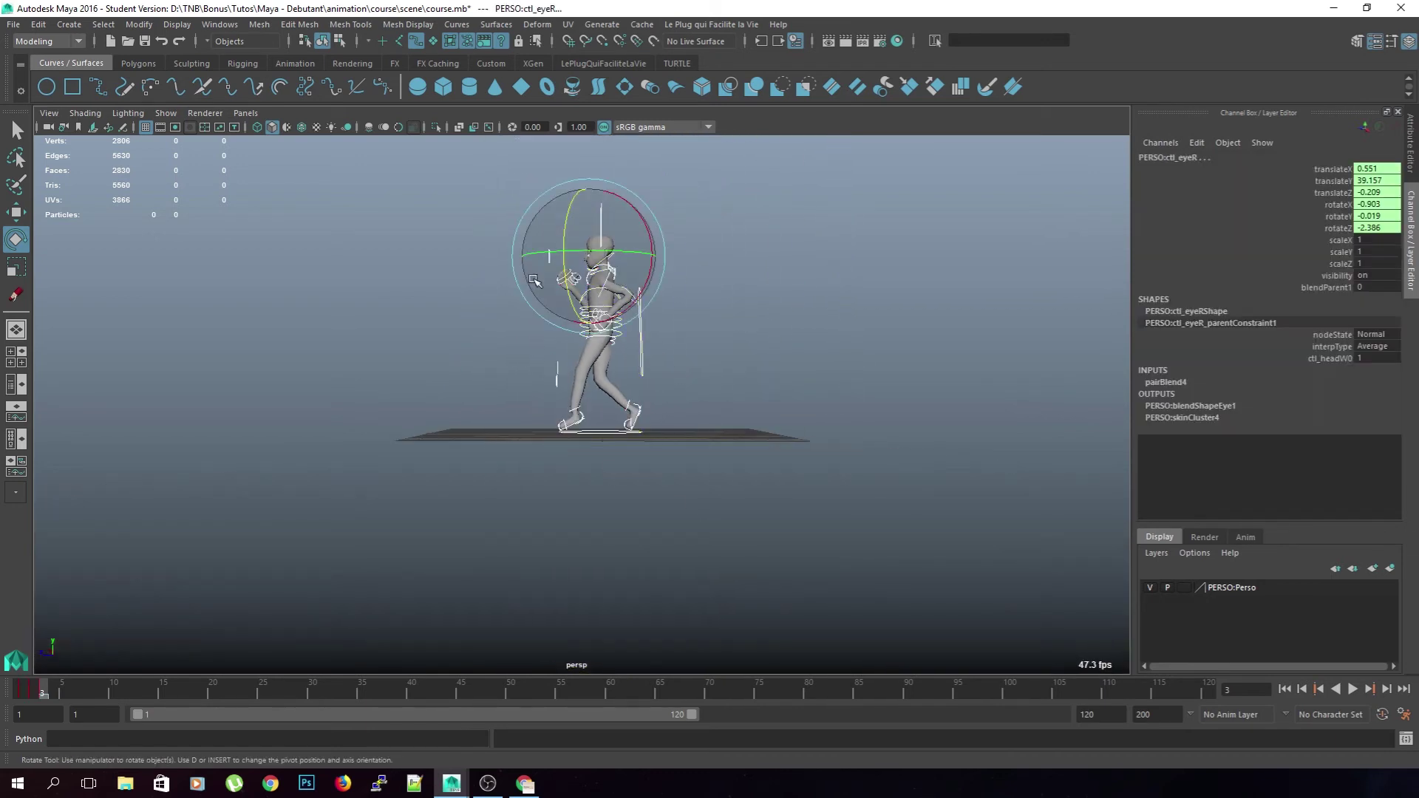
# Compare the poses at frames 2 and 3, and undo the pelvis, spine, chest and head rotations made at frame 3
pyautogui.click(241, 476)
pyautogui.moveTo(42, 692); pyautogui.dragTo(35, 696)
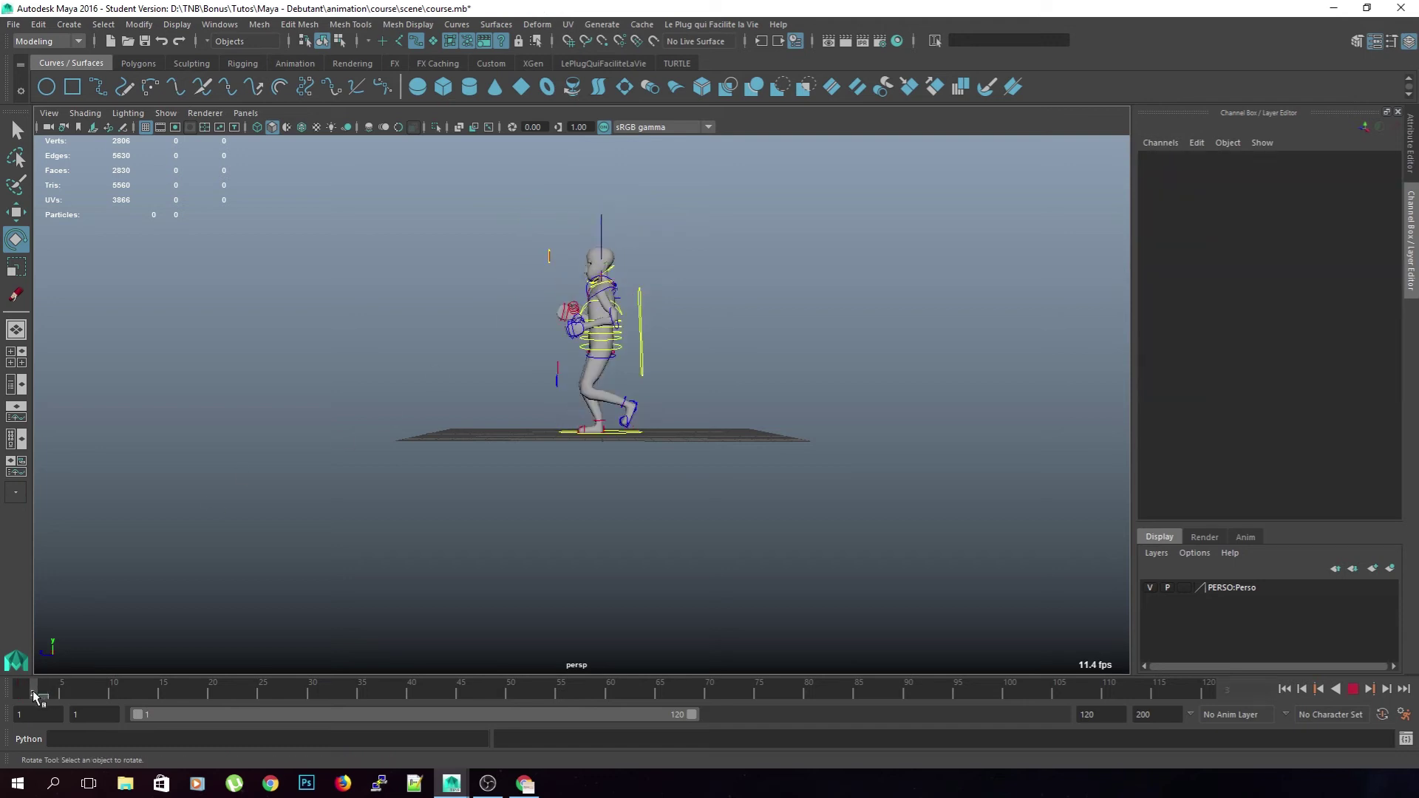
pyautogui.scroll(5, 440, 596)
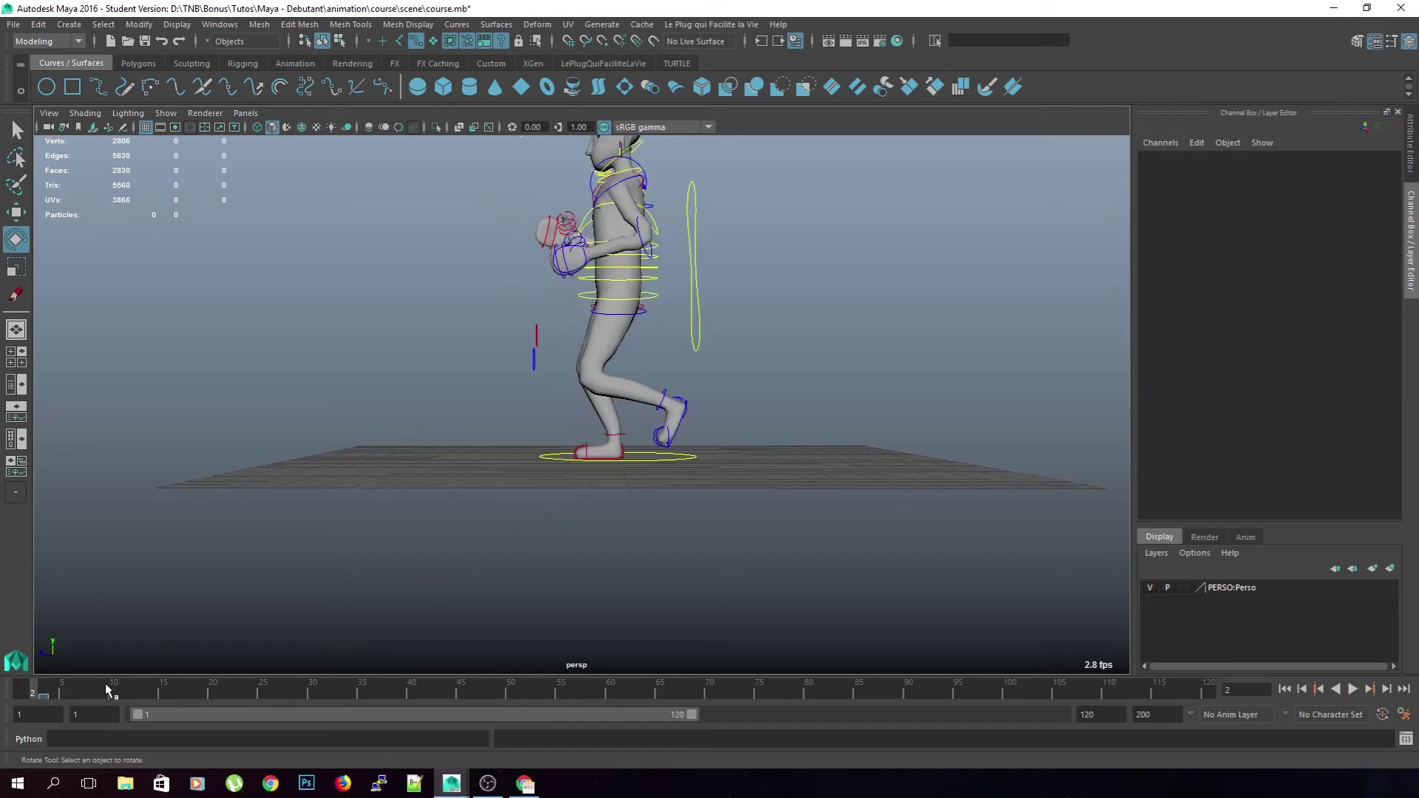
pyautogui.click(42, 693)
pyautogui.keyDown('alt'); pyautogui.moveTo(390, 377); pyautogui.dragTo(627, 459); pyautogui.keyUp('alt')
pyautogui.hotkey('ctrl', 'z')
pyautogui.hotkey('ctrl', 'z')
pyautogui.hotkey('ctrl', 'z')
pyautogui.hotkey('ctrl', 'z')
pyautogui.hotkey('ctrl', 'z')
pyautogui.hotkey('ctrl', 'z')
pyautogui.hotkey('ctrl', 'z')
pyautogui.hotkey('ctrl', 'z')
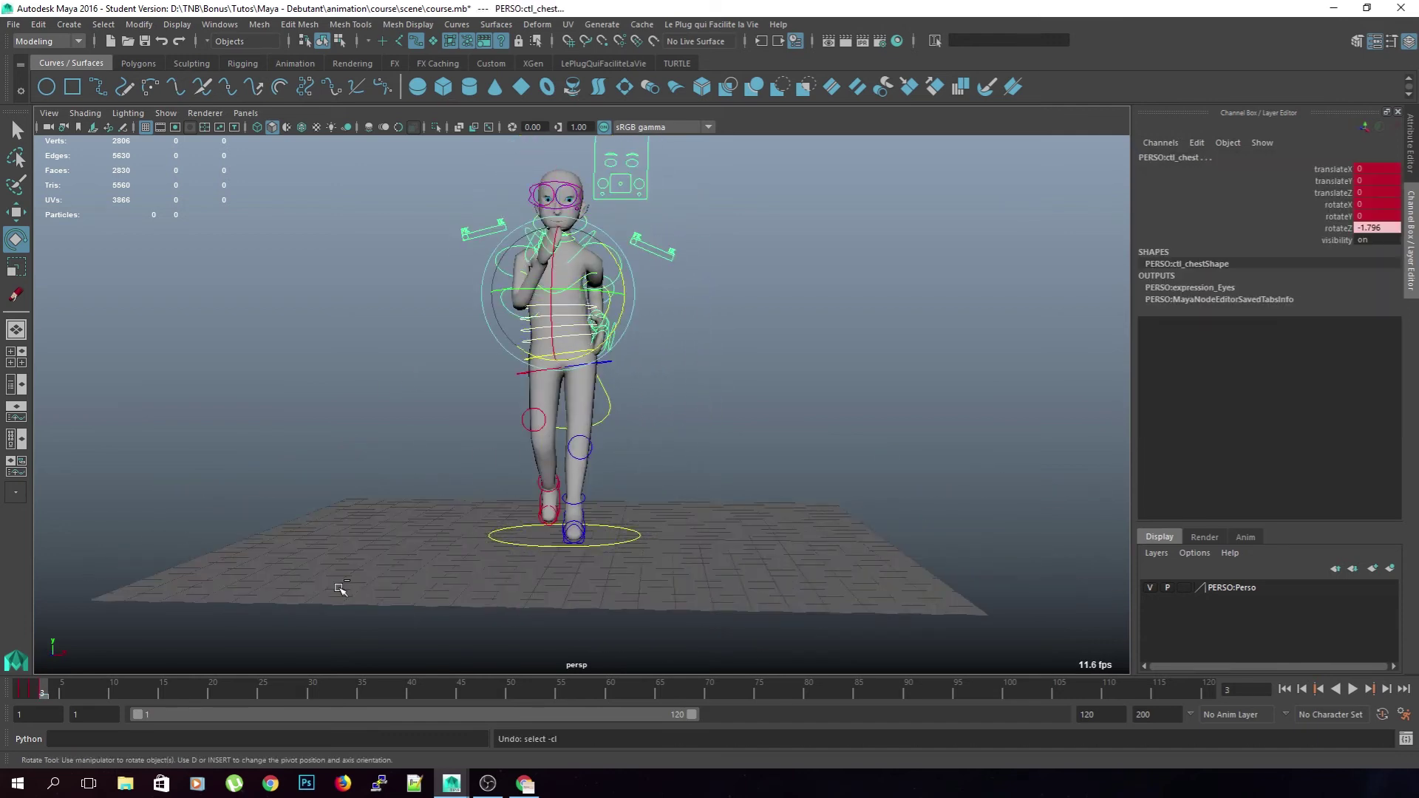
pyautogui.hotkey('ctrl', 'z')
pyautogui.hotkey('ctrl', 'z')
pyautogui.hotkey('ctrl', 'z')
pyautogui.hotkey('ctrl', 'z')
pyautogui.hotkey('ctrl', 'z')
pyautogui.hotkey('ctrl', 'z')
pyautogui.hotkey('ctrl', 'z')
pyautogui.hotkey('ctrl', 'z')
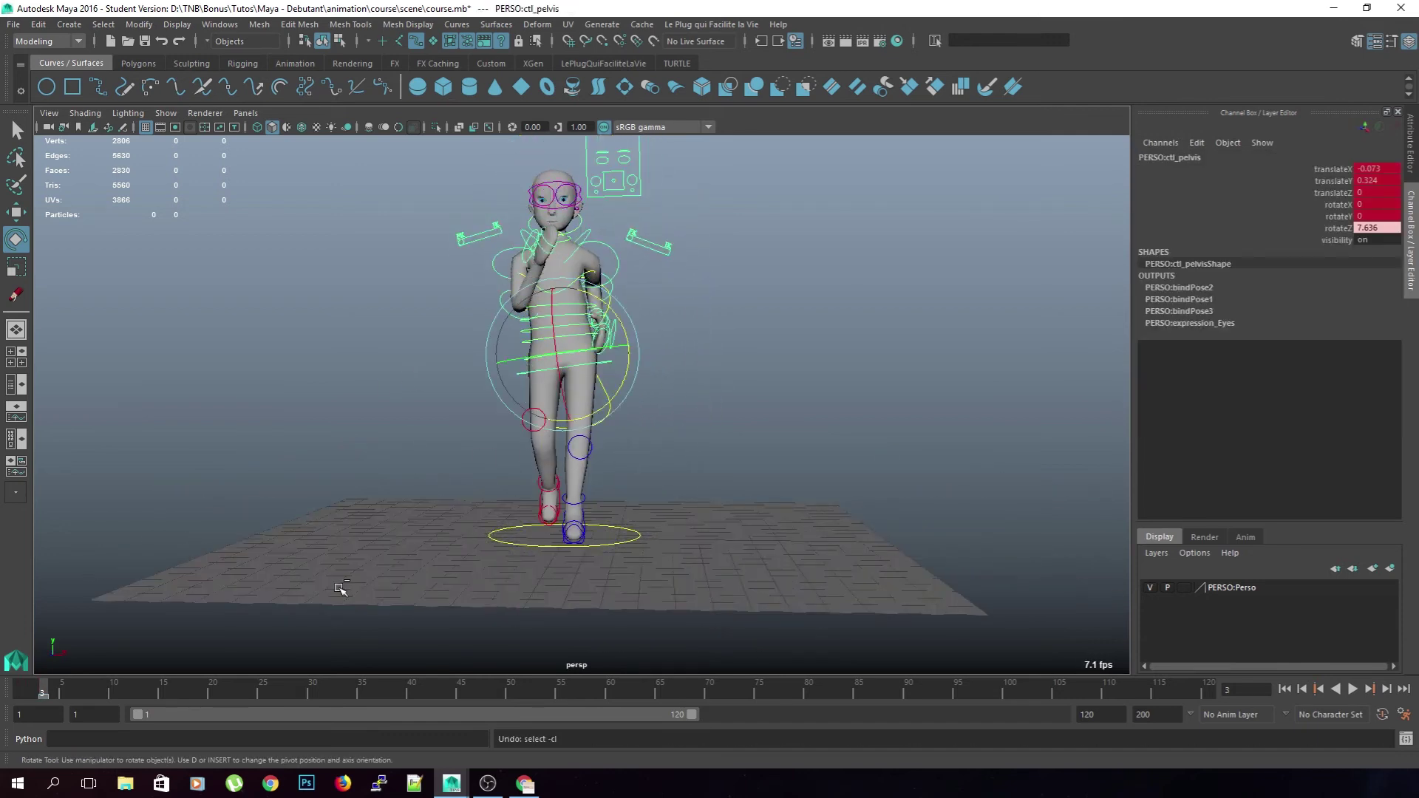
pyautogui.hotkey('ctrl', 'z')
pyautogui.hotkey('ctrl', 'z')
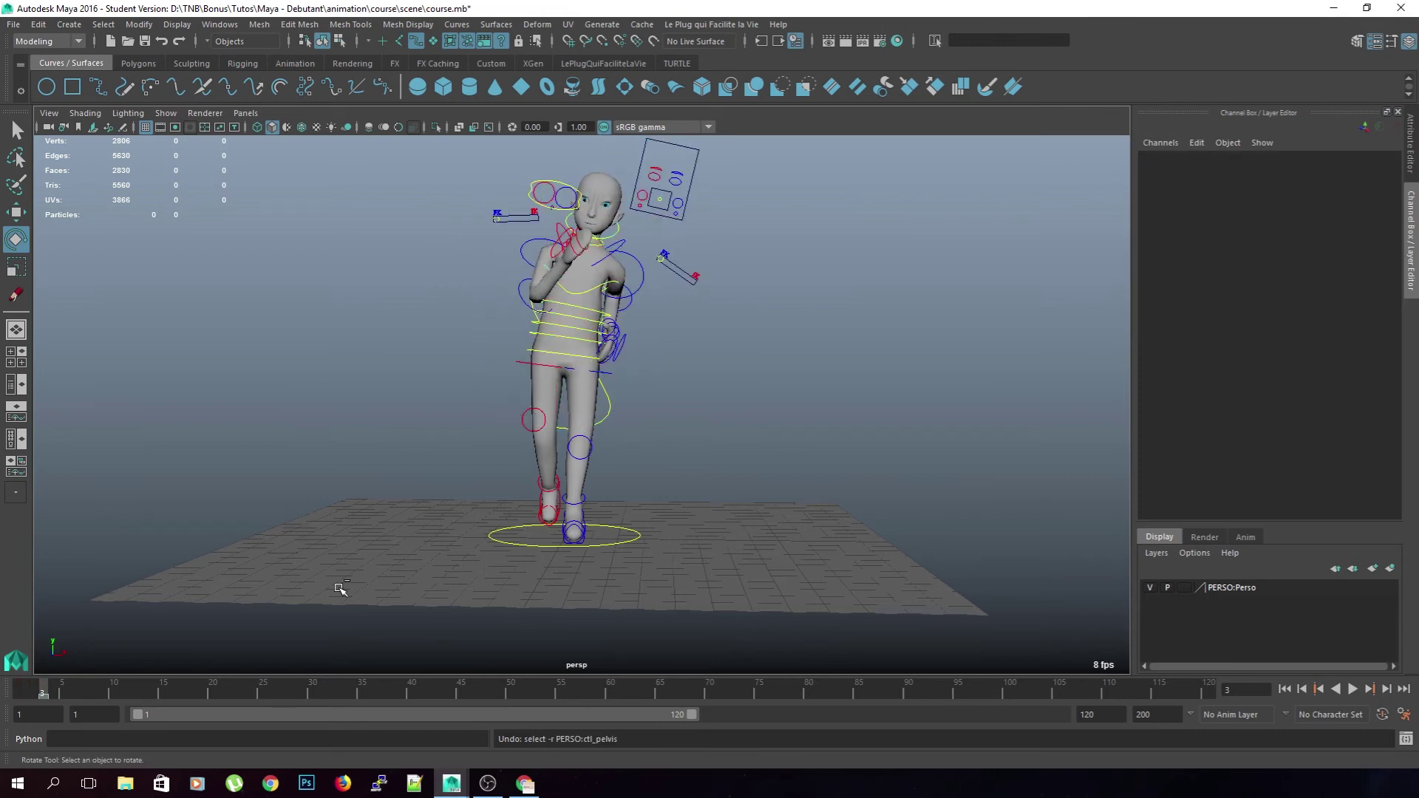
pyautogui.hotkey('ctrl', 'z')
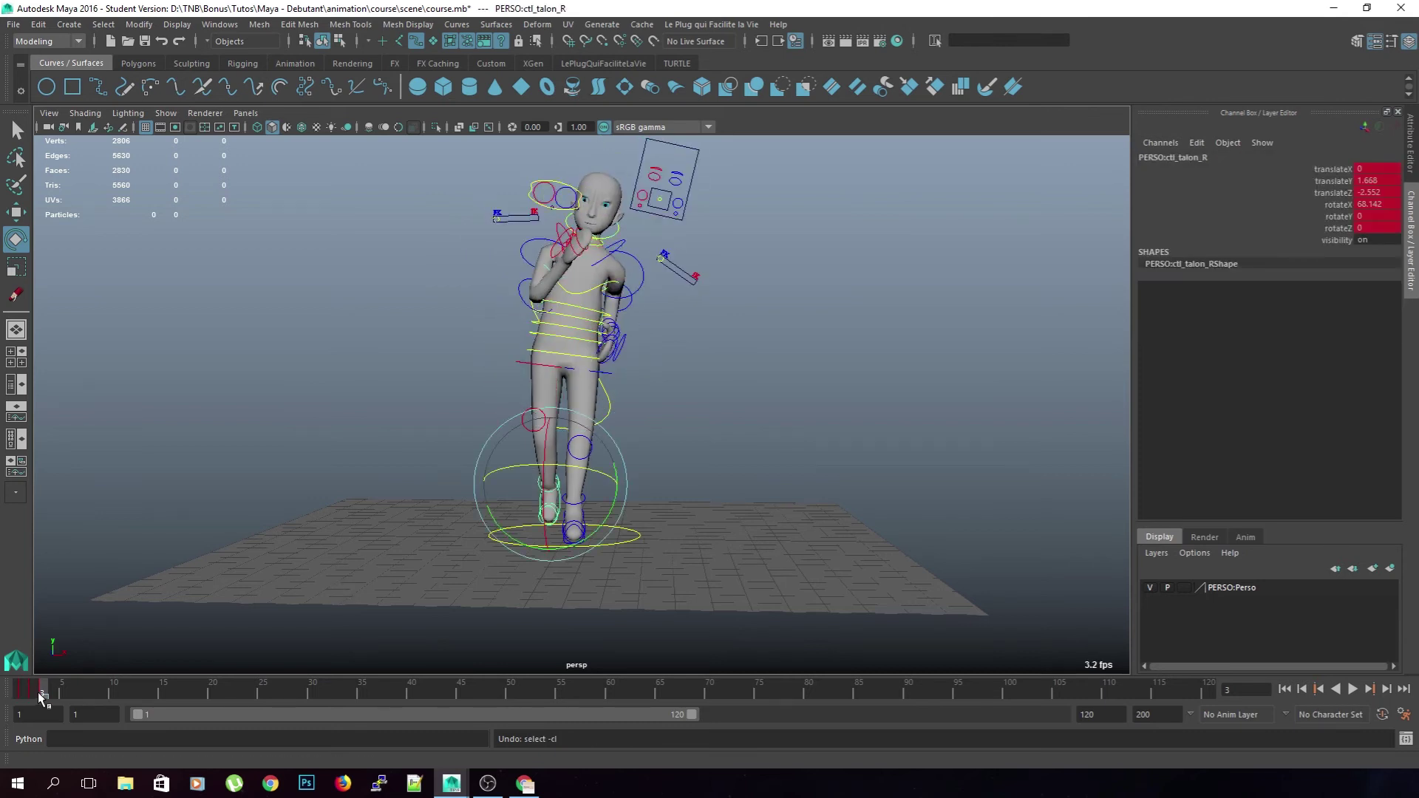
# Lower the ctl_pelvis control at frame 4 by setting its Translate Y to -0.575
pyautogui.hotkey('alt', 'v')
pyautogui.moveTo(41, 694); pyautogui.dragTo(52, 694)
pyautogui.scroll(5, 745, 472)
pyautogui.keyDown('alt'); pyautogui.moveTo(745, 473); pyautogui.dragTo(663, 473); pyautogui.keyUp('alt')
pyautogui.click(871, 432)
pyautogui.click(567, 305)
pyautogui.hotkey('alt', 'v')
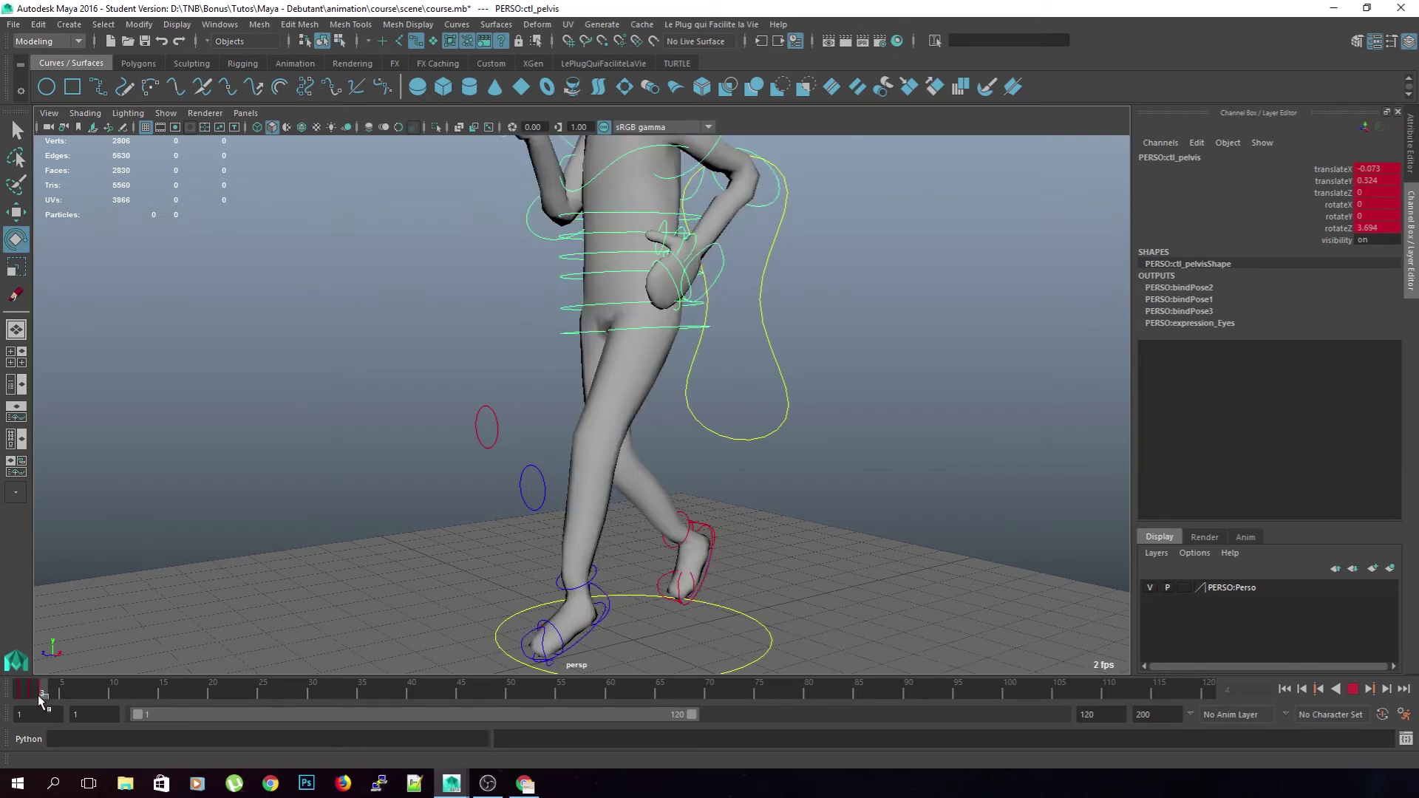
pyautogui.moveTo(34, 697); pyautogui.dragTo(51, 697)
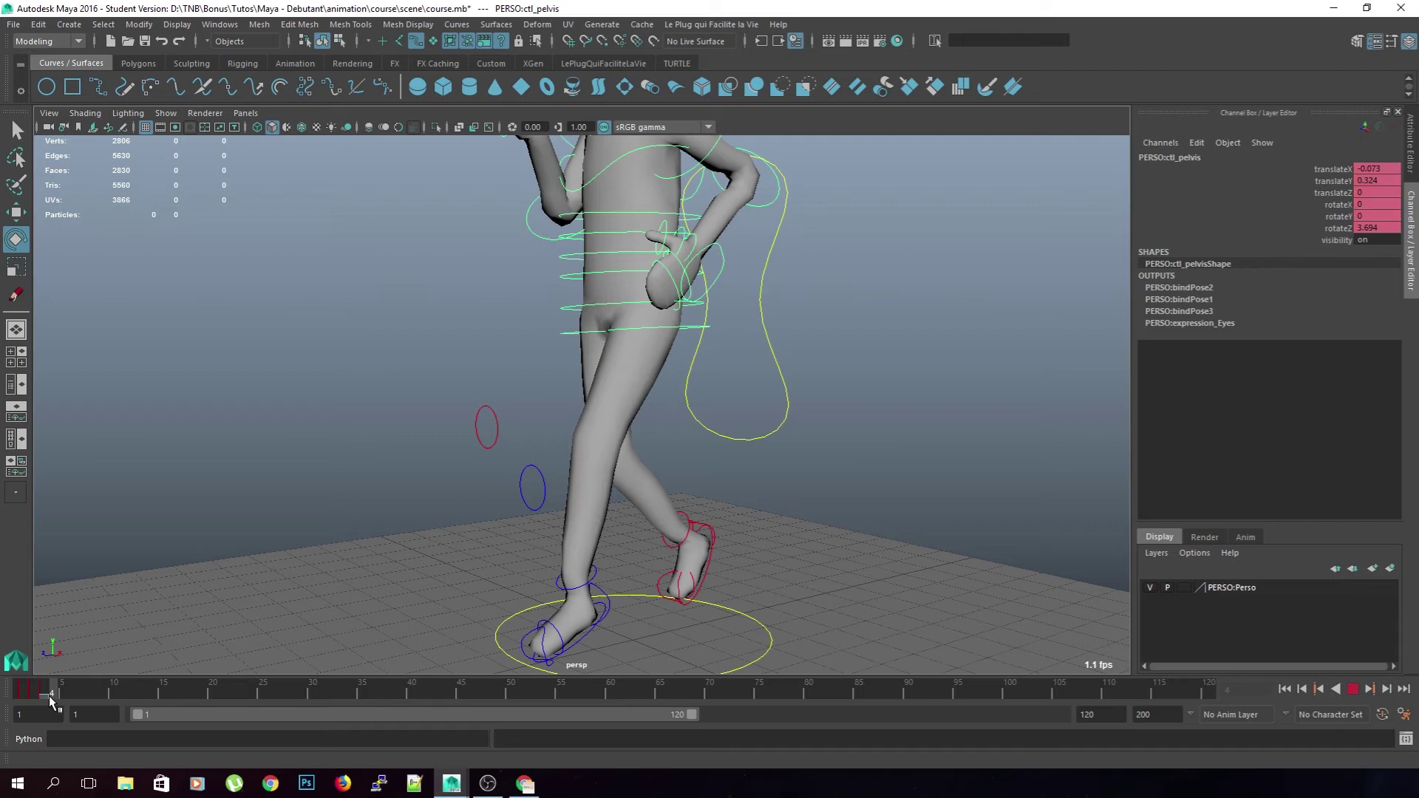
pyautogui.doubleClick(1377, 182)
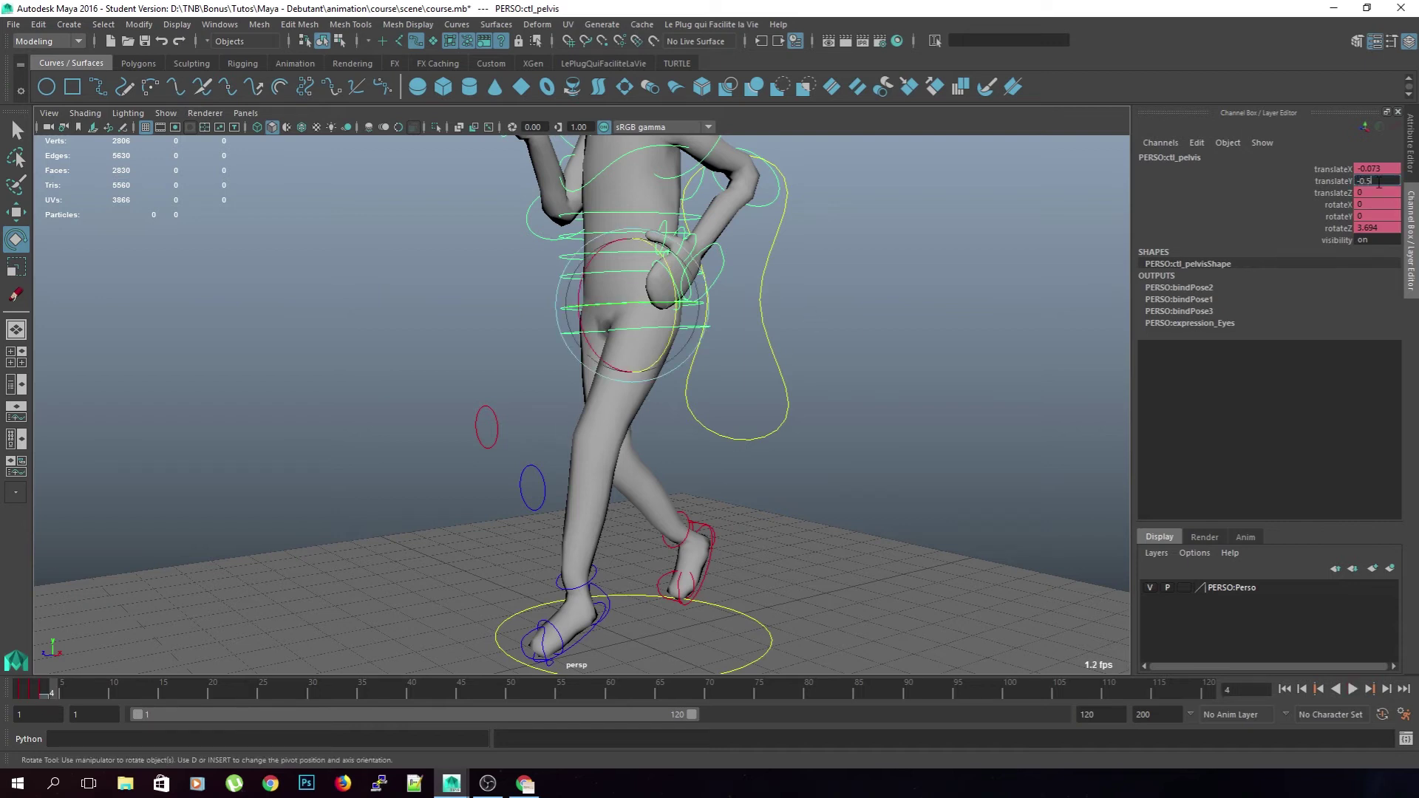
pyautogui.press('Return')
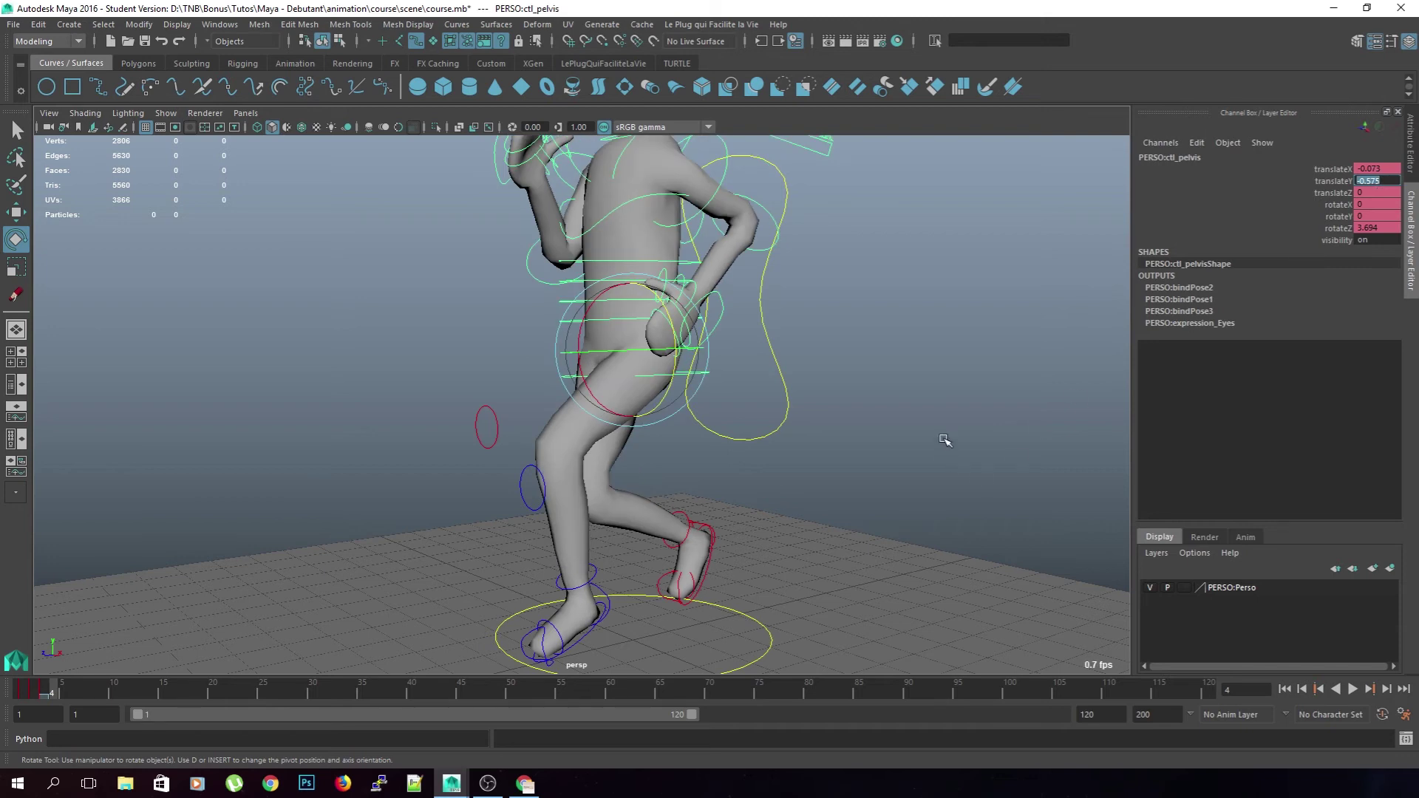
pyautogui.press('Escape')
pyautogui.click(924, 408)
# Flatten the left foot on the ground at frame 4 by moving ctl_talon_L and rotating it to about 0.5 in X, and key its translation
pyautogui.keyDown('alt'); pyautogui.moveTo(900, 399); pyautogui.dragTo(724, 436); pyautogui.keyUp('alt')
pyautogui.keyDown('alt'); pyautogui.moveTo(724, 436); pyautogui.dragTo(720, 423, button='middle'); pyautogui.keyUp('alt')
pyautogui.keyDown('alt'); pyautogui.moveTo(718, 464); pyautogui.dragTo(564, 523); pyautogui.keyUp('alt')
pyautogui.click(584, 504)
pyautogui.press('w')
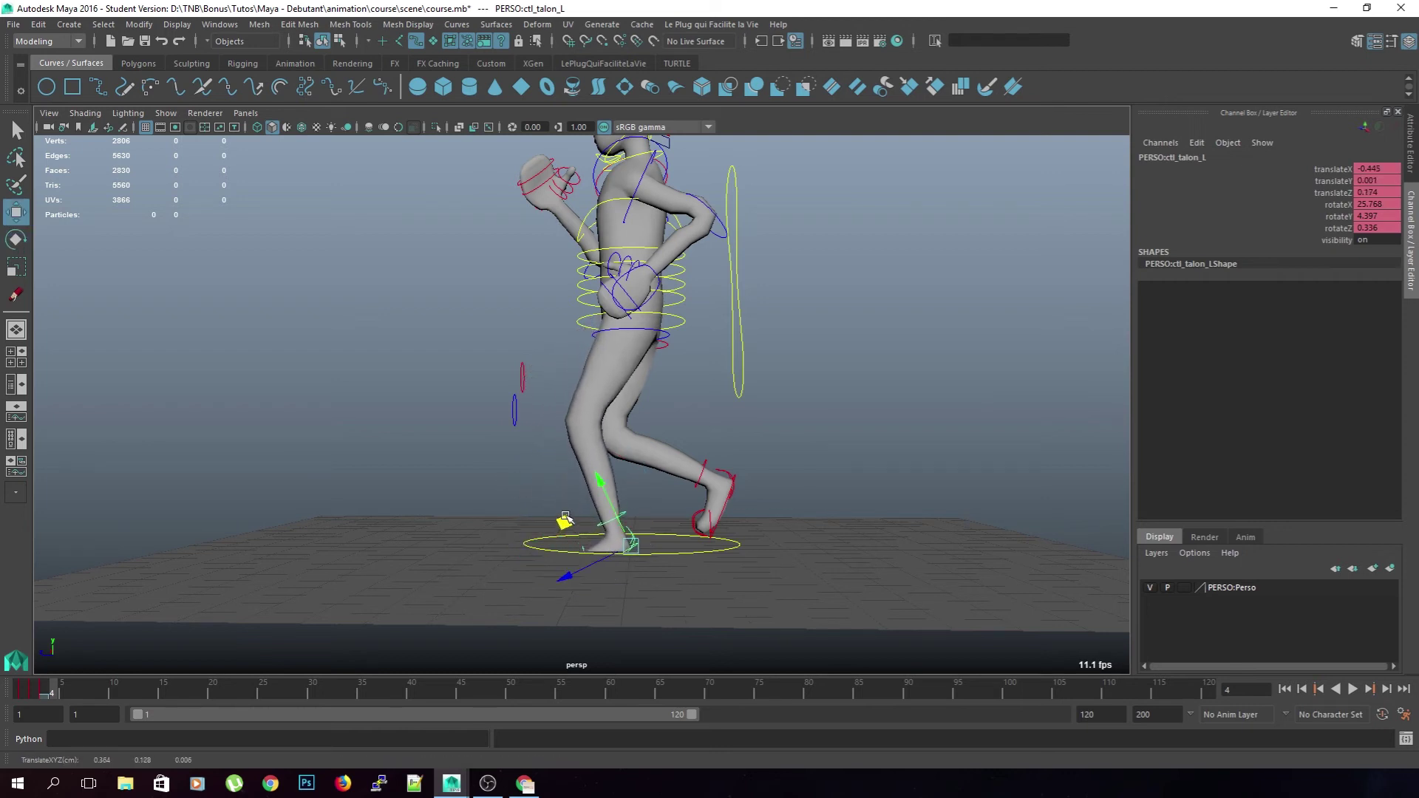
pyautogui.press('e')
pyautogui.moveTo(665, 495); pyautogui.dragTo(675, 523)
pyautogui.press('w')
pyautogui.moveTo(533, 467); pyautogui.dragTo(864, 516)
pyautogui.hotkey('shift', 'w')
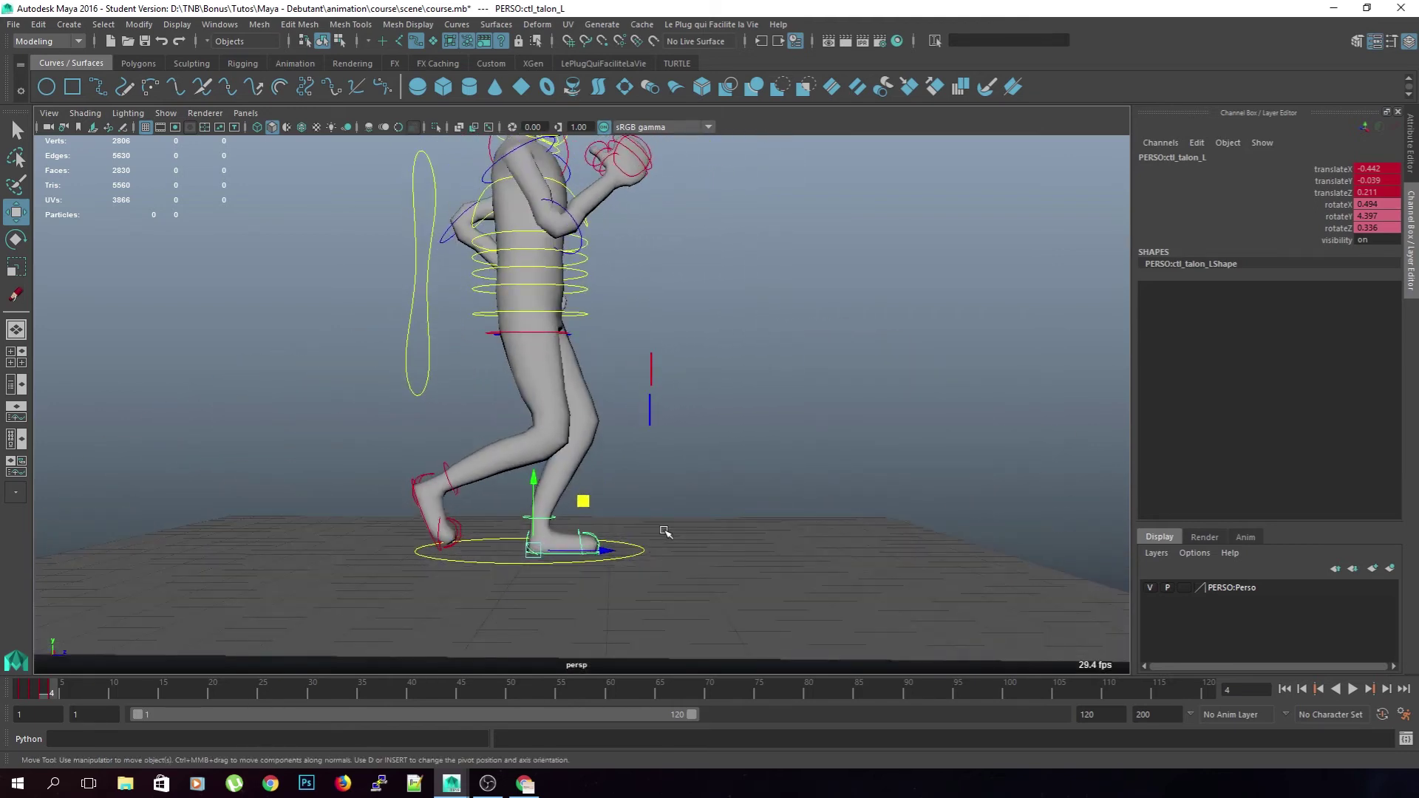
# Lift the right heel control ctl_talon_R at frame 4 to about 2.6 in Y and -2.05 in Z, rotated about 92.4 in X
pyautogui.click(426, 476)
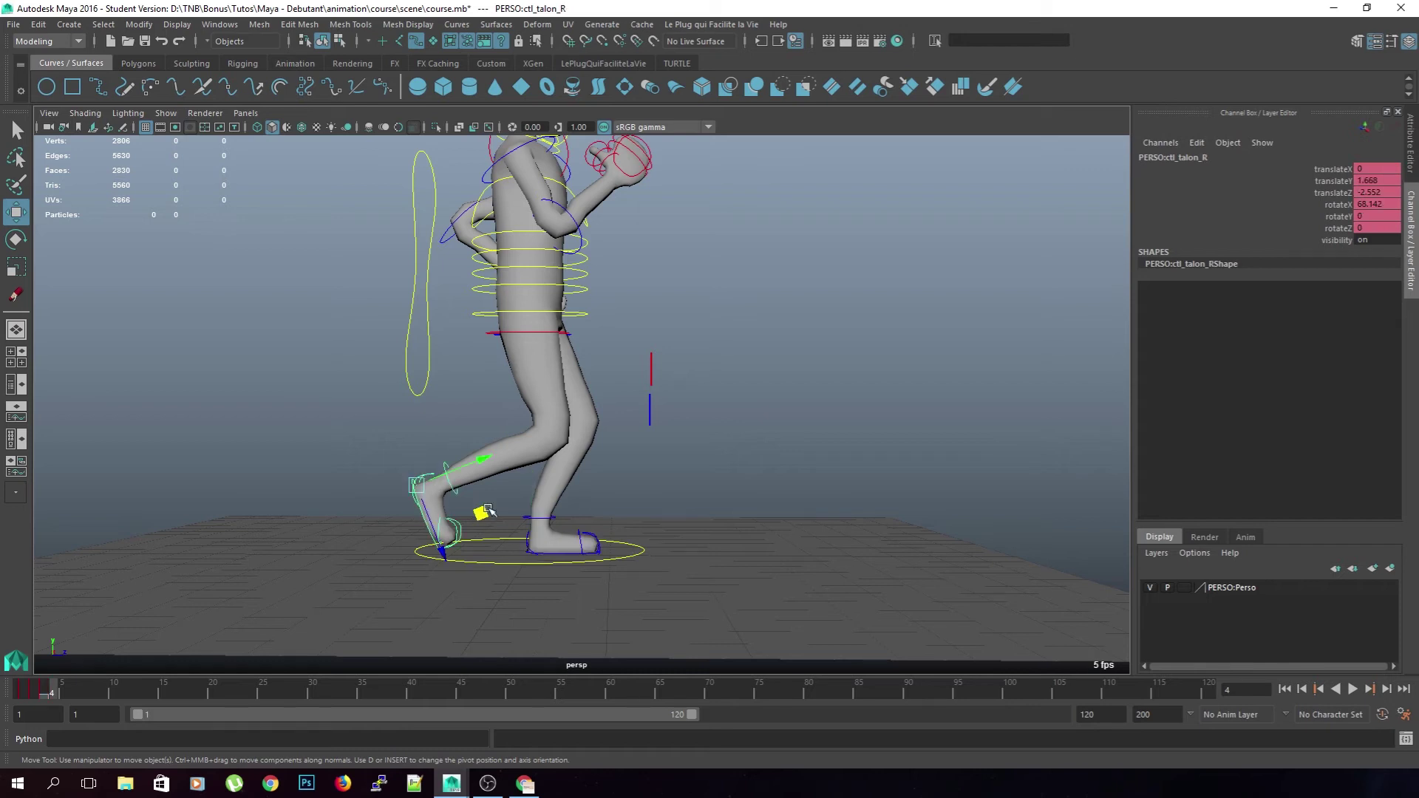
pyautogui.moveTo(480, 515); pyautogui.dragTo(511, 495, button='middle')
pyautogui.press('e')
pyautogui.moveTo(506, 506)
pyautogui.mouseDown()
pyautogui.moveTo(477, 532)
pyautogui.moveTo(490, 502)
pyautogui.moveTo(482, 517)
pyautogui.mouseUp()
pyautogui.hotkey('ctrl', 'z')
pyautogui.hotkey('ctrl', 'z')
pyautogui.hotkey('ctrl', 'z')
pyautogui.hotkey('ctrl', 'z')
pyautogui.moveTo(454, 530); pyautogui.dragTo(476, 490, button='middle')
pyautogui.click(482, 520)
# Rotate the right toe control ctl_toe_R at frame 4 to about -17 in X, and key the right foot controls
pyautogui.click(441, 498)
pyautogui.press('e')
pyautogui.moveTo(507, 493); pyautogui.dragTo(491, 544)
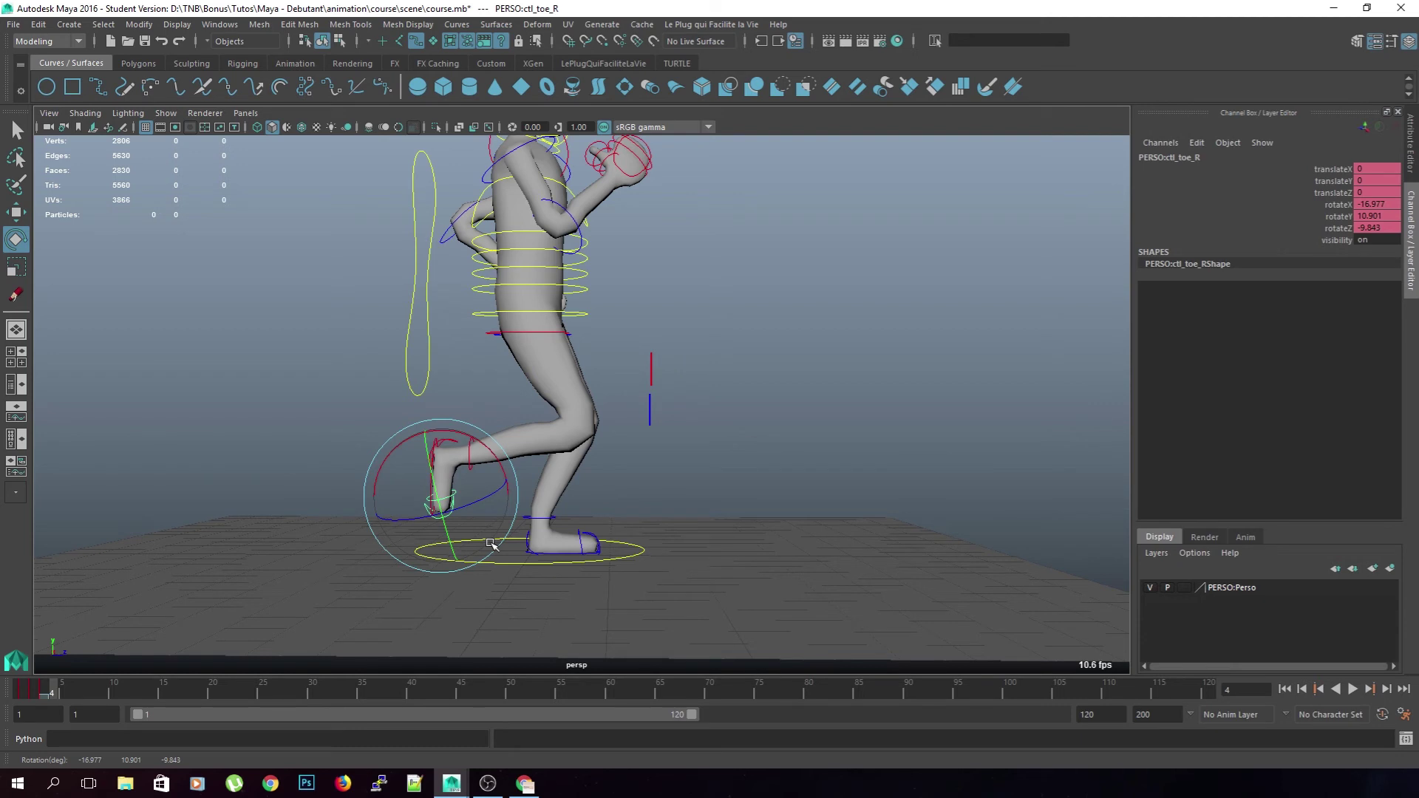
pyautogui.hotkey('shift', 'e')
pyautogui.hotkey('shift', 'w')
pyautogui.click(445, 441)
pyautogui.click(449, 445)
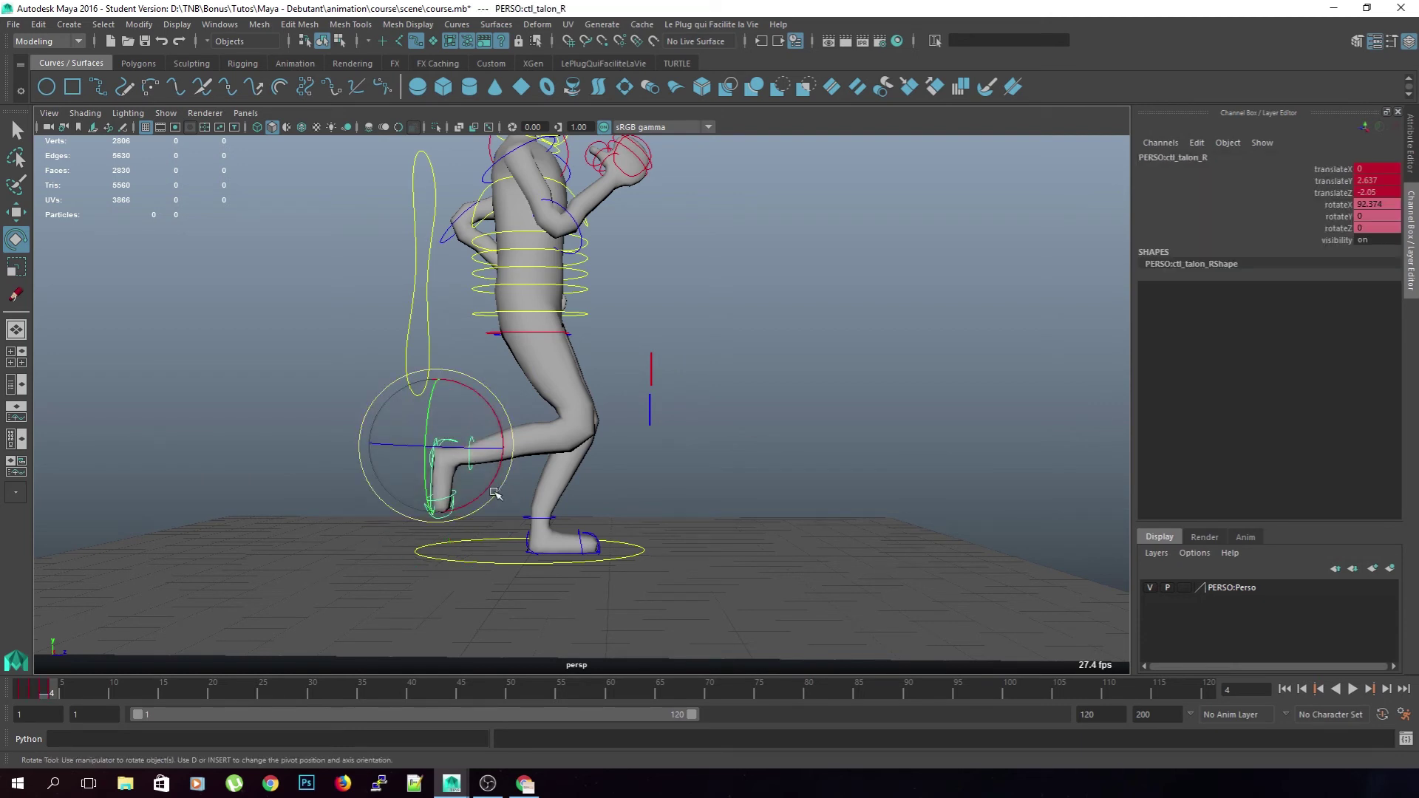
# Rotate the ctl_pelvis control at frame 4, seen from behind, so the right hip drops further
pyautogui.keyDown('alt'); pyautogui.moveTo(462, 476); pyautogui.dragTo(683, 503); pyautogui.keyUp('alt')
pyautogui.keyDown('alt'); pyautogui.moveTo(712, 468); pyautogui.dragTo(687, 505, button='middle'); pyautogui.keyUp('alt')
pyautogui.click(697, 388)
pyautogui.click(645, 356)
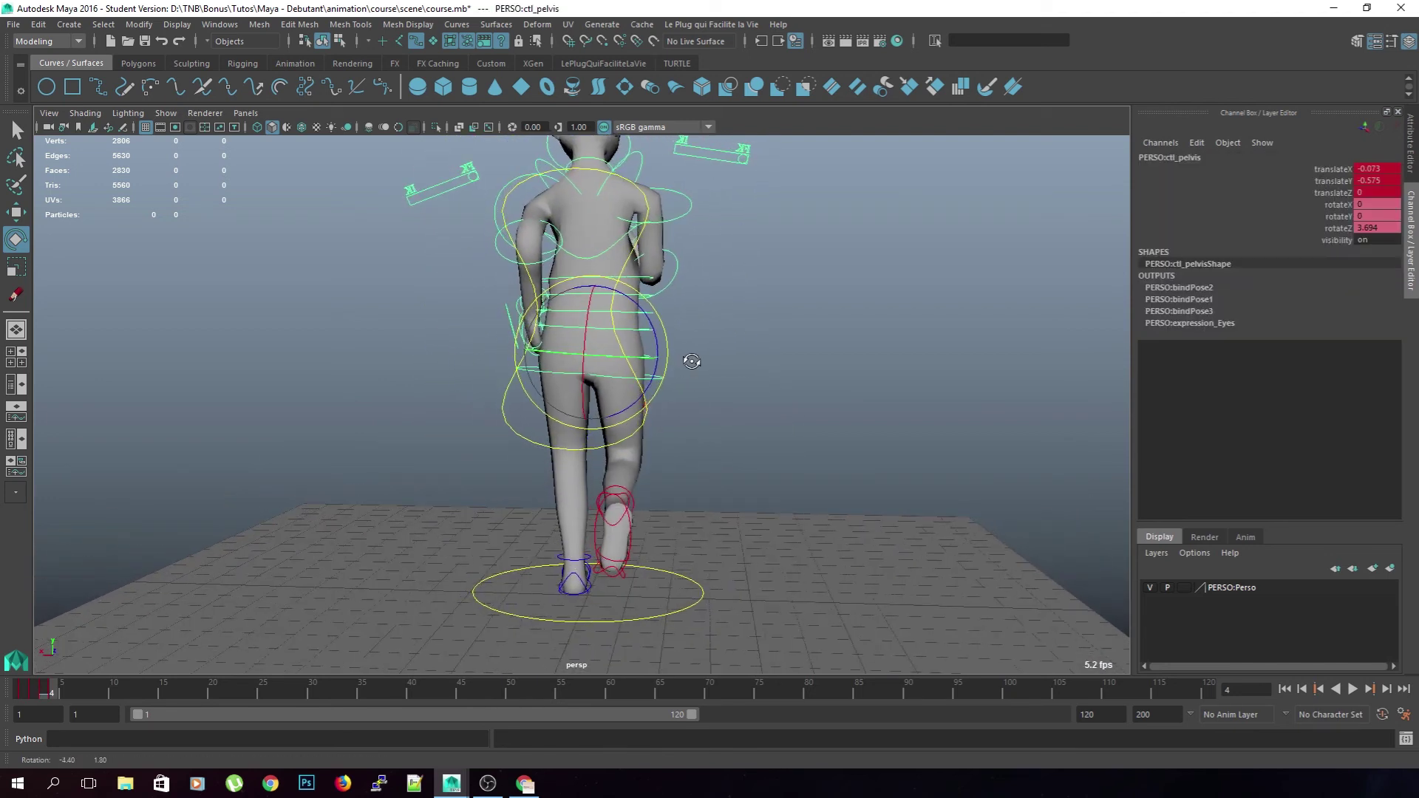
pyautogui.moveTo(658, 345); pyautogui.dragTo(665, 351)
pyautogui.click(691, 362)
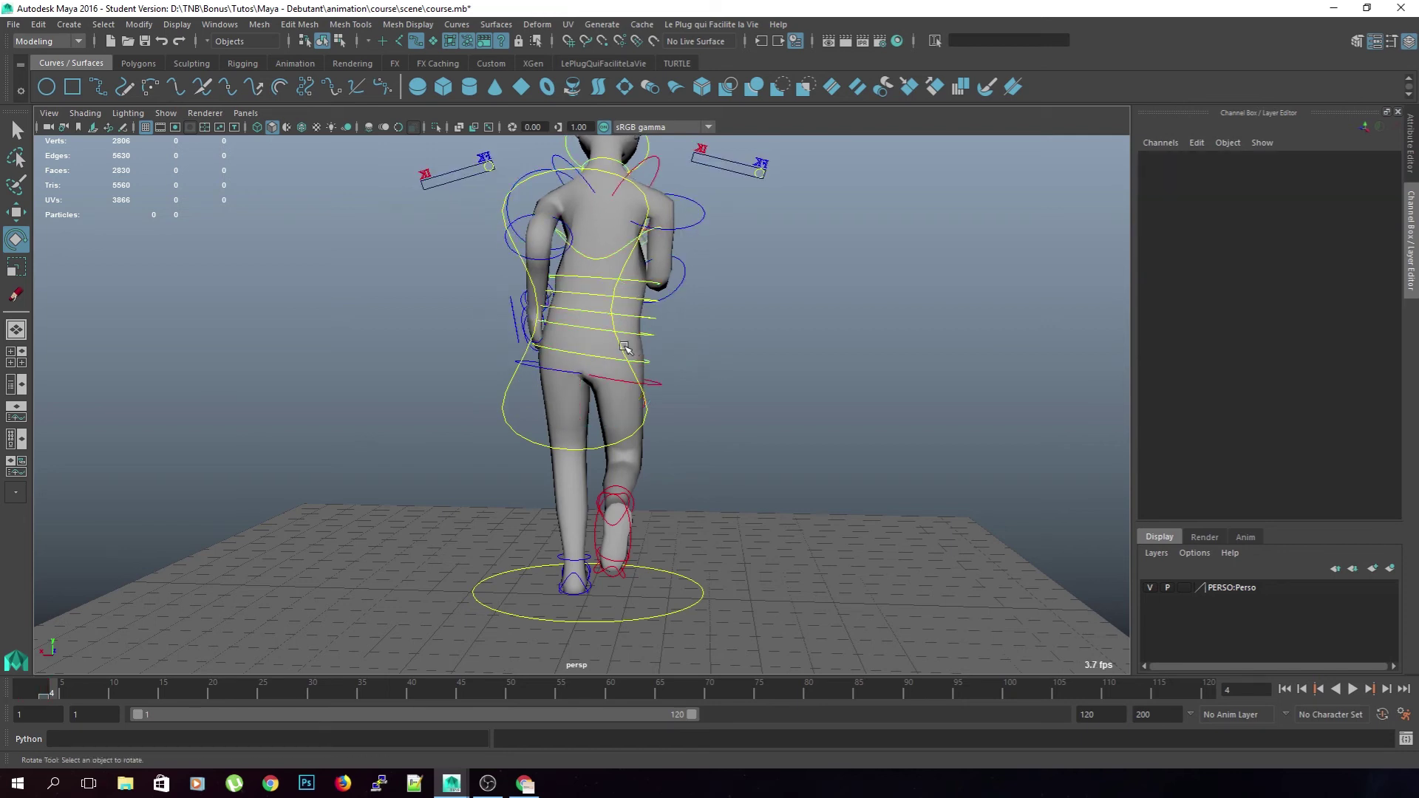
# Rotate the spine column controls together at frame 4, to about -2.9 in Z on ctl_column_4
pyautogui.click(594, 274)
pyautogui.moveTo(593, 273); pyautogui.dragTo(447, 284)
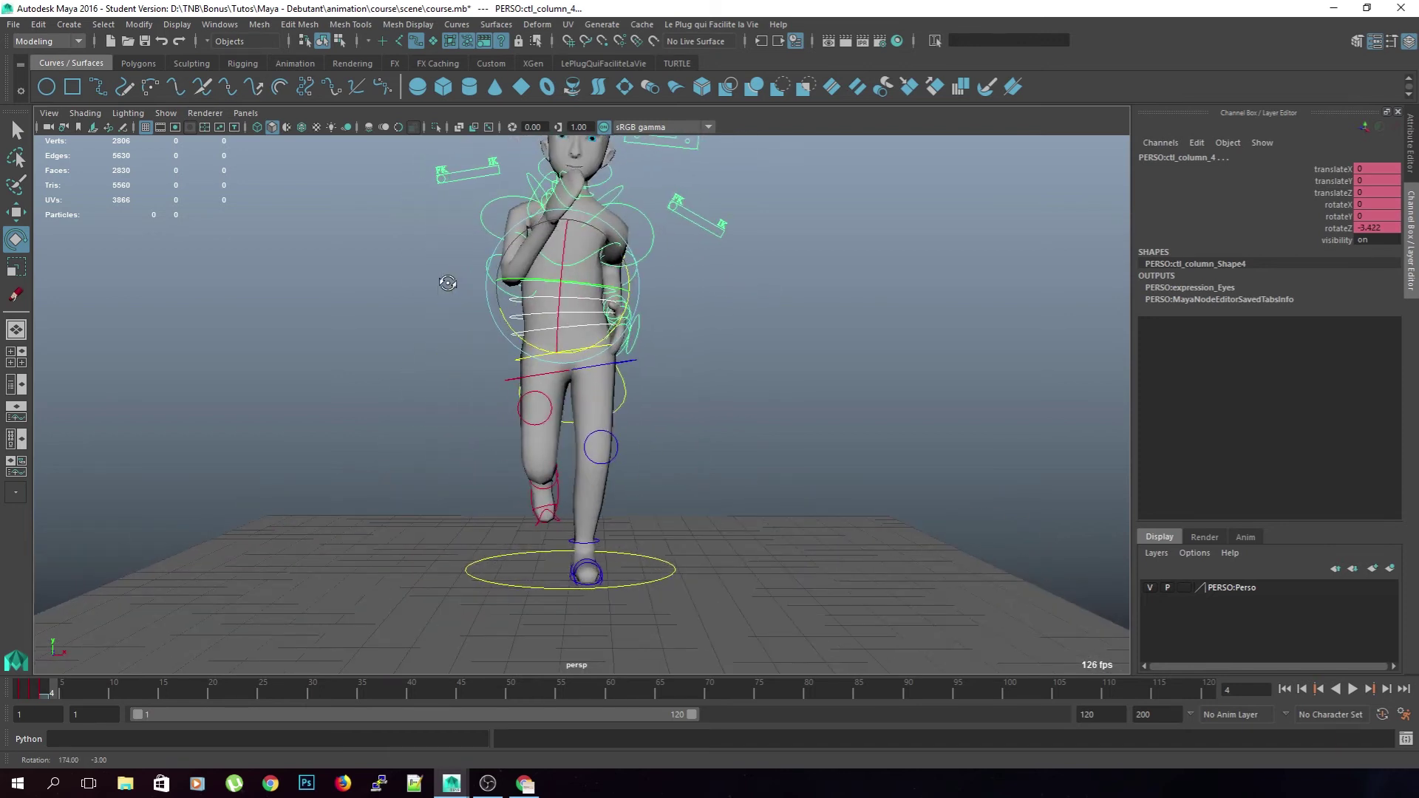
pyautogui.click(630, 277)
pyautogui.hotkey('ctrl', 'z')
pyautogui.moveTo(596, 345); pyautogui.dragTo(597, 345)
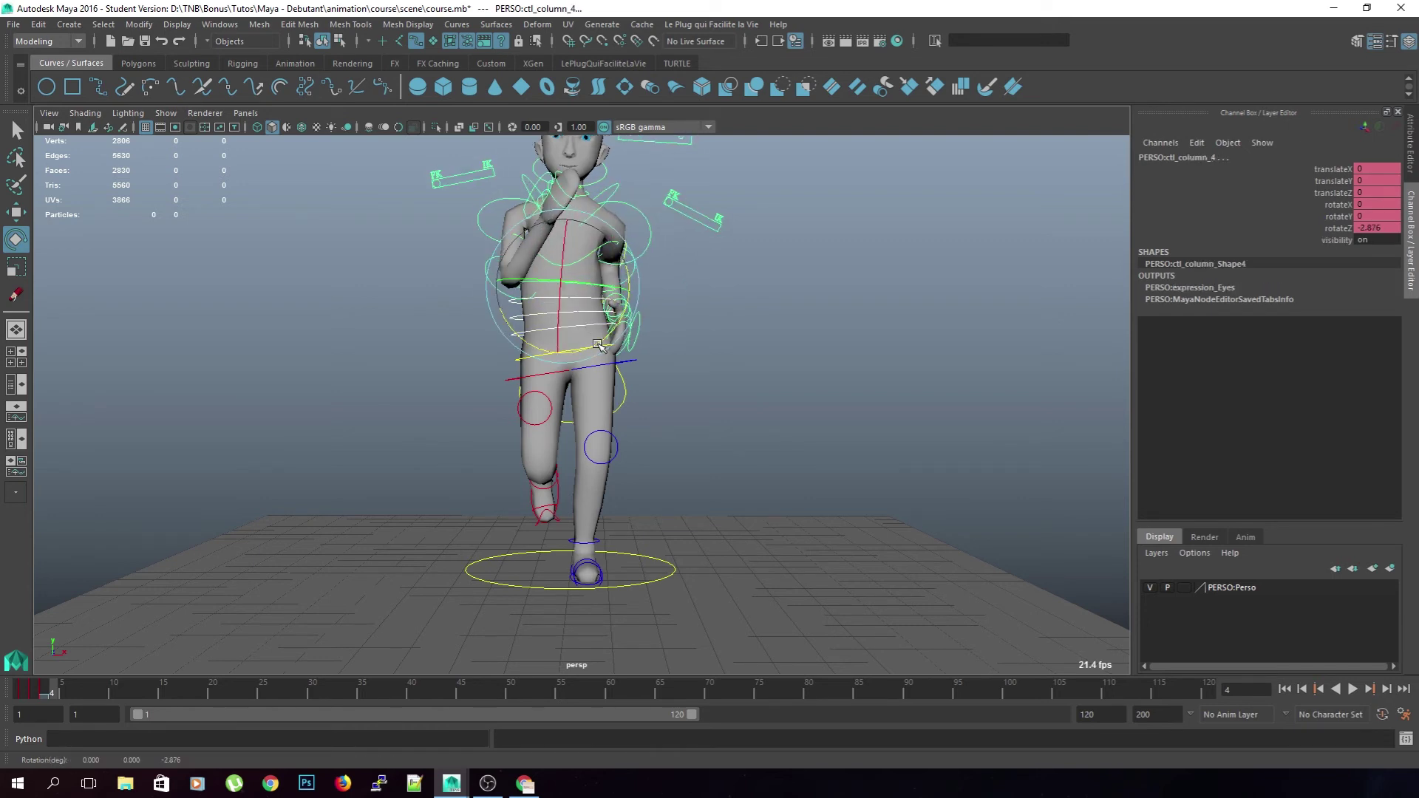
pyautogui.click(776, 351)
# Repose the right arm at frame 4 by rotating its FK controls, keeping the bent forearm in front of the torso
pyautogui.moveTo(770, 358)
pyautogui.keyDown('alt'); pyautogui.mouseDown()
pyautogui.moveTo(694, 342)
pyautogui.moveTo(741, 354)
pyautogui.mouseUp(); pyautogui.keyUp('alt')
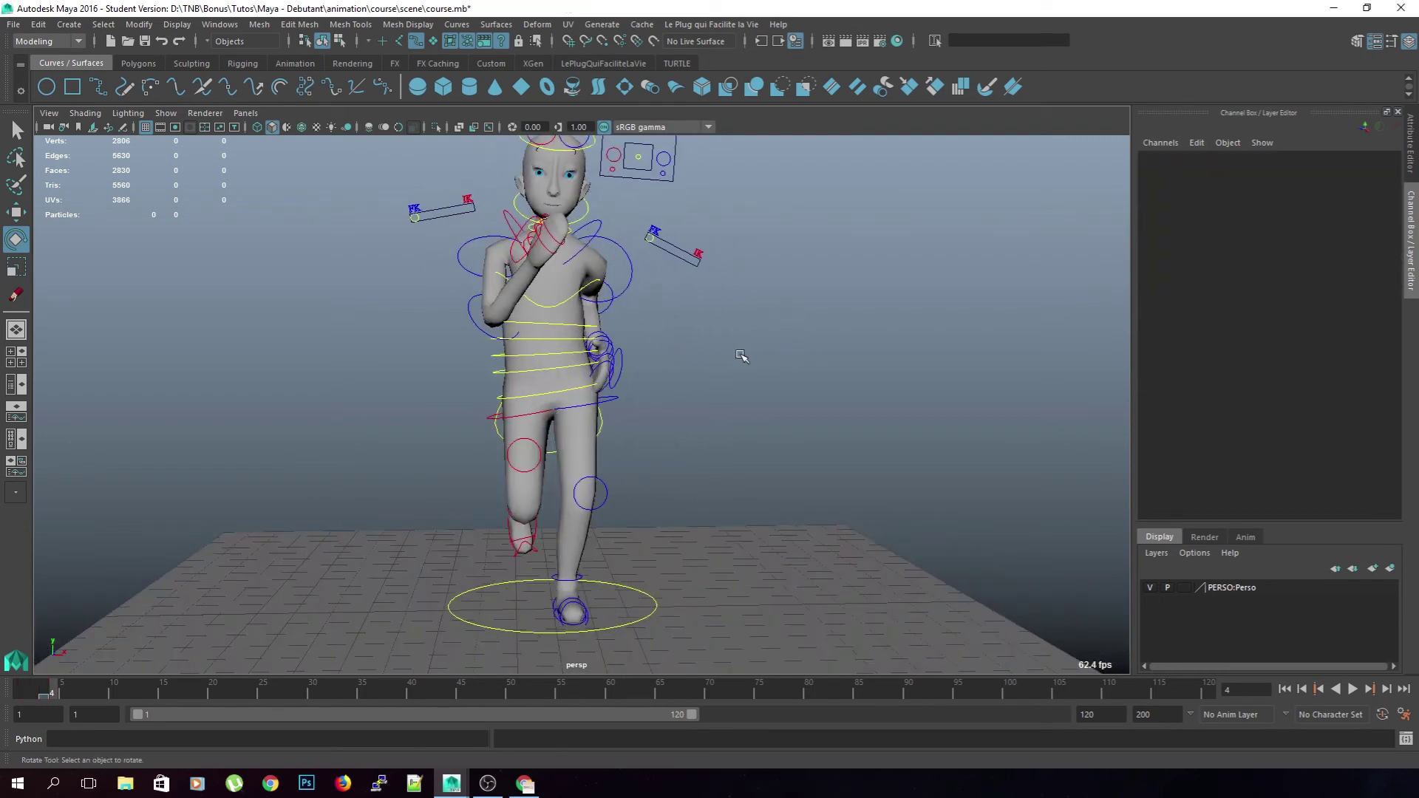
pyautogui.scroll(2, 744, 380)
pyautogui.keyDown('alt'); pyautogui.moveTo(654, 355); pyautogui.dragTo(814, 383); pyautogui.keyUp('alt')
pyautogui.keyDown('alt'); pyautogui.moveTo(813, 383); pyautogui.dragTo(814, 415, button='middle'); pyautogui.keyUp('alt')
pyautogui.click(547, 245)
pyautogui.moveTo(581, 309); pyautogui.dragTo(505, 366)
pyautogui.click(506, 374)
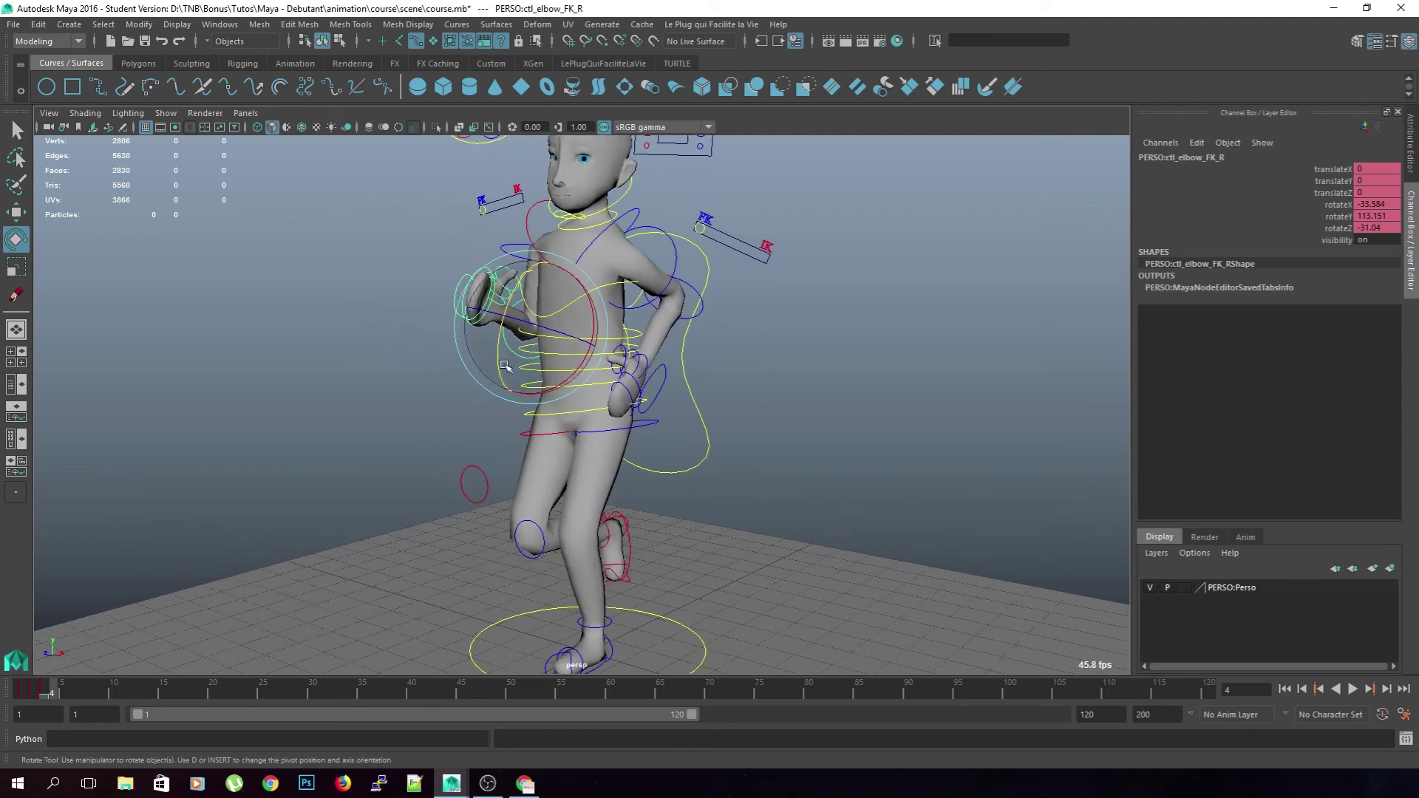
# Rotate the left shoulder and elbow FK controls at frame 4 to bring the bent left forearm forward beside the torso
pyautogui.click(643, 210)
pyautogui.moveTo(637, 228); pyautogui.dragTo(818, 266)
pyautogui.click(818, 266)
pyautogui.click(650, 239)
pyautogui.moveTo(650, 238); pyautogui.dragTo(759, 256)
pyautogui.click(753, 262)
pyautogui.click(689, 332)
pyautogui.moveTo(689, 332); pyautogui.dragTo(632, 298)
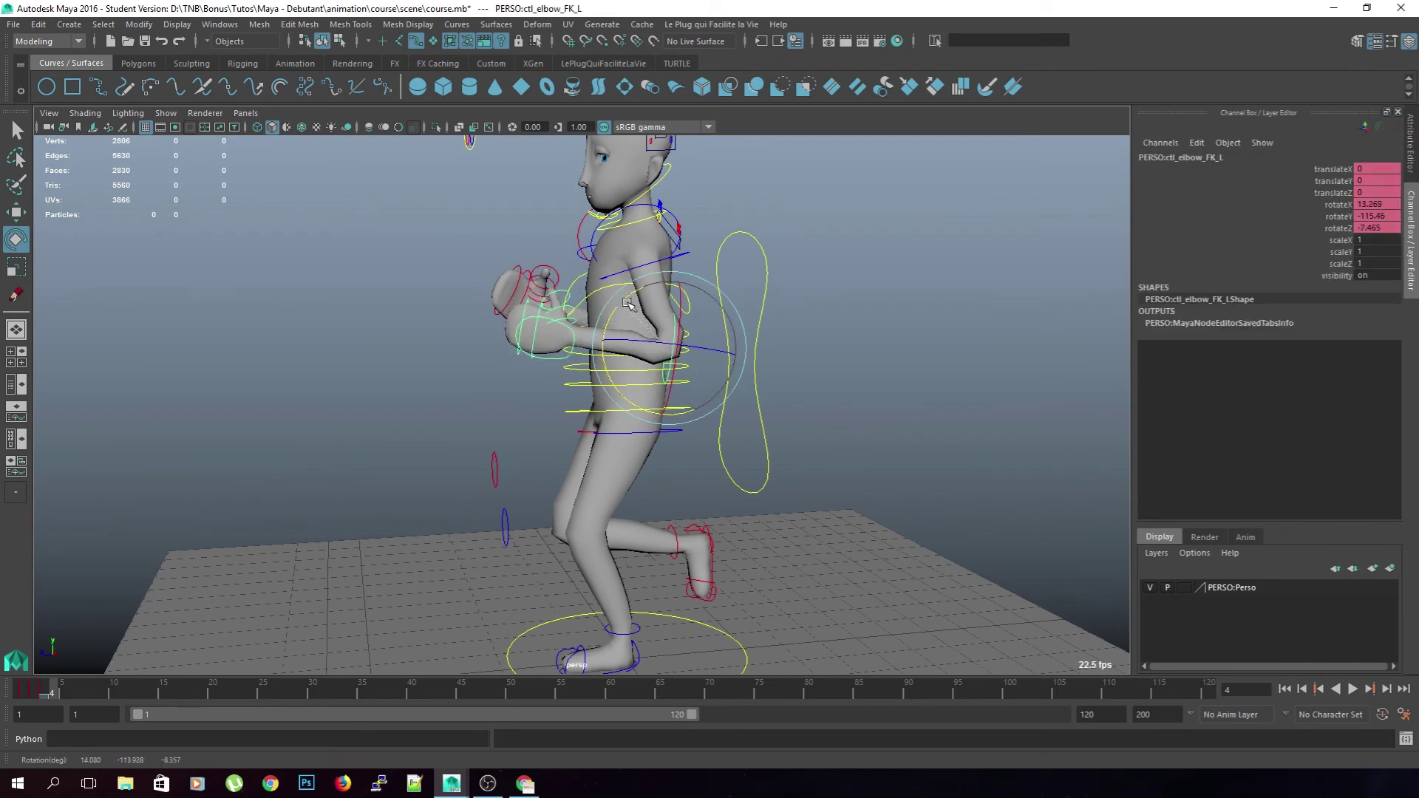
pyautogui.click(843, 237)
# Select all the rig controls of the character at frame 4, and clear the selection
pyautogui.keyDown('alt'); pyautogui.moveTo(818, 273); pyautogui.dragTo(650, 444); pyautogui.keyUp('alt')
pyautogui.moveTo(771, 568); pyautogui.dragTo(341, 255)
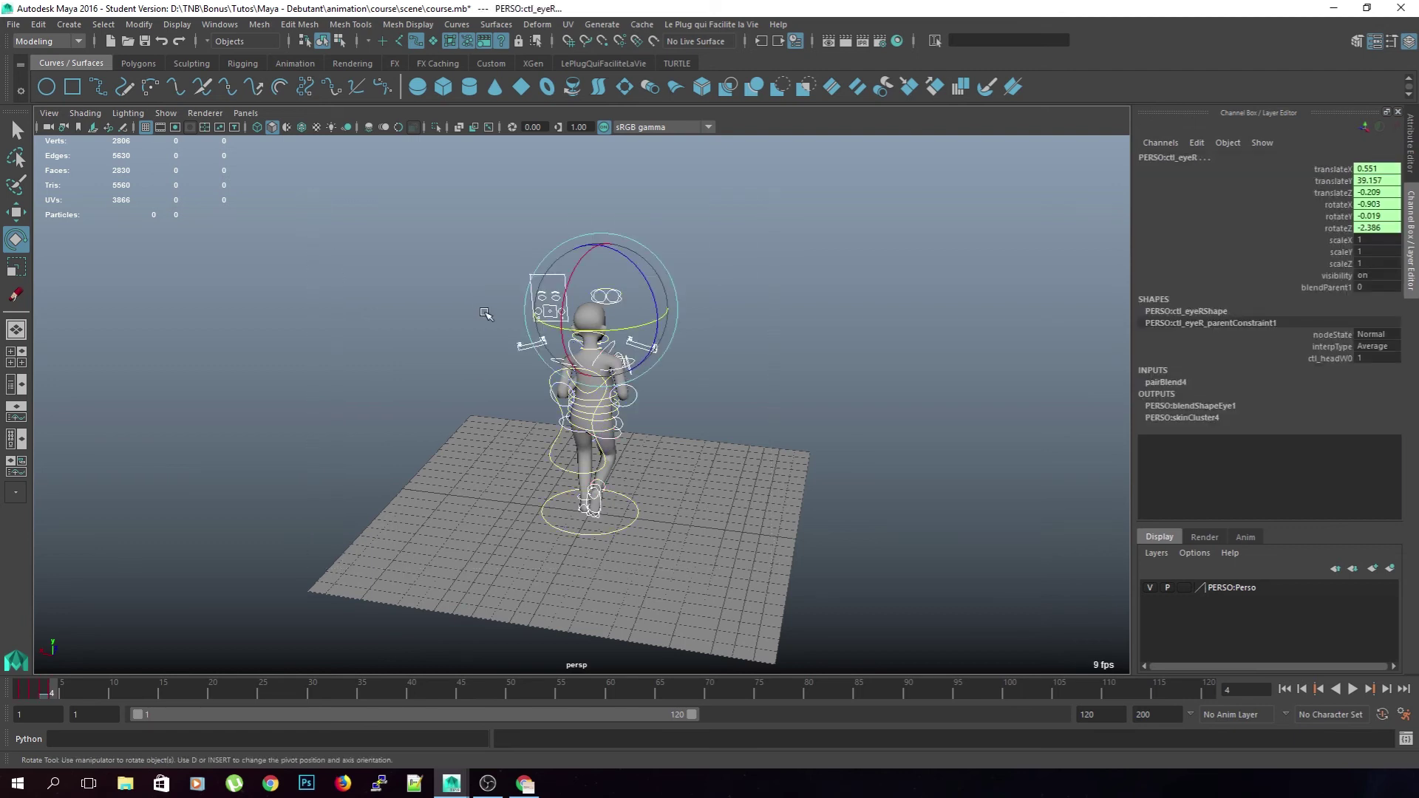
pyautogui.click(850, 331)
# Step back and forth through frames 0 to 4 from the side to check how the run poses follow each other
pyautogui.keyDown('alt'); pyautogui.moveTo(842, 339); pyautogui.dragTo(708, 313); pyautogui.keyUp('alt')
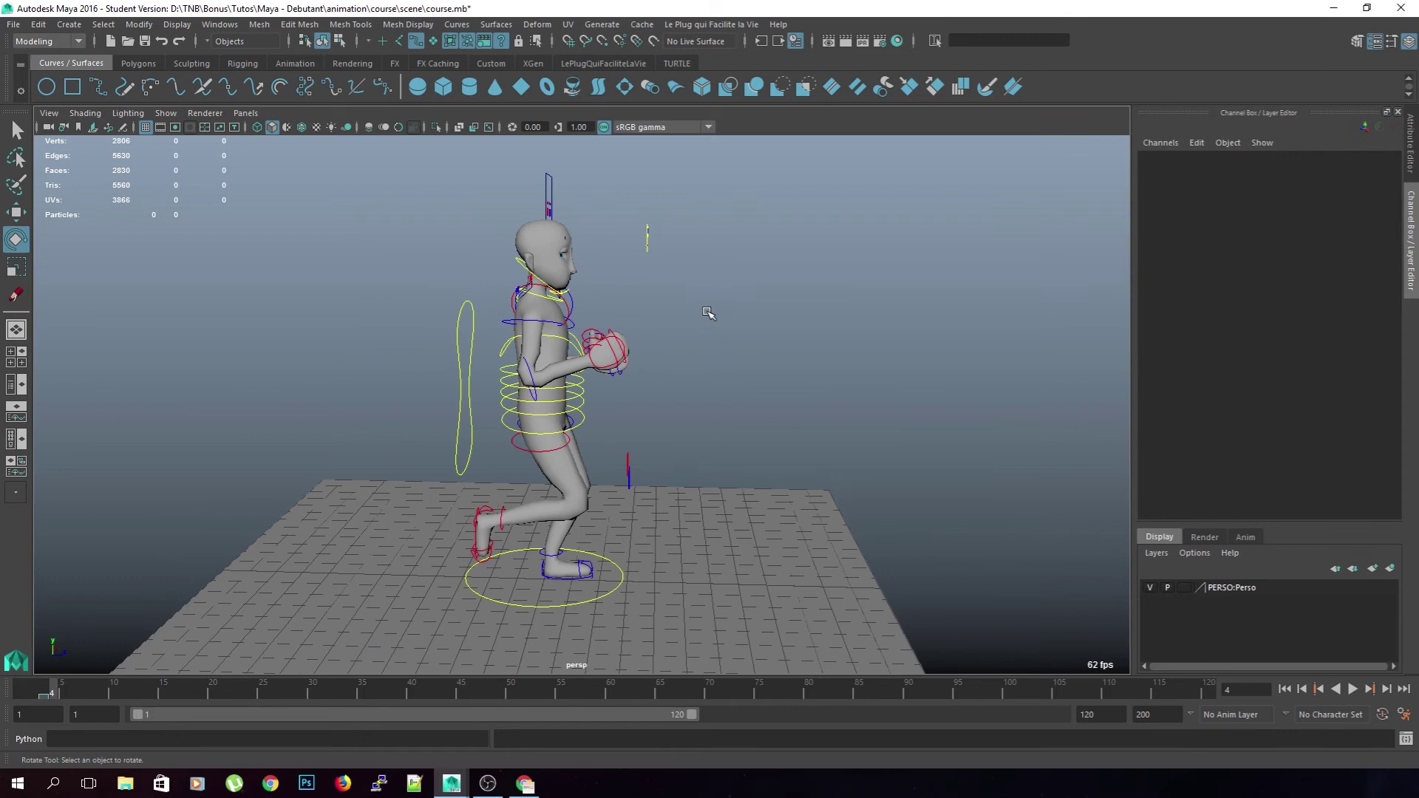
pyautogui.hotkey('alt', ',')
pyautogui.hotkey('alt', ',')
pyautogui.hotkey('alt', ',')
pyautogui.hotkey('alt', '.')
pyautogui.hotkey('alt', '.')
pyautogui.hotkey('alt', '.')
pyautogui.hotkey('alt', '.')
pyautogui.hotkey('alt', ',')
pyautogui.hotkey('alt', ',')
pyautogui.hotkey('alt', ',')
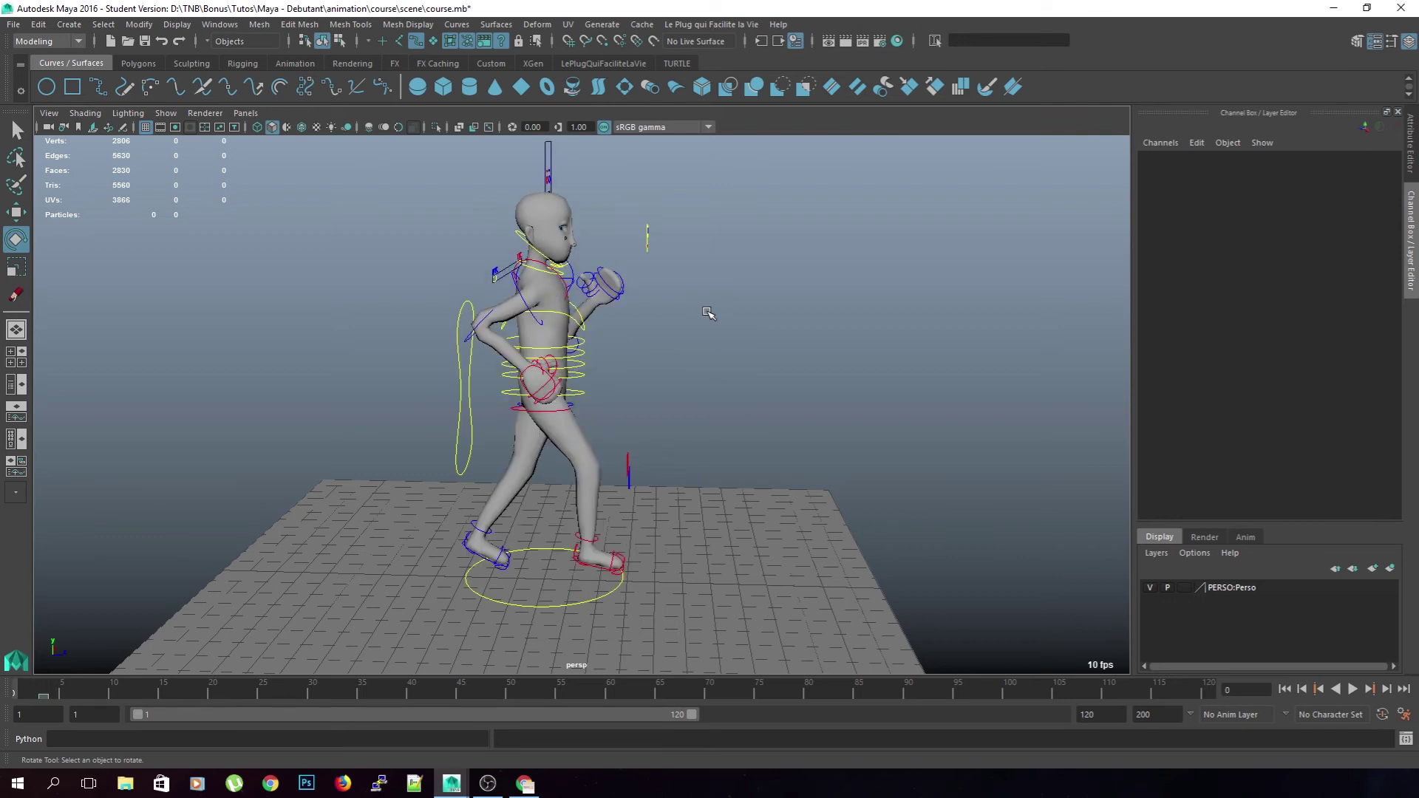
pyautogui.hotkey('alt', '.')
pyautogui.hotkey('alt', '.')
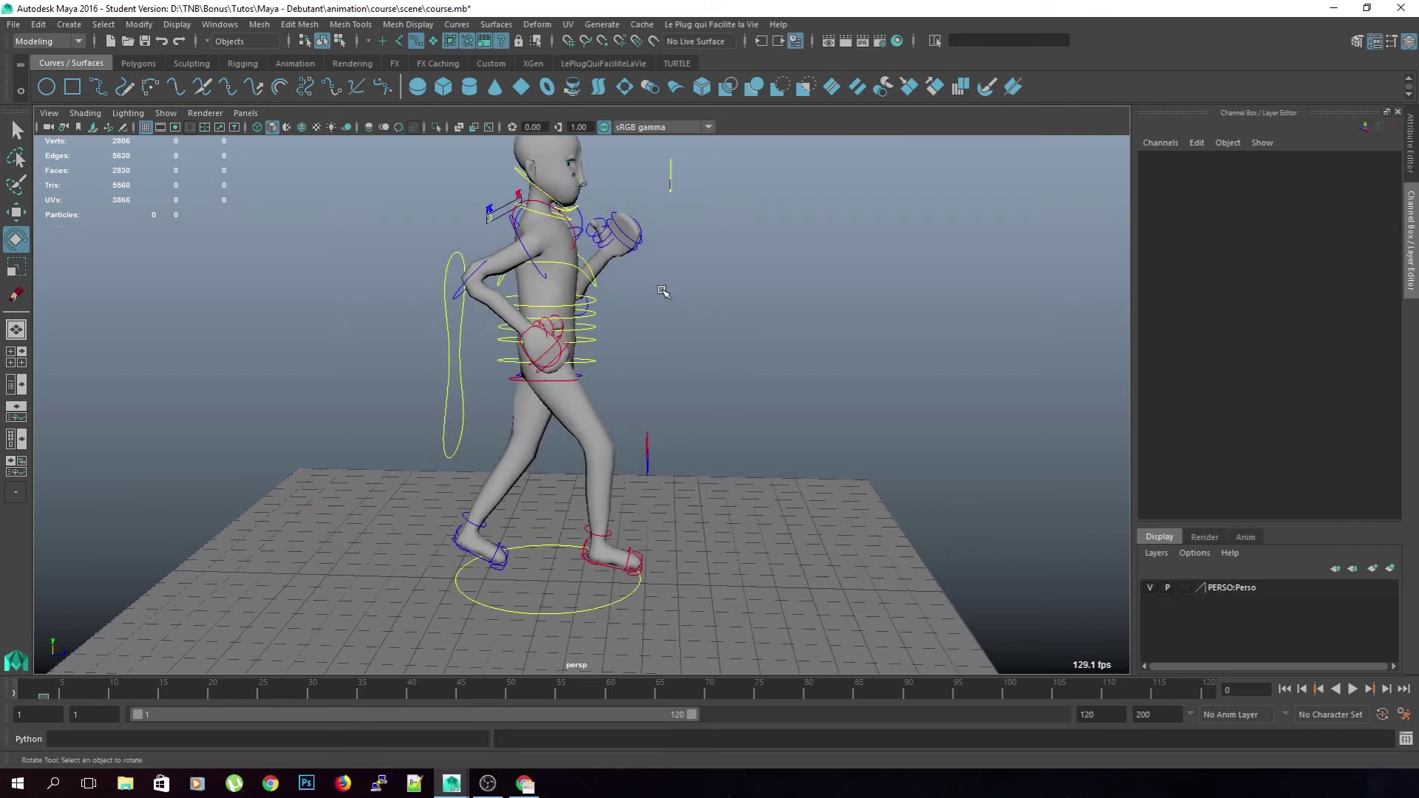
pyautogui.hotkey('alt', '.')
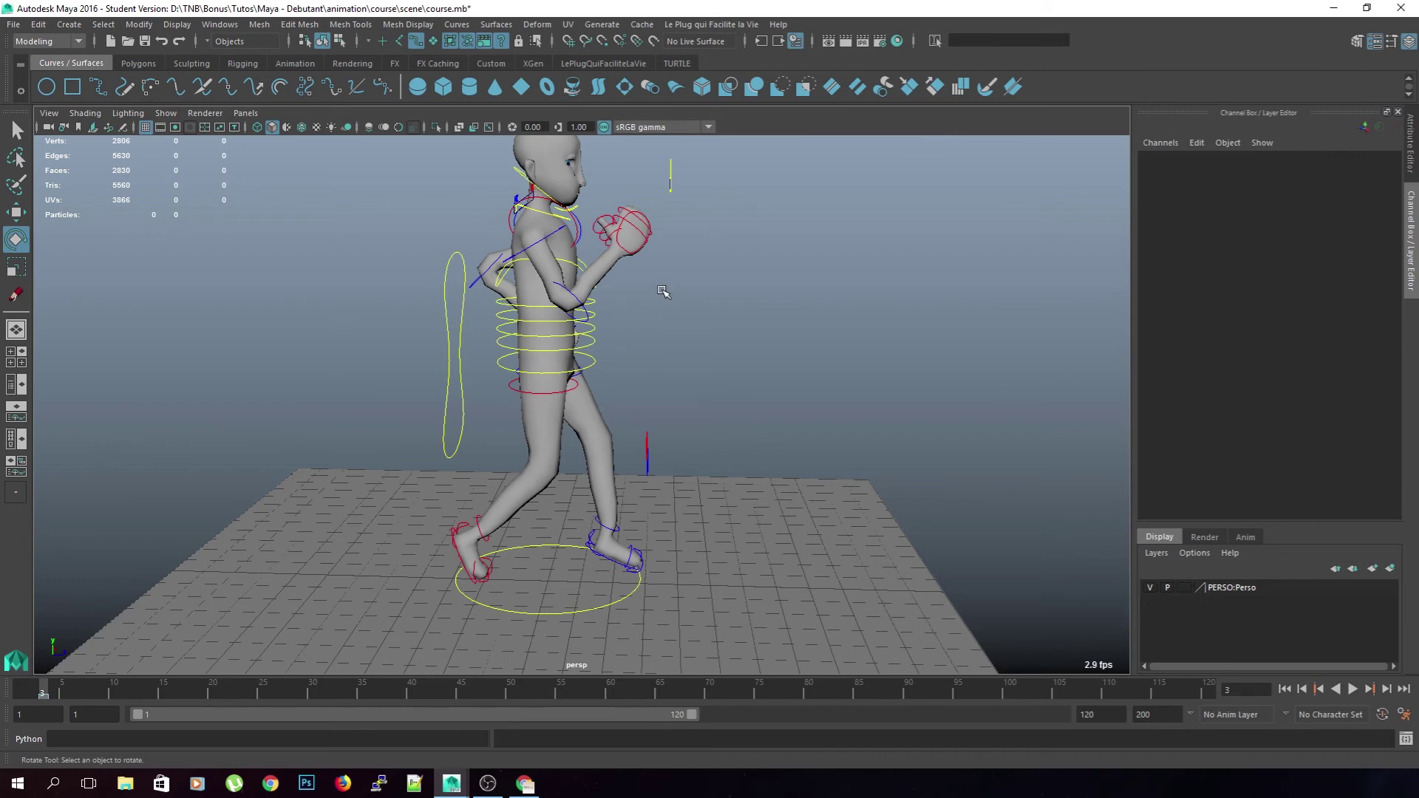
pyautogui.hotkey('alt', '.')
pyautogui.hotkey('alt', ',')
pyautogui.hotkey('alt', ',')
pyautogui.hotkey('alt', ',')
pyautogui.hotkey('alt', '.')
pyautogui.hotkey('alt', '.')
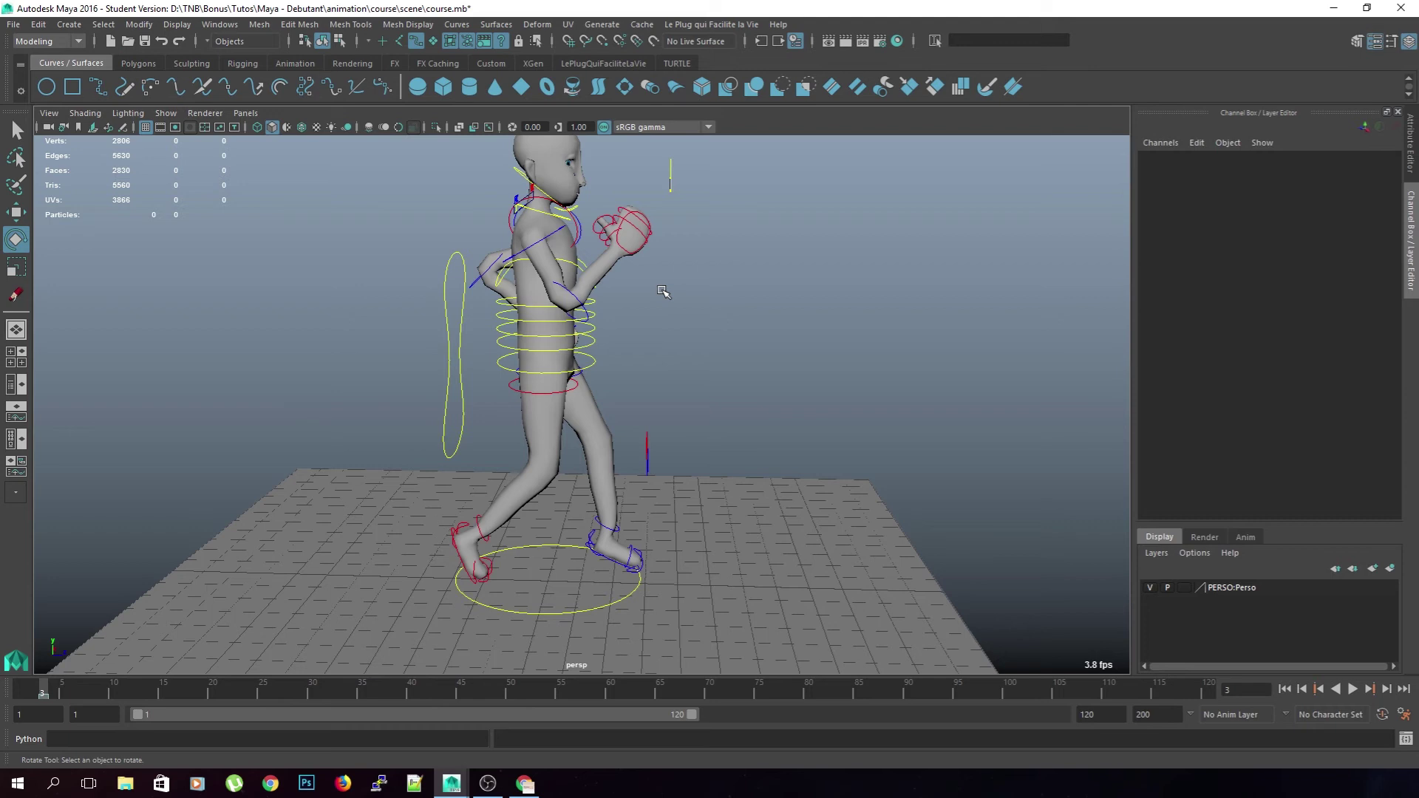
# Draw a curved two-headed Grease Pencil arrow around the shoulders seen from above at frame 3, and remove the drawing frame
pyautogui.keyDown('alt'); pyautogui.moveTo(791, 360); pyautogui.dragTo(713, 406); pyautogui.keyUp('alt')
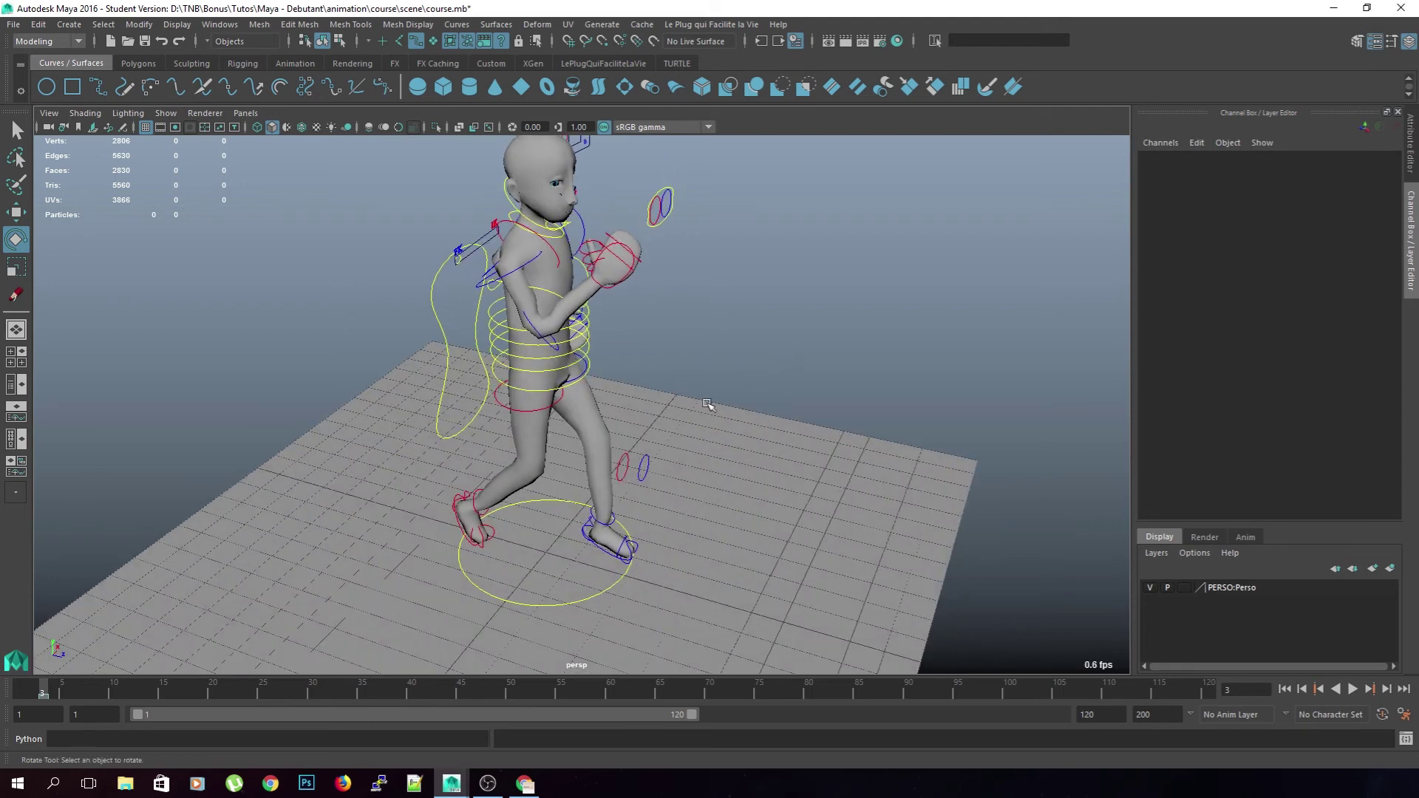
pyautogui.keyDown('alt'); pyautogui.moveTo(887, 420); pyautogui.dragTo(730, 481); pyautogui.keyUp('alt')
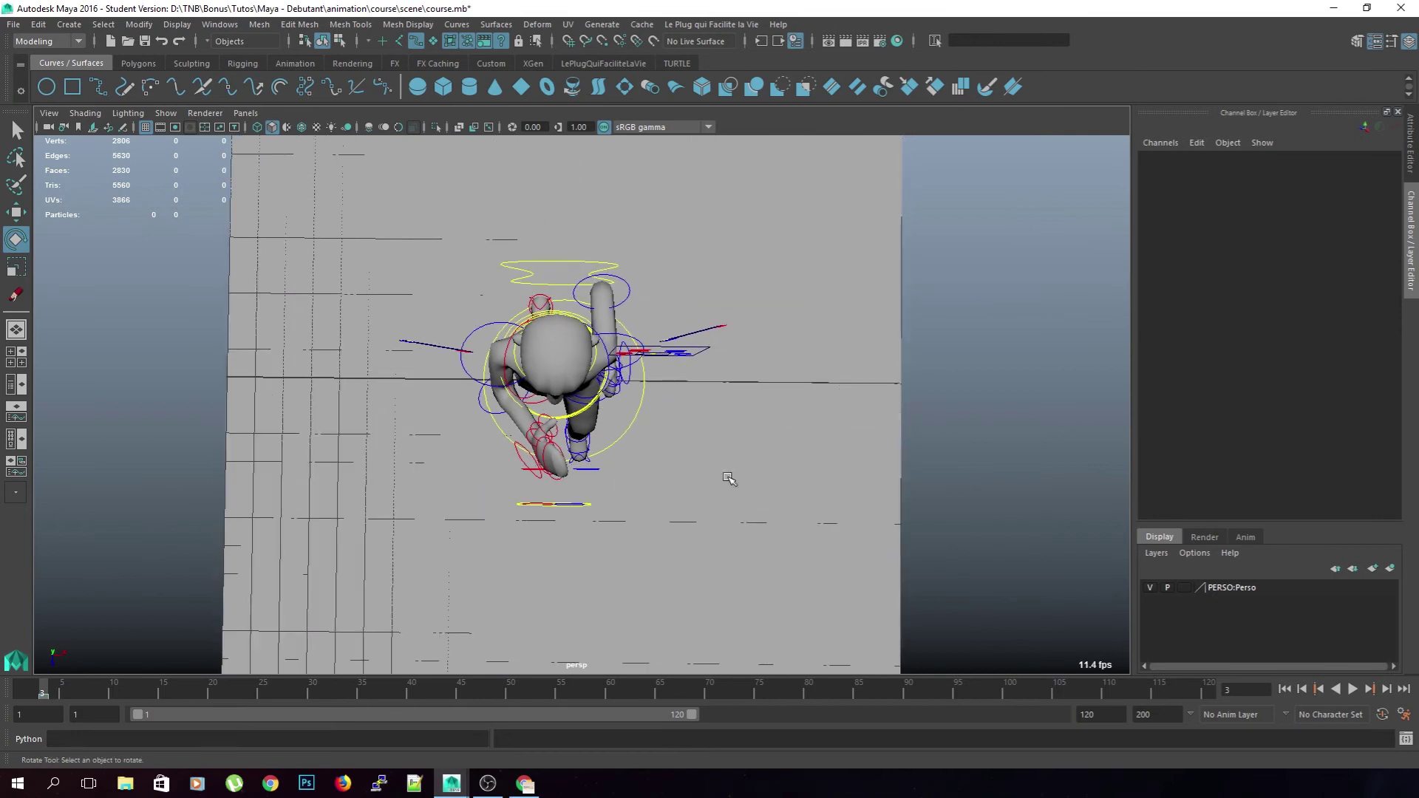
pyautogui.click(120, 127)
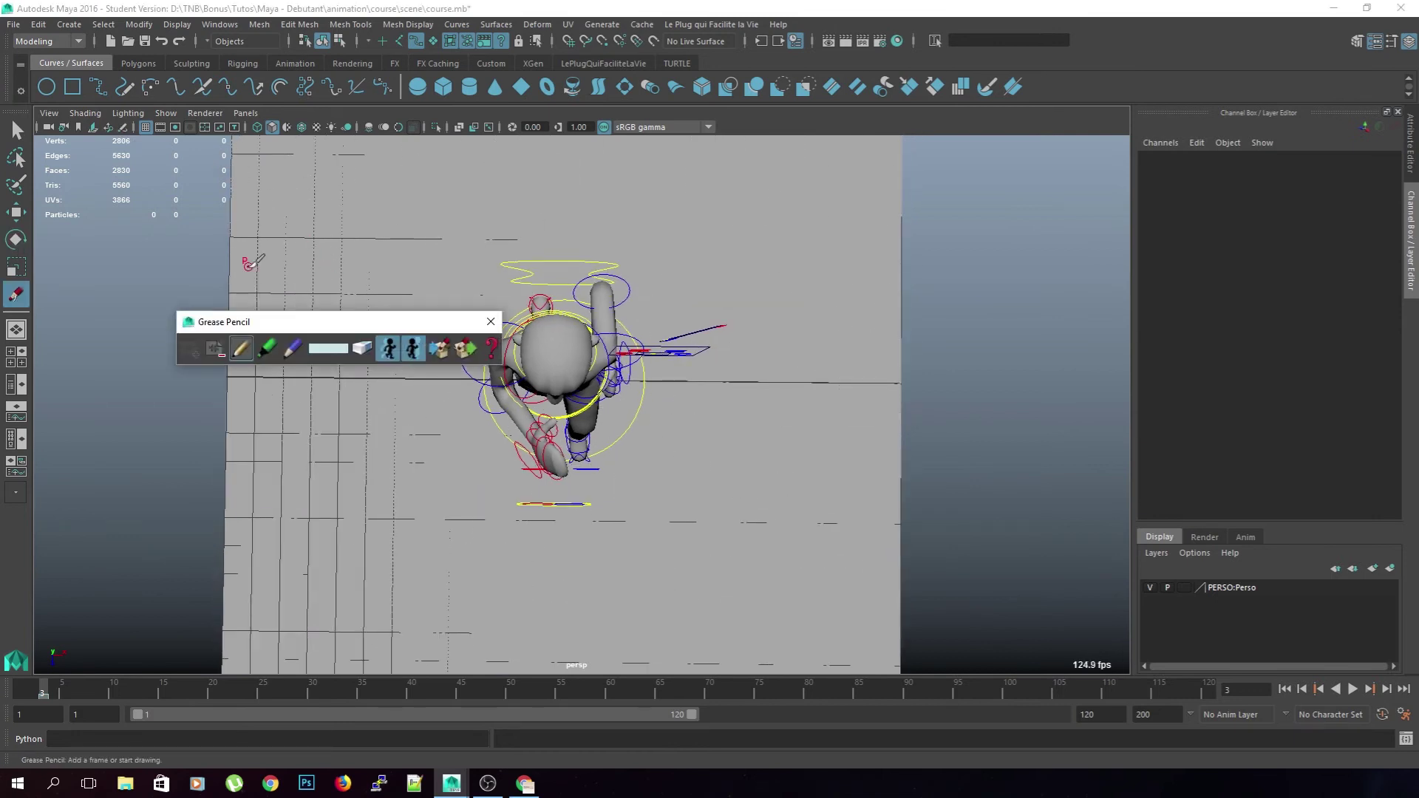
pyautogui.moveTo(421, 322); pyautogui.dragTo(318, 318)
pyautogui.moveTo(494, 300)
pyautogui.mouseDown()
pyautogui.moveTo(544, 274)
pyautogui.moveTo(658, 364)
pyautogui.moveTo(494, 319)
pyautogui.mouseUp()
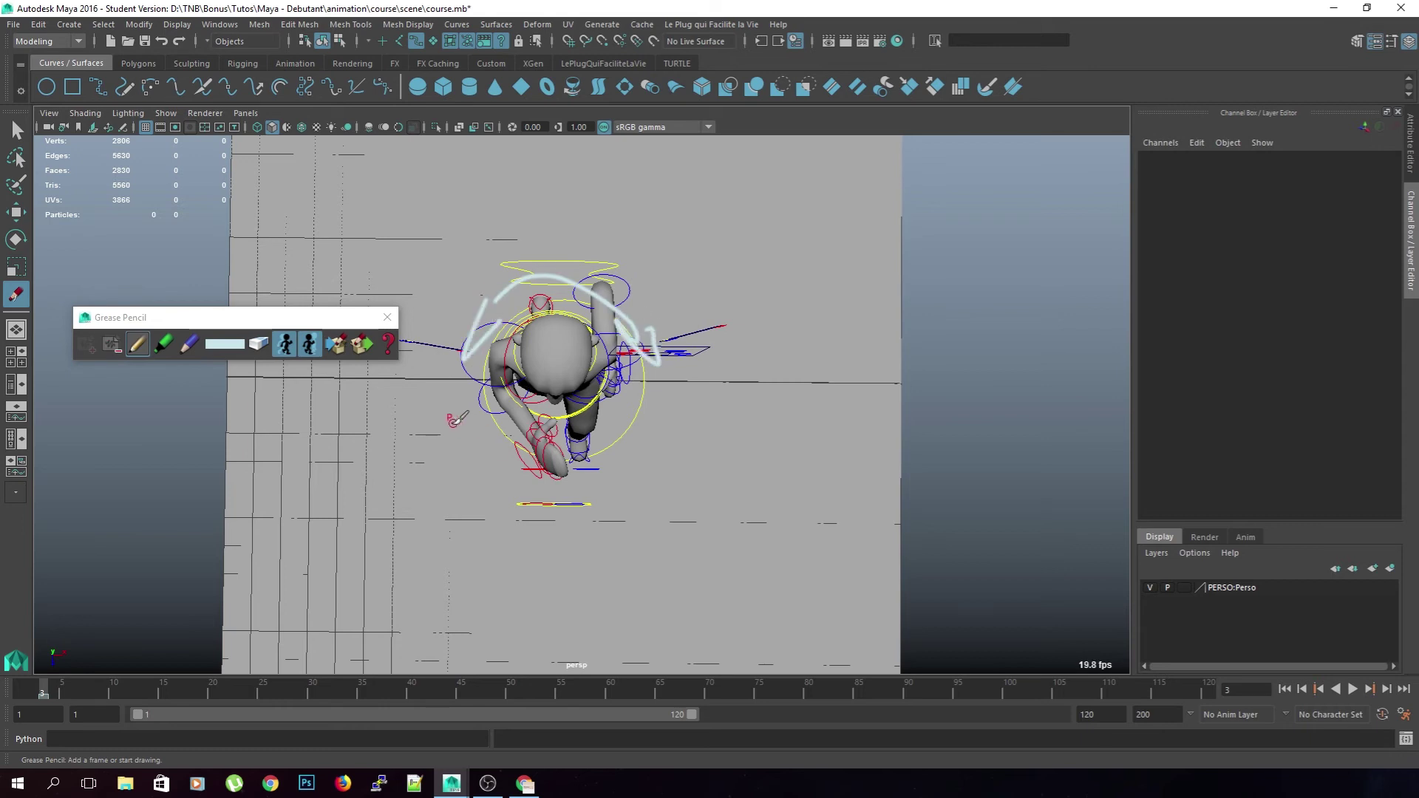
pyautogui.click(115, 348)
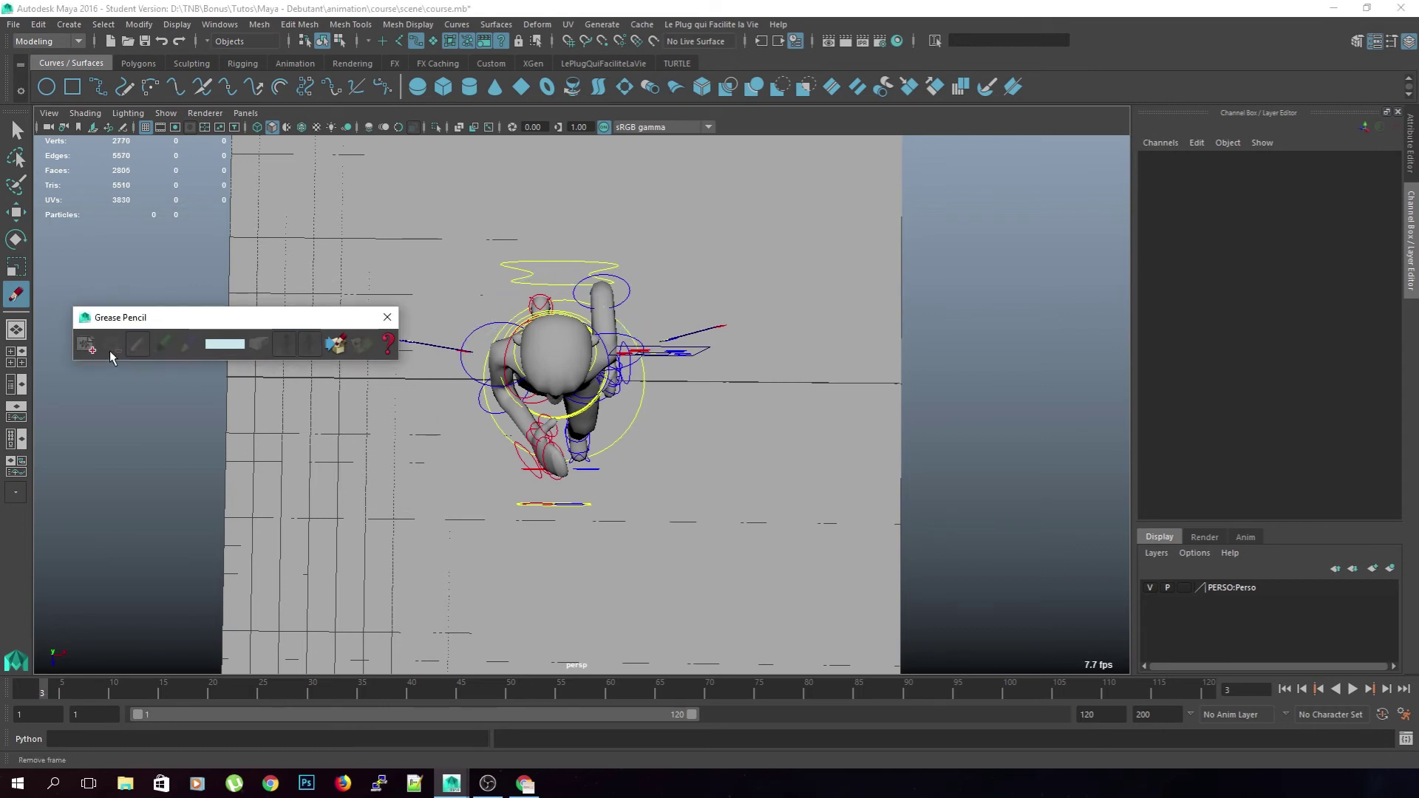
pyautogui.click(386, 317)
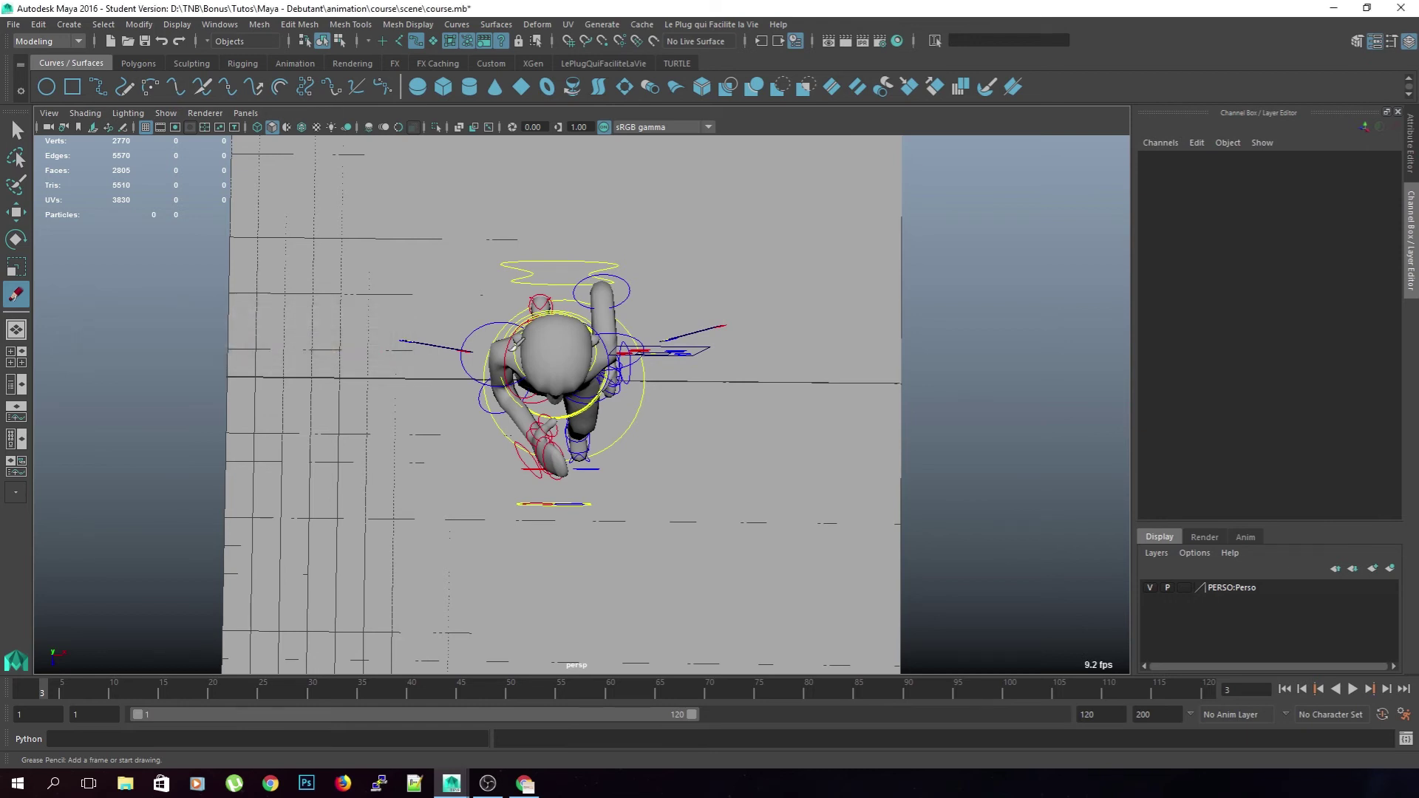
# Leave the Grease Pencil tool and go to frame 1 with the character seen from the front
pyautogui.press('q')
pyautogui.moveTo(51, 693); pyautogui.dragTo(21, 693)
pyautogui.keyDown('alt'); pyautogui.moveTo(304, 519); pyautogui.dragTo(389, 581, button='right'); pyautogui.keyUp('alt')
pyautogui.keyDown('alt'); pyautogui.moveTo(389, 581); pyautogui.dragTo(494, 350); pyautogui.keyUp('alt')
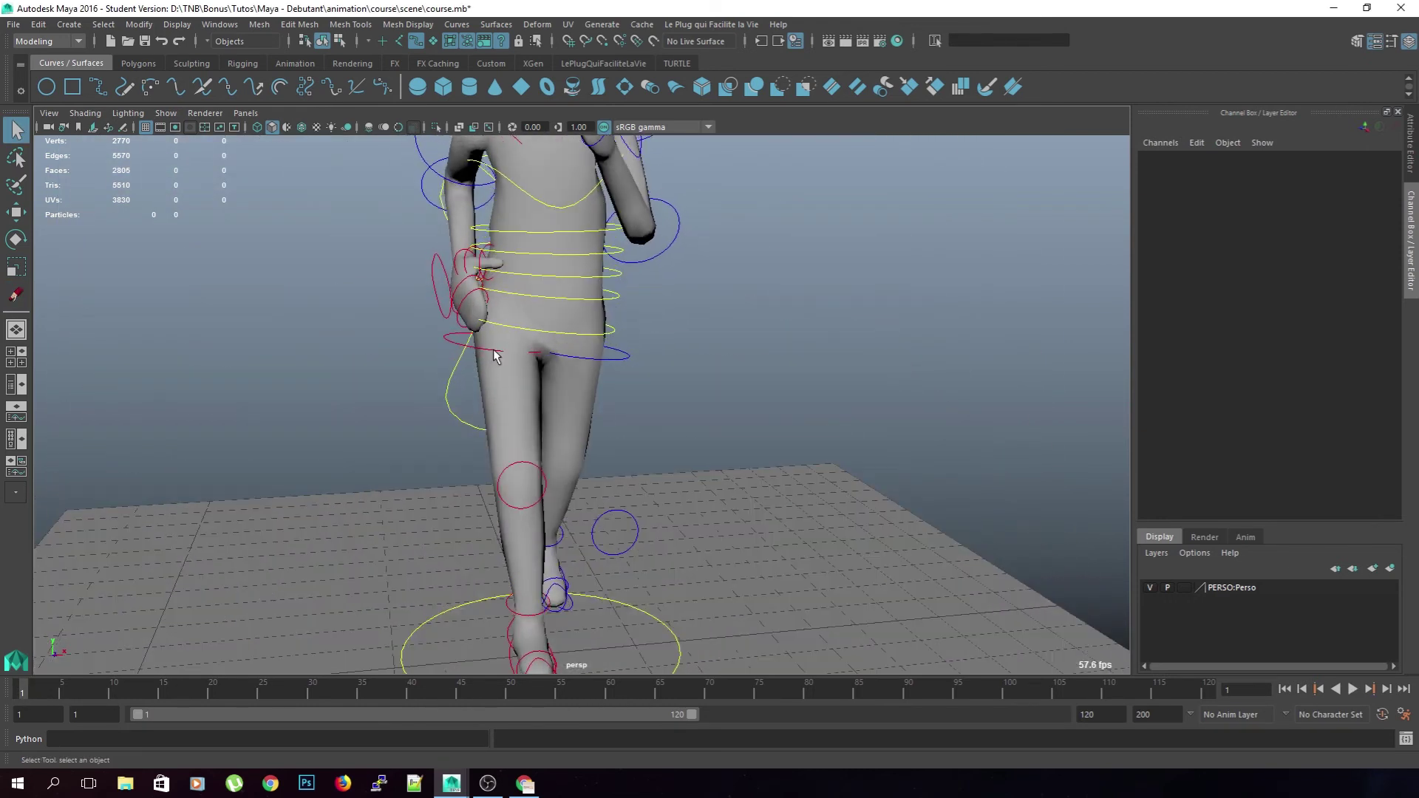
pyautogui.moveTo(545, 309); pyautogui.dragTo(542, 338)
pyautogui.keyDown('alt'); pyautogui.moveTo(582, 263); pyautogui.dragTo(576, 342, button='middle'); pyautogui.keyUp('alt')
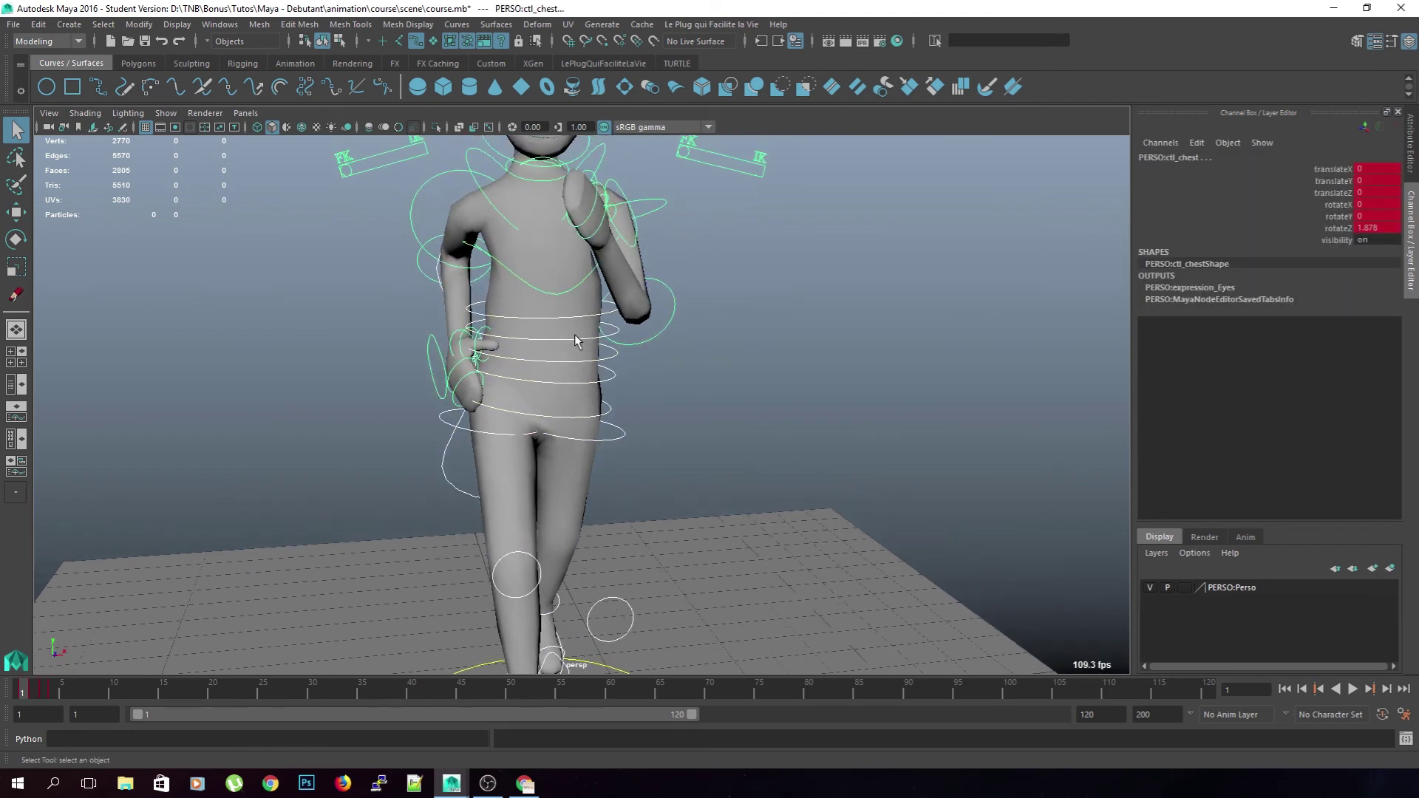
pyautogui.keyDown('alt'); pyautogui.moveTo(576, 342); pyautogui.dragTo(588, 295, button='right'); pyautogui.keyUp('alt')
pyautogui.keyDown('alt'); pyautogui.moveTo(588, 295); pyautogui.dragTo(605, 420); pyautogui.keyUp('alt')
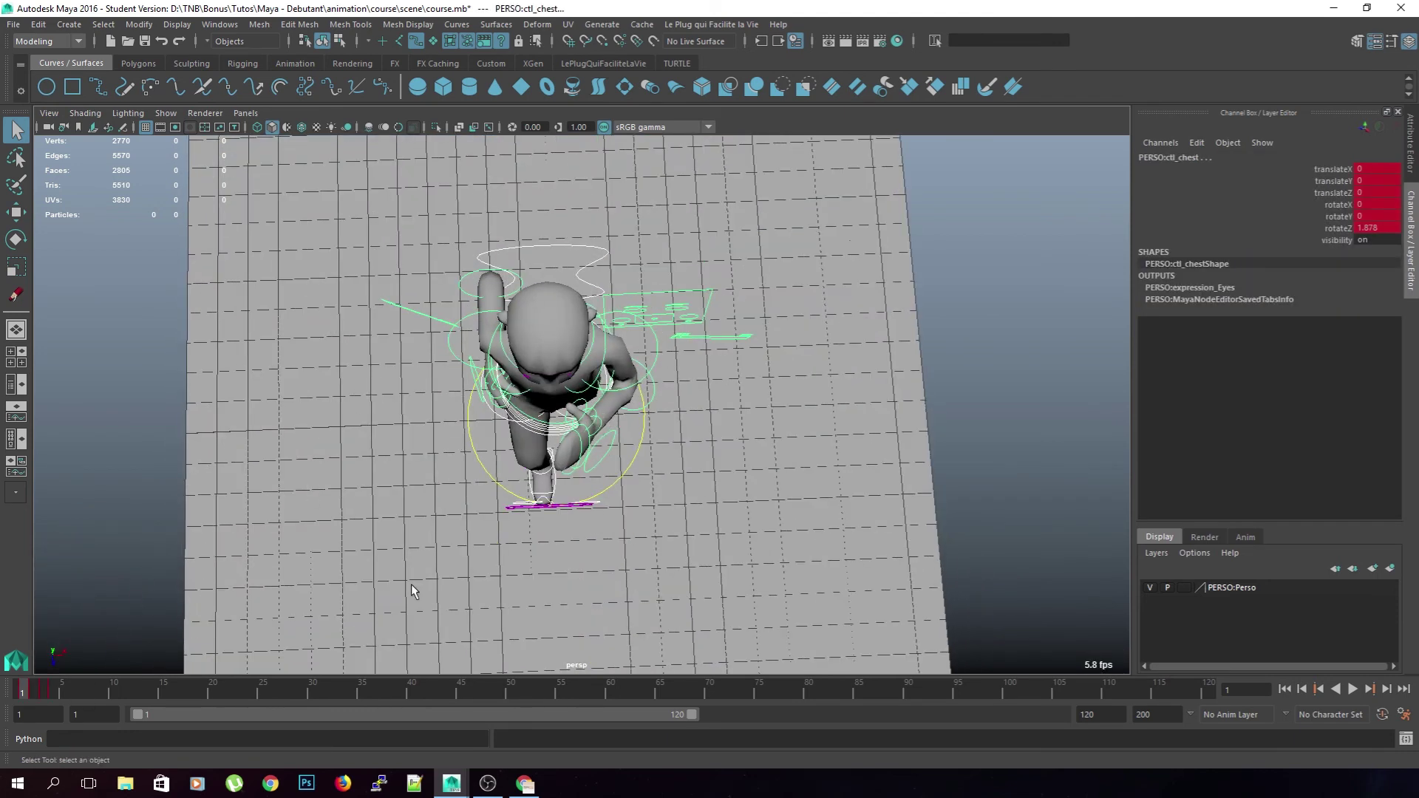
pyautogui.press('e')
pyautogui.moveTo(593, 414); pyautogui.dragTo(602, 419)
pyautogui.hotkey('ctrl', 'z')
pyautogui.click(718, 433)
# Twist the chest and spine controls slightly at frame 1 to a Y rotation of about -0.443 and key the pose
pyautogui.keyDown('alt'); pyautogui.moveTo(716, 528); pyautogui.dragTo(725, 453); pyautogui.keyUp('alt')
pyautogui.click(542, 409)
pyautogui.press('q')
pyautogui.click(718, 369)
pyautogui.click(557, 391)
pyautogui.press('e')
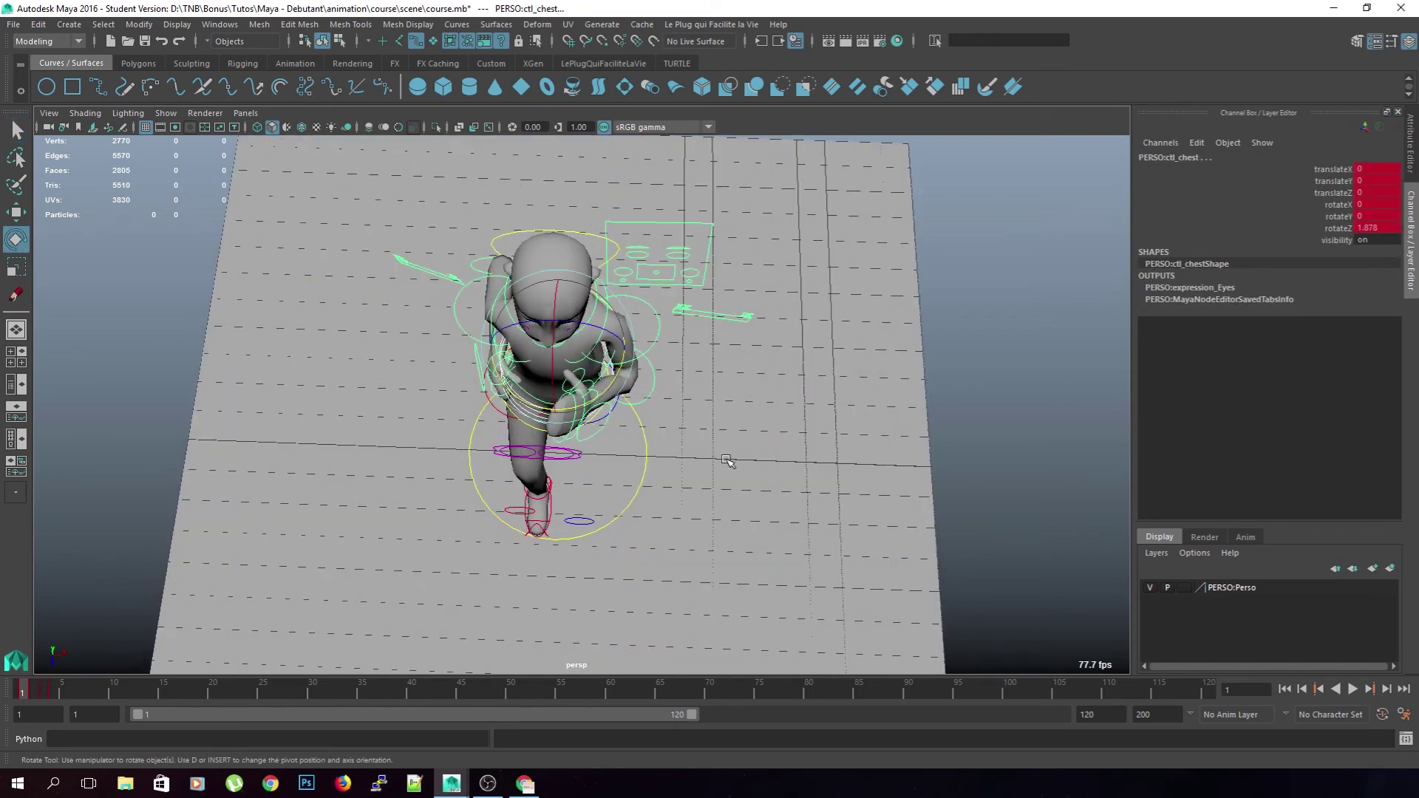
pyautogui.moveTo(600, 392); pyautogui.dragTo(600, 392)
pyautogui.keyDown('alt'); pyautogui.moveTo(696, 408); pyautogui.dragTo(694, 444); pyautogui.keyUp('alt')
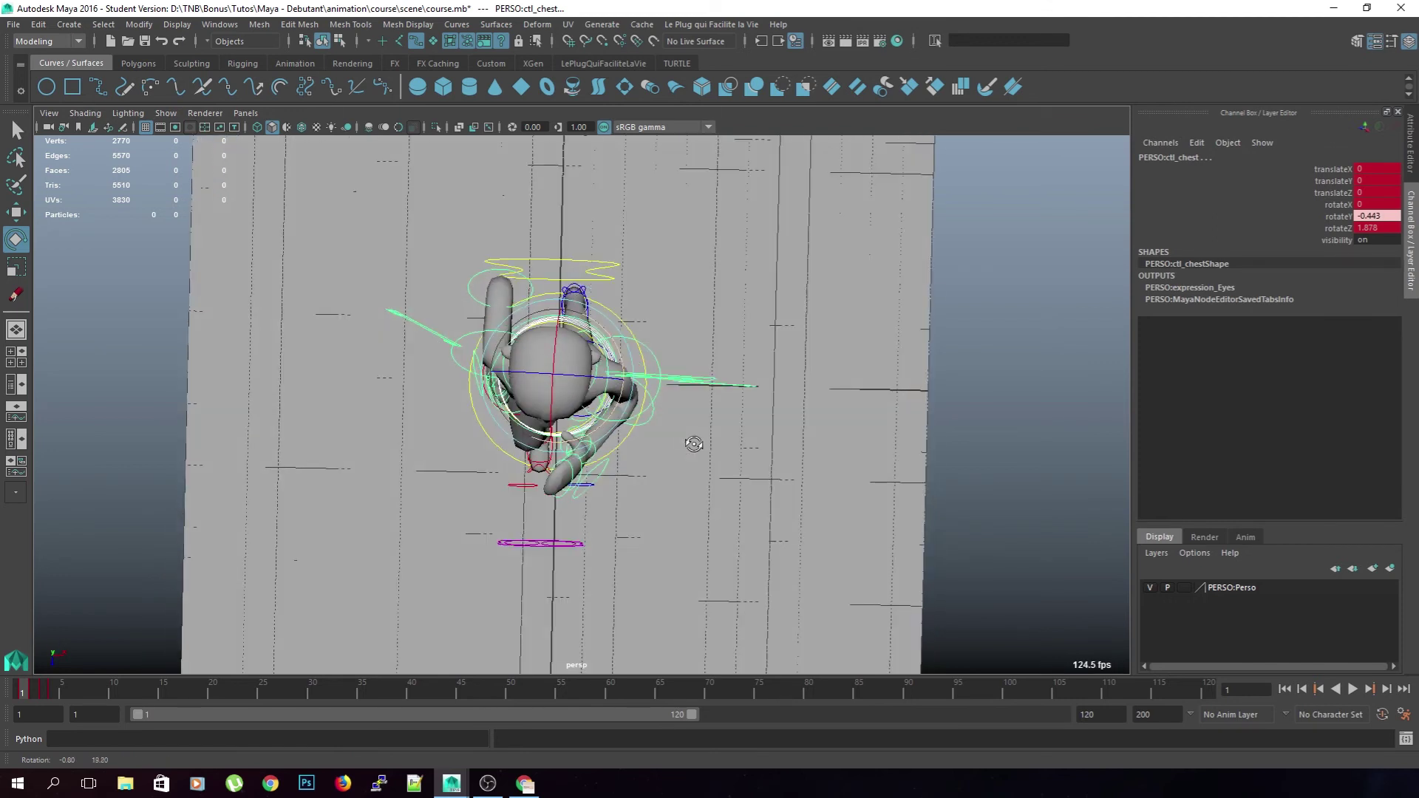
pyautogui.press('s')
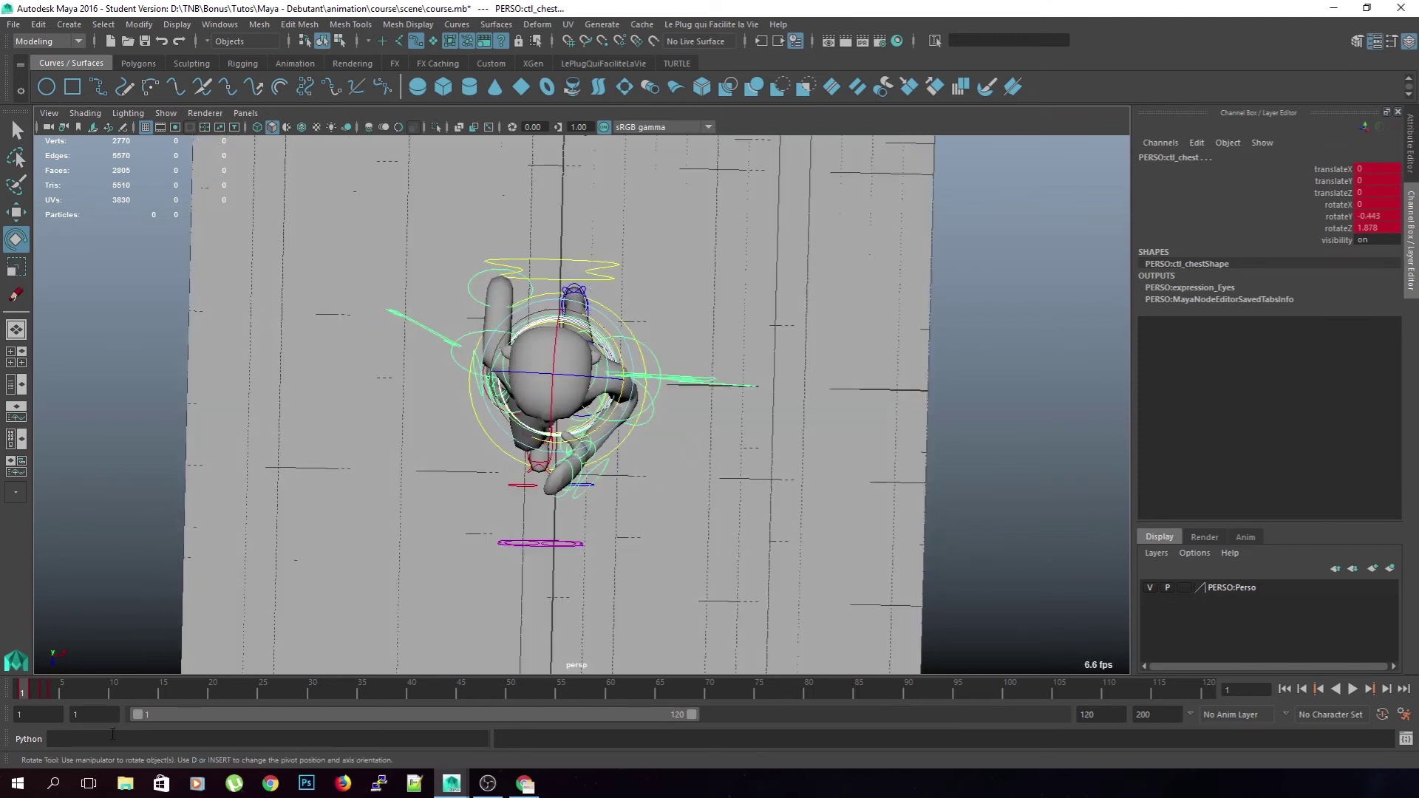
# Twist the chest and spine controls the opposite way at frame 3, to a Y rotation of about 1.949
pyautogui.moveTo(31, 690); pyautogui.dragTo(37, 690)
pyautogui.click(43, 691)
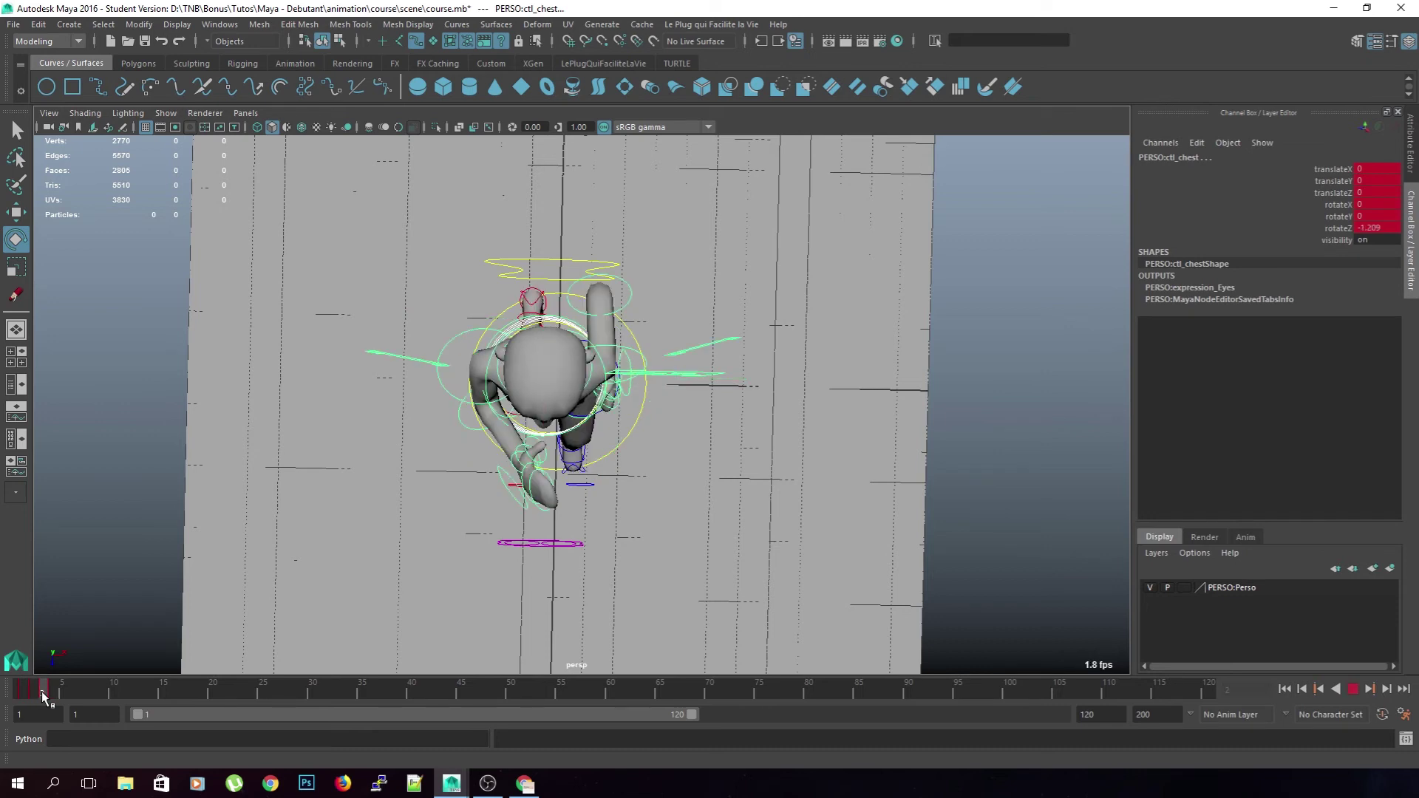
pyautogui.moveTo(569, 441); pyautogui.dragTo(574, 441)
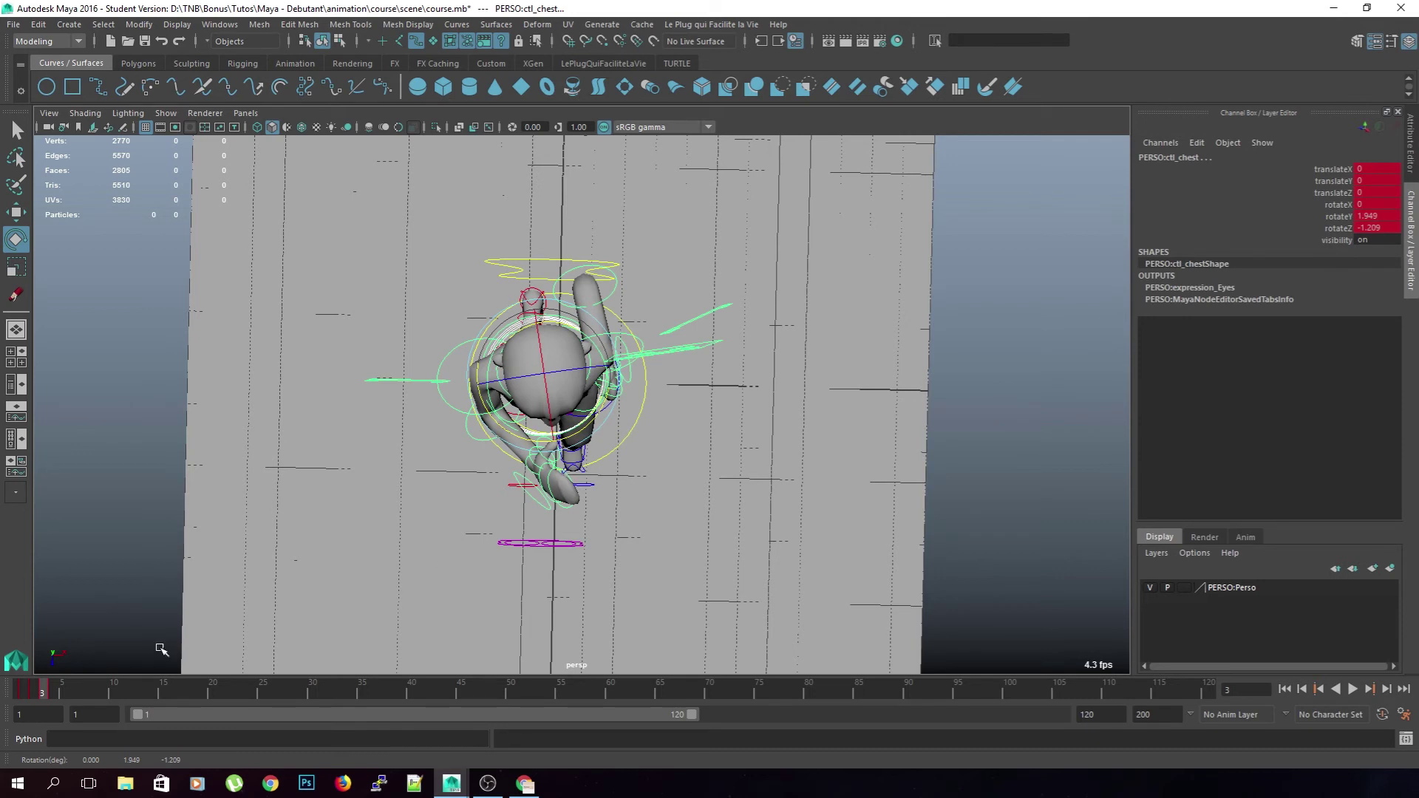
pyautogui.hotkey('alt', 'v')
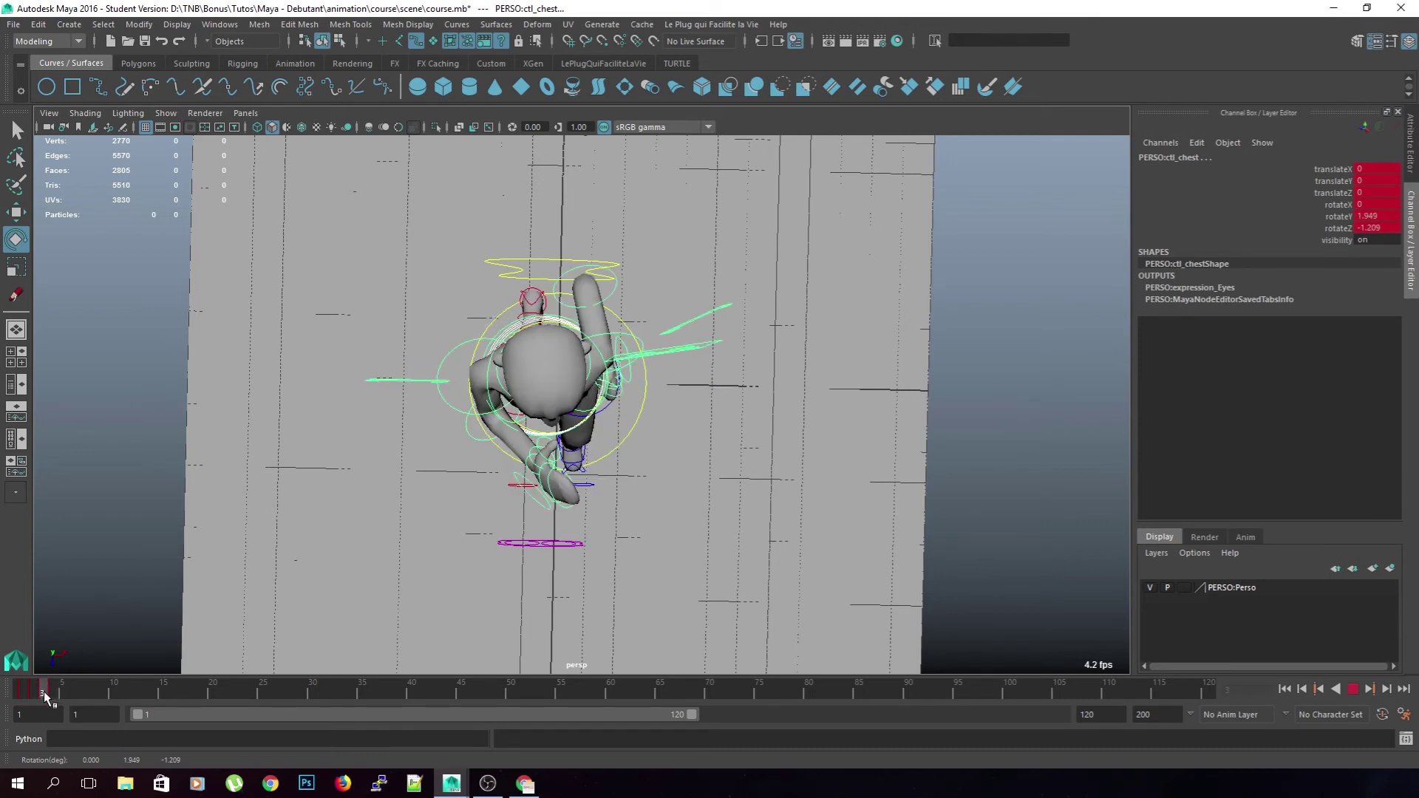
# Increase the chest and spine twist at frame 1 to a Y rotation of about -2.219, preview the motion and clear the selection
pyautogui.hotkey('alt', 'v')
pyautogui.moveTo(595, 427); pyautogui.dragTo(621, 416)
pyautogui.hotkey('ctrl', 'z')
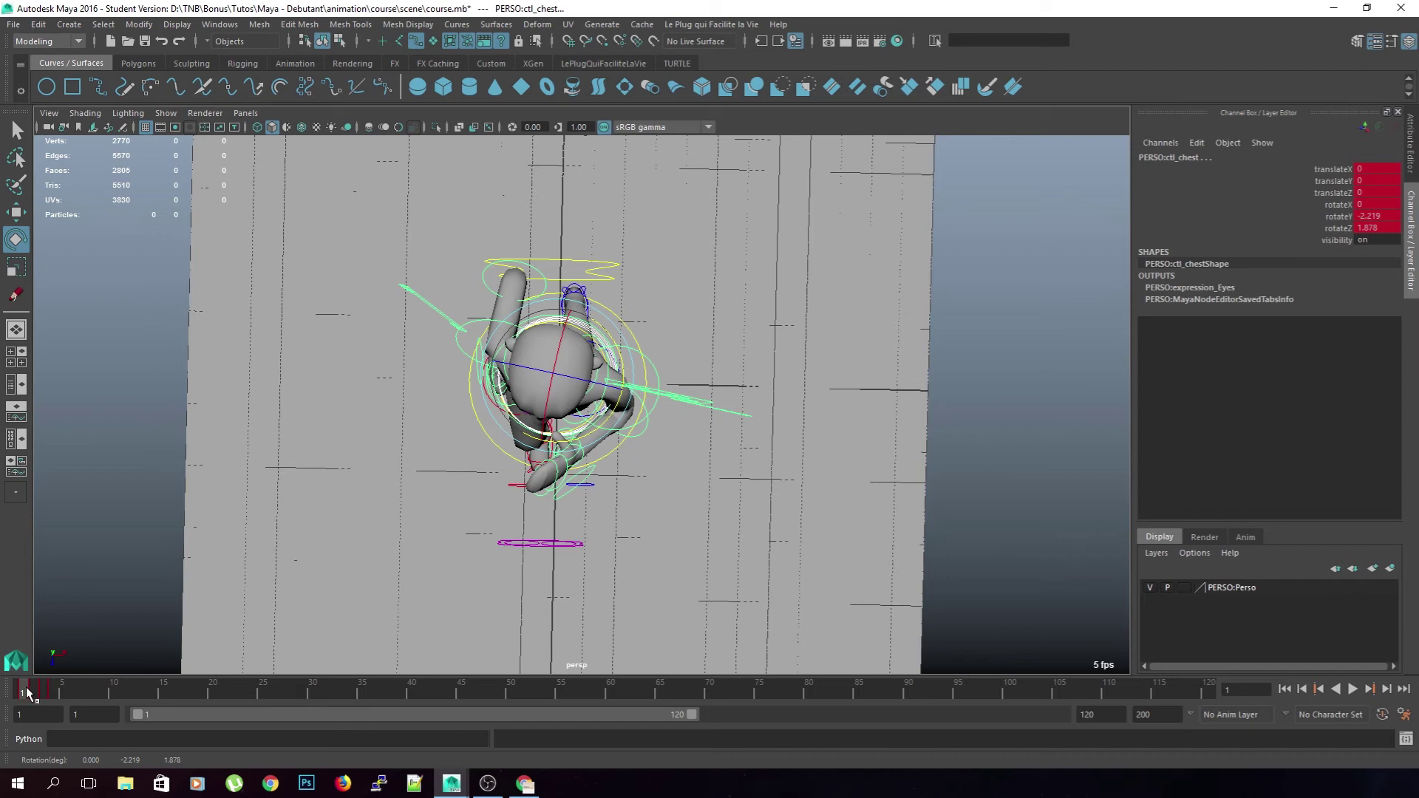
pyautogui.hotkey('alt', 'v')
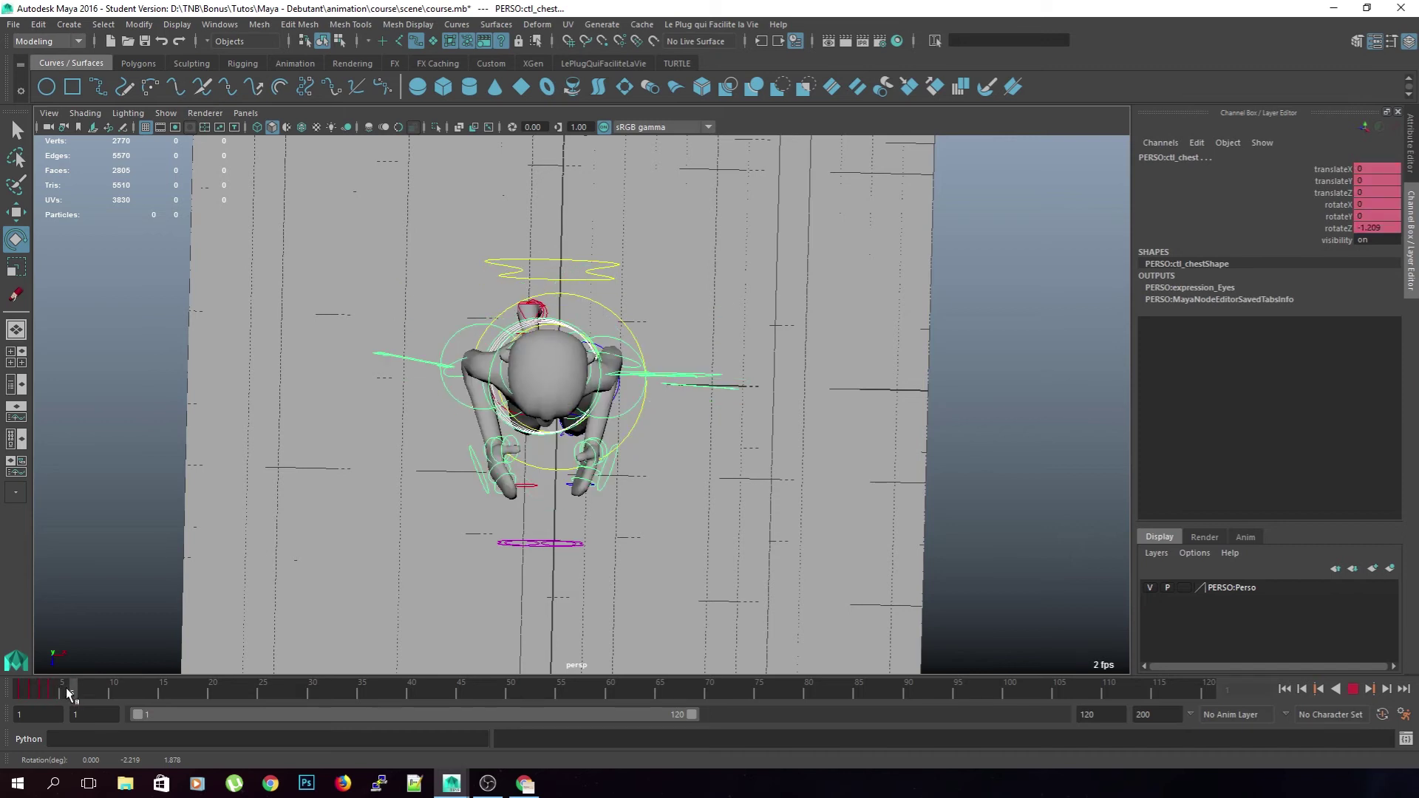
pyautogui.hotkey('alt', 'v')
pyautogui.keyDown('alt'); pyautogui.moveTo(323, 563); pyautogui.dragTo(293, 432); pyautogui.keyUp('alt')
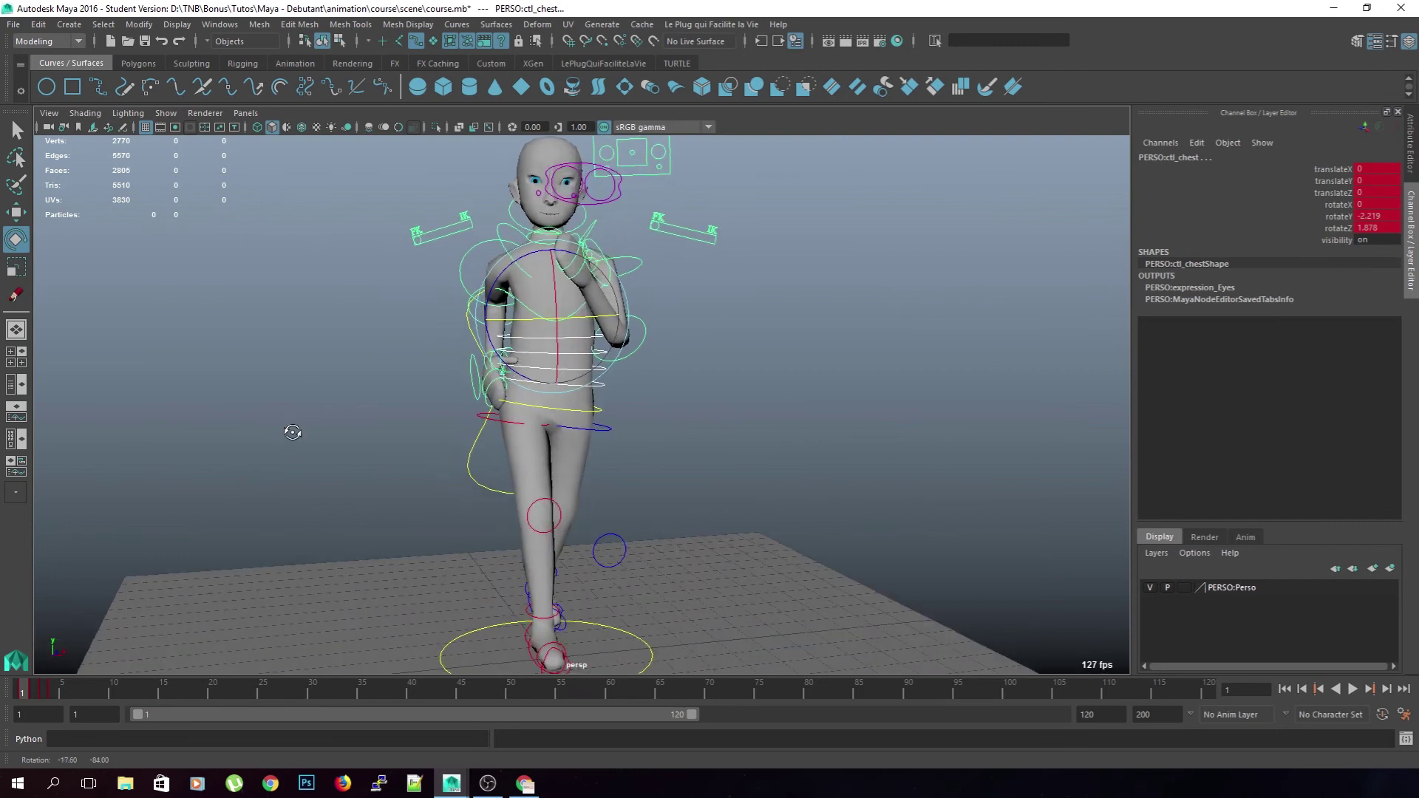
pyautogui.click(861, 436)
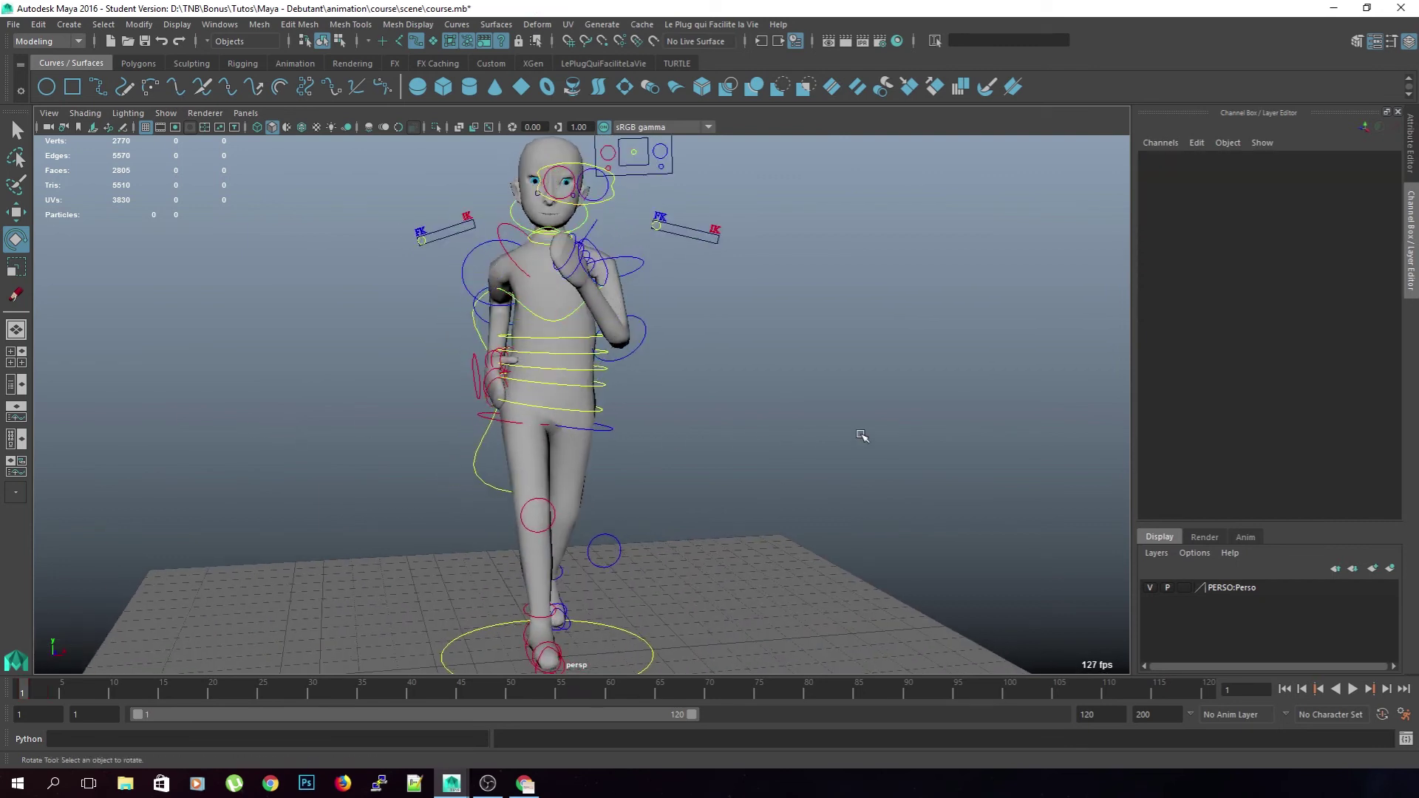
# Rotate the head control at frame 1 to a Y rotation of about 5.676 to counter the shoulder twist
pyautogui.click(586, 215)
pyautogui.scroll(1, 623, 228)
pyautogui.keyDown('alt'); pyautogui.moveTo(623, 228); pyautogui.dragTo(593, 313, button='middle'); pyautogui.keyUp('alt')
pyautogui.moveTo(549, 272); pyautogui.dragTo(559, 270)
pyautogui.hotkey('ctrl', 'z')
pyautogui.keyDown('alt'); pyautogui.moveTo(637, 296); pyautogui.dragTo(635, 288); pyautogui.keyUp('alt')
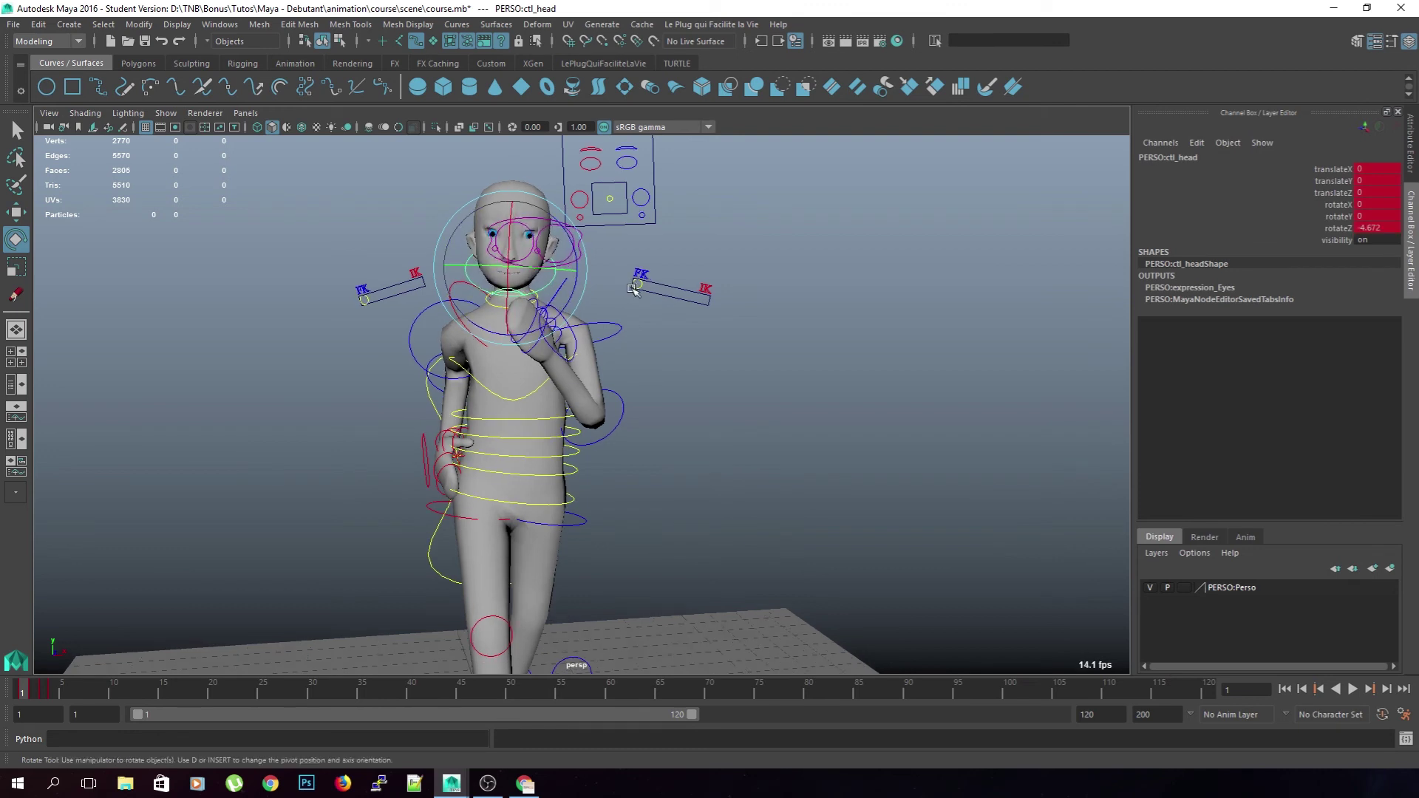
pyautogui.click(553, 269)
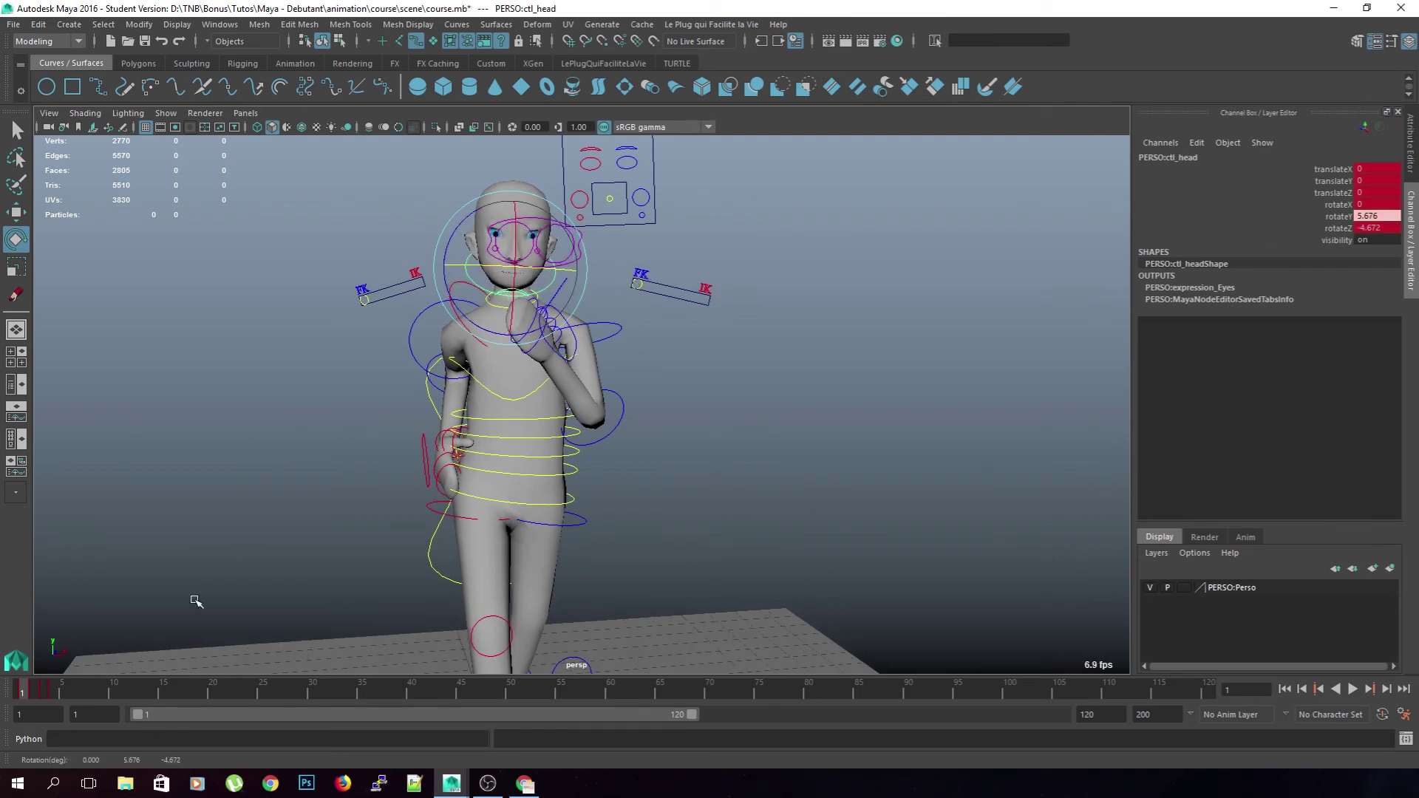
pyautogui.hotkey('alt', 'v')
# Turn the head control around Y at frame 3 to counter the opposite shoulder twist, and return to frame 1
pyautogui.click(37, 691)
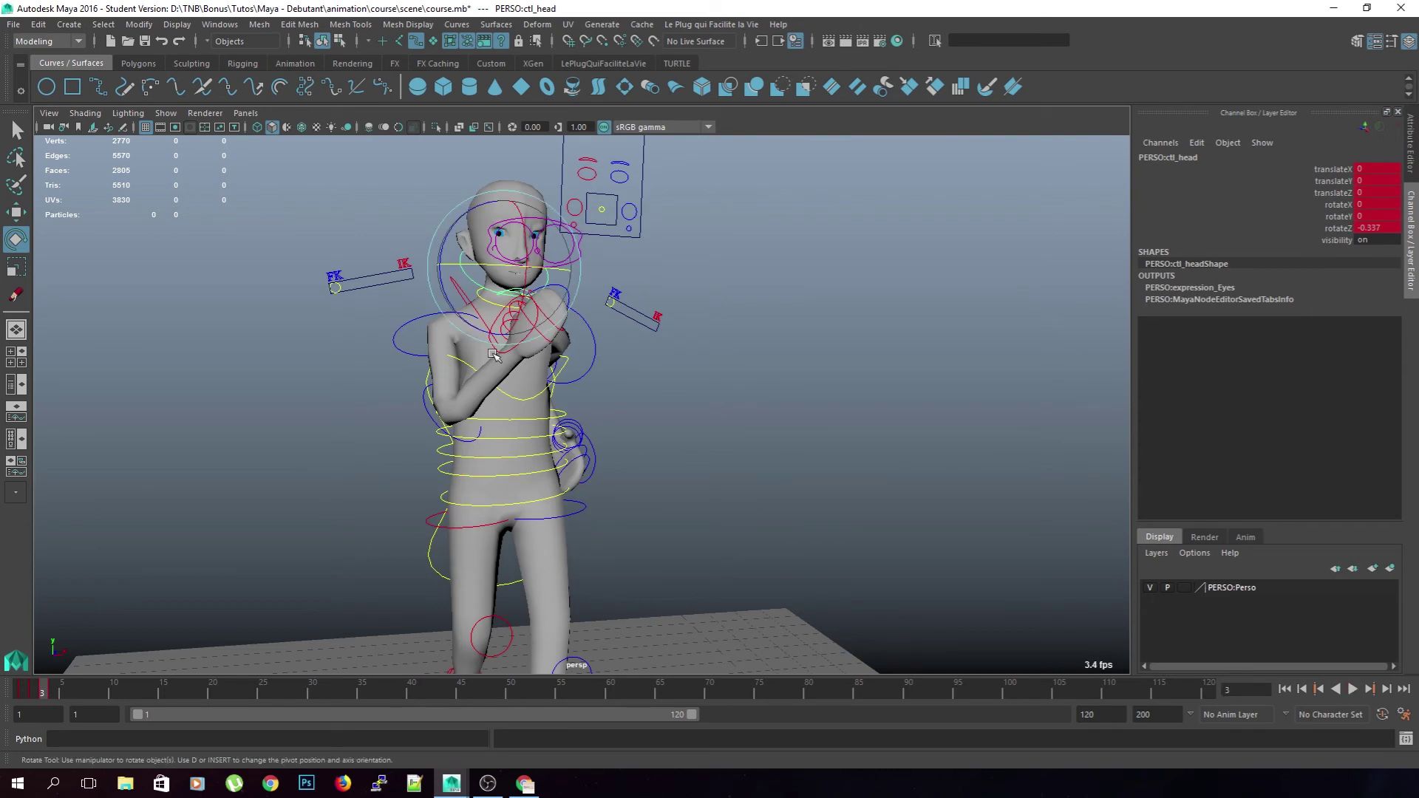
pyautogui.moveTo(506, 267); pyautogui.dragTo(493, 267)
pyautogui.moveTo(47, 694); pyautogui.dragTo(22, 690)
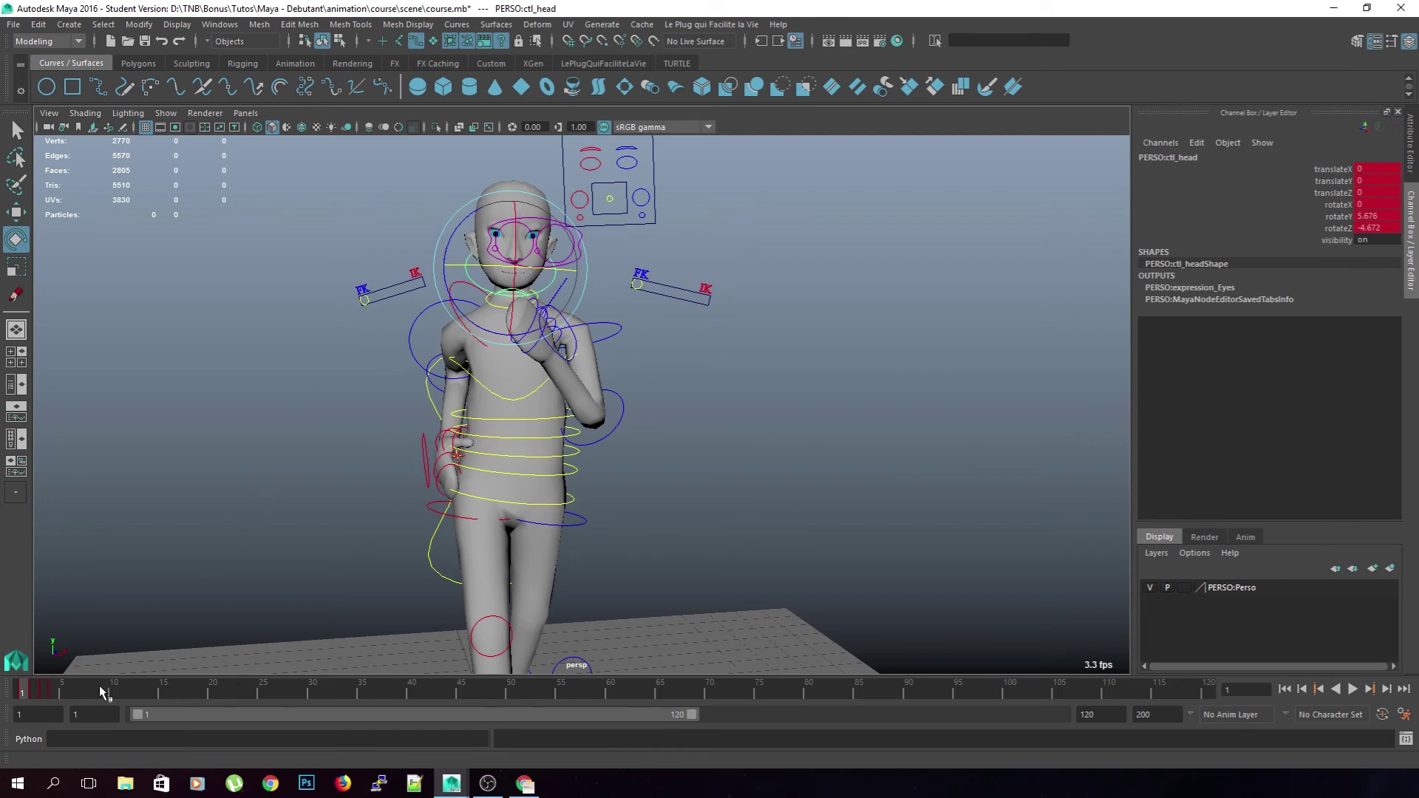
# Shorten the playback range to end at frame 35 and spread the head control's keys to frames 1, 3, 5 and 7
pyautogui.moveTo(692, 715); pyautogui.dragTo(288, 728)
pyautogui.click(148, 695)
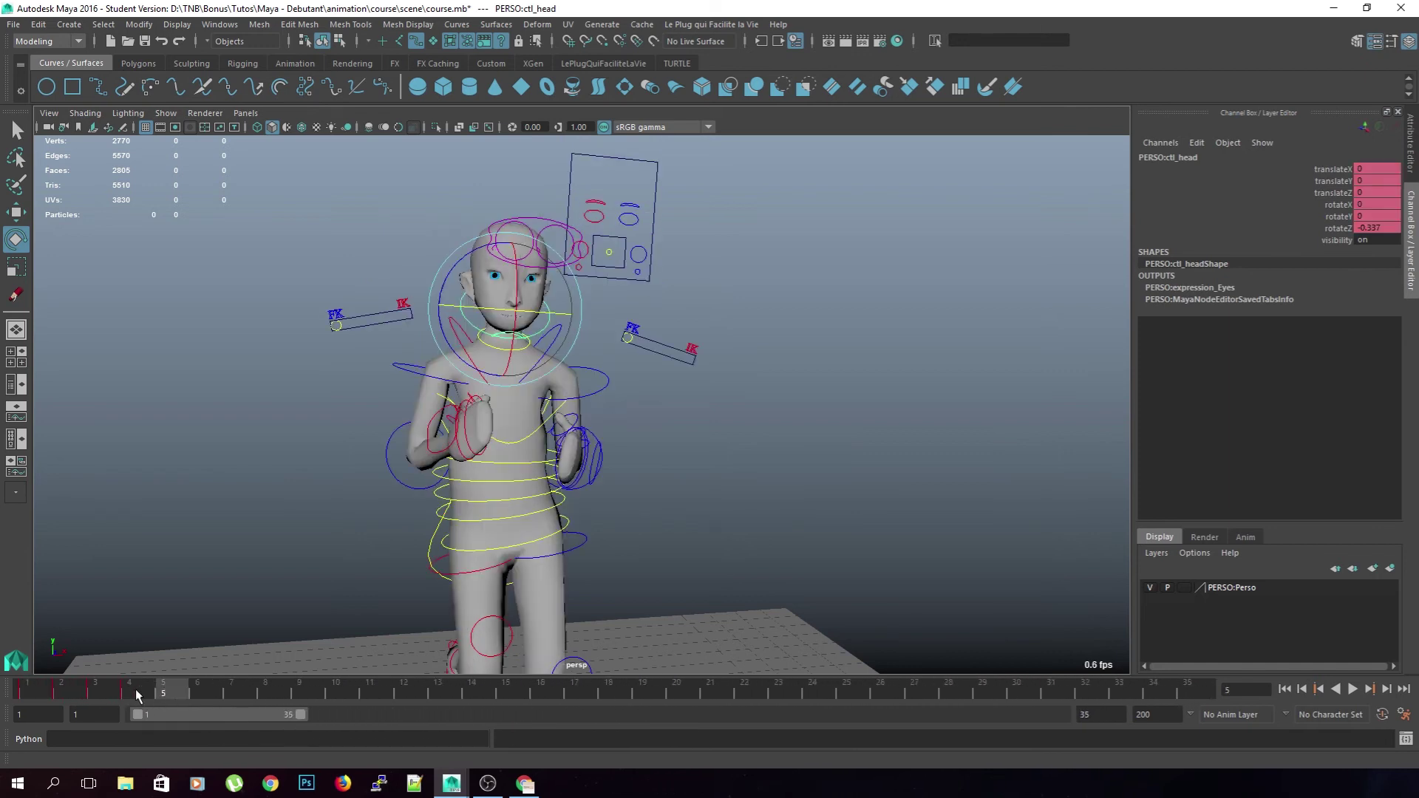
pyautogui.keyDown('shift'); pyautogui.moveTo(137, 695); pyautogui.dragTo(68, 697); pyautogui.keyUp('shift')
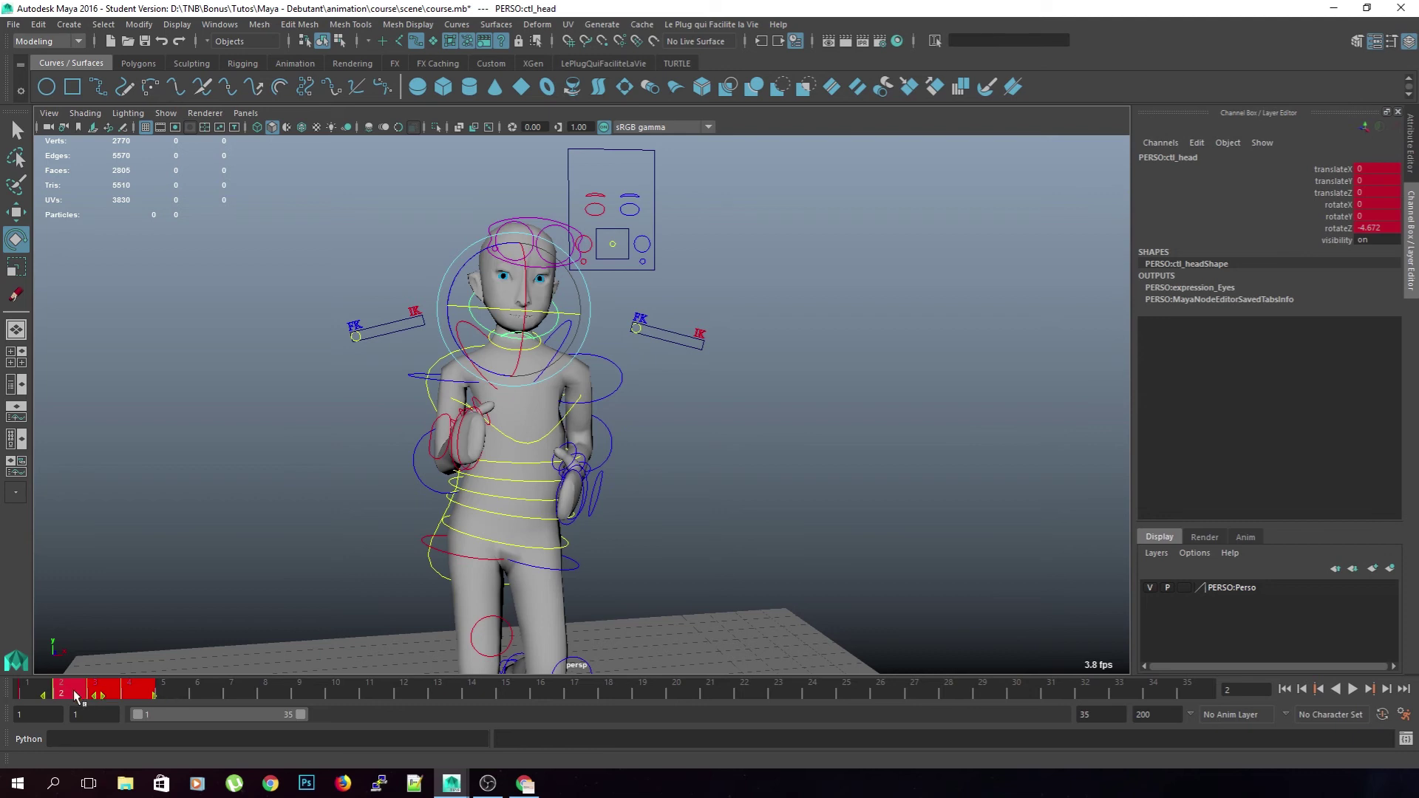
pyautogui.moveTo(89, 692); pyautogui.dragTo(133, 693)
pyautogui.click(253, 689)
pyautogui.keyDown('shift'); pyautogui.moveTo(253, 689); pyautogui.dragTo(214, 693); pyautogui.keyUp('shift')
pyautogui.click(341, 691)
pyautogui.keyDown('shift'); pyautogui.moveTo(356, 689); pyautogui.dragTo(301, 696); pyautogui.keyUp('shift')
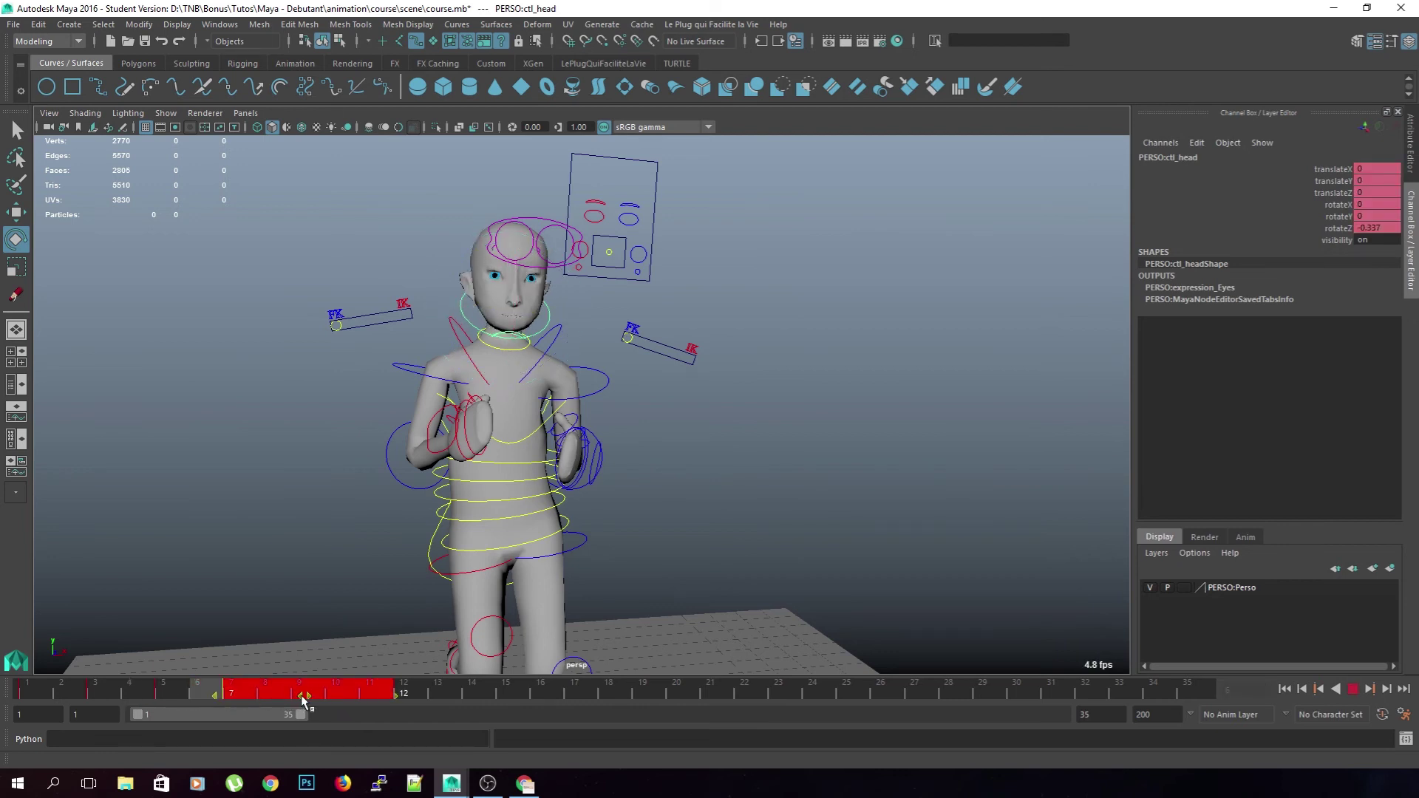
pyautogui.click(463, 693)
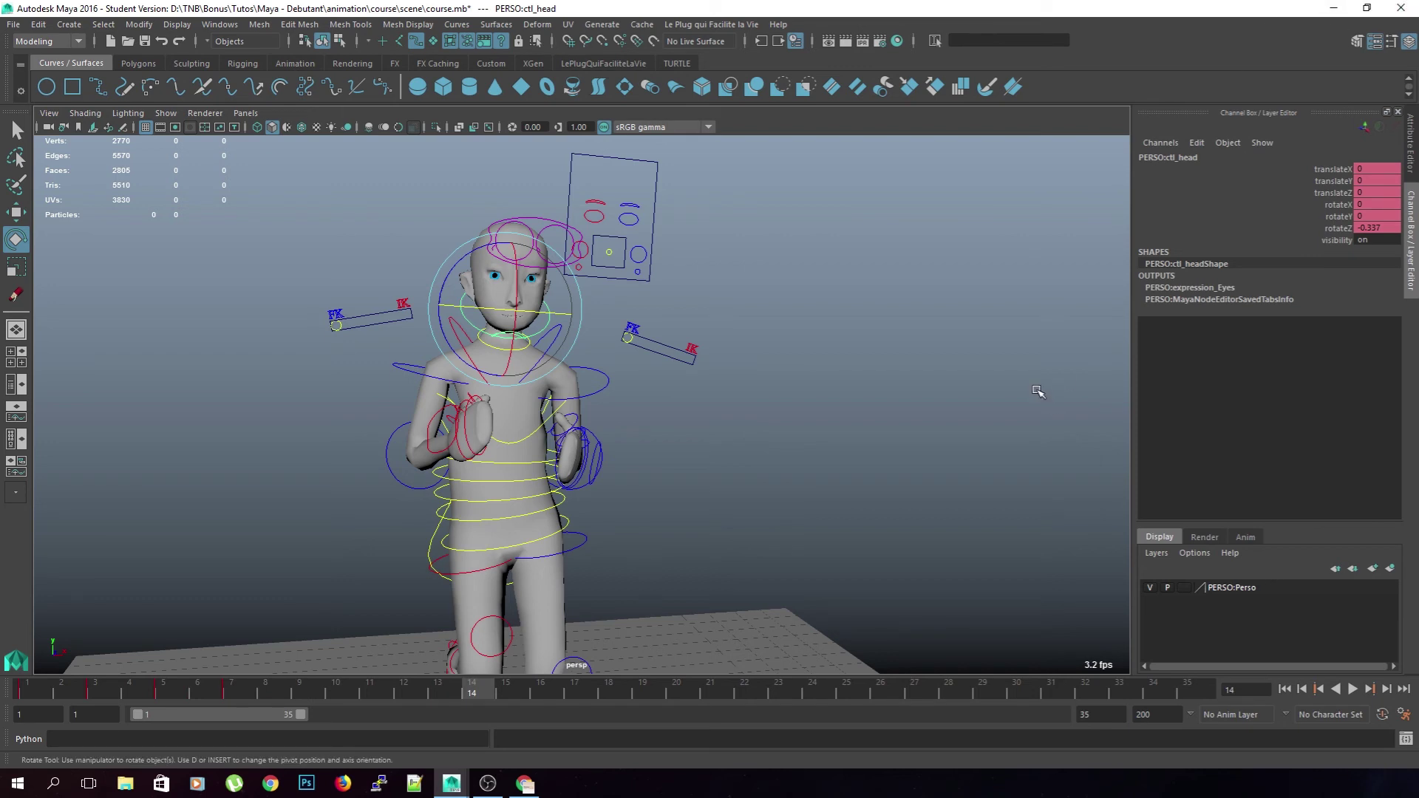
# Scrub through the first frames from the front and the side to check how the poses follow the new head timing
pyautogui.hotkey('alt', 'v')
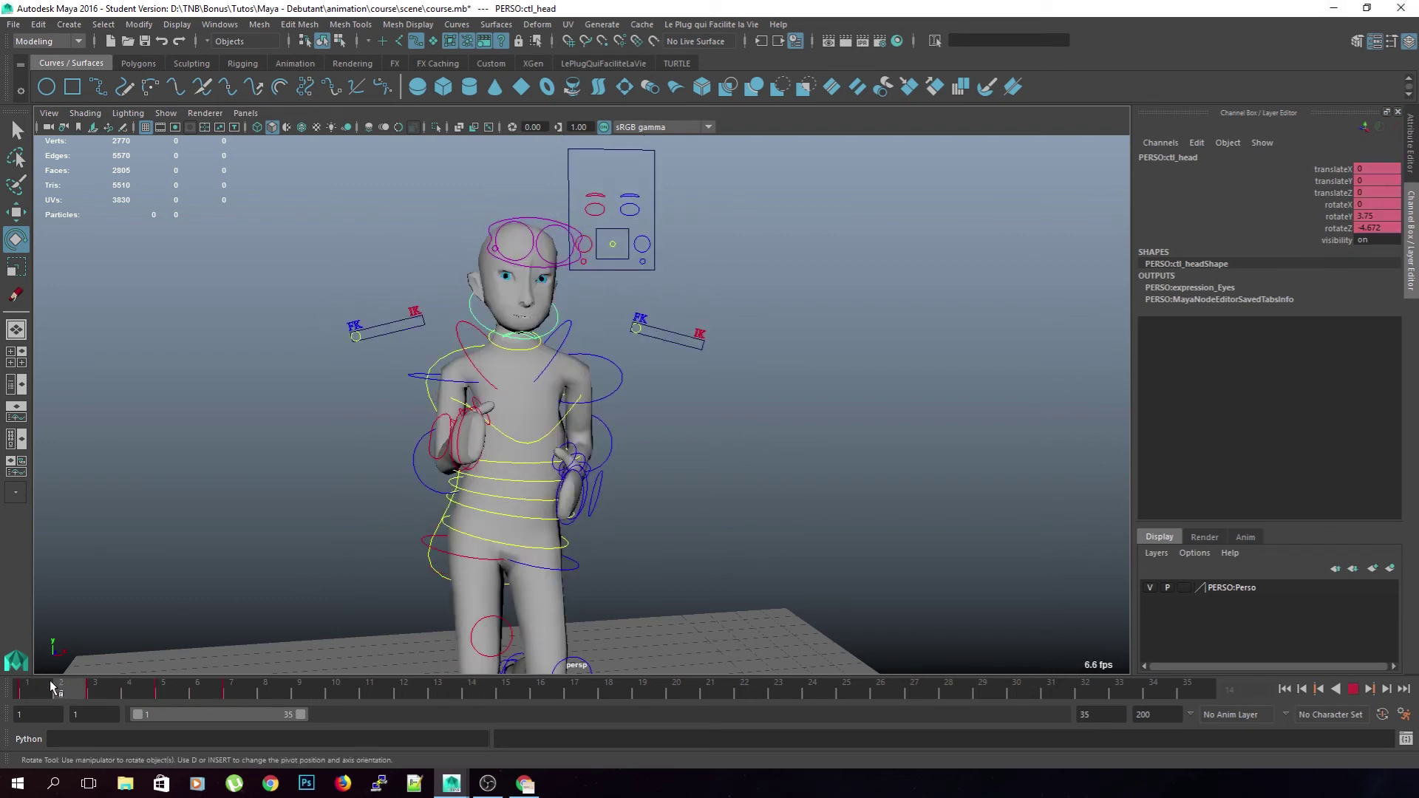
pyautogui.moveTo(83, 687); pyautogui.dragTo(39, 685)
pyautogui.scroll(-5, 295, 495)
pyautogui.keyDown('alt'); pyautogui.moveTo(300, 507); pyautogui.dragTo(432, 510); pyautogui.keyUp('alt')
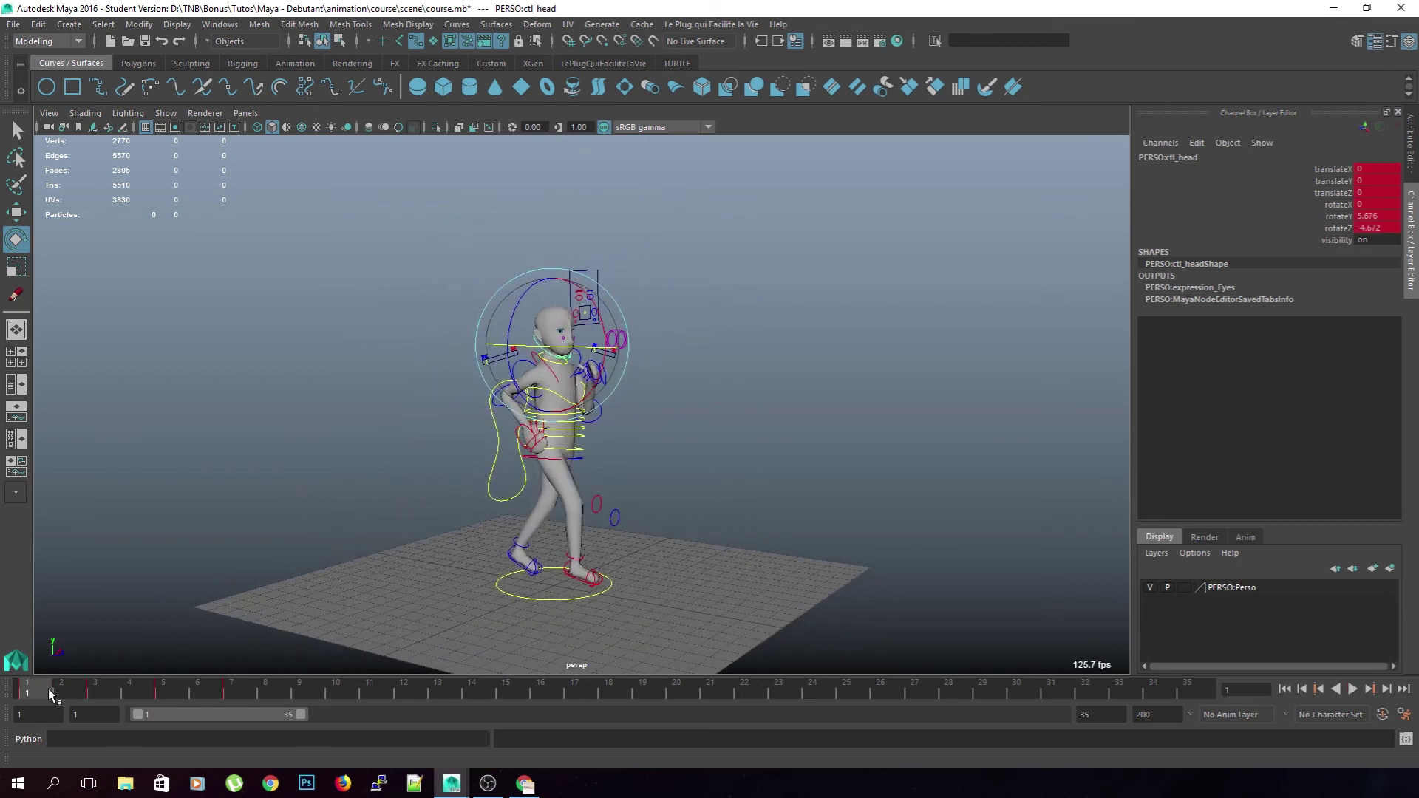
pyautogui.hotkey('alt', 'v')
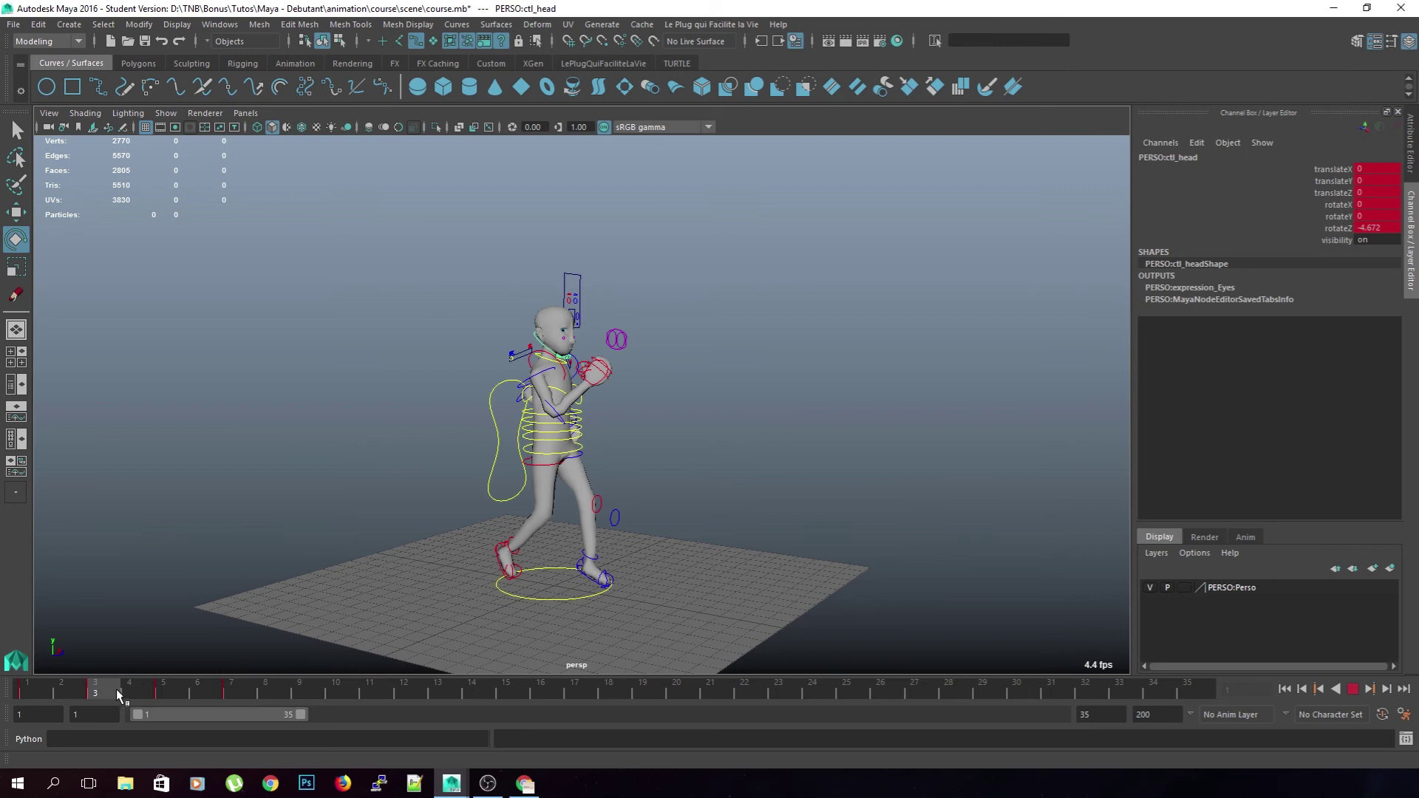
pyautogui.moveTo(224, 698); pyautogui.dragTo(83, 690)
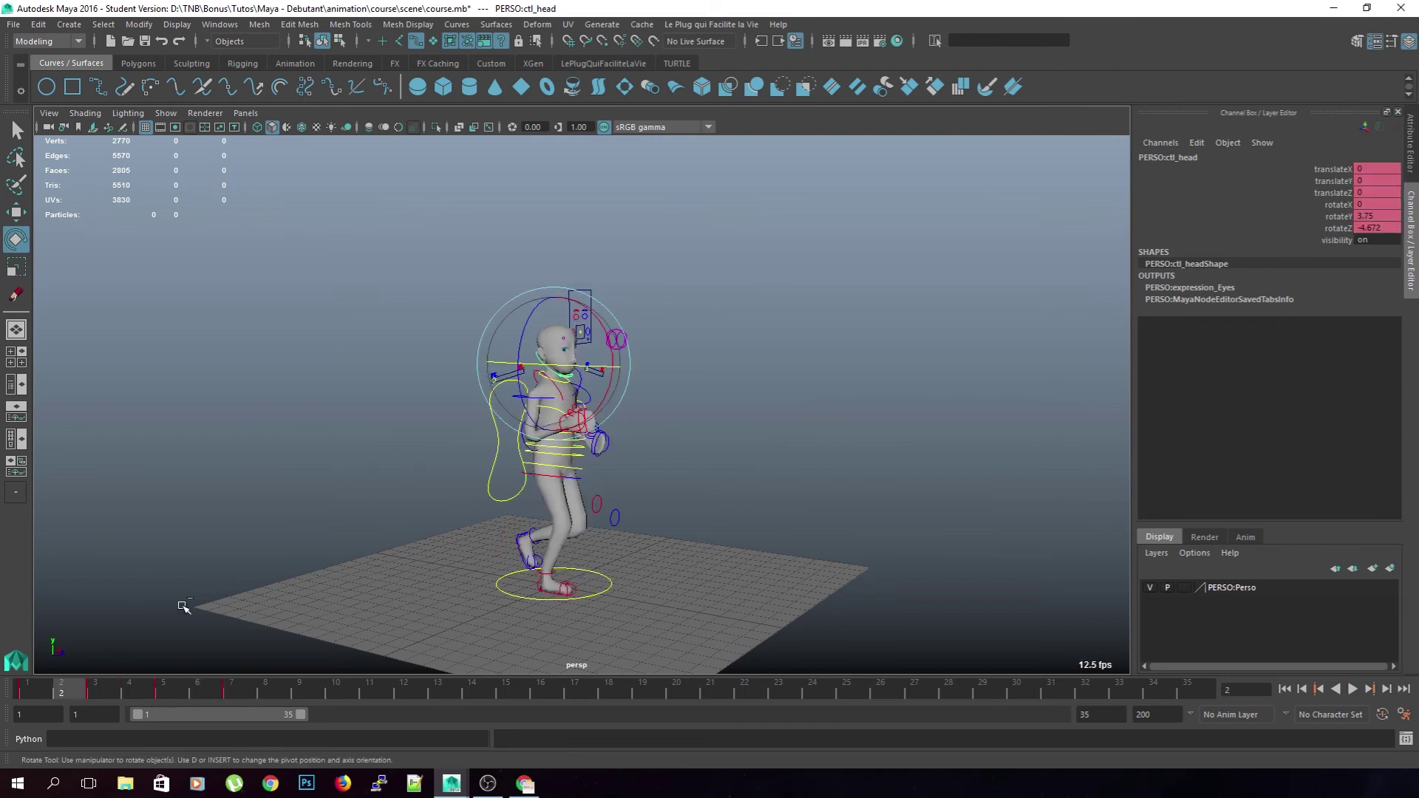
pyautogui.click(264, 526)
pyautogui.keyDown('alt'); pyautogui.moveTo(263, 527); pyautogui.dragTo(238, 543); pyautogui.keyUp('alt')
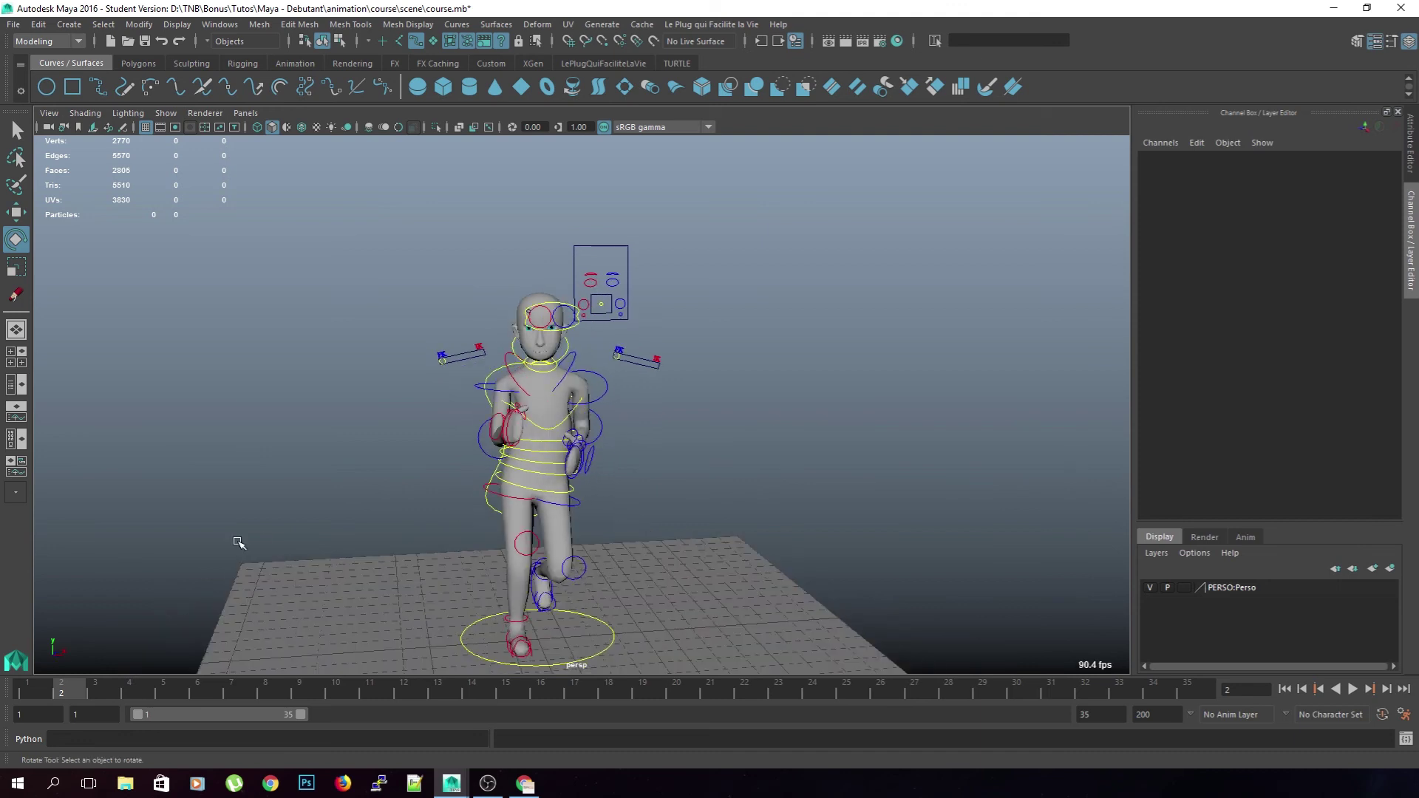
# Select all the rig controls and spread their keys out to frames 1, 3, 5 and 7
pyautogui.keyDown('alt'); pyautogui.moveTo(238, 543); pyautogui.dragTo(236, 468, button='middle'); pyautogui.keyUp('alt')
pyautogui.scroll(-3, 406, 487)
pyautogui.moveTo(297, 162); pyautogui.dragTo(743, 563)
pyautogui.moveTo(148, 690)
pyautogui.keyDown('shift'); pyautogui.mouseDown()
pyautogui.moveTo(45, 691)
pyautogui.moveTo(148, 693)
pyautogui.mouseUp(); pyautogui.keyUp('shift')
pyautogui.click(105, 692)
pyautogui.click(241, 691)
pyautogui.keyDown('shift'); pyautogui.moveTo(263, 690); pyautogui.dragTo(133, 694); pyautogui.keyUp('shift')
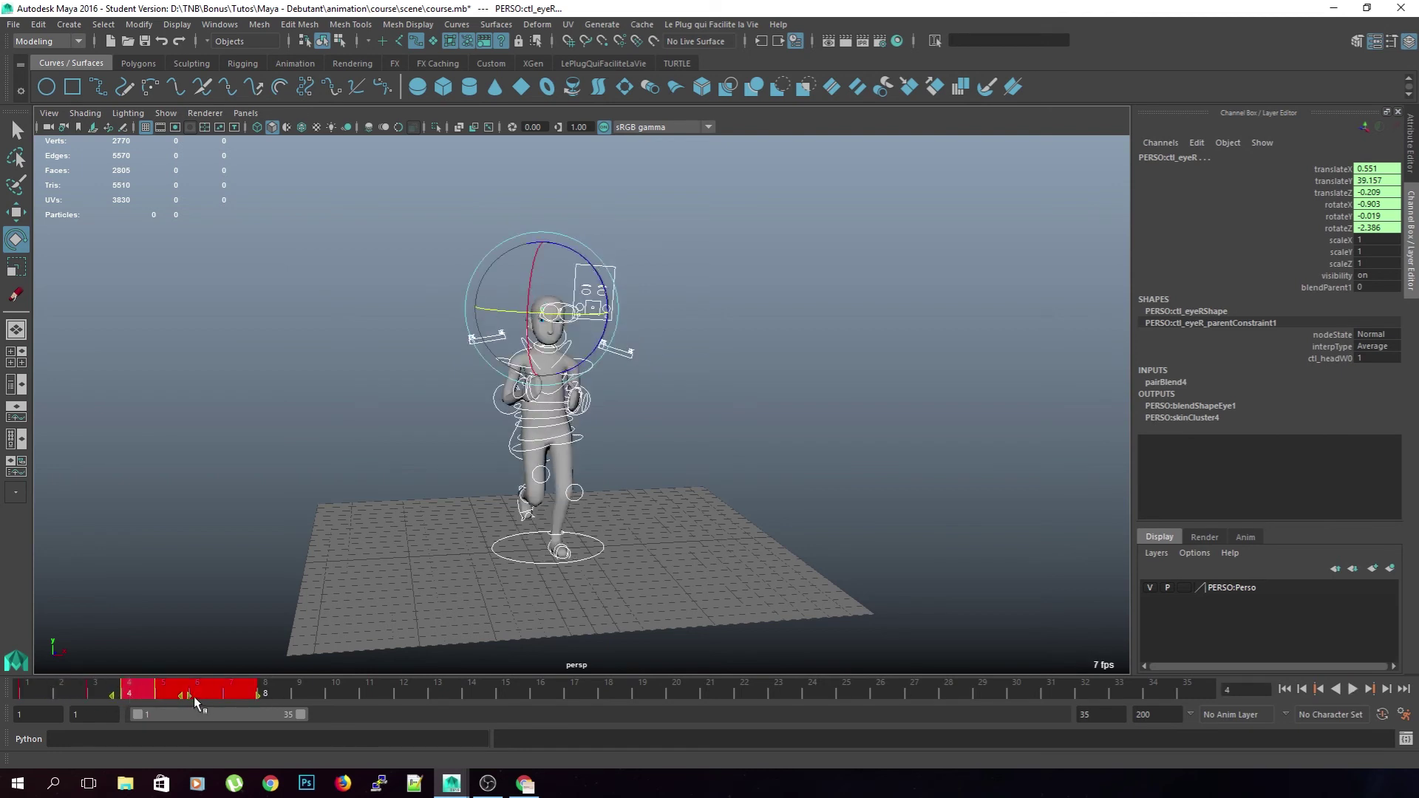
pyautogui.moveTo(224, 694); pyautogui.dragTo(269, 691)
pyautogui.click(422, 694)
# Scrub the respaced run poses from the side, shorten the playback range to end at frame 11 and clear the selection
pyautogui.keyDown('alt'); pyautogui.moveTo(336, 593); pyautogui.dragTo(469, 528); pyautogui.keyUp('alt')
pyautogui.moveTo(238, 691); pyautogui.dragTo(27, 695)
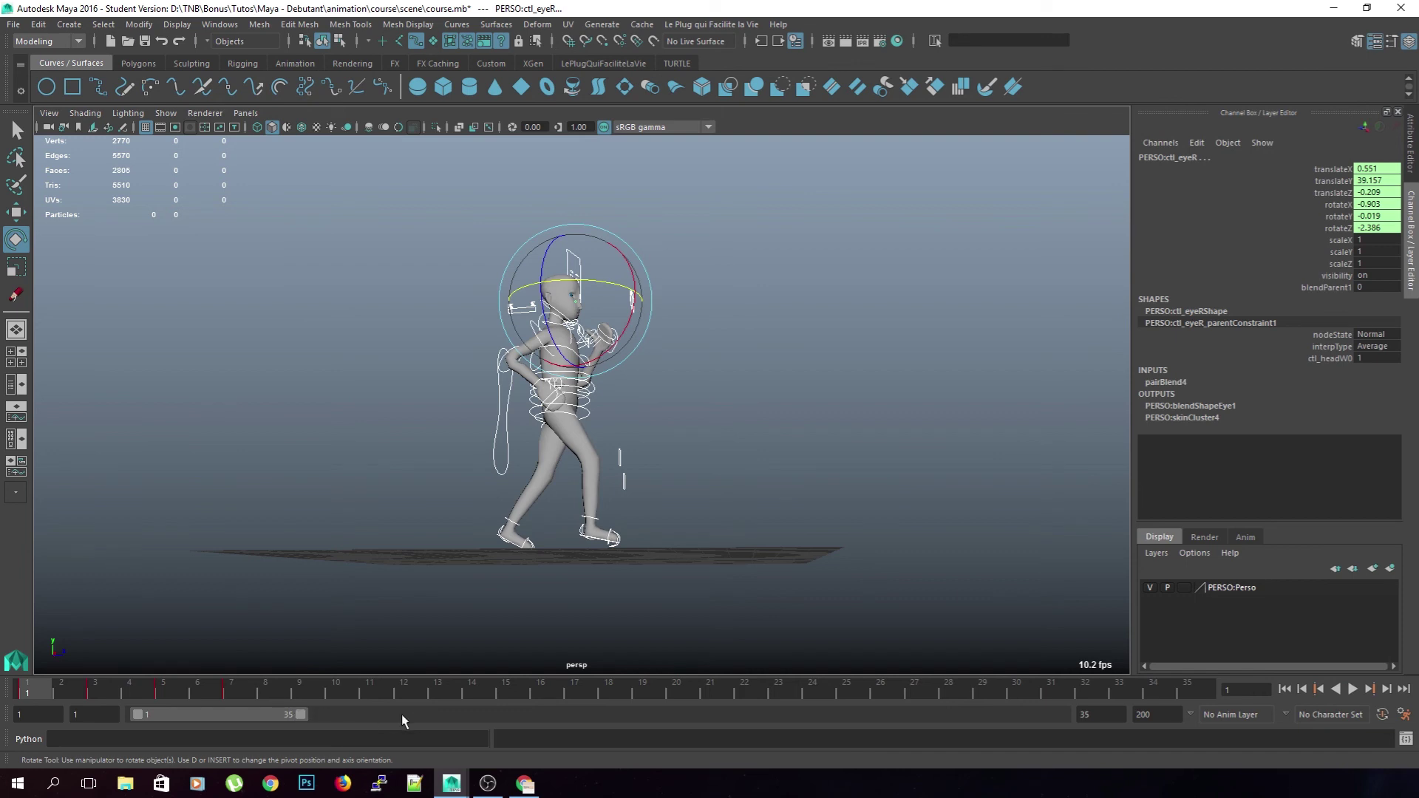
pyautogui.moveTo(300, 715); pyautogui.dragTo(187, 728)
pyautogui.moveTo(104, 686); pyautogui.dragTo(172, 689)
pyautogui.scroll(3, 741, 446)
pyautogui.click(757, 452)
# Pitch the right heel control at frame 2 to an X rotation of about 17.564, tilting the foot toward the toes
pyautogui.keyDown('alt'); pyautogui.moveTo(785, 466); pyautogui.dragTo(604, 528); pyautogui.keyUp('alt')
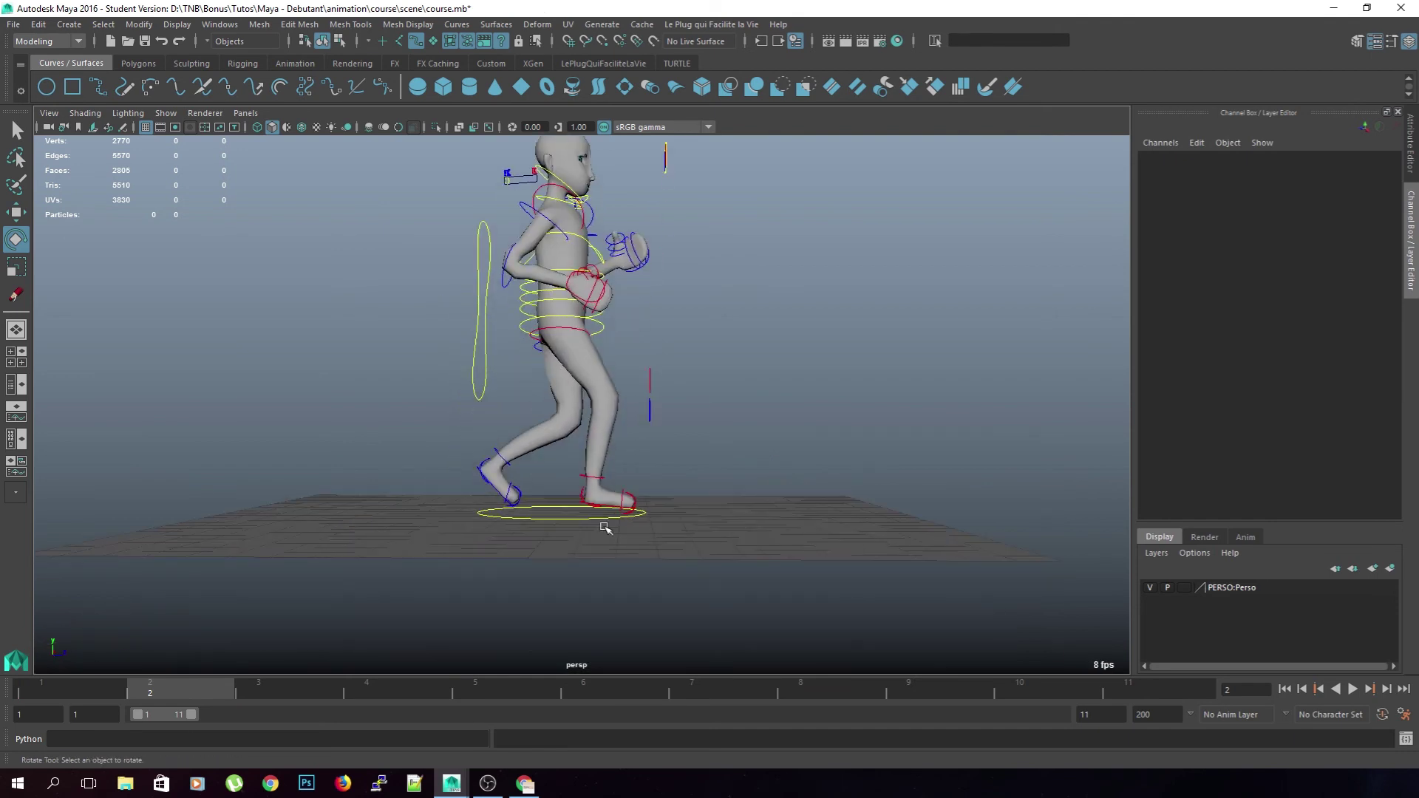
pyautogui.scroll(2, 326, 464)
pyautogui.keyDown('alt'); pyautogui.moveTo(354, 485); pyautogui.dragTo(360, 474); pyautogui.keyUp('alt')
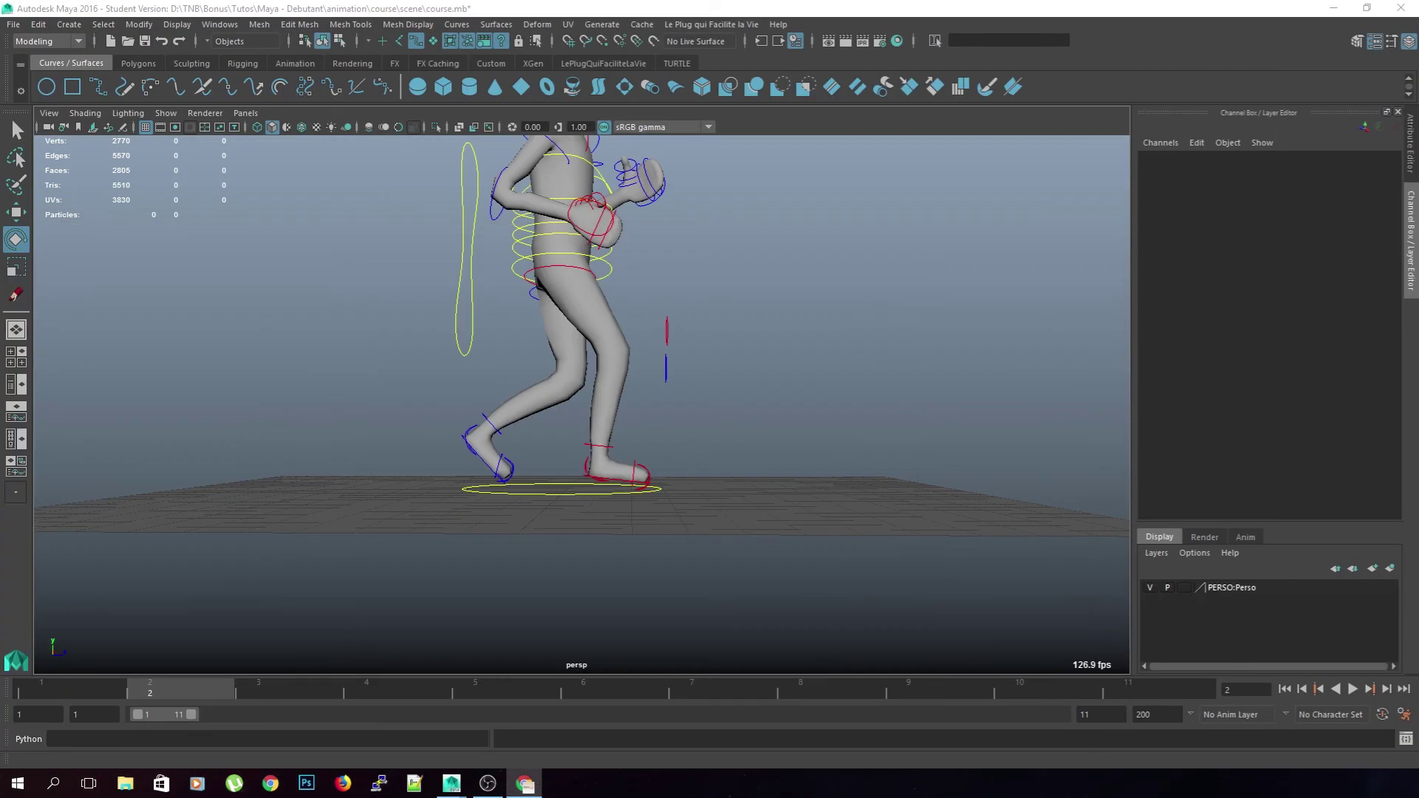
pyautogui.scroll(3, 521, 491)
pyautogui.keyDown('alt'); pyautogui.moveTo(520, 505); pyautogui.dragTo(520, 474, button='middle'); pyautogui.keyUp('alt')
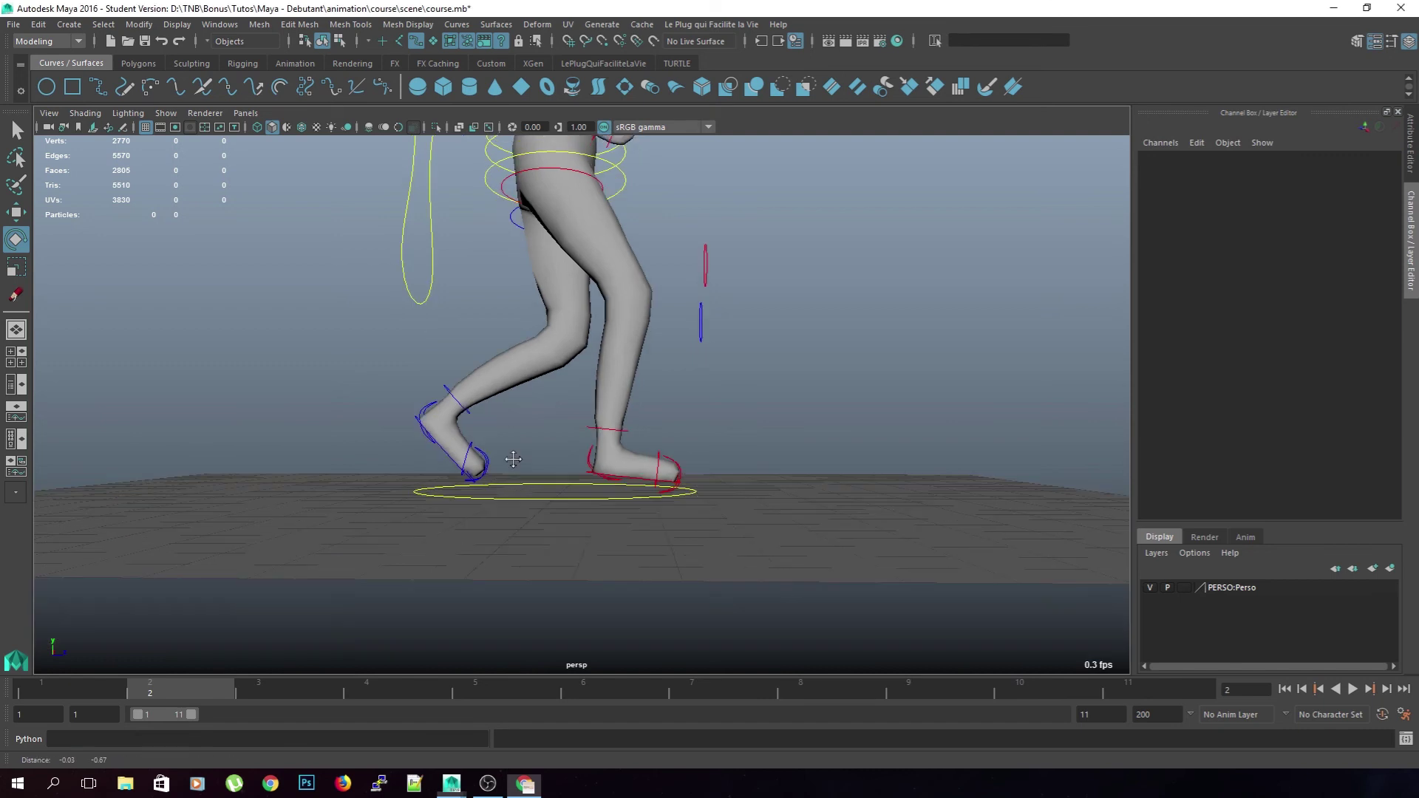
pyautogui.click(604, 425)
pyautogui.click(786, 428)
pyautogui.click(587, 456)
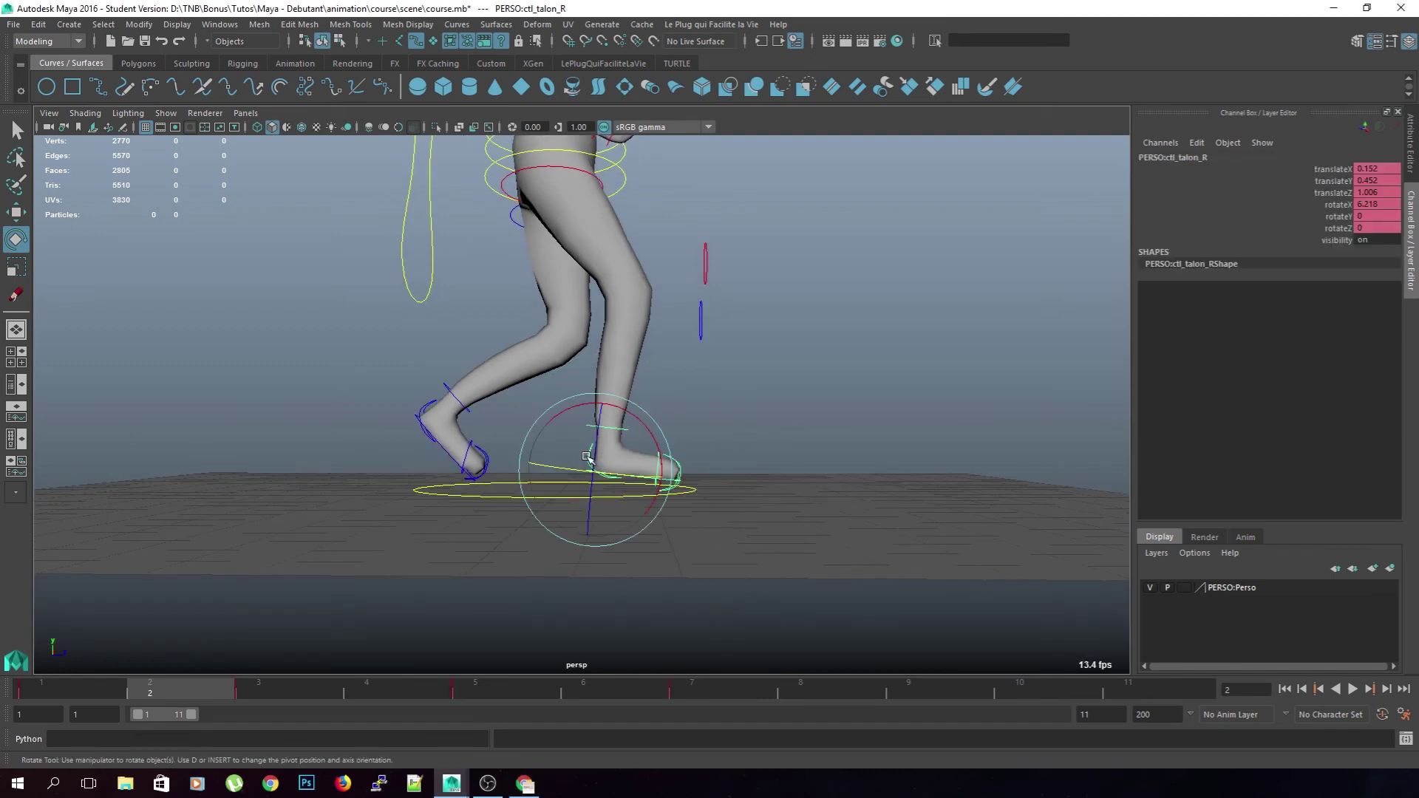
pyautogui.press('w')
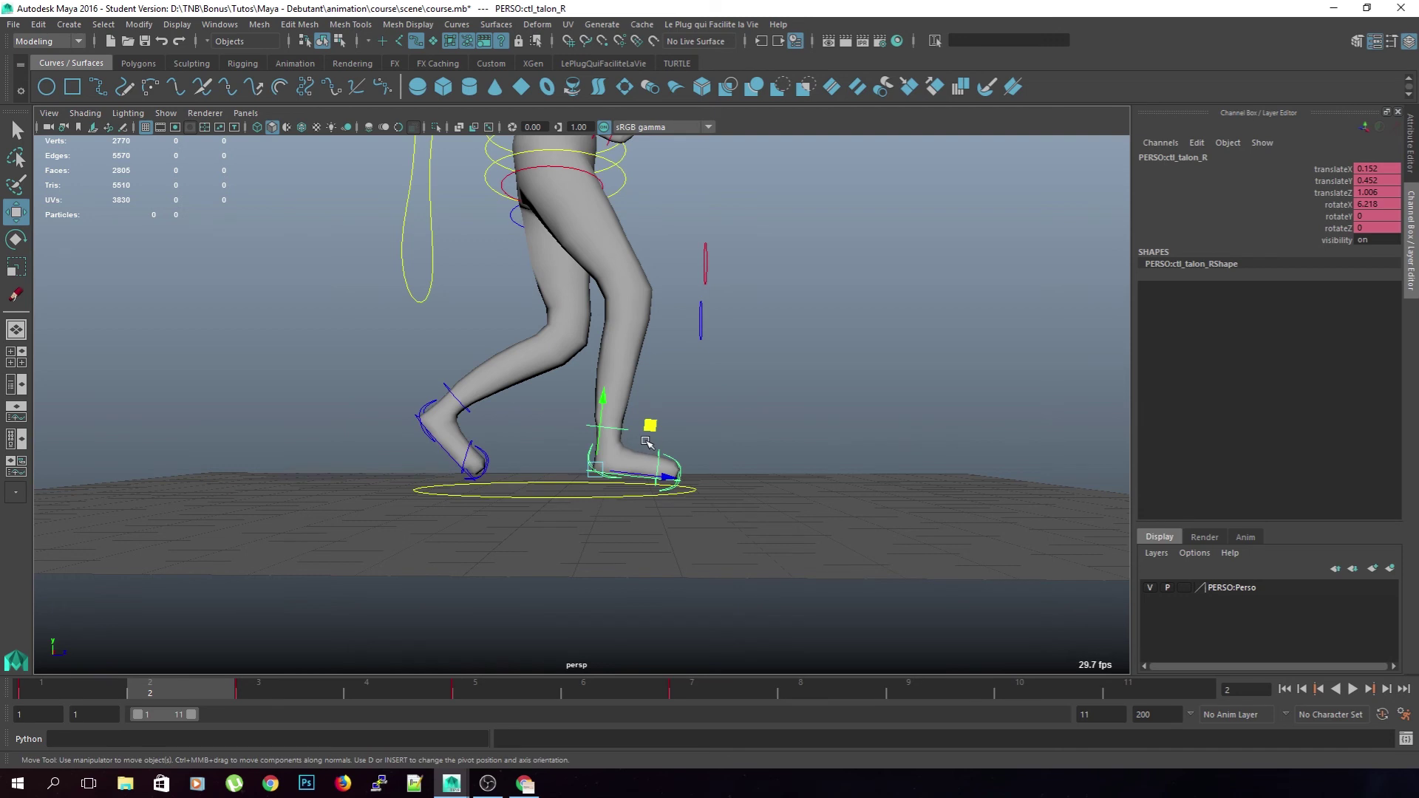
pyautogui.press('e')
pyautogui.hotkey('ctrl', 'z')
pyautogui.moveTo(654, 444); pyautogui.dragTo(658, 458)
# At frame 2, lower the right heel control to about translate Y 0.293 and Z 1.002, and bend the right toes flat toward the floor
pyautogui.press('w')
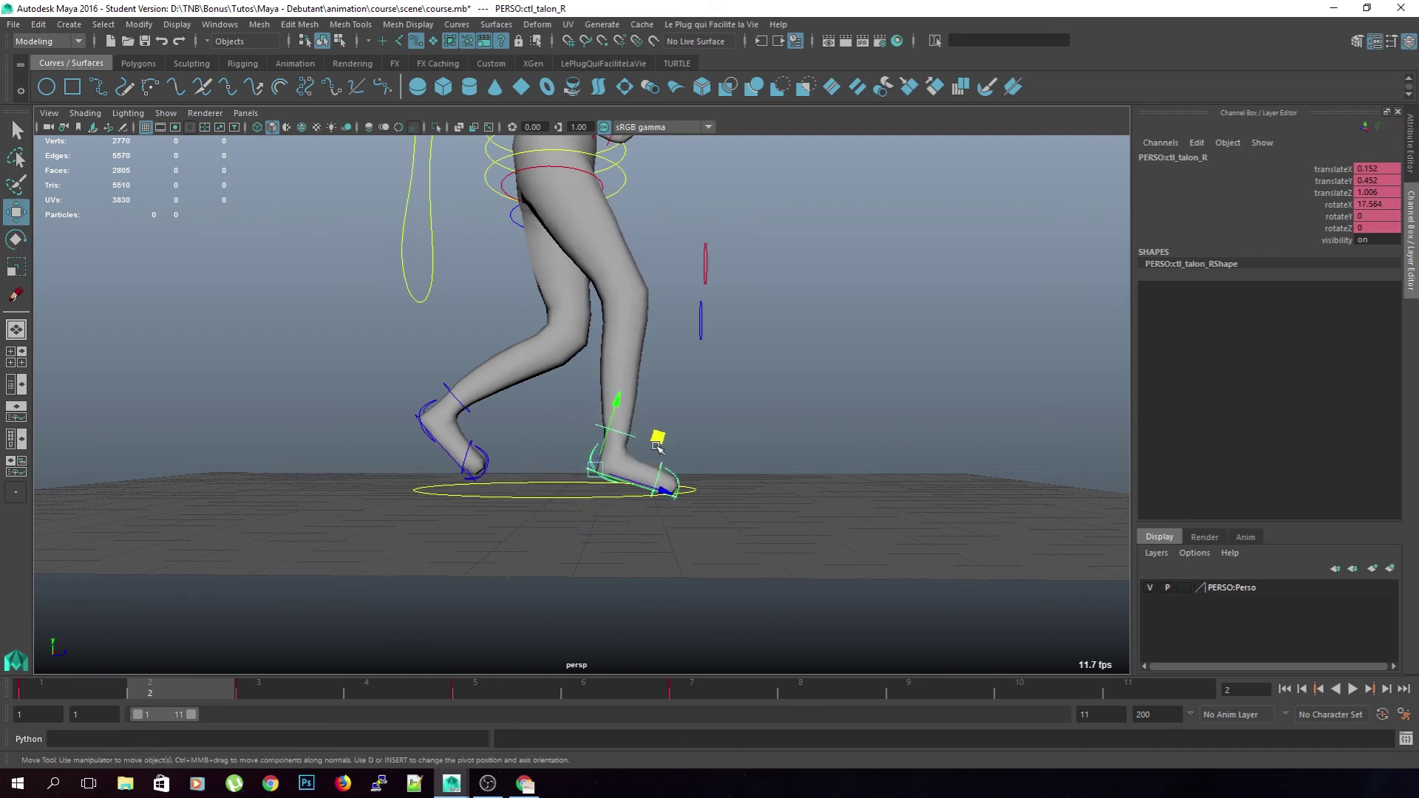
pyautogui.moveTo(617, 408); pyautogui.dragTo(655, 444)
pyautogui.click(655, 444)
pyautogui.click(671, 473)
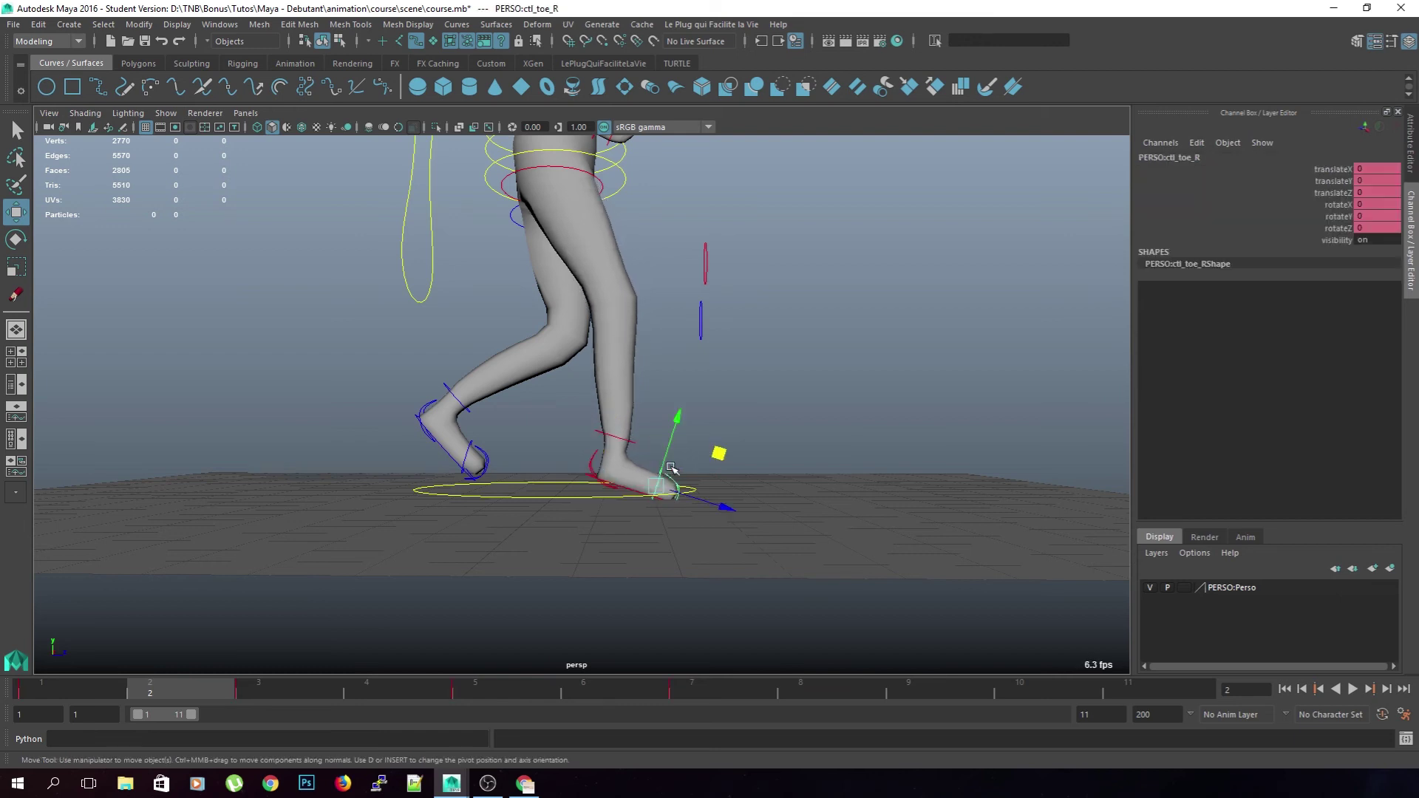
pyautogui.press('e')
pyautogui.moveTo(704, 440); pyautogui.dragTo(675, 432)
pyautogui.press('w')
pyautogui.click(589, 458)
pyautogui.moveTo(653, 441); pyautogui.dragTo(656, 444, button='middle')
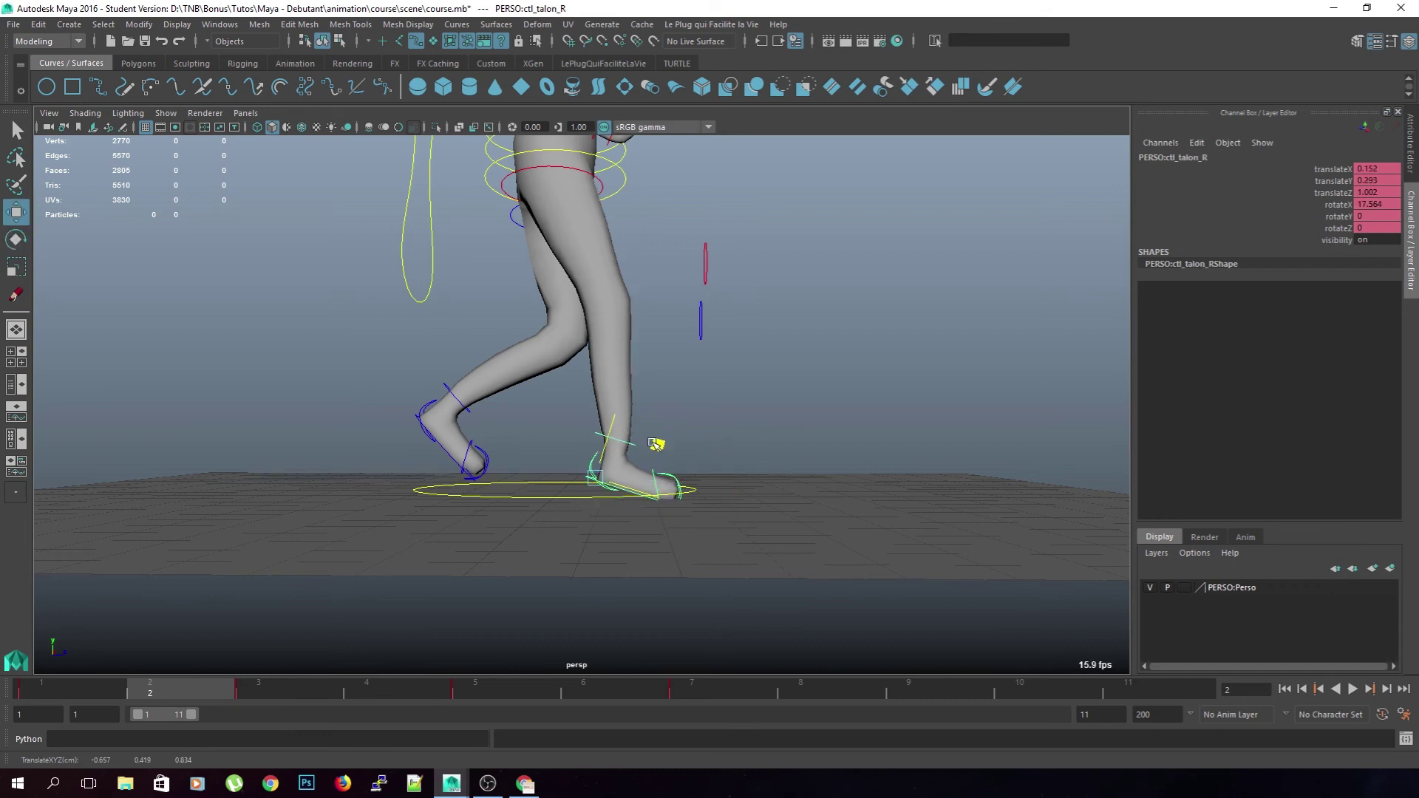
pyautogui.click(519, 455)
# At frame 2, pitch the left heel control to an X rotation of about 53.175 and bend the left toe control to about -58.015
pyautogui.keyDown('alt'); pyautogui.moveTo(406, 461); pyautogui.dragTo(447, 453, button='middle'); pyautogui.keyUp('alt')
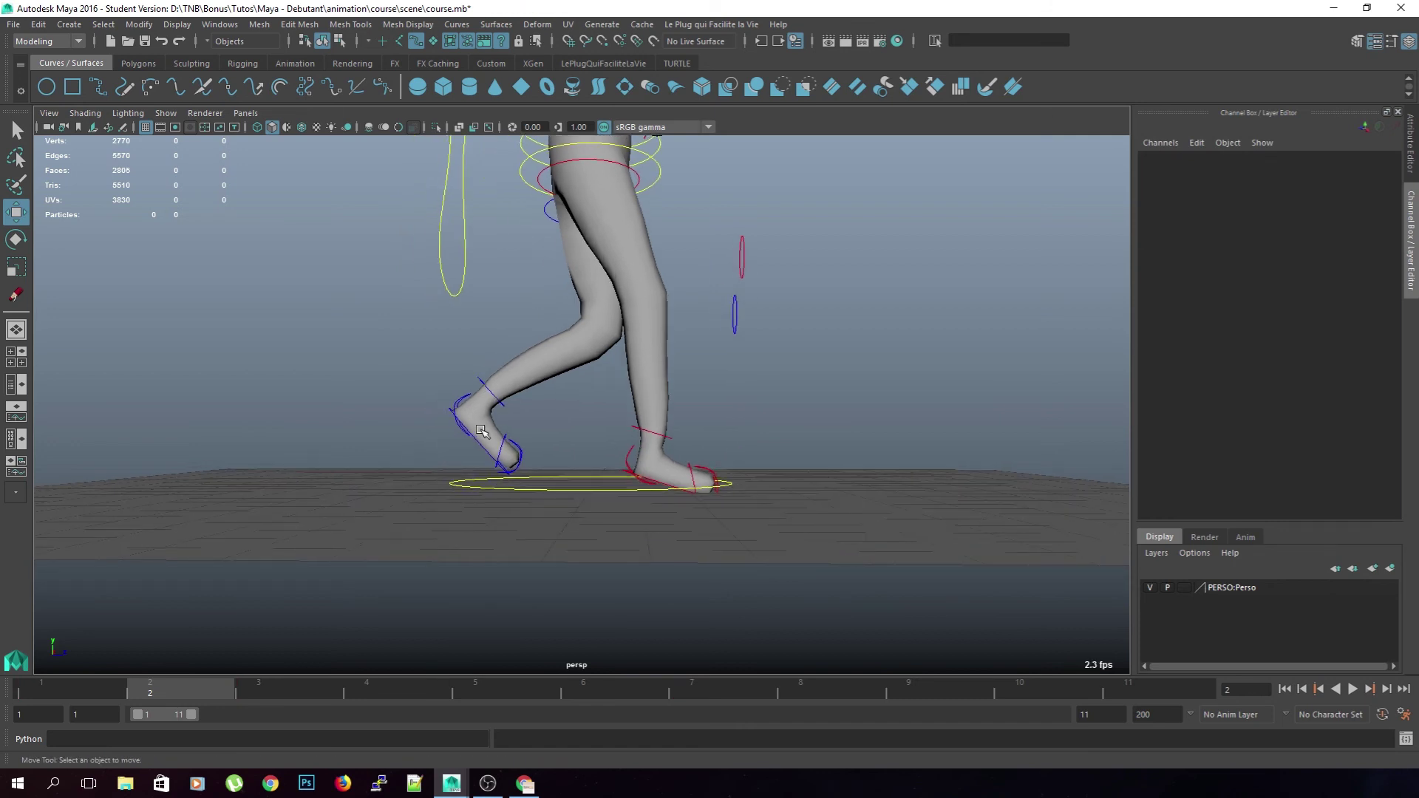
pyautogui.click(471, 403)
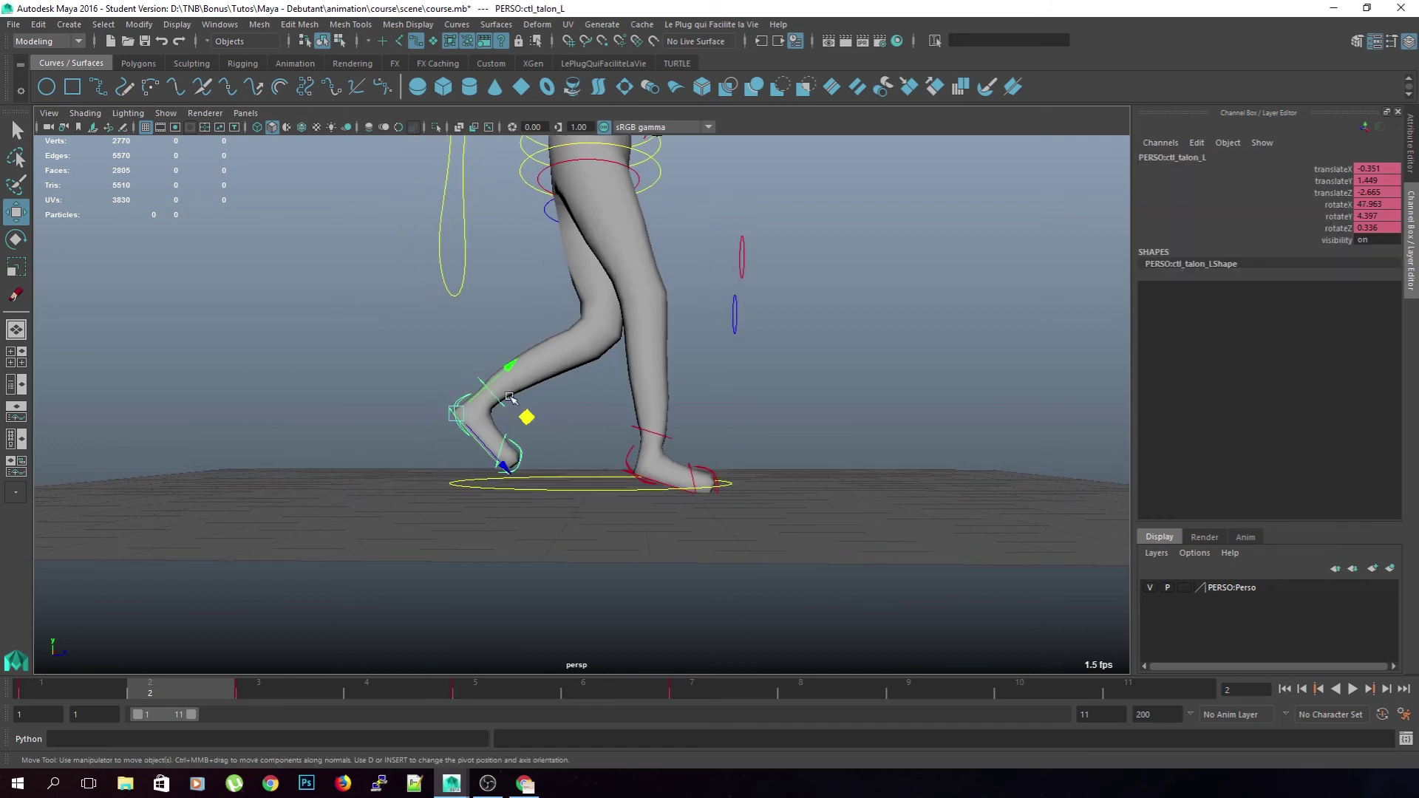
pyautogui.press('e')
pyautogui.click(499, 445)
pyautogui.click(499, 446)
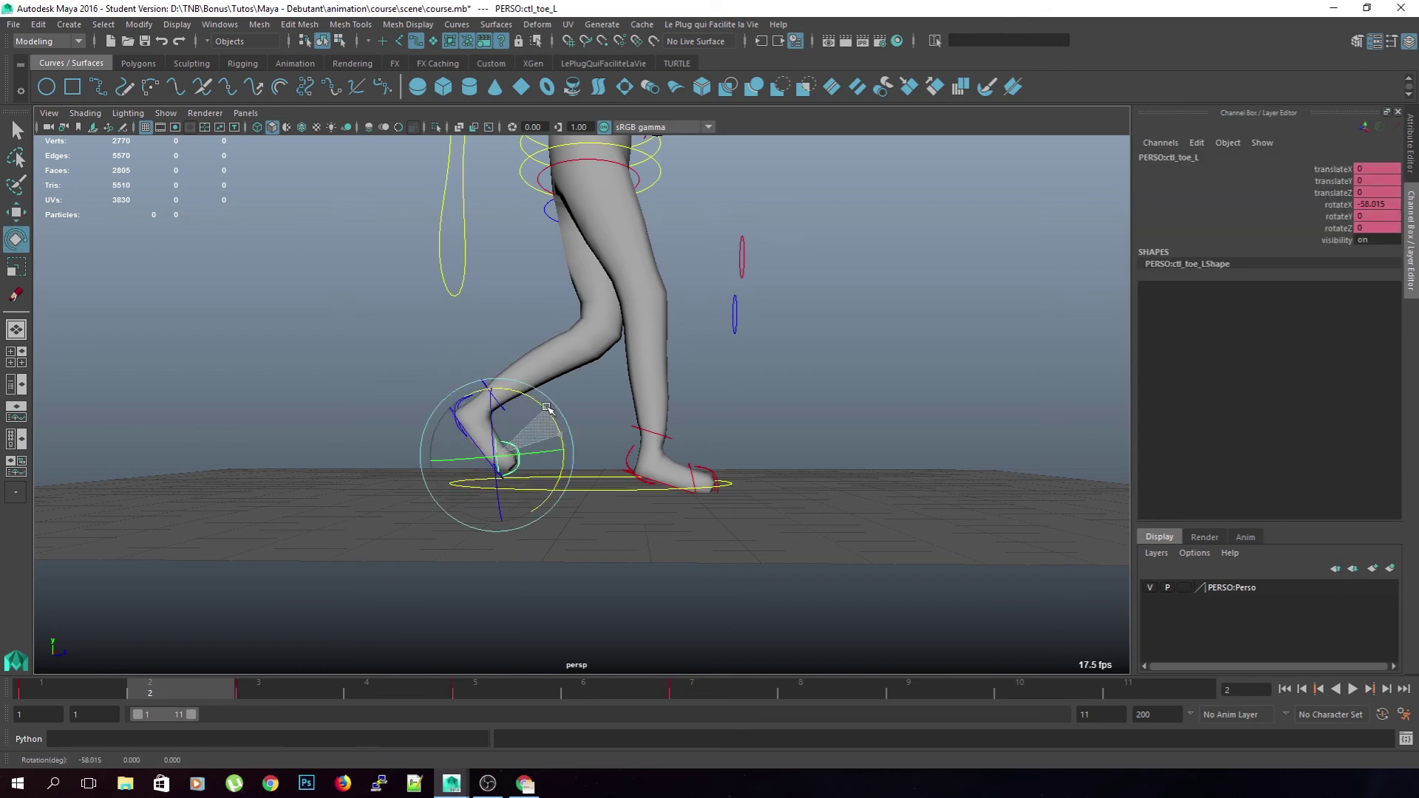
pyautogui.click(597, 427)
pyautogui.scroll(-5, 595, 427)
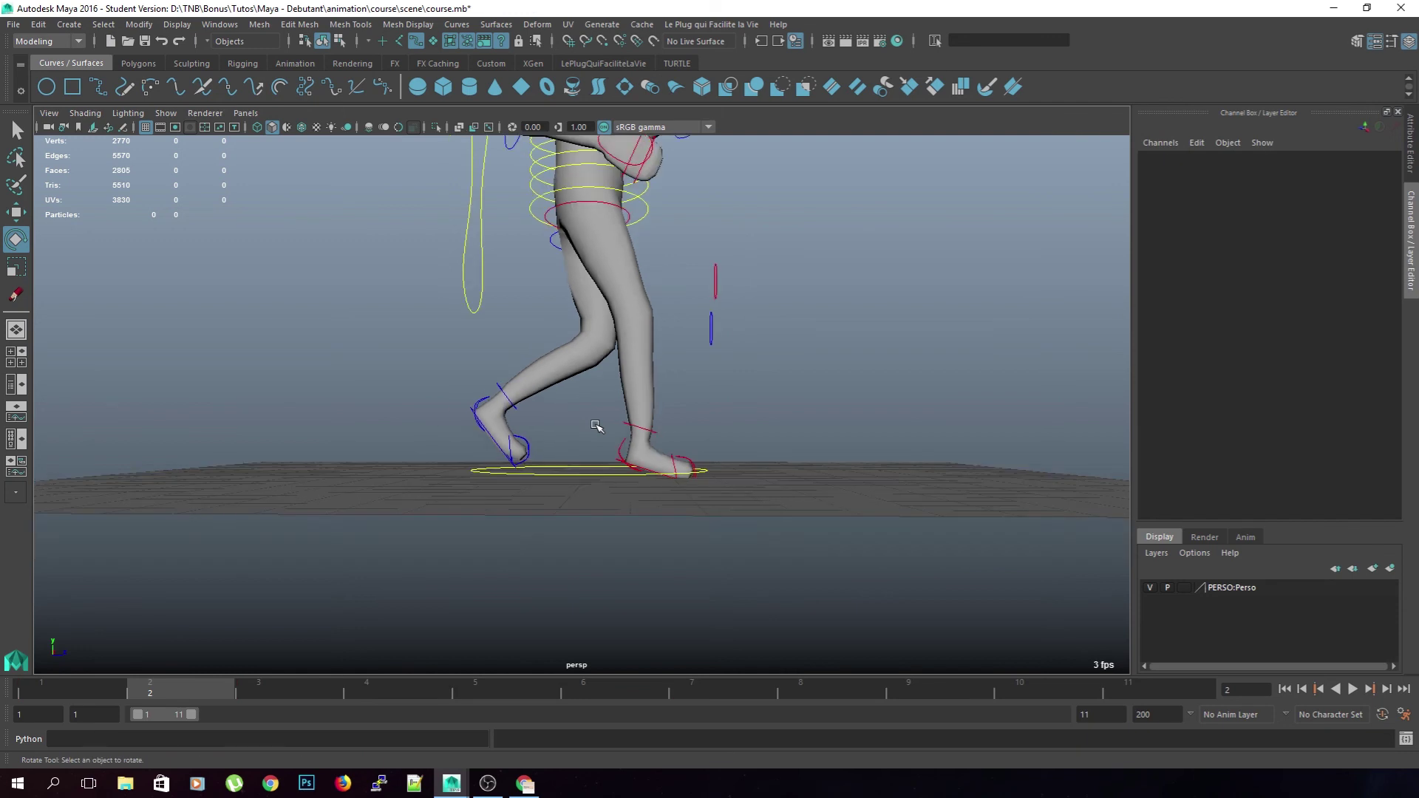
pyautogui.click(545, 420)
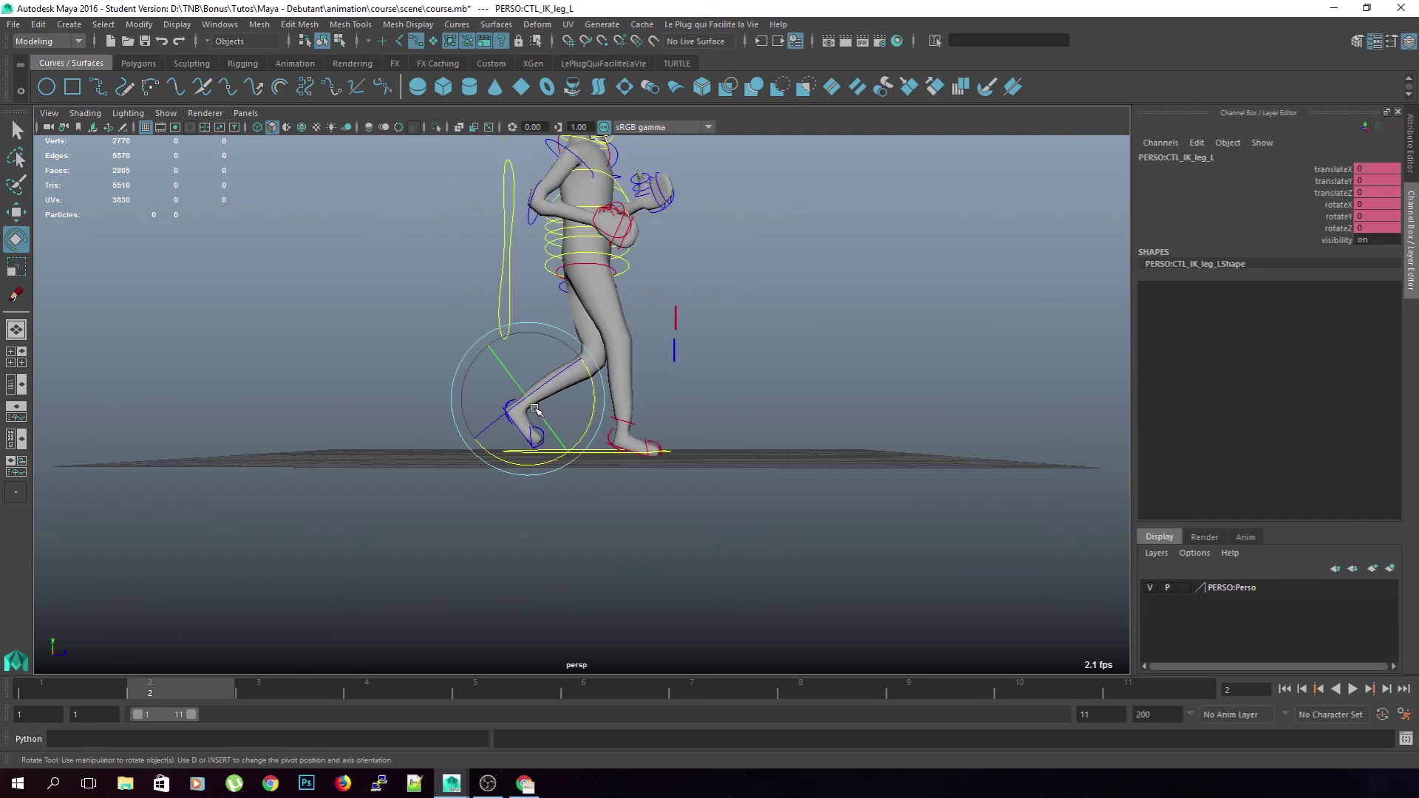
pyautogui.click(485, 432)
pyautogui.click(504, 403)
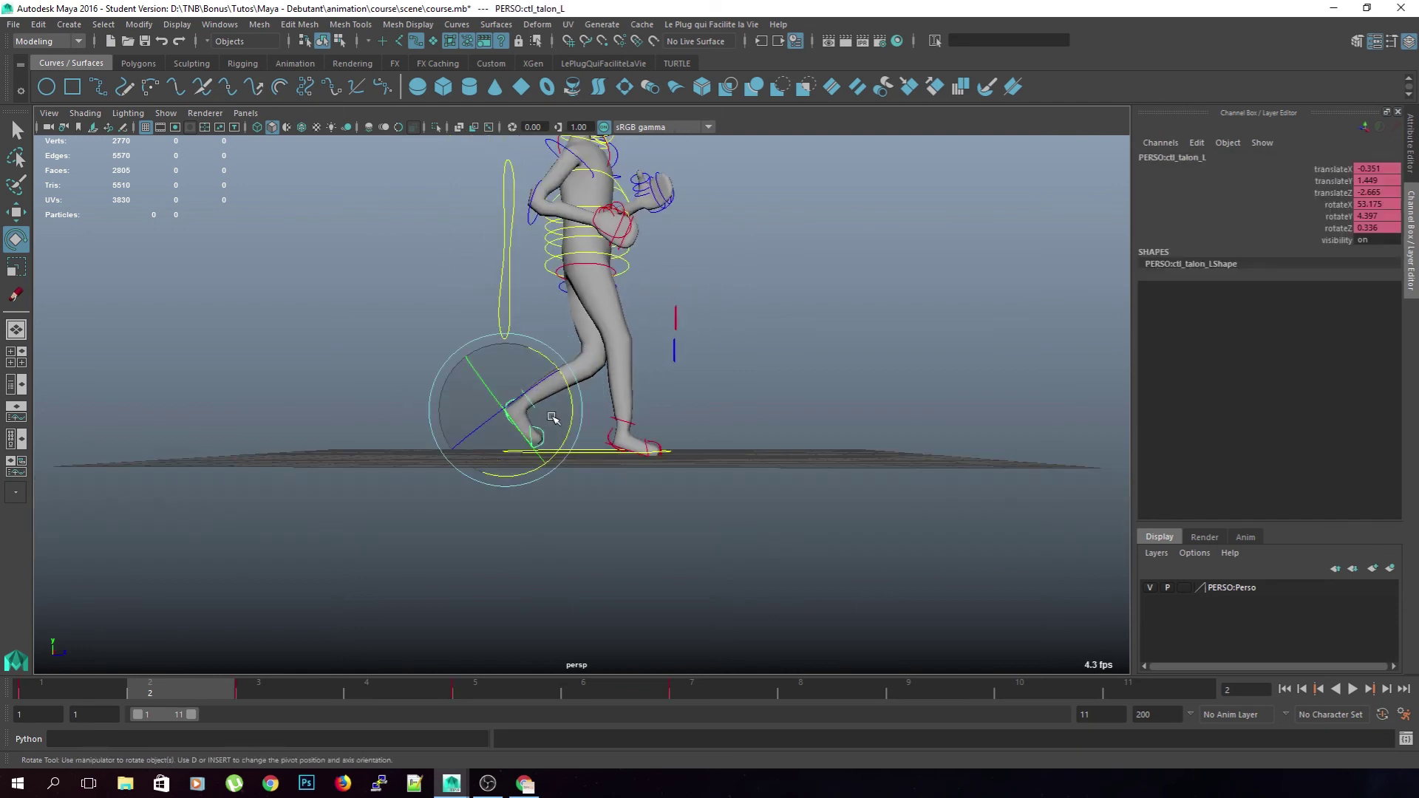
pyautogui.press('w')
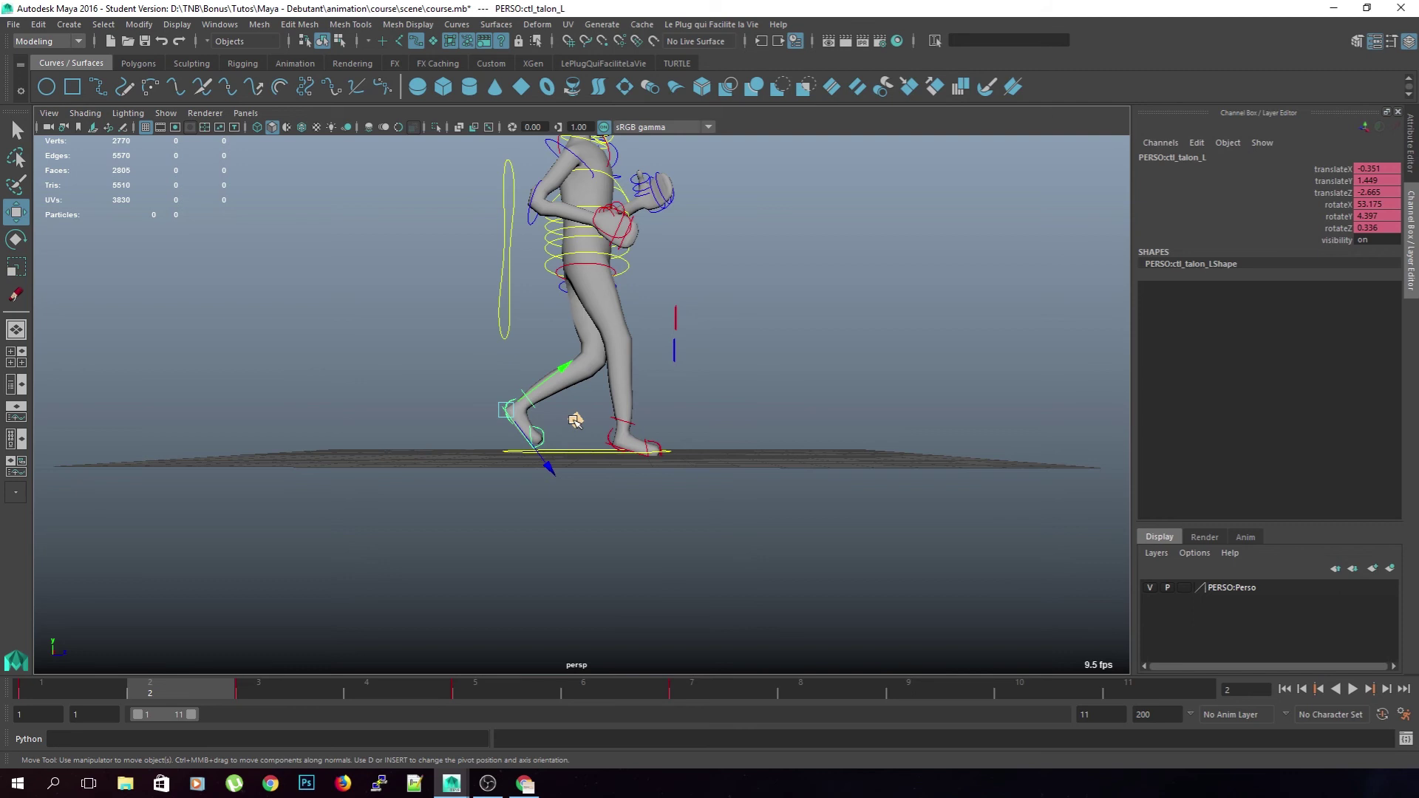
pyautogui.click(680, 427)
# Select all the rig controls, key the whole pose at frame 2 and clear the selection
pyautogui.scroll(-5, 710, 480)
pyautogui.moveTo(753, 570); pyautogui.dragTo(510, 262)
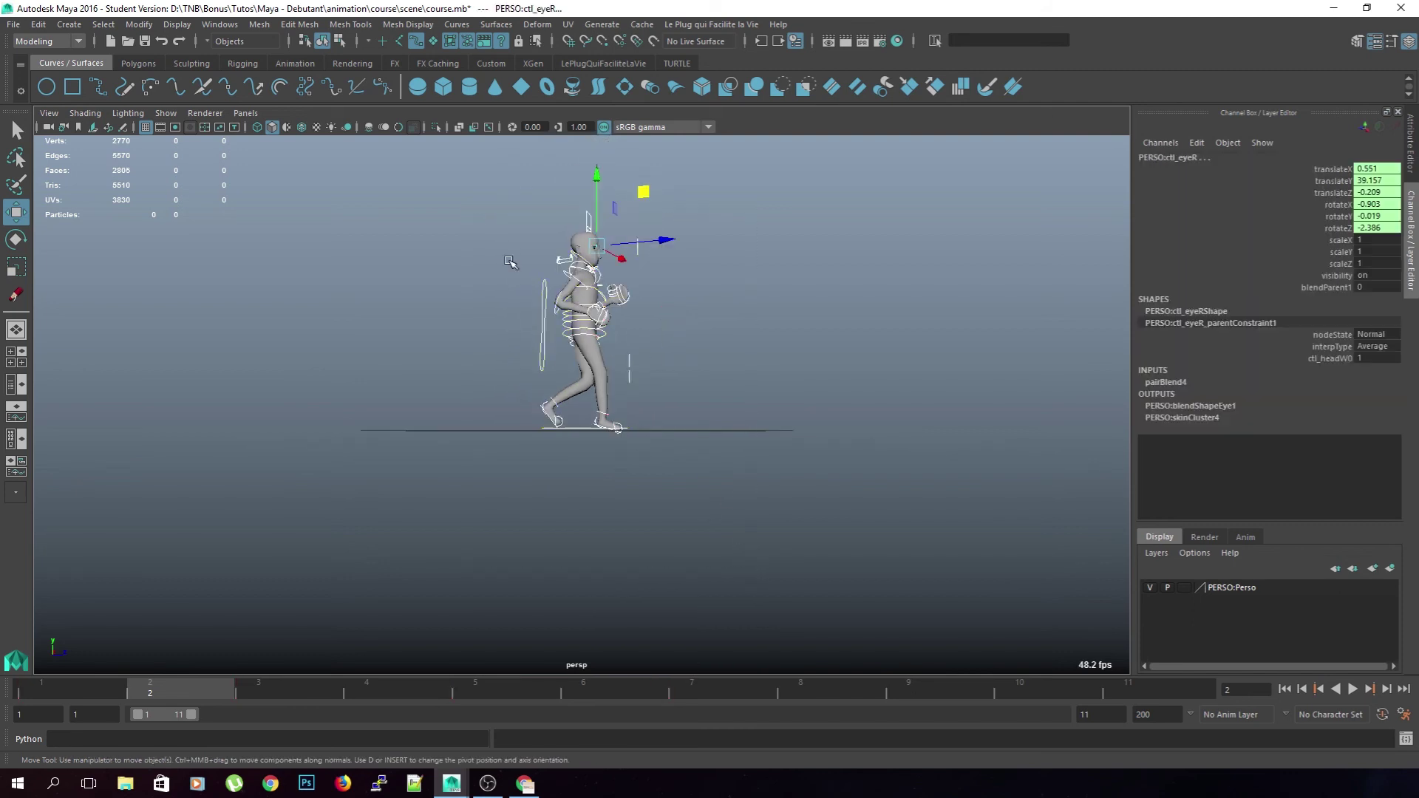
pyautogui.click(695, 457)
# Raise the left heel control at frame 2 to about translate Y 1.62 and Z -2.526, pitch it to X rotation 61.728 and key it
pyautogui.scroll(3, 696, 457)
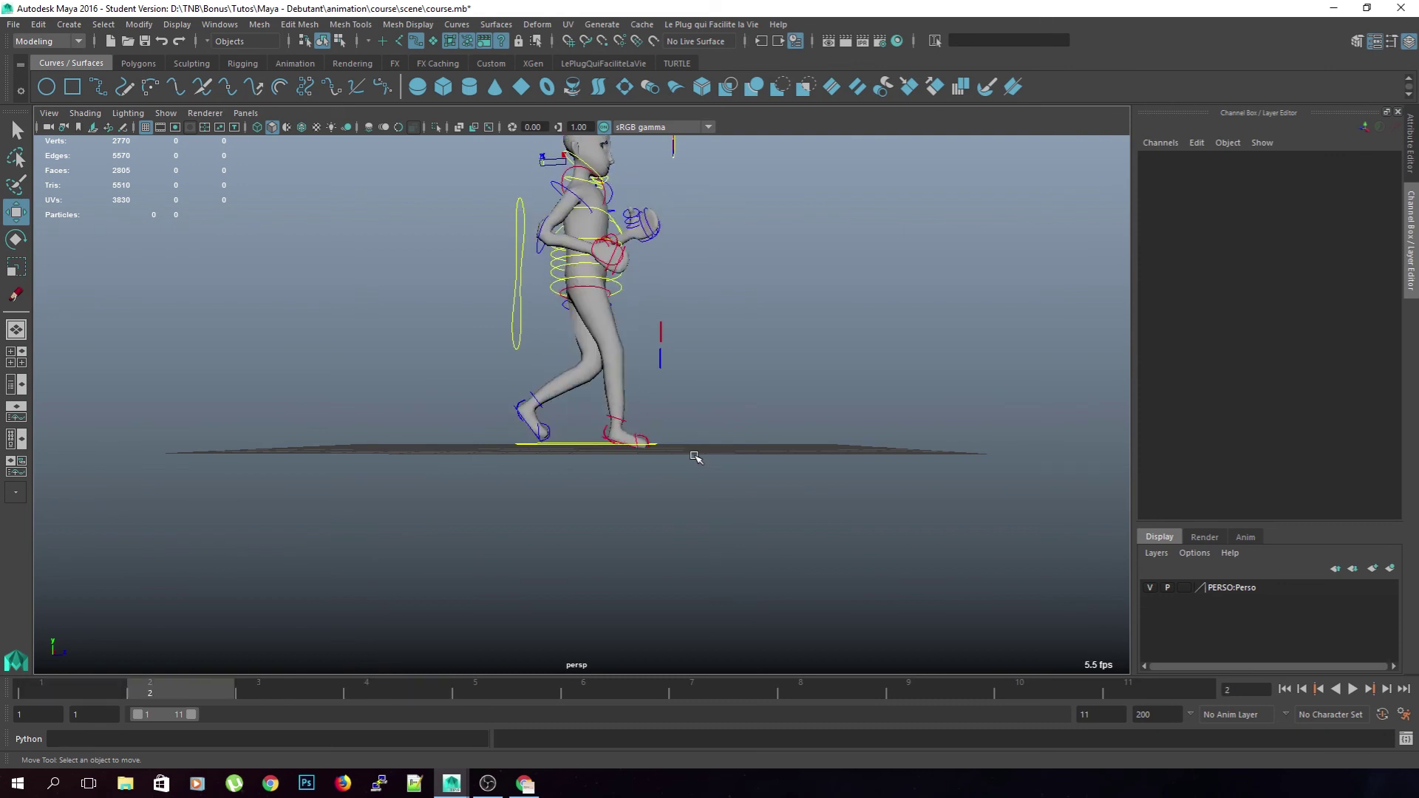
pyautogui.scroll(5, 497, 421)
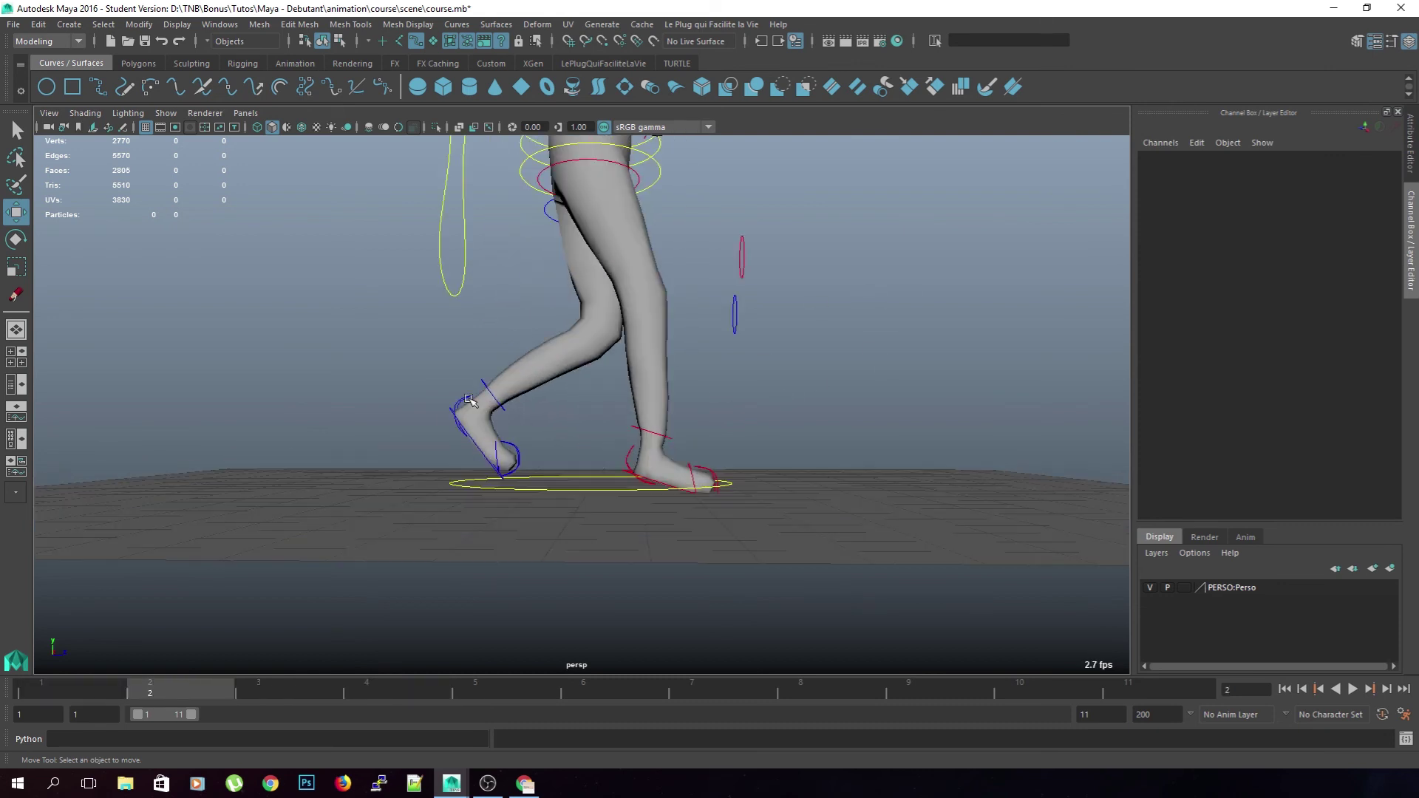
pyautogui.click(469, 400)
pyautogui.moveTo(526, 424); pyautogui.dragTo(529, 408, button='middle')
pyautogui.press('e')
pyautogui.press('s')
# At frame 3, lift the left heel control to about translate Y 2.24 and Z -1.659, pitch it to X rotation 93.011 and key it
pyautogui.press('.')
pyautogui.press(',')
pyautogui.press('.')
pyautogui.hotkey('alt', '.')
pyautogui.hotkey('alt', ',')
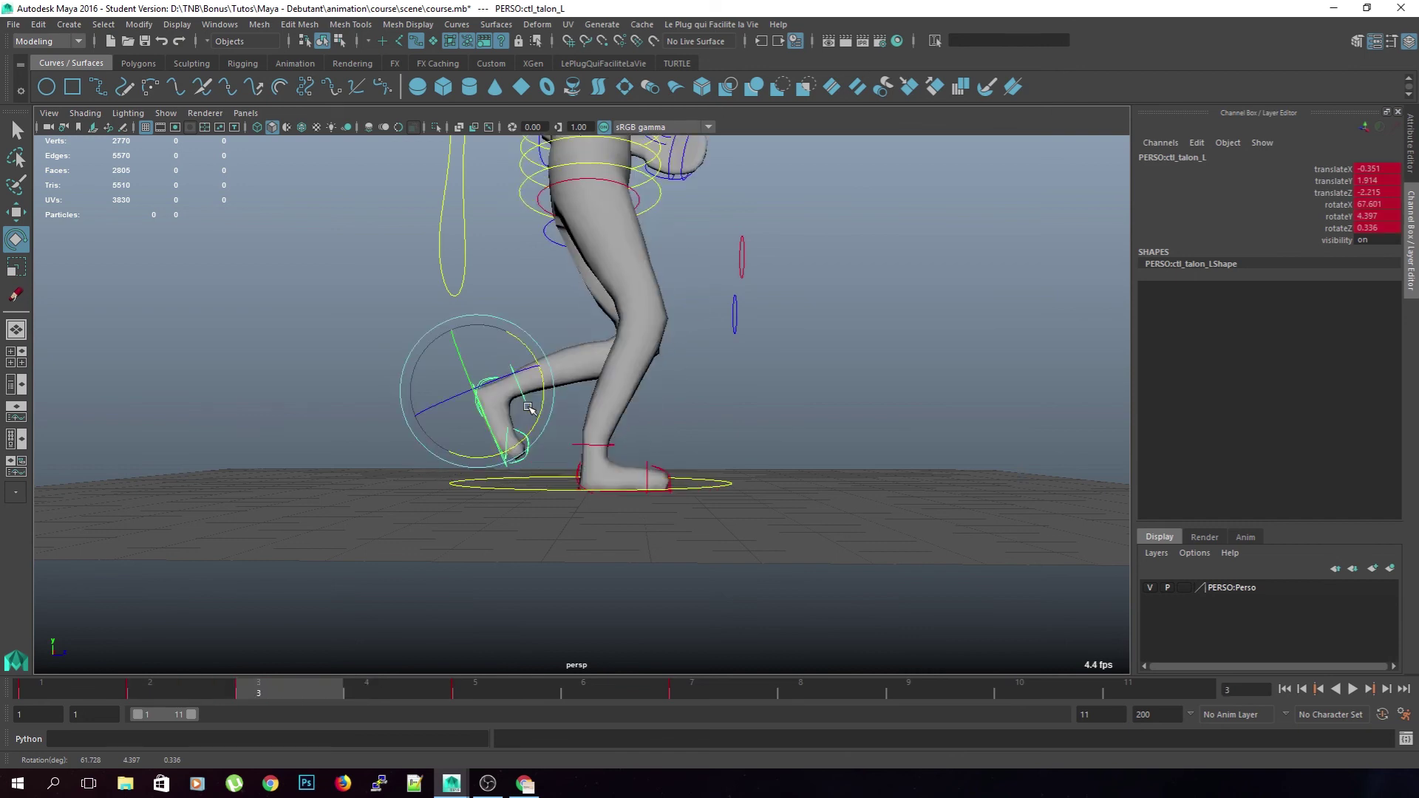
pyautogui.hotkey('alt', ',')
pyautogui.hotkey('alt', ',')
pyautogui.hotkey('alt', '.')
pyautogui.hotkey('alt', '.')
pyautogui.press('w')
pyautogui.moveTo(541, 415)
pyautogui.mouseDown(button='middle')
pyautogui.moveTo(562, 405)
pyautogui.moveTo(547, 422)
pyautogui.mouseUp(button='middle')
pyautogui.press('e')
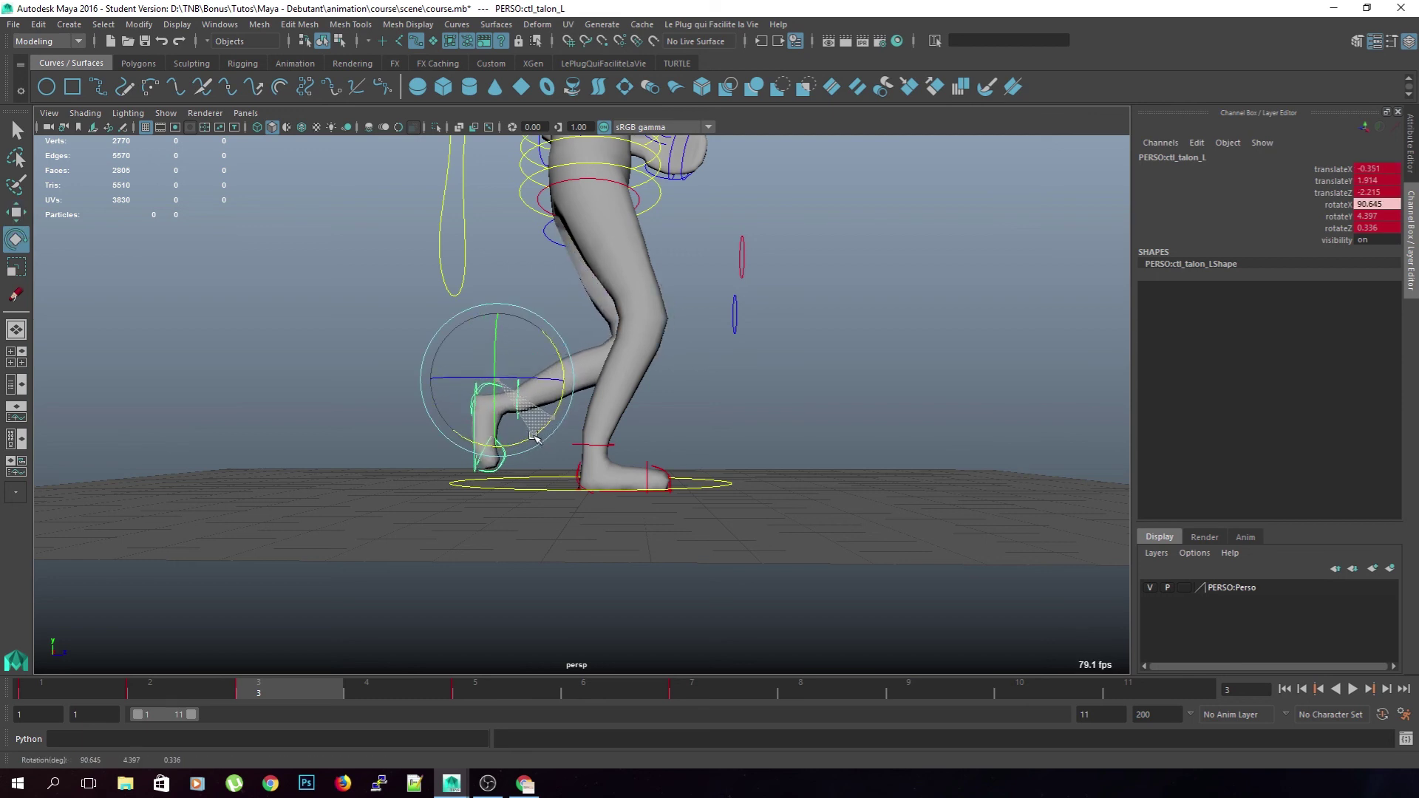
pyautogui.press('w')
pyautogui.moveTo(526, 438); pyautogui.dragTo(552, 427, button='middle')
pyautogui.press('s')
# Step back and forth through the run frames from the side to check the path of the left foot
pyautogui.hotkey('alt', ',')
pyautogui.hotkey('alt', '.')
pyautogui.hotkey('alt', '.')
pyautogui.hotkey('alt', ',')
pyautogui.hotkey('alt', ',')
pyautogui.hotkey('alt', ',')
pyautogui.hotkey('alt', '.')
pyautogui.hotkey('alt', '.')
pyautogui.hotkey('alt', '.')
pyautogui.hotkey('alt', '.')
pyautogui.hotkey('alt', '.')
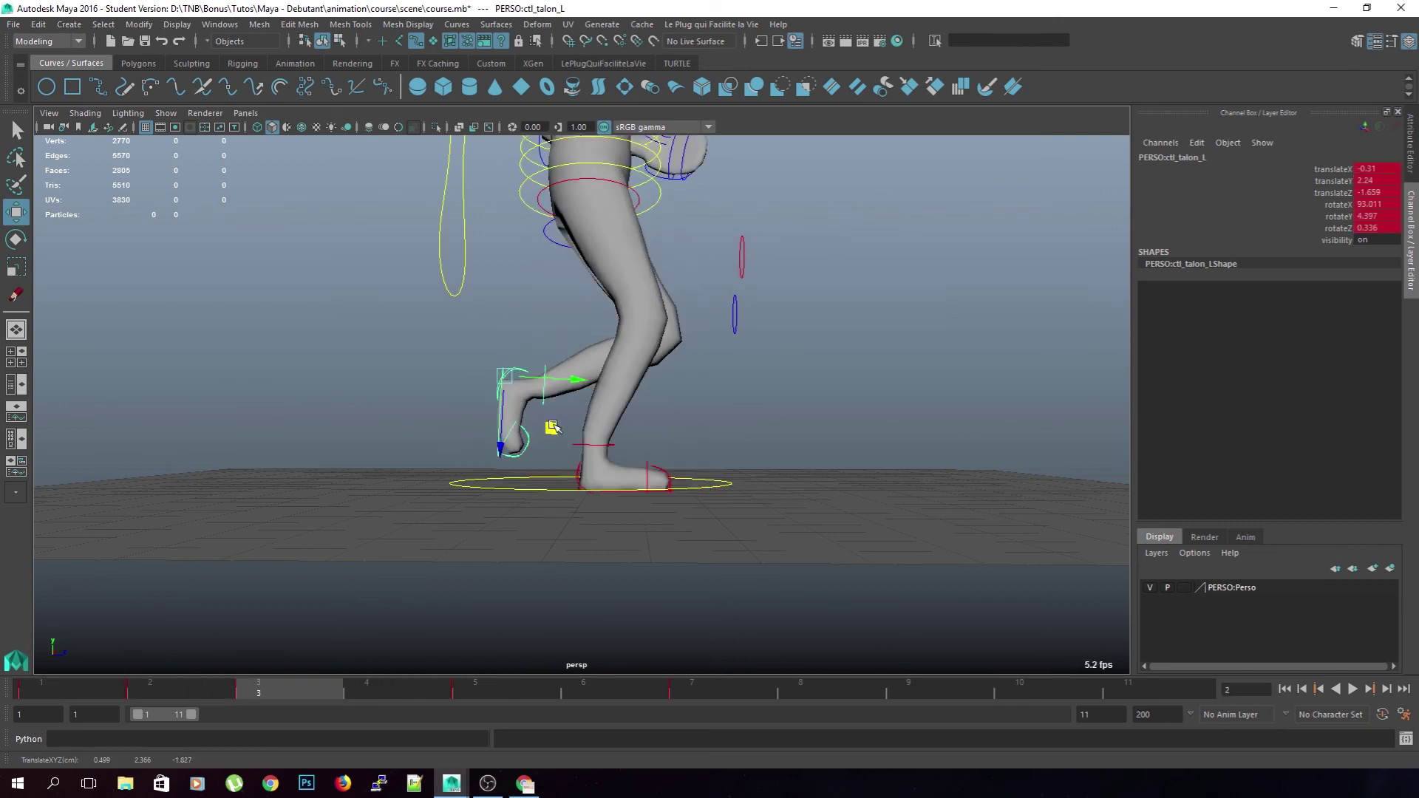
pyautogui.hotkey('alt', ',')
pyautogui.hotkey('alt', ',')
pyautogui.hotkey('alt', ',')
pyautogui.hotkey('alt', ',')
pyautogui.hotkey('alt', ',')
pyautogui.hotkey('alt', ',')
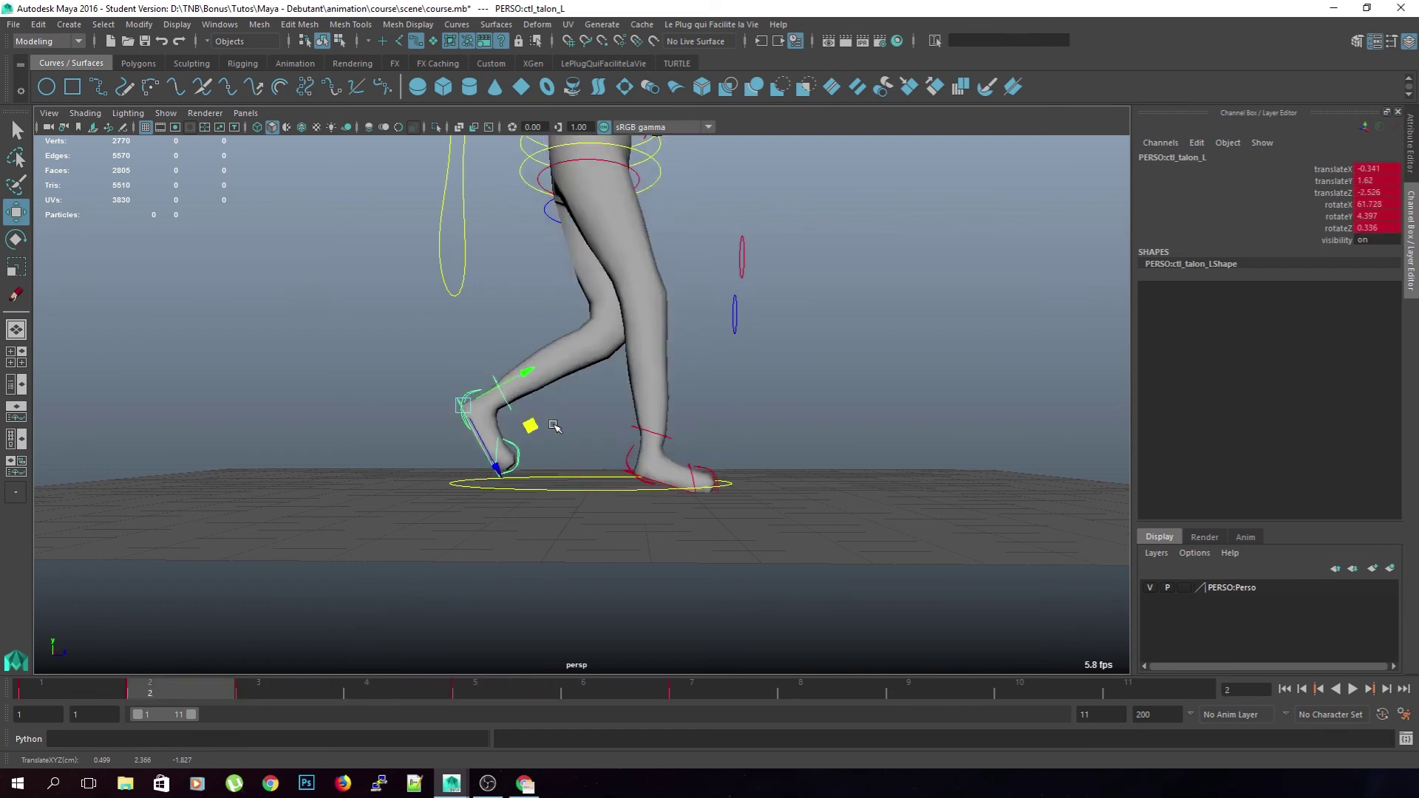
pyautogui.hotkey('alt', '.')
pyautogui.hotkey('alt', '.')
pyautogui.hotkey('alt', '.')
pyautogui.hotkey('alt', '.')
pyautogui.hotkey('alt', '.')
pyautogui.hotkey('alt', '.')
pyautogui.hotkey('alt', ',')
pyautogui.hotkey('alt', ',')
pyautogui.hotkey('alt', ',')
pyautogui.hotkey('alt', ',')
# From the front, turn the left heel control outward at frame 2 to rotations of about 70.367, 6.323 and 22.787
pyautogui.keyDown('alt'); pyautogui.moveTo(553, 427); pyautogui.dragTo(711, 430); pyautogui.keyUp('alt')
pyautogui.hotkey('alt', '.')
pyautogui.hotkey('alt', '.')
pyautogui.hotkey('alt', '.')
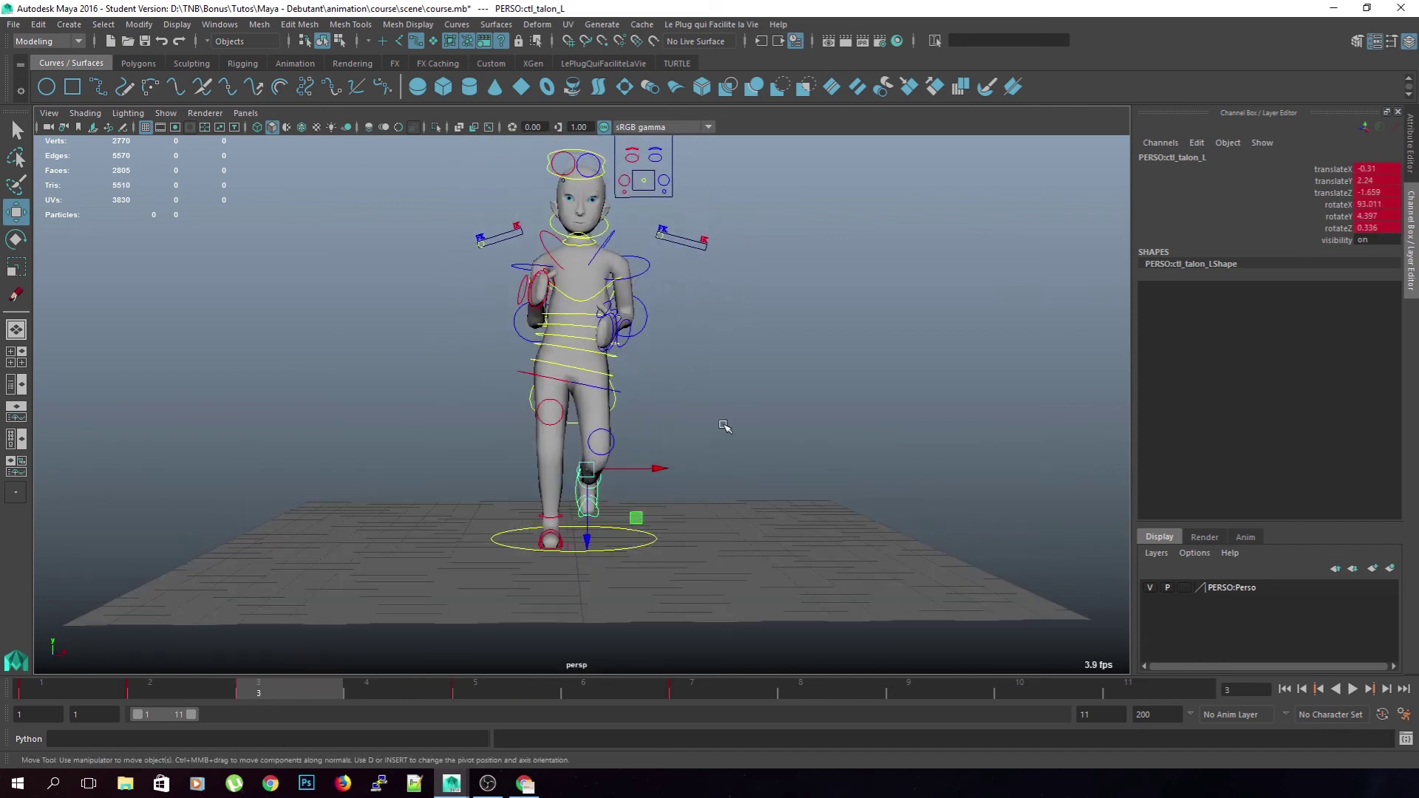
pyautogui.hotkey('alt', ',')
pyautogui.hotkey('alt', ',')
pyautogui.hotkey('alt', ',')
pyautogui.hotkey('alt', ',')
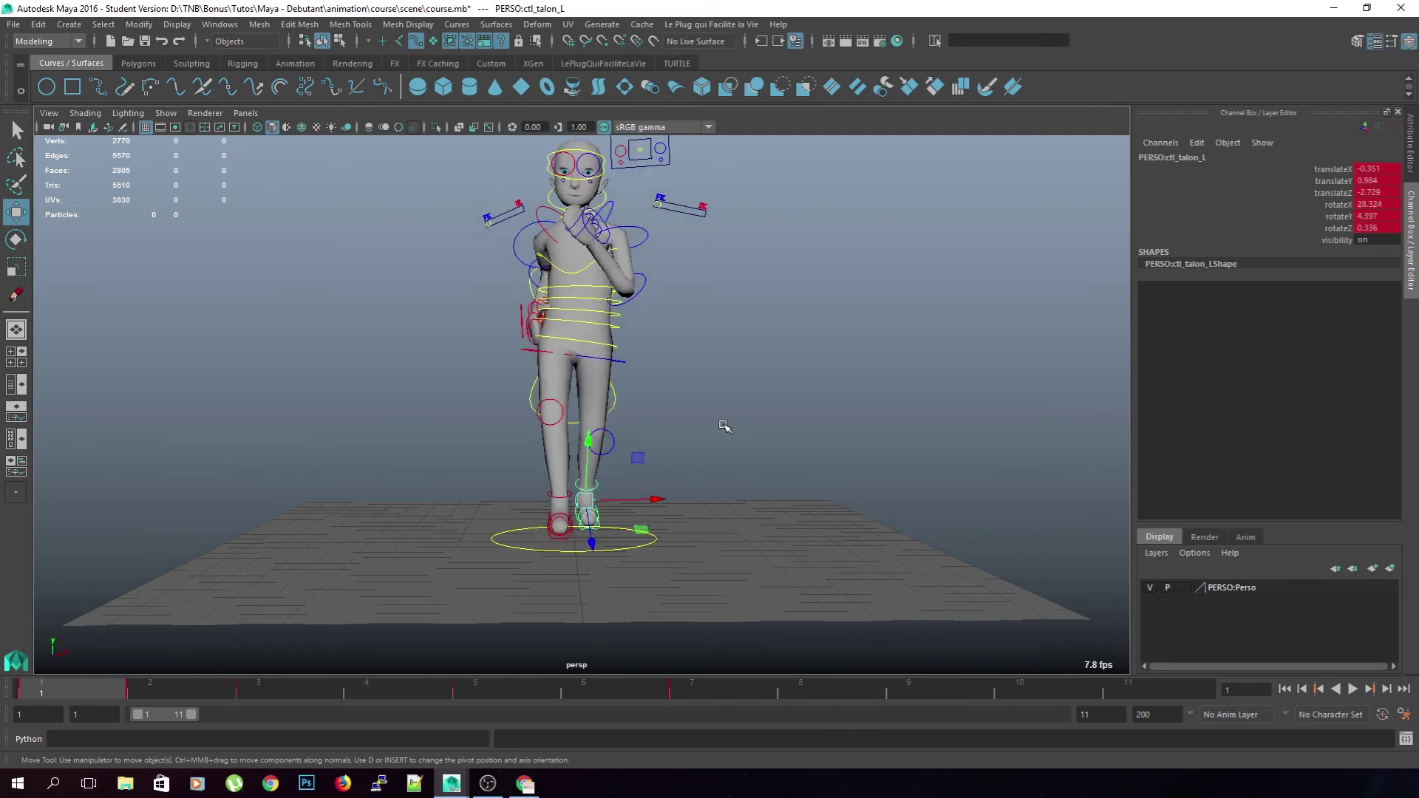
pyautogui.hotkey('alt', '.')
pyautogui.moveTo(733, 475)
pyautogui.keyDown('alt'); pyautogui.mouseDown()
pyautogui.moveTo(744, 507)
pyautogui.moveTo(725, 479)
pyautogui.mouseUp(); pyautogui.keyUp('alt')
pyautogui.press('e')
pyautogui.moveTo(629, 512); pyautogui.dragTo(592, 464)
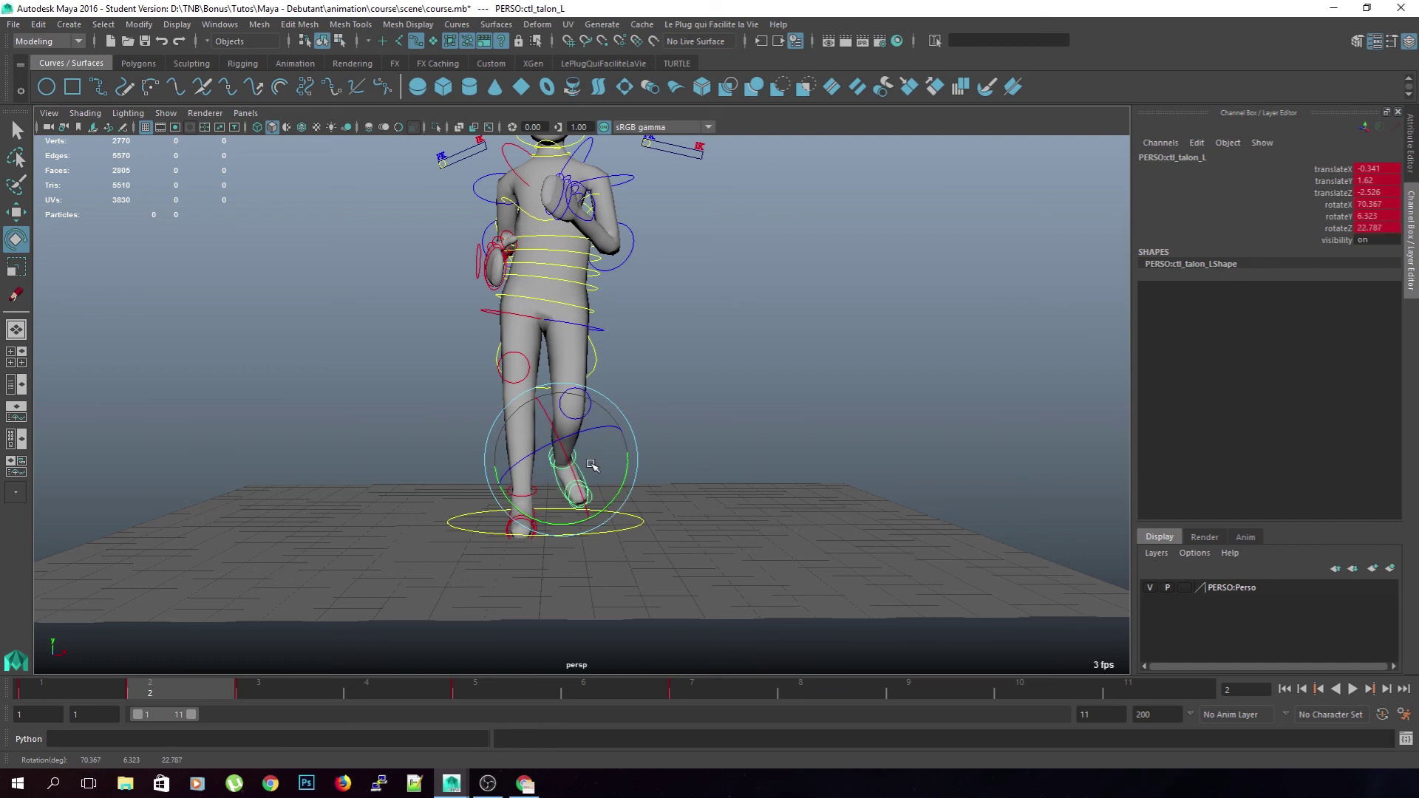
# At frame 1, turn the left heel control slightly outward to rotations of about 33.529, 5.242 and 7.82, and key it
pyautogui.hotkey('alt', ',')
pyautogui.hotkey('alt', ',')
pyautogui.hotkey('alt', '.')
pyautogui.hotkey('alt', '.')
pyautogui.hotkey('alt', ',')
pyautogui.moveTo(510, 434); pyautogui.dragTo(531, 497)
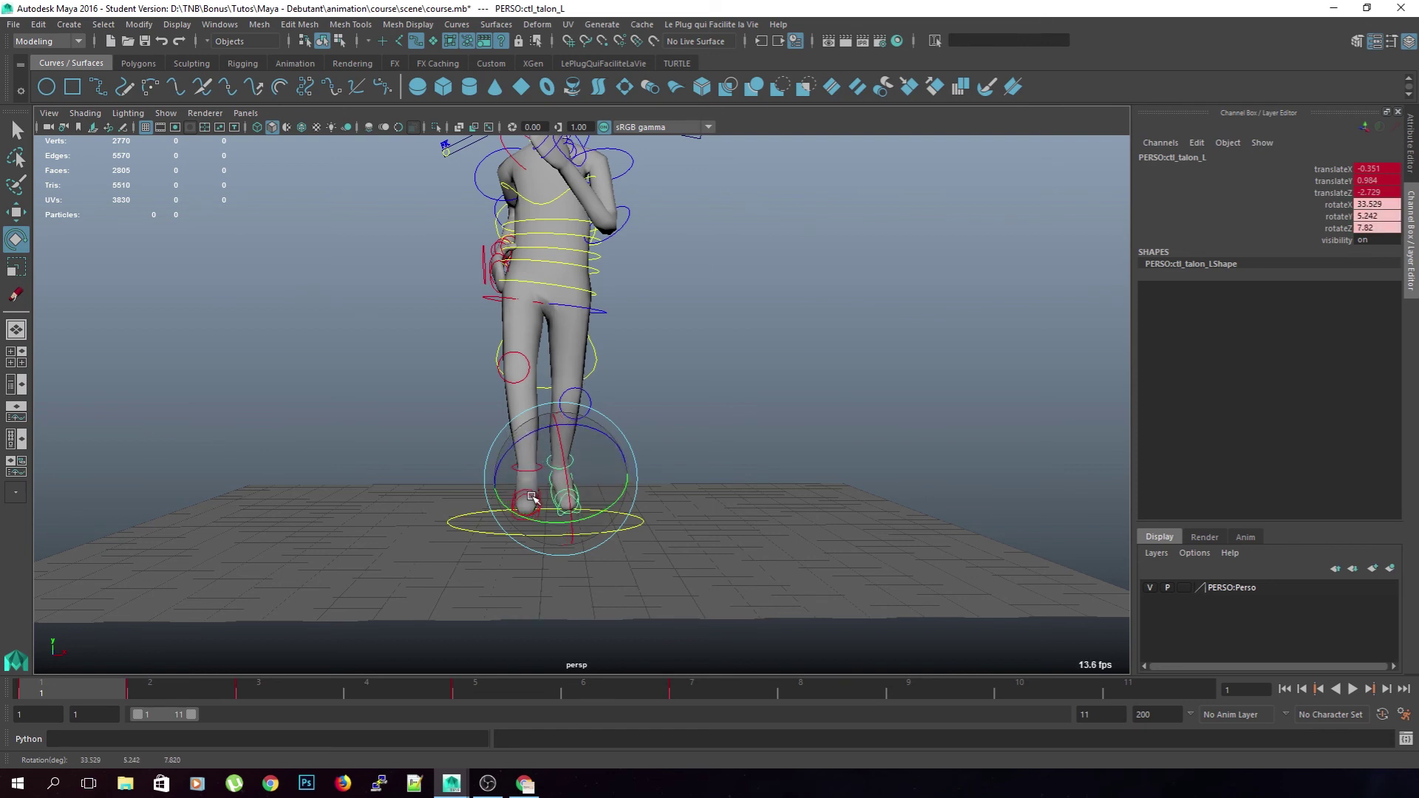
pyautogui.press('s')
# At frame 3, rotate the left heel control to about 93.479, 4.037 and 6.7, check the following frames and clear the selection
pyautogui.hotkey('alt', '.')
pyautogui.hotkey('alt', '.')
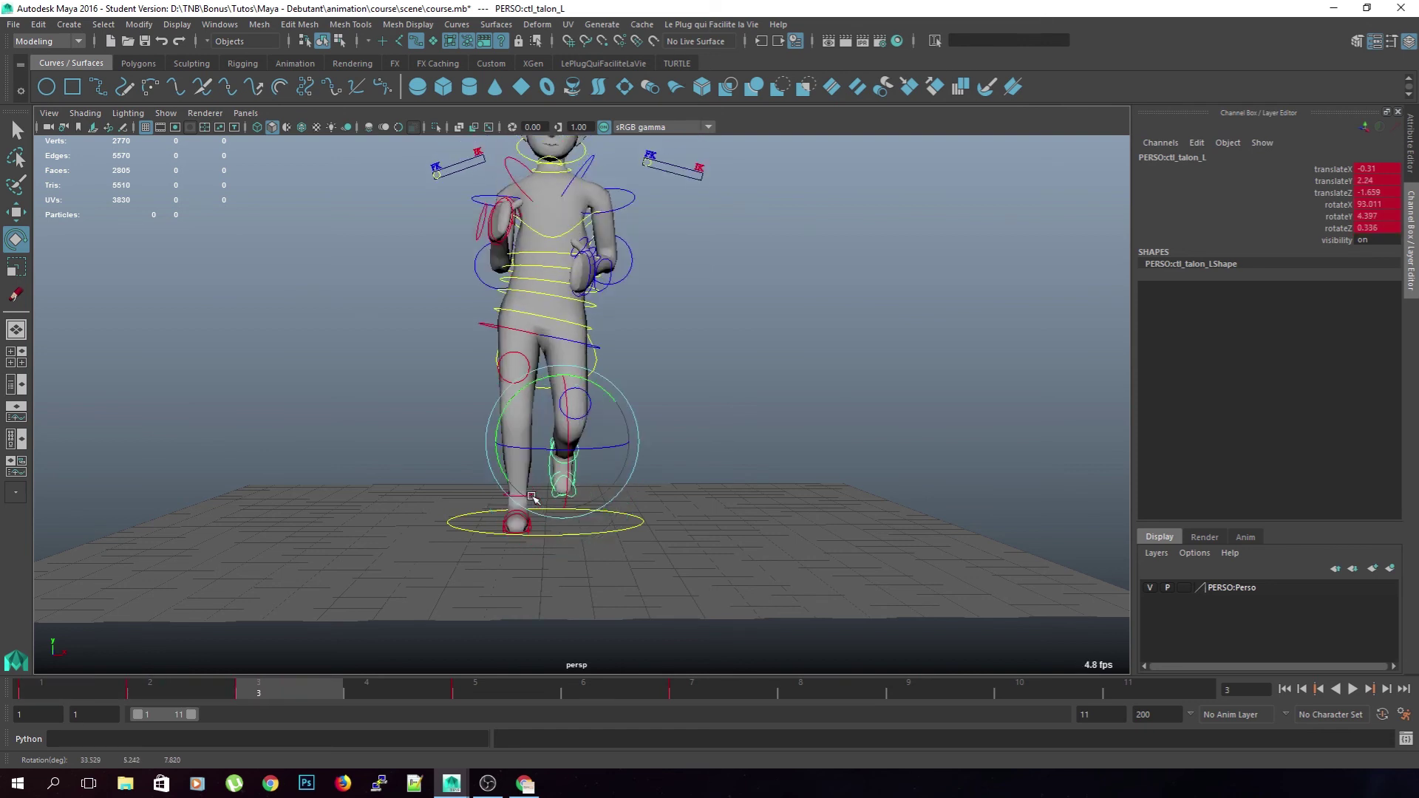
pyautogui.hotkey('alt', '.')
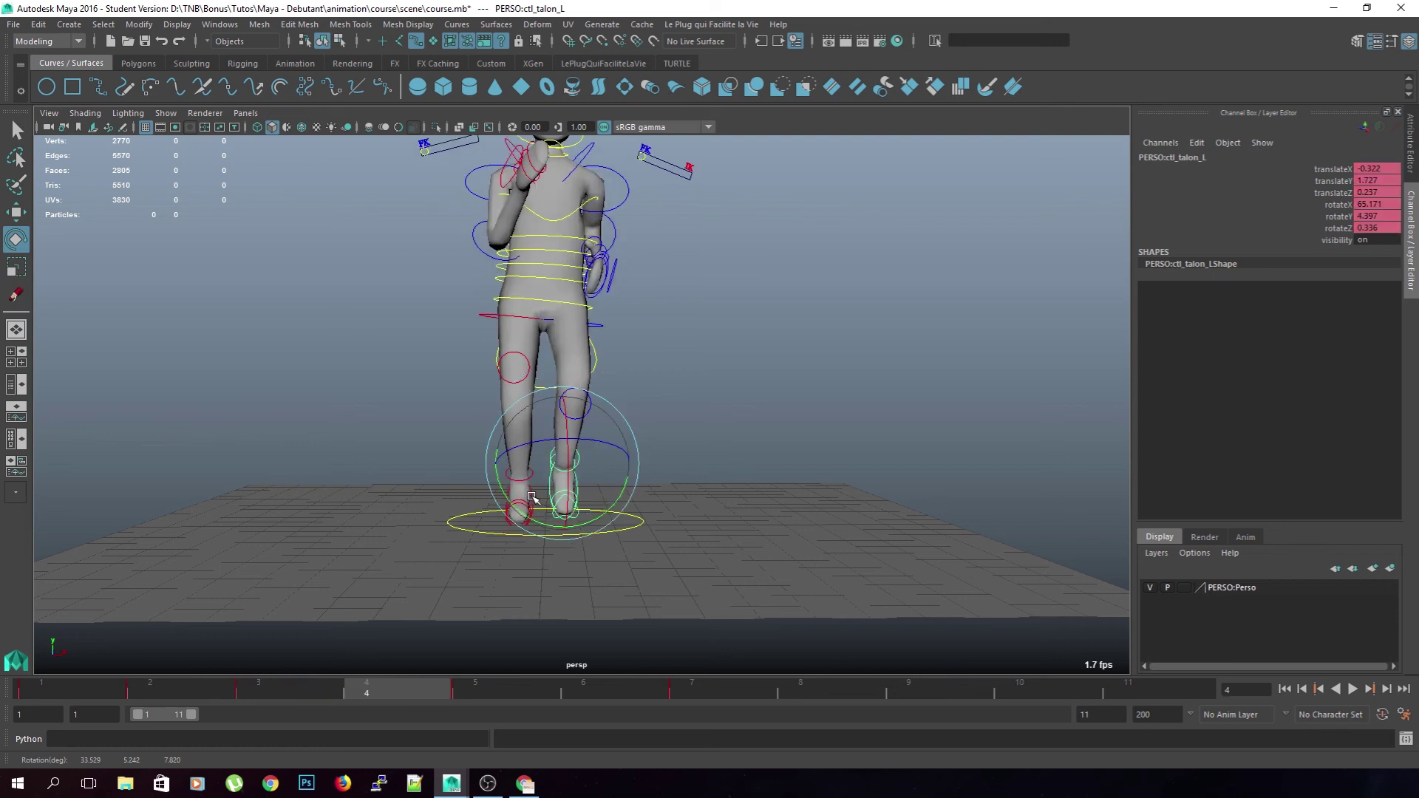
pyautogui.hotkey('alt', ',')
pyautogui.keyDown('alt'); pyautogui.moveTo(599, 510); pyautogui.dragTo(628, 471); pyautogui.keyUp('alt')
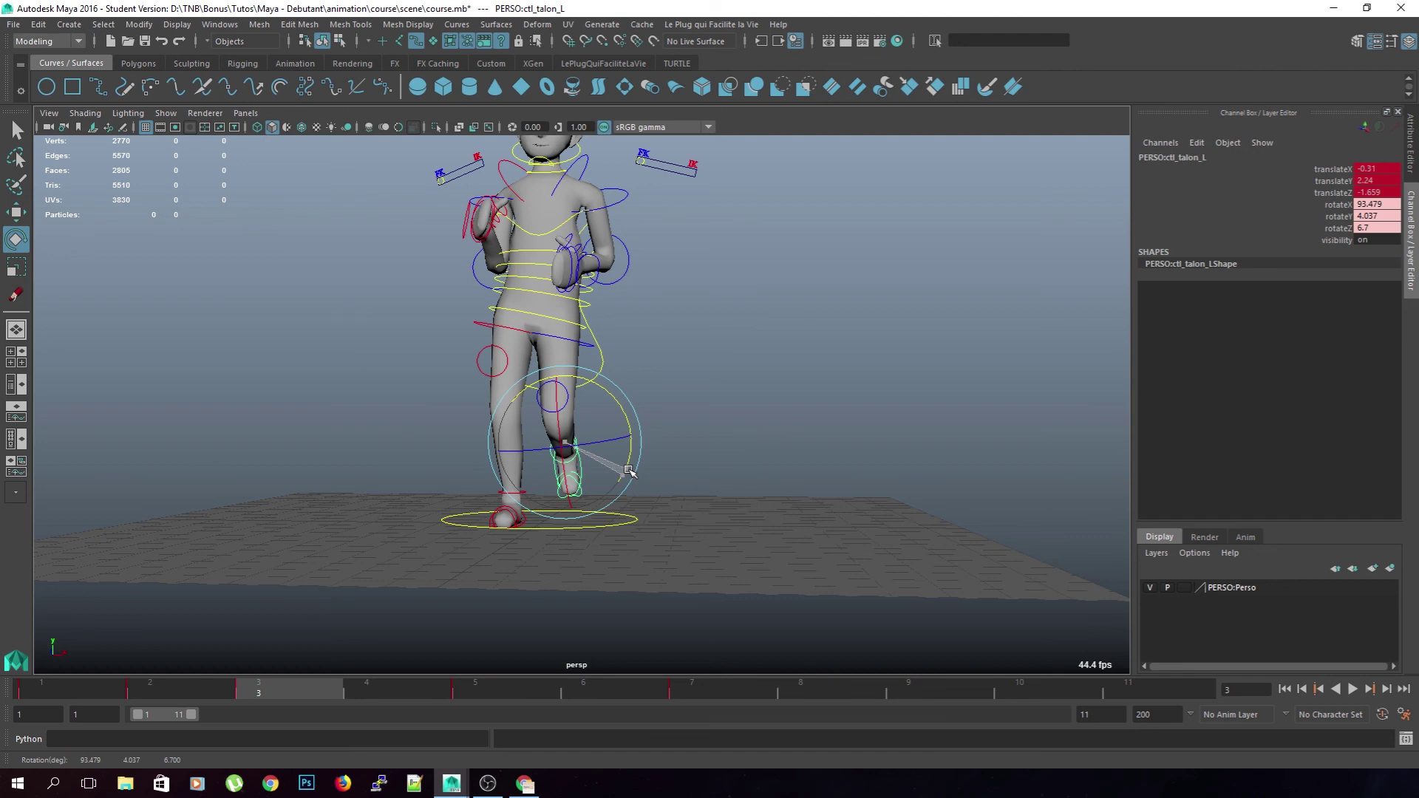
pyautogui.hotkey('alt', '.')
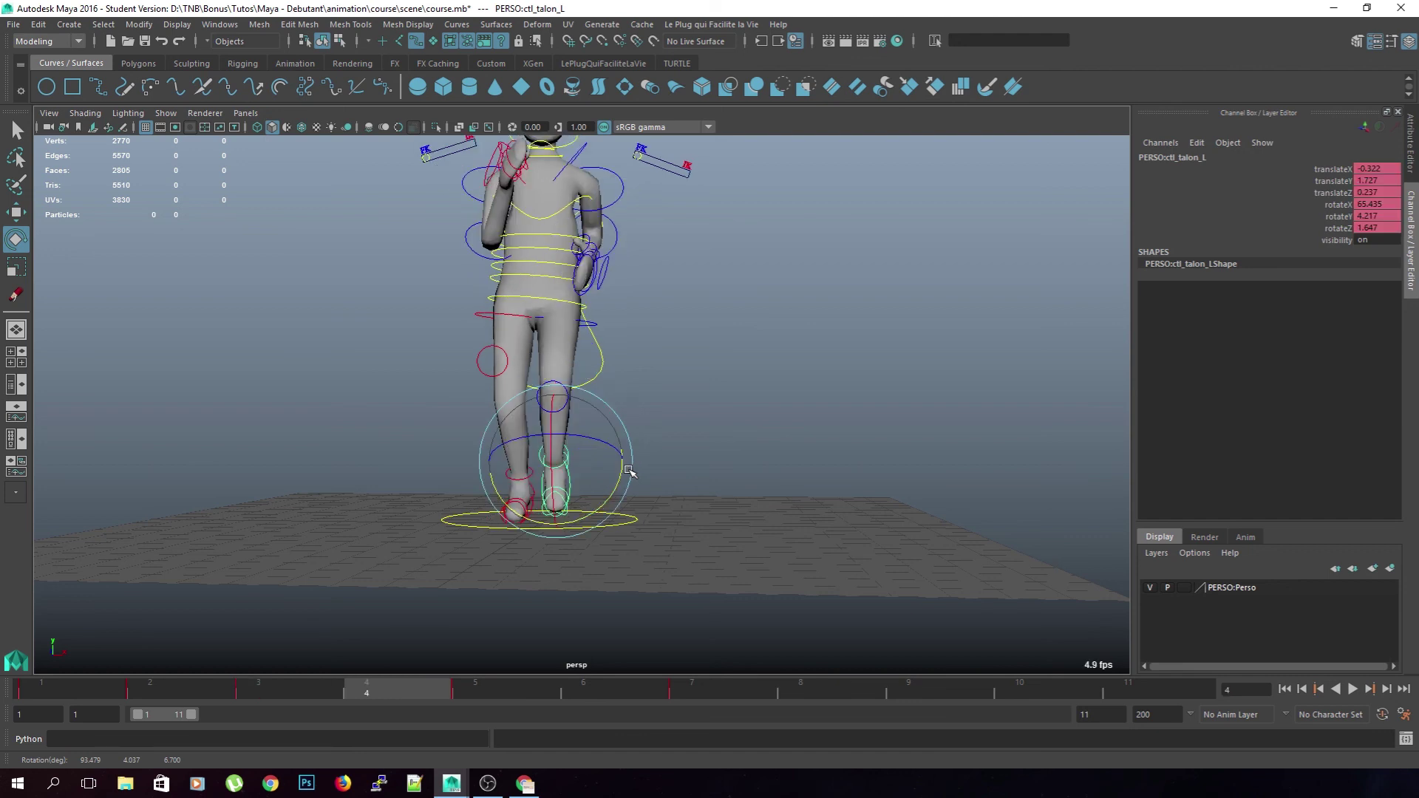
pyautogui.hotkey('alt', '.')
pyautogui.keyDown('alt'); pyautogui.moveTo(628, 470); pyautogui.dragTo(654, 469); pyautogui.keyUp('alt')
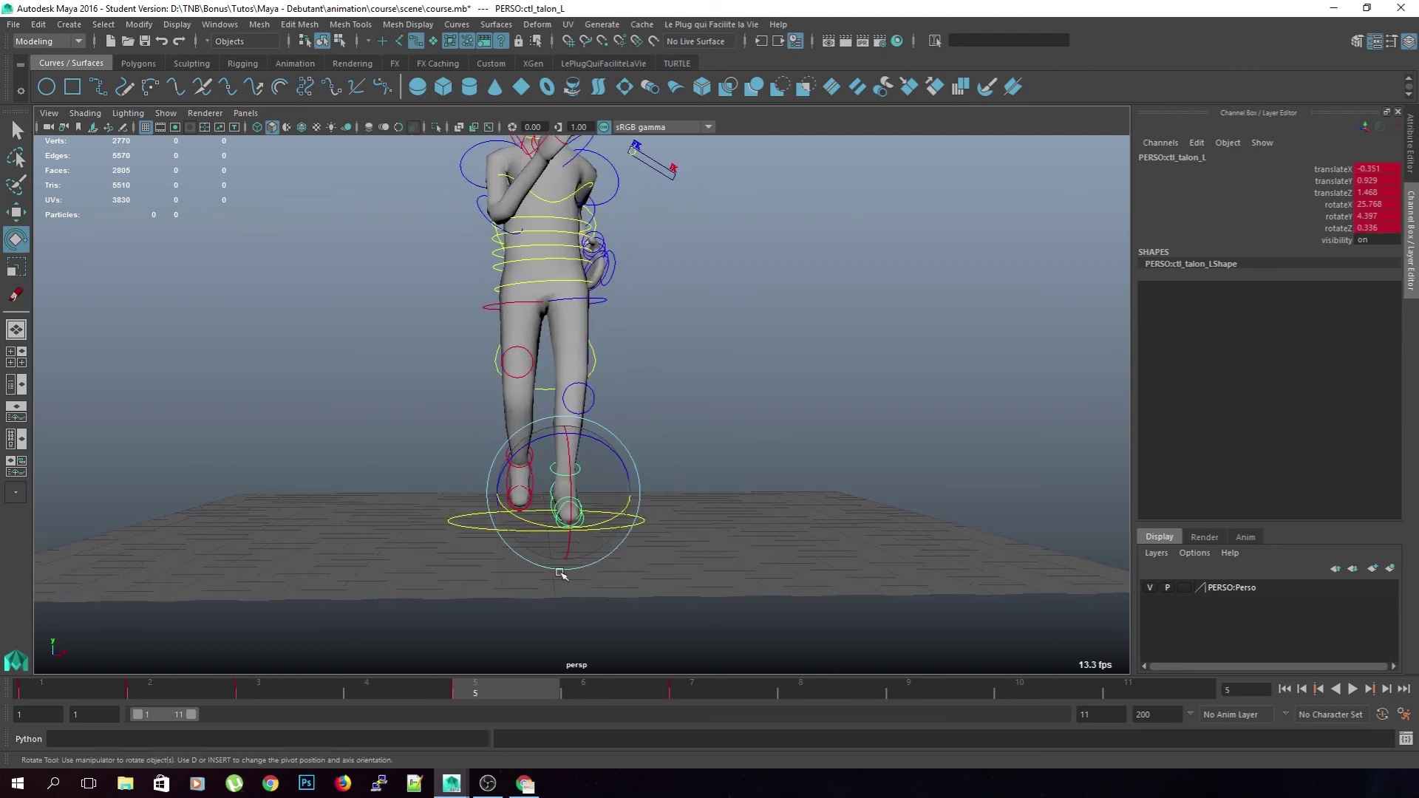
pyautogui.click(619, 475)
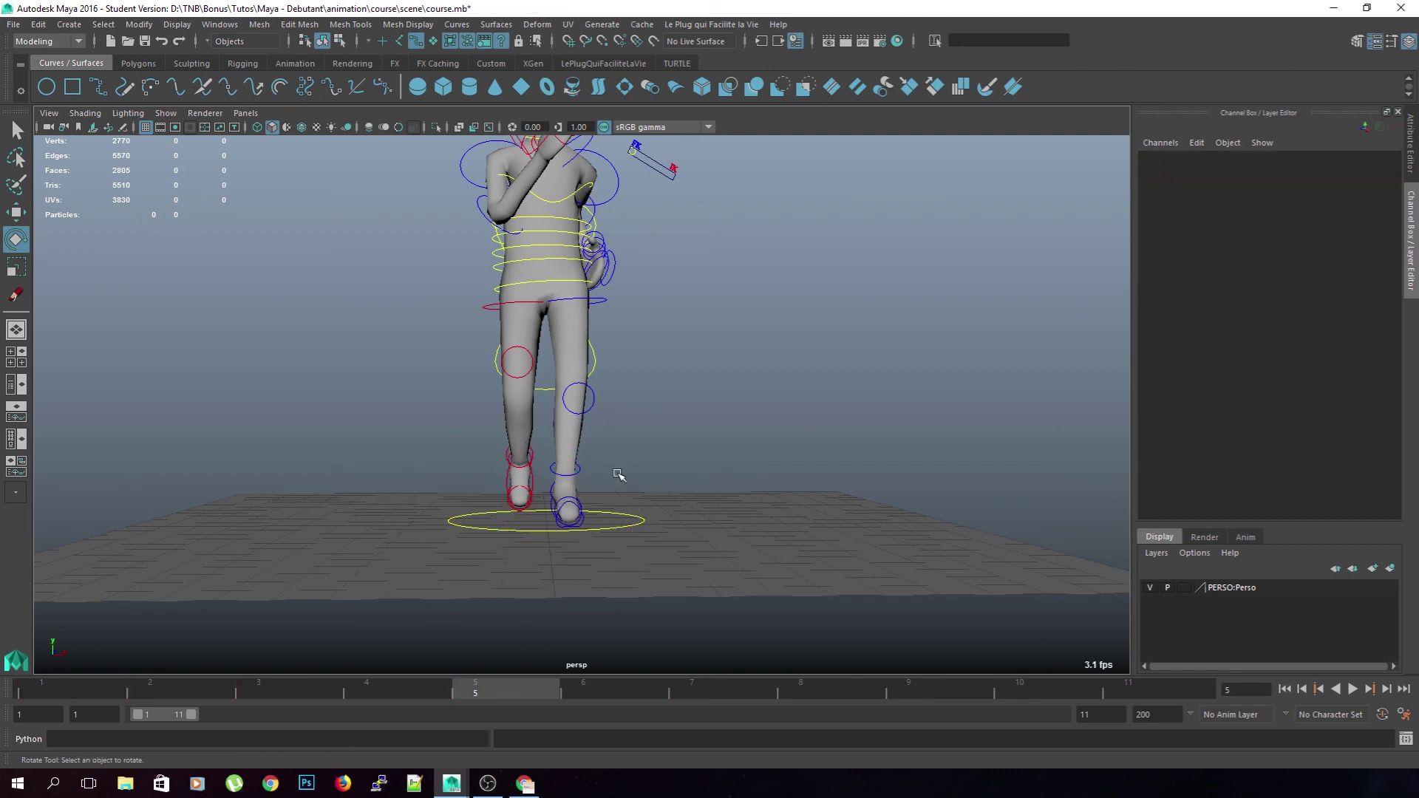
# Rotate the right foot control at frame 6 to about -1.363, -15.851 and 6.665, turning the raised foot outward
pyautogui.click(505, 478)
pyautogui.hotkey('alt', '.')
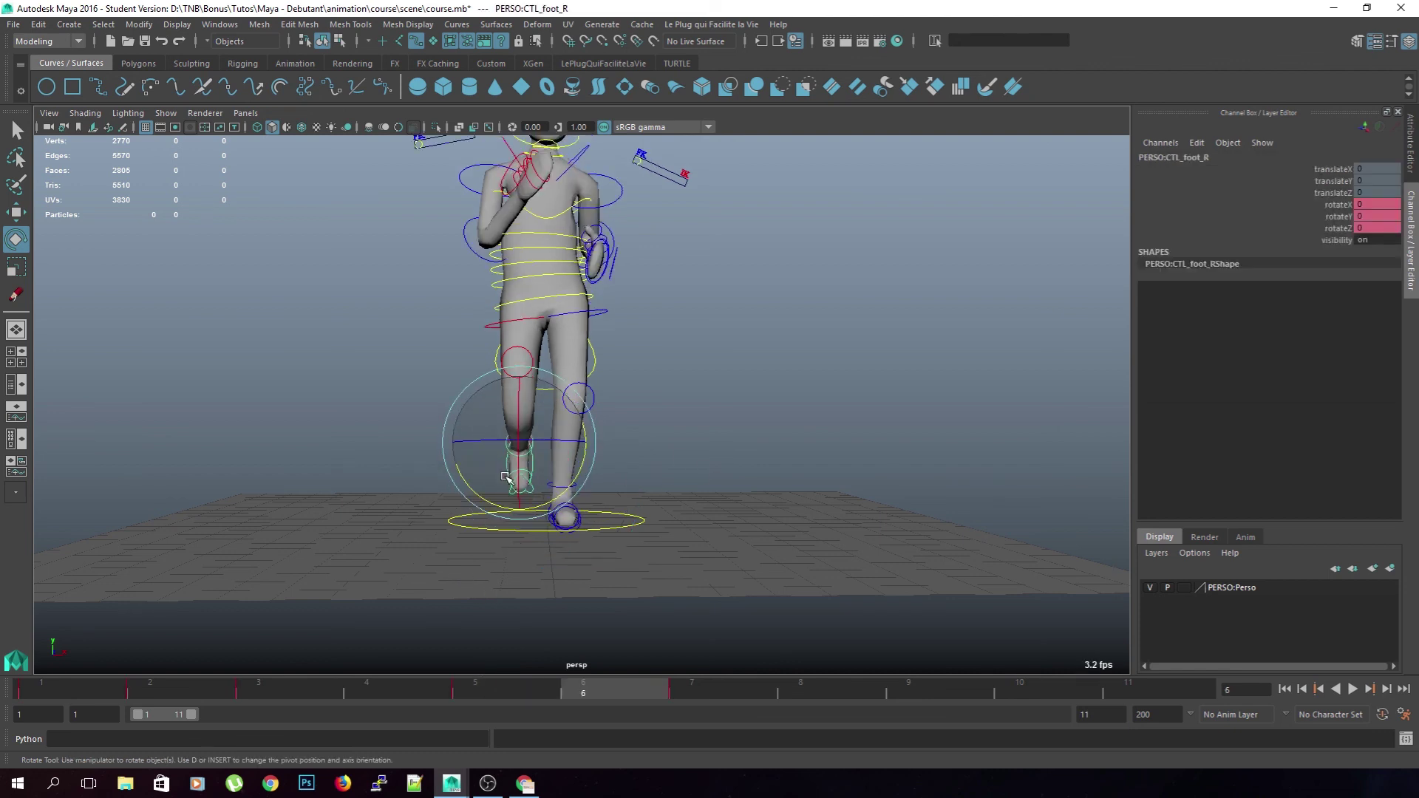
pyautogui.hotkey('alt', ',')
pyautogui.moveTo(490, 519); pyautogui.dragTo(567, 461)
pyautogui.hotkey('alt', '.')
pyautogui.press('Down')
pyautogui.press('Up')
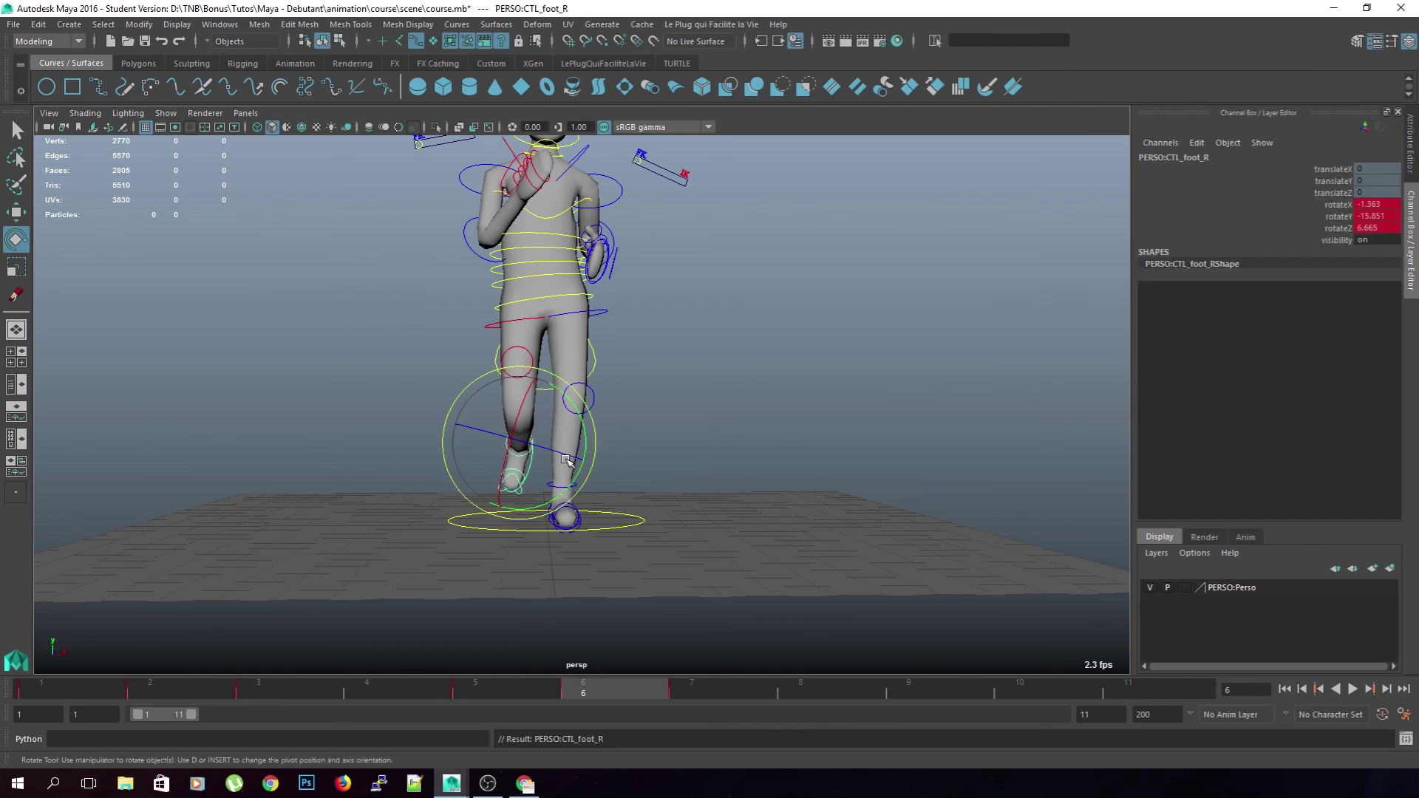
# Rotate the right foot control at frame 7 to a Y rotation of about -11.865 and compare it with the previous key
pyautogui.press('.')
pyautogui.moveTo(586, 435); pyautogui.dragTo(589, 446)
pyautogui.press(',')
pyautogui.press('.')
pyautogui.press(',')
pyautogui.press('.')
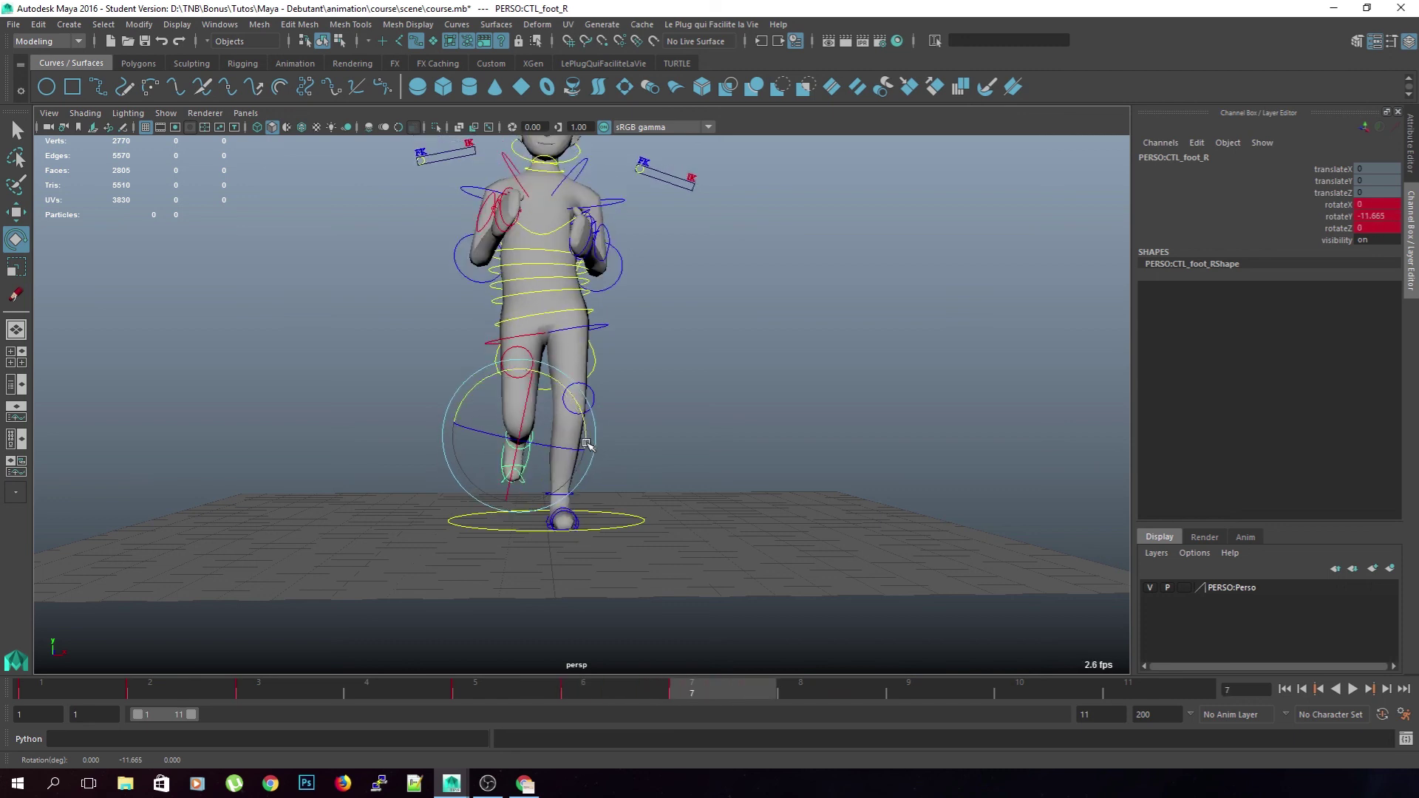
# Step back and forth through the keyed poses from the front to check how both feet turn
pyautogui.press('.')
pyautogui.press(',')
pyautogui.press(',')
pyautogui.press(',')
pyautogui.press(',')
pyautogui.press(',')
pyautogui.press(',')
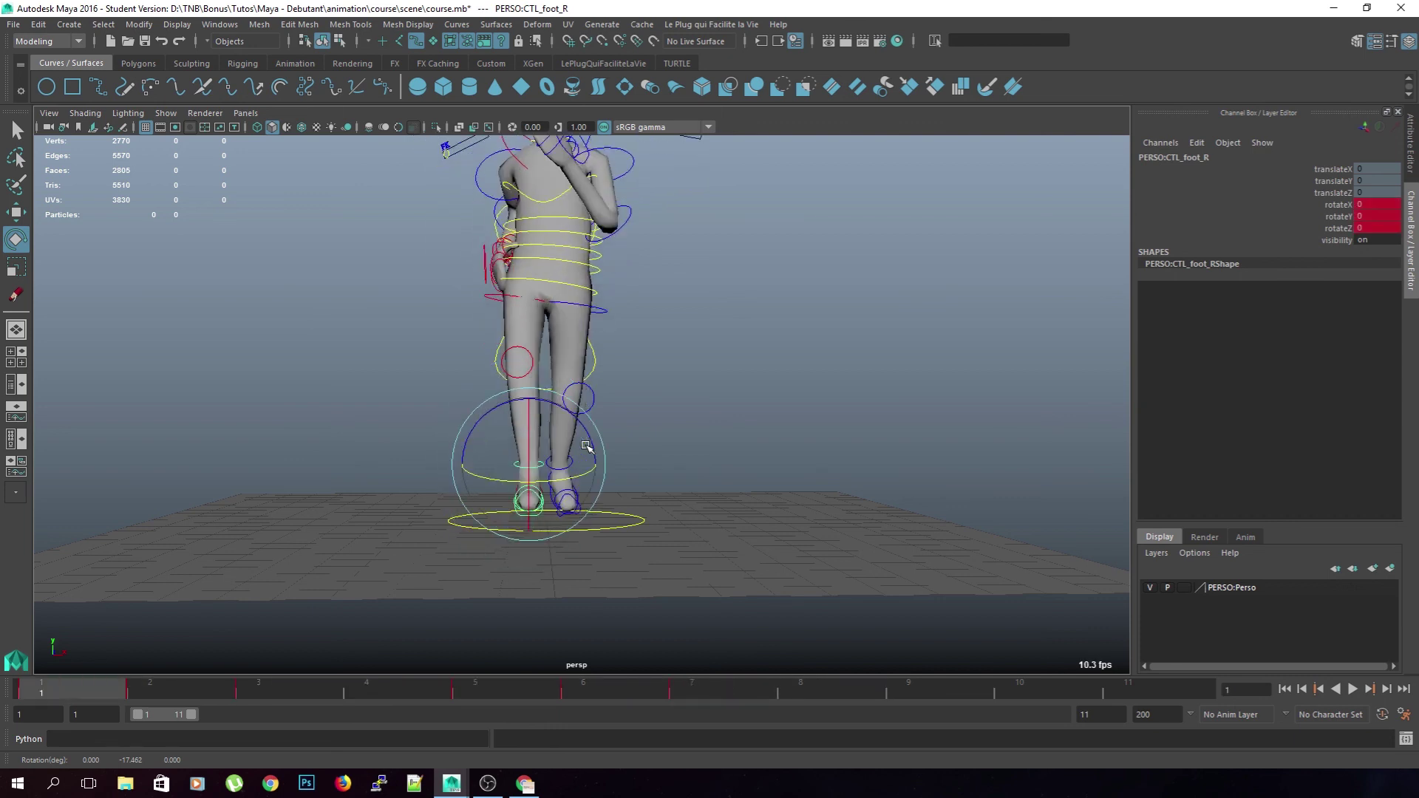
pyautogui.press('.')
pyautogui.press('.')
pyautogui.press('.')
pyautogui.press('.')
pyautogui.press('.')
pyautogui.press('.')
pyautogui.press('.')
pyautogui.press(',')
pyautogui.press(',')
pyautogui.press(',')
pyautogui.press(',')
pyautogui.press(',')
pyautogui.press(',')
pyautogui.press('.')
pyautogui.press('.')
pyautogui.press('.')
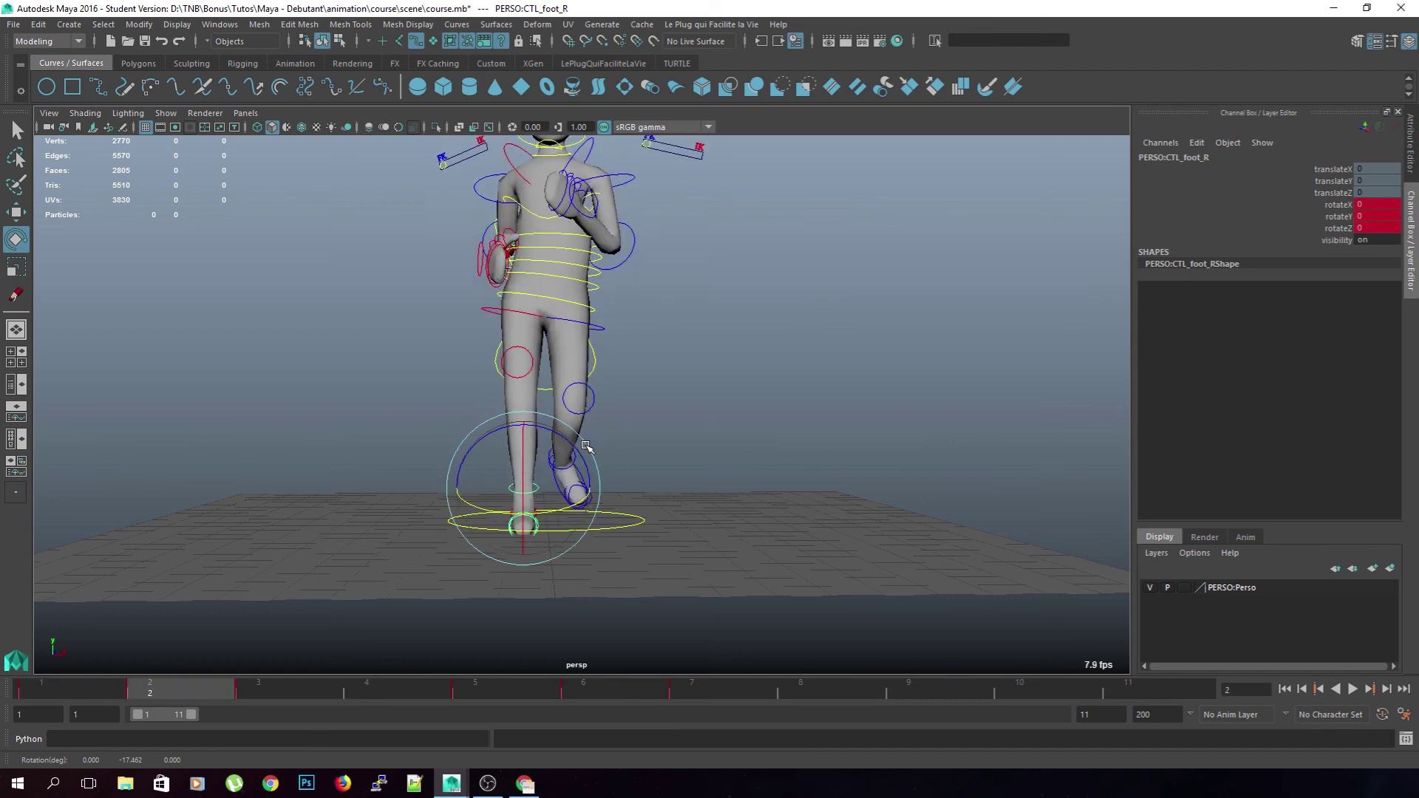
pyautogui.press('.')
pyautogui.press(',')
pyautogui.press(',')
pyautogui.press(',')
# At frame 2, rotate the left foot control to a Y rotation of about -8.471 and clear the selection
pyautogui.click(740, 412)
pyautogui.click(587, 481)
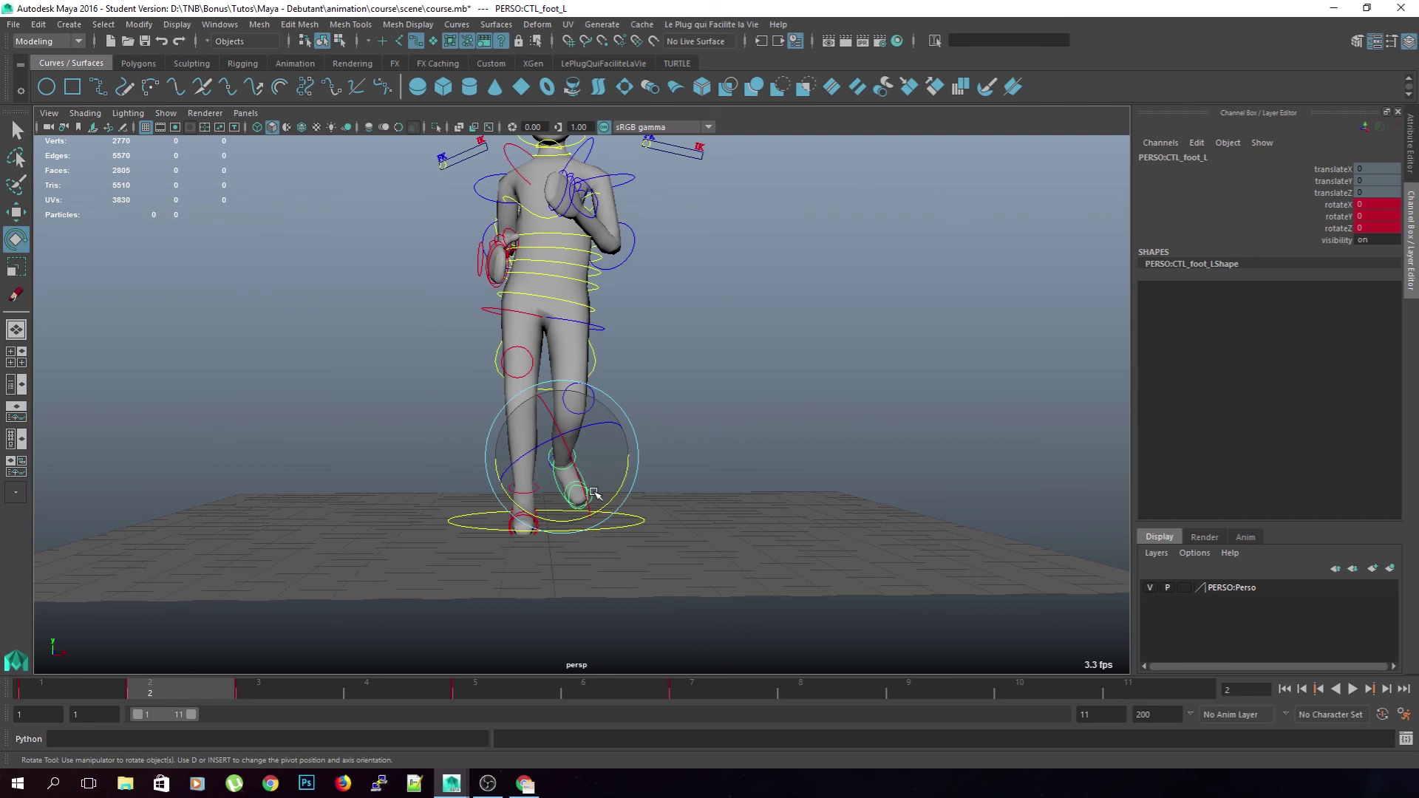
pyautogui.moveTo(621, 484); pyautogui.dragTo(622, 489)
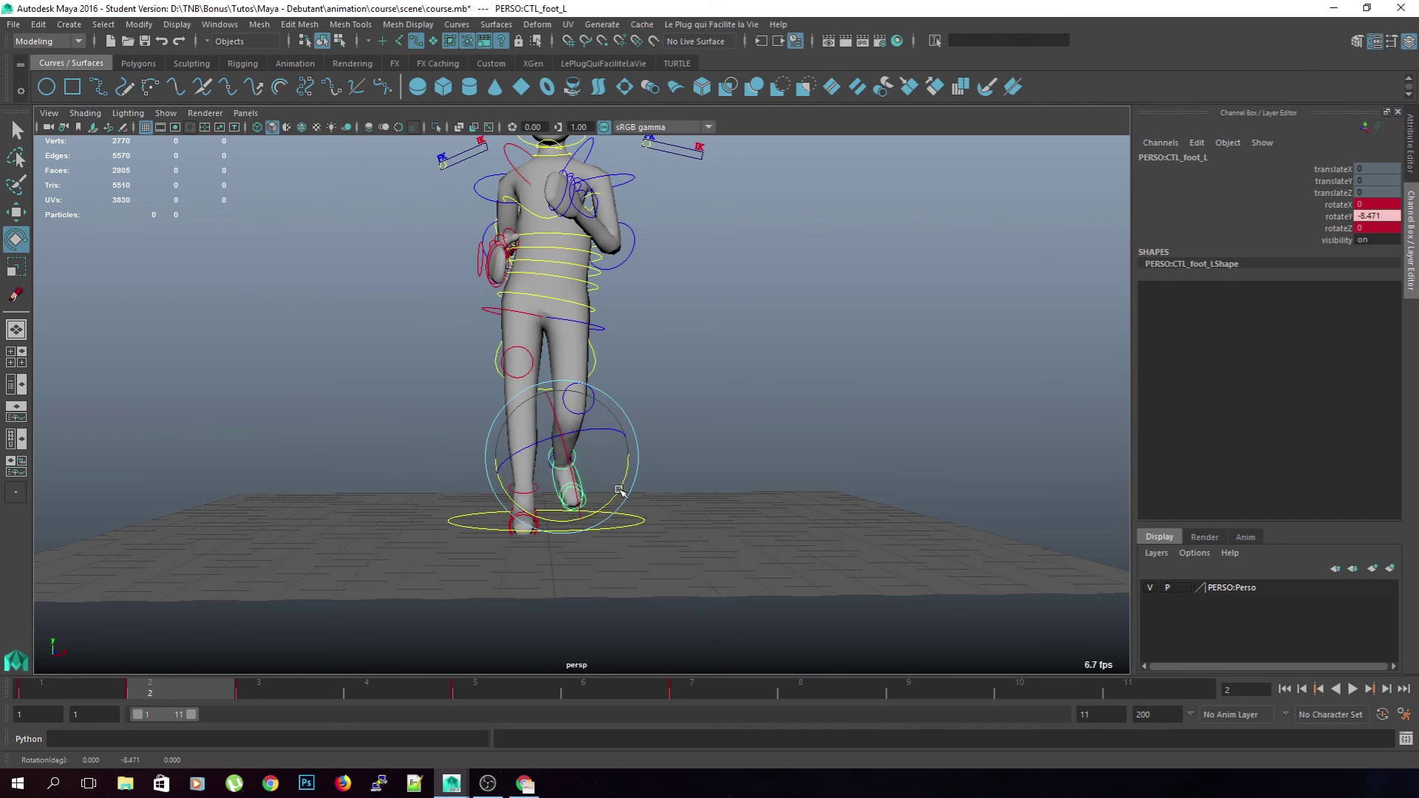
pyautogui.click(713, 370)
pyautogui.keyDown('alt'); pyautogui.moveTo(712, 352); pyautogui.dragTo(696, 437, button='middle'); pyautogui.keyUp('alt')
pyautogui.keyDown('alt'); pyautogui.moveTo(696, 437); pyautogui.dragTo(824, 409); pyautogui.keyUp('alt')
pyautogui.keyDown('alt'); pyautogui.moveTo(956, 450); pyautogui.dragTo(942, 455); pyautogui.keyUp('alt')
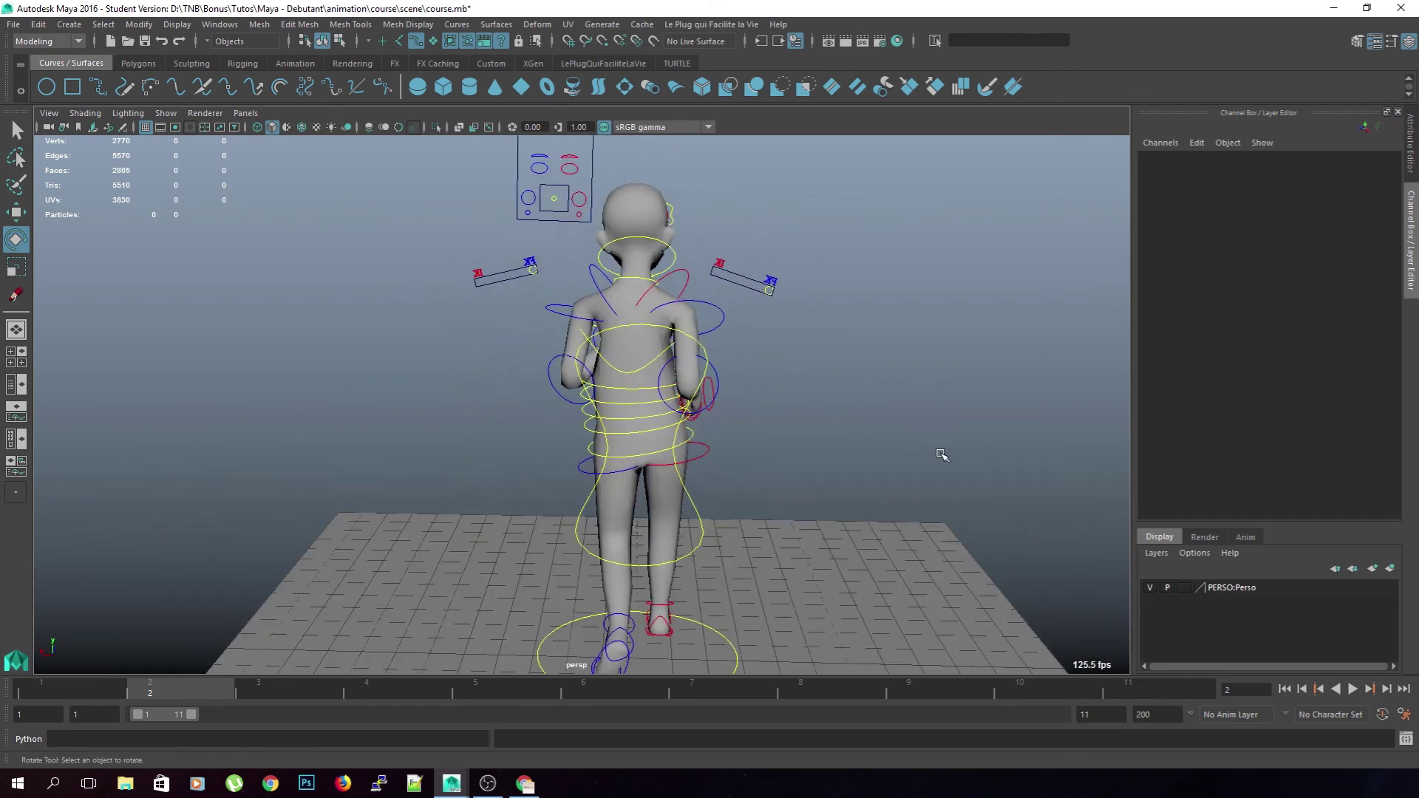
# Play back the run cycle and scrub through its first frames from a three-quarter front view to check the foot motion
pyautogui.scroll(-4, 890, 480)
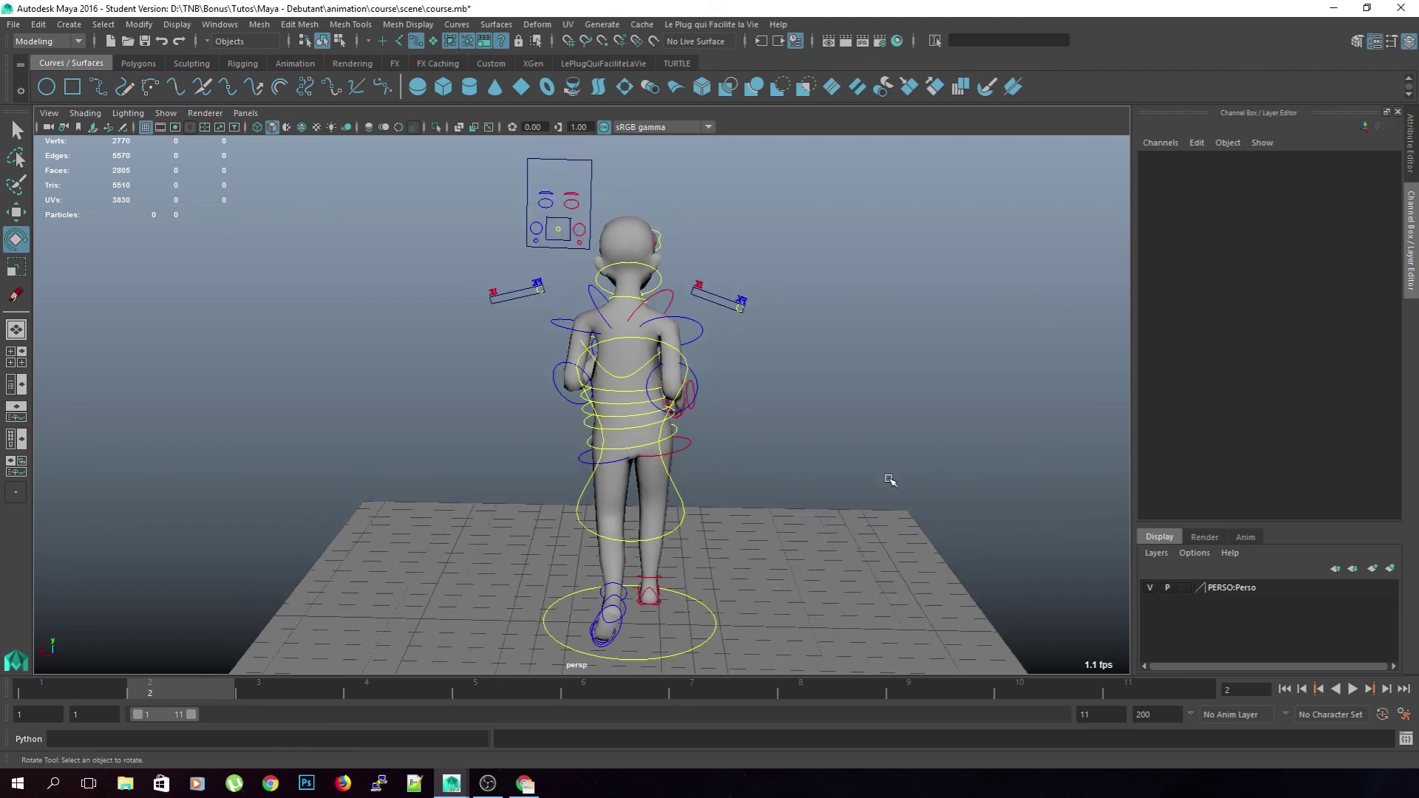
pyautogui.keyDown('alt'); pyautogui.moveTo(877, 512); pyautogui.dragTo(529, 611); pyautogui.keyUp('alt')
pyautogui.hotkey('alt', 'v')
pyautogui.moveTo(90, 690)
pyautogui.mouseDown()
pyautogui.moveTo(413, 695)
pyautogui.moveTo(68, 689)
pyautogui.mouseUp()
pyautogui.moveTo(399, 617)
pyautogui.keyDown('alt'); pyautogui.mouseDown()
pyautogui.moveTo(419, 621)
pyautogui.moveTo(375, 623)
pyautogui.mouseUp(); pyautogui.keyUp('alt')
pyautogui.moveTo(96, 684); pyautogui.dragTo(273, 686)
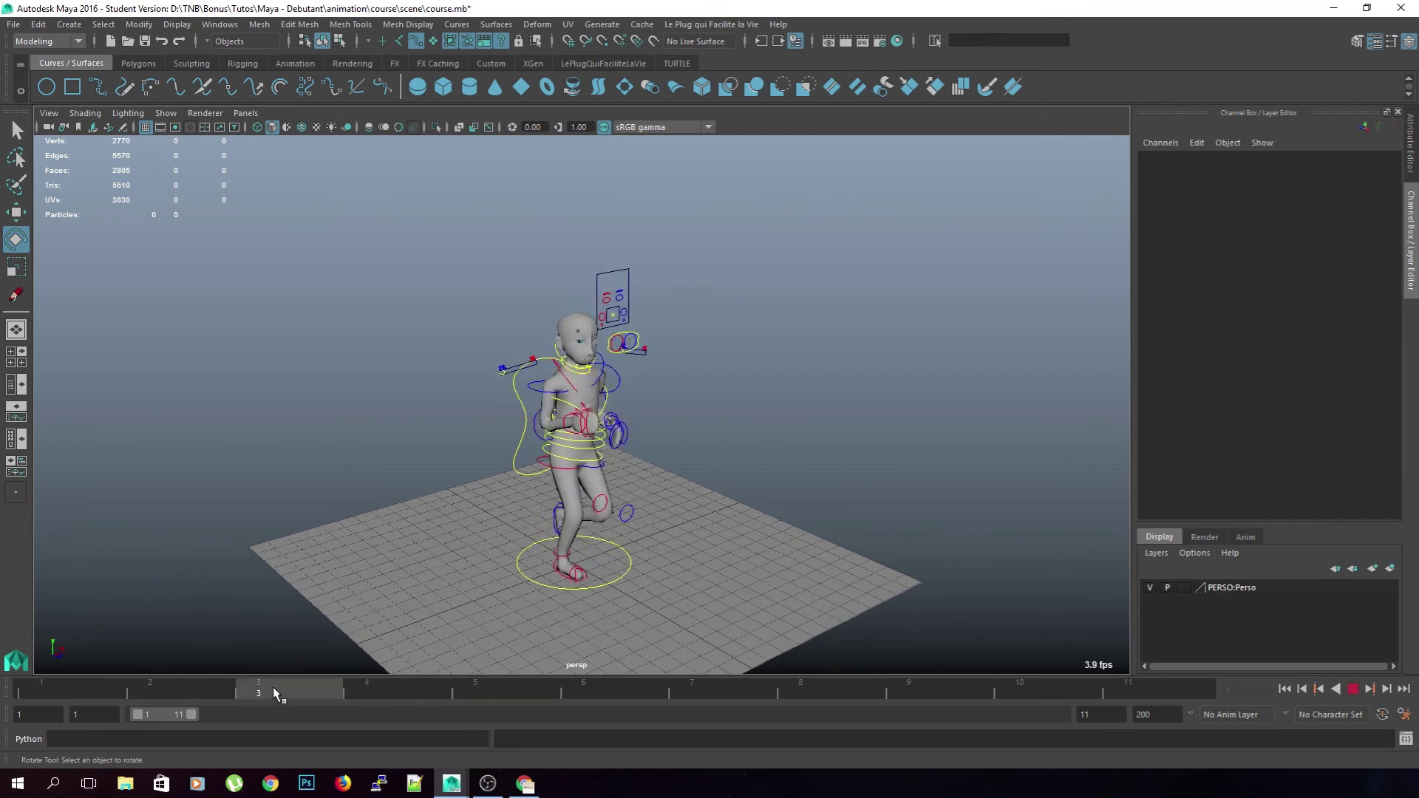
pyautogui.moveTo(272, 686); pyautogui.dragTo(110, 687)
# Set the end of the playback range to frame 7
pyautogui.moveTo(1101, 714); pyautogui.dragTo(1054, 715)
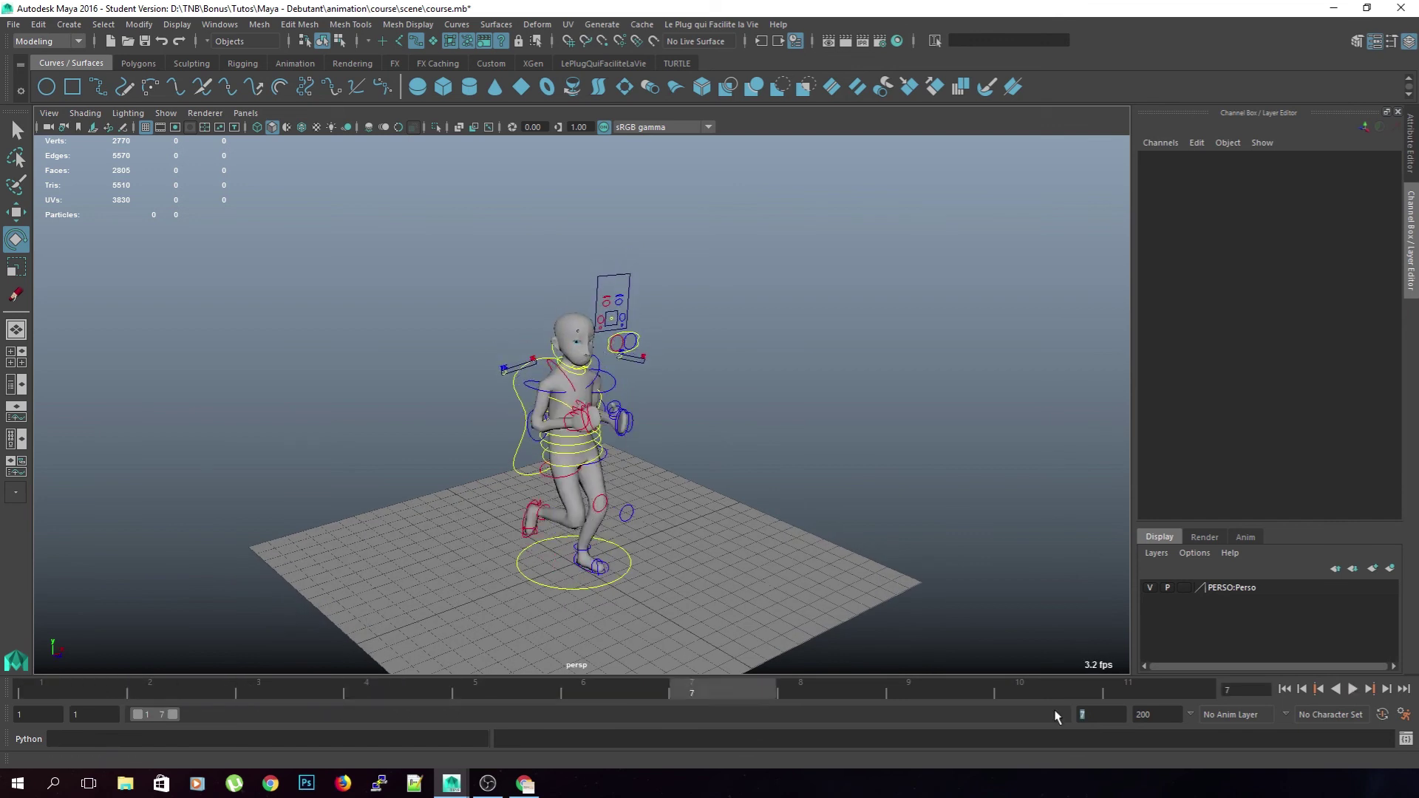
pyautogui.write('7')
pyautogui.press('Return')
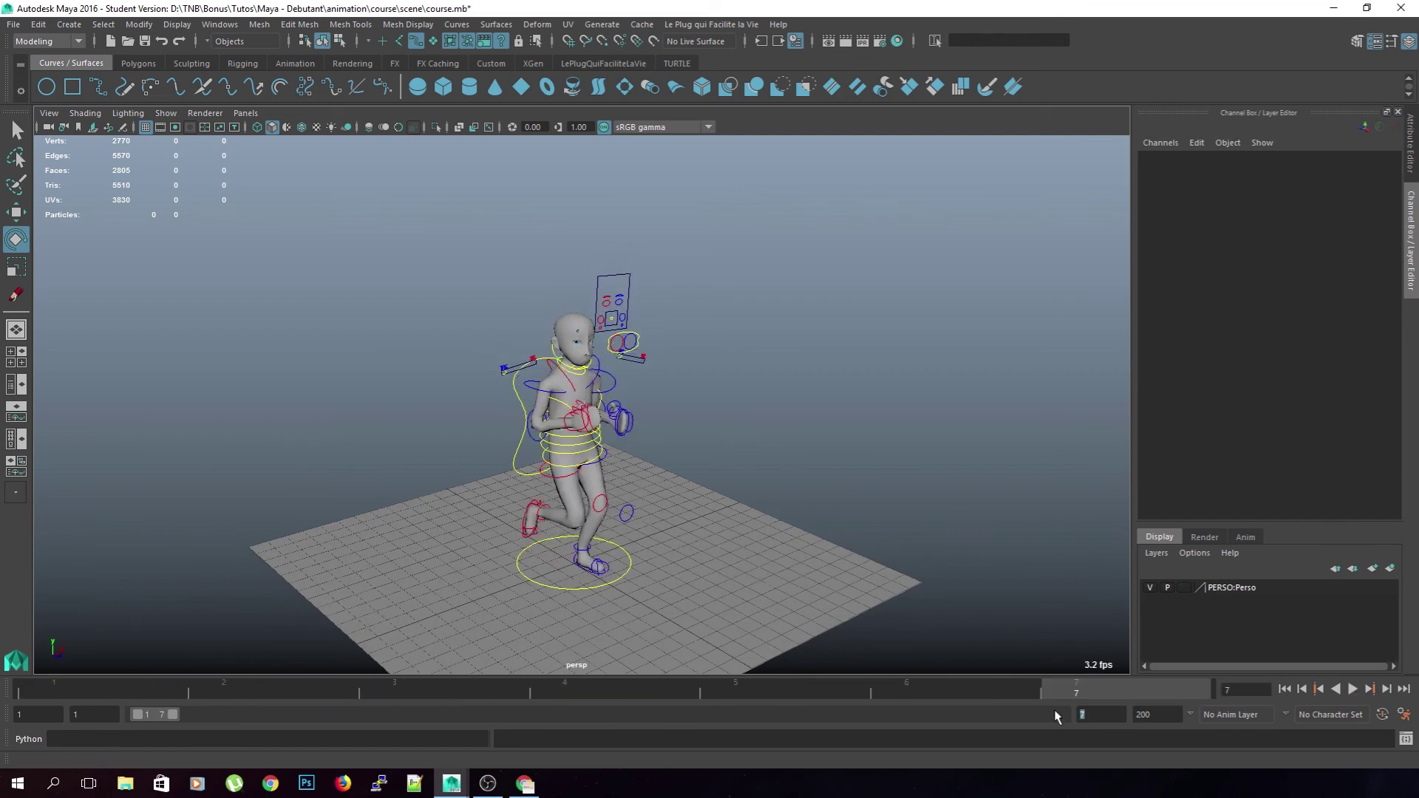
# Play the shortened cycle from side and slightly raised views to check the run's motion
pyautogui.keyDown('alt'); pyautogui.moveTo(642, 452); pyautogui.dragTo(680, 417); pyautogui.keyUp('alt')
pyautogui.hotkey('alt', 'v')
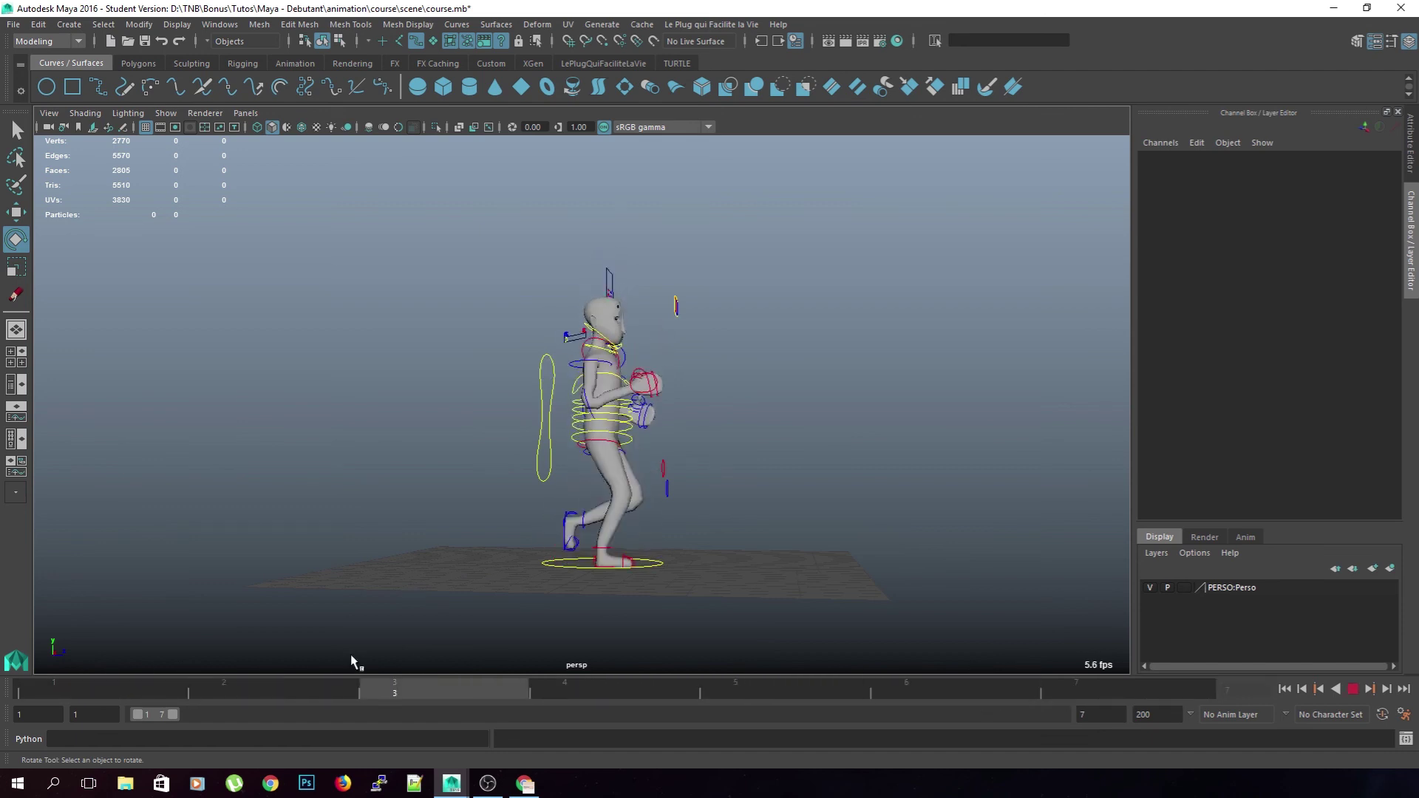
pyautogui.hotkey('alt', 'v')
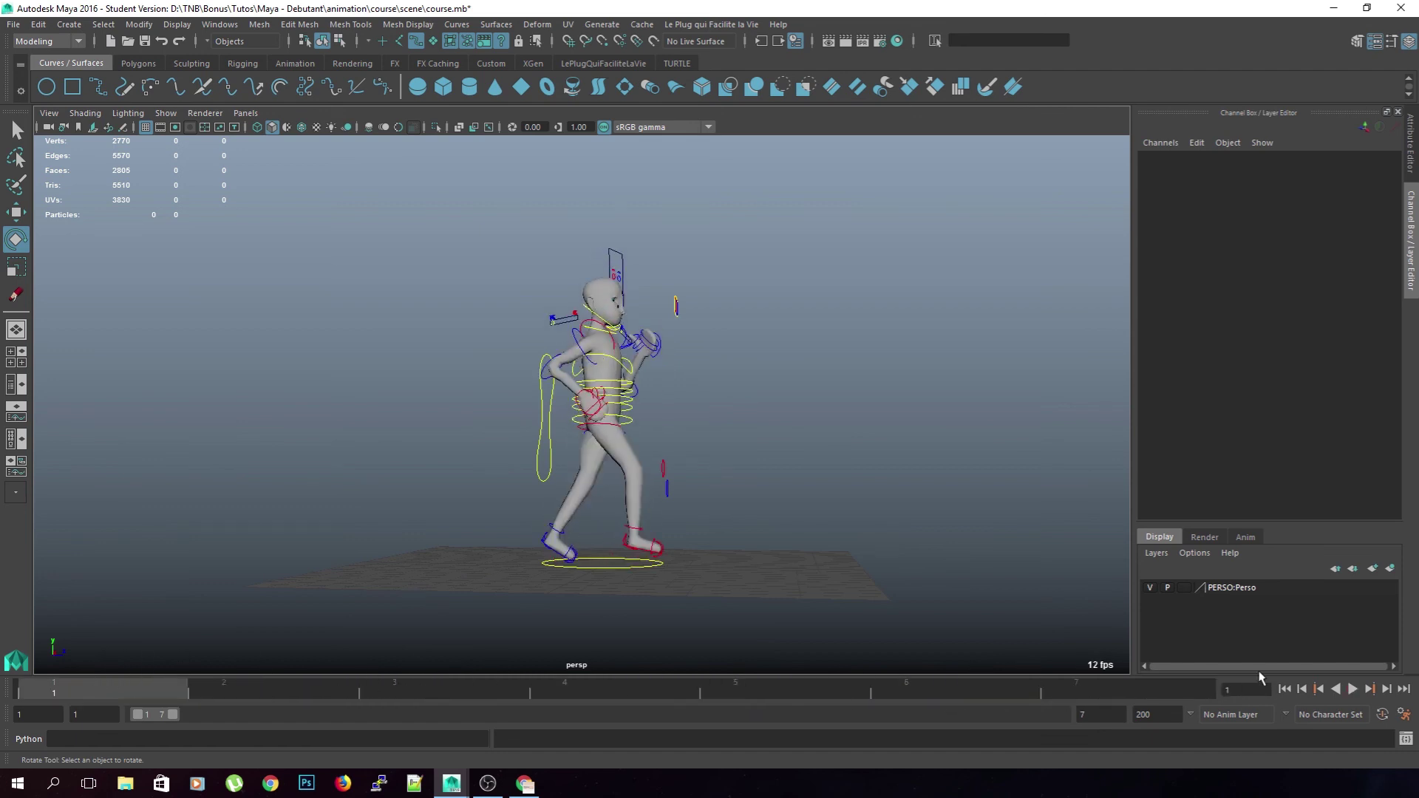
pyautogui.click(1350, 691)
pyautogui.moveTo(773, 529)
pyautogui.keyDown('alt'); pyautogui.mouseDown()
pyautogui.moveTo(728, 532)
pyautogui.moveTo(795, 529)
pyautogui.mouseUp(); pyautogui.keyUp('alt')
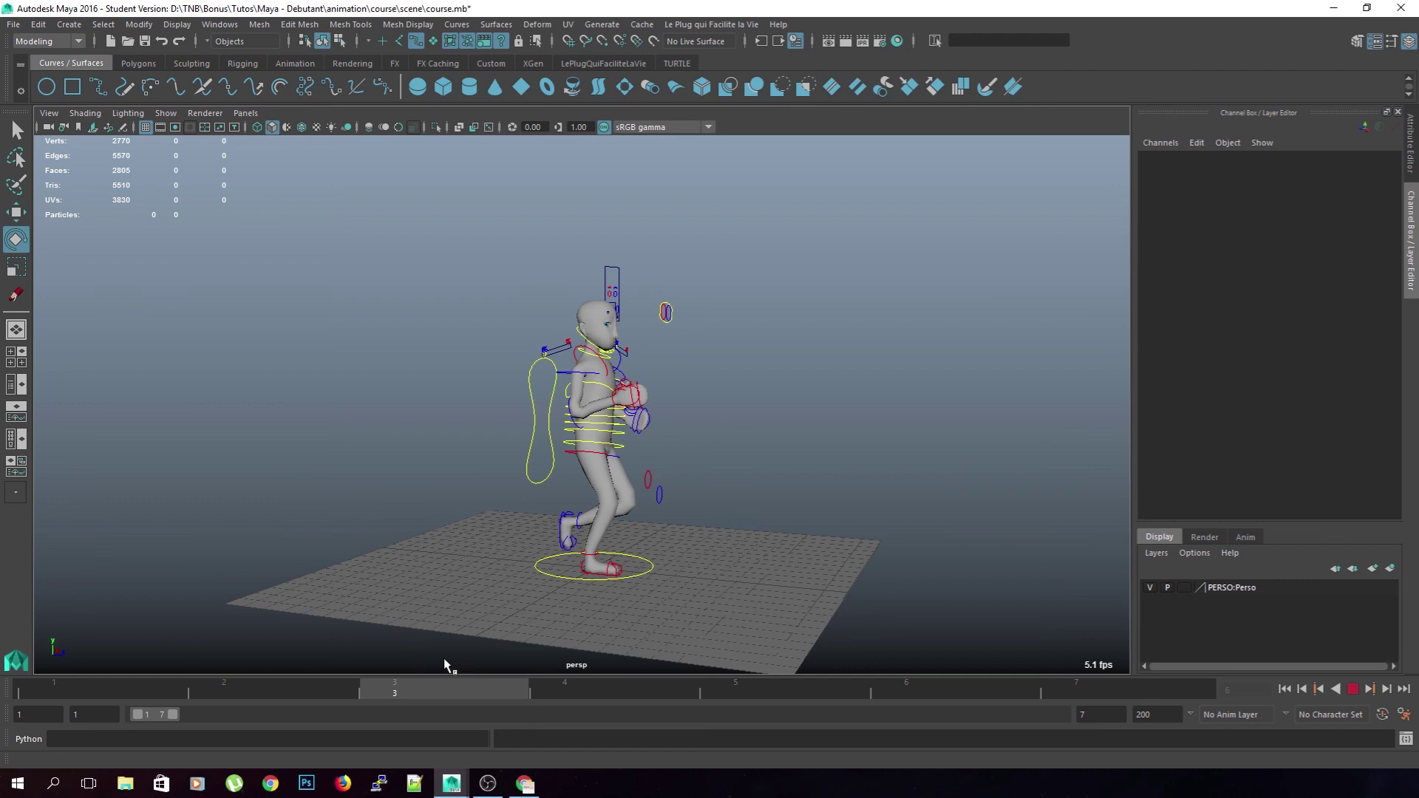
pyautogui.press('Escape')
# At frame 7, move the right heel control slightly forward and up, and scrub back through the cycle to check the leg motion
pyautogui.keyDown('alt'); pyautogui.moveTo(716, 621); pyautogui.dragTo(746, 572); pyautogui.keyUp('alt')
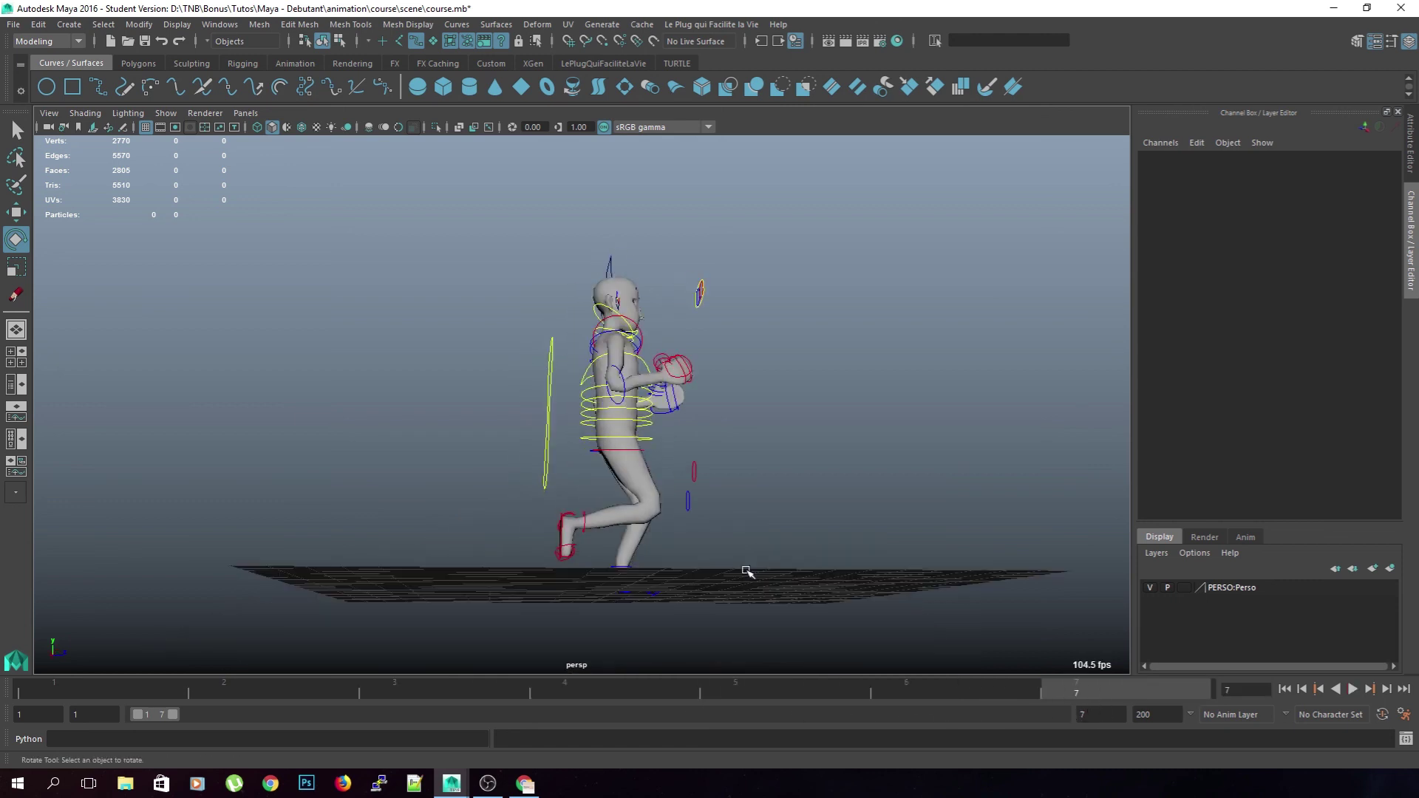
pyautogui.click(568, 512)
pyautogui.press('w')
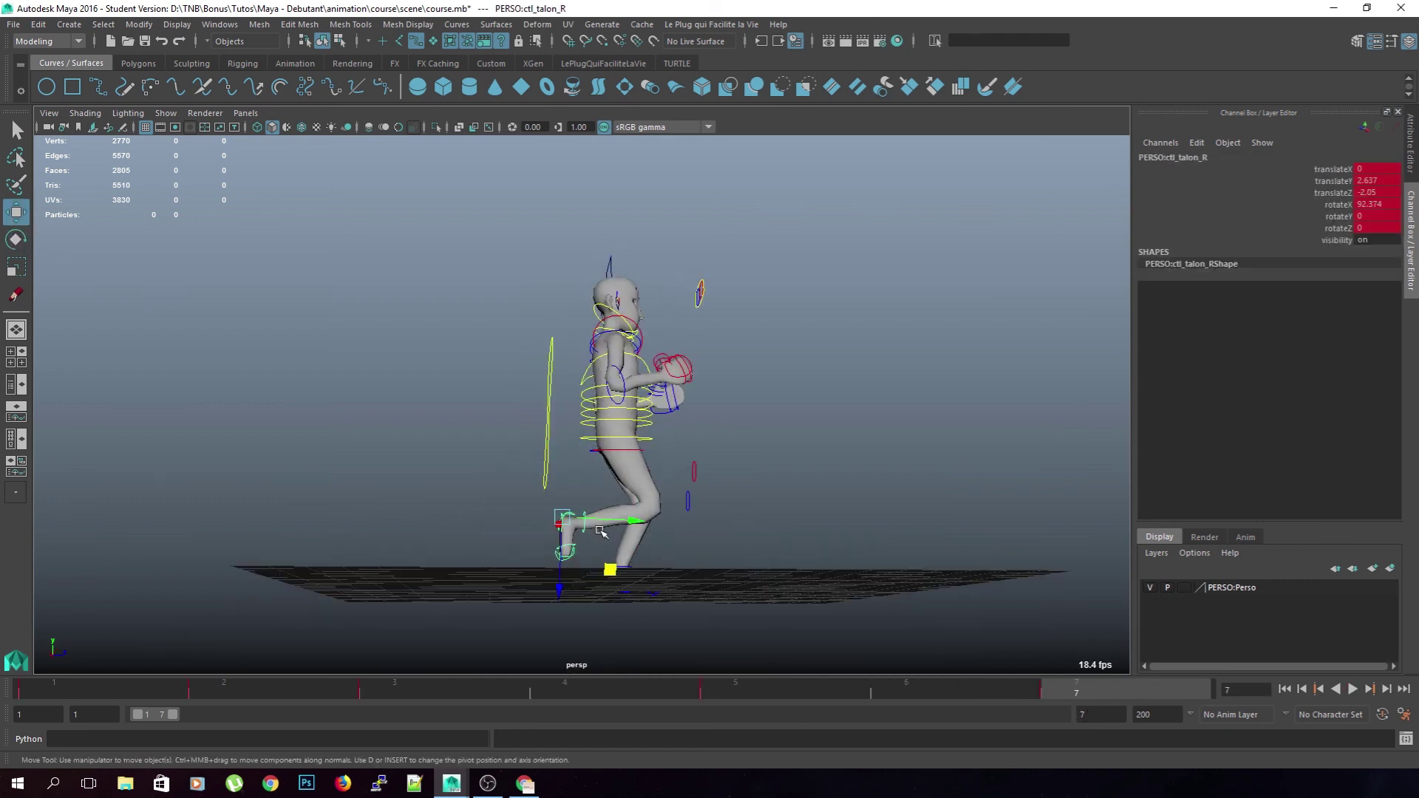
pyautogui.moveTo(616, 574); pyautogui.dragTo(637, 567)
pyautogui.moveTo(1019, 695); pyautogui.dragTo(765, 689)
pyautogui.press('Escape')
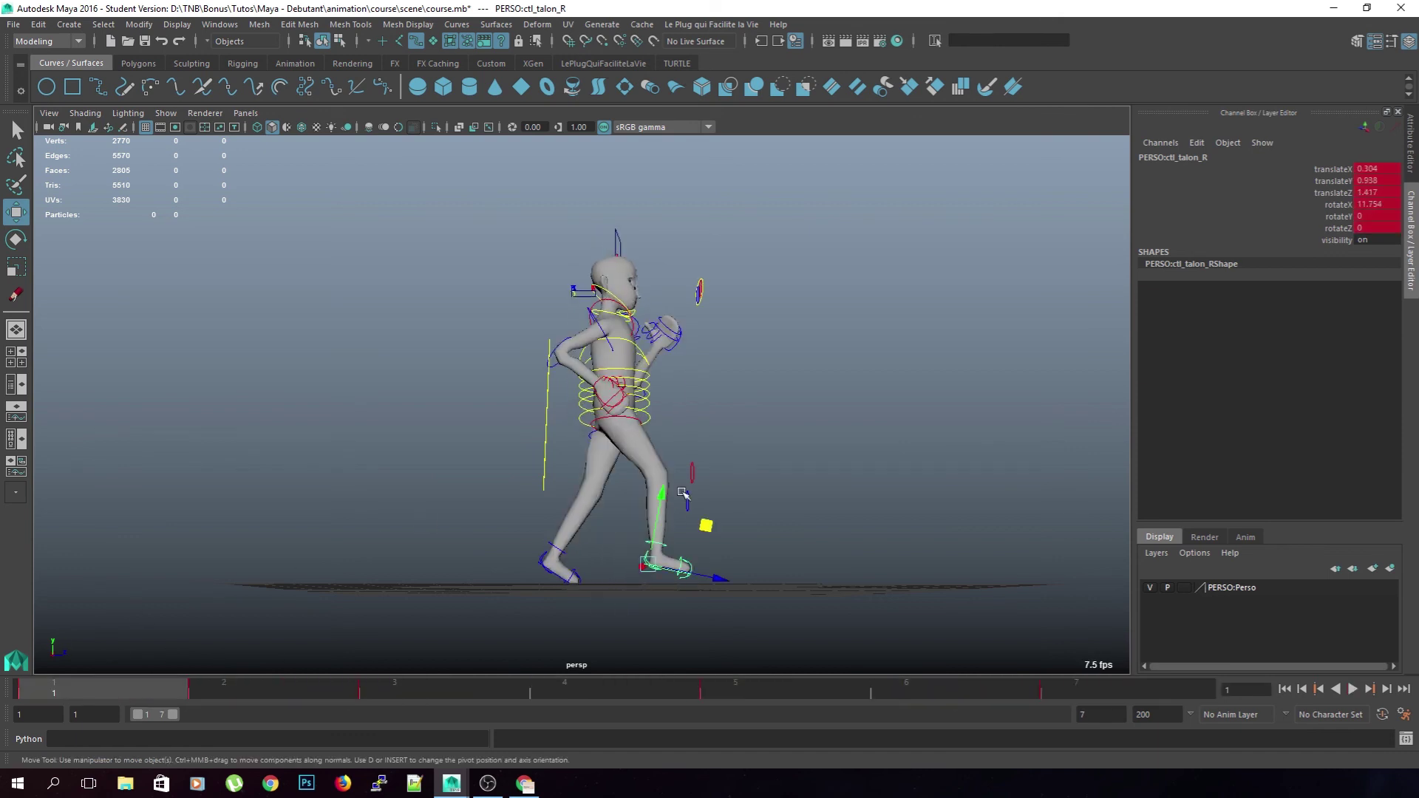
# Clear the selection and save the scene, accepting the student version notice
pyautogui.press('q')
pyautogui.click(909, 463)
pyautogui.hotkey('ctrl', 's')
pyautogui.click(693, 412)
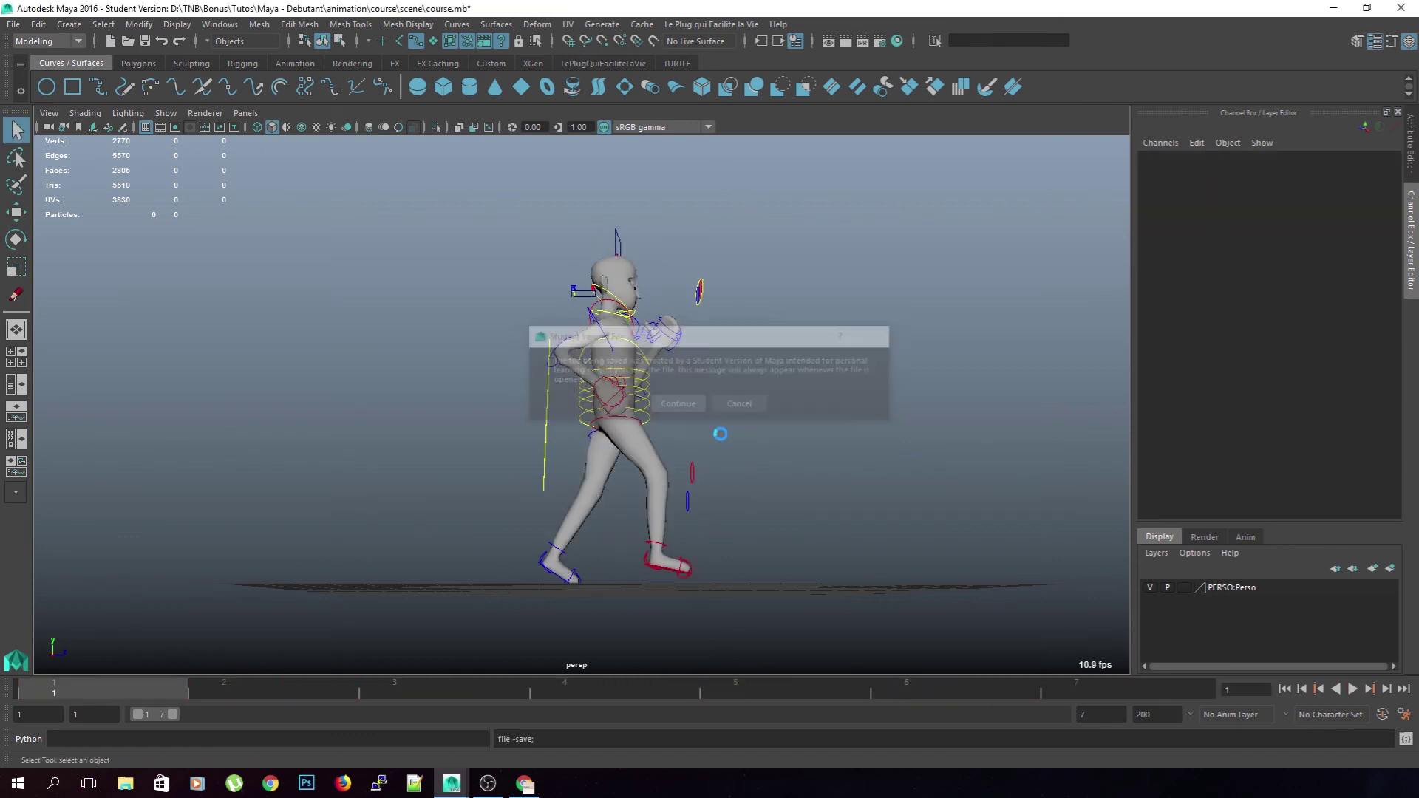
pyautogui.press('w')
pyautogui.keyDown('alt'); pyautogui.moveTo(793, 374); pyautogui.dragTo(715, 431); pyautogui.keyUp('alt')
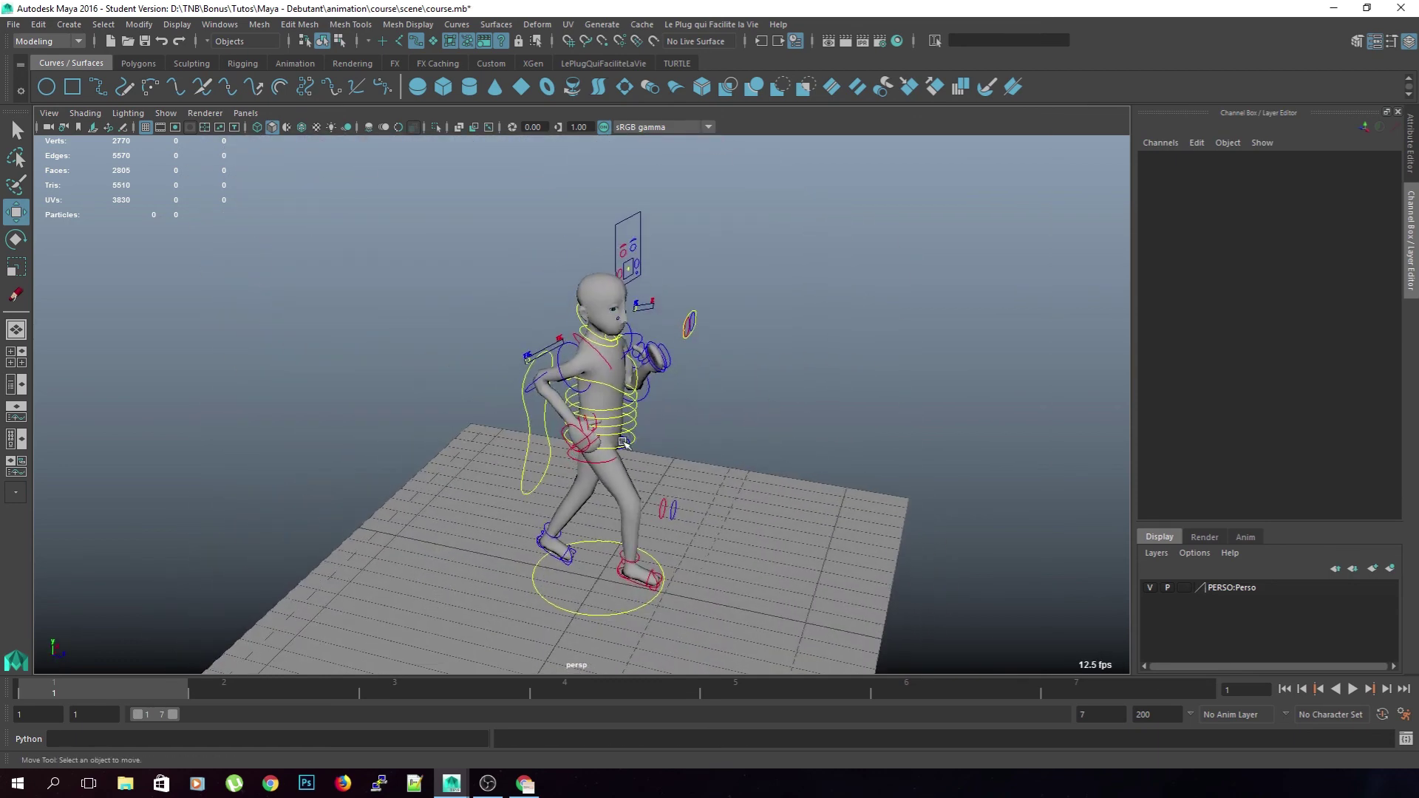